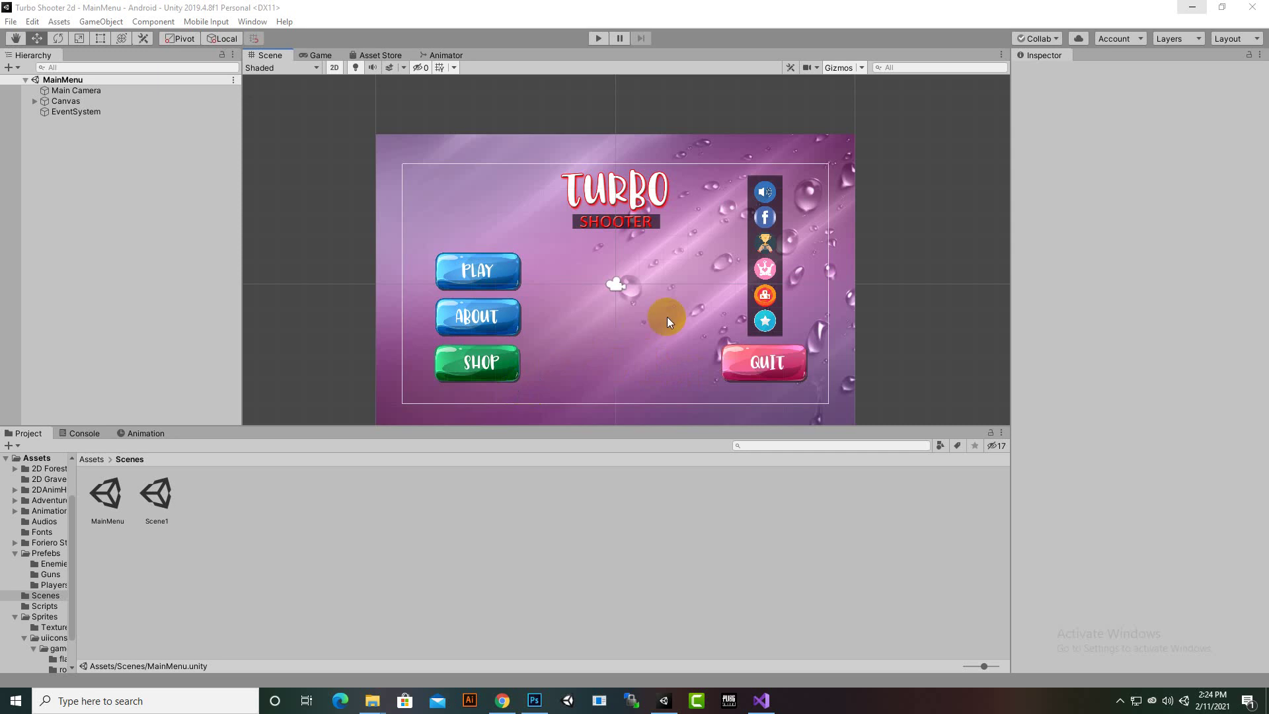
scroll(668, 322, "down", 1)
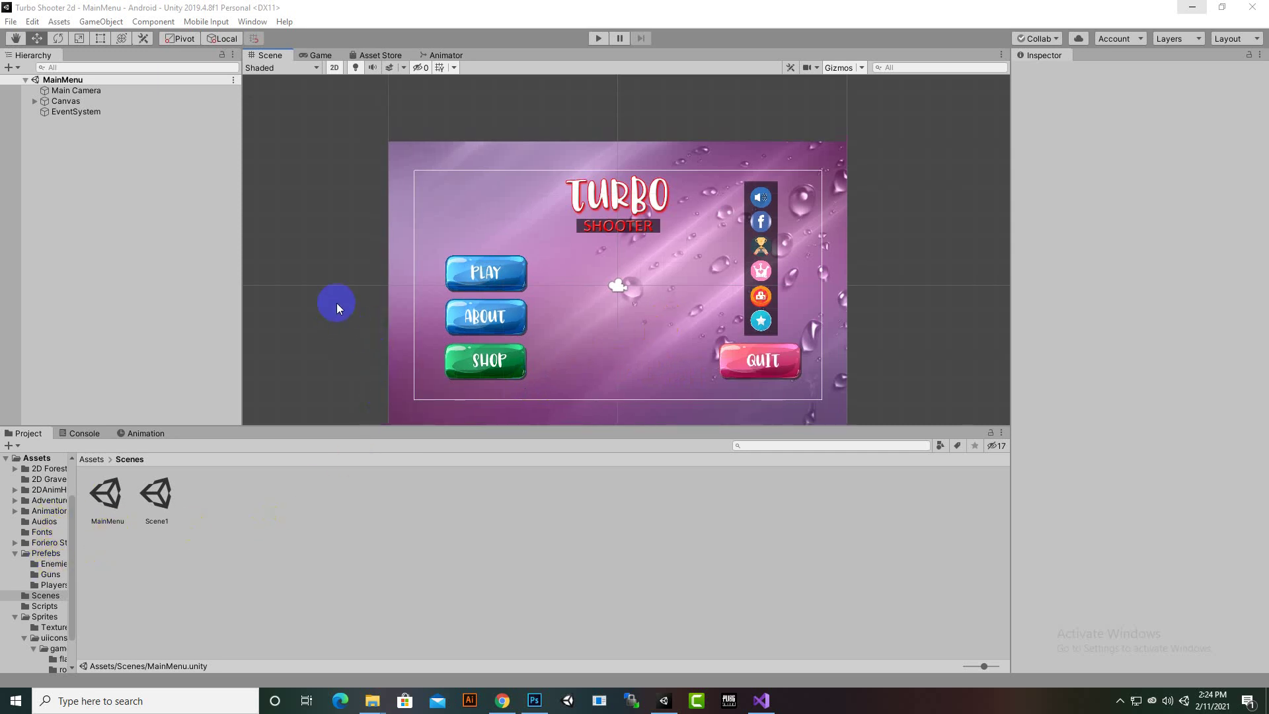
scroll(338, 313, "down", 1)
middle_click_drag(549, 327, 570, 245)
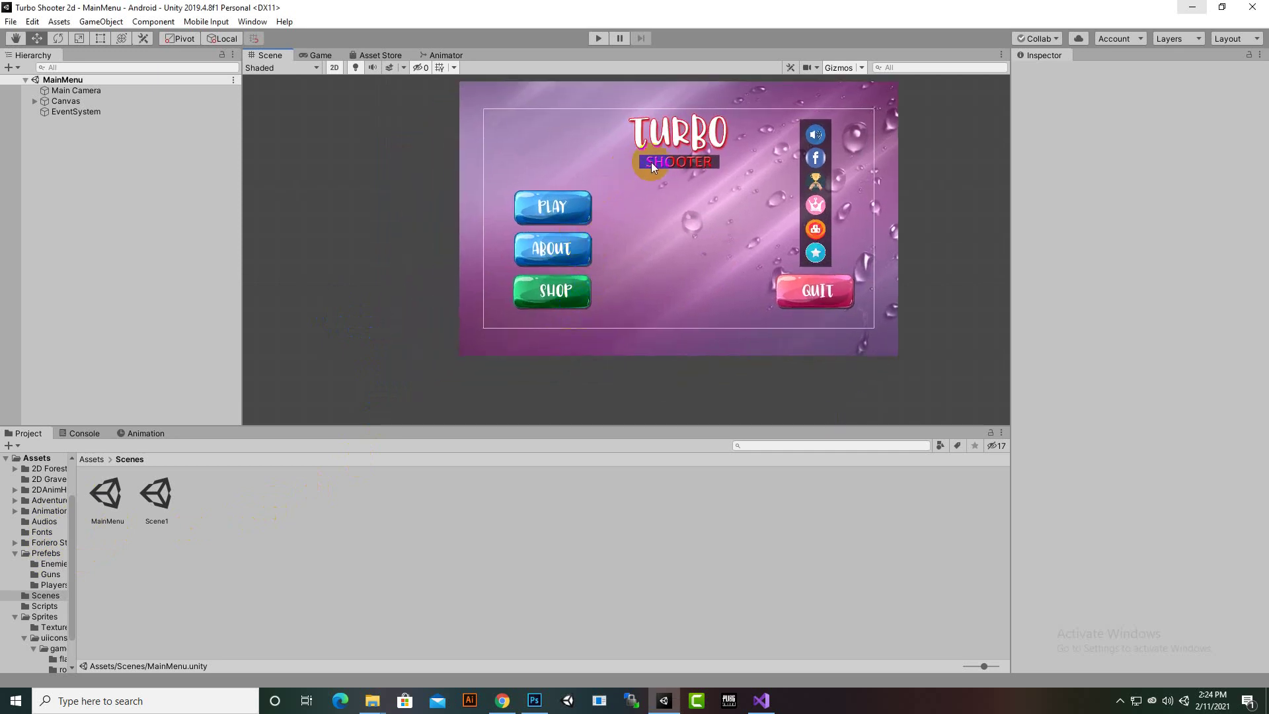
middle_click_drag(414, 272, 397, 310)
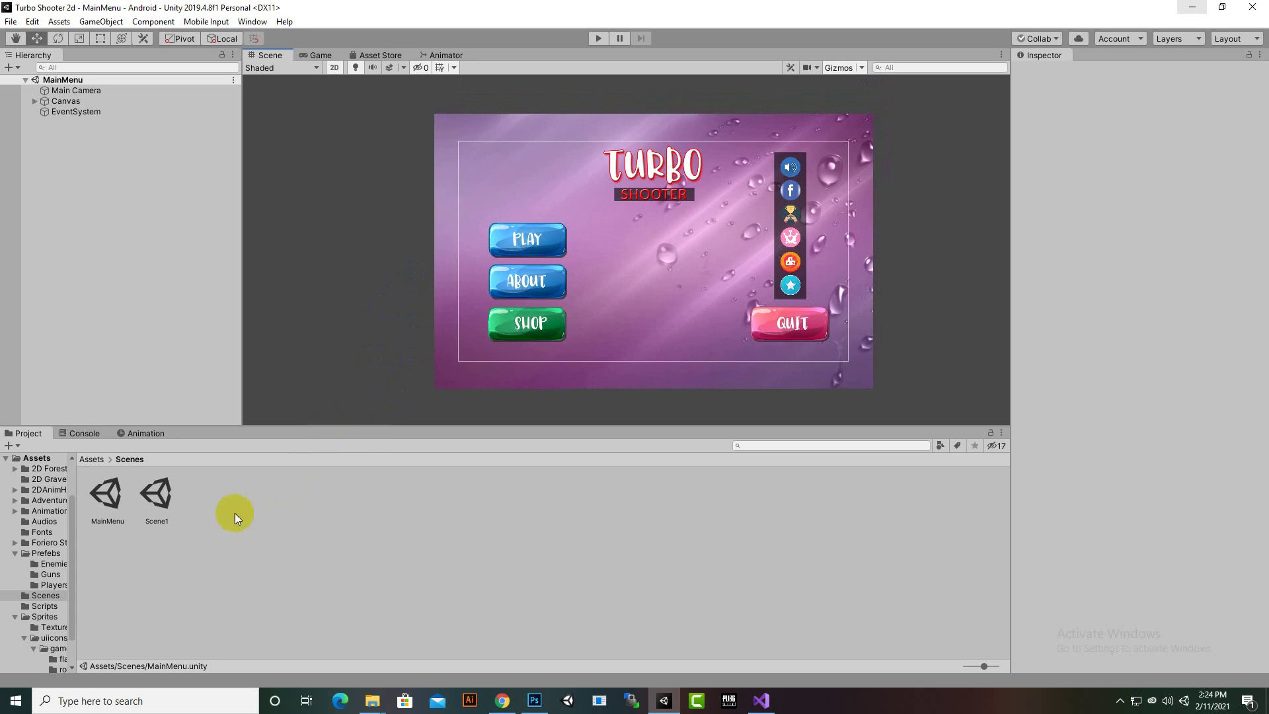
left_click(157, 496)
left_click(105, 497)
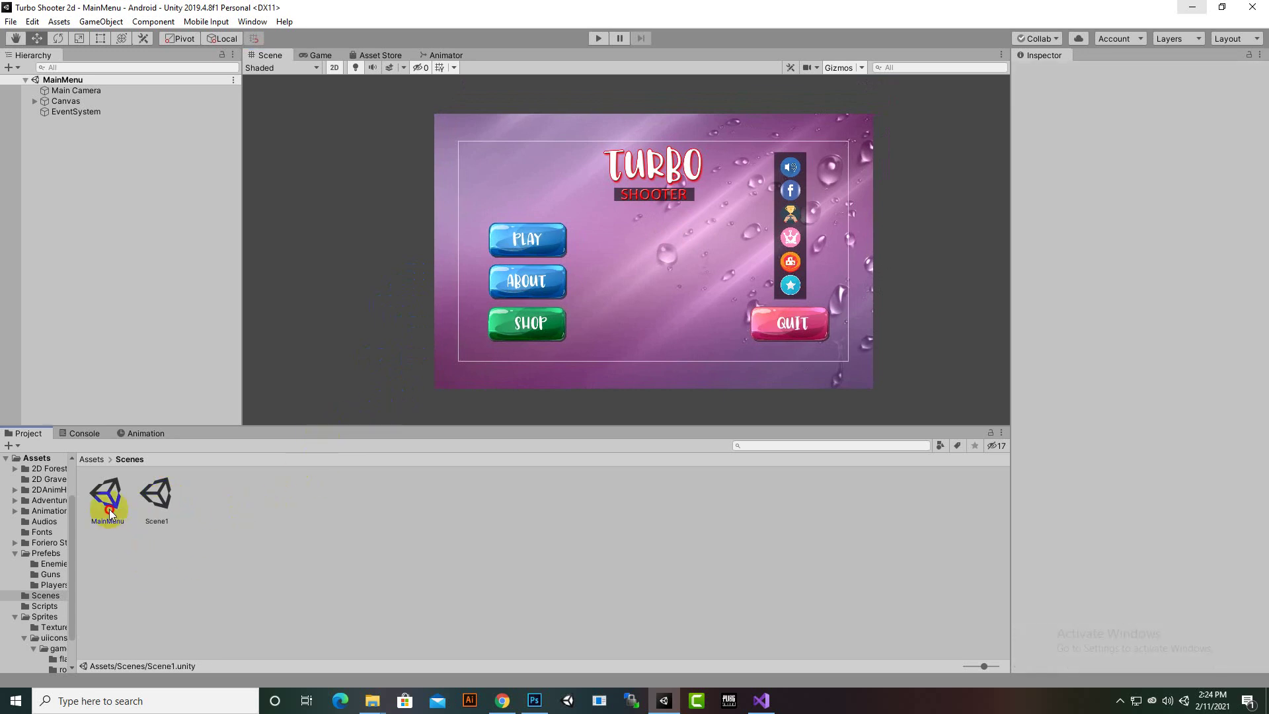
right_click(237, 520)
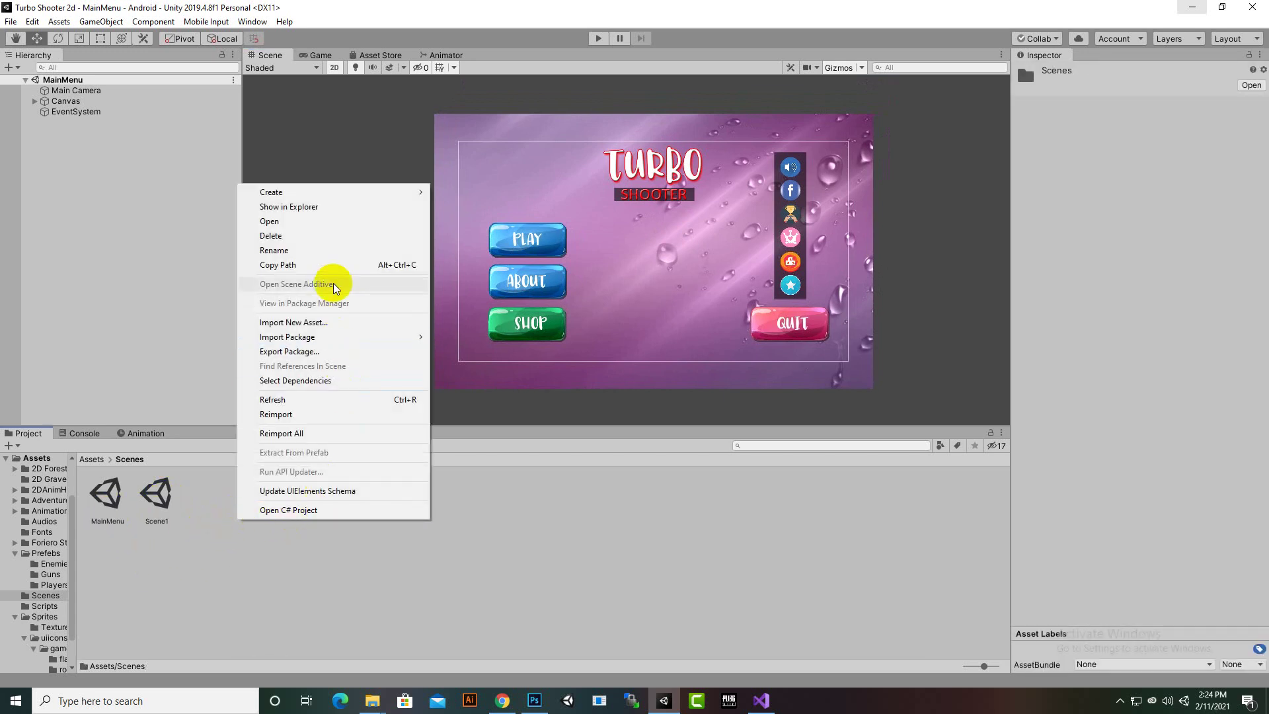
mouse_move(339, 197)
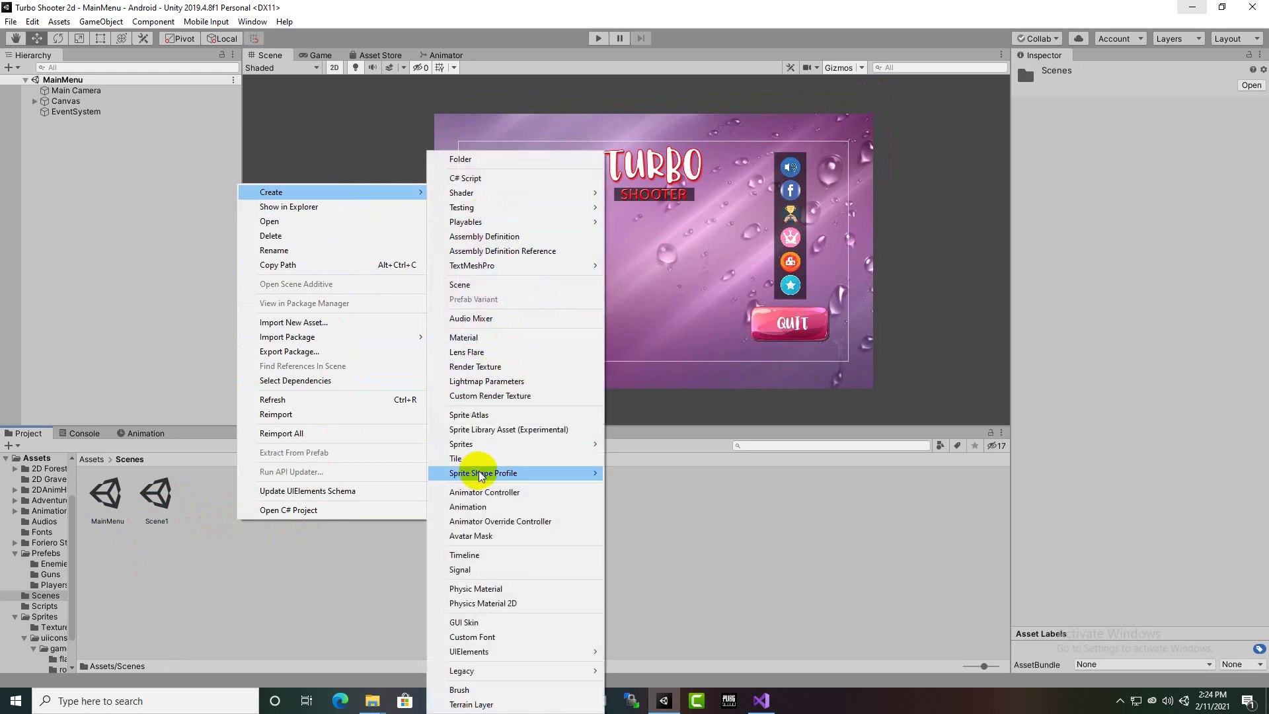
left_click(140, 615)
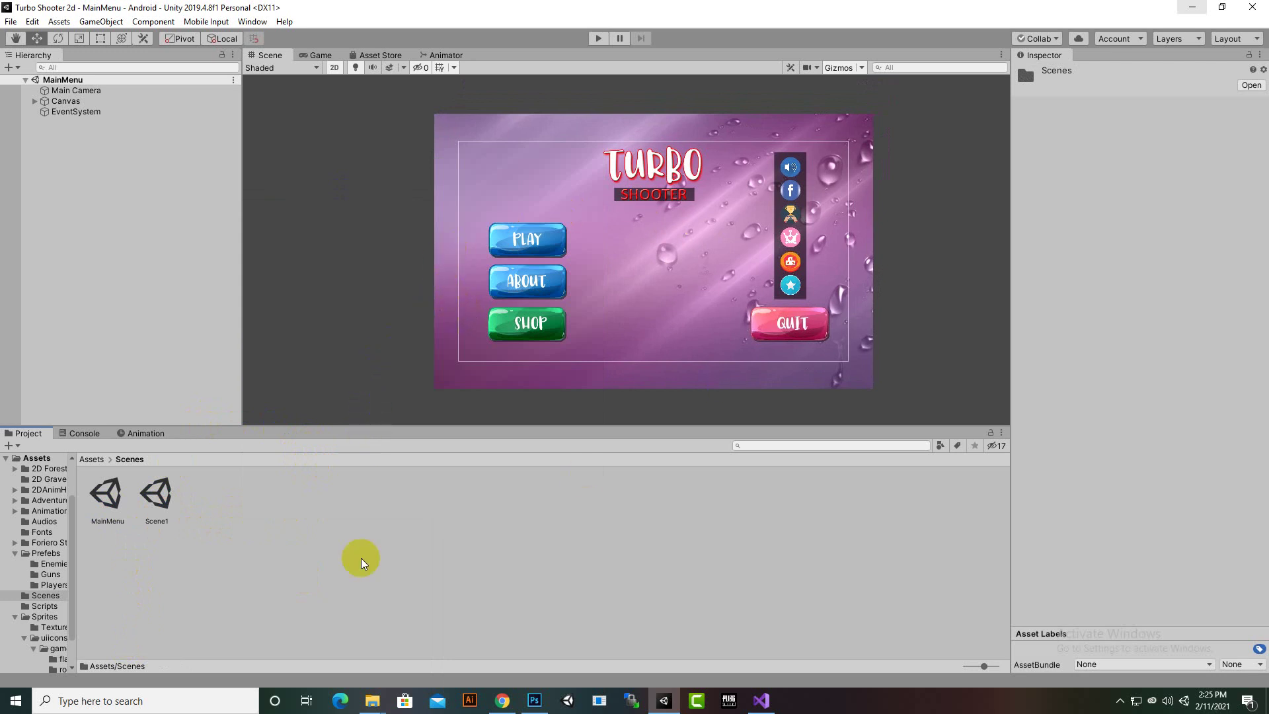
- Save a copy of the MainMenu scene as ShopMenu in the Scenes folder
left_click(11, 21)
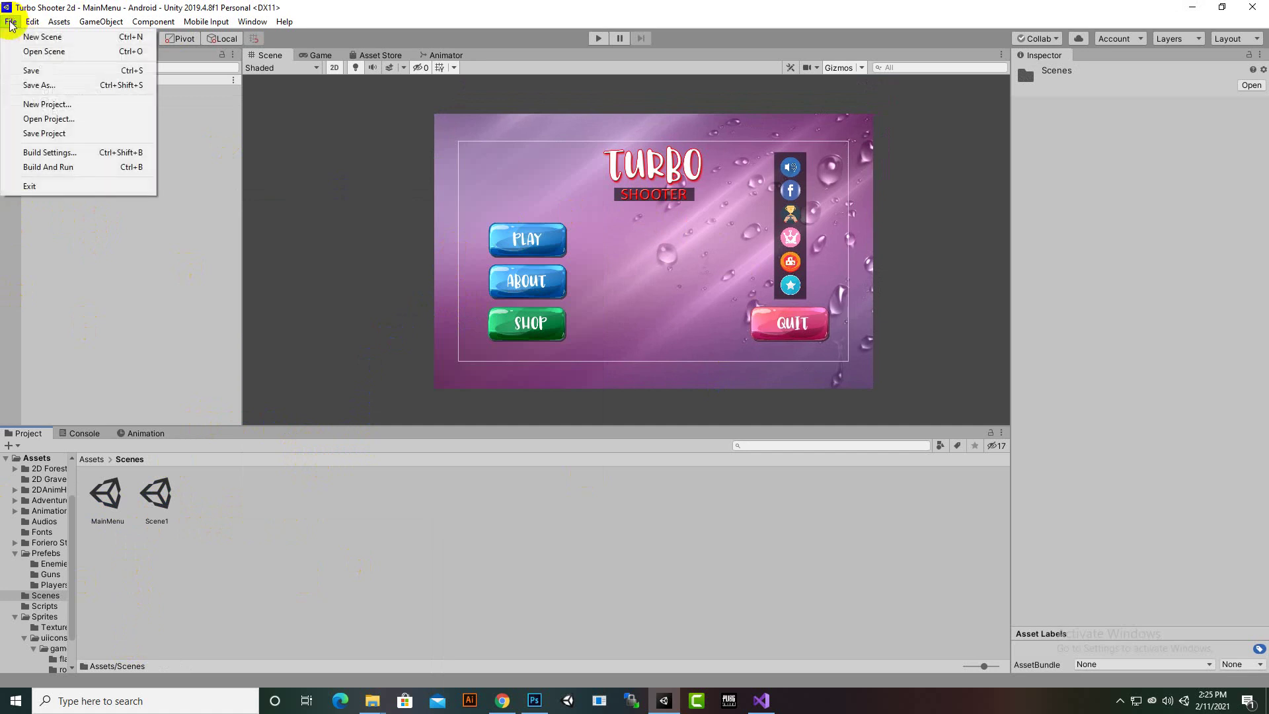
left_click(31, 70)
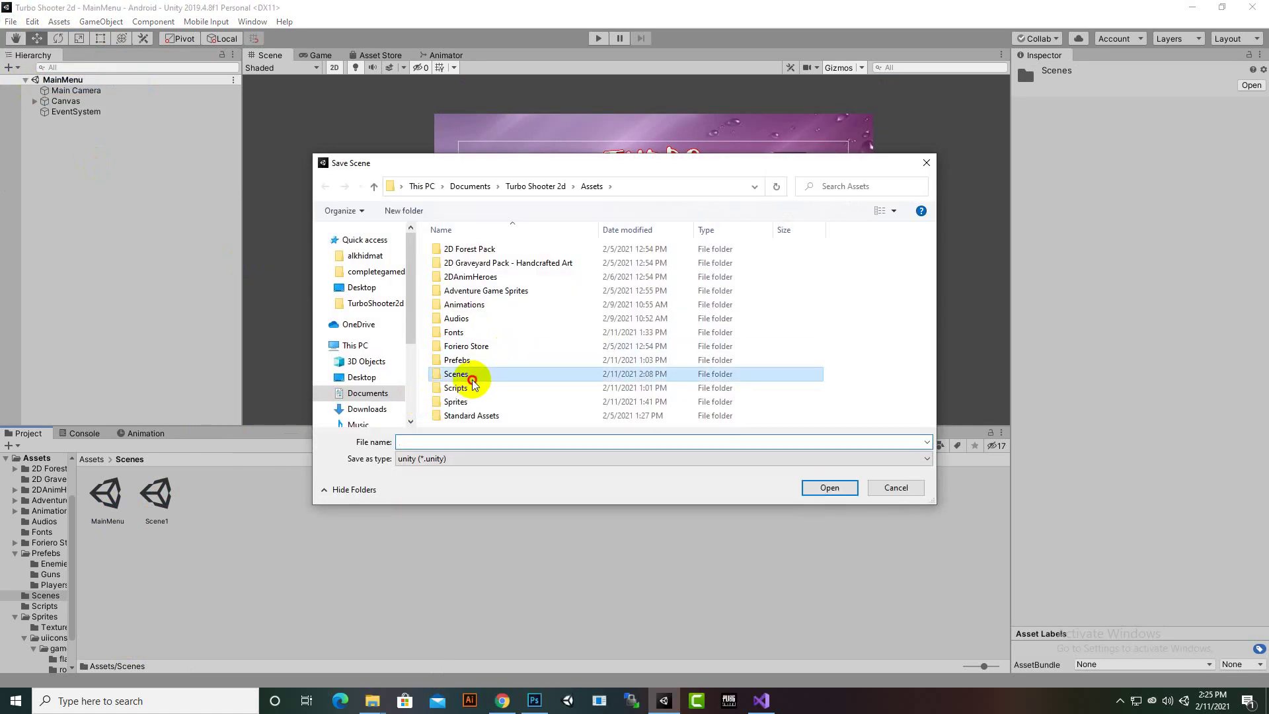
double_click(472, 380)
left_click(489, 264)
double_click(456, 440)
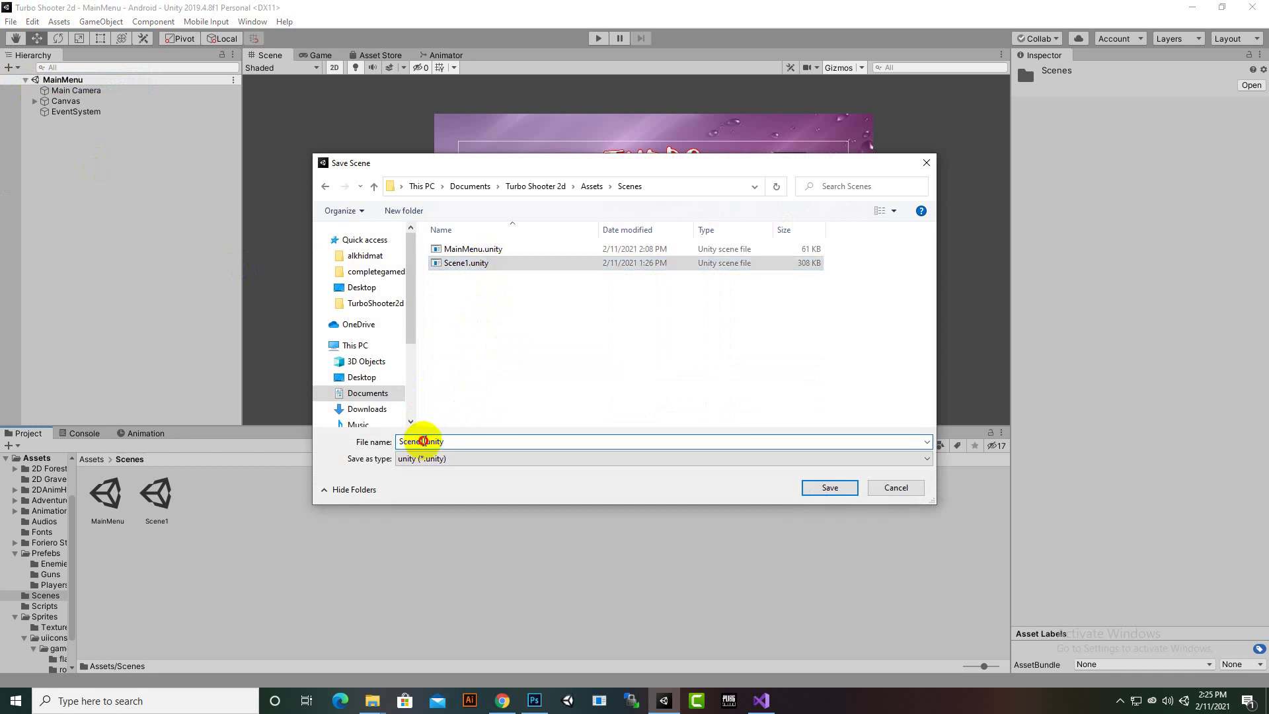
double_click(416, 441)
type("ShopMe")
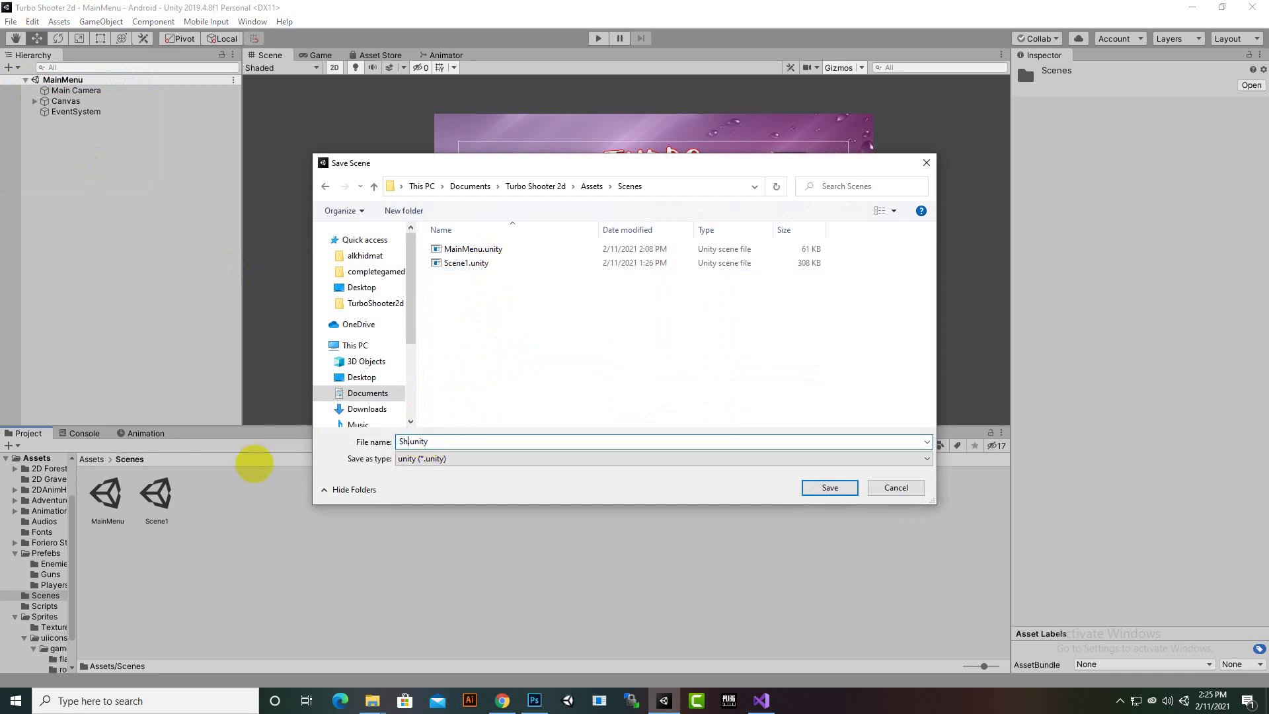
type("nu")
key("Return")
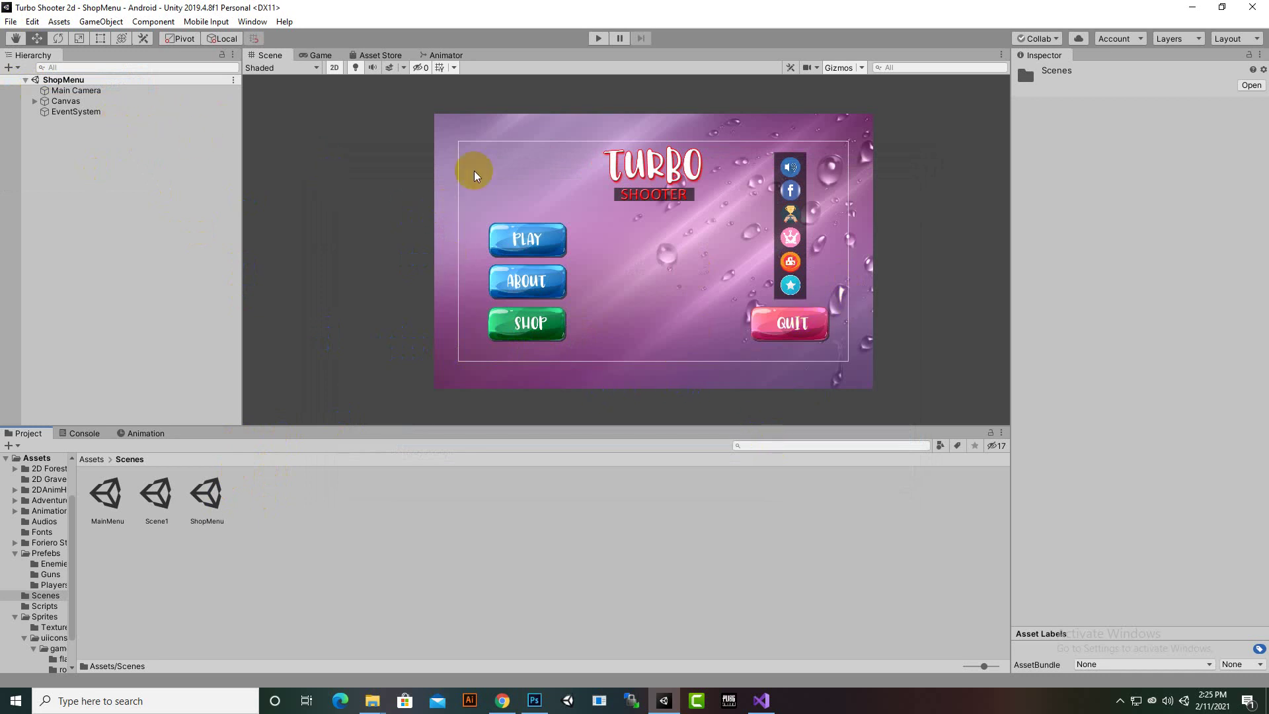
- Tint the BackgroundImage bright green by setting its image colour to 00FF1B
left_click(446, 129)
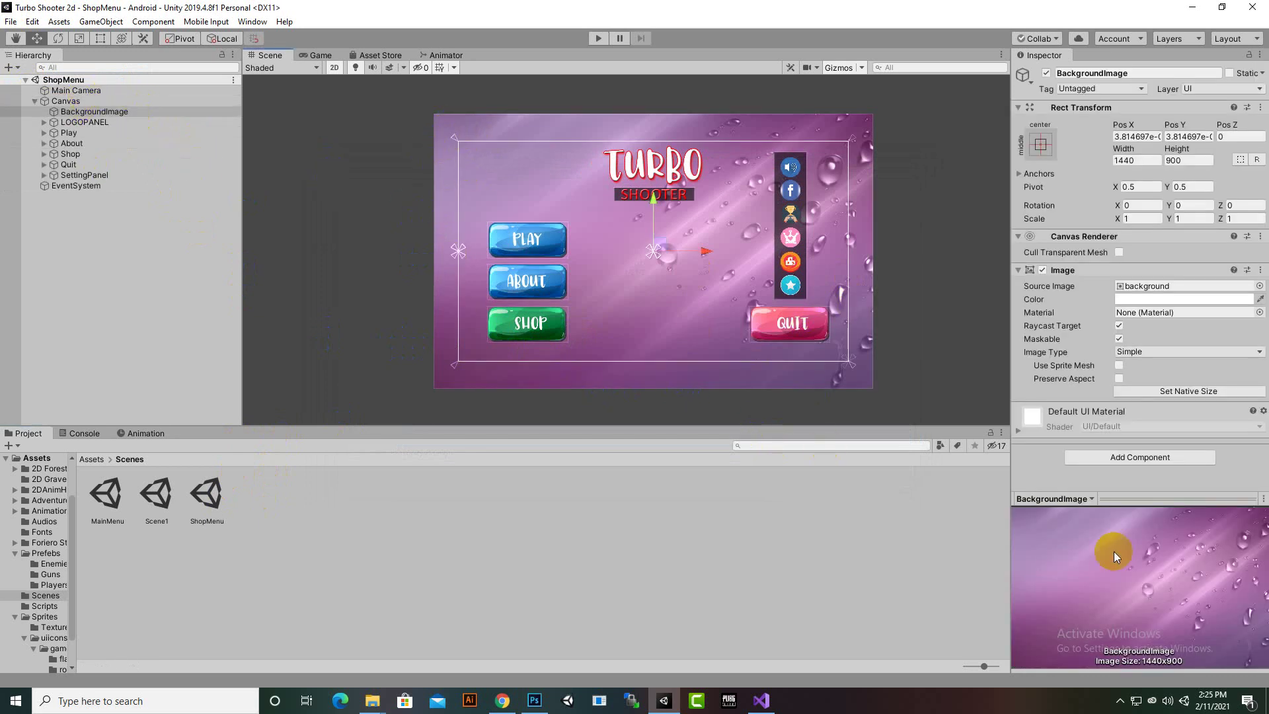
left_click(1198, 302)
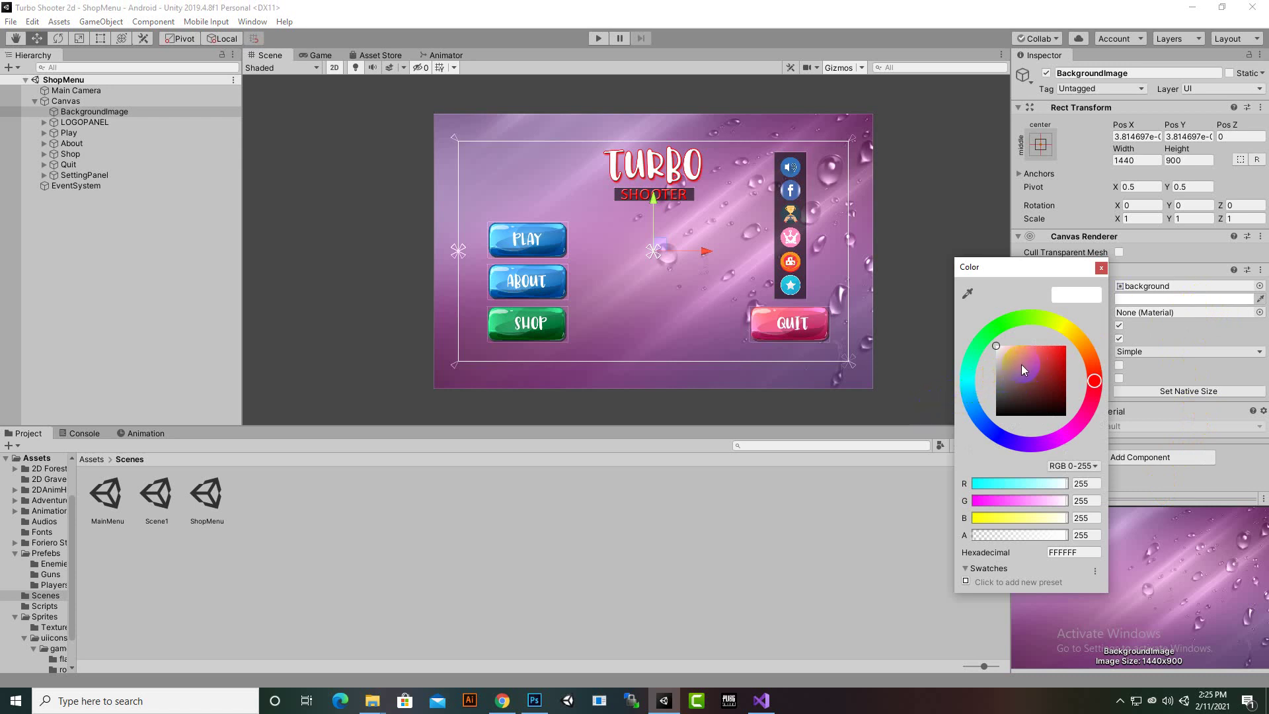
left_click(994, 331)
left_click_drag(1048, 370, 1079, 345)
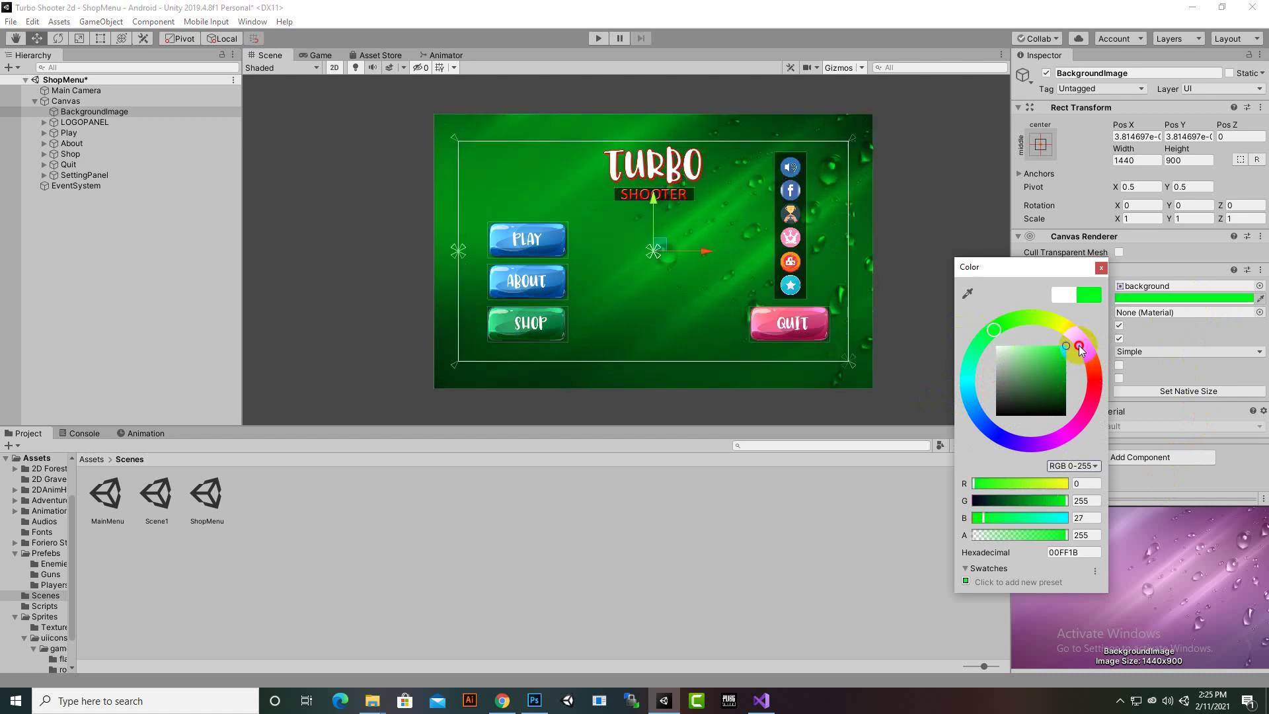
left_click(1056, 372)
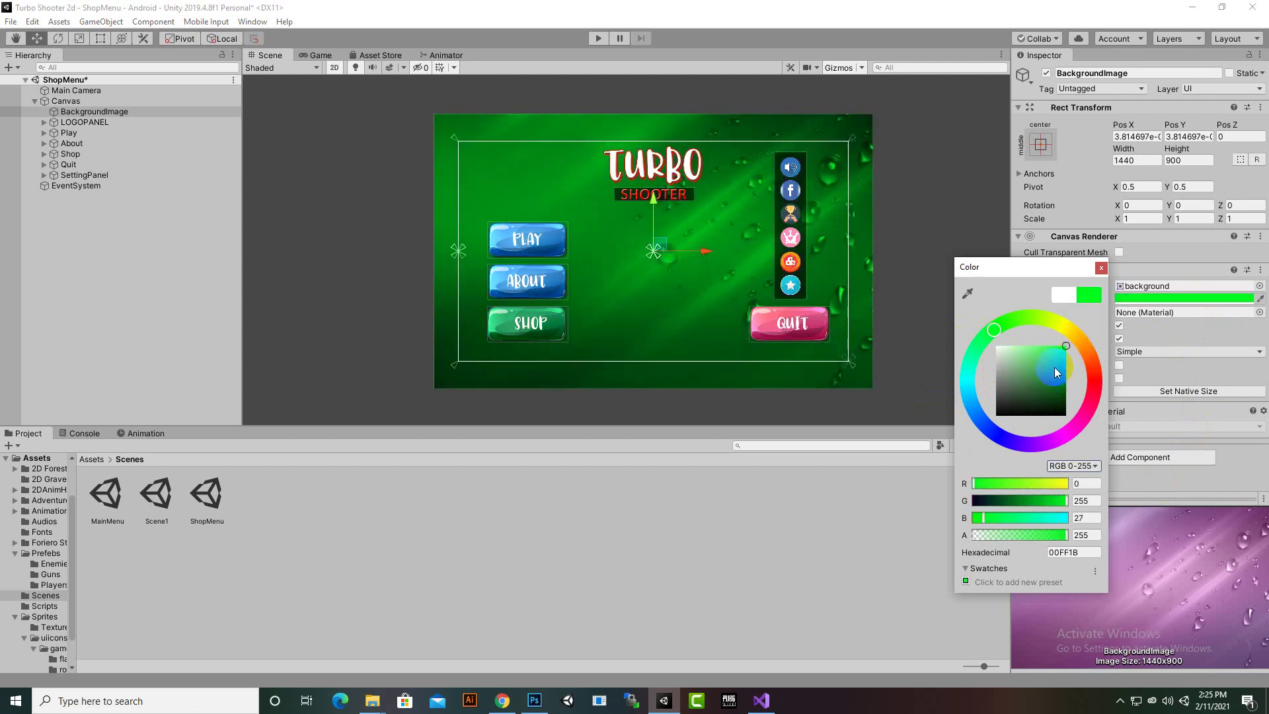
left_click(1101, 268)
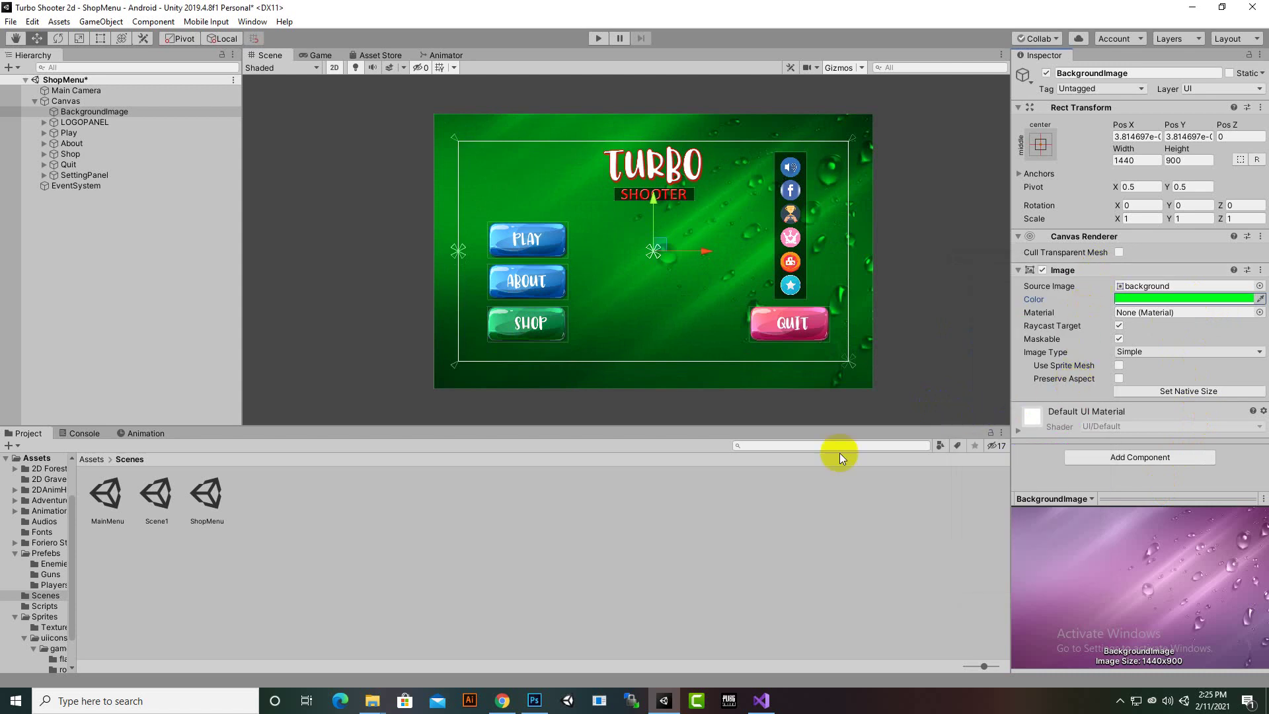
- Delete the LOGOPANEL and the About and Shop buttons from the Canvas
left_click(54, 124)
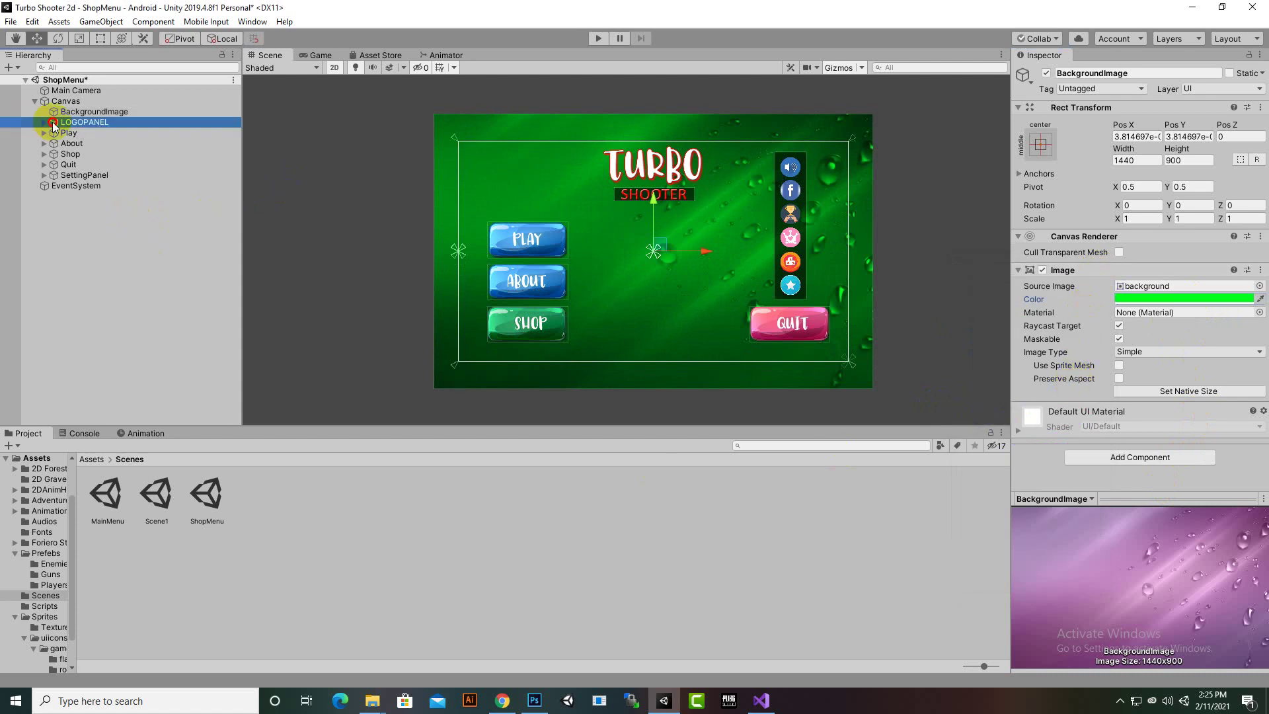
key("Delete")
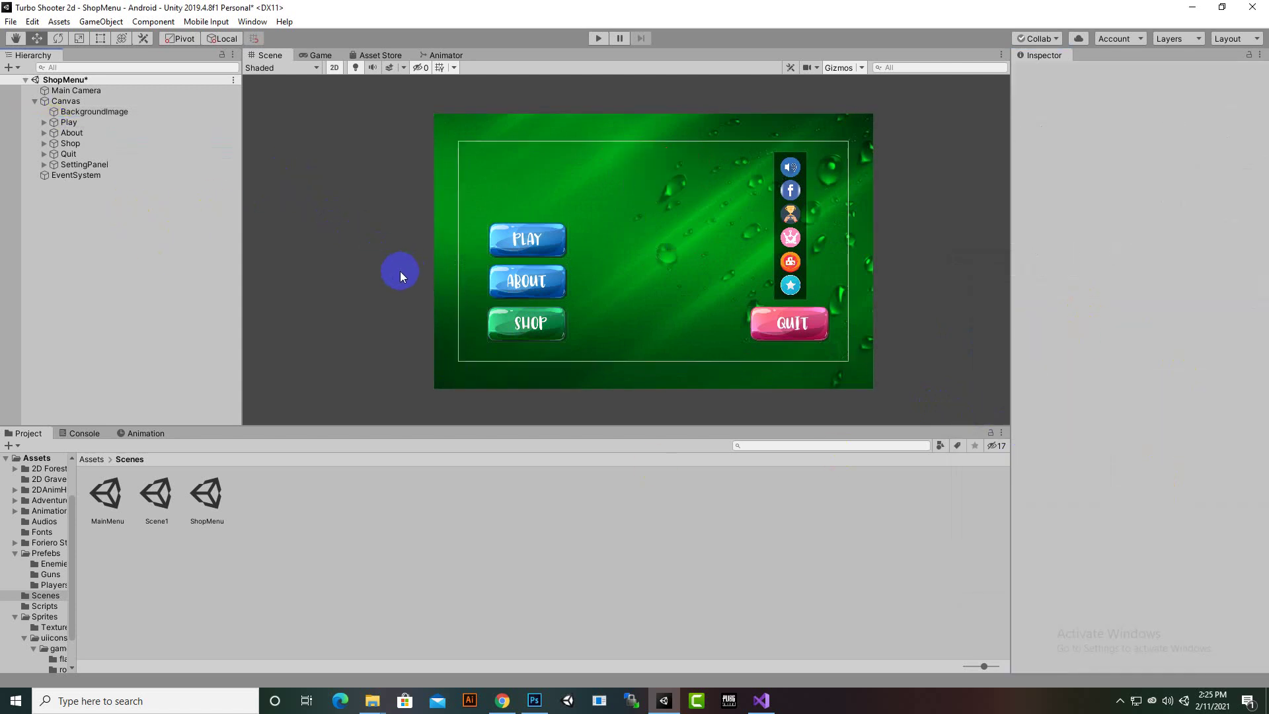
scroll(338, 264, "up", 3)
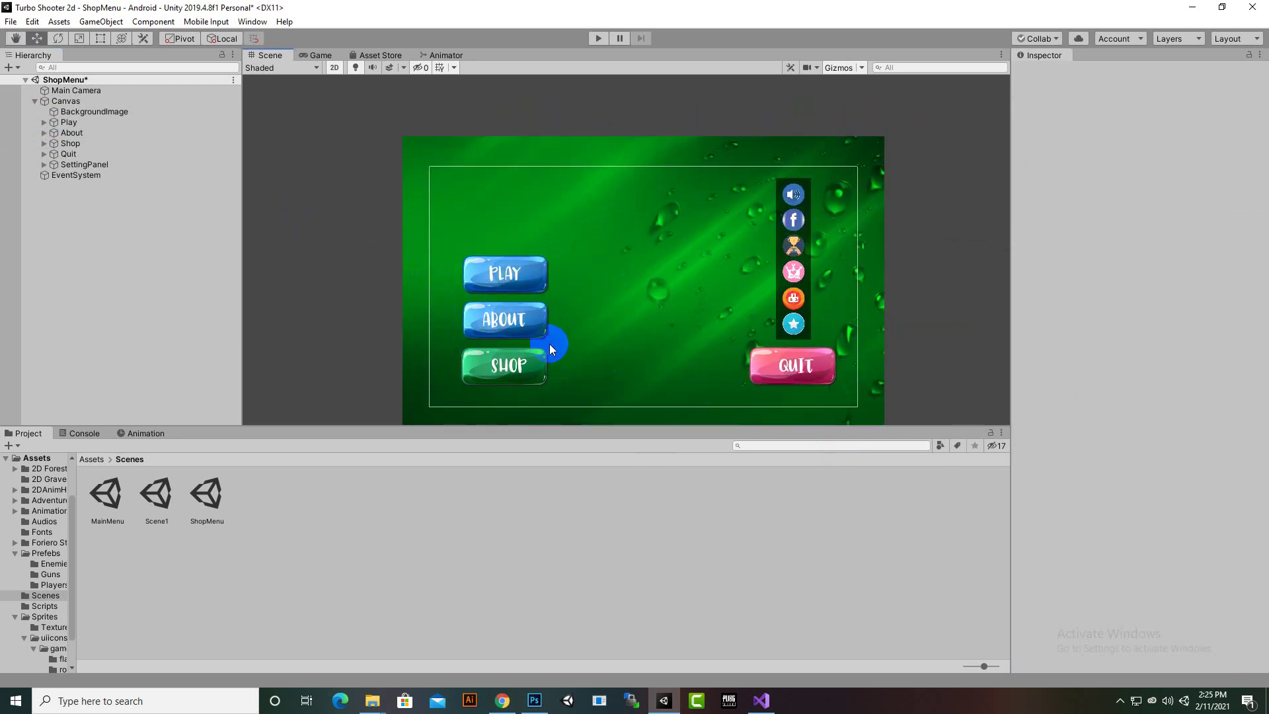
left_click(533, 280)
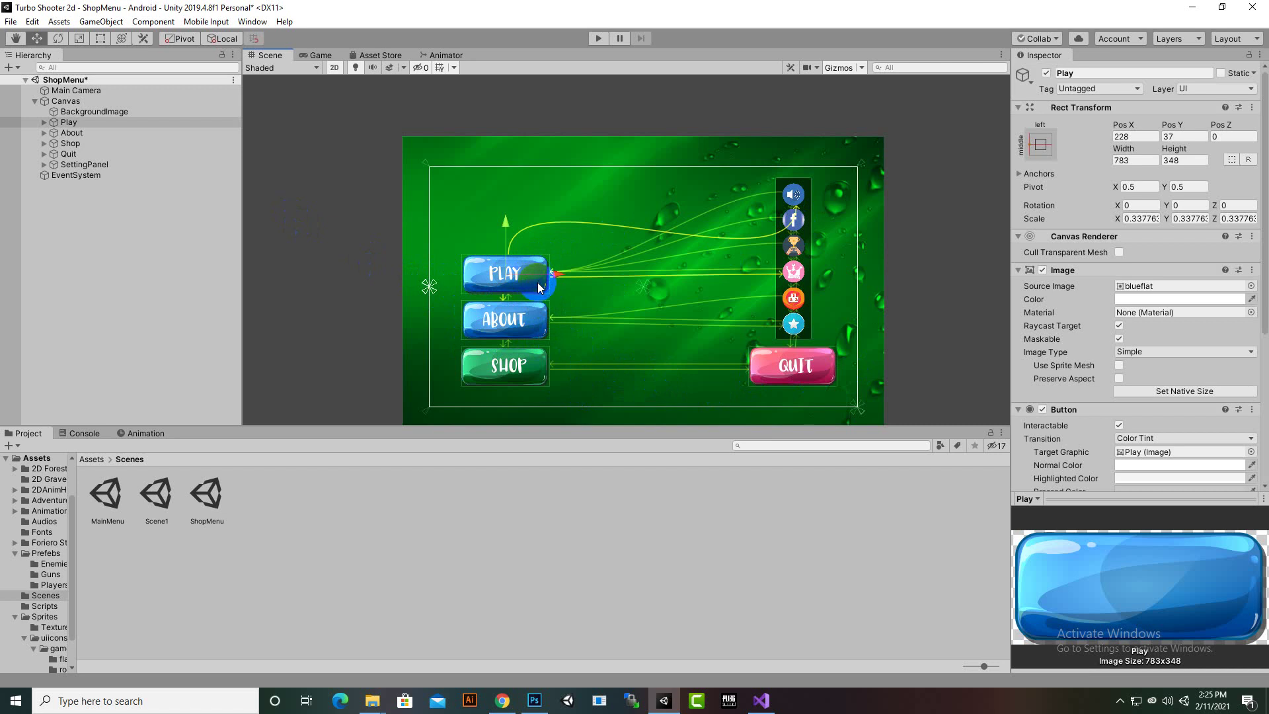
left_click(524, 326)
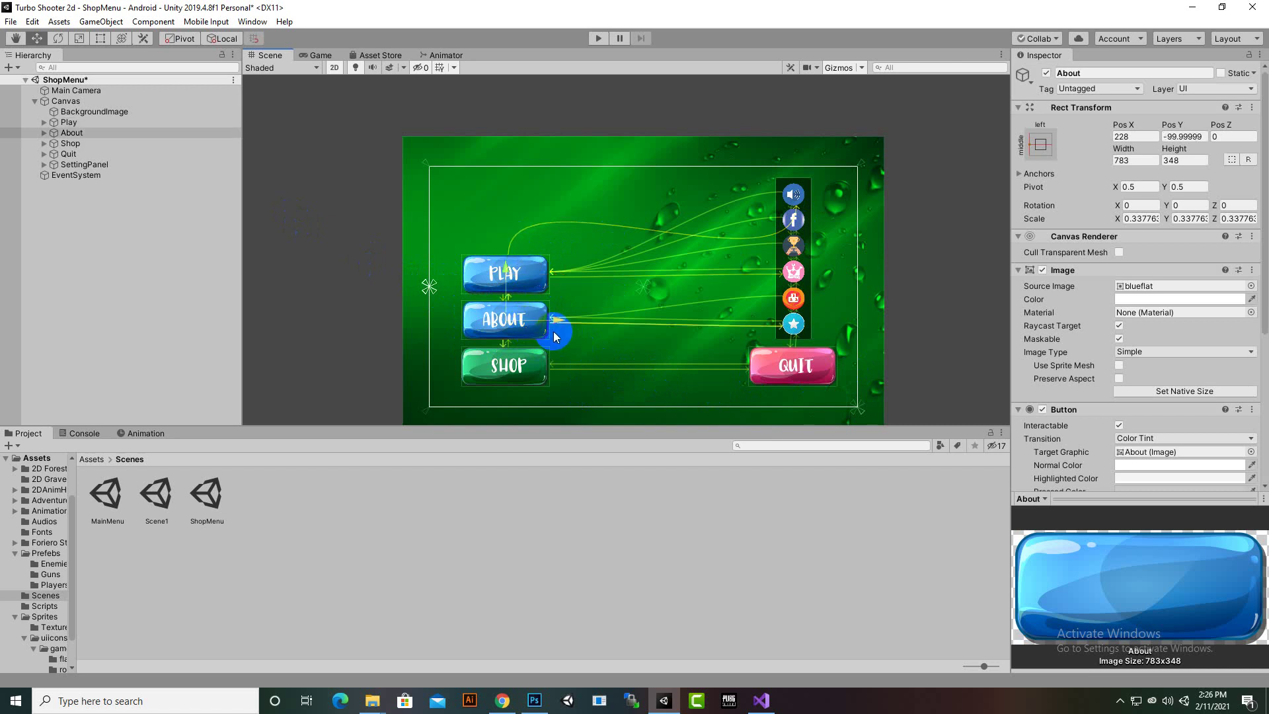
key("Delete")
left_click(536, 374)
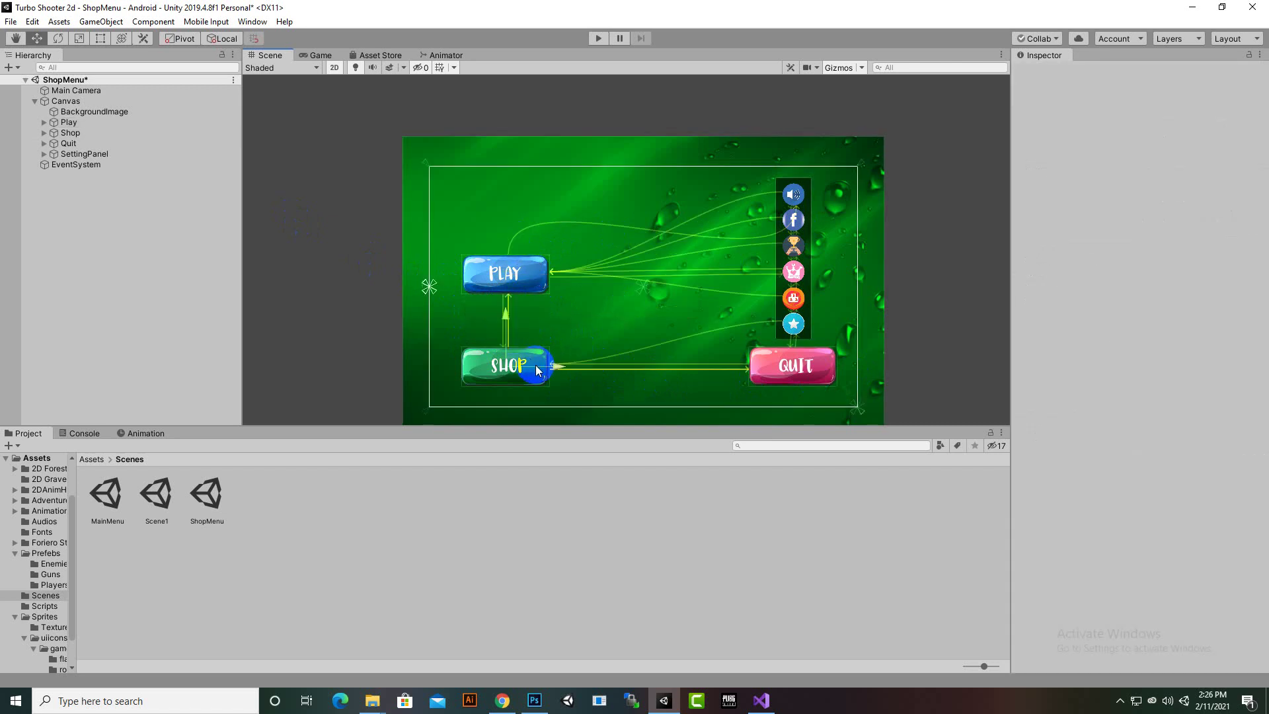
key("Delete")
- Move the Play button to the canvas's lower-left corner, level with the Quit button, at about X 224, Y -238
left_click(514, 303)
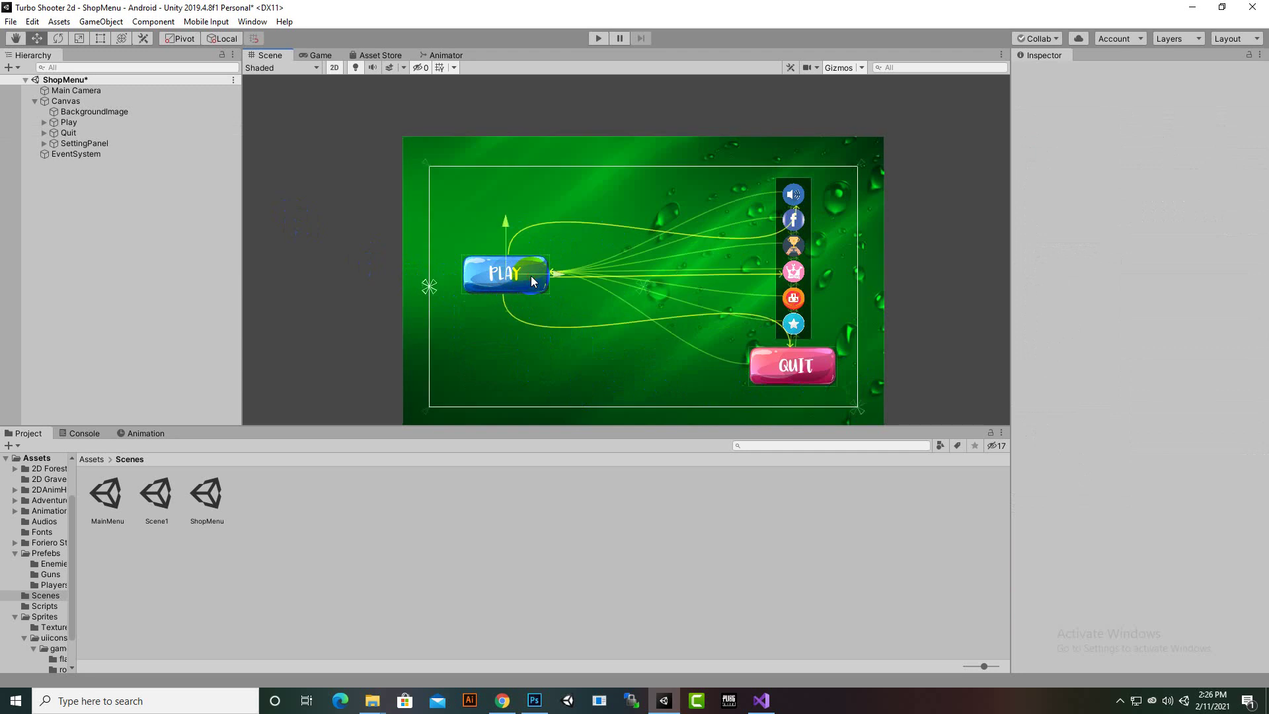
left_click_drag(507, 228, 856, 376)
scroll(614, 411, "up", 2)
left_click_drag(812, 318, 813, 314)
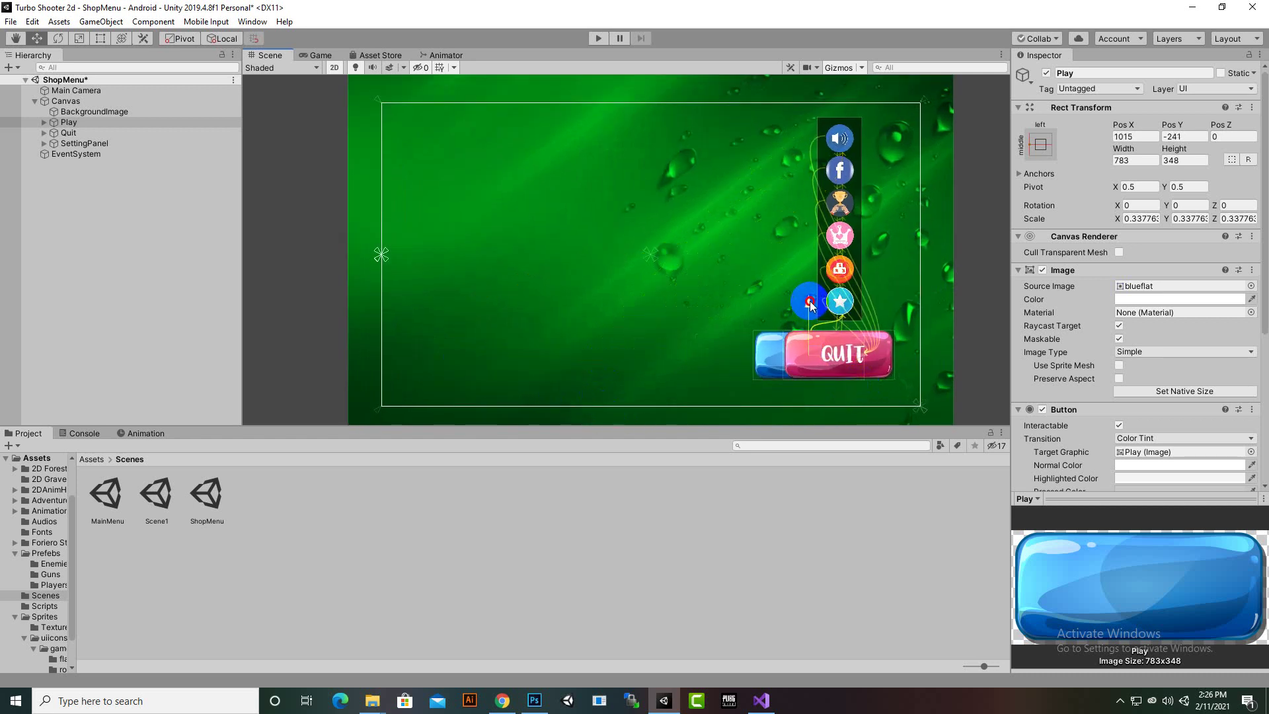
left_click_drag(861, 356, 533, 395)
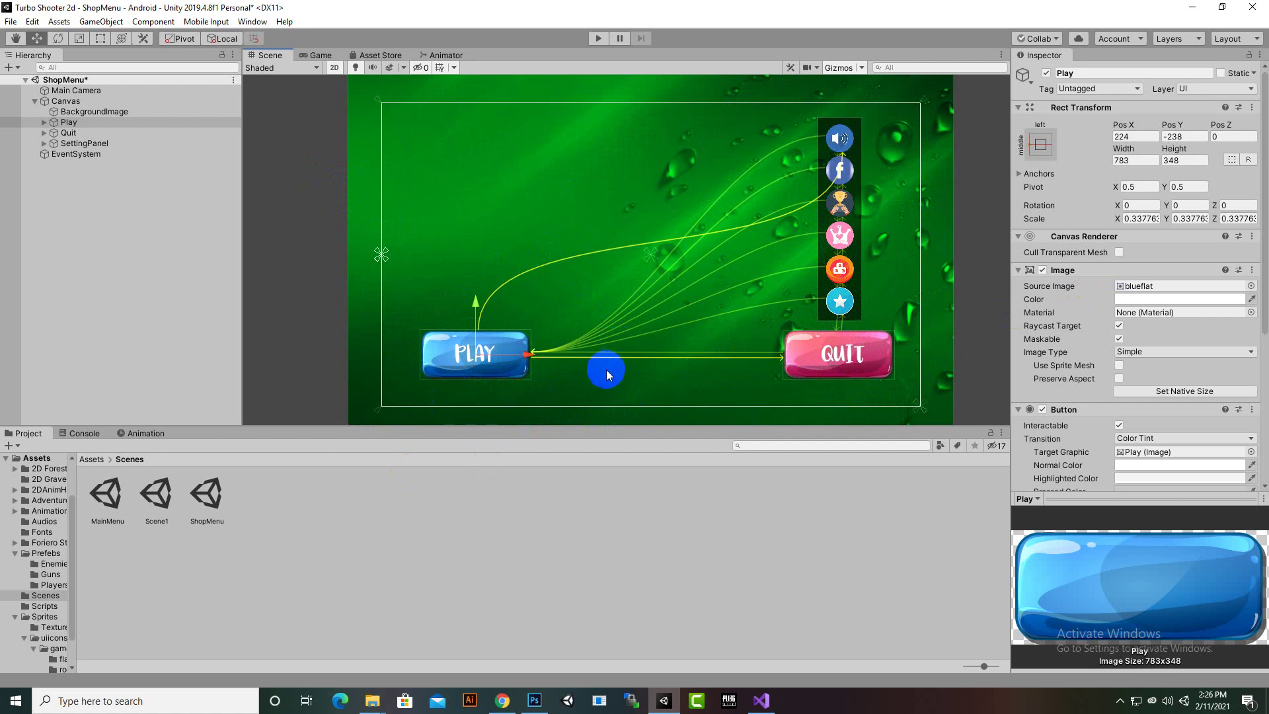
- Rename the Quit button object as BackToMain
left_click(841, 367)
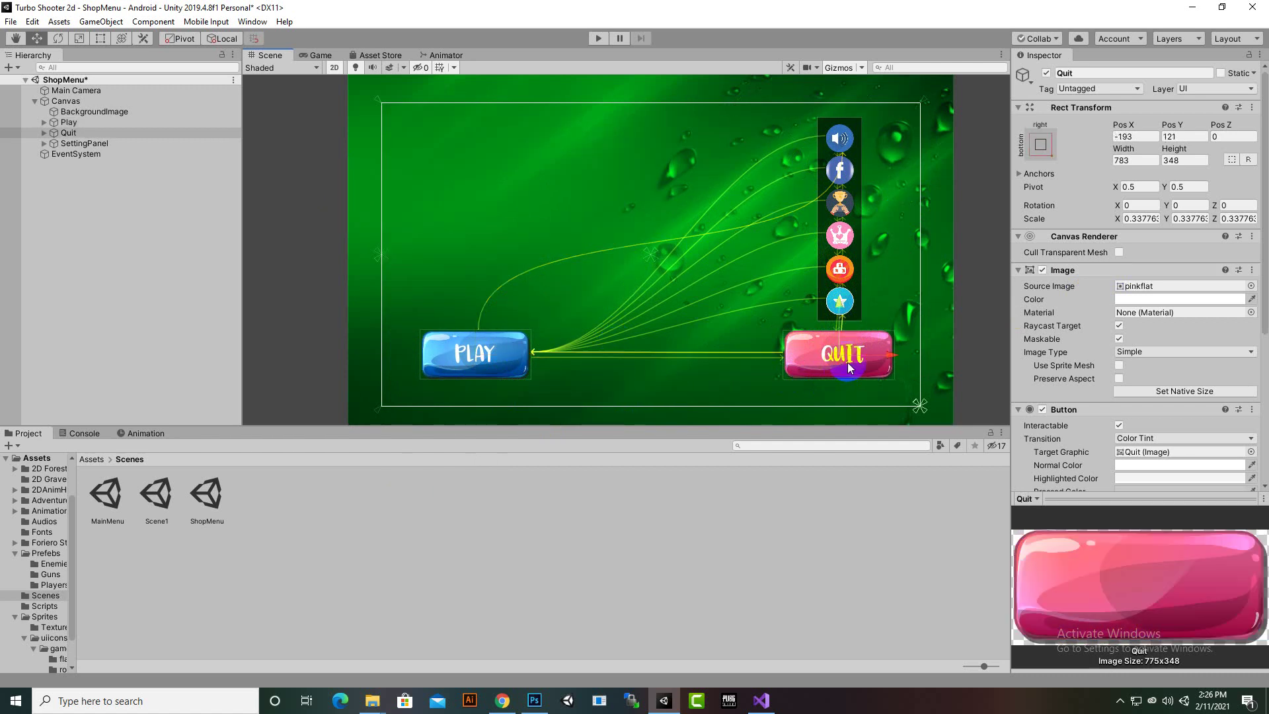
right_click(63, 133)
left_click(88, 175)
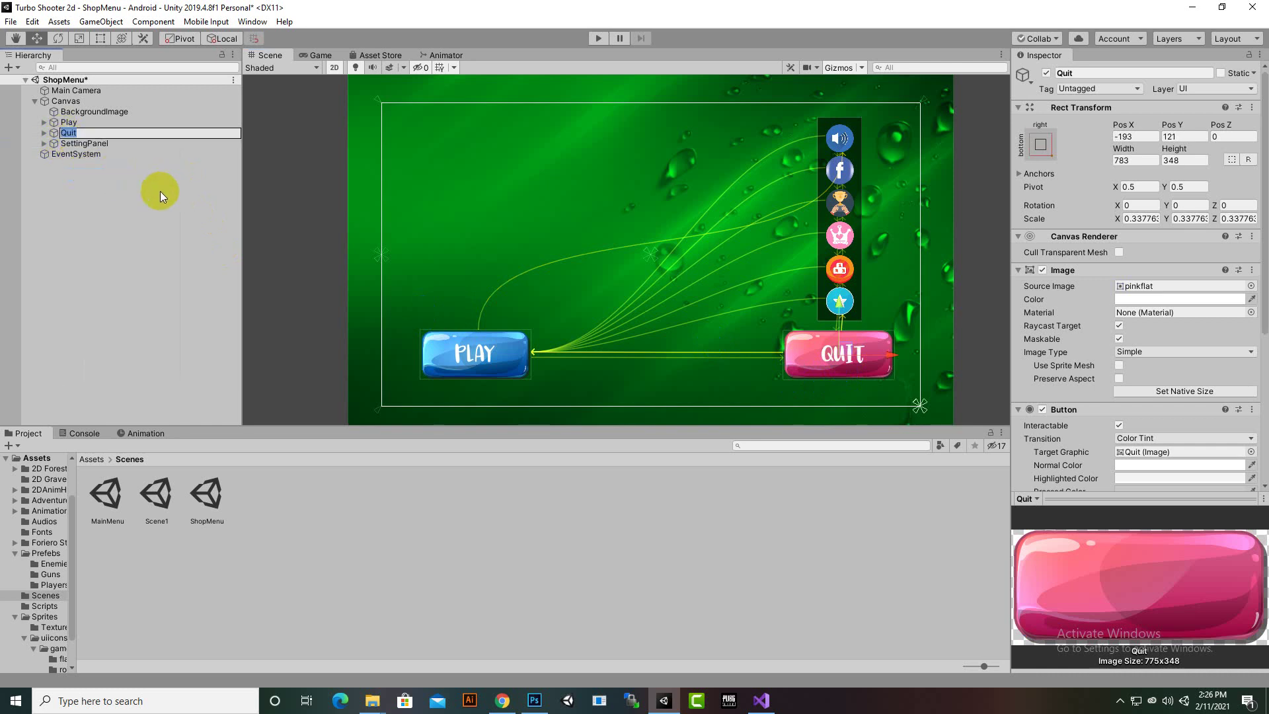
type("BackToMain")
key("Return")
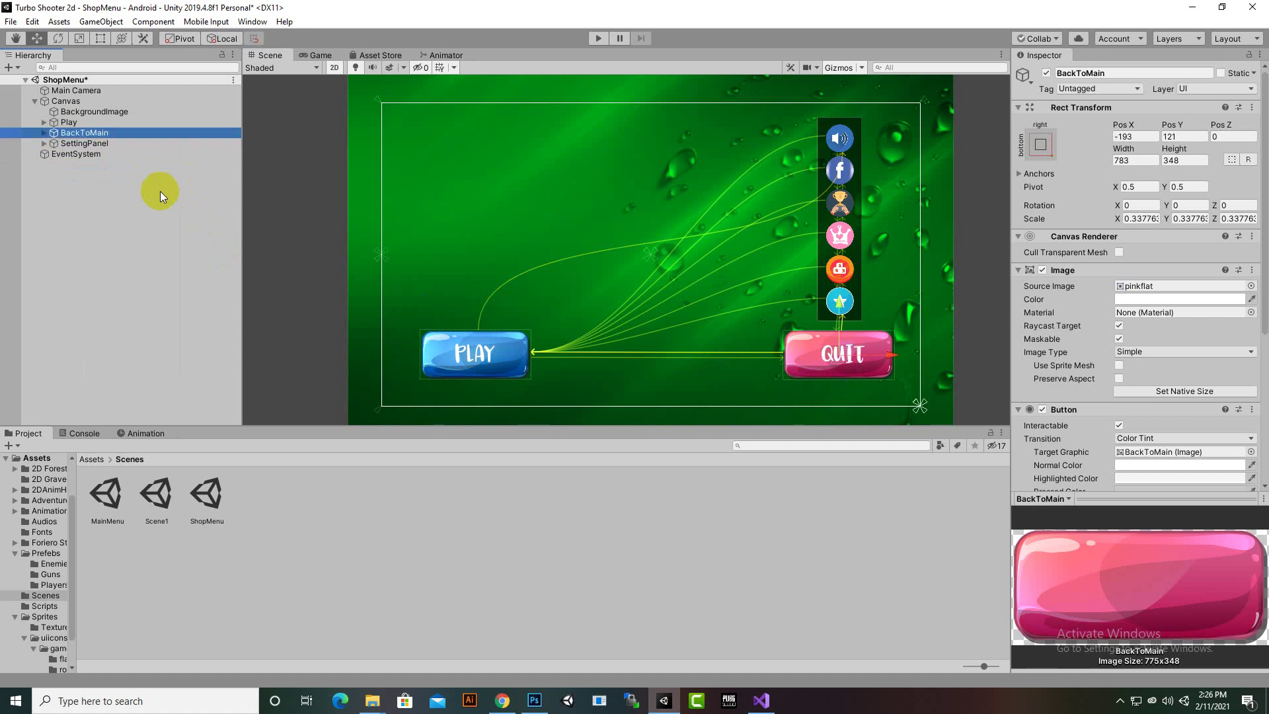
- Change the text on the BackToMain button to MENU
left_click(44, 132)
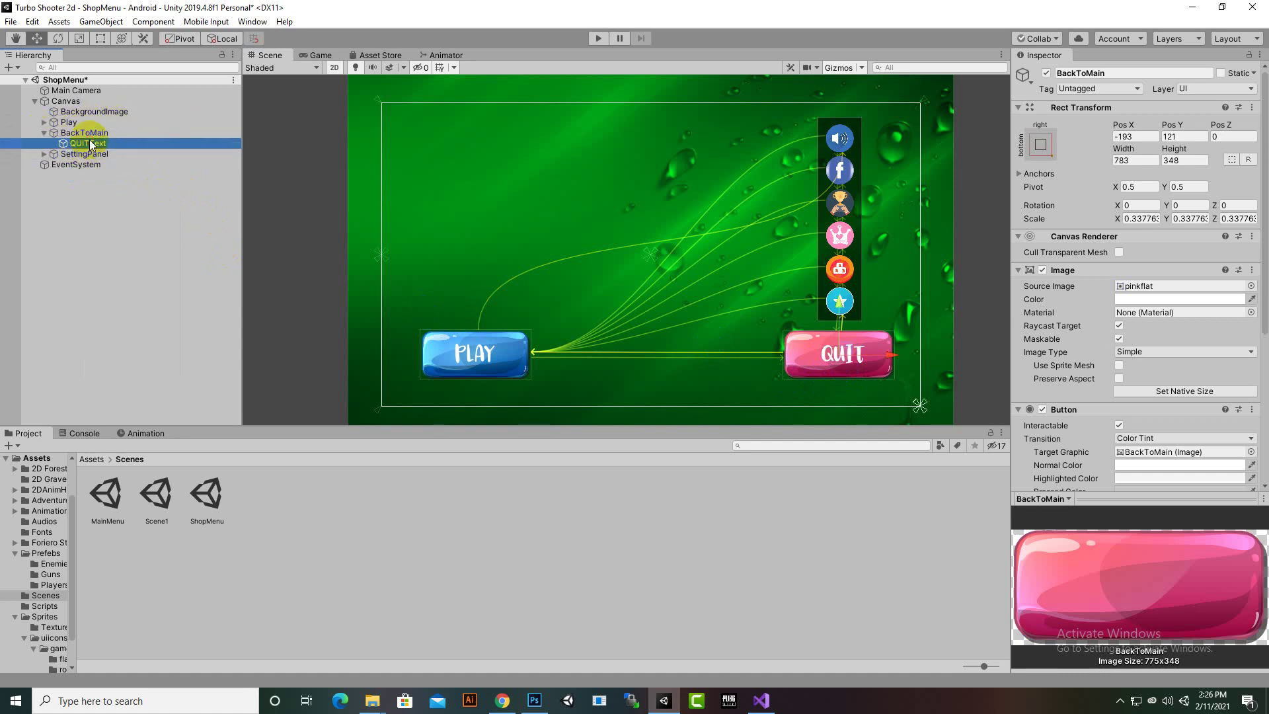
left_click(86, 142)
left_click(1059, 308)
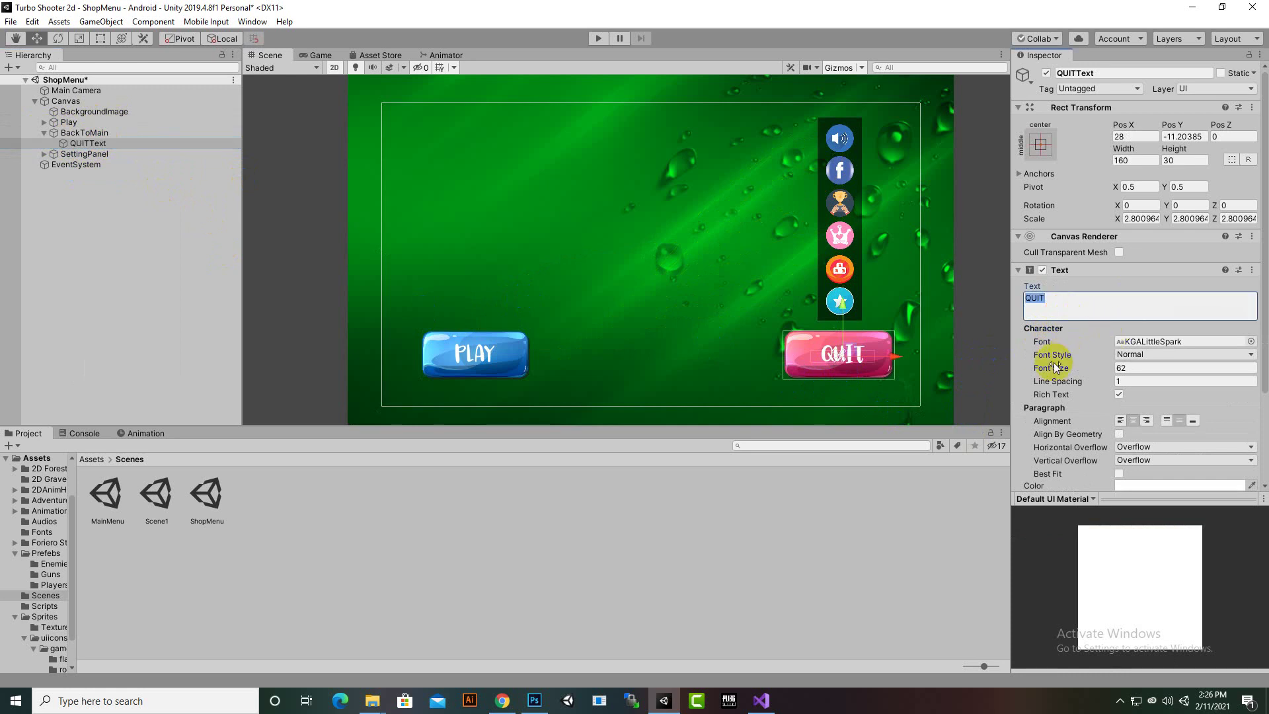
type("MAIN MENU")
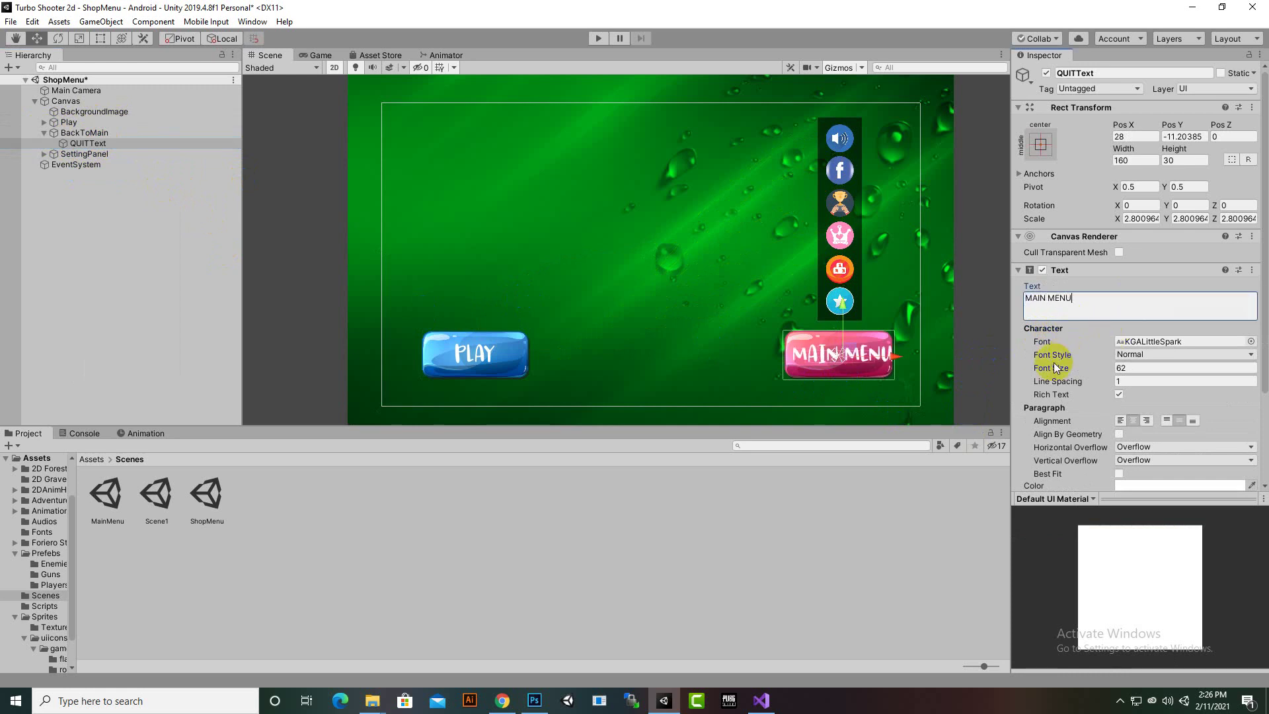
double_click(1035, 298)
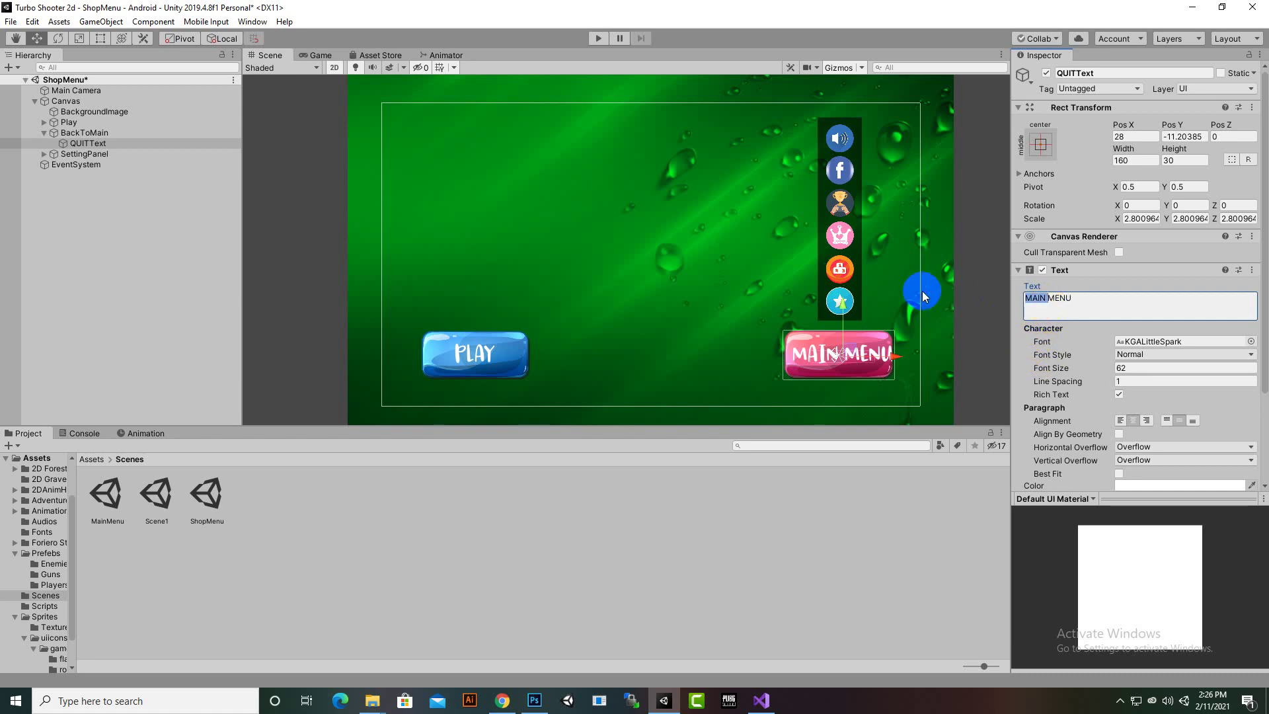
key("BackSpace")
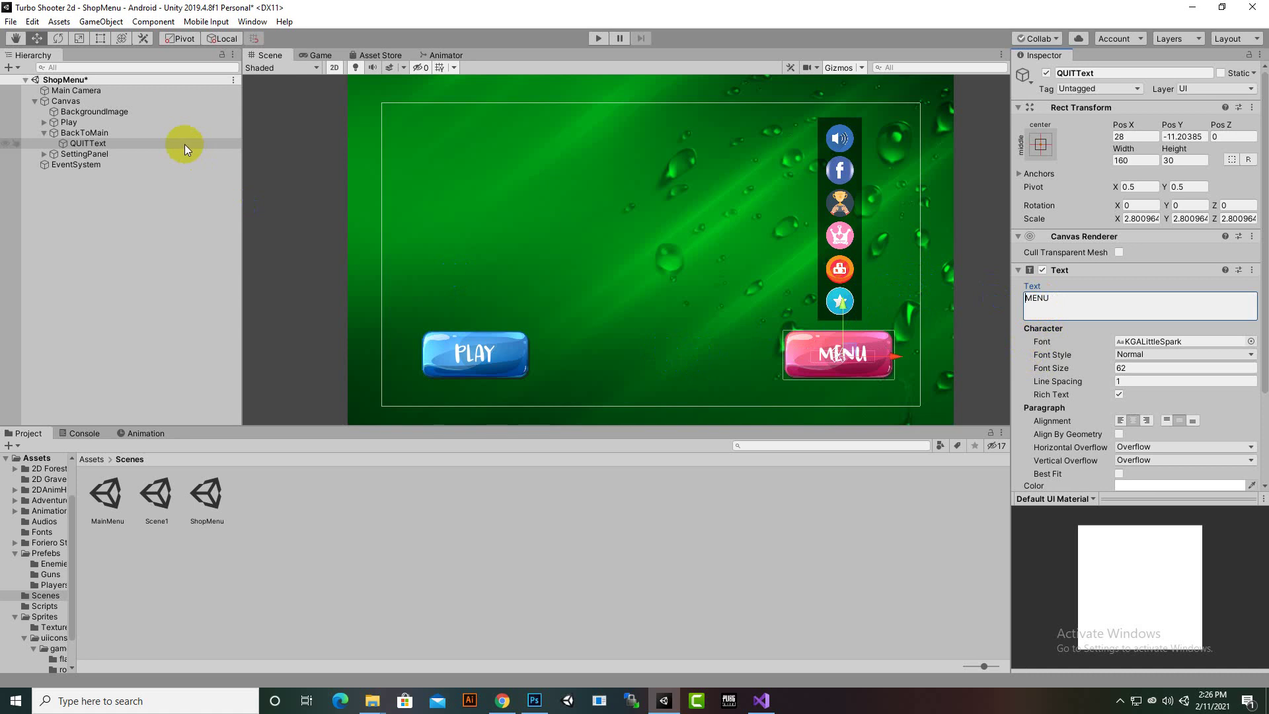
- Swap the two buttons by moving BackToMain to the canvas's lower-left corner at X -1057 and Play to the lower-right at X 1044
left_click(106, 134)
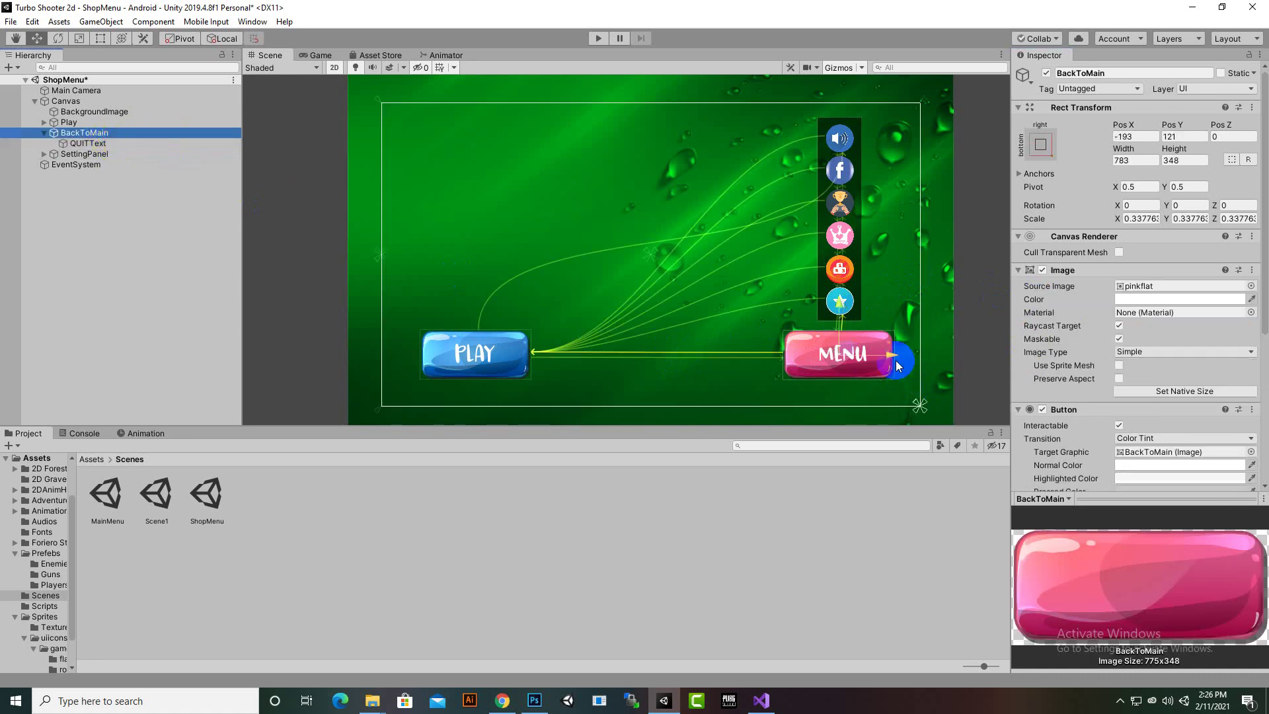
left_click_drag(893, 356, 533, 378)
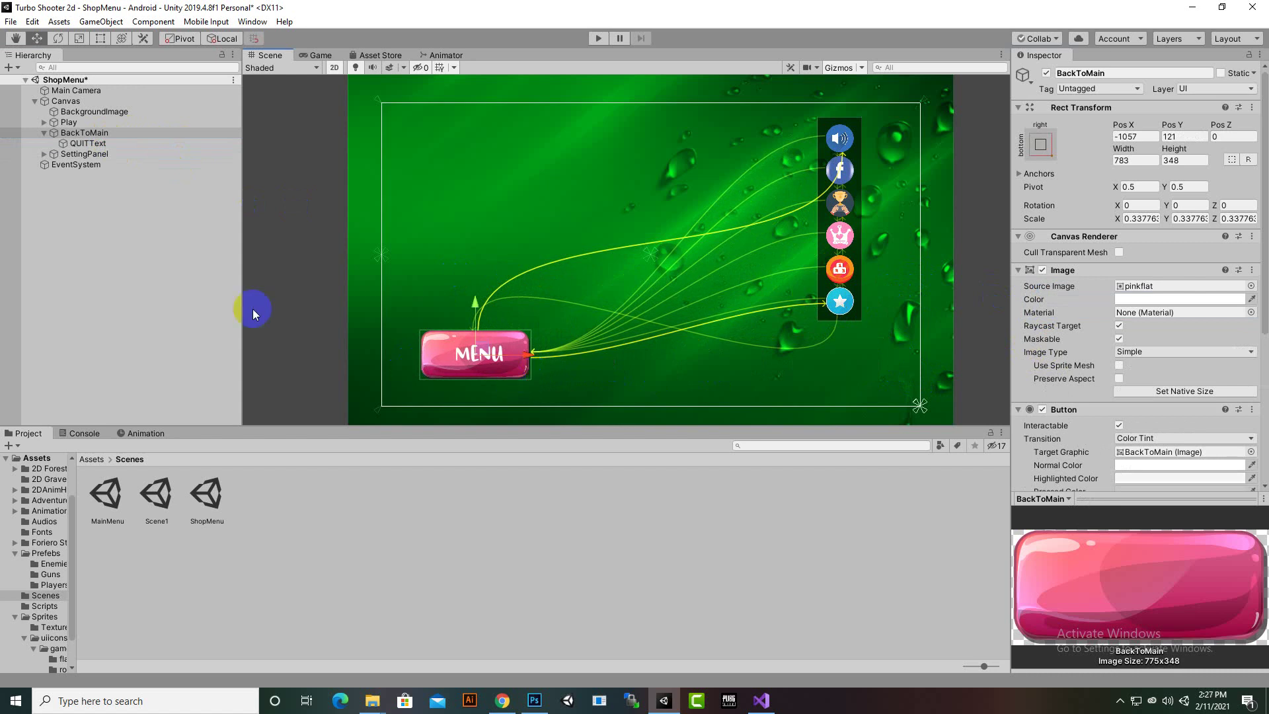
left_click(69, 122)
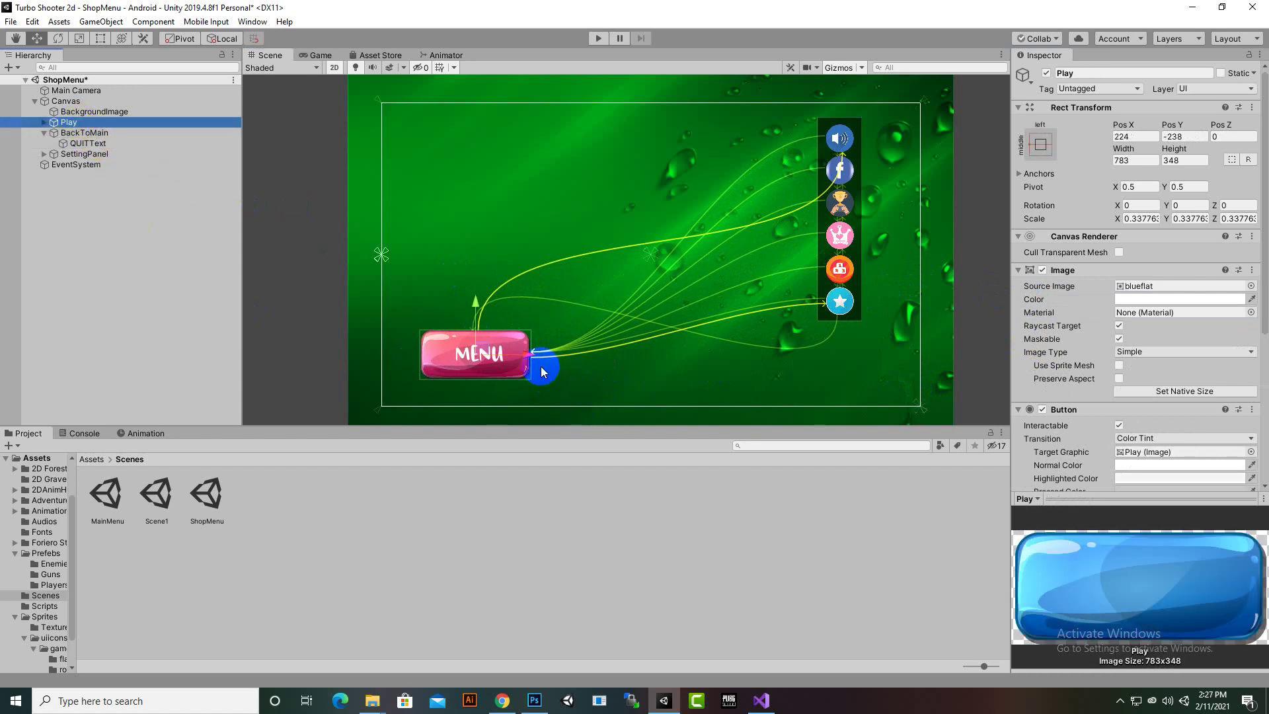
left_click_drag(532, 358, 870, 395)
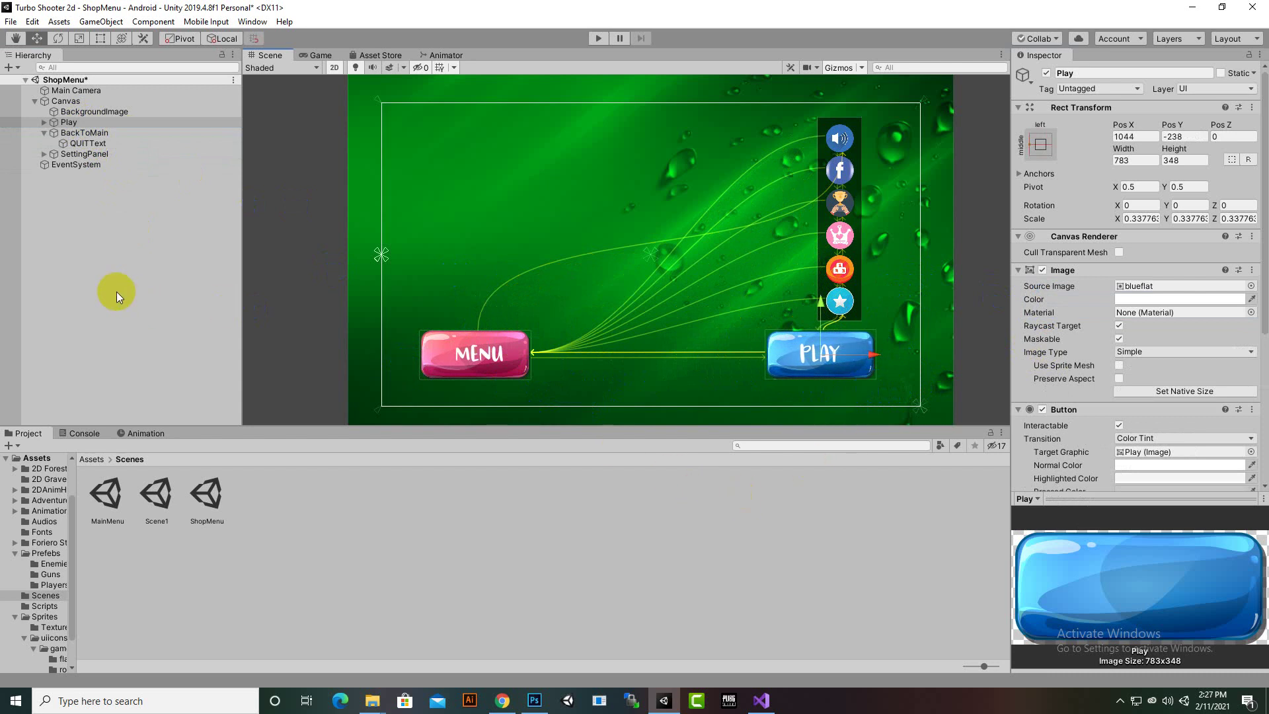
- Delete the SettingPanel from the Canvas and collapse the BackToMain object
left_click(77, 156)
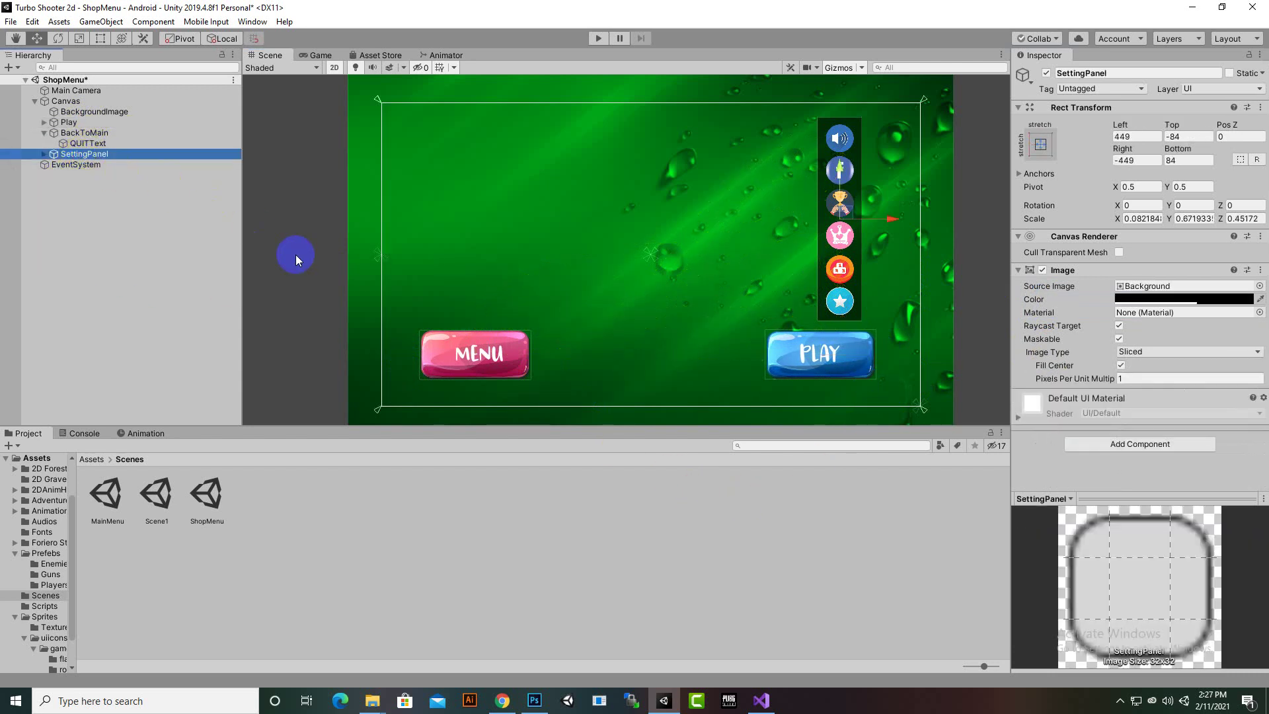
key("Delete")
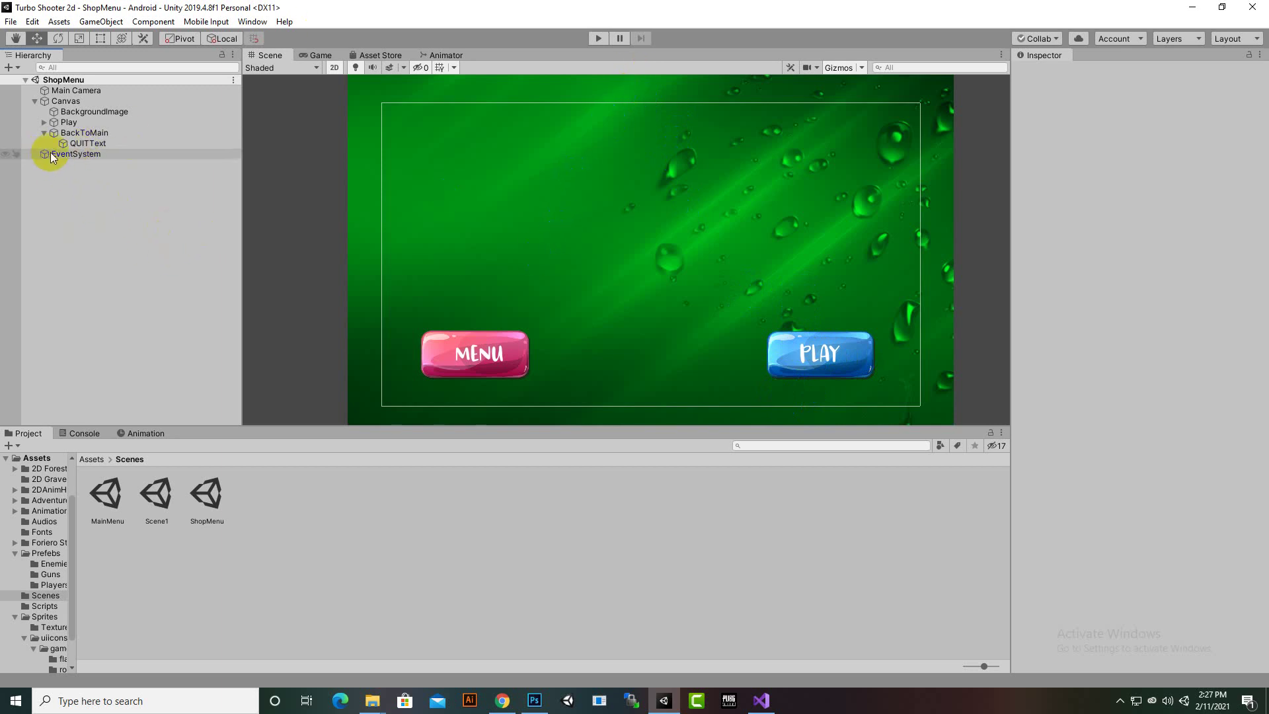
left_click(43, 133)
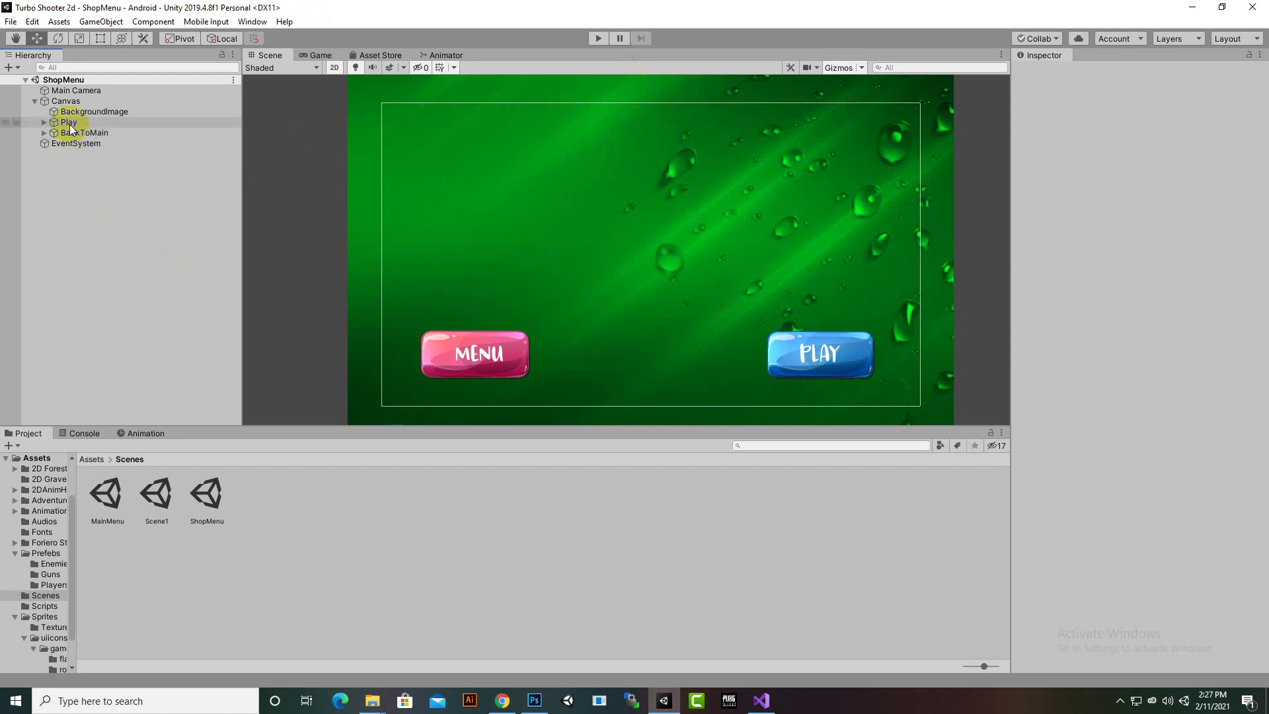
- Add a UI Image as a child of the Canvas
right_click(63, 102)
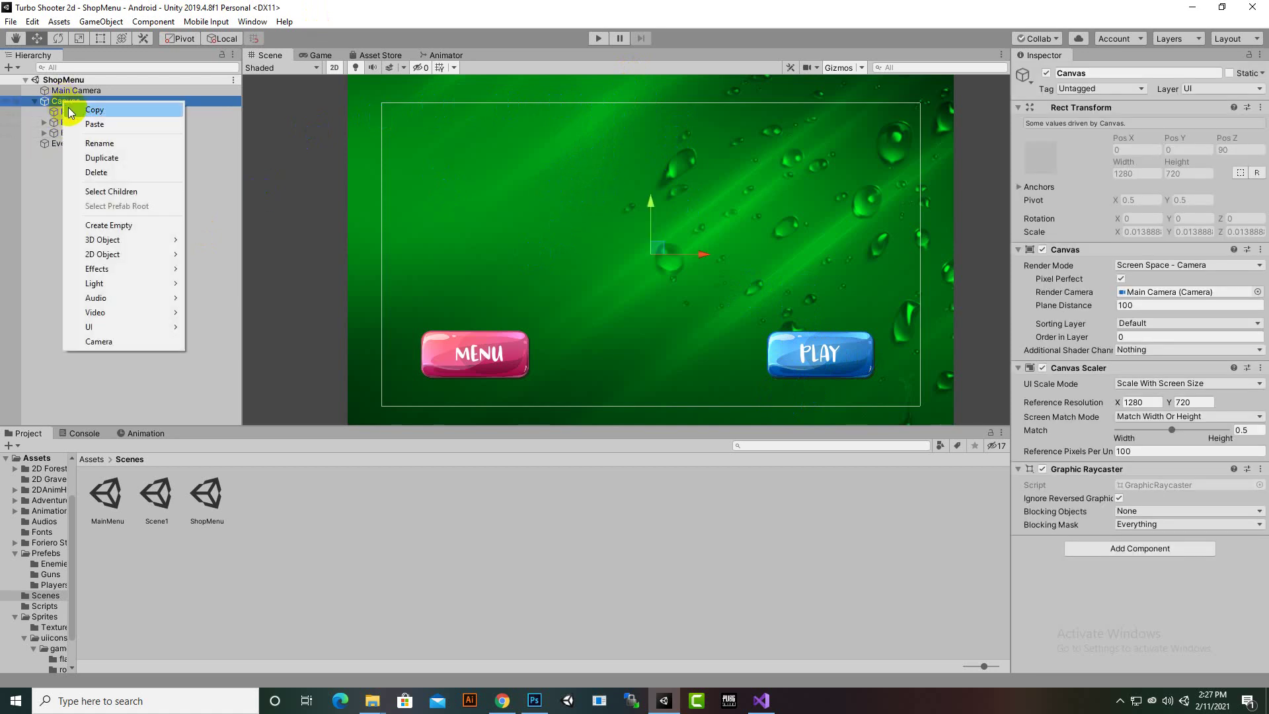
mouse_move(126, 327)
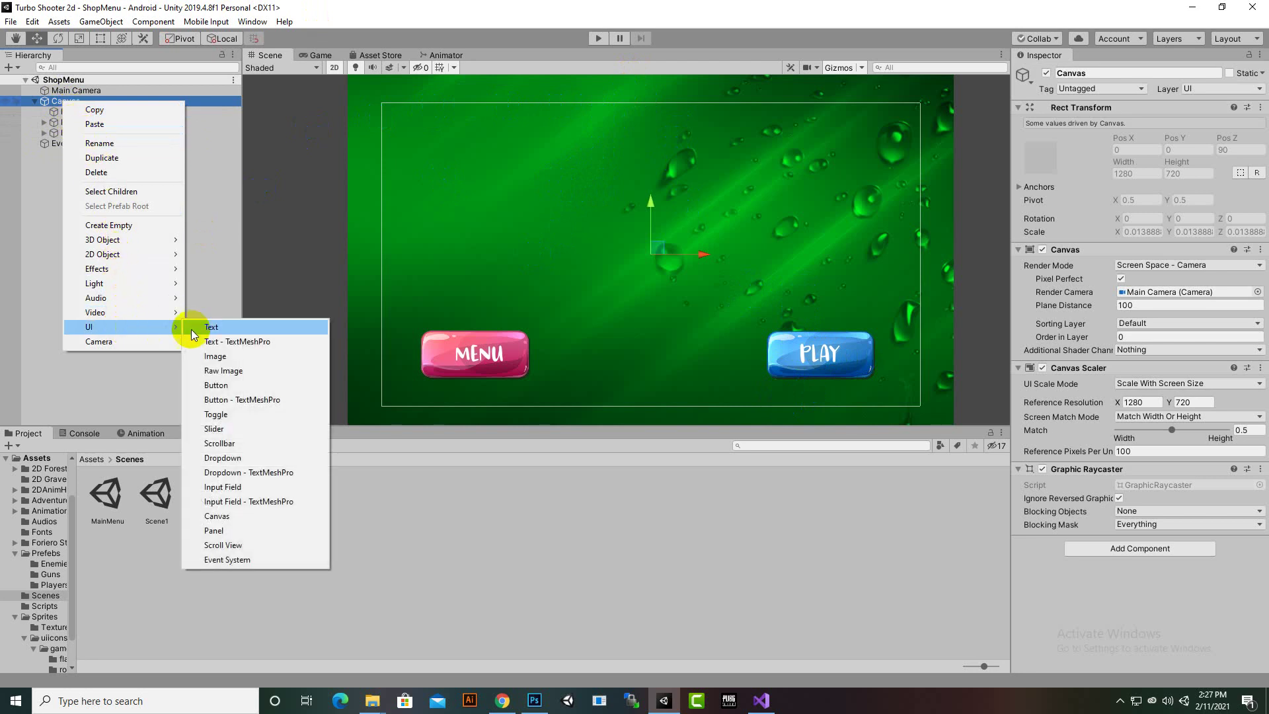
left_click(298, 363)
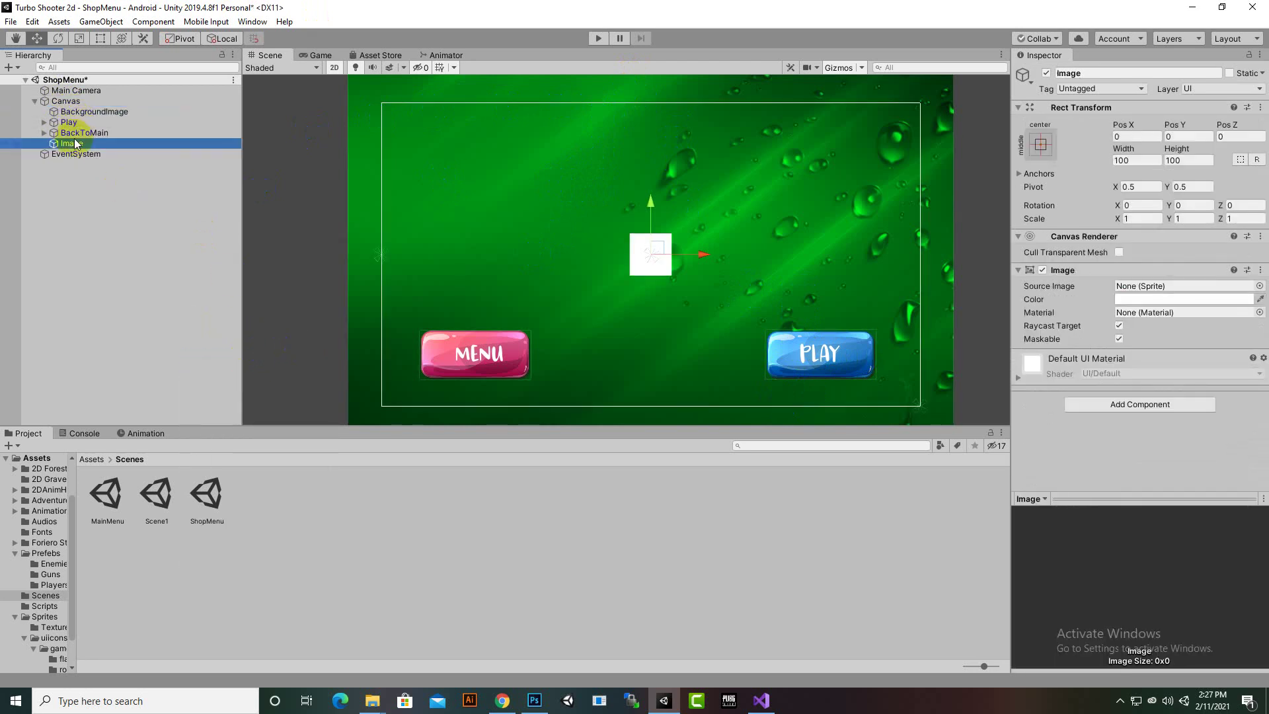
right_click(73, 146)
left_click(42, 204)
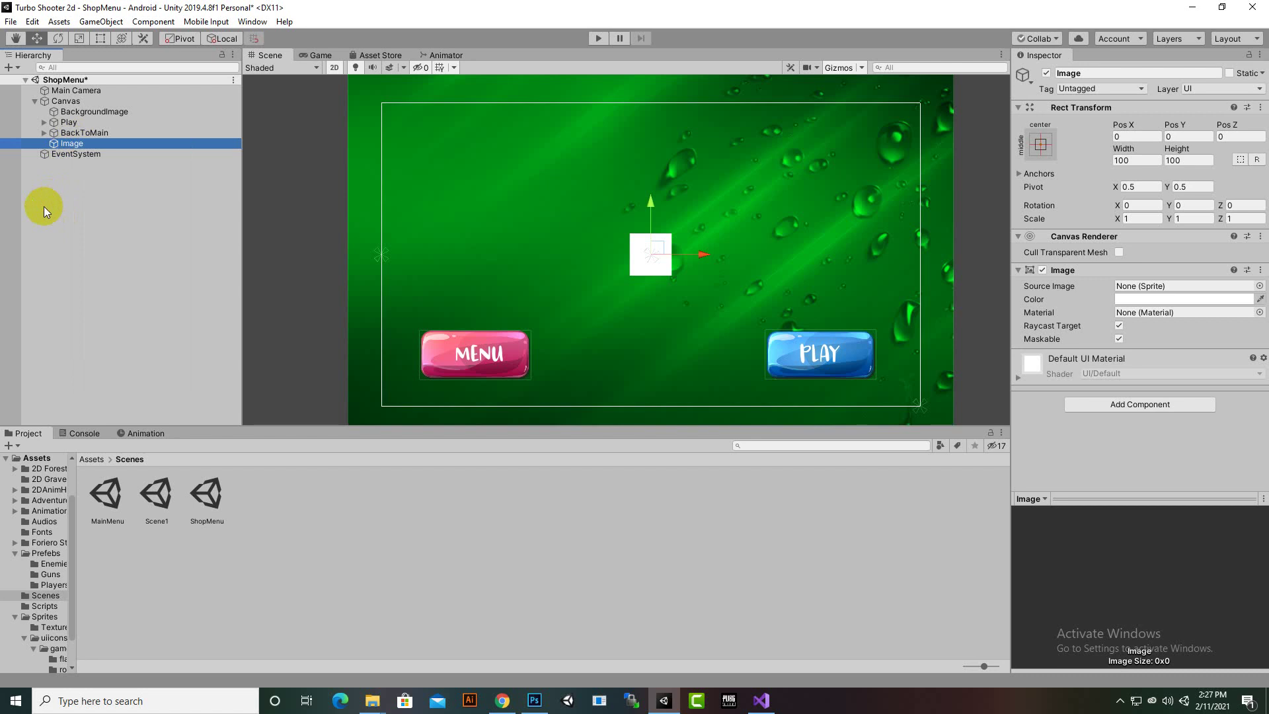
- Anchor the BackToMain button to the bottom-left of the canvas
left_click(461, 354)
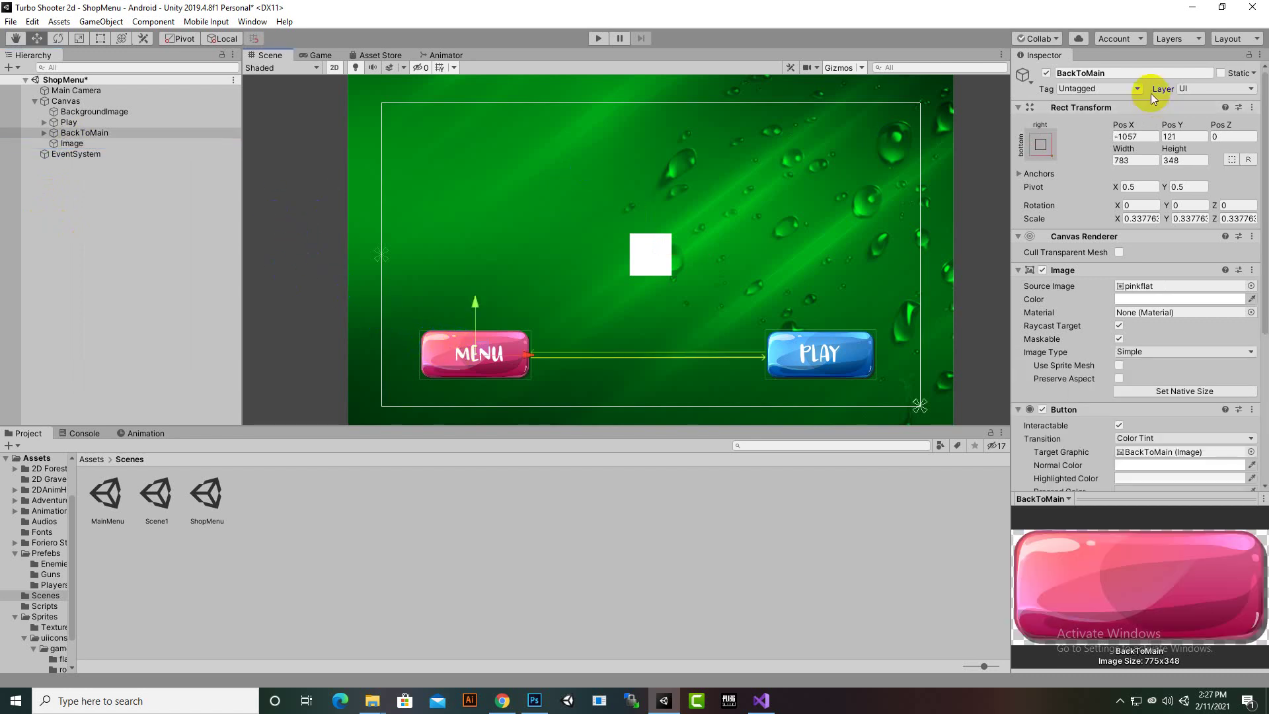
left_click(1041, 144)
left_click(1084, 309)
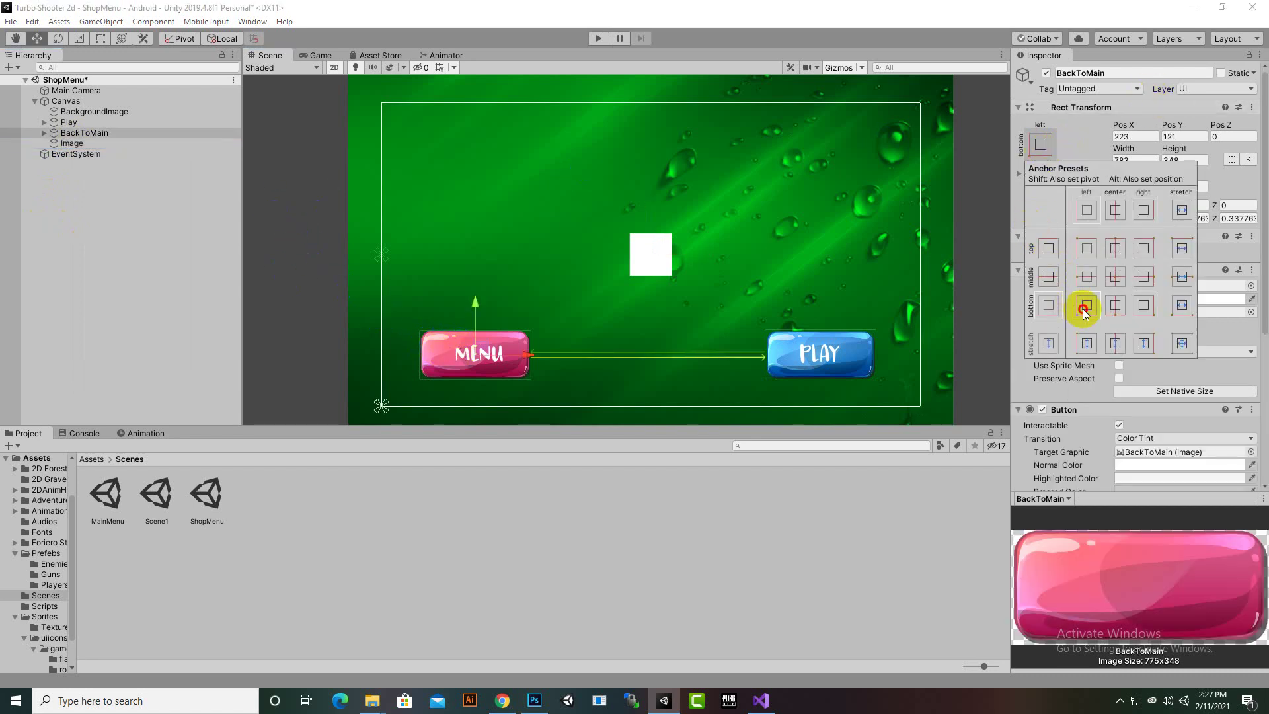
left_click(85, 127)
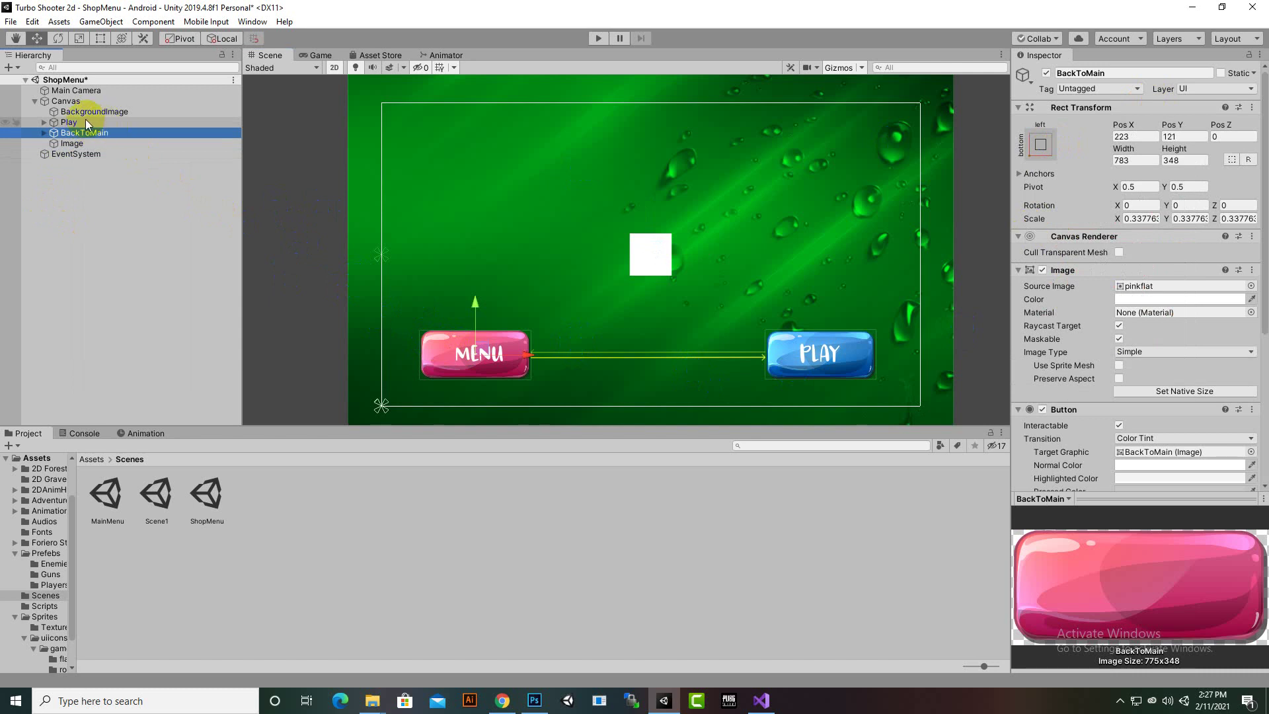
- Anchor the Play button to the bottom-right of the canvas
left_click(85, 122)
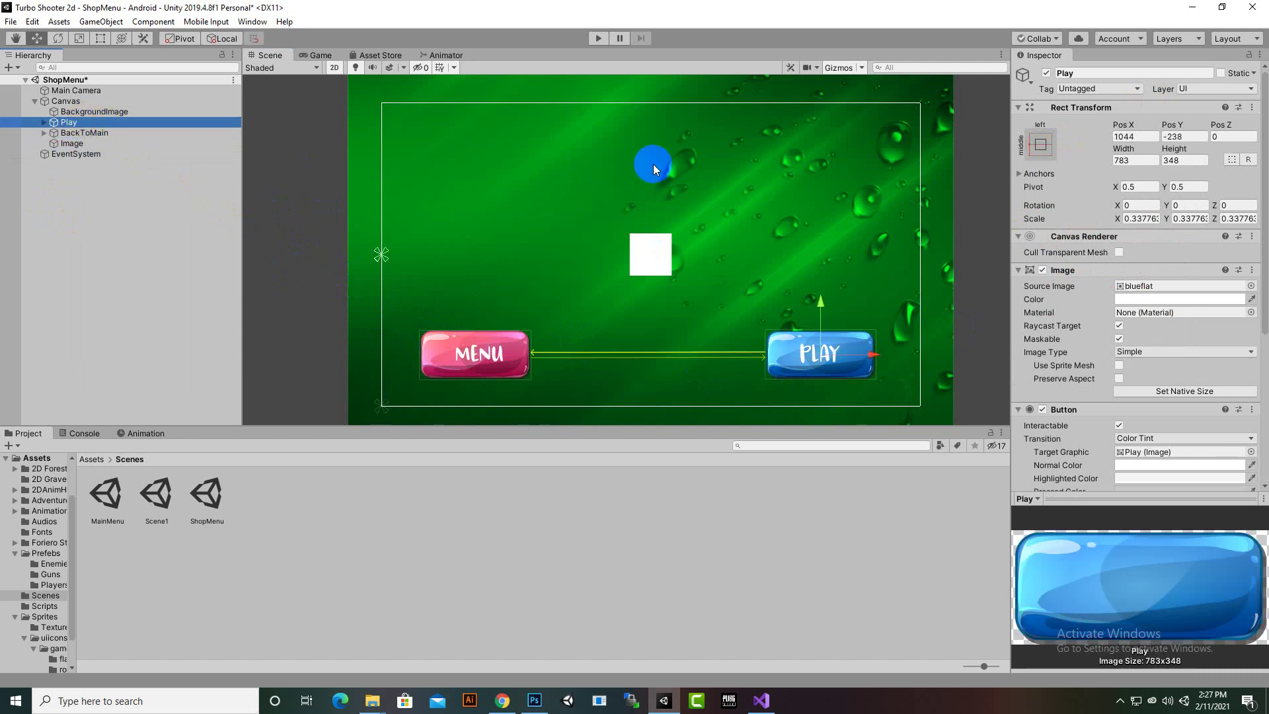
left_click(1043, 145)
left_click(1149, 305)
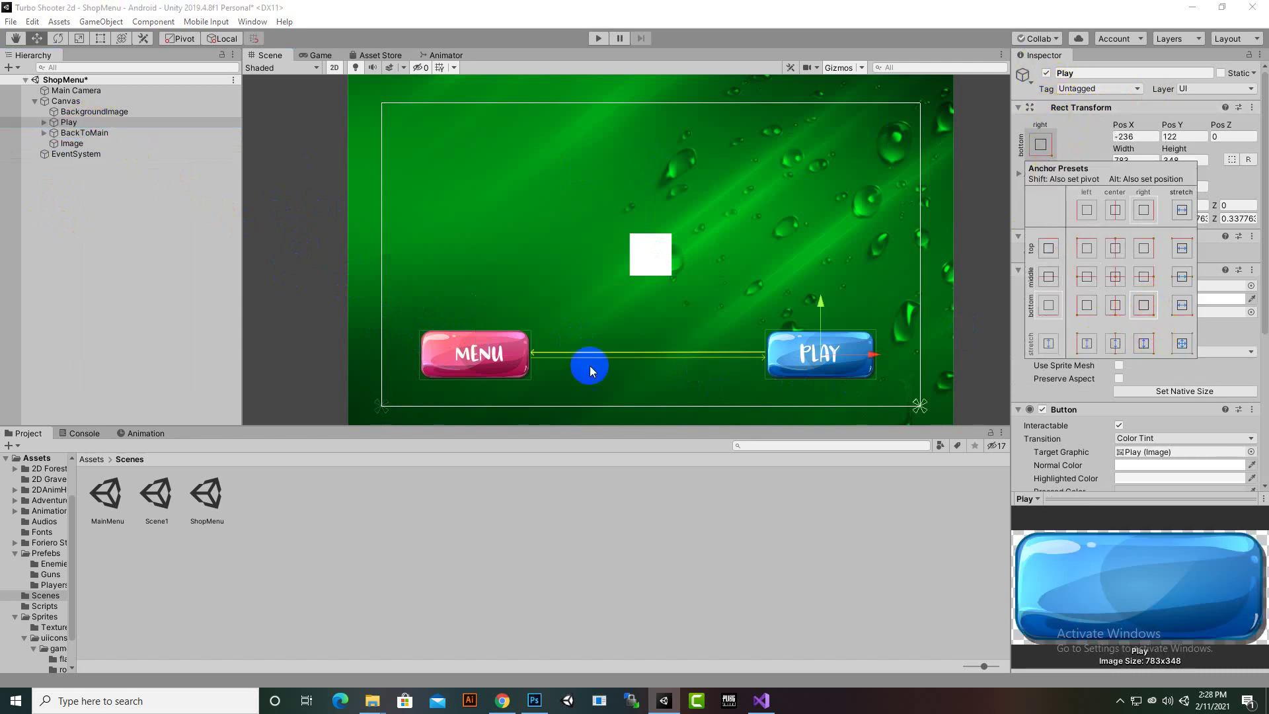
left_click(145, 148)
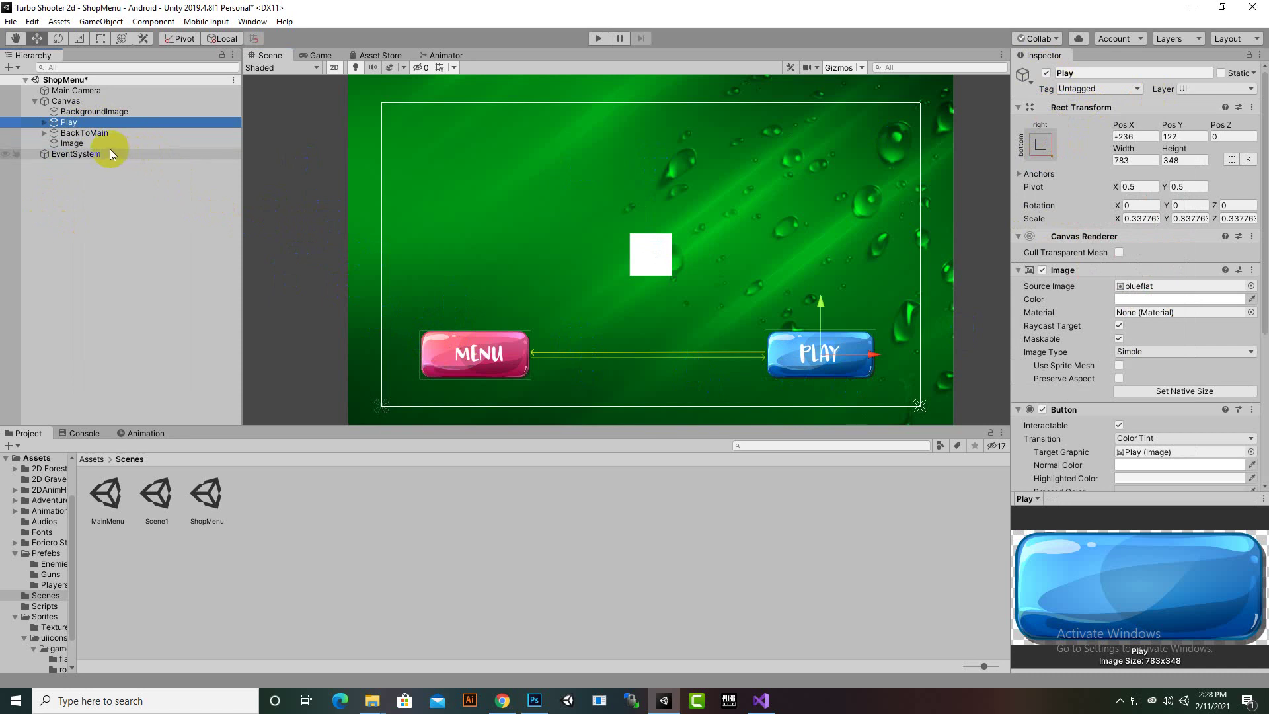
- Rename the new image as Score and move it near the canvas's upper edge, at about X -118, Y 292
left_click(76, 144)
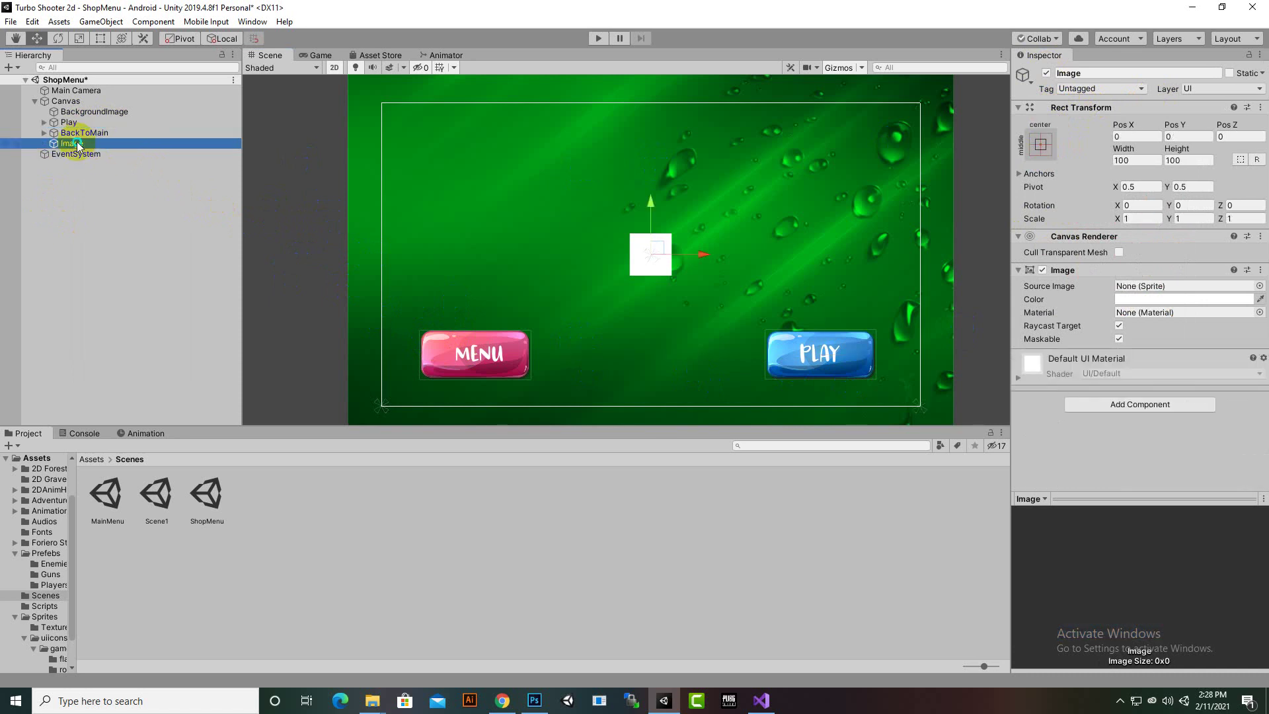
right_click(113, 144)
left_click(126, 180)
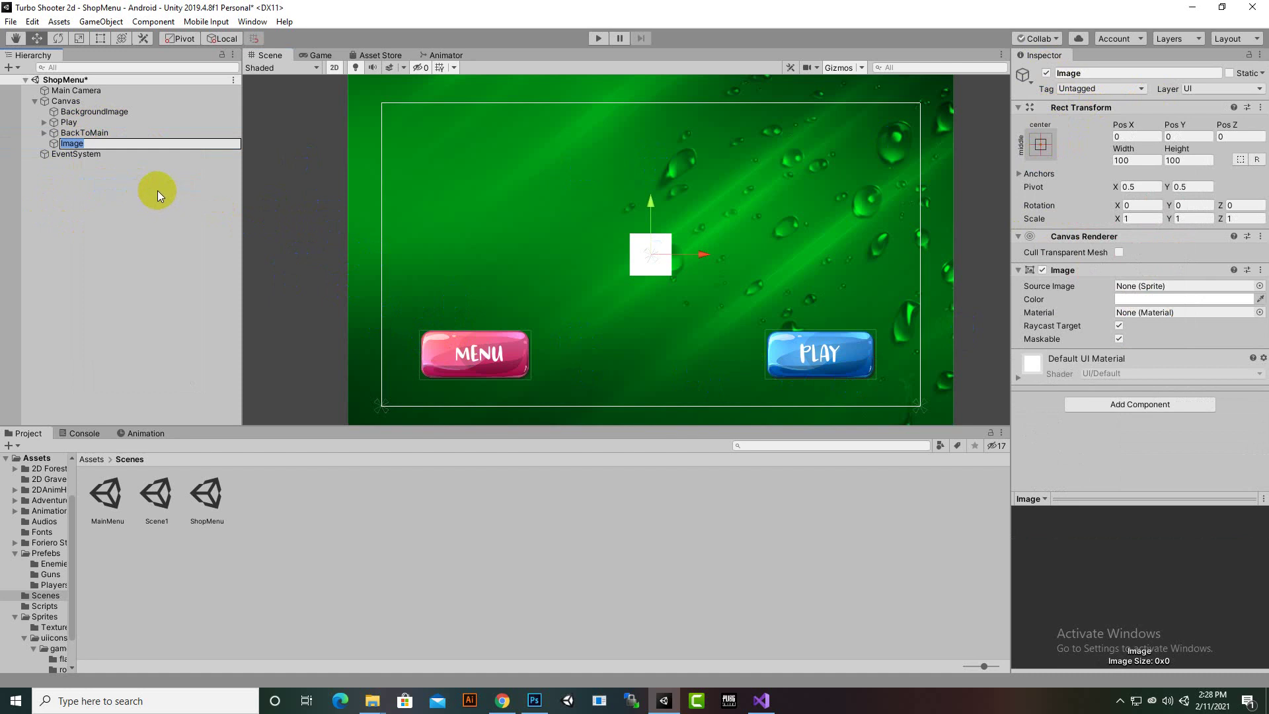
type("sCOR")
key("BackSpace")
key("BackSpace")
key("BackSpace")
key("BackSpace")
type("sCORE")
key("BackSpace")
key("BackSpace")
key("BackSpace")
key("BackSpace")
key("BackSpace")
type("Score")
key("Return")
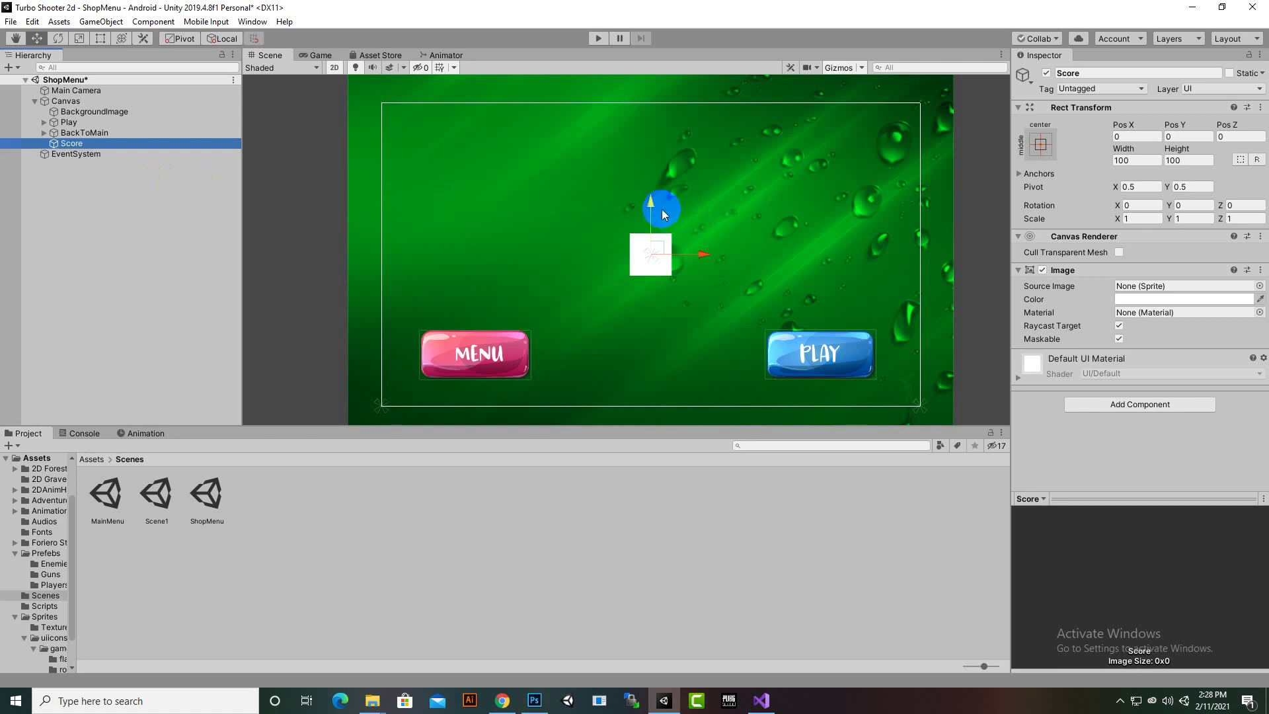
left_click_drag(663, 211, 646, 63)
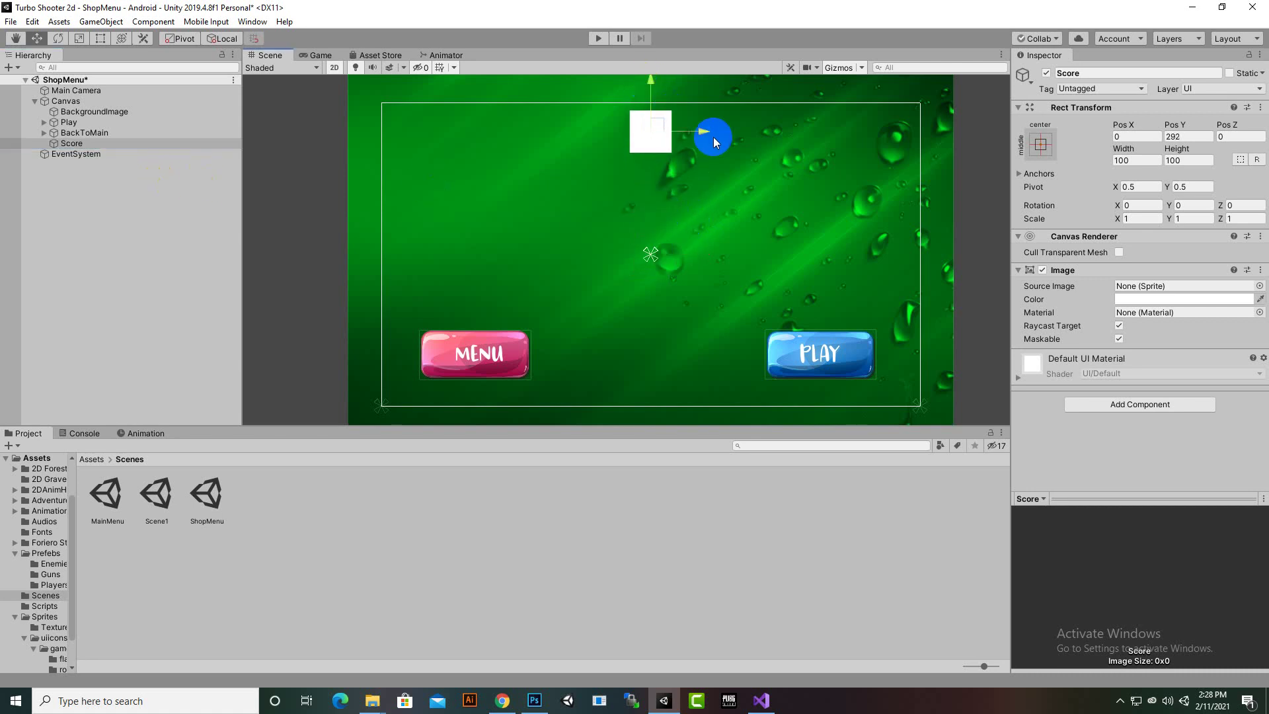
left_click_drag(714, 142, 659, 152)
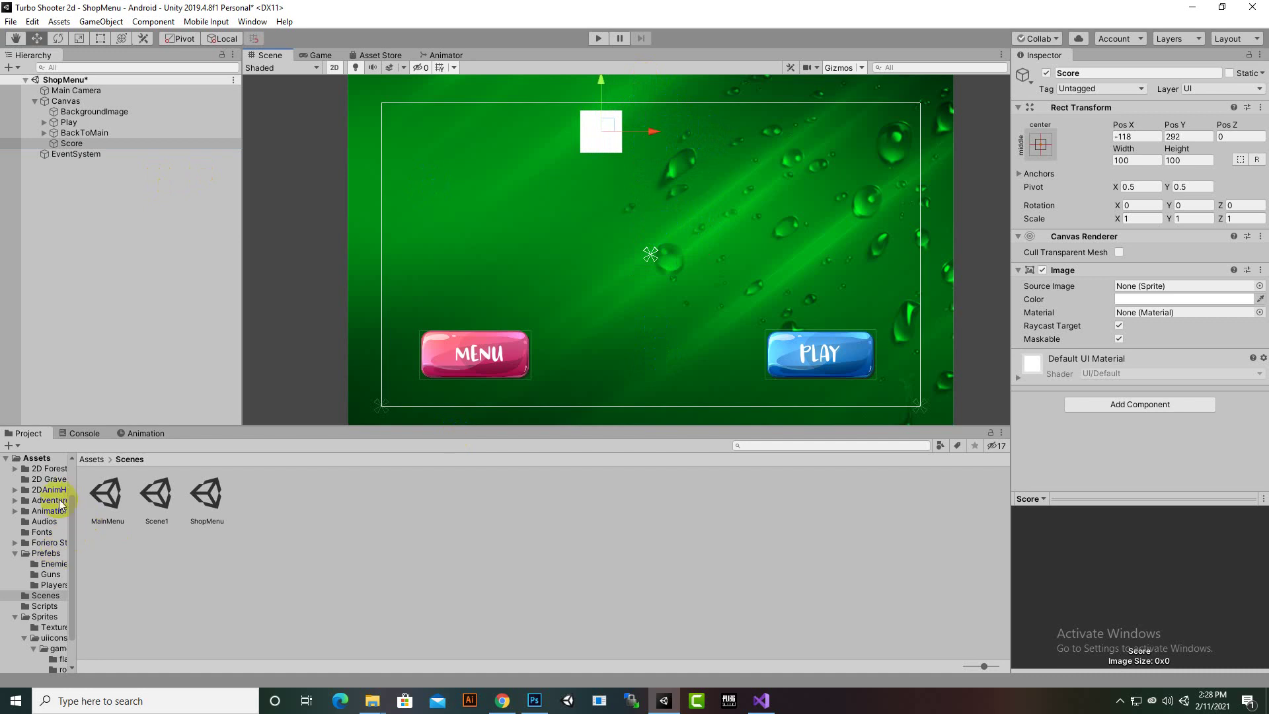
- Assign the blueflat sprite from Sprites/uiicons/gameuibutton/flat as the Score image's source image
left_click(91, 460)
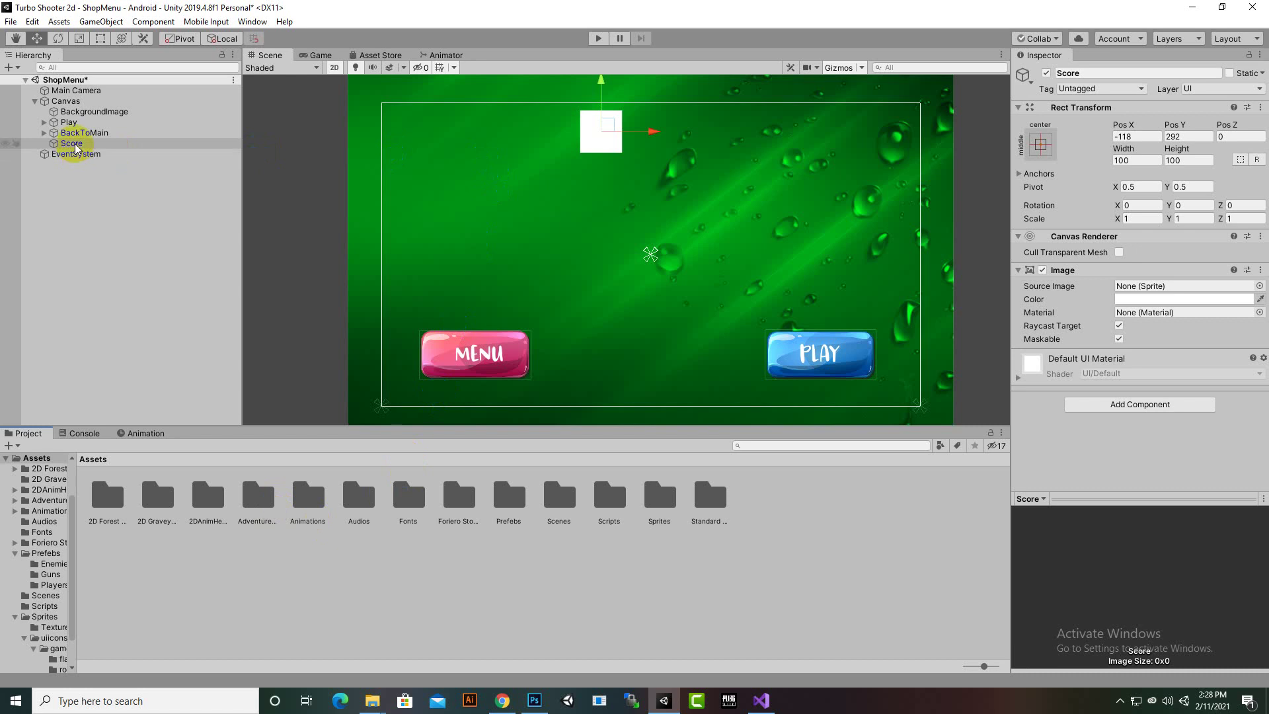
double_click(660, 499)
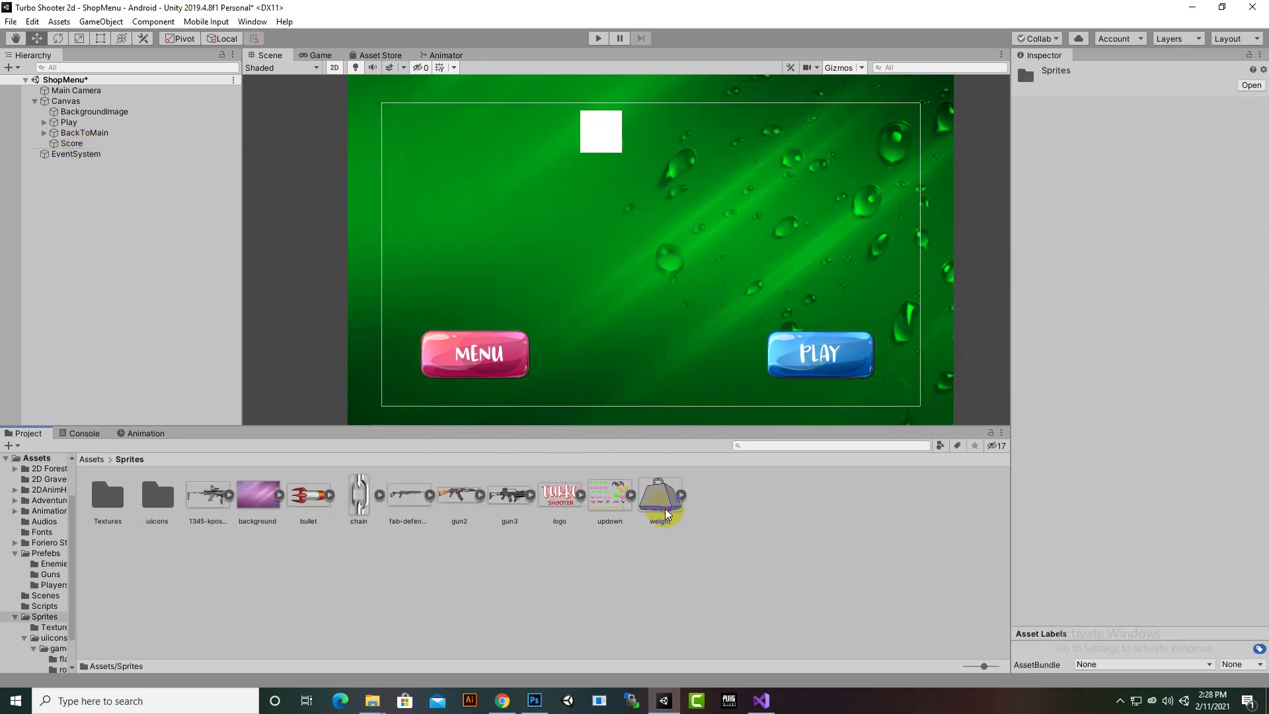
double_click(100, 503)
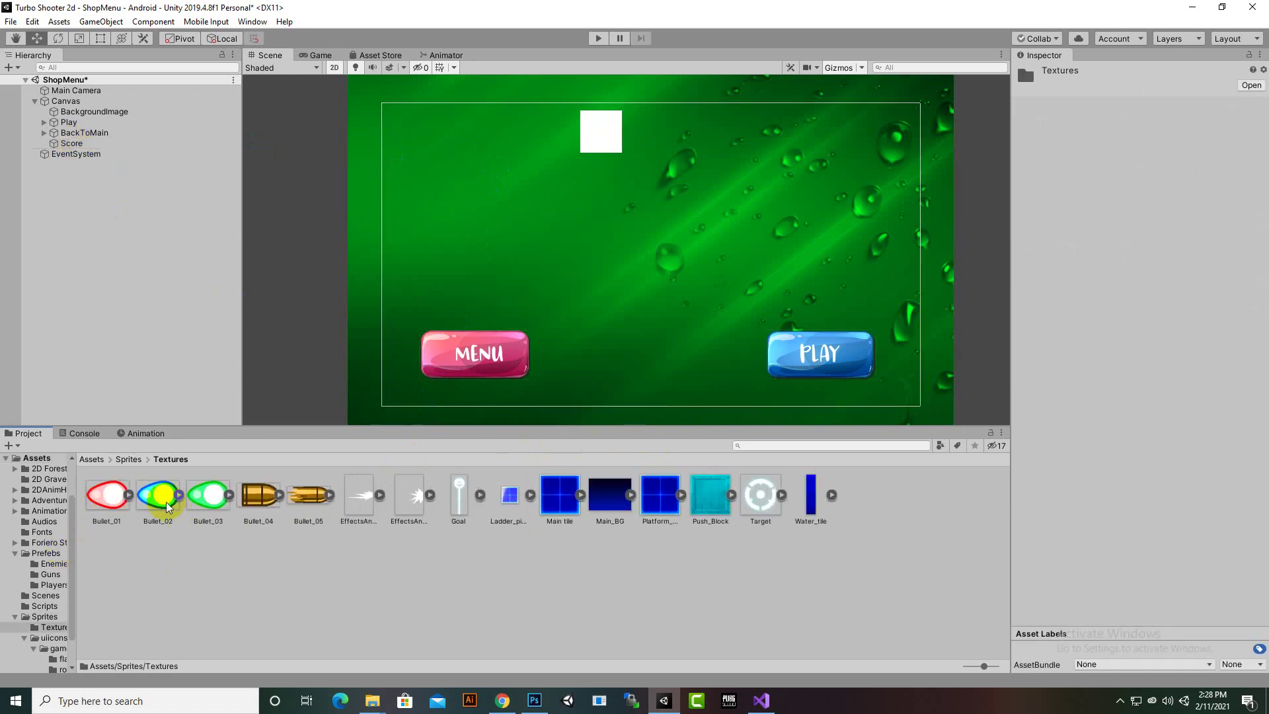
left_click(129, 459)
double_click(158, 496)
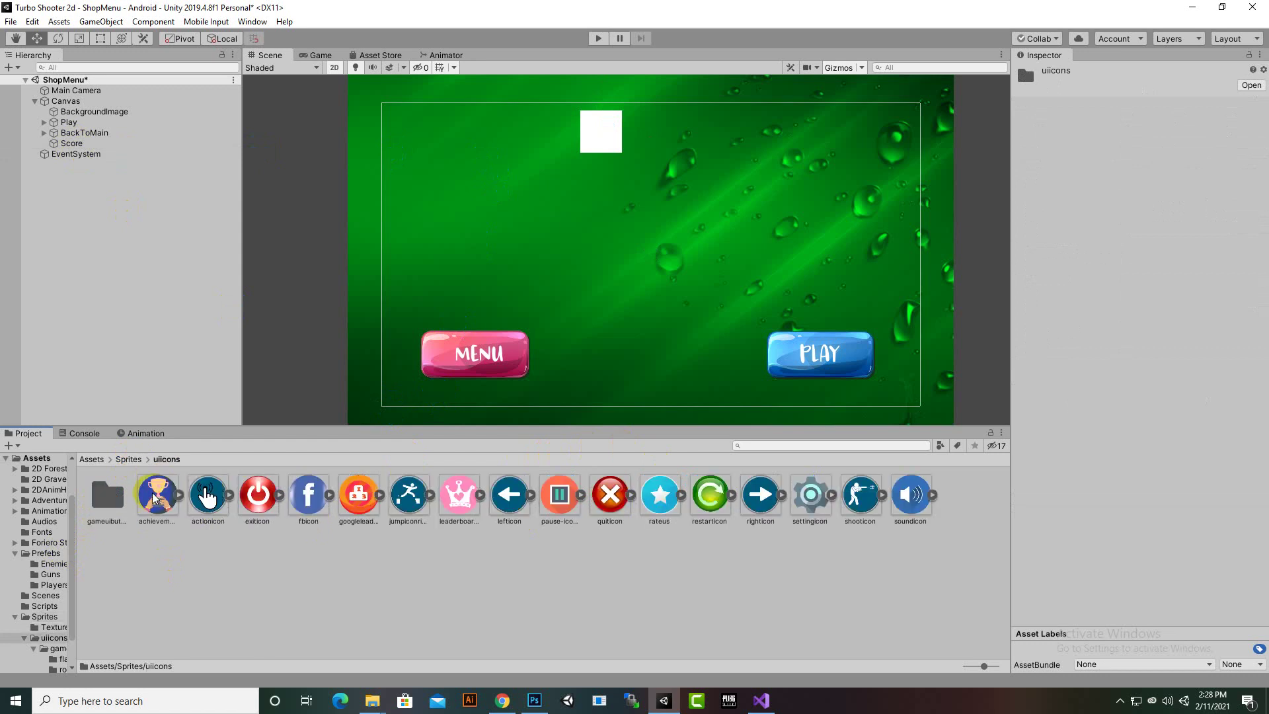
double_click(98, 496)
left_click(158, 496)
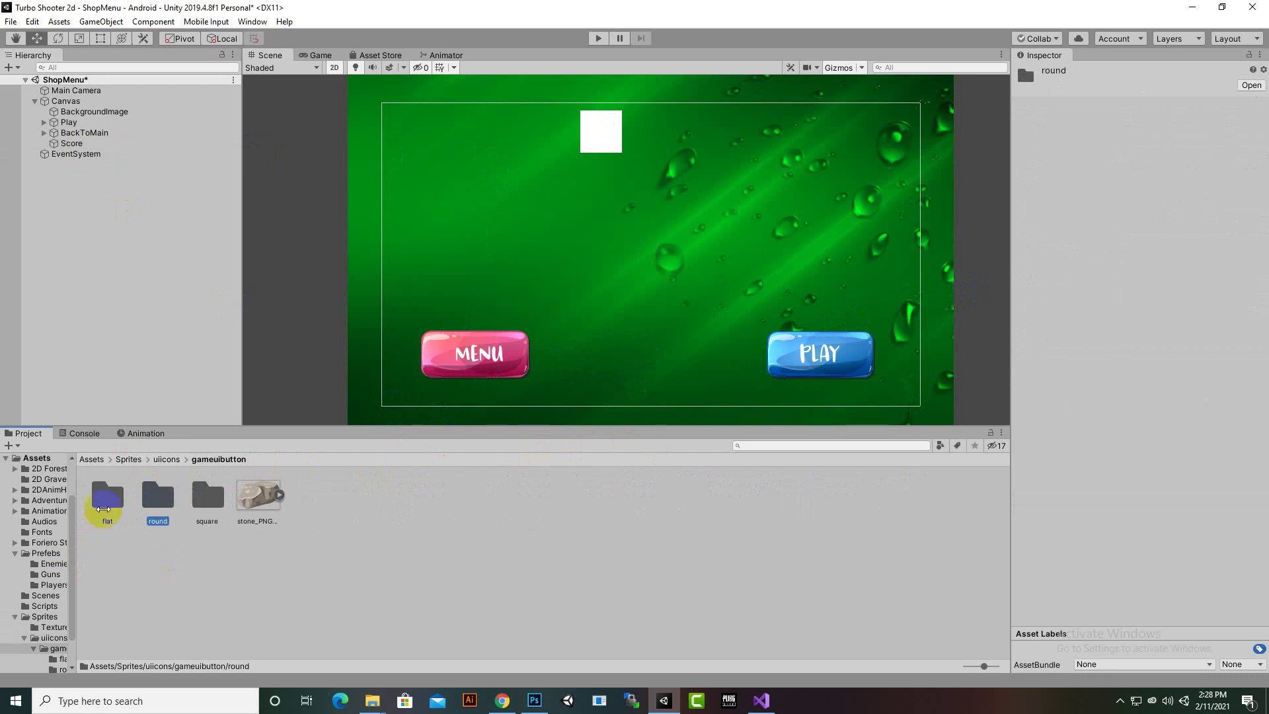
double_click(108, 502)
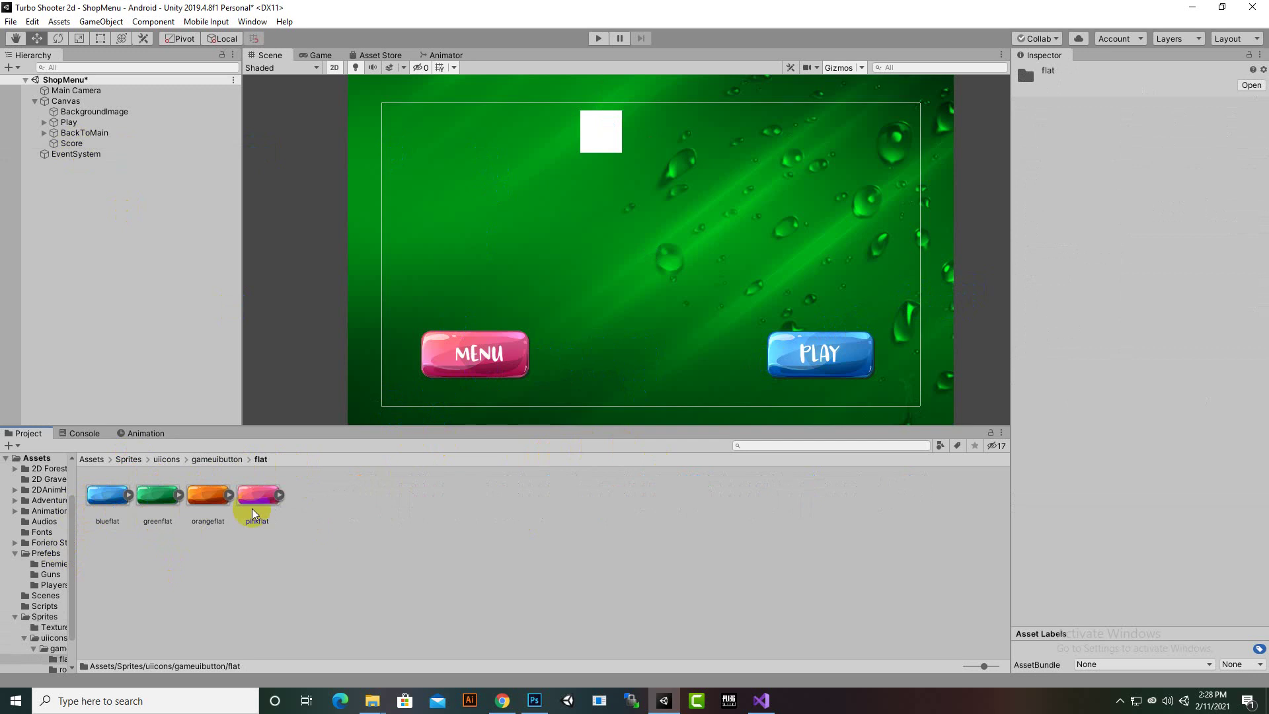
left_click(71, 144)
left_click_drag(109, 496, 1125, 286)
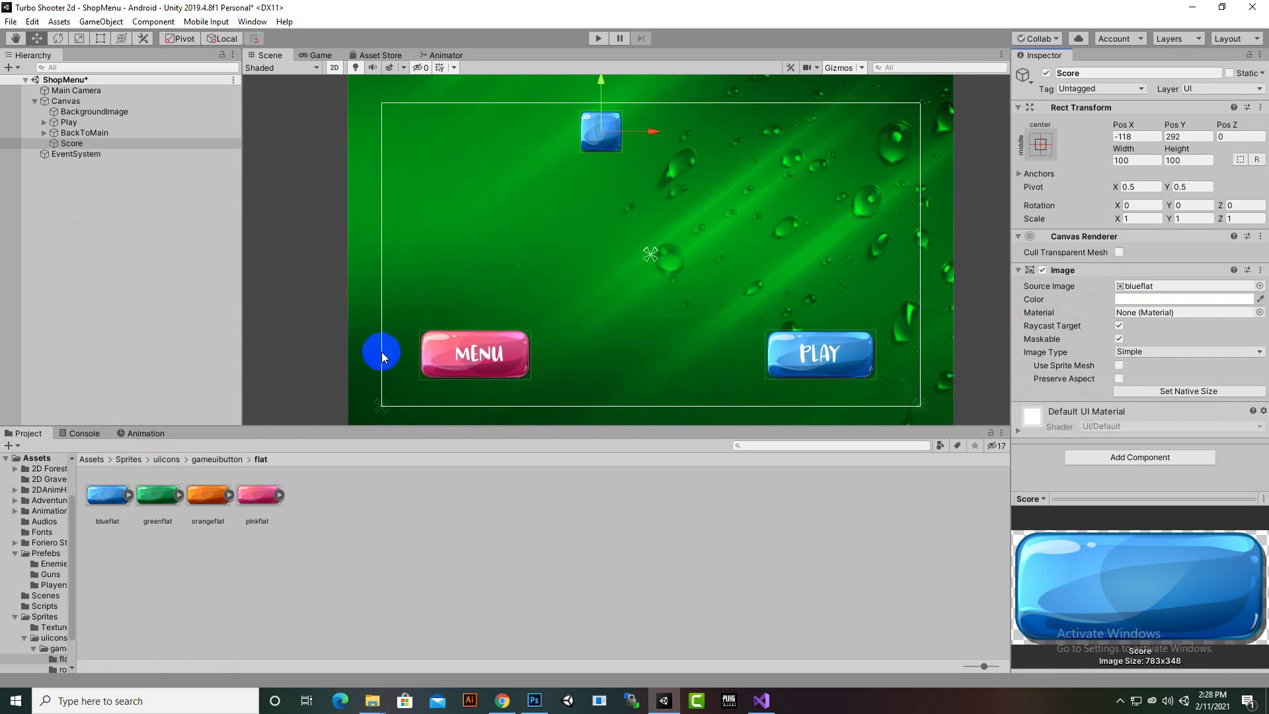
- Set the Score image to its native size and scale it to about 0.389 in X and 0.222 in Y
left_click(1167, 391)
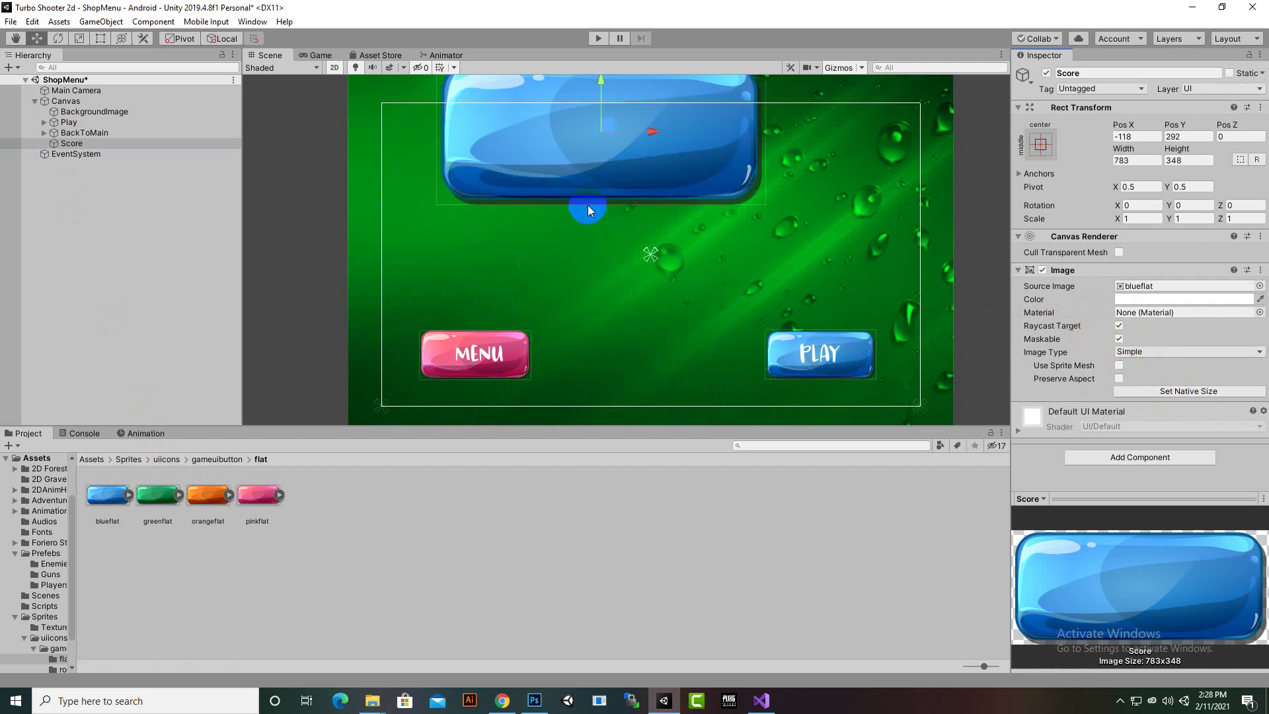
left_click(79, 38)
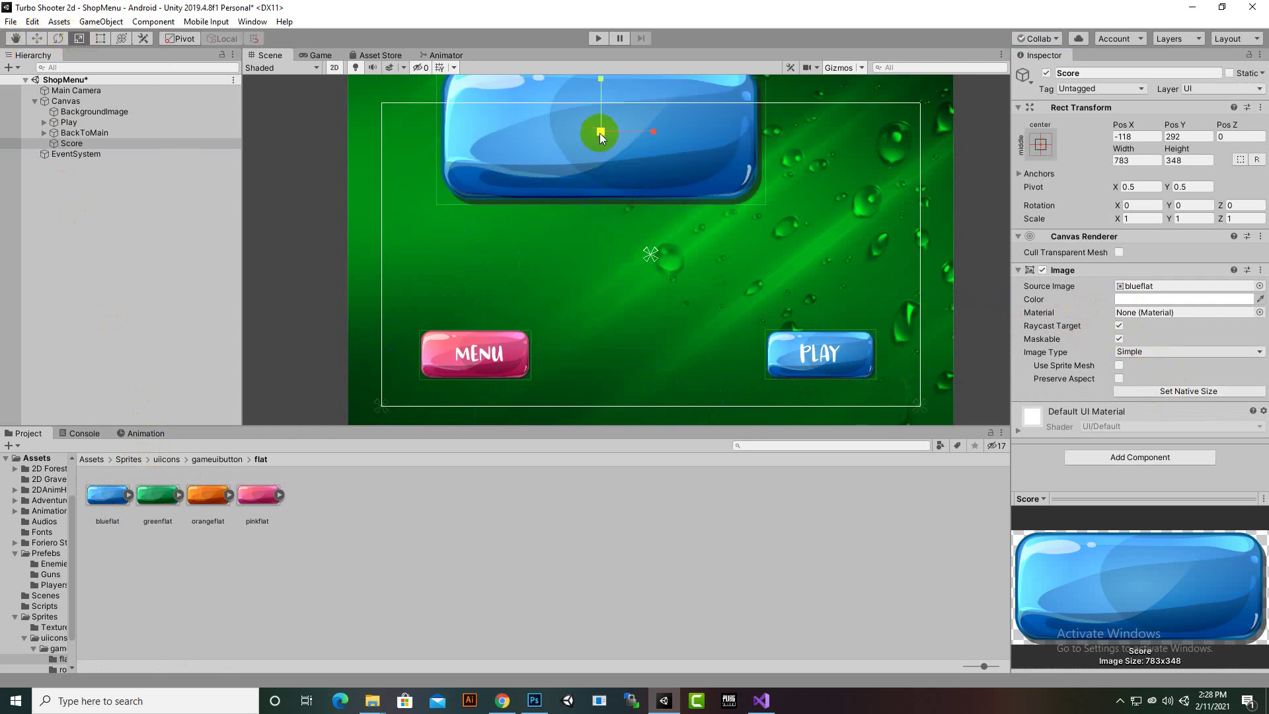
left_click_drag(599, 132, 576, 169)
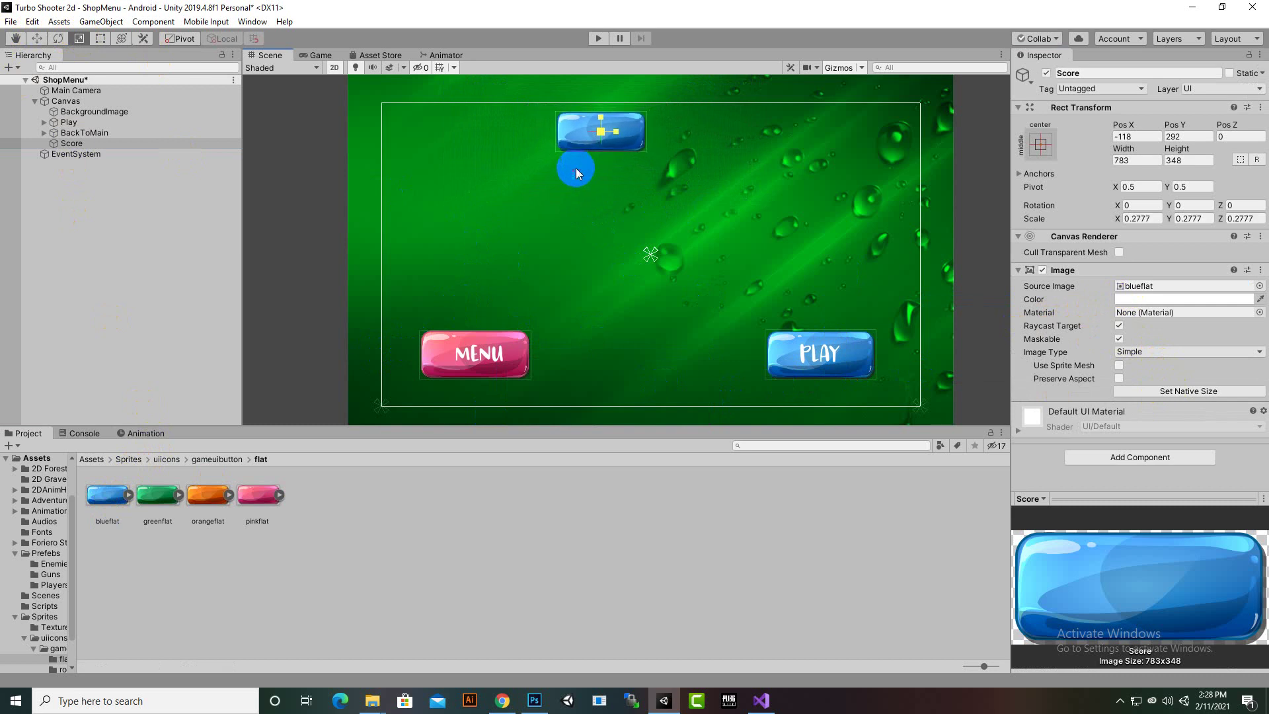
left_click_drag(642, 128, 673, 133)
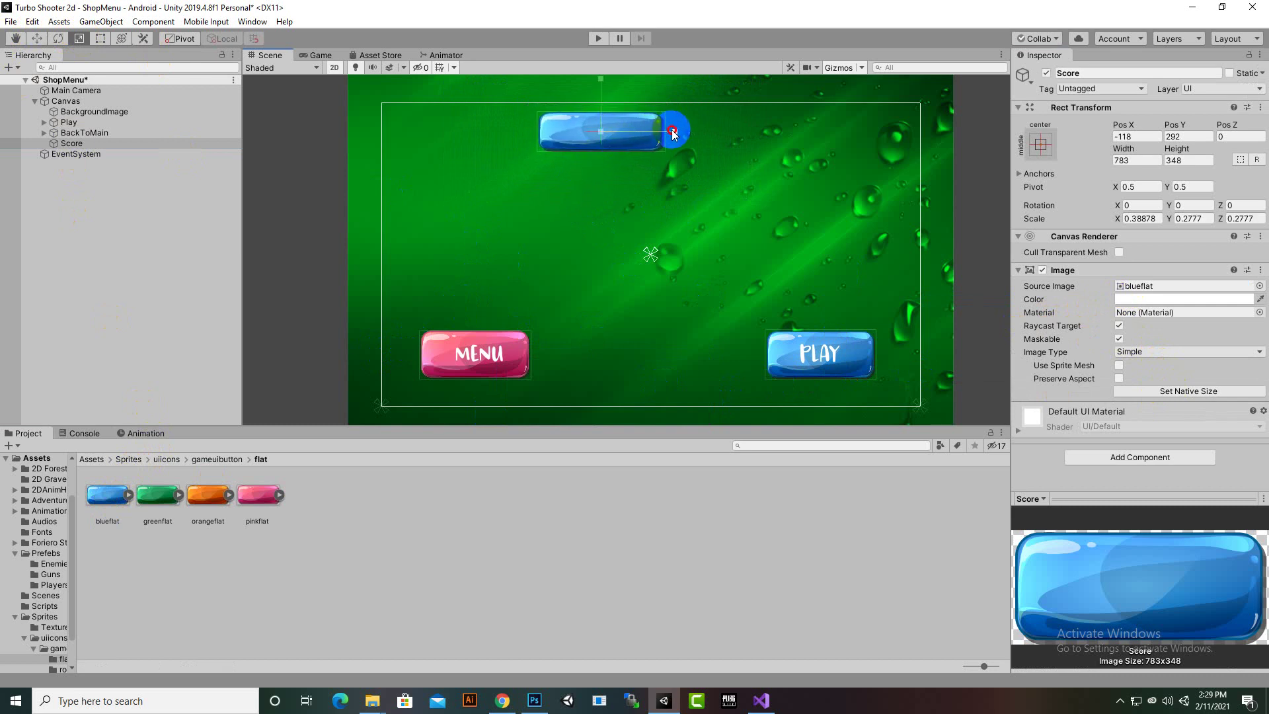
left_click_drag(601, 79, 603, 90)
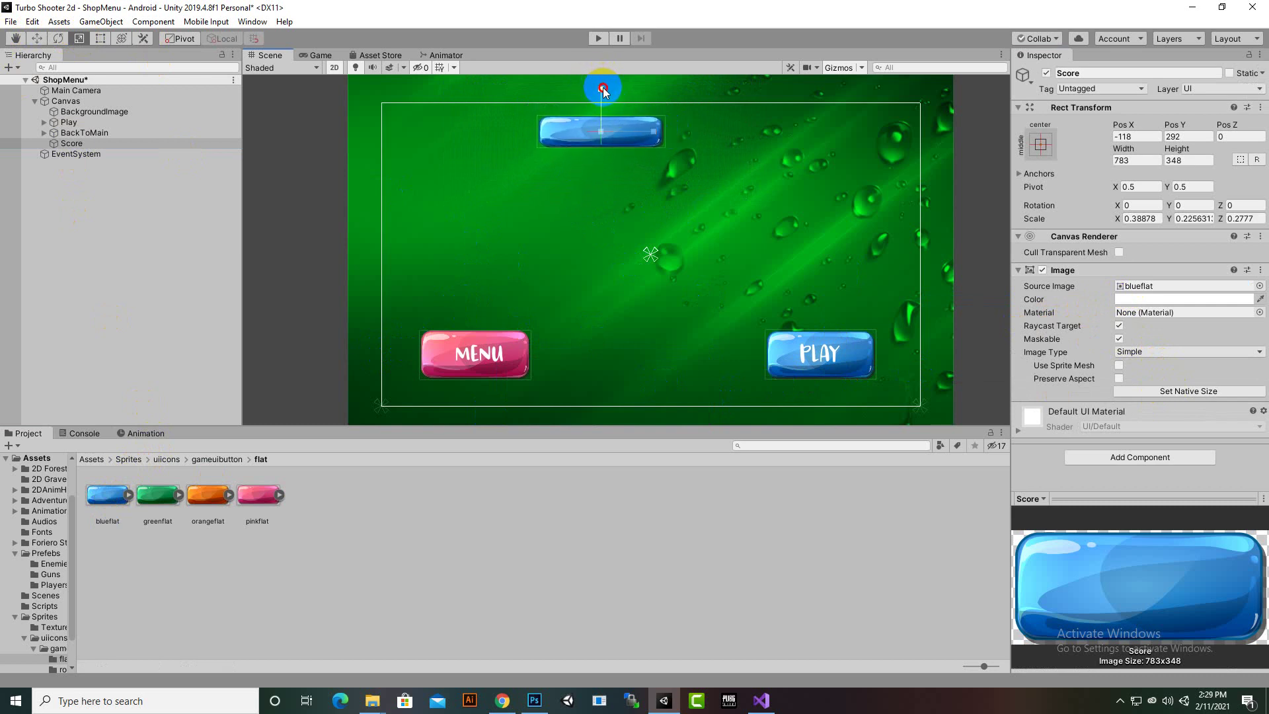
scroll(629, 213, "up", 4)
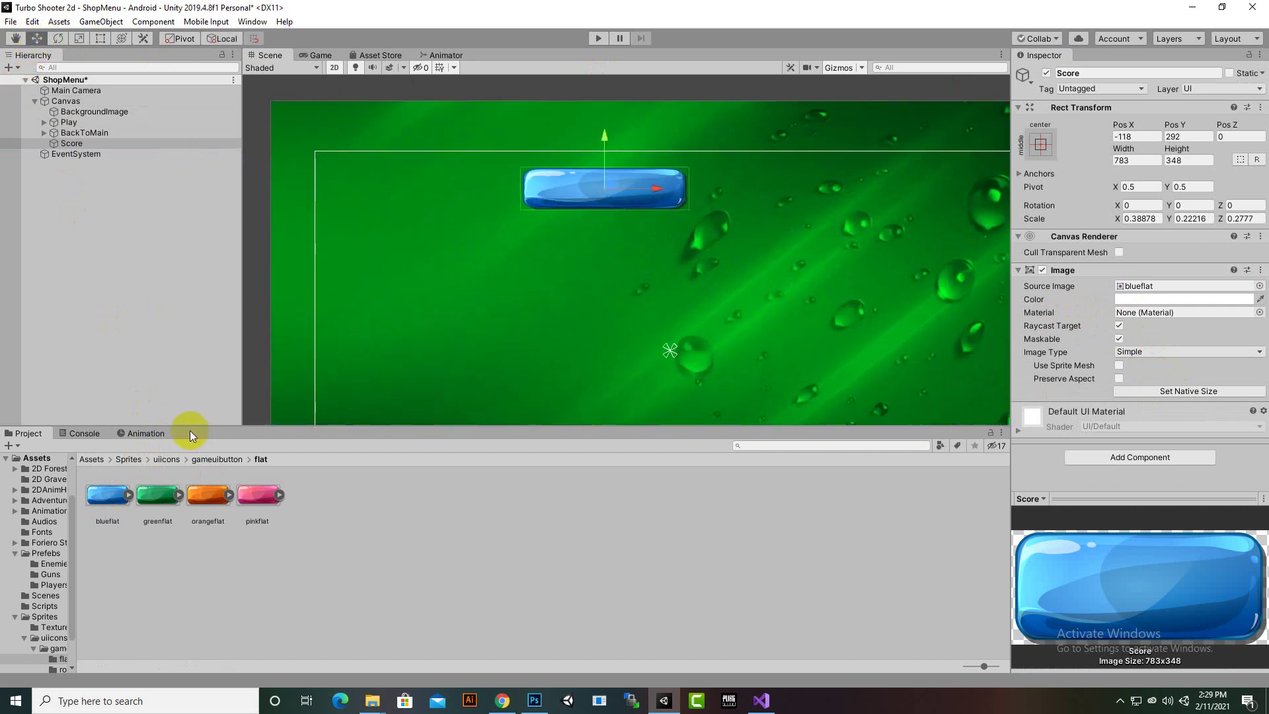
- Look through the round and square button sprite folders, the uiicons folder and the Sprites/Textures folder
middle_click_drag(616, 221, 588, 147)
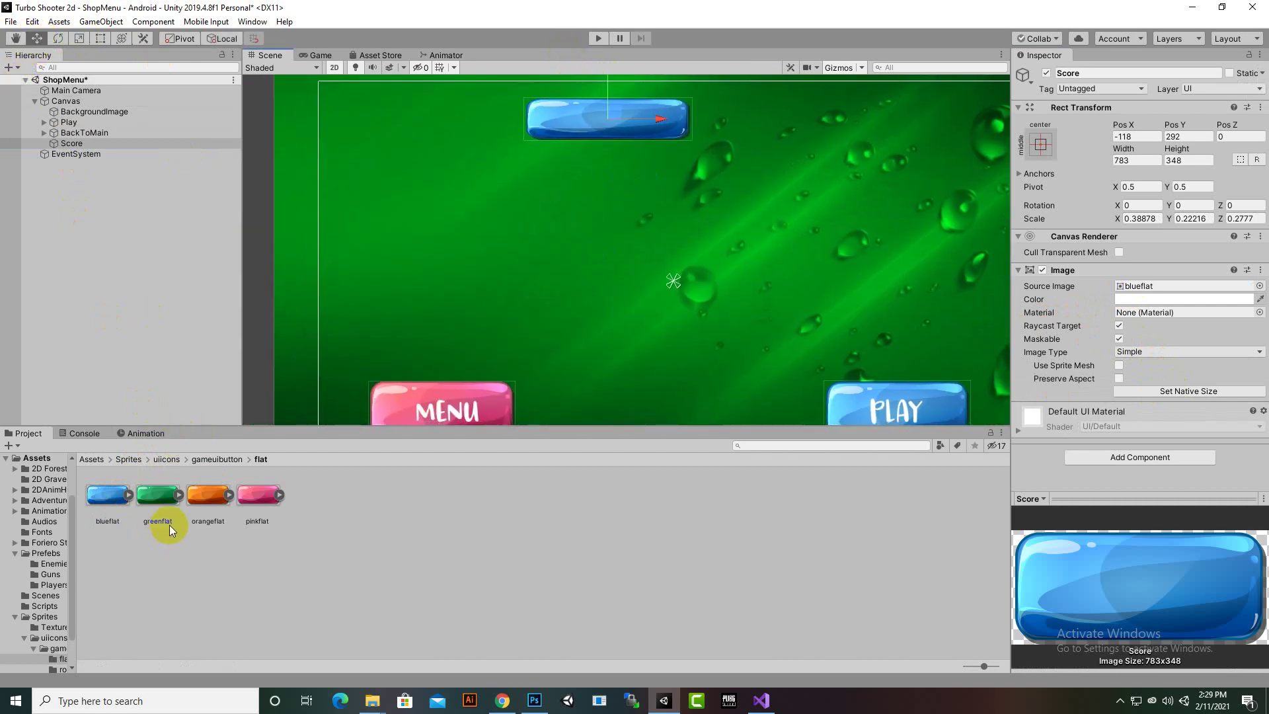
left_click(200, 460)
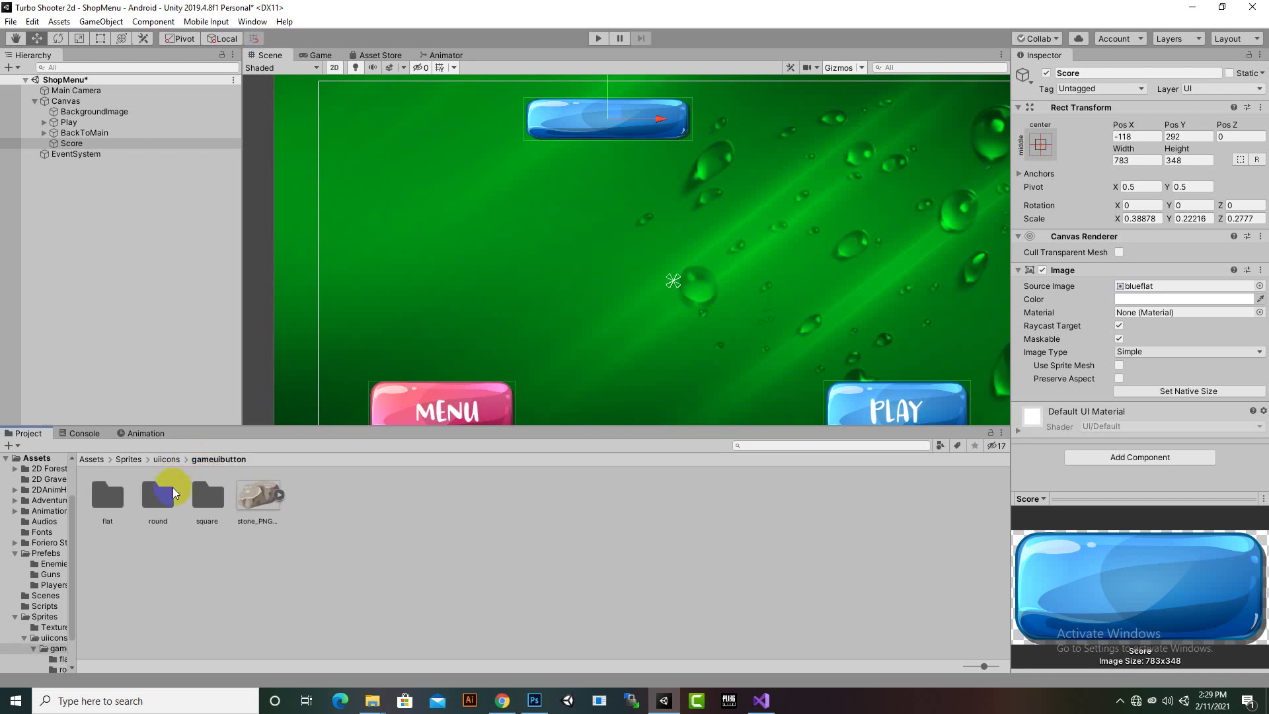
double_click(172, 491)
left_click(218, 461)
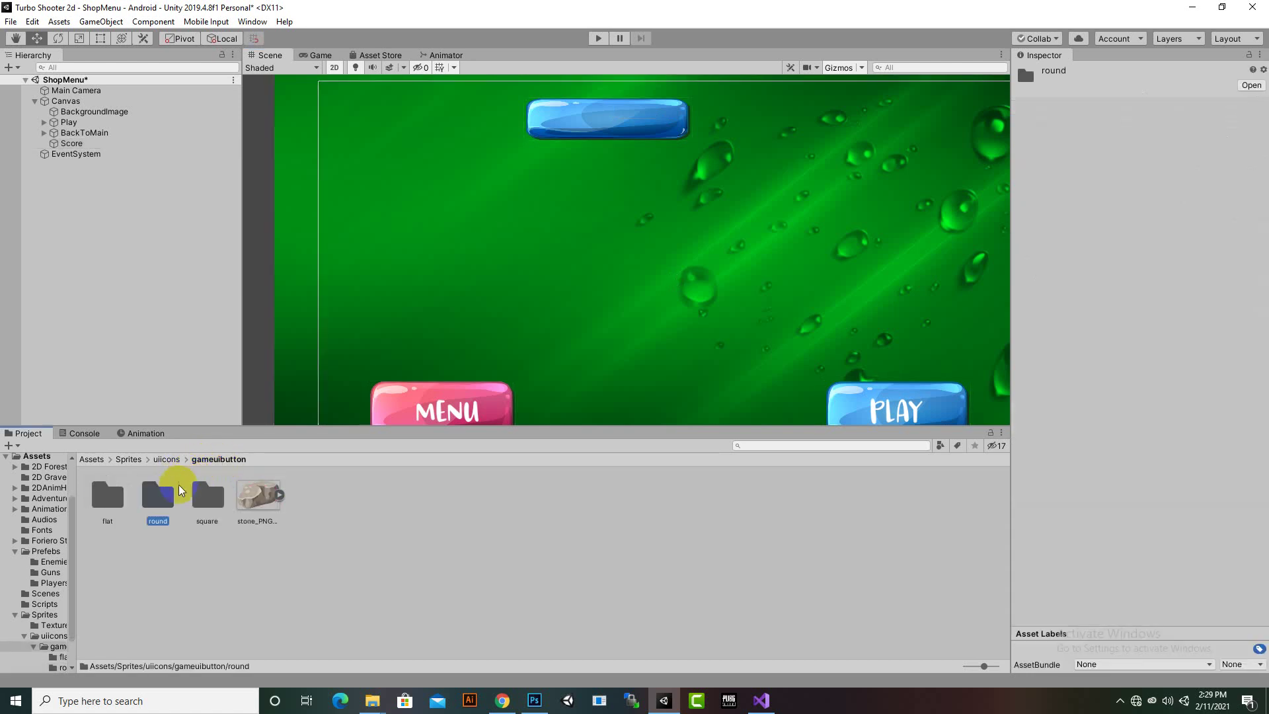
double_click(208, 496)
left_click(218, 459)
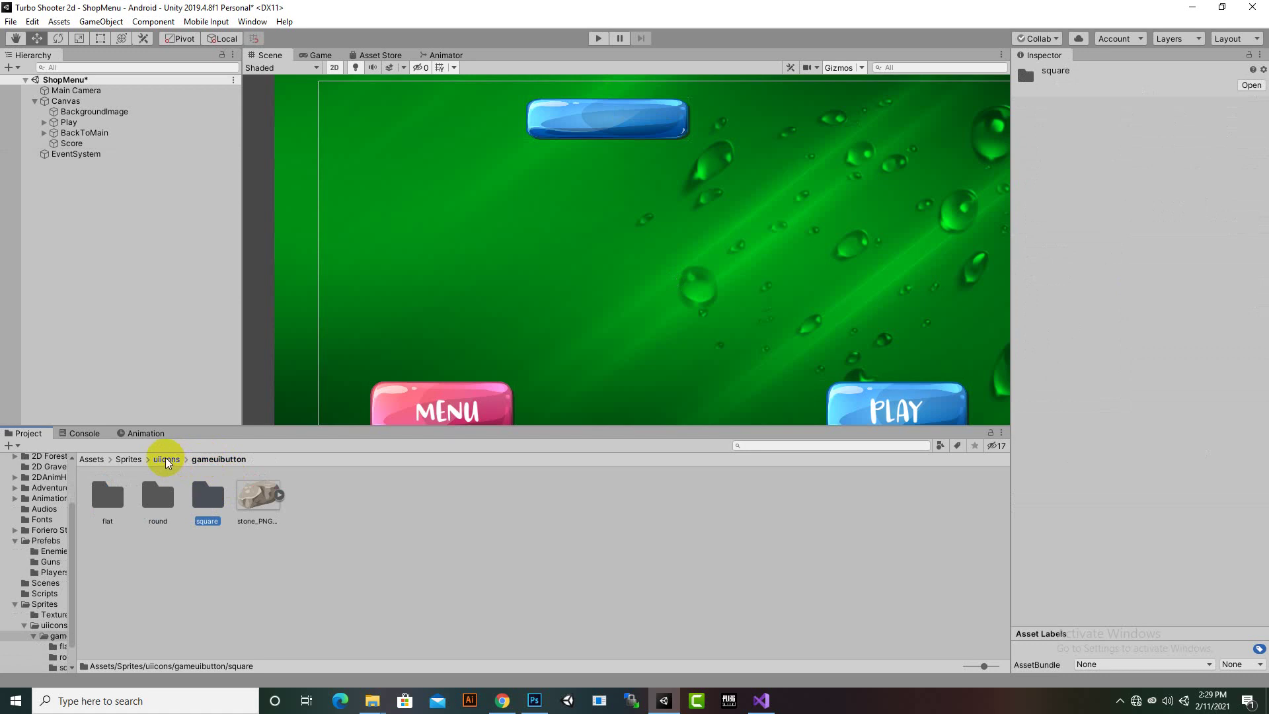
left_click(167, 461)
left_click(127, 460)
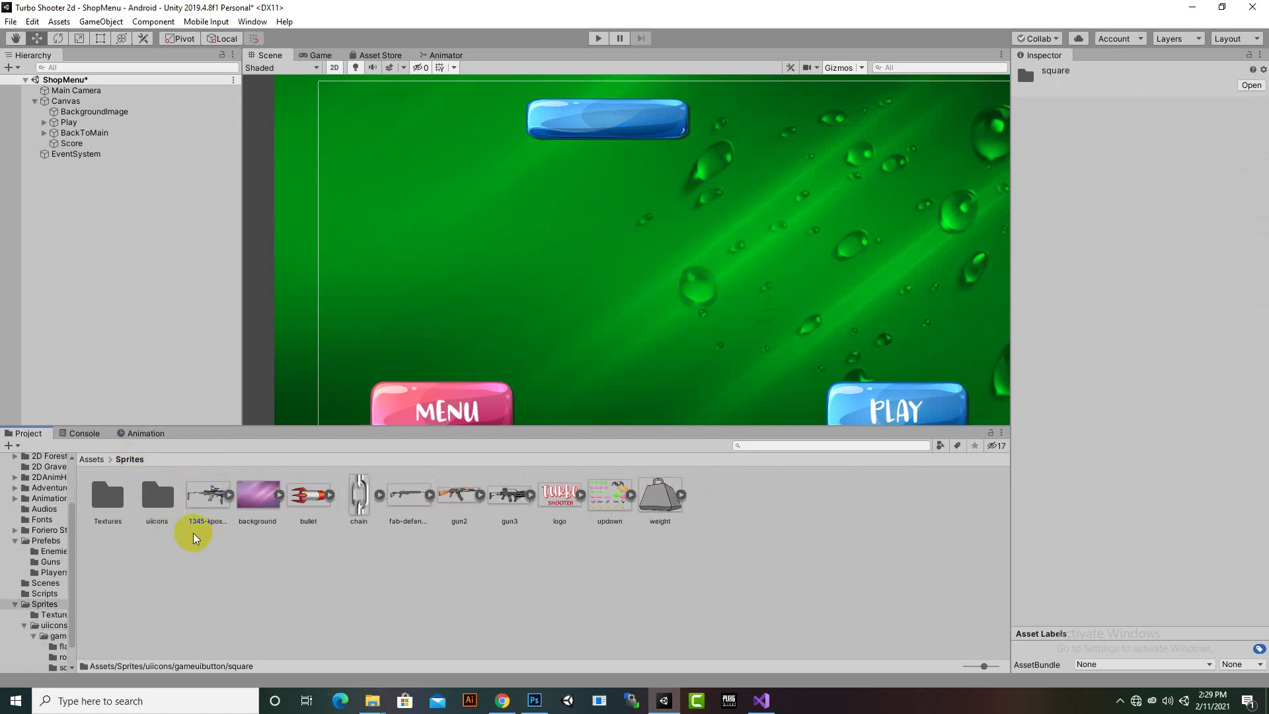
double_click(123, 501)
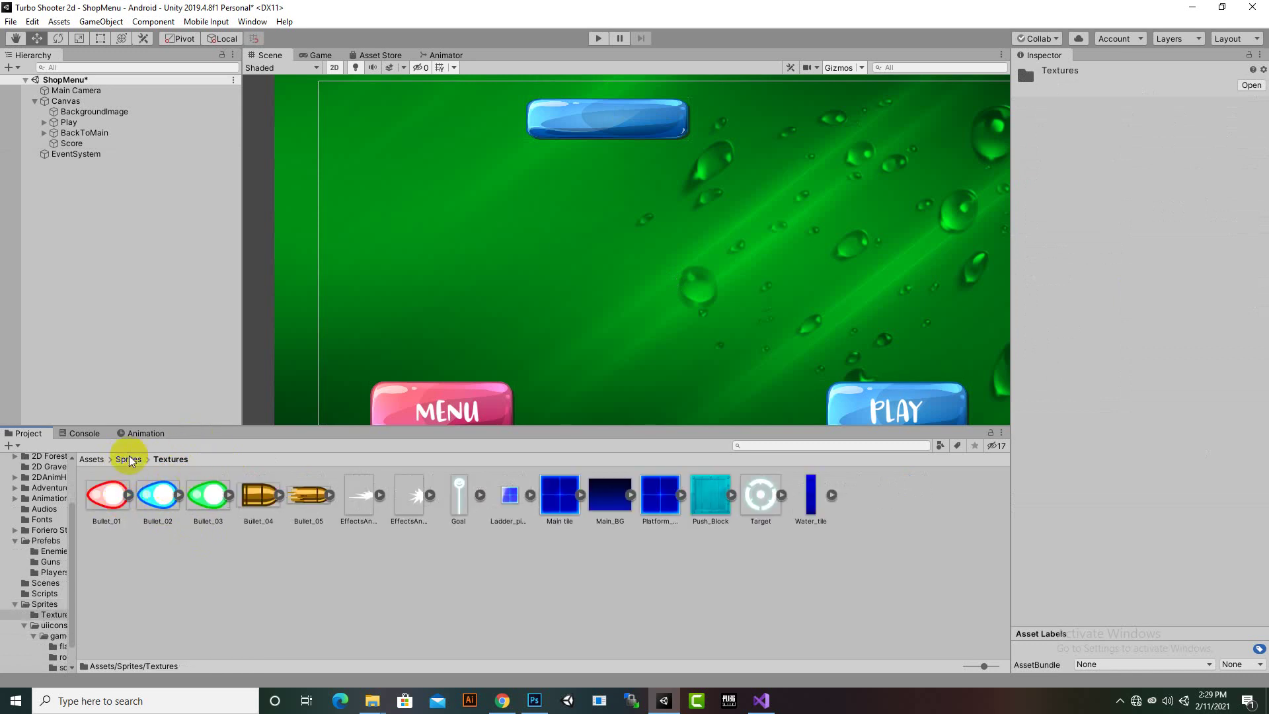
- Browse the 2DAnimHeroes source files and the Foriero Store gems@4x sprite folders, ending back in the Sprites folder
left_click(91, 459)
left_click(251, 503)
left_click(202, 501)
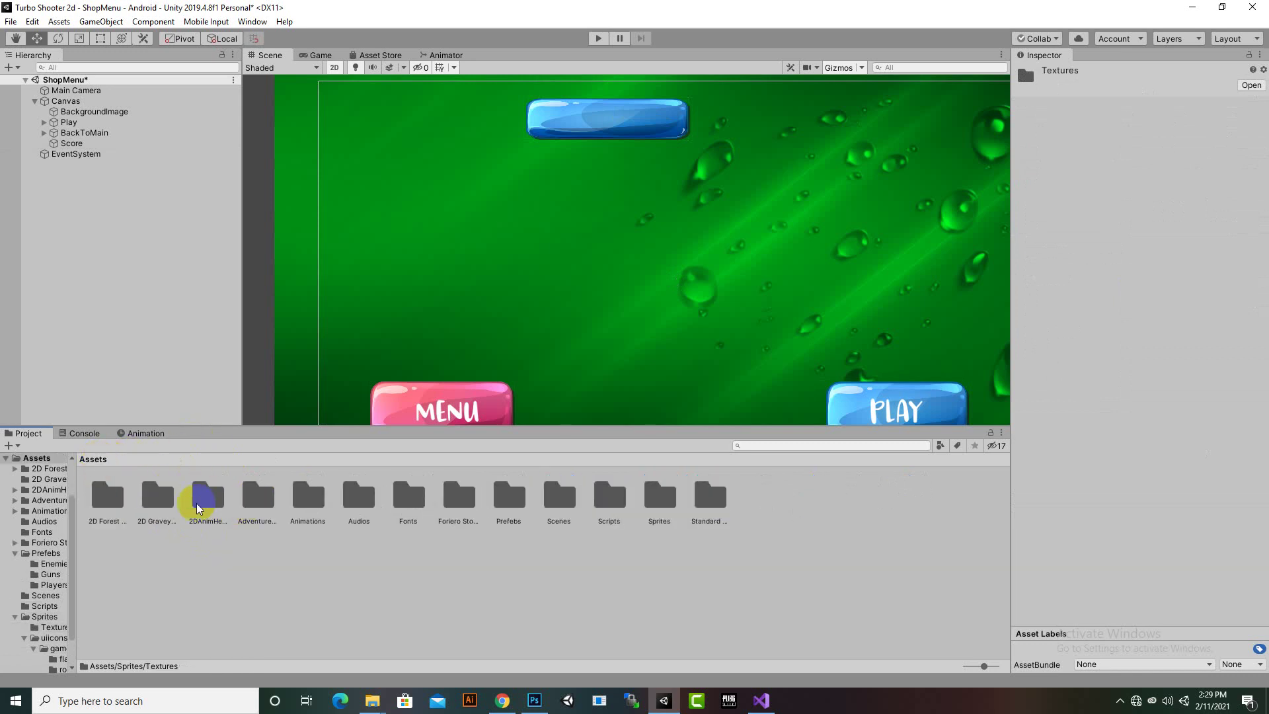
double_click(202, 501)
double_click(119, 503)
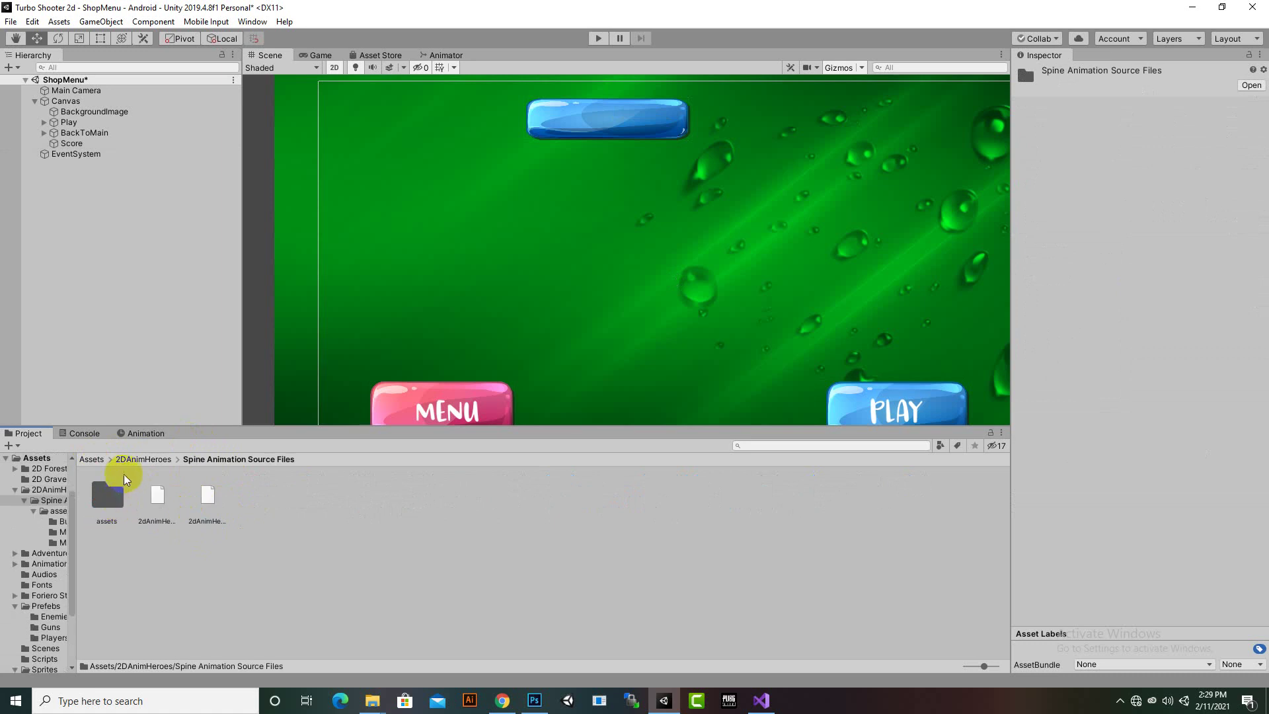
left_click(95, 459)
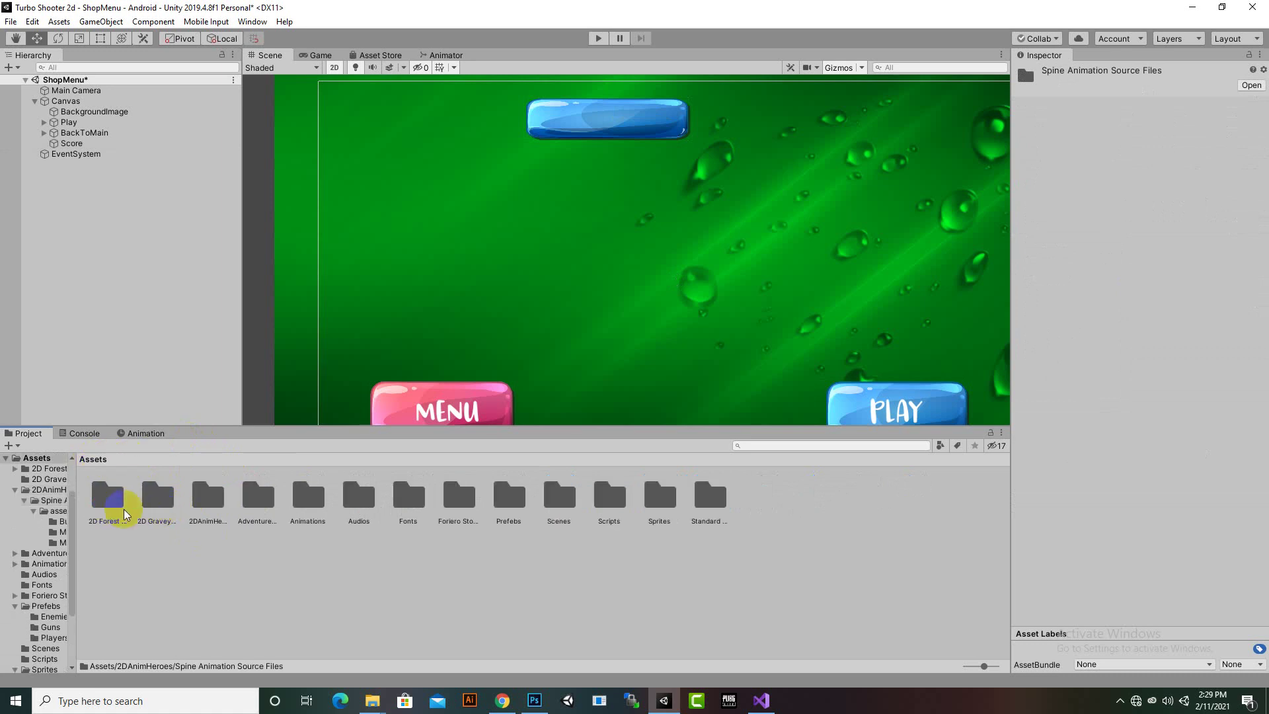
left_click(450, 497)
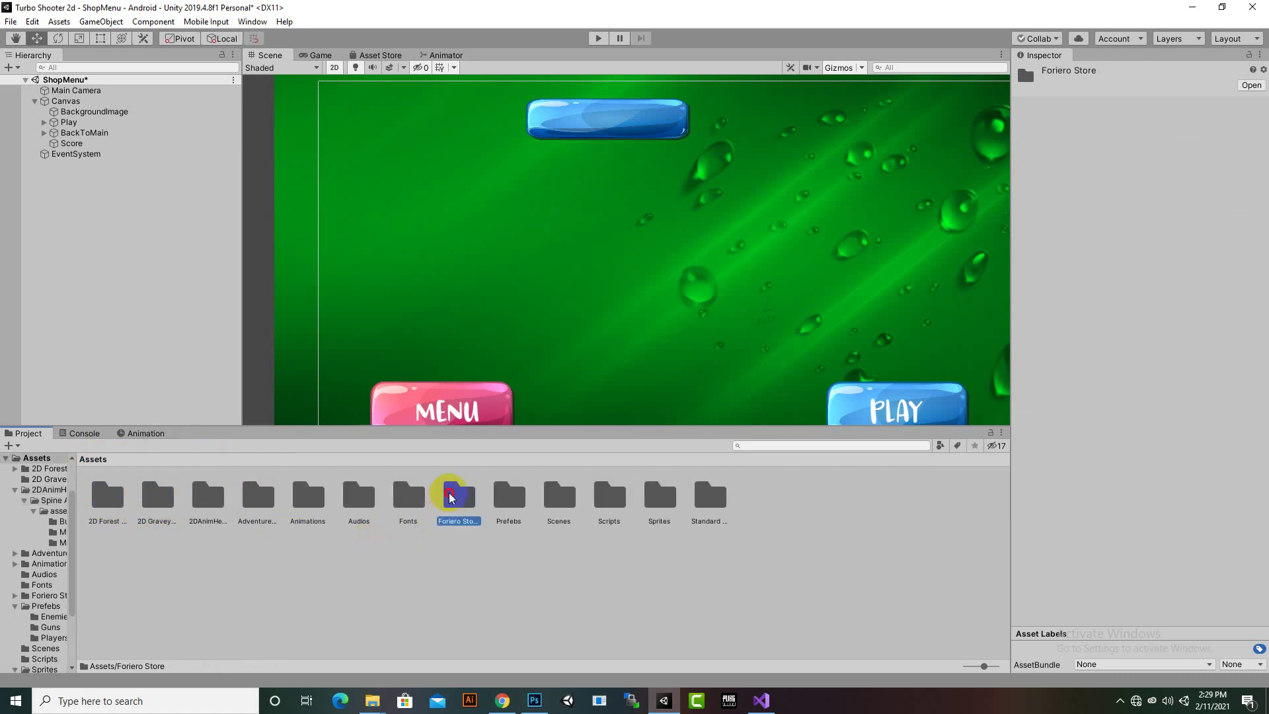
double_click(450, 497)
double_click(123, 496)
double_click(122, 495)
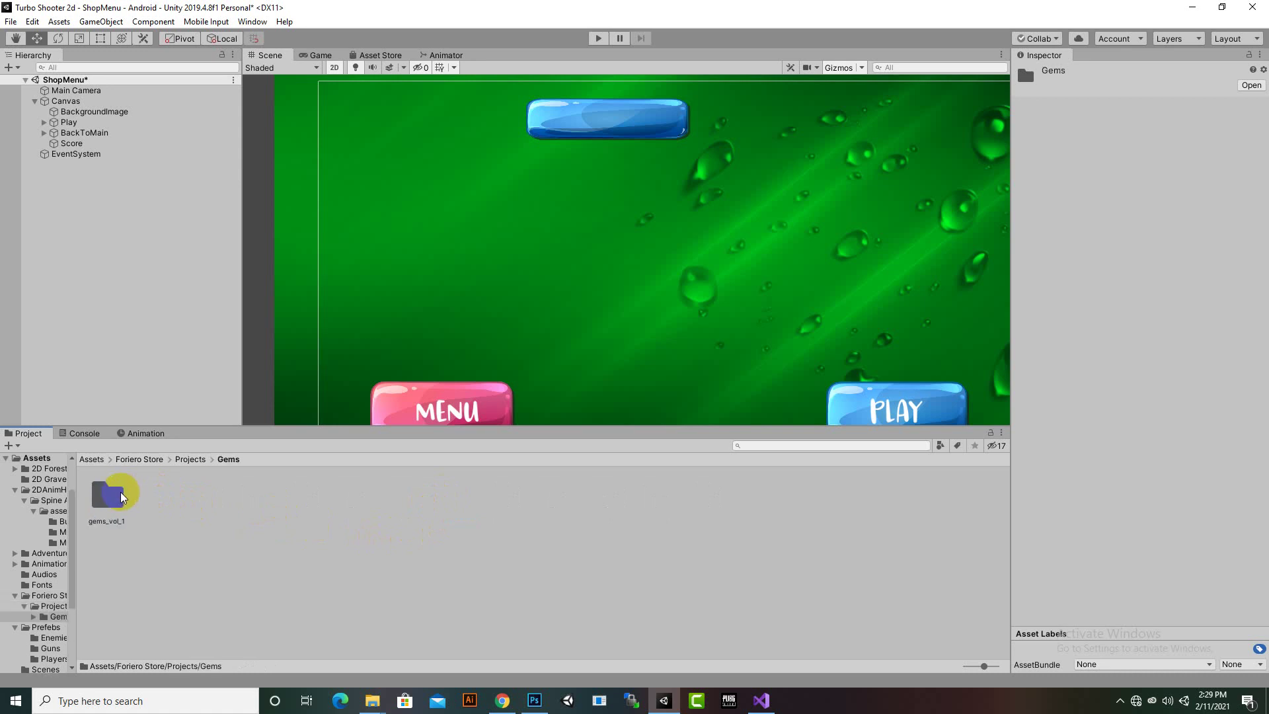
double_click(122, 497)
double_click(120, 497)
double_click(121, 497)
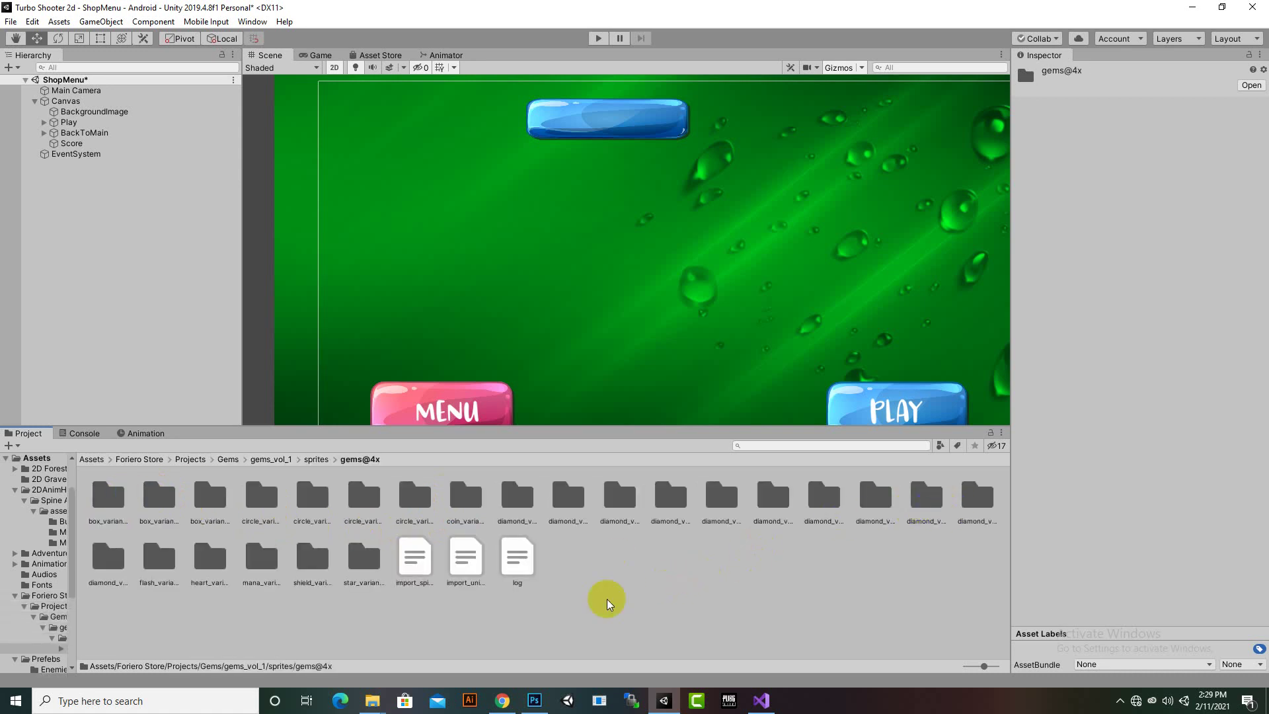
left_click(92, 459)
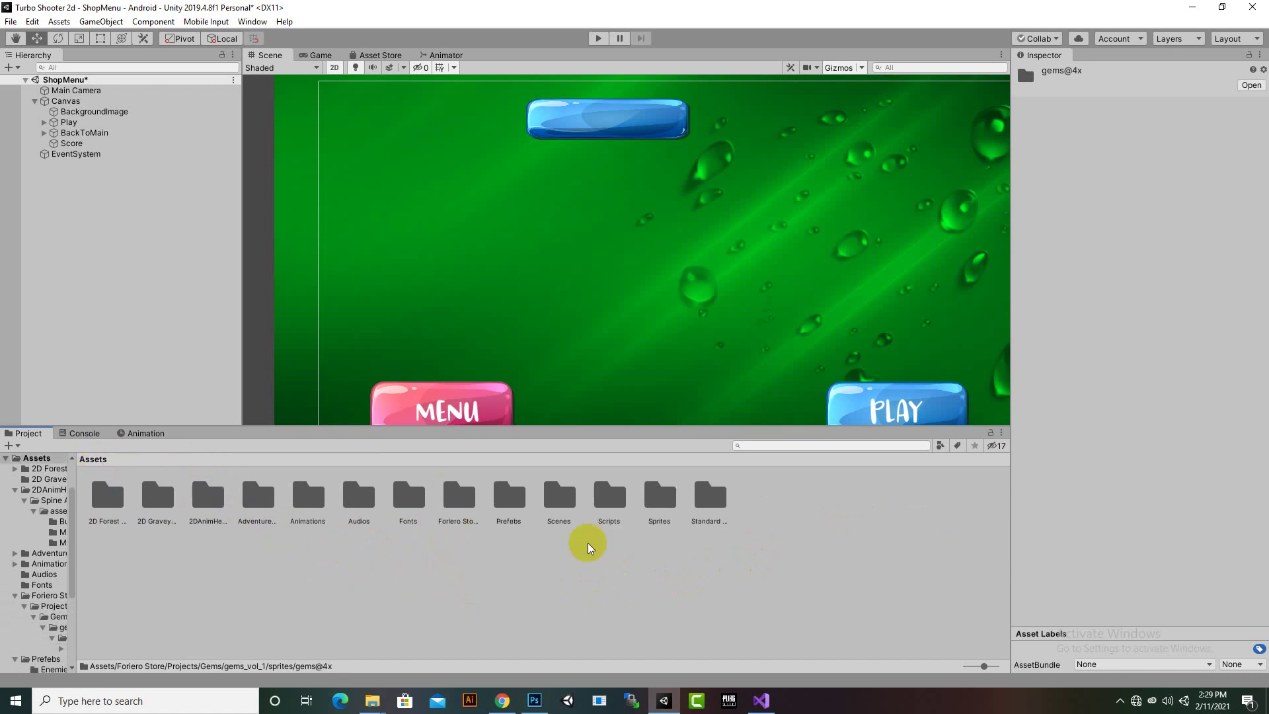
double_click(659, 496)
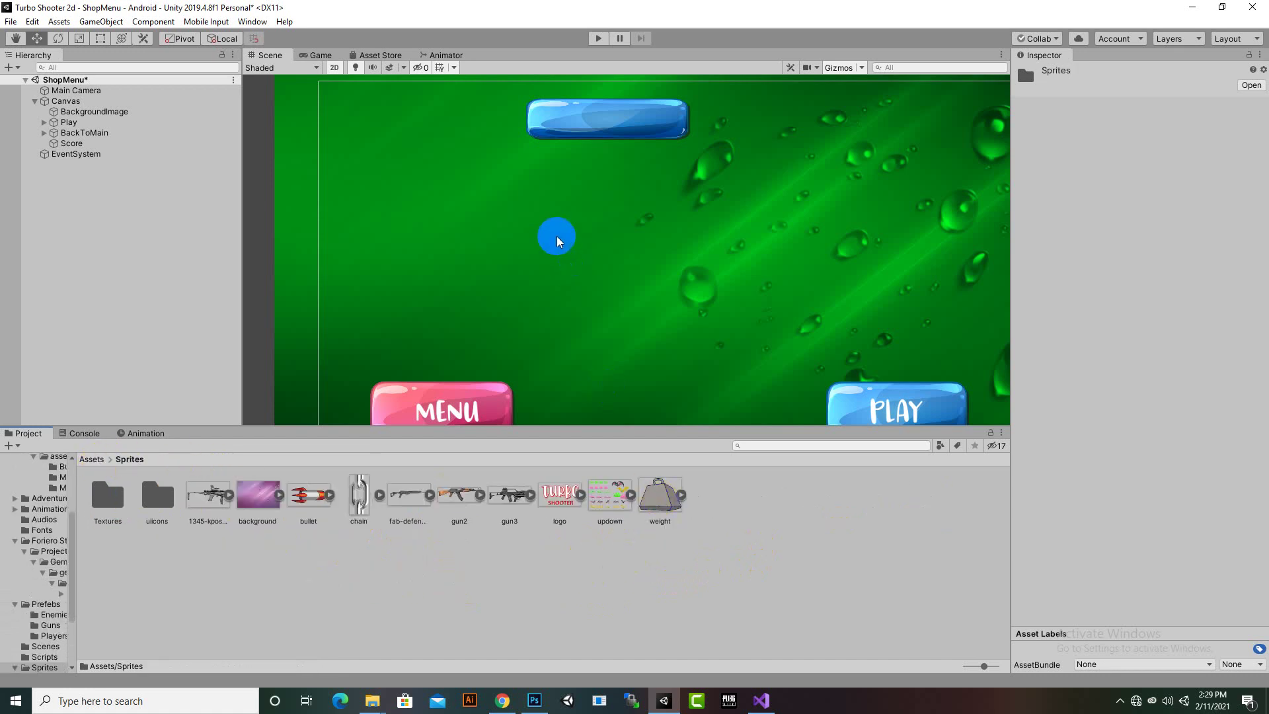
- Switch to Chrome, try to open google.com in a new tab, and return to Unity
left_click(502, 701)
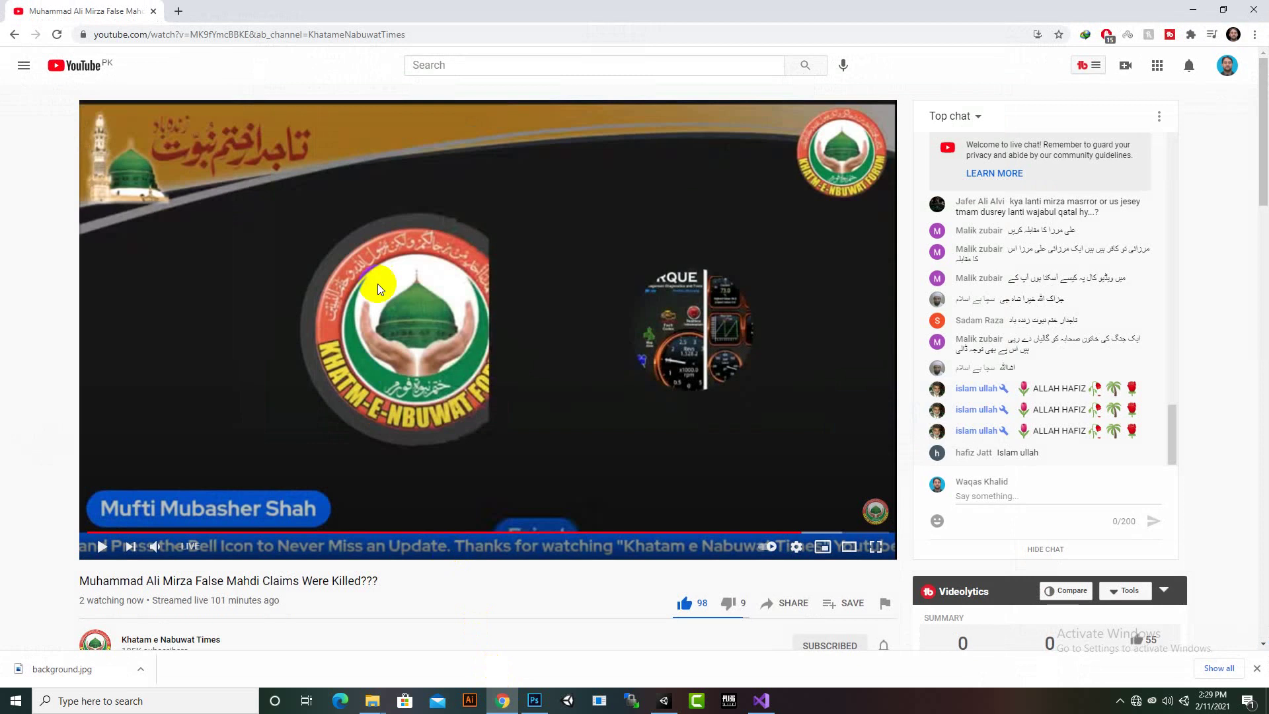
left_click(177, 12)
type("goo")
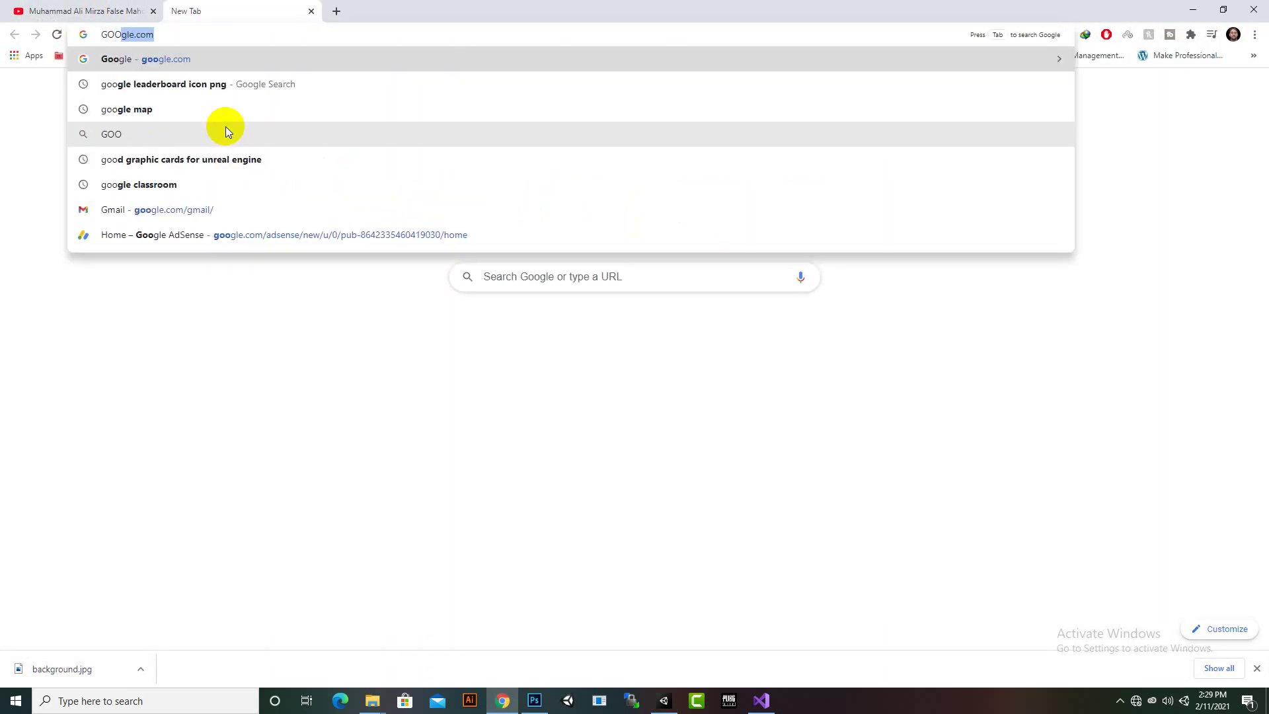
key("Return")
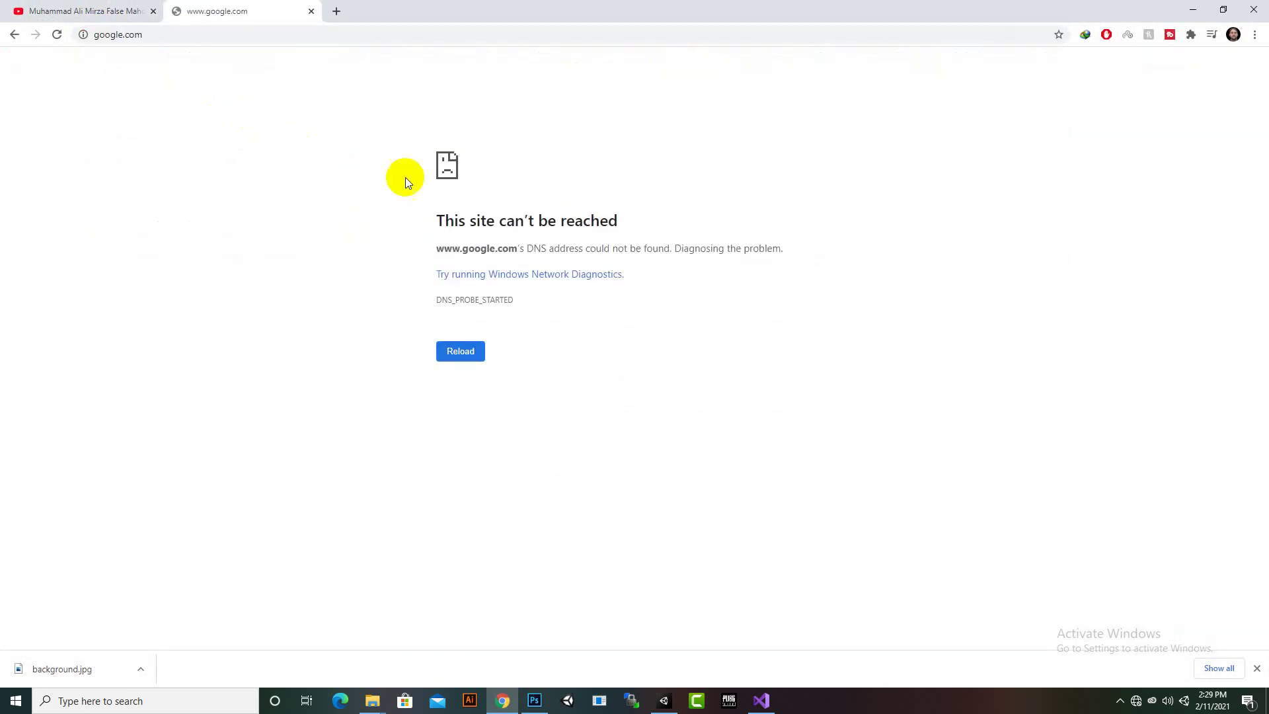
left_click(1194, 8)
- Add a UI Text element as a child of the Canvas
scroll(396, 288, "down", 2)
scroll(426, 320, "up", 1)
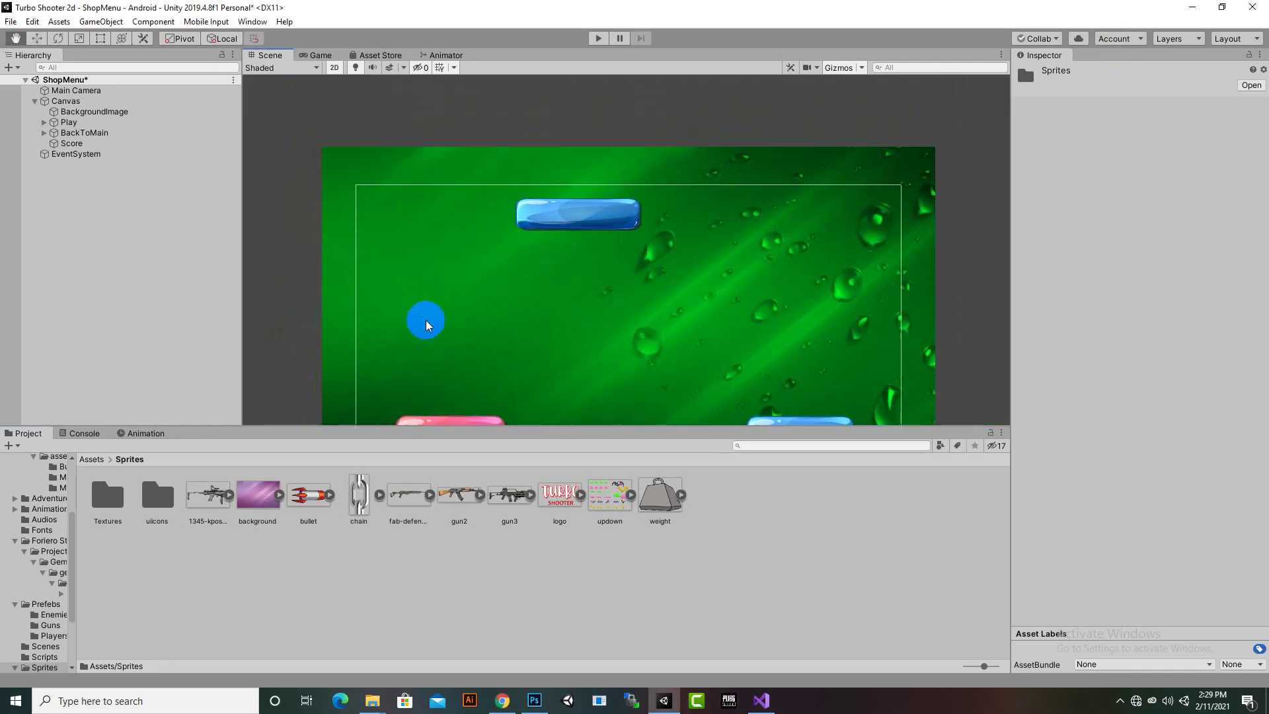
scroll(575, 304, "up", 1)
middle_click_drag(575, 304, 547, 291)
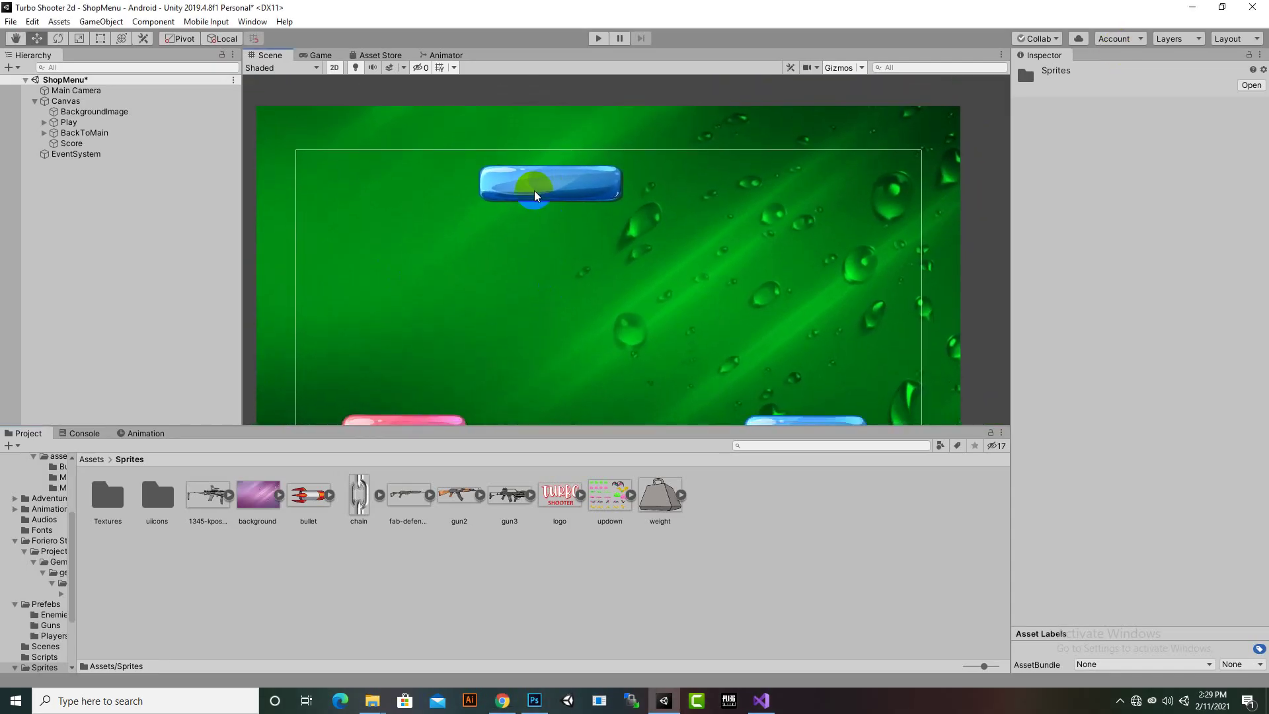
middle_click_drag(534, 191, 414, 232)
left_click(78, 144)
left_click(64, 142)
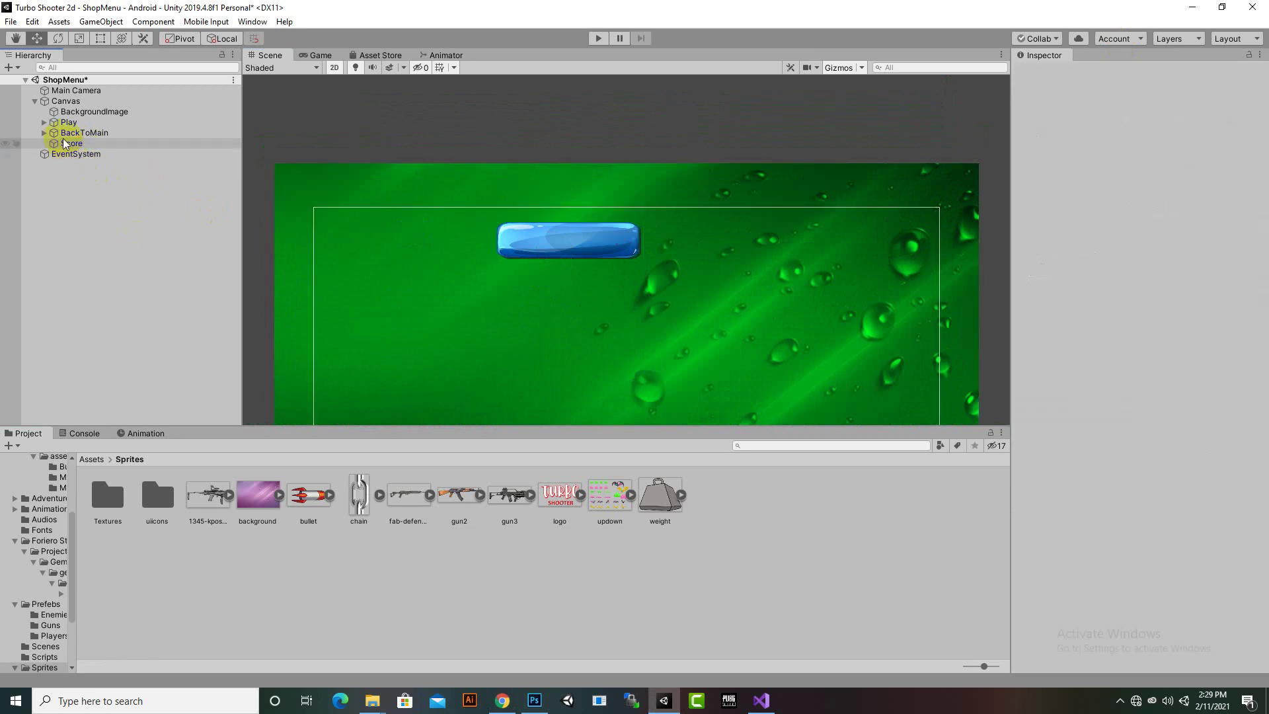
right_click(61, 103)
left_click(93, 329)
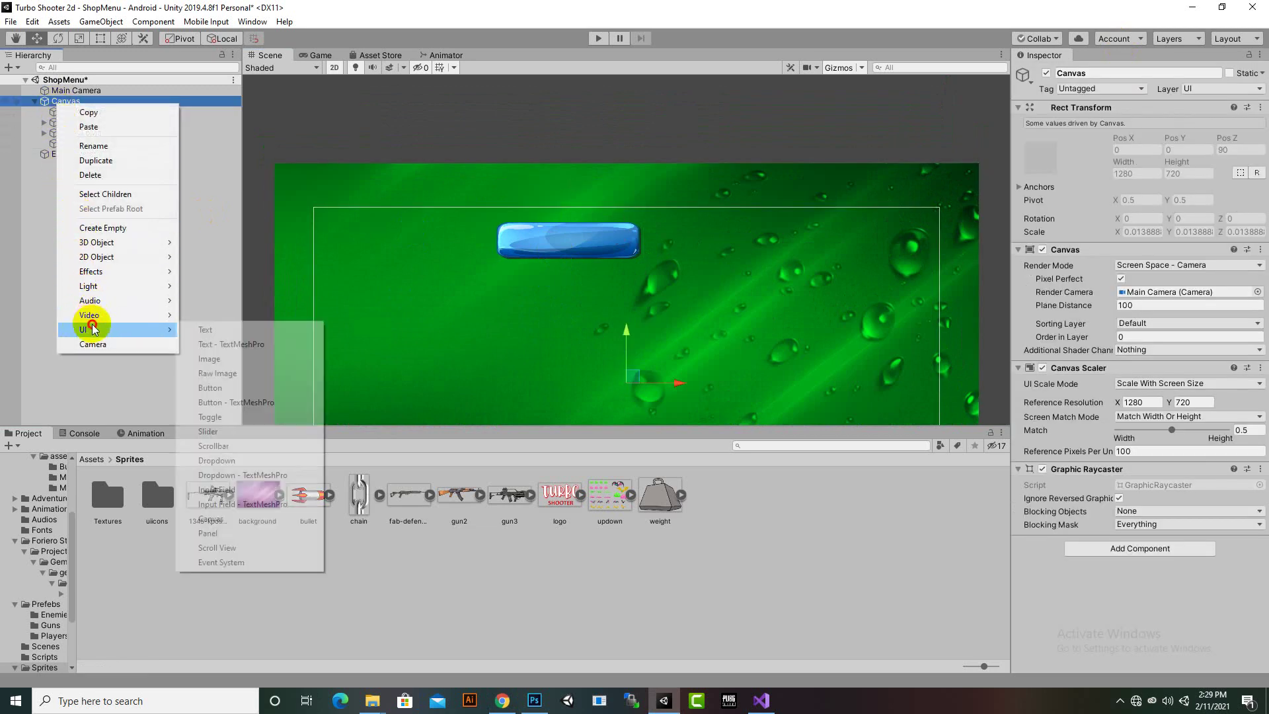
left_click(232, 329)
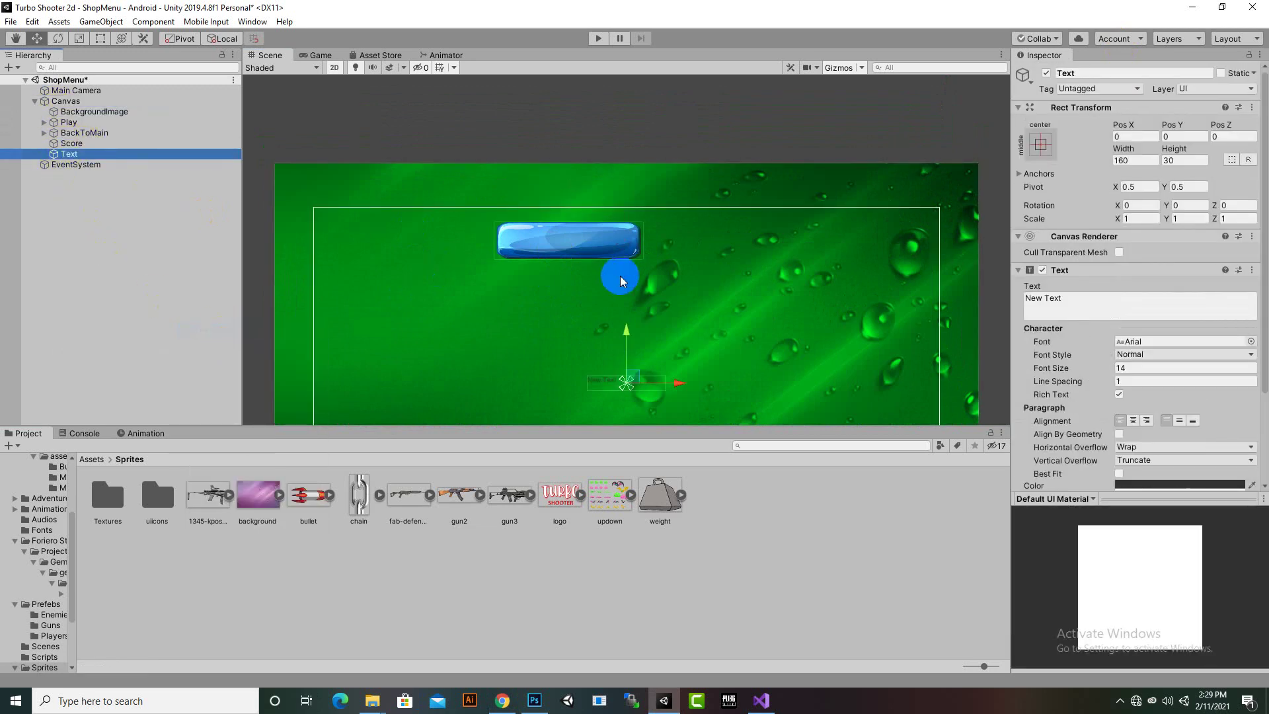
- Rename the new text object as ScoreText
right_click(66, 156)
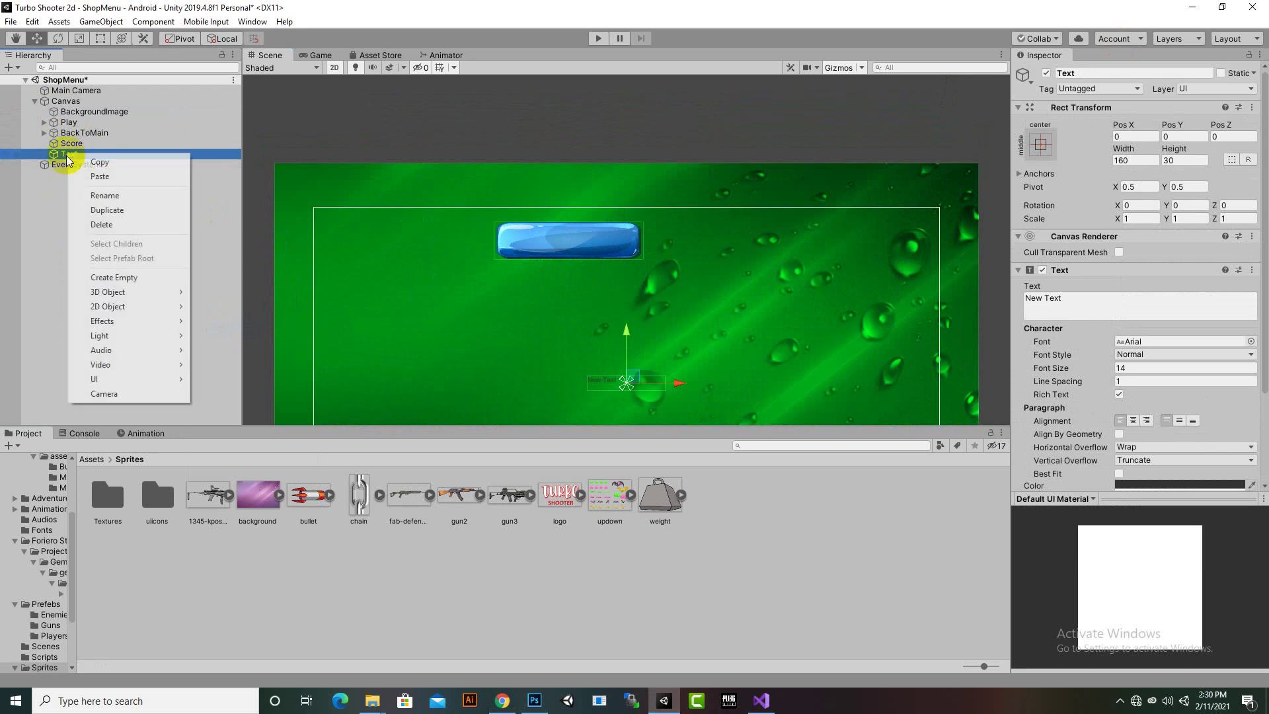
left_click(88, 197)
type("Scor")
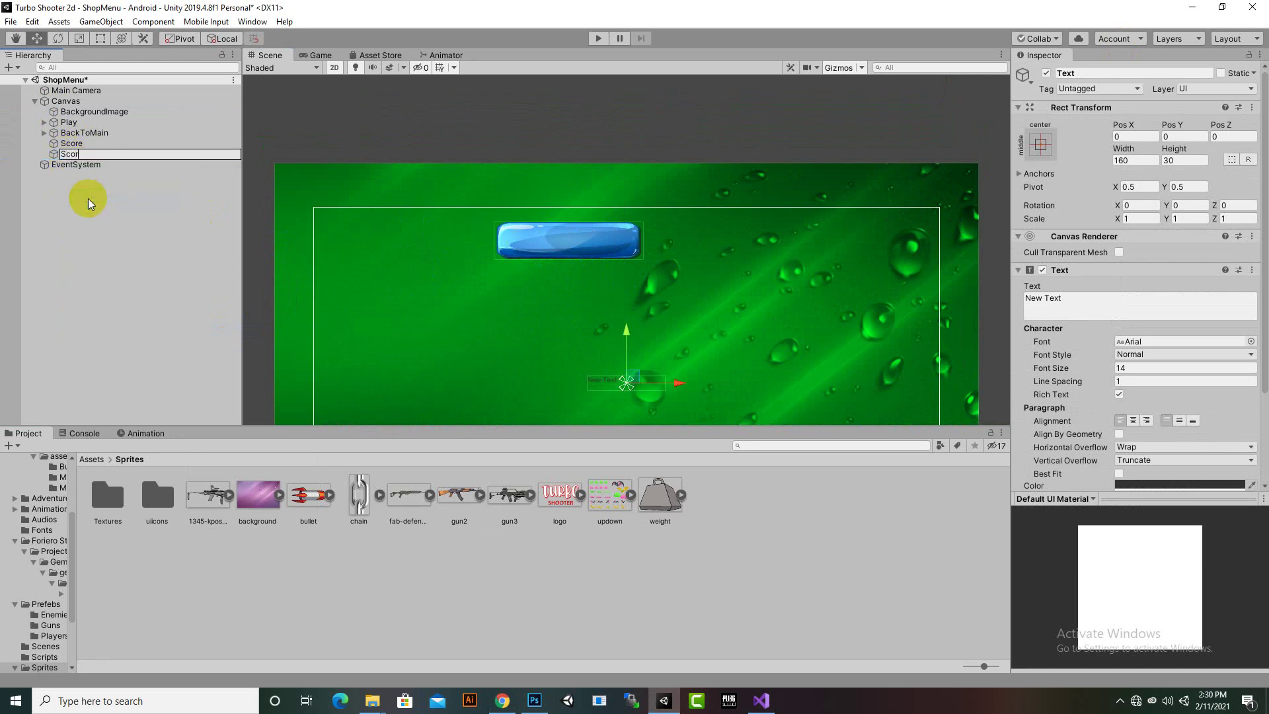
type("eText")
key("Return")
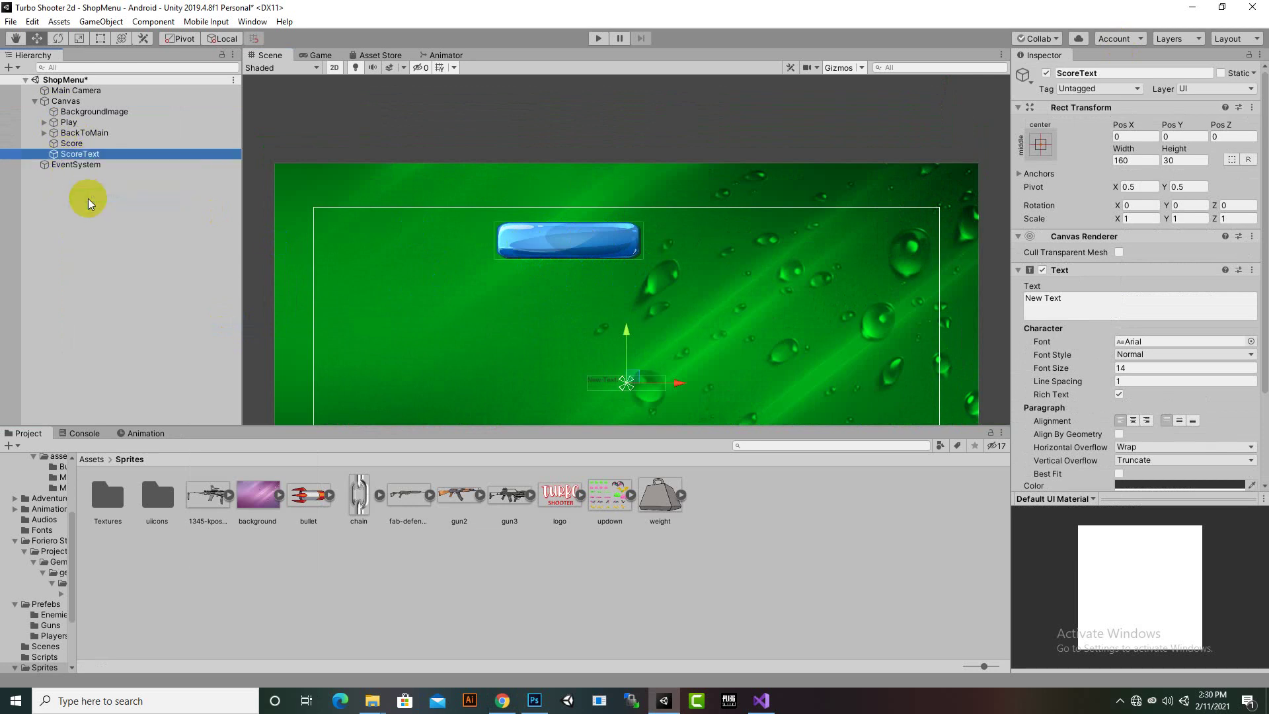
- Check the Menu button label's text settings and set ScoreText's font to the matching KGALittleSpark
scroll(513, 280, "down", 2)
scroll(491, 330, "down", 4)
middle_click_drag(531, 275, 506, 100)
left_click(433, 248)
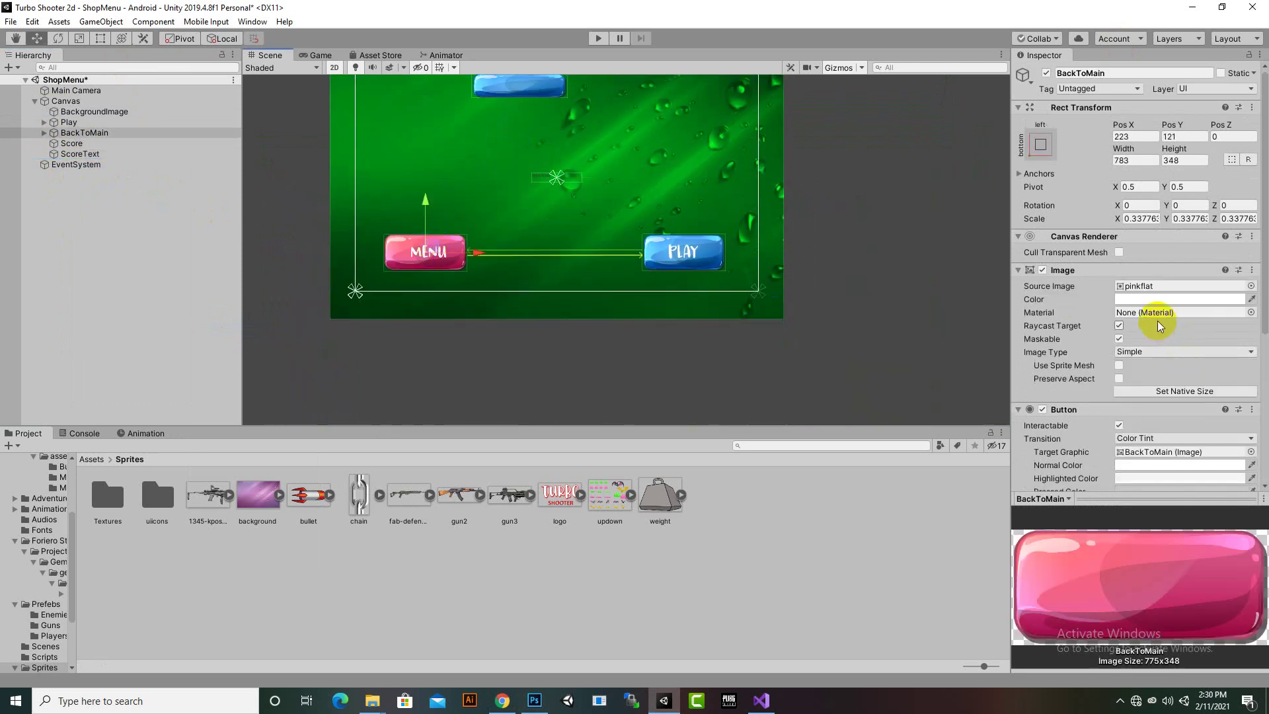
scroll(1129, 381, "down", 4)
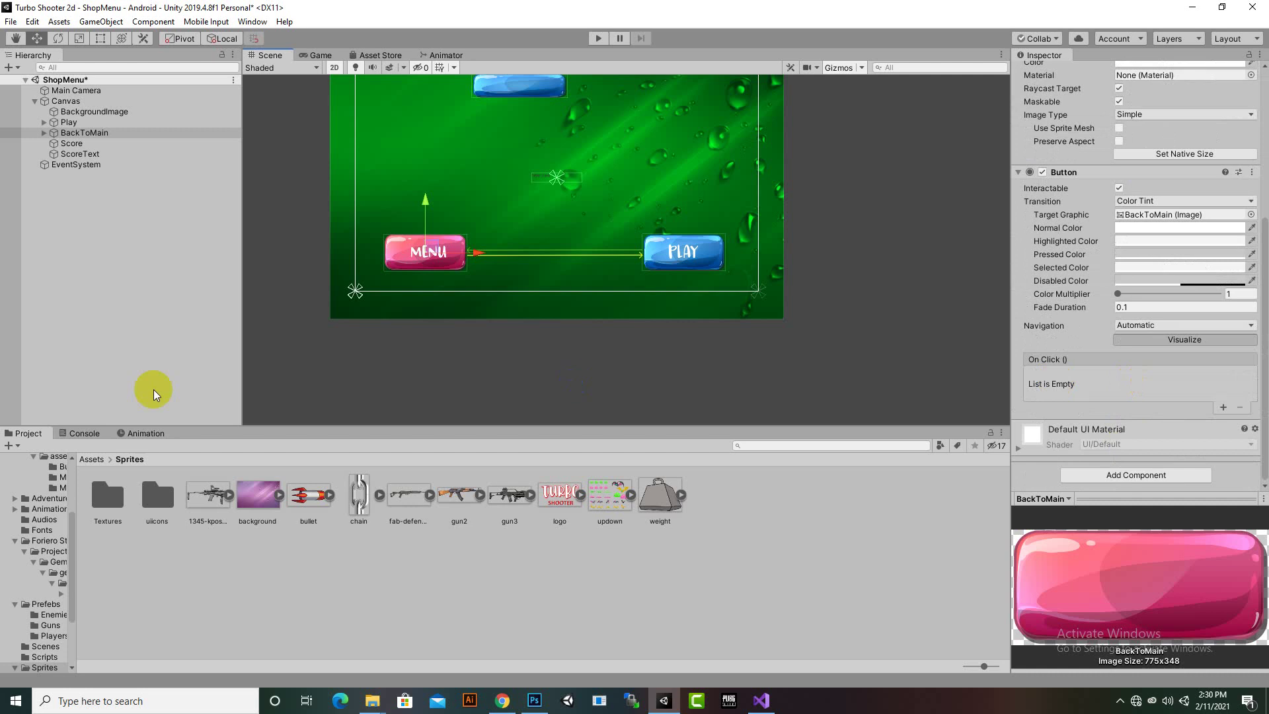
left_click(44, 132)
left_click(86, 143)
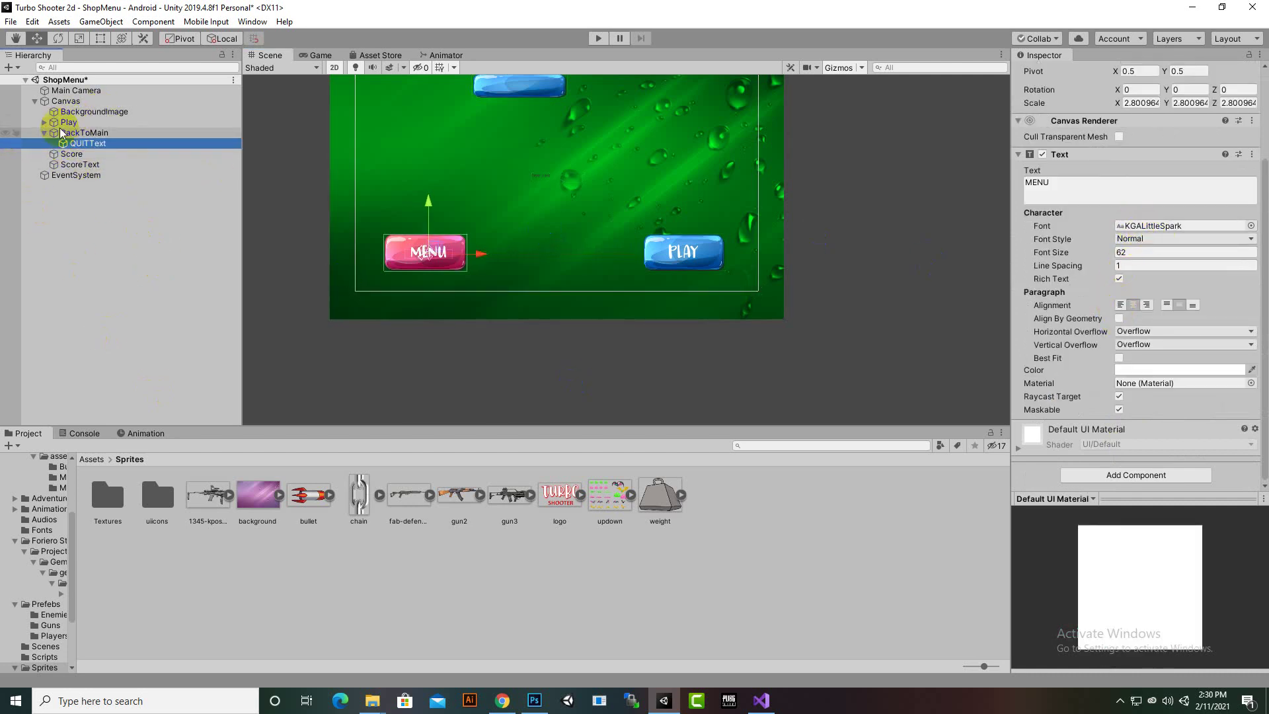
left_click(66, 163)
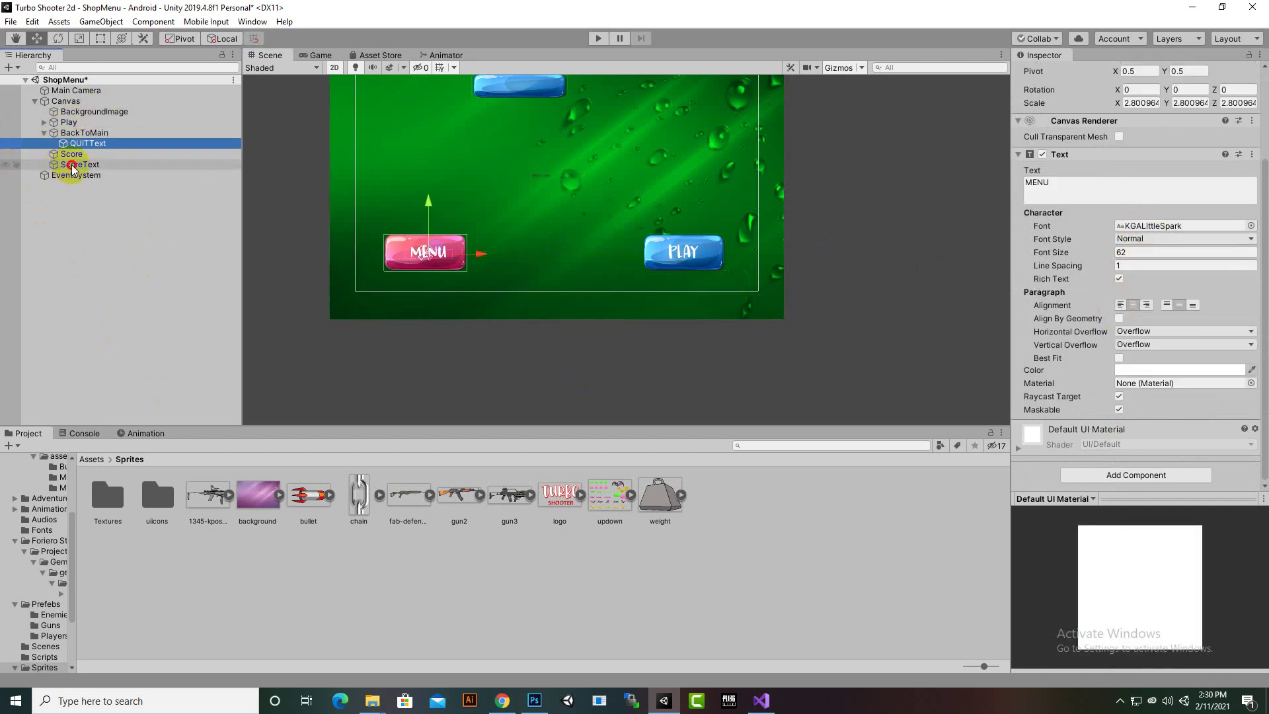
left_click(1250, 225)
double_click(988, 349)
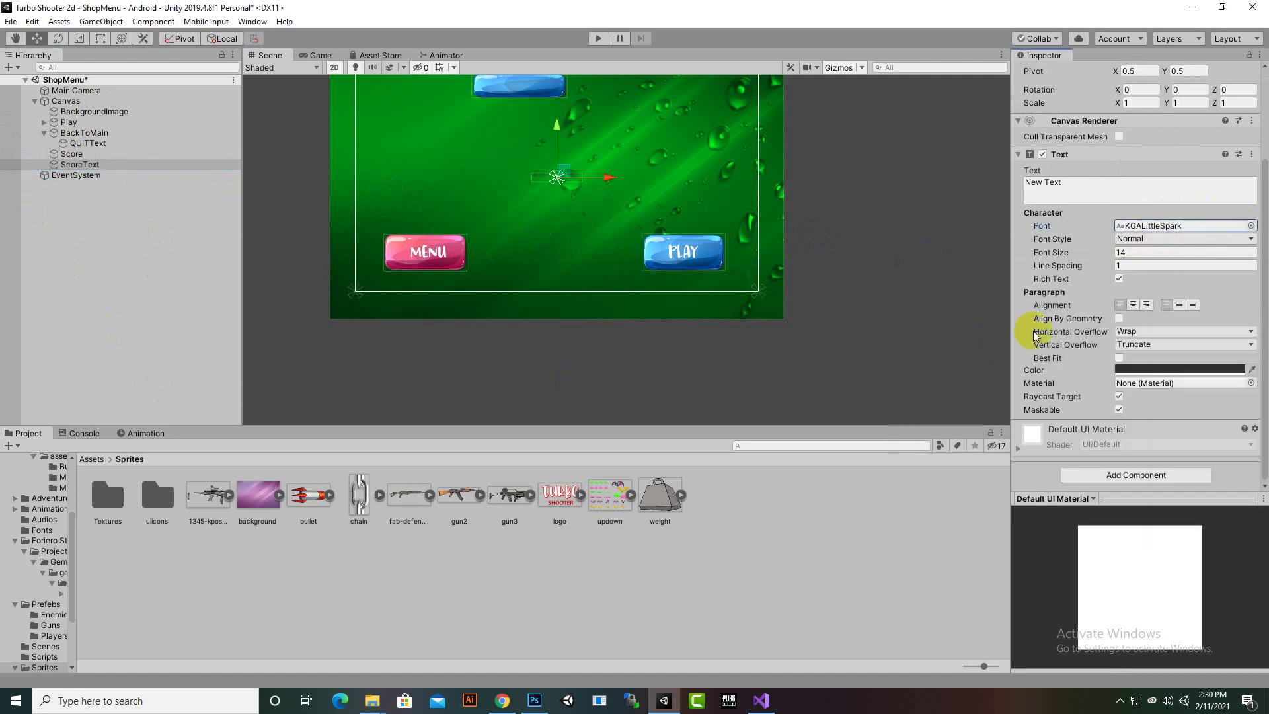
- Set the ScoreText content to "SCORE:" on a single line
left_click(1097, 192)
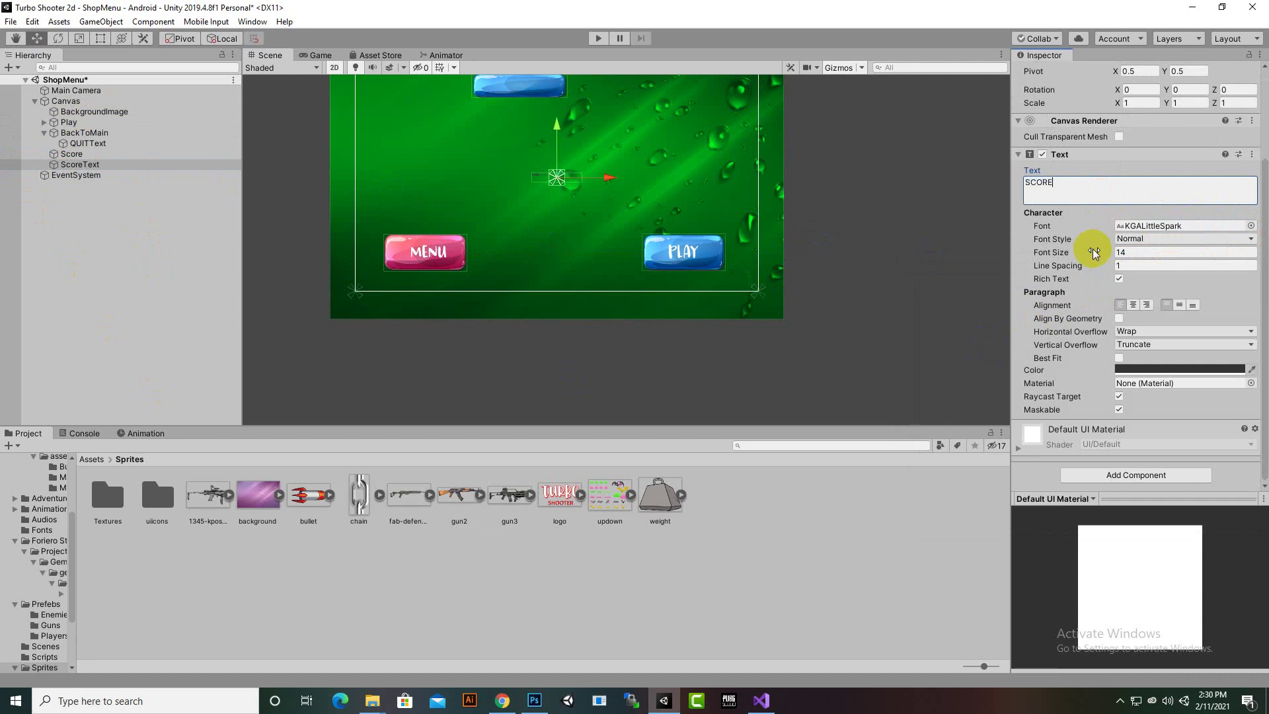
scroll(1094, 253, "up", 4)
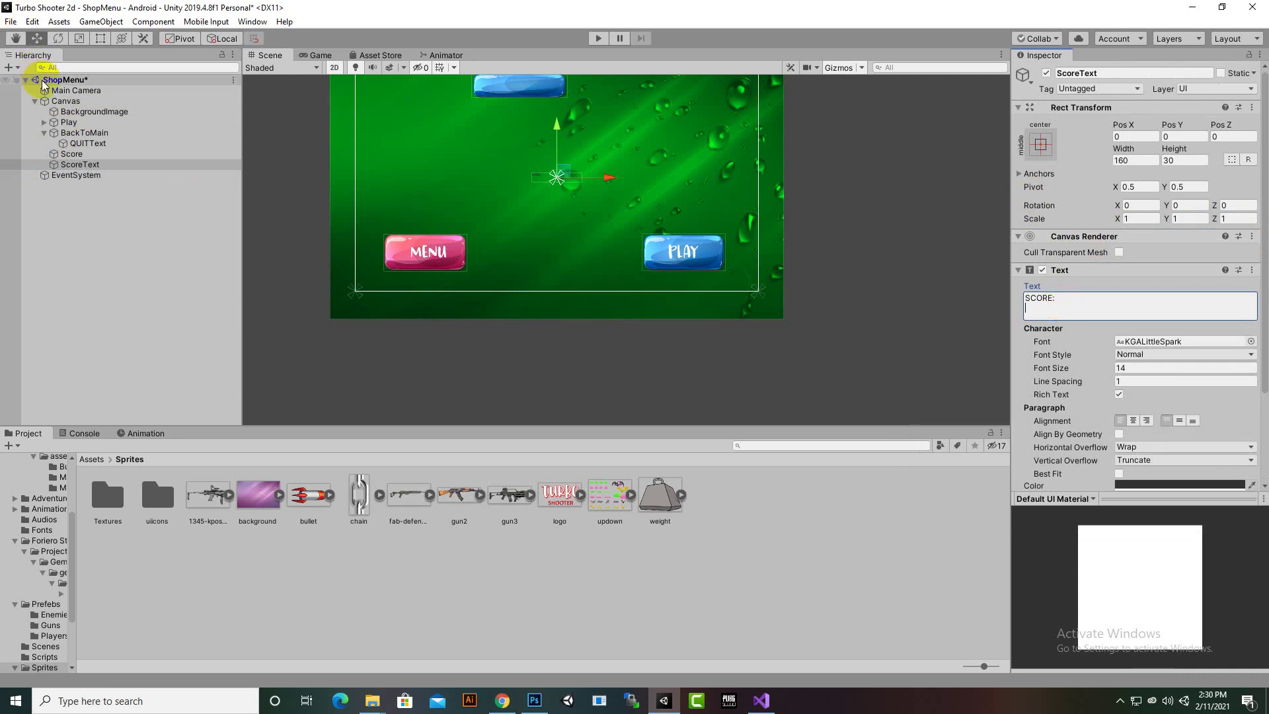
key("BackSpace")
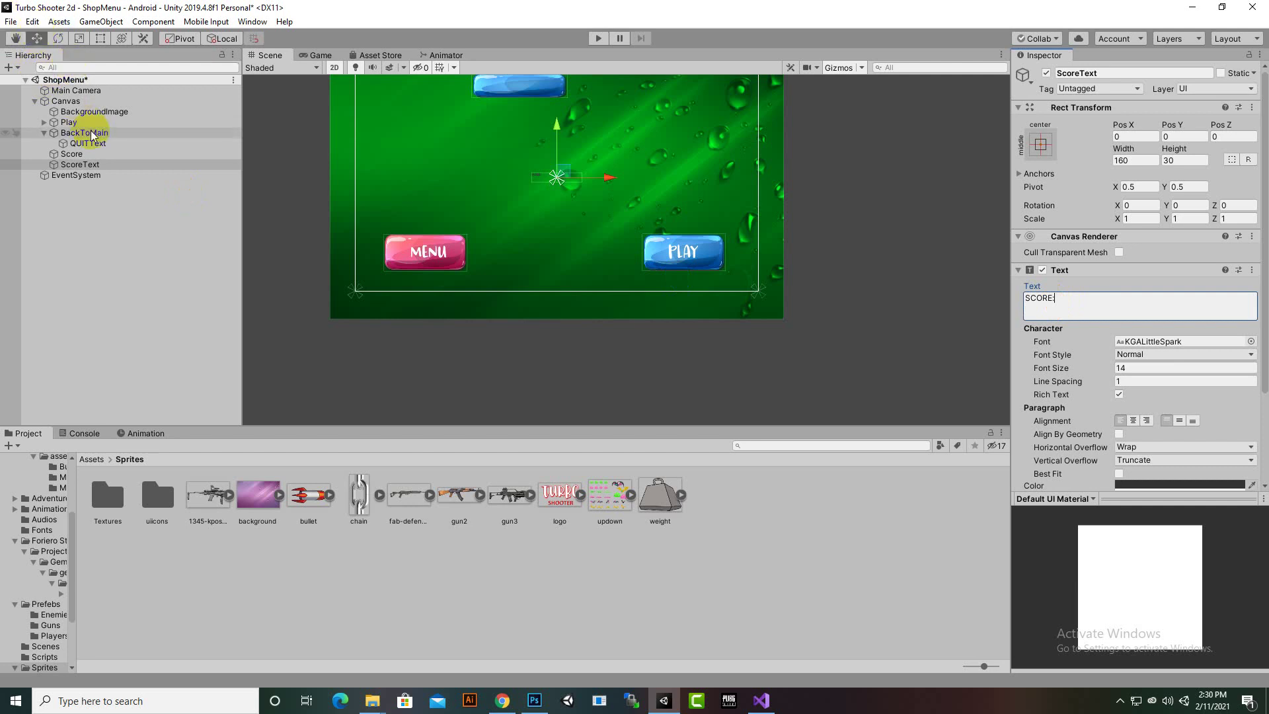
- Make ScoreText a child of the Score image in the scene hierarchy
left_click(78, 164)
scroll(571, 236, "up", 1)
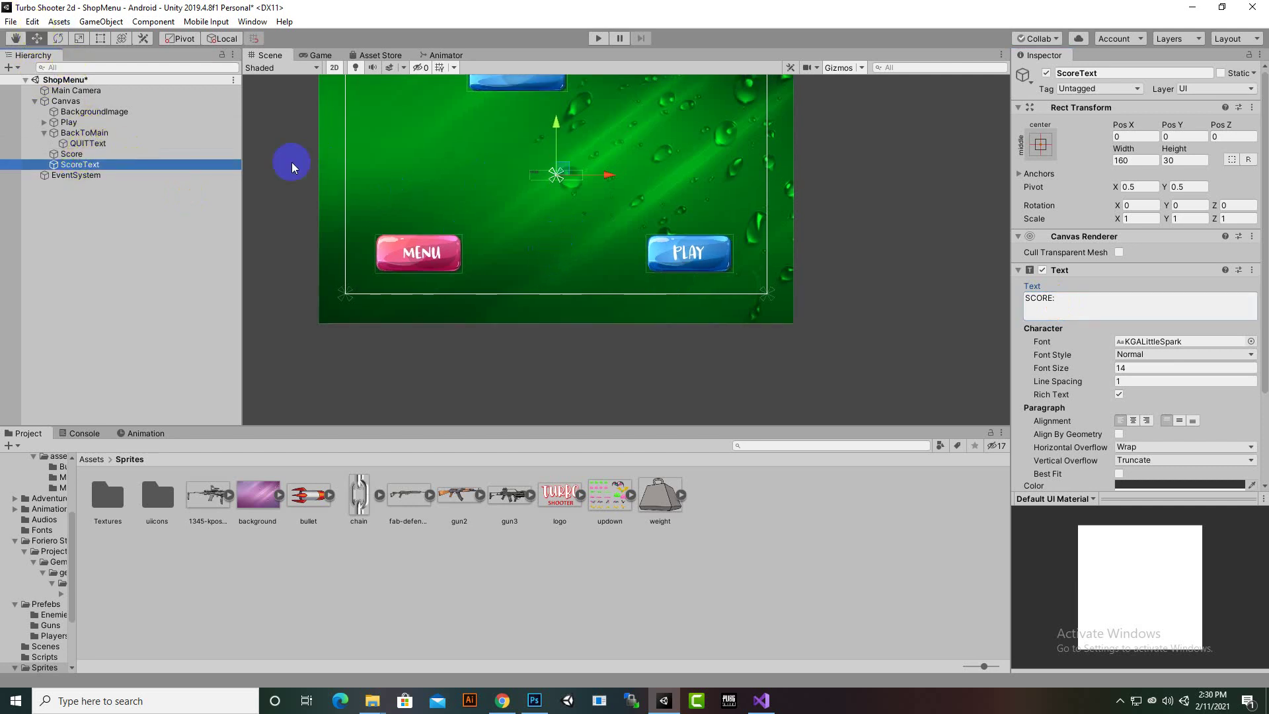
left_click_drag(86, 163, 66, 153)
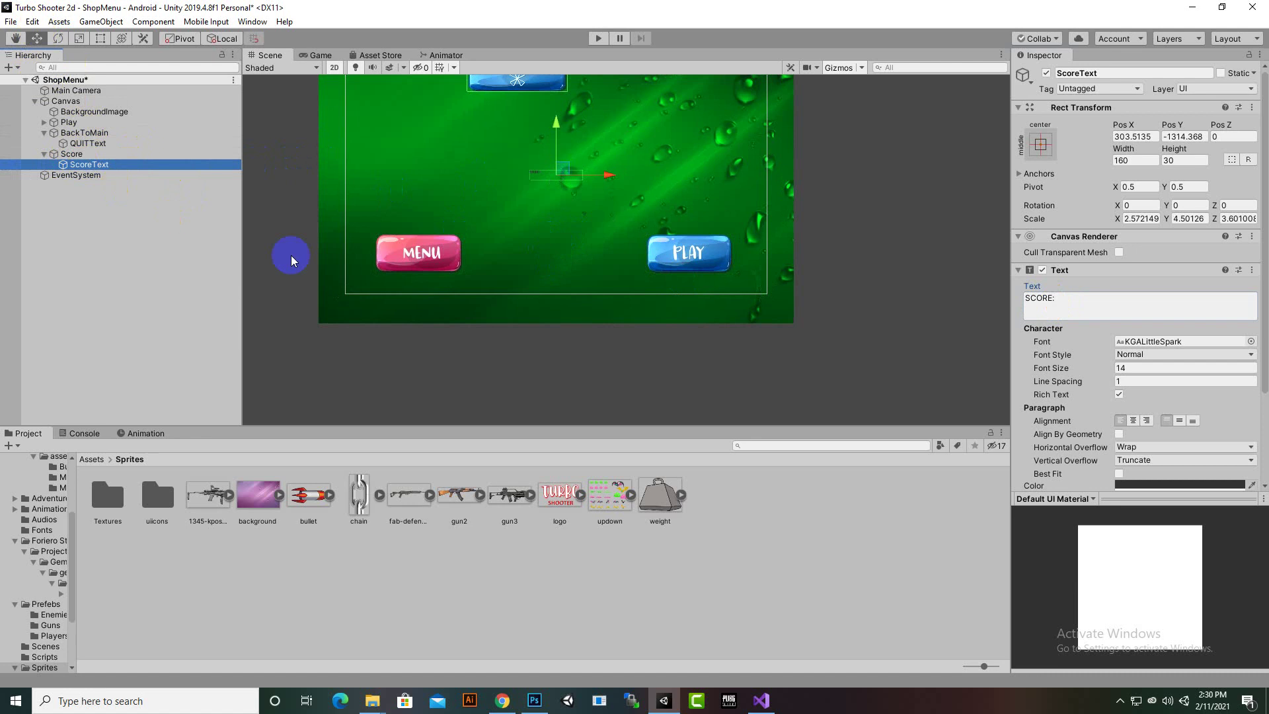
- Set ScoreText's position to X 0 and Y 0 so it sits at the centre of the Score image
left_click(1126, 137)
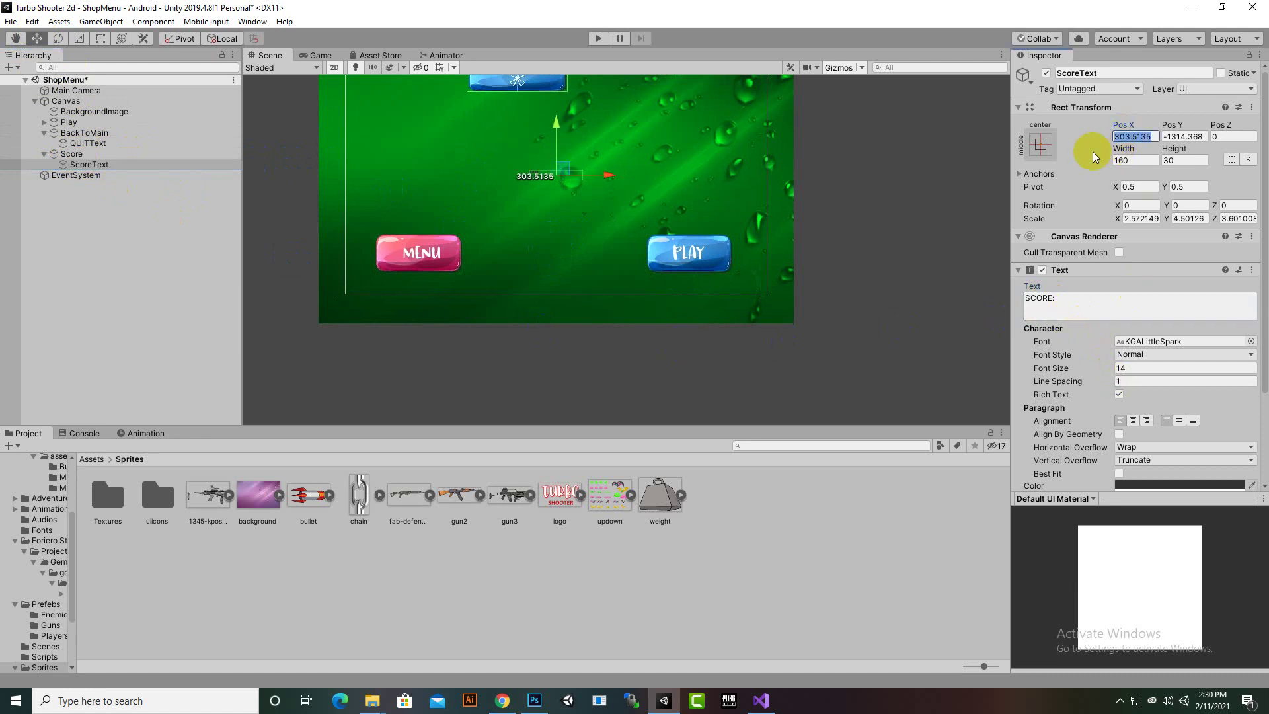
type("0")
key("Tab")
type("0")
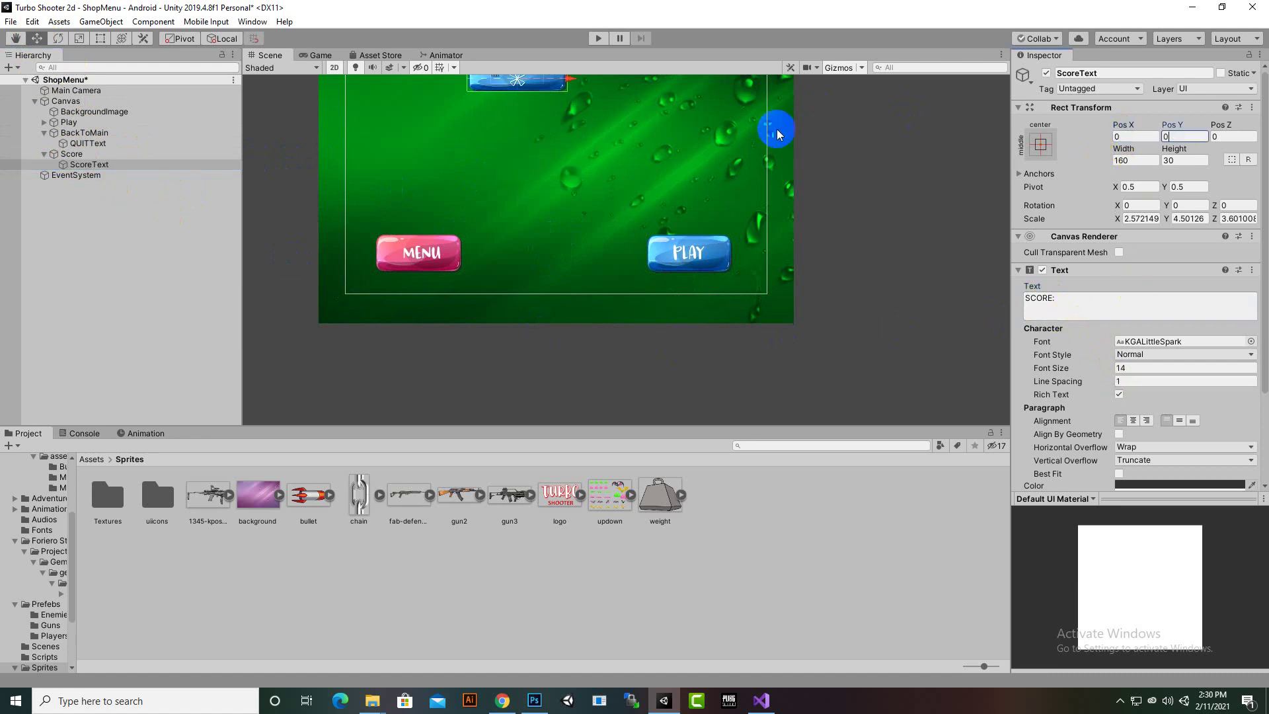
scroll(502, 199, "up", 5)
scroll(522, 194, "up", 2)
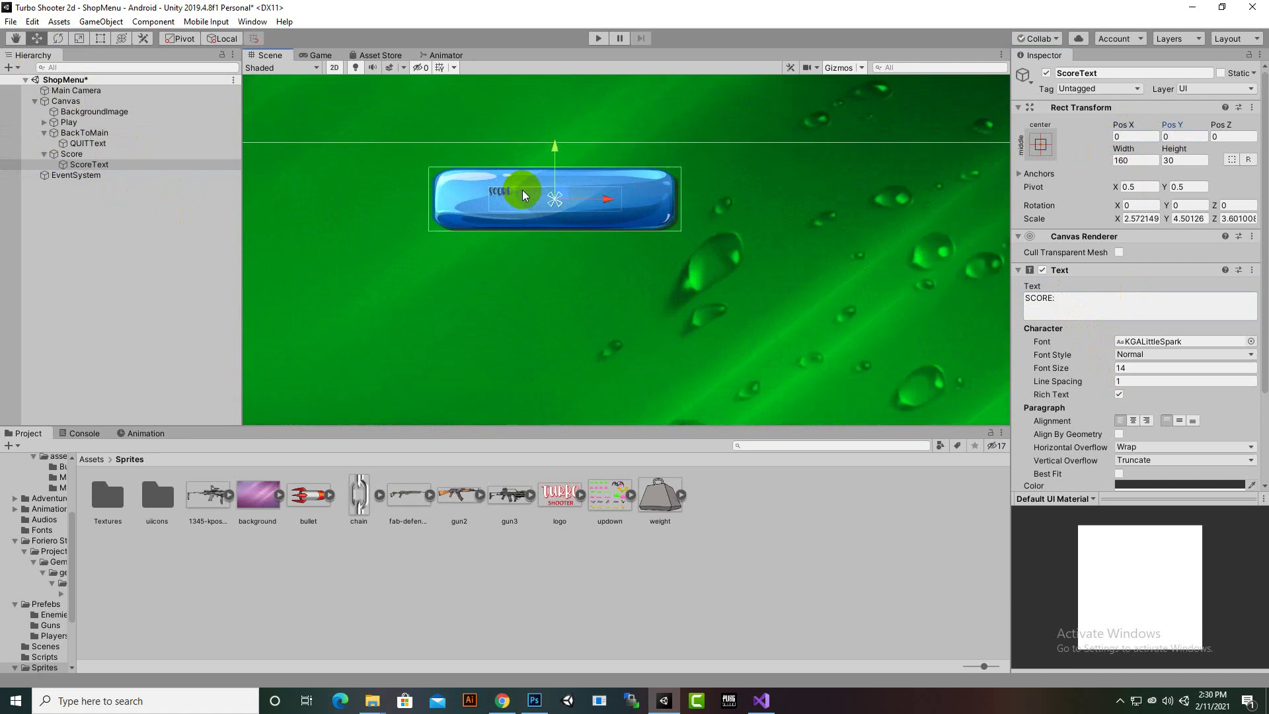
- Set ScoreText's font size to 36 and its colour to white
left_click(1139, 355)
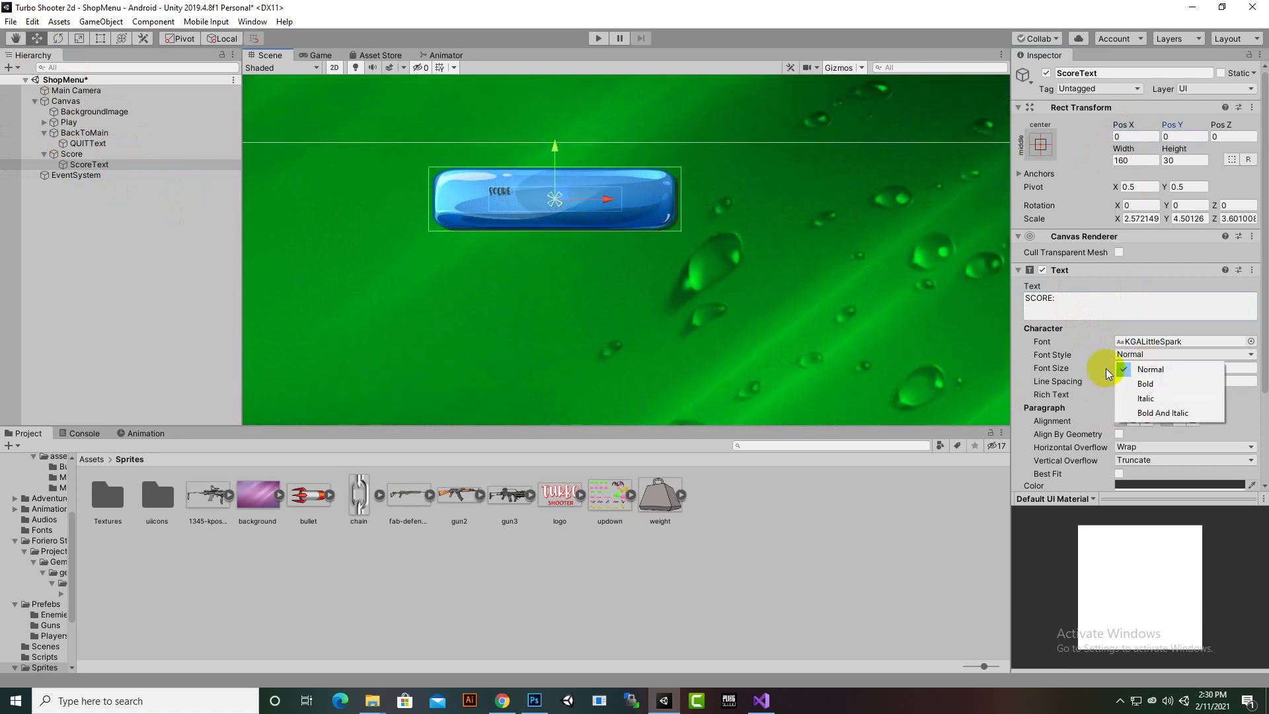
left_click(1100, 368)
left_click(1101, 368)
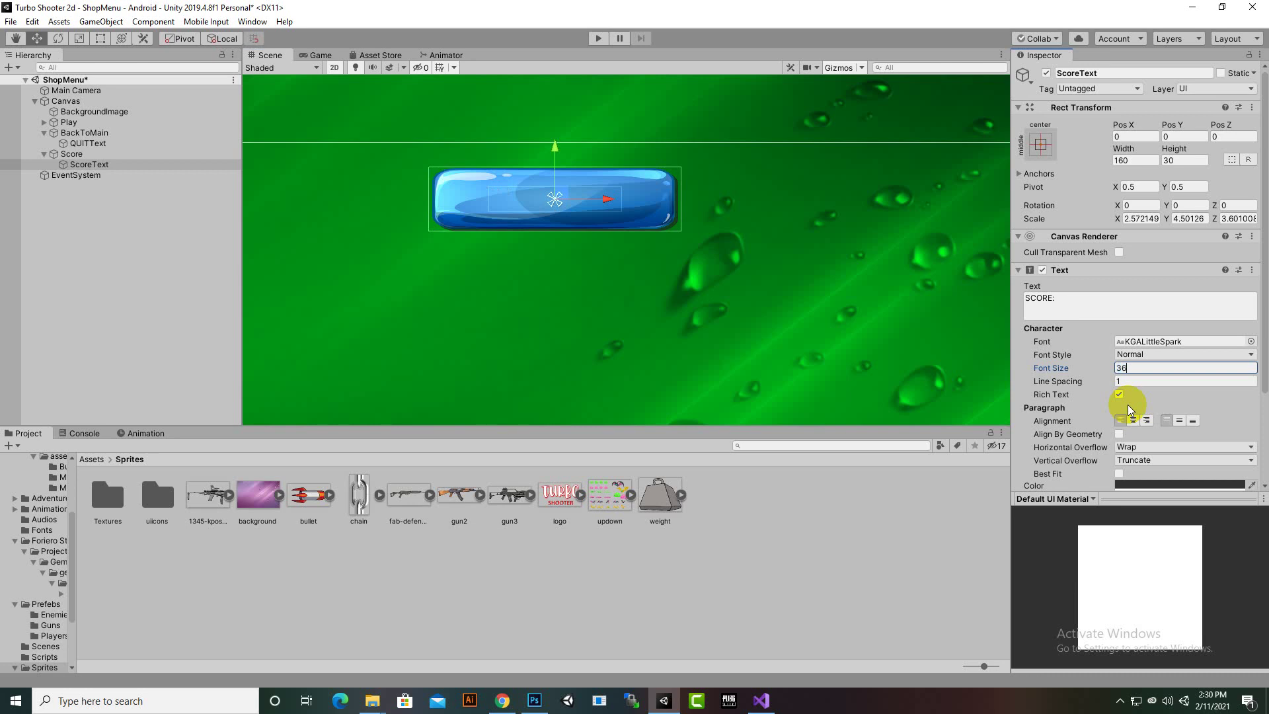
left_click(1149, 485)
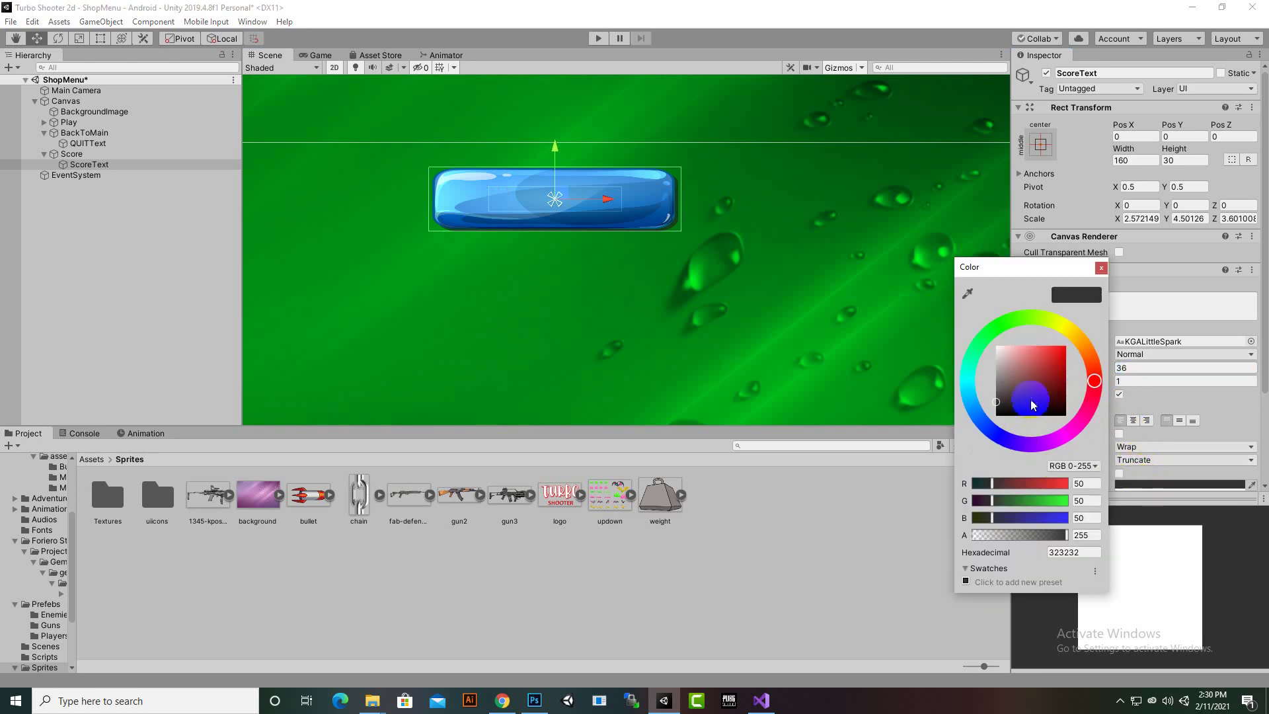
left_click_drag(1034, 404, 996, 346)
left_click(1101, 269)
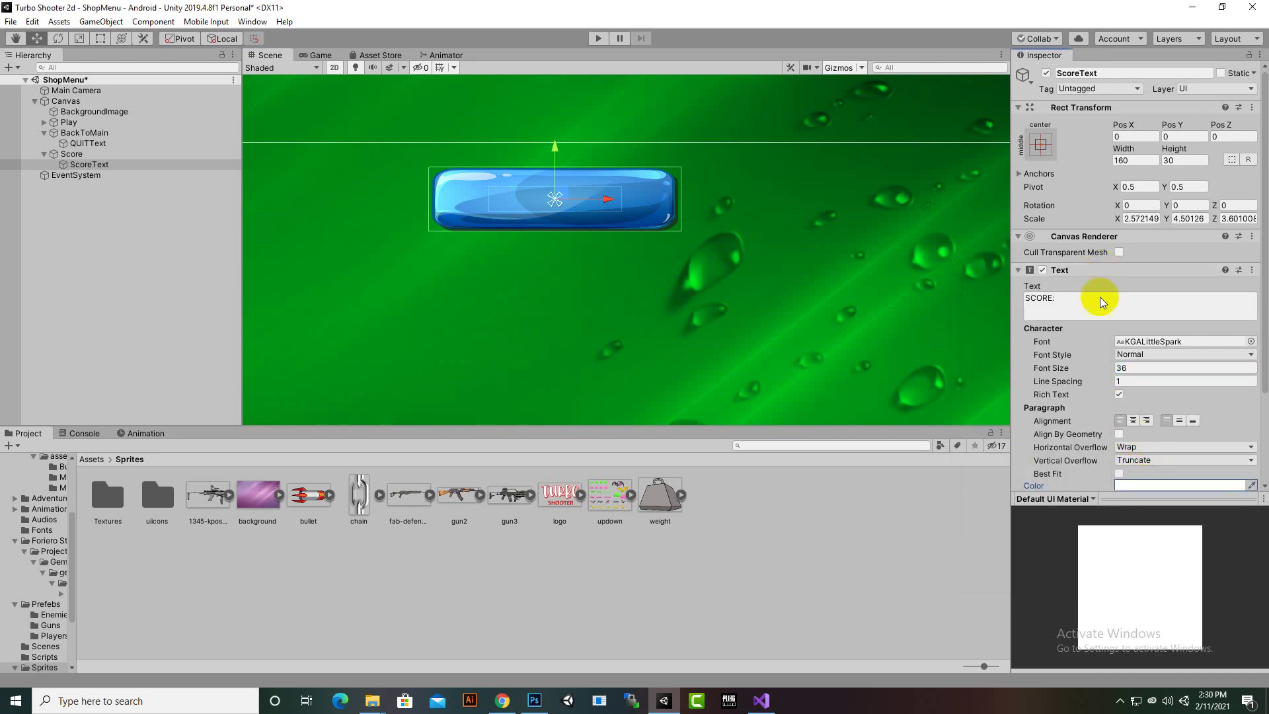
- Set both the horizontal and vertical overflow of ScoreText to Overflow
left_click(1154, 476)
left_click(1164, 460)
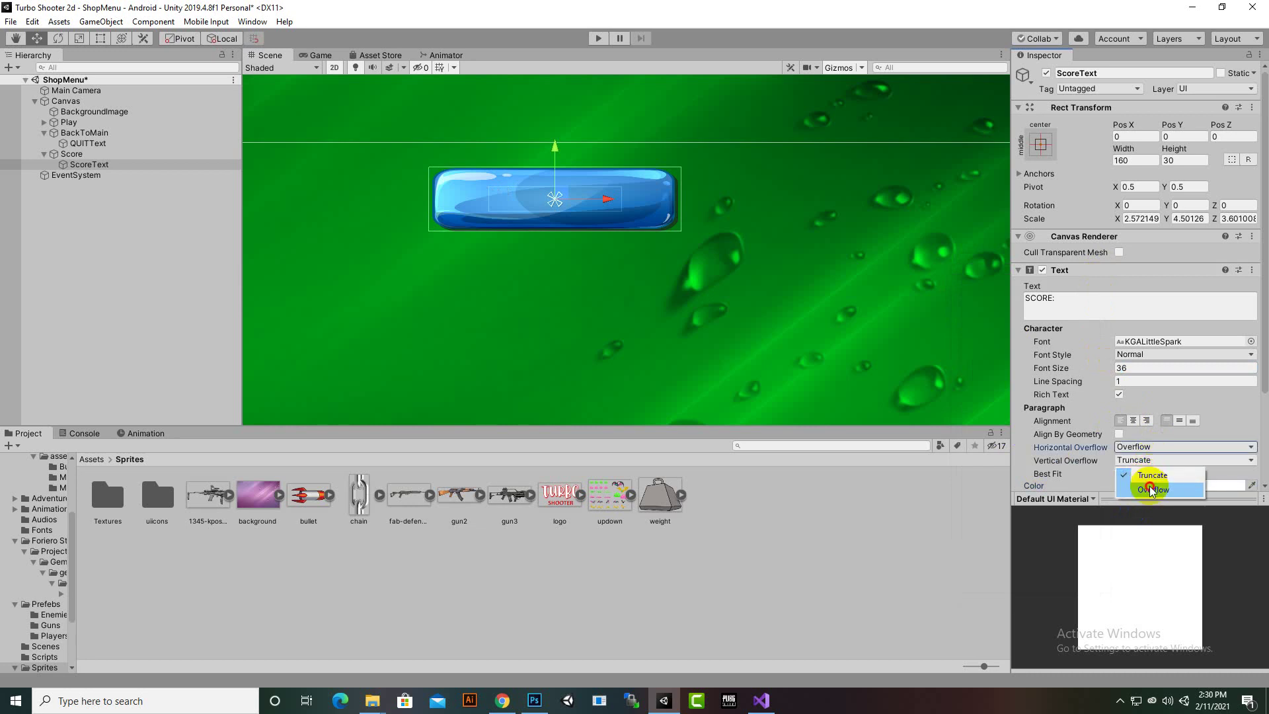
left_click(1154, 473)
scroll(582, 245, "up", 3)
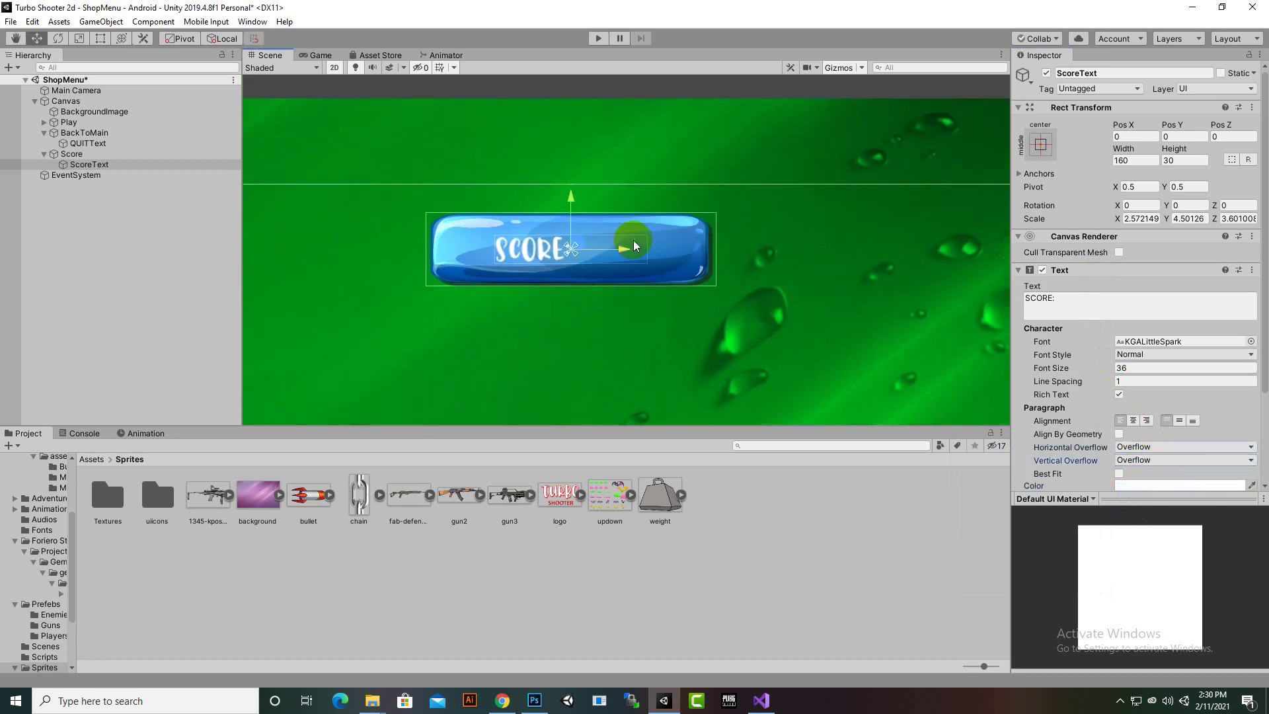
- Move ScoreText within the Score image to about X -90, Y 3
left_click_drag(633, 240, 579, 257)
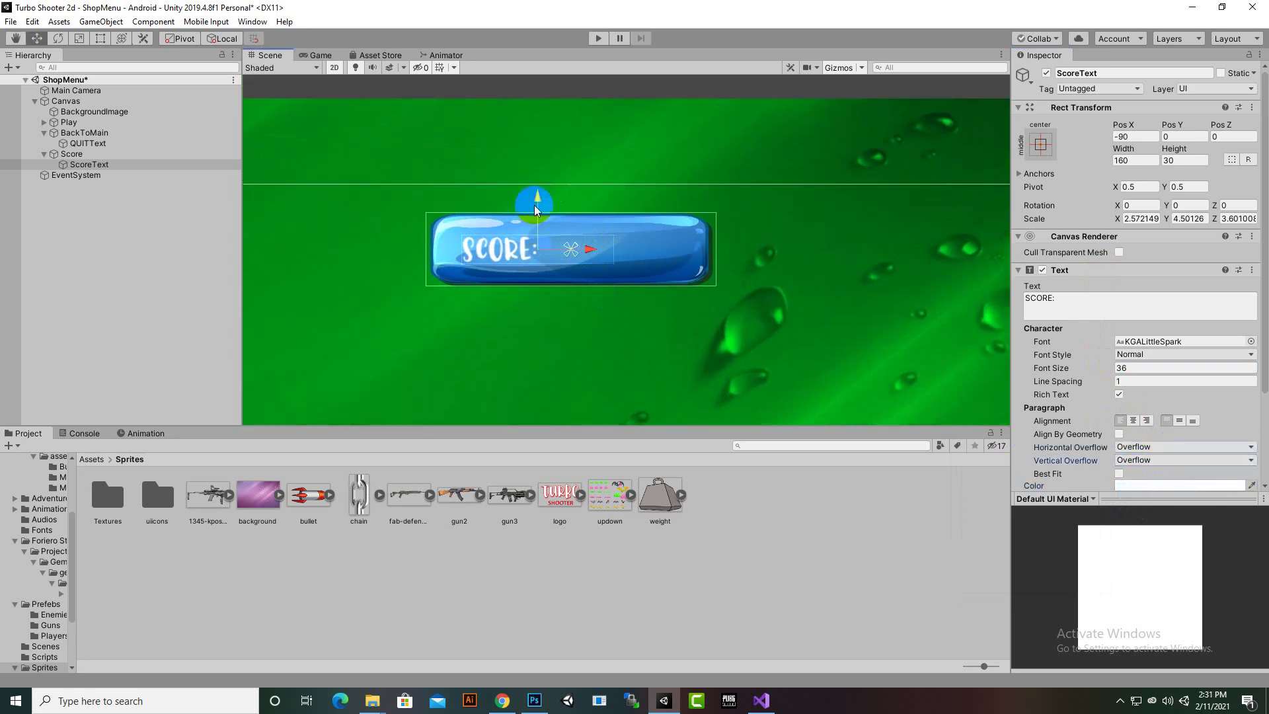
left_click_drag(535, 210, 541, 205)
scroll(542, 205, "down", 3)
middle_click_drag(596, 243, 663, 313)
scroll(686, 245, "down", 2)
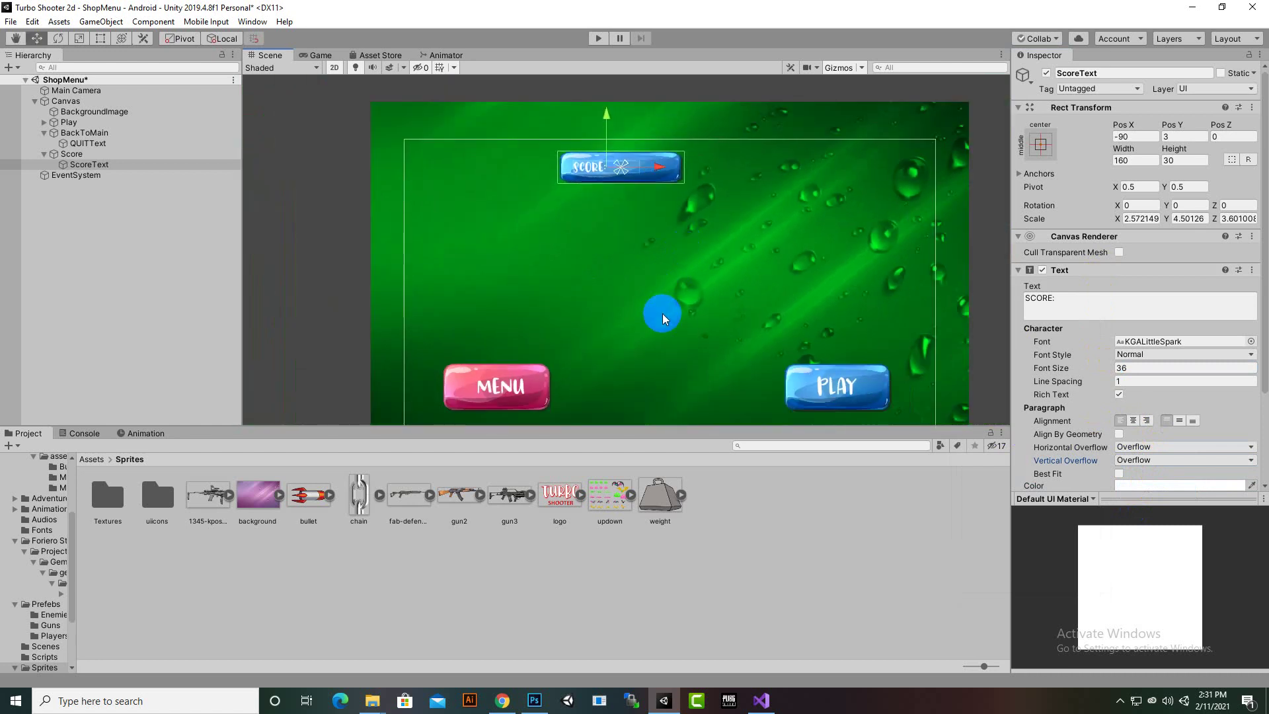
middle_click_drag(515, 220, 471, 220)
scroll(524, 248, "up", 1)
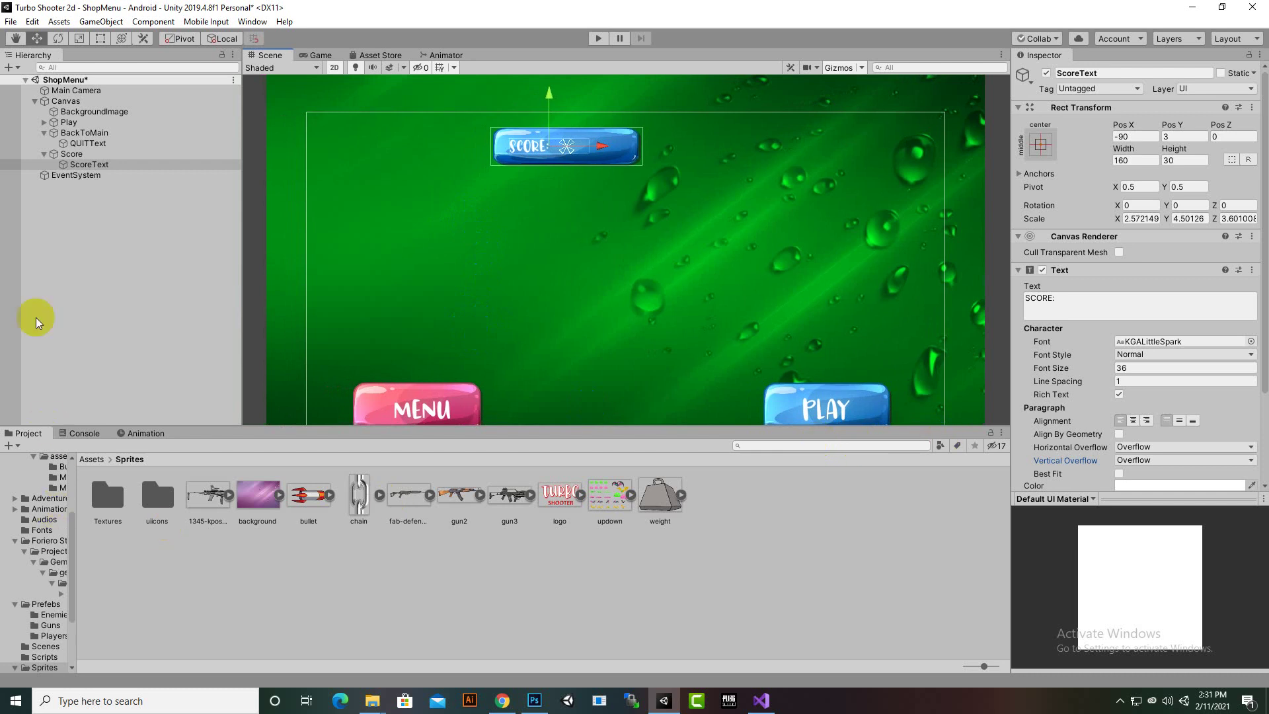
- Take ScoreText out of the Score object and scale the Score image vertically down to about 0.178
left_click(72, 154)
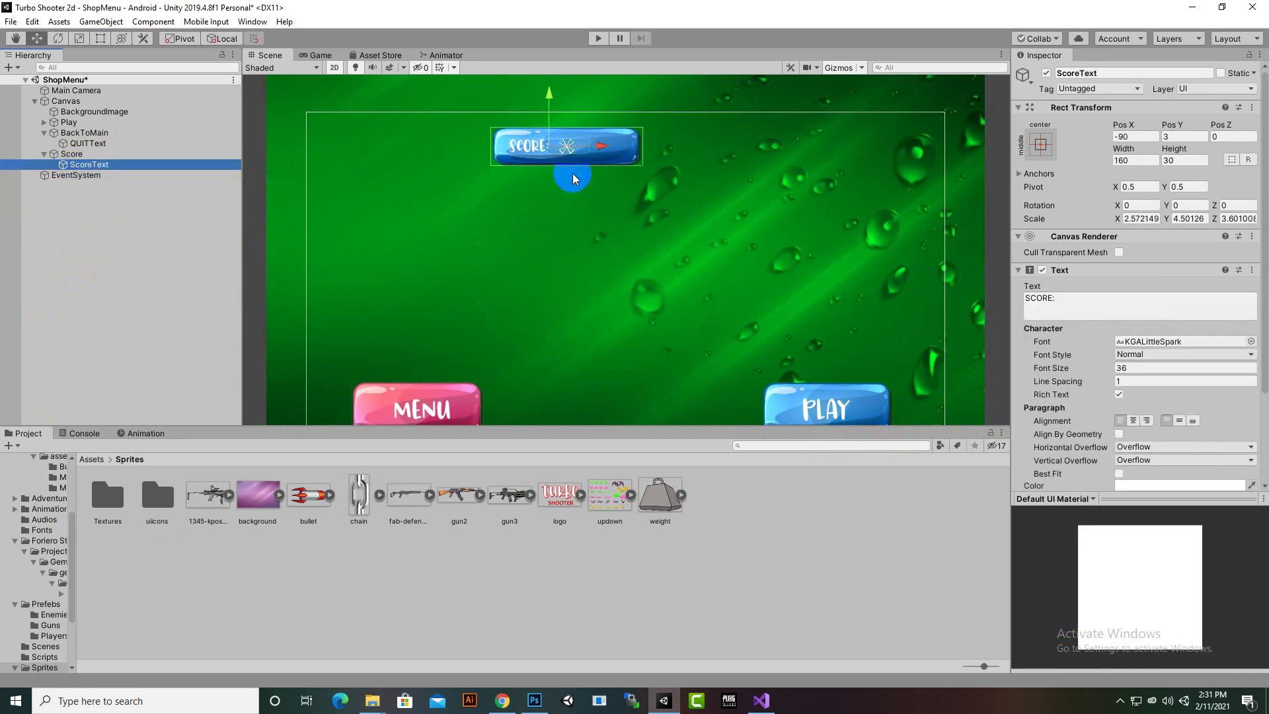
mouse_move(569, 176)
middle_mouse_down()
mouse_move(566, 125)
mouse_move(580, 213)
mouse_move(587, 162)
middle_mouse_up()
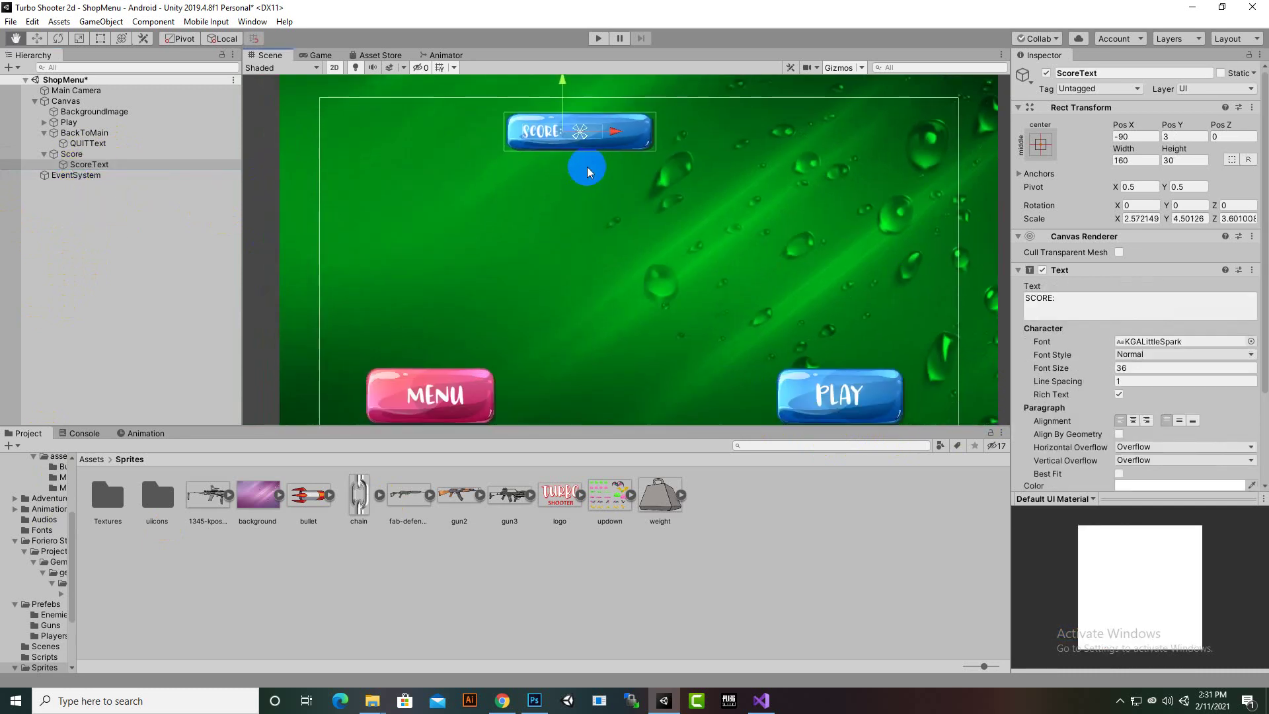
mouse_move(74, 171)
left_mouse_down()
mouse_move(57, 186)
mouse_move(73, 185)
left_mouse_up()
left_click(70, 154)
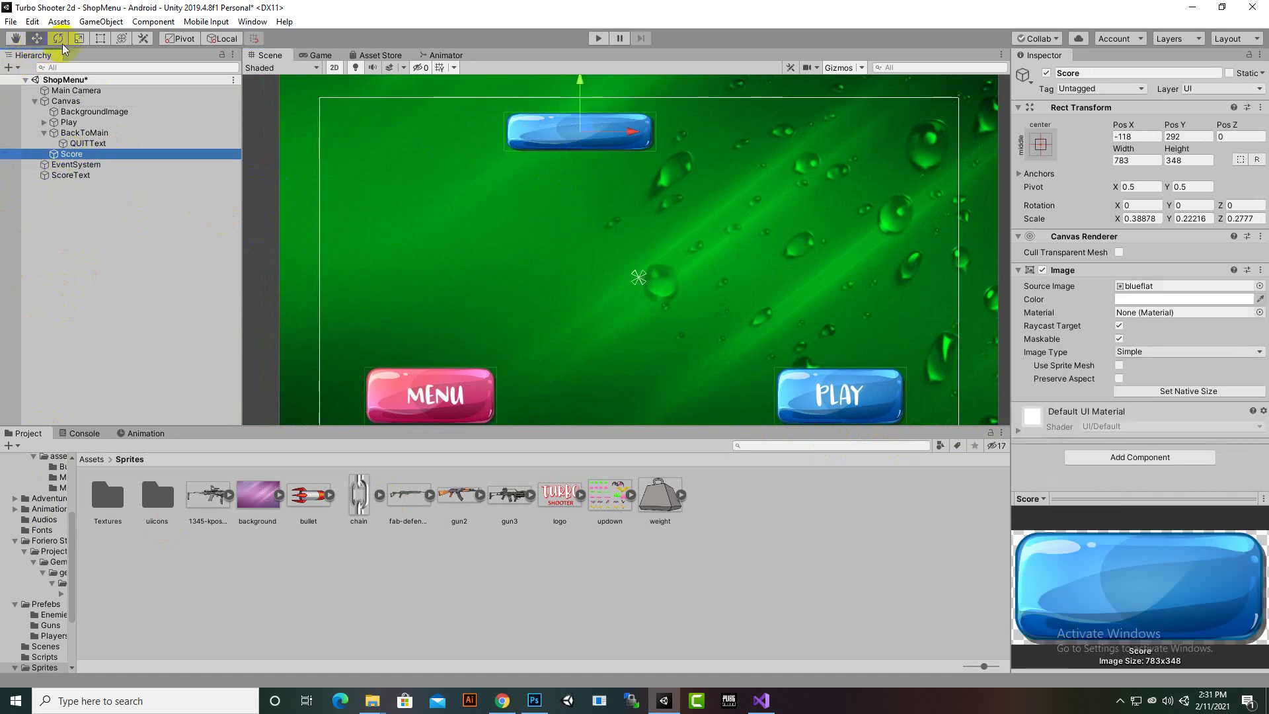
left_click(79, 38)
left_click_drag(581, 80, 582, 91)
- Make ScoreText a child of Score again and set its position to X 0, Y 0
left_click_drag(71, 175, 71, 154)
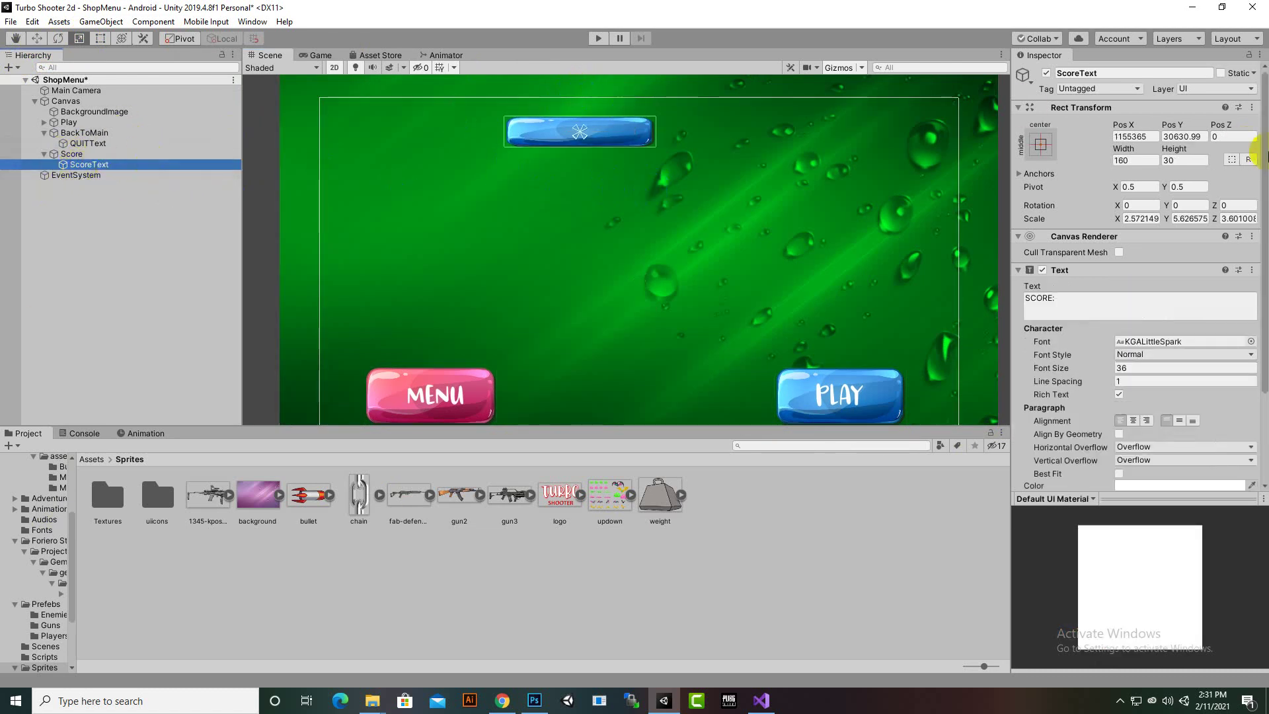
left_click(1132, 137)
type("0")
left_click(1183, 136)
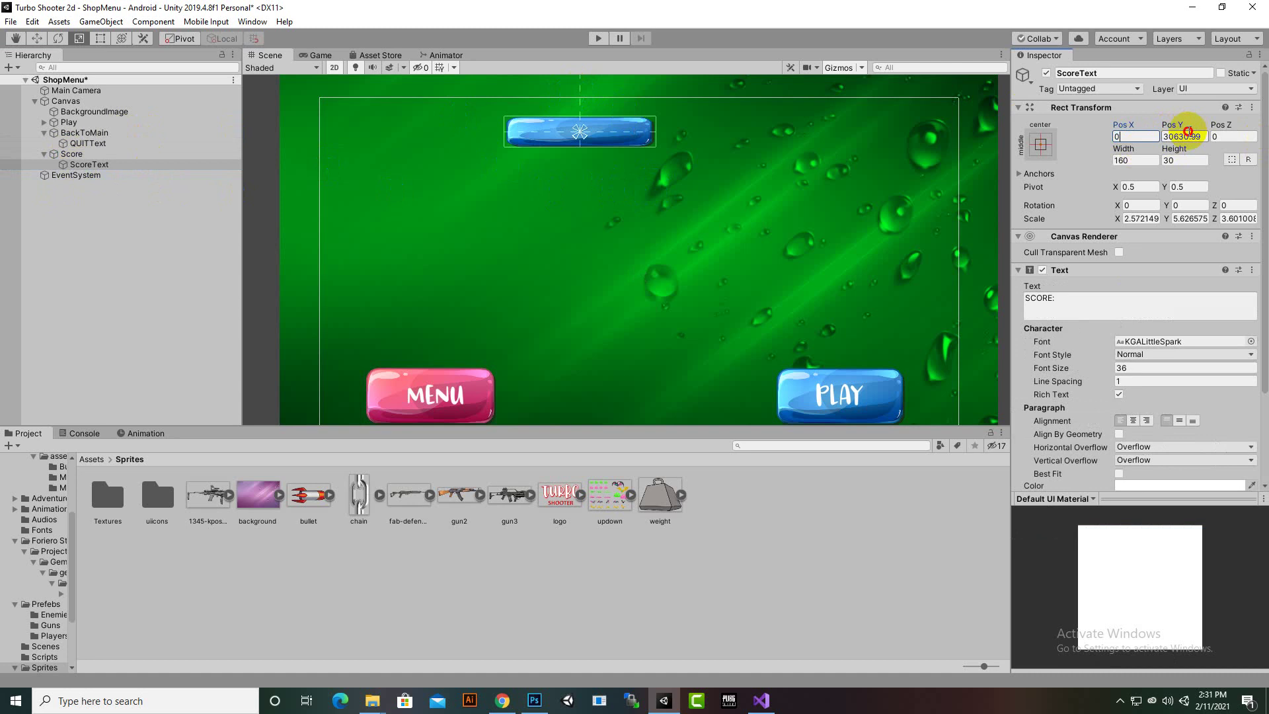
type("0")
- Move ScoreText to about X -3 and duplicate it, placing the copy beside it at about X 270
left_click(37, 39)
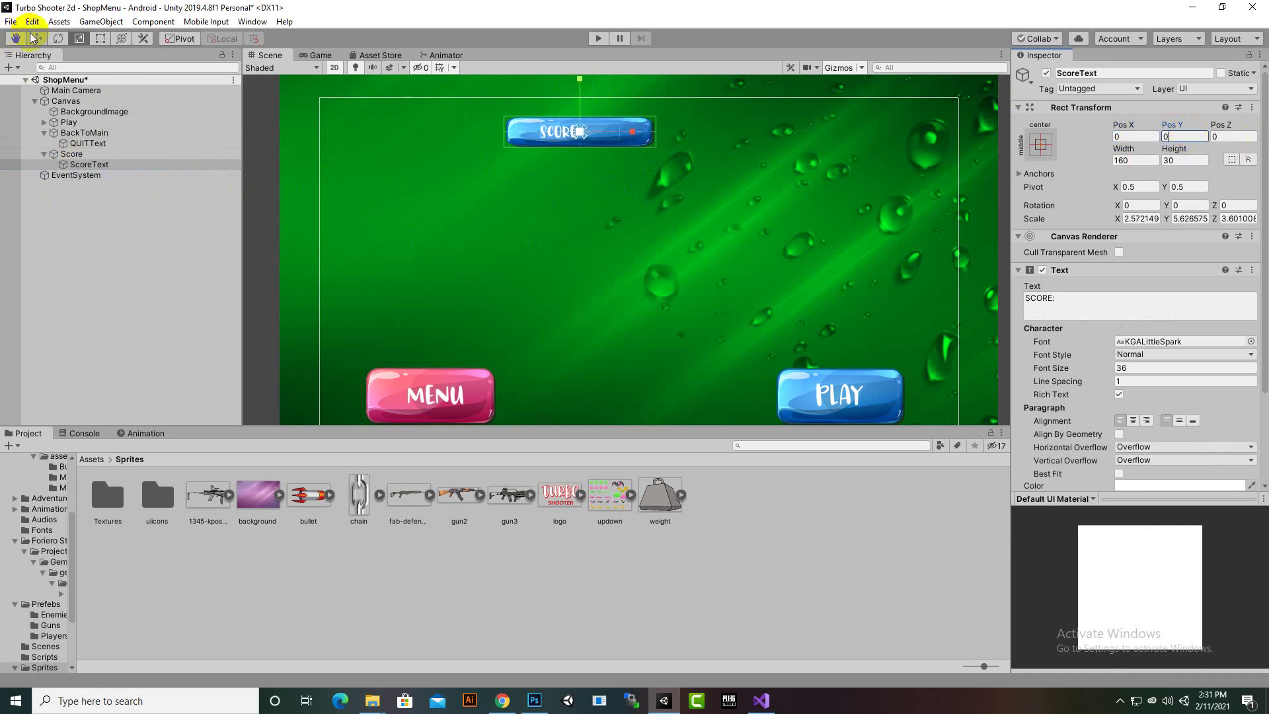
left_click_drag(651, 134, 637, 136)
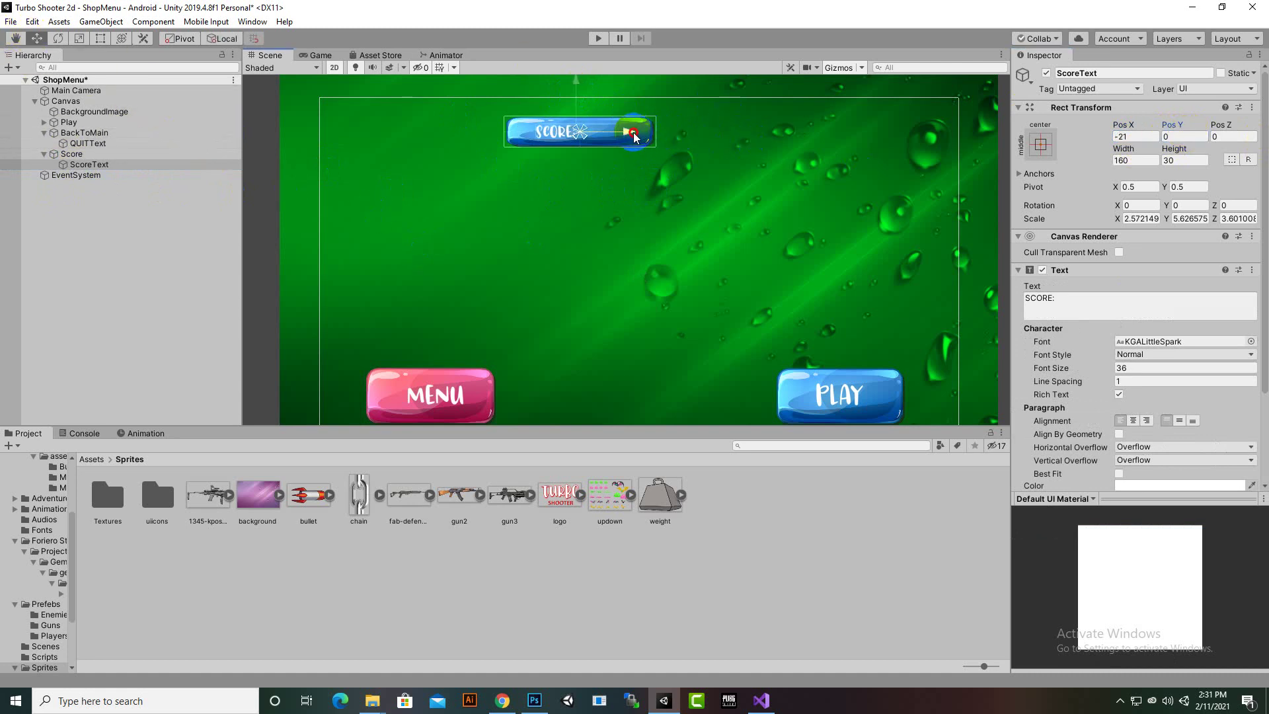
scroll(620, 300, "up", 4)
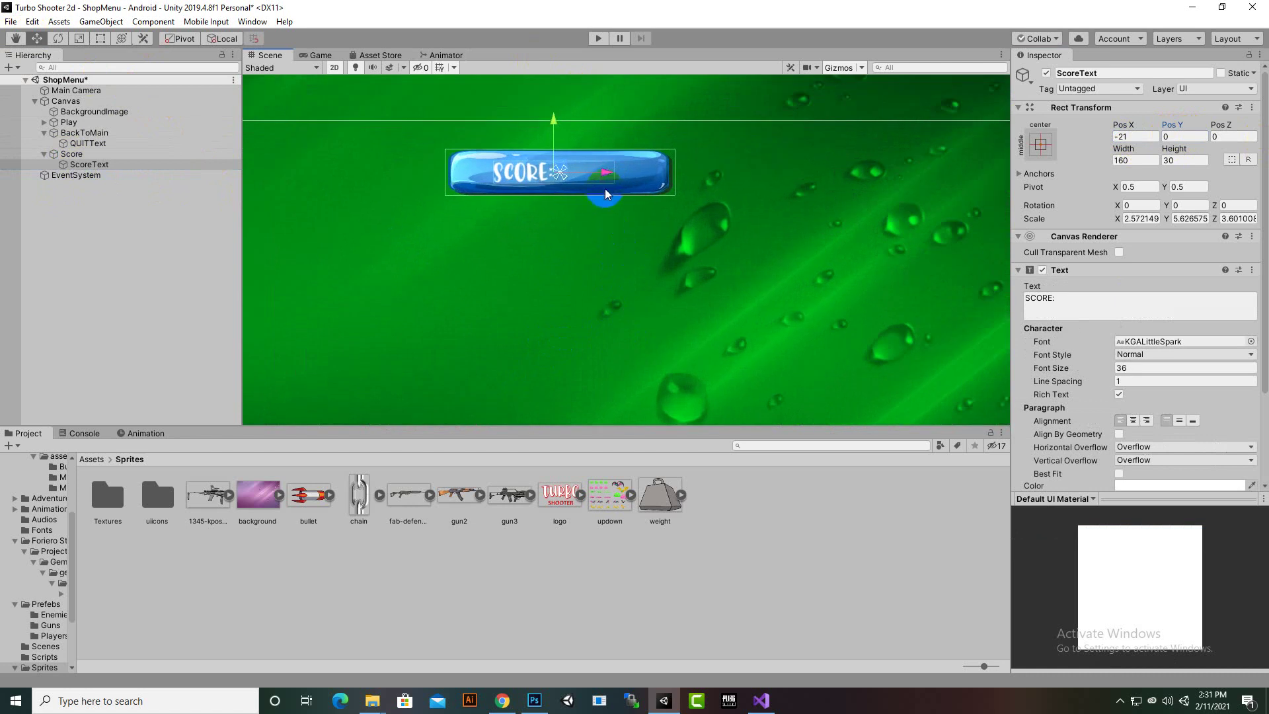
left_click_drag(606, 193, 688, 184)
key("ctrl+d")
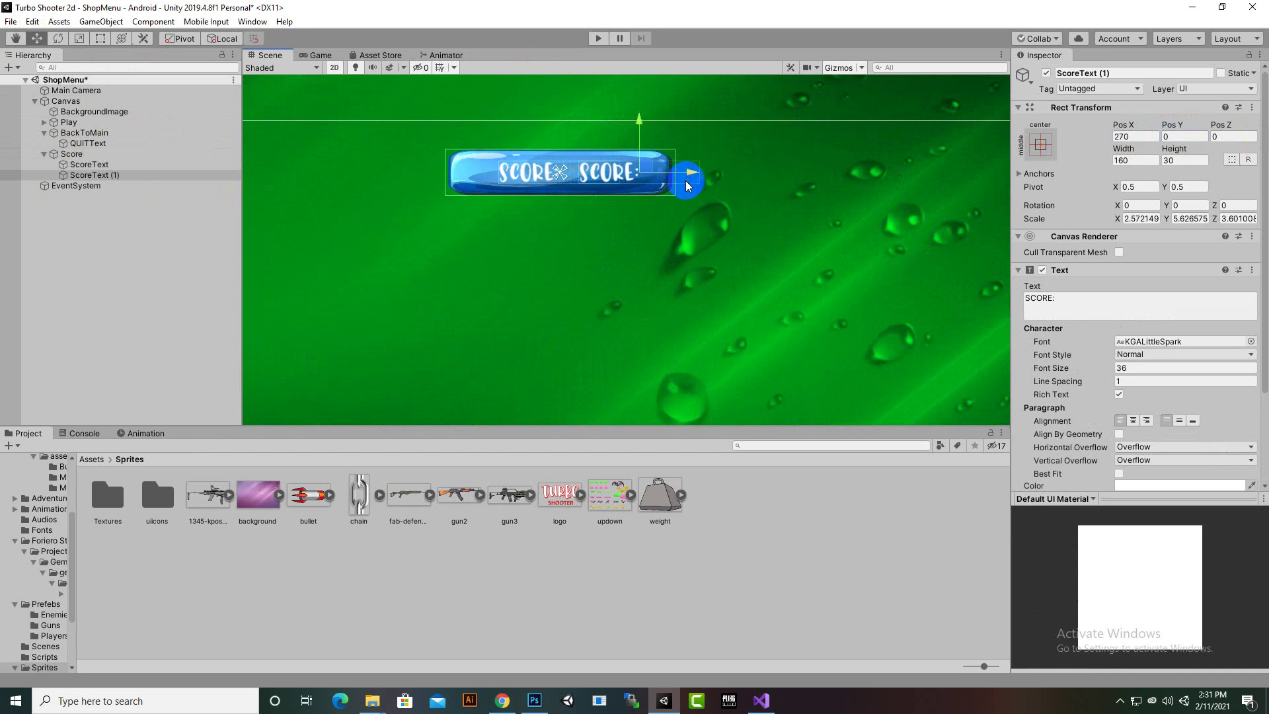
- Set the duplicated text's content to 1000 and rename the object as ScoreText
left_click(1088, 306)
type("000")
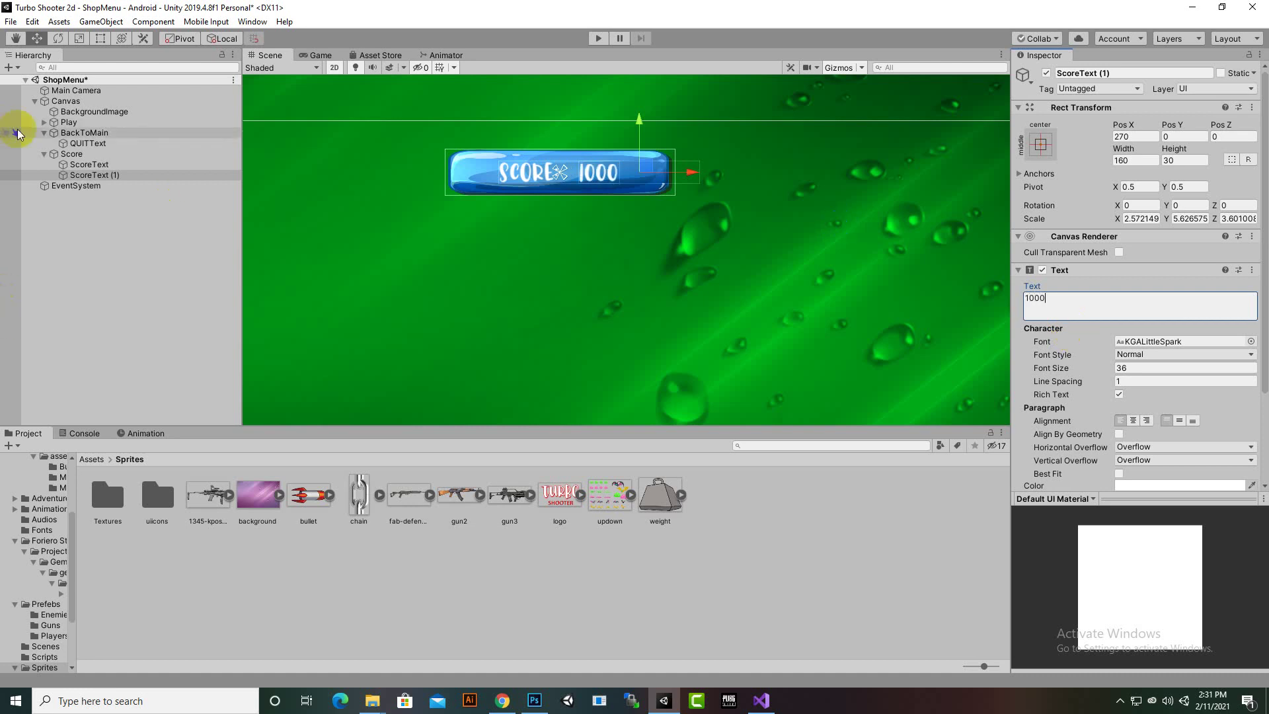
right_click(88, 175)
left_click(125, 215)
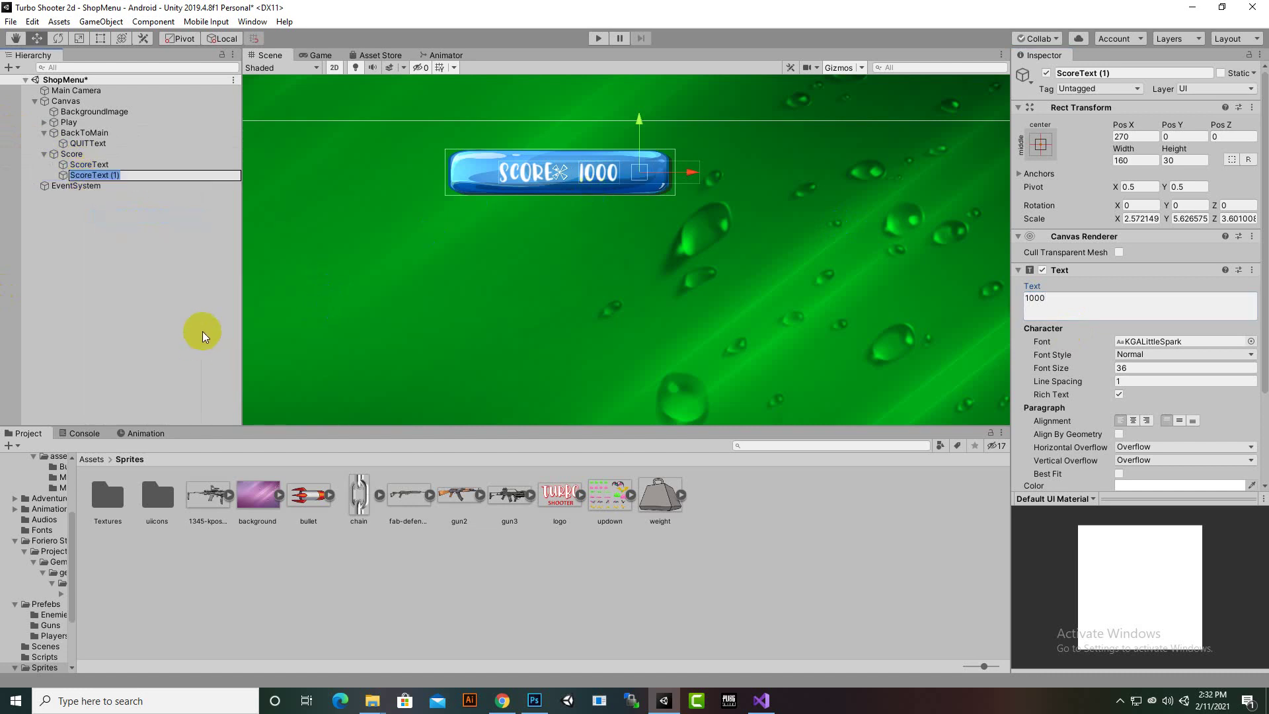
type("ScoreText")
key("Return")
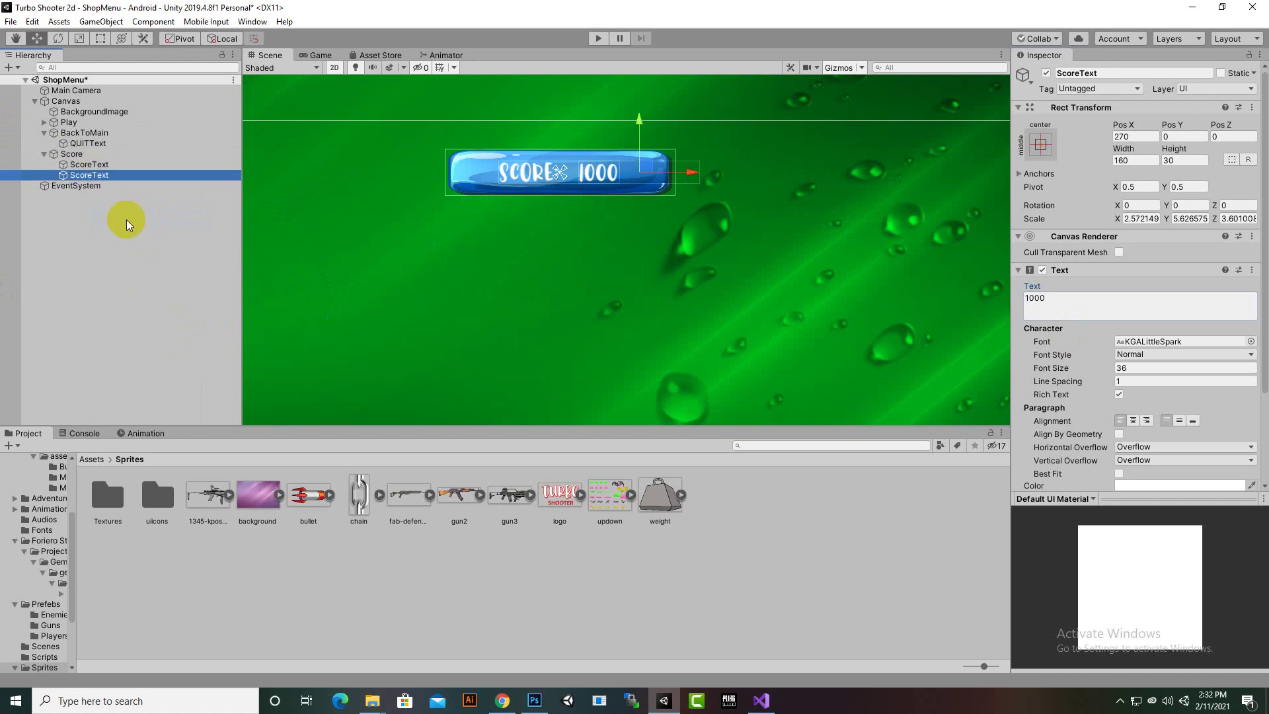
- Rename the original text object containing "SCORE:" as ScoreTextTitle
left_click(119, 165)
right_click(116, 165)
left_click(122, 209)
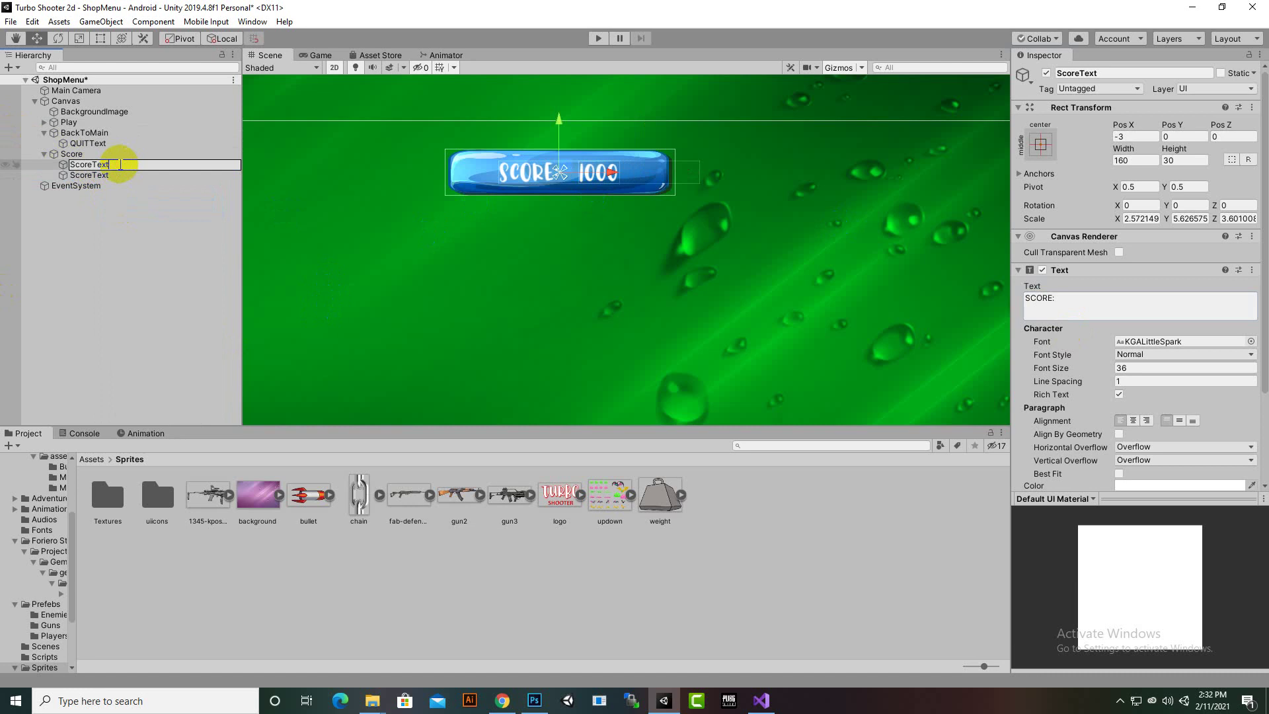
type("Title")
key("Return")
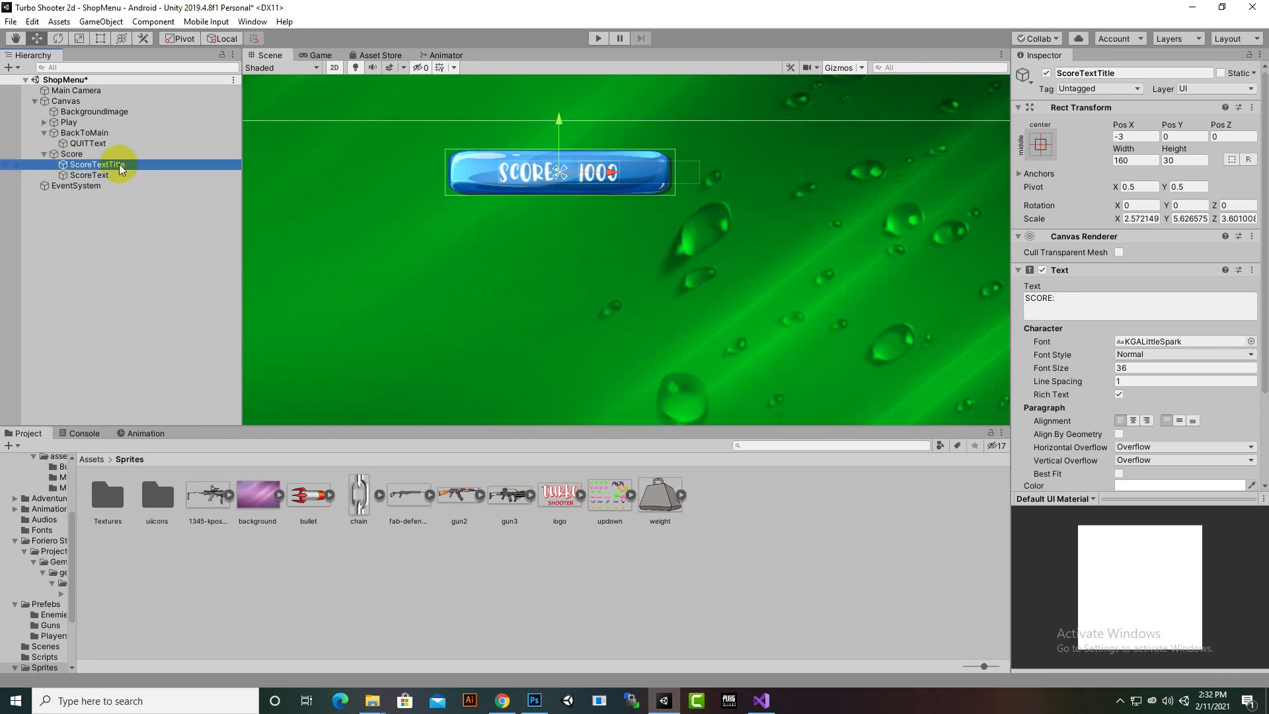
left_click(98, 176)
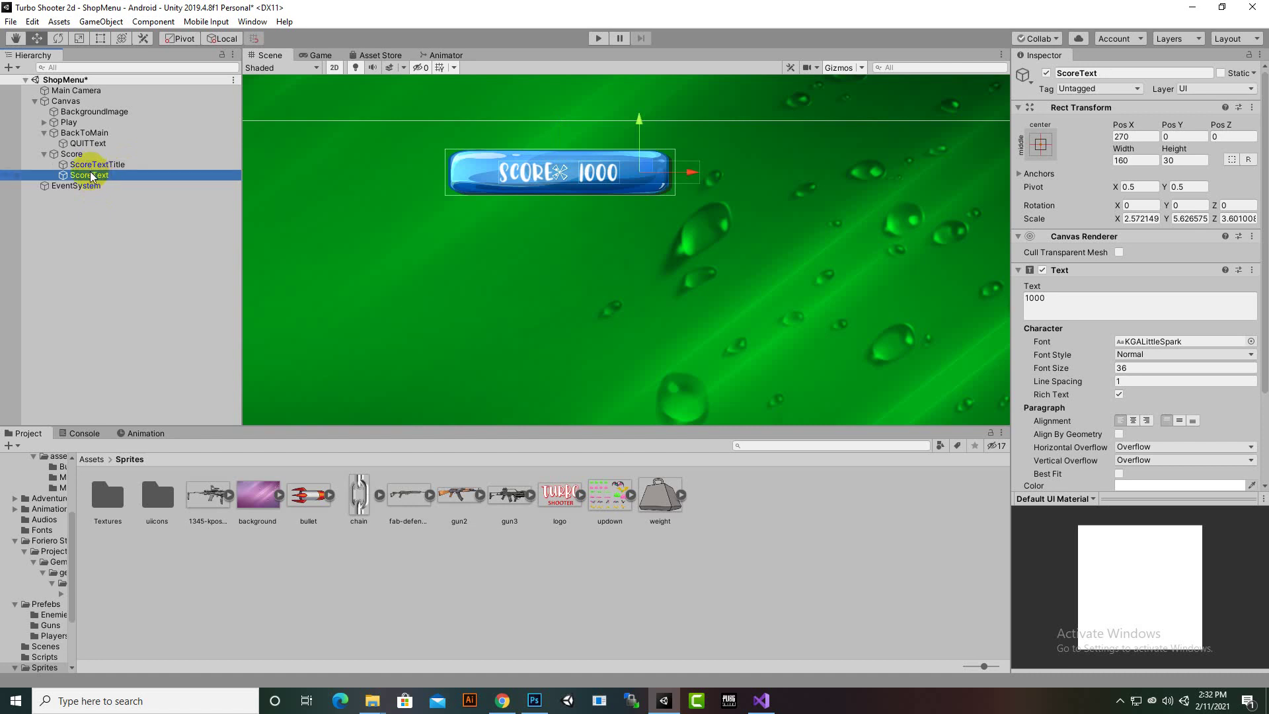
- Duplicate the Score object with its texts and rename the copy as Coins
left_click(44, 154)
left_click(53, 154)
scroll(396, 163, "down", 3)
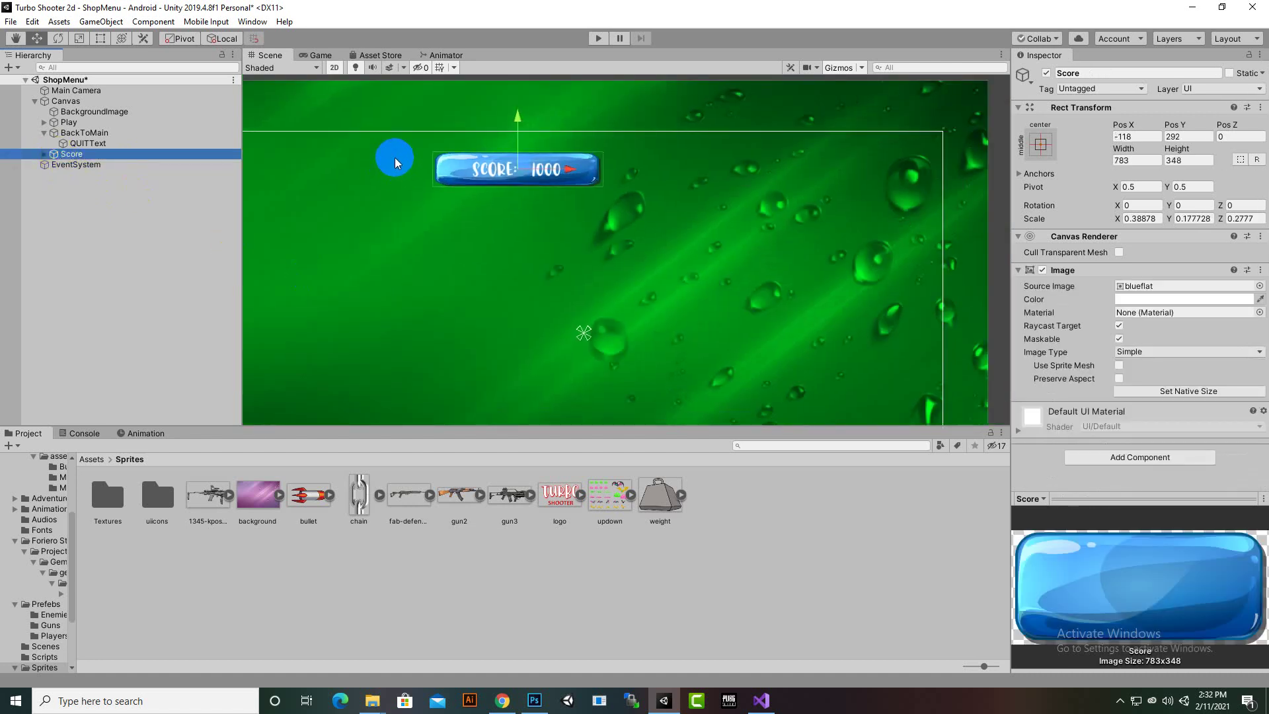
middle_click_drag(453, 264, 481, 264)
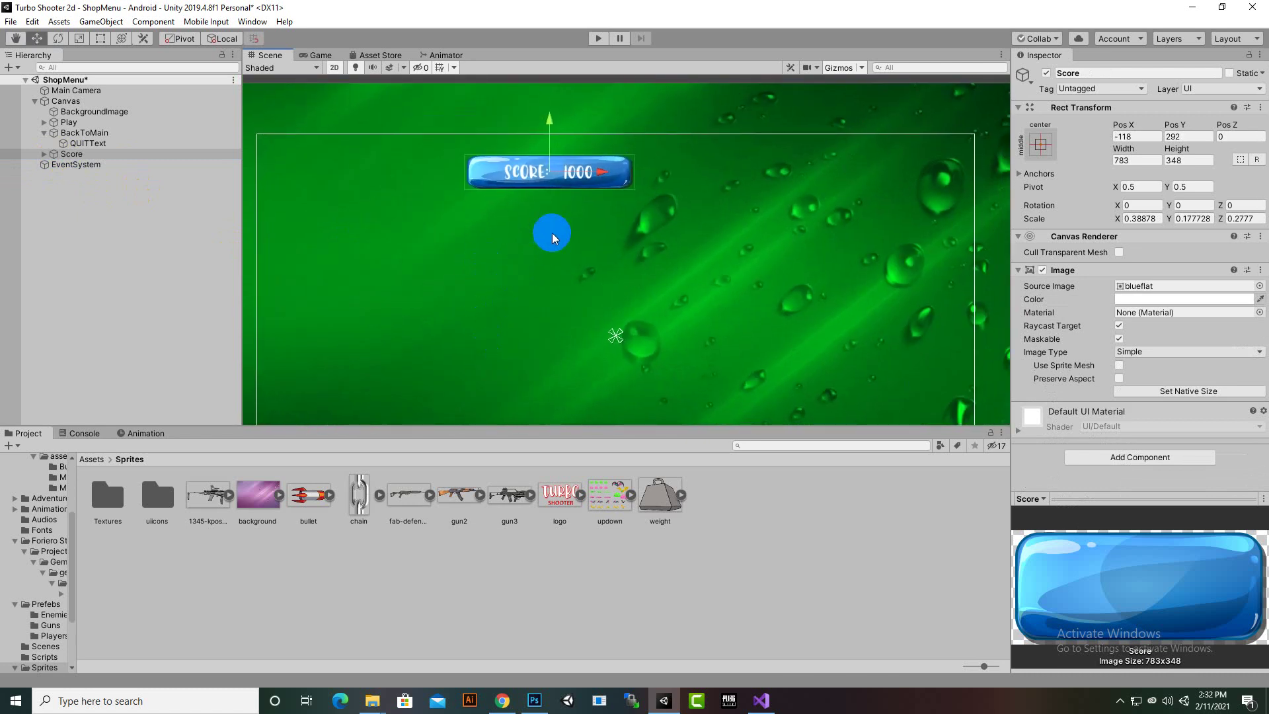
key("ctrl+d")
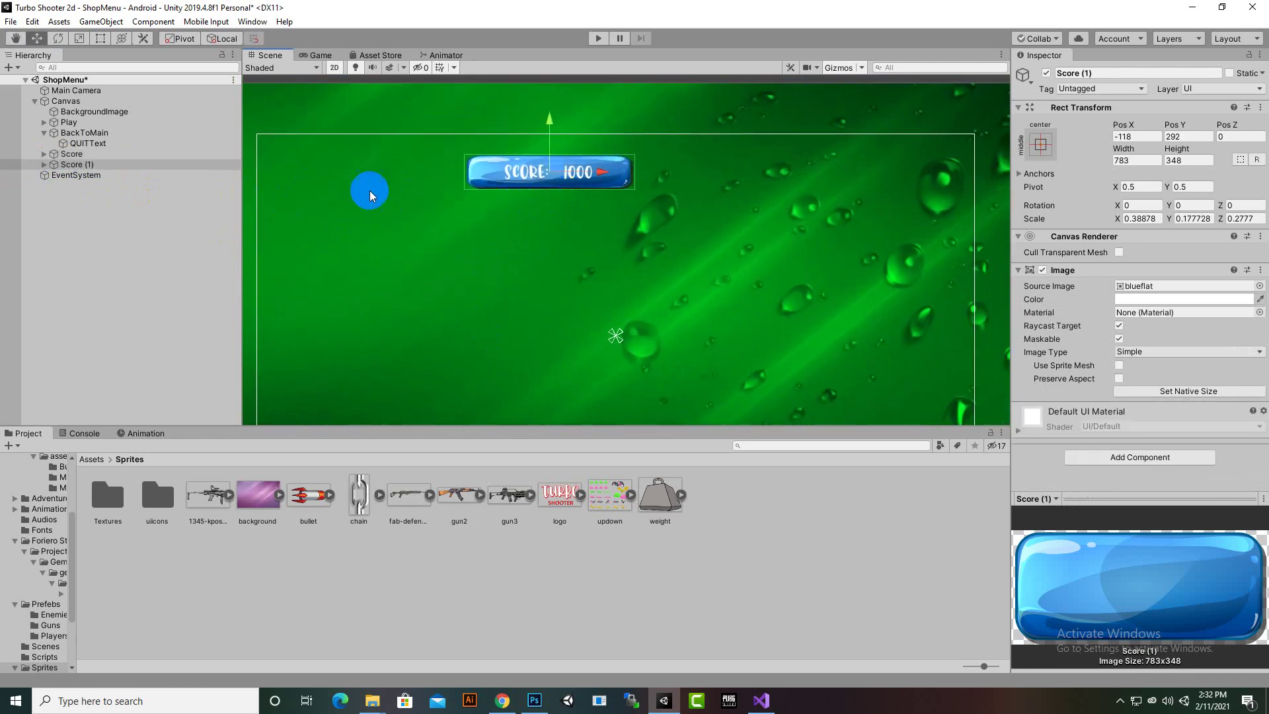
left_click(75, 166)
right_click(75, 167)
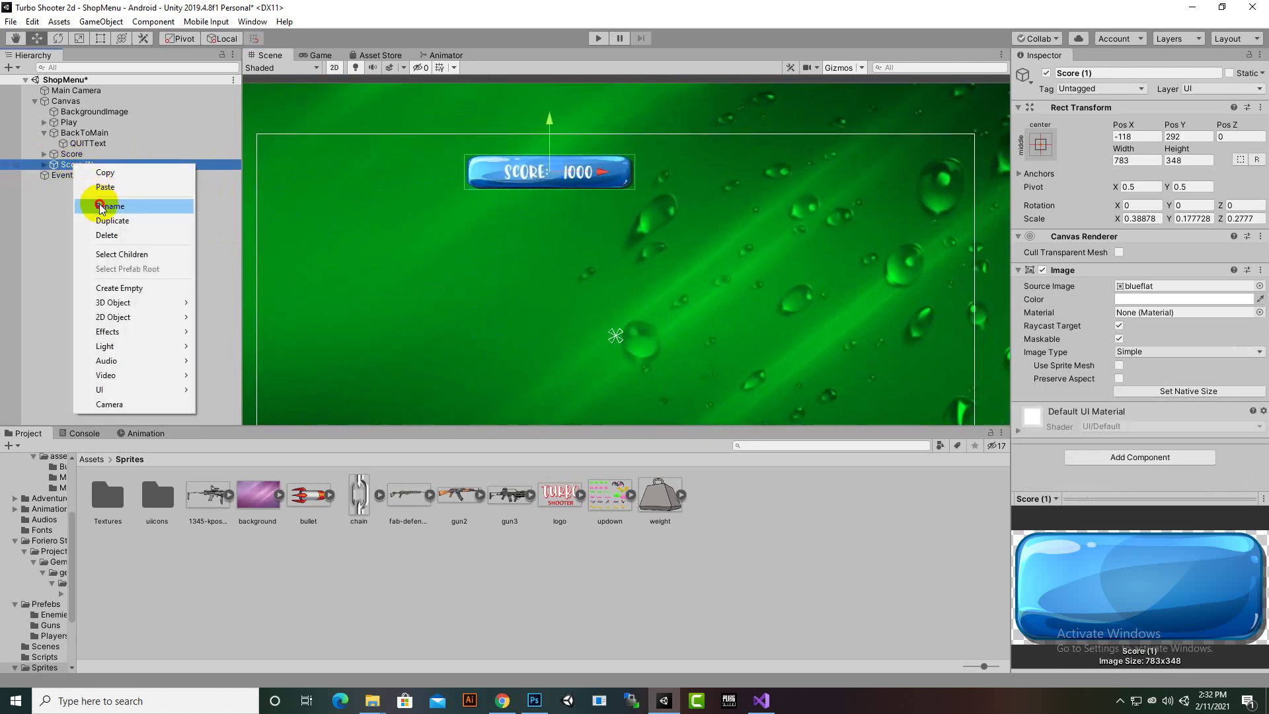
left_click(105, 204)
type("Coins")
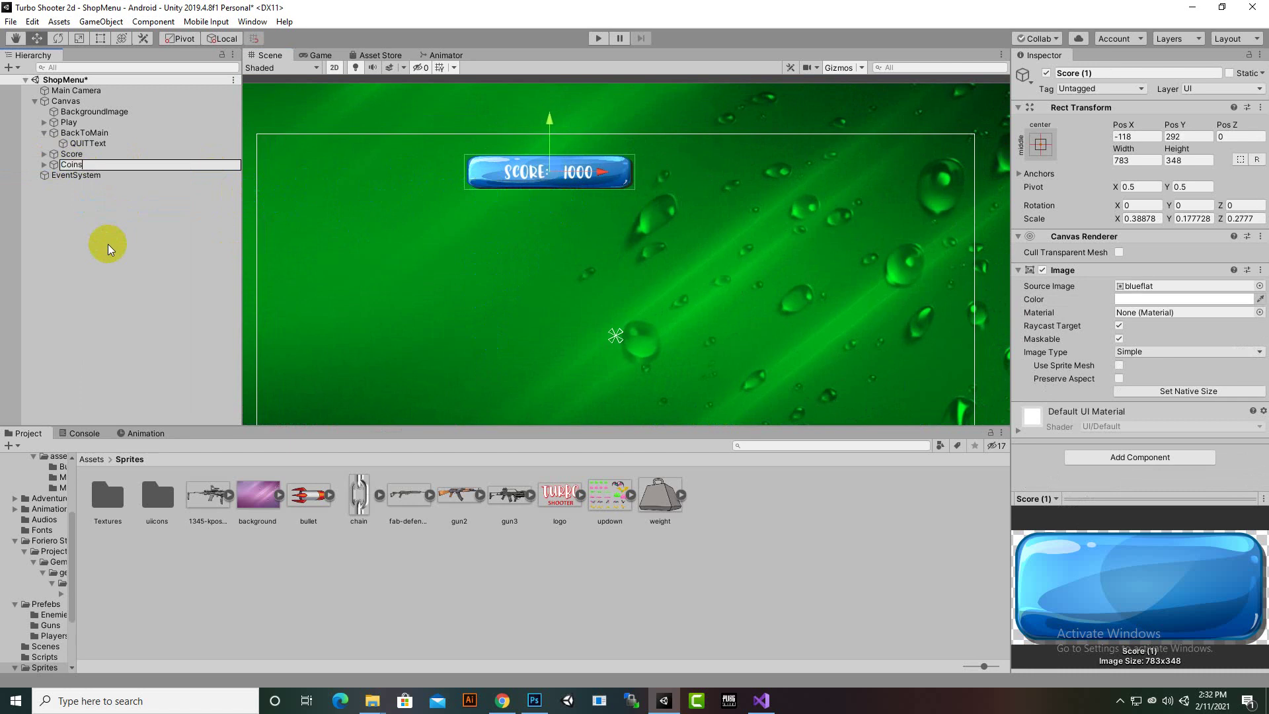
key("Return")
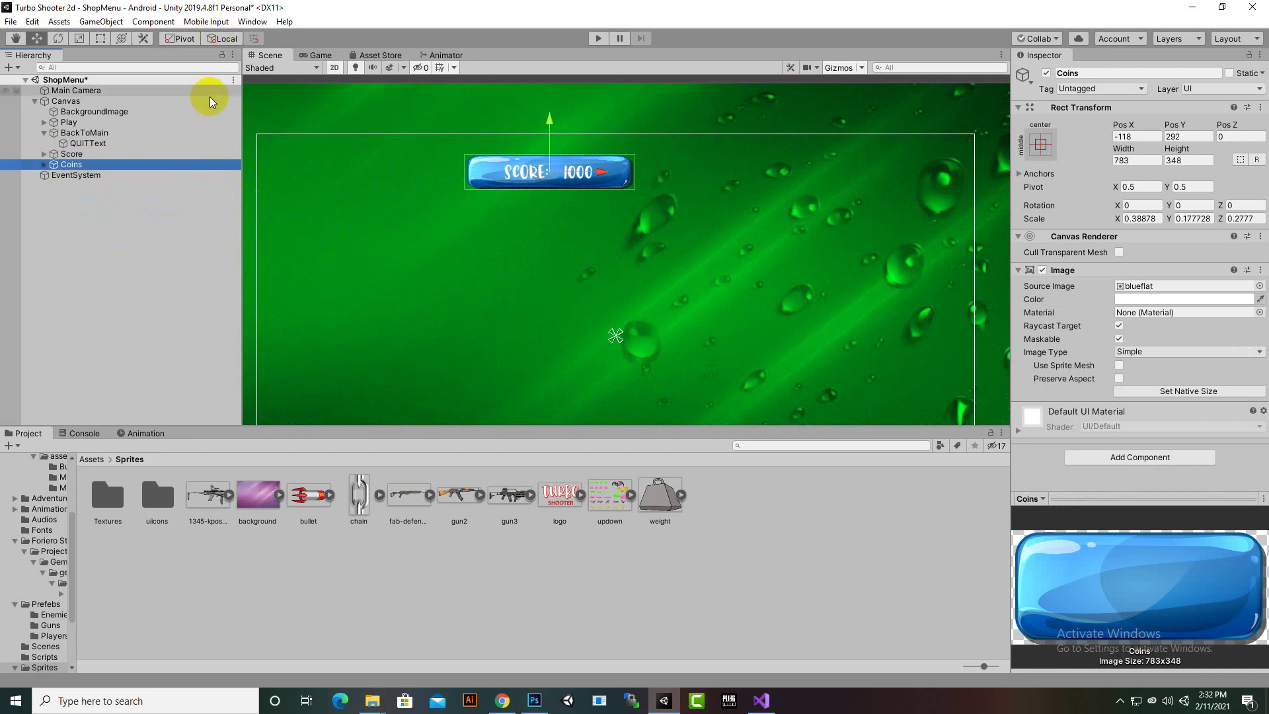
- Move the Coins object horizontally to about X 237, to the right of the score display
left_click(612, 175)
left_click_drag(613, 175, 803, 193)
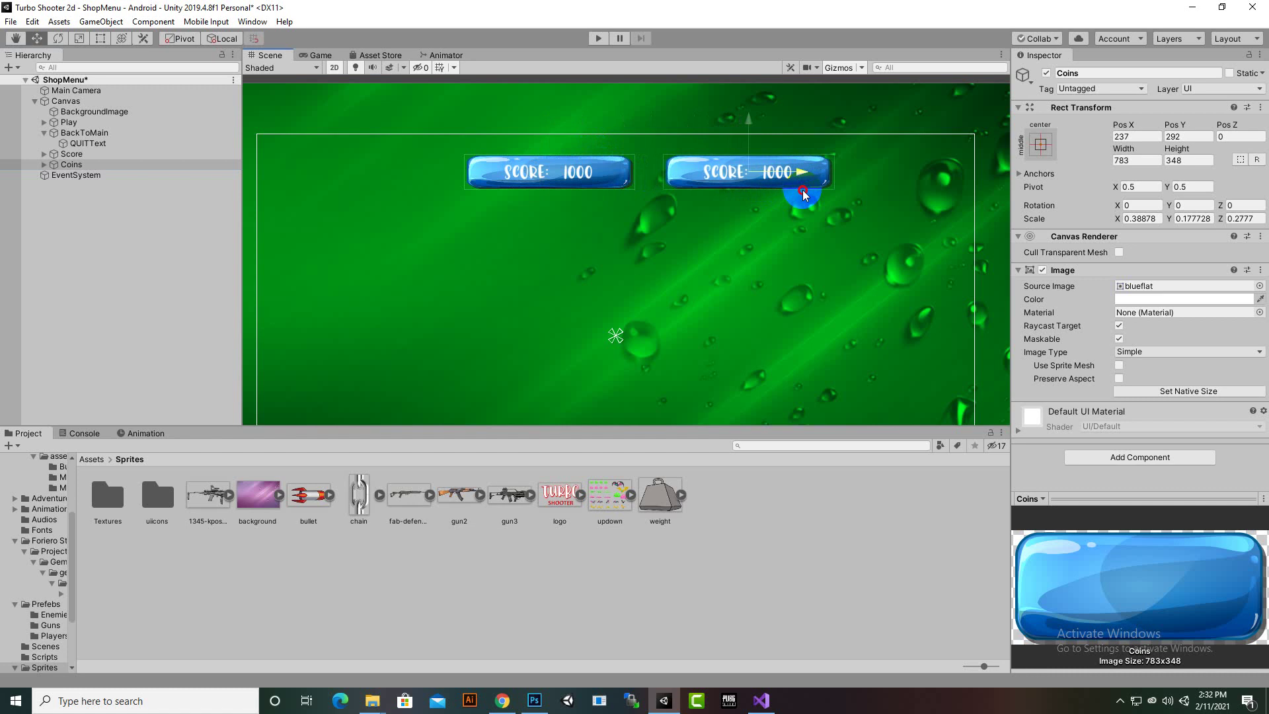
scroll(669, 239, "down", 3)
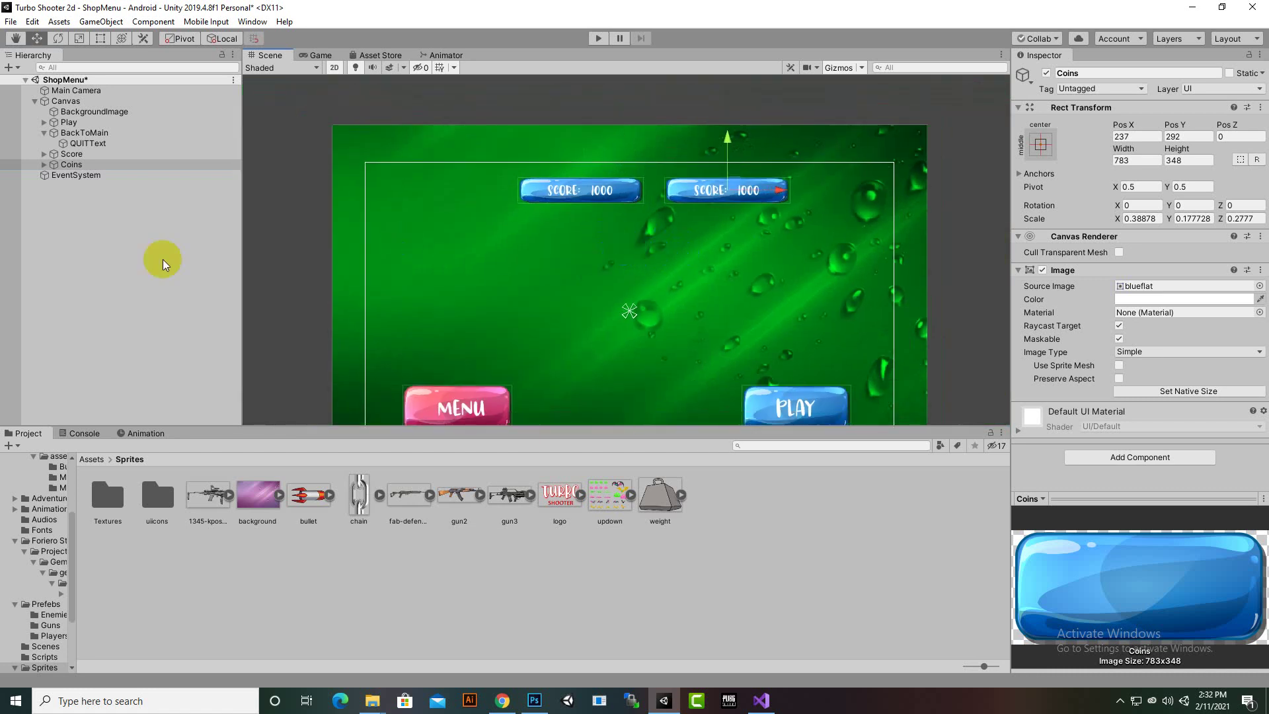
- Reposition the two displays horizontally, moving Score to about X -161 and Coins to about X 219
left_click(81, 144)
left_click(71, 154)
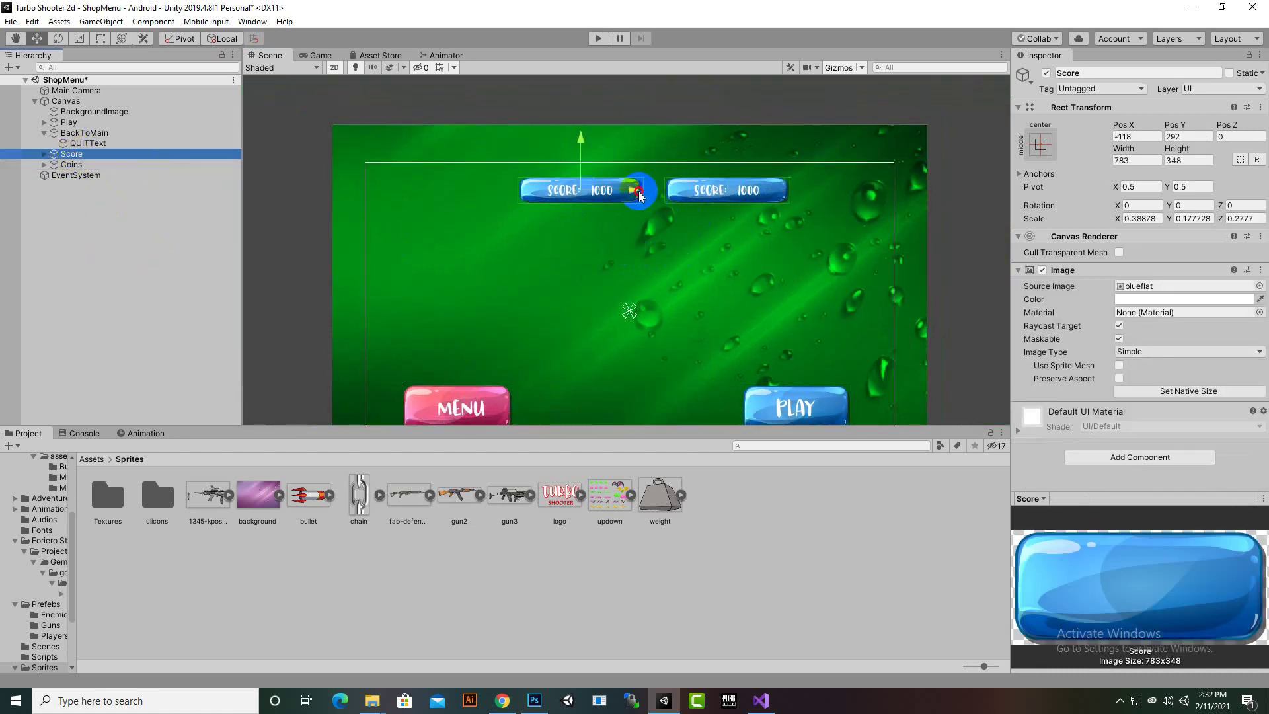
left_click_drag(638, 190, 619, 193)
scroll(625, 198, "down", 1)
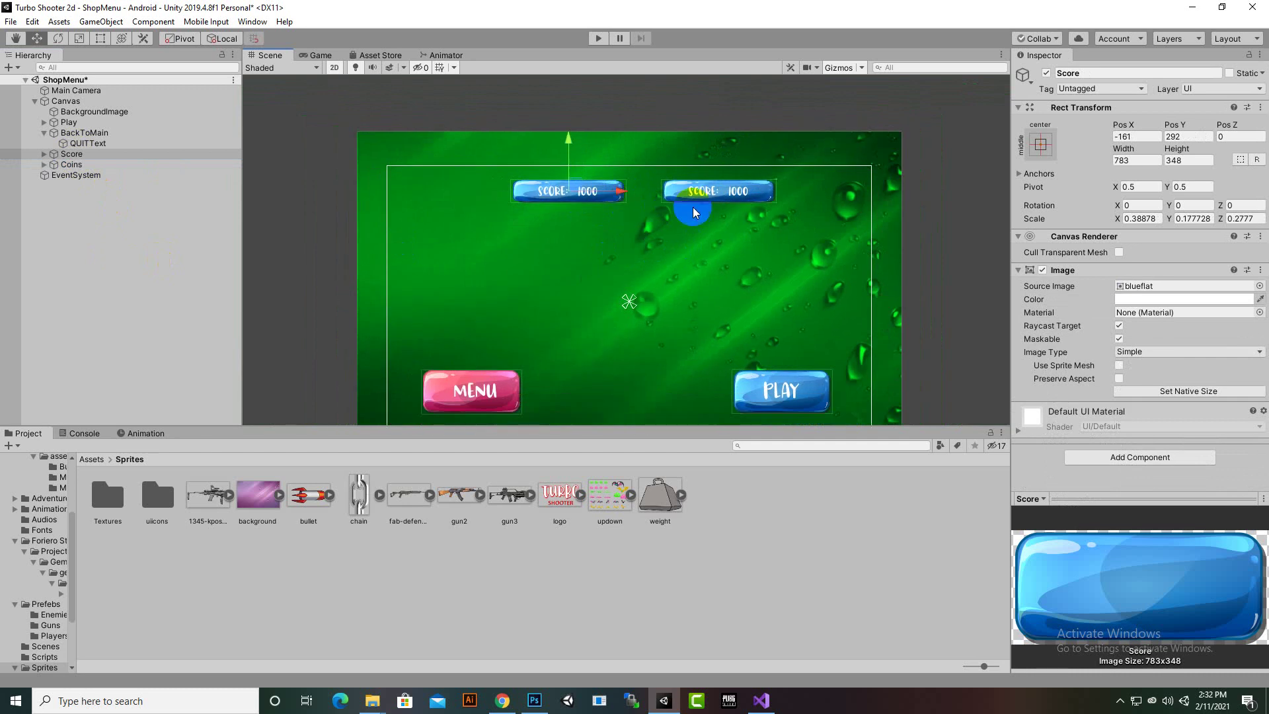
left_click(104, 163)
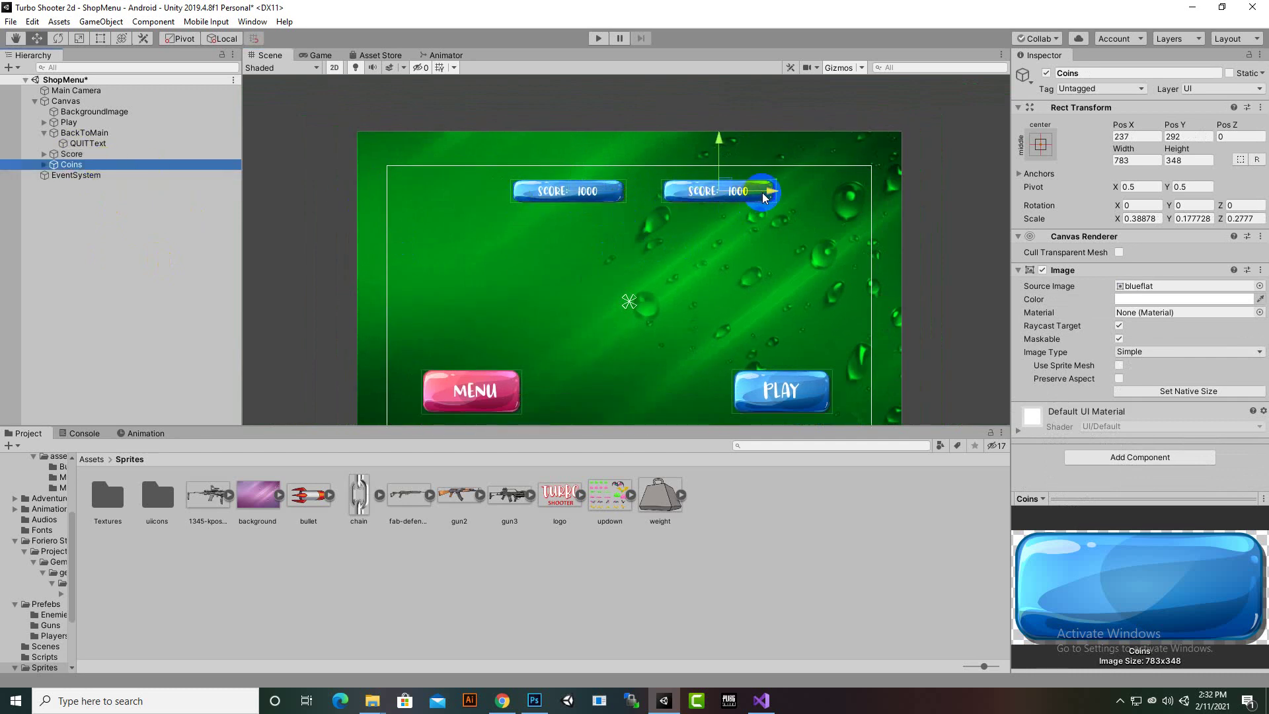
left_click_drag(757, 192, 762, 195)
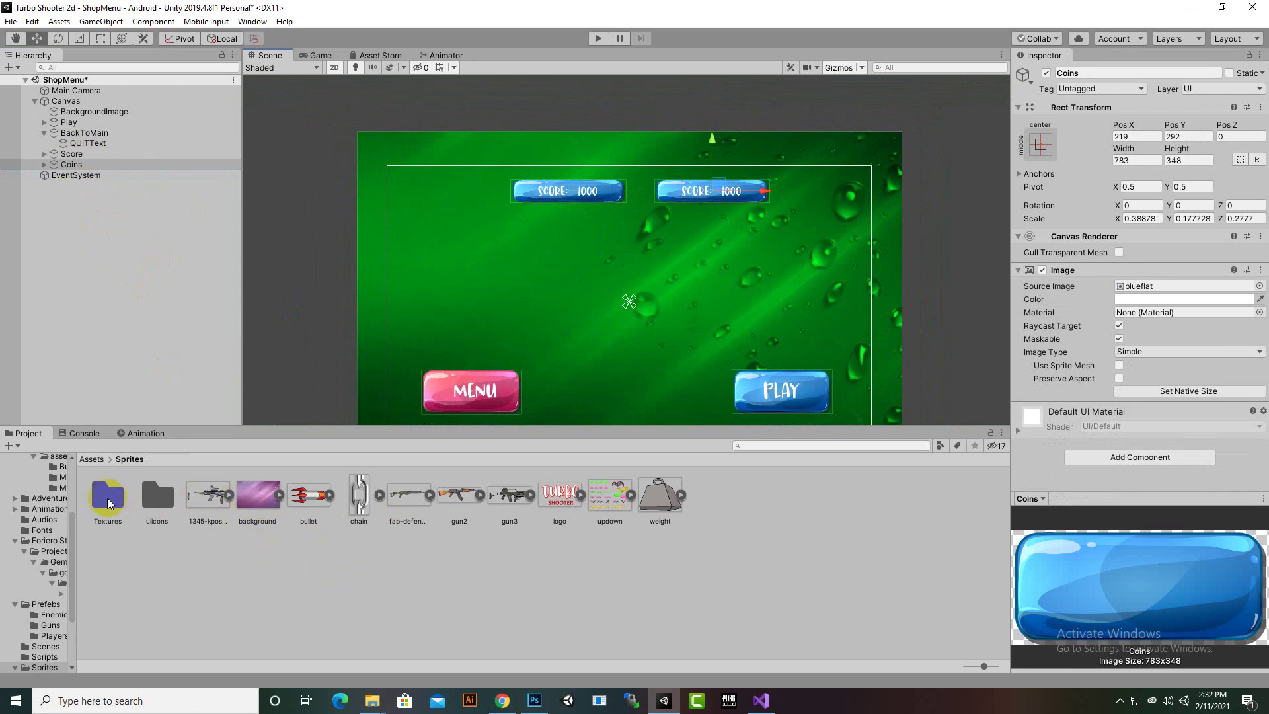
- Set the Coins object's source image to the orangeflat sprite from gameuibutton/flat and delete the stray orangeflat child object
double_click(149, 502)
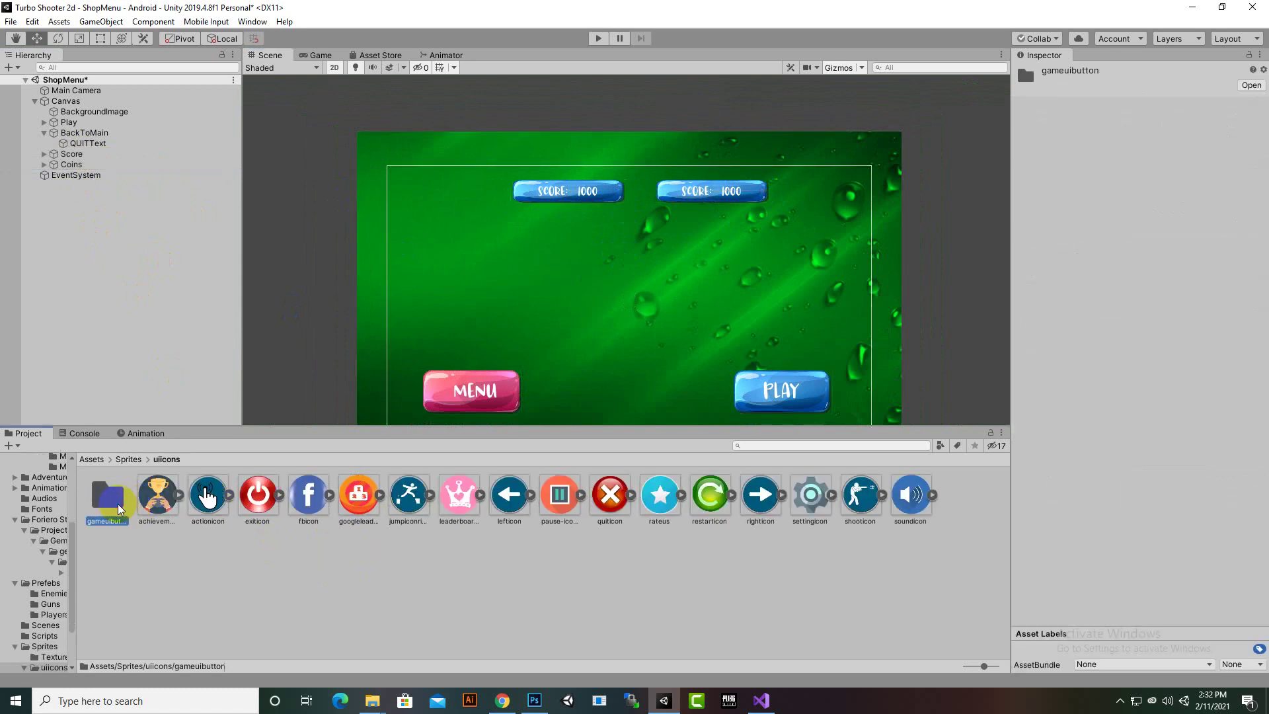
double_click(117, 504)
left_click(157, 502)
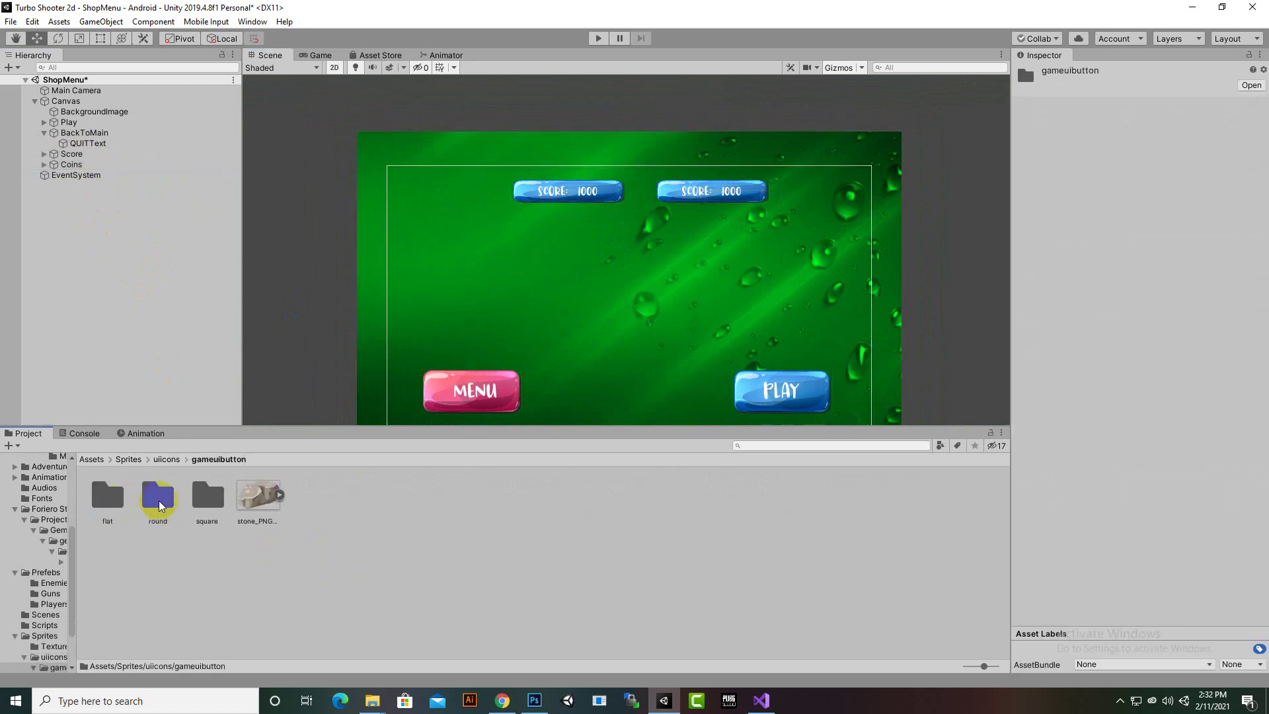
double_click(121, 504)
left_click_drag(209, 504, 70, 167)
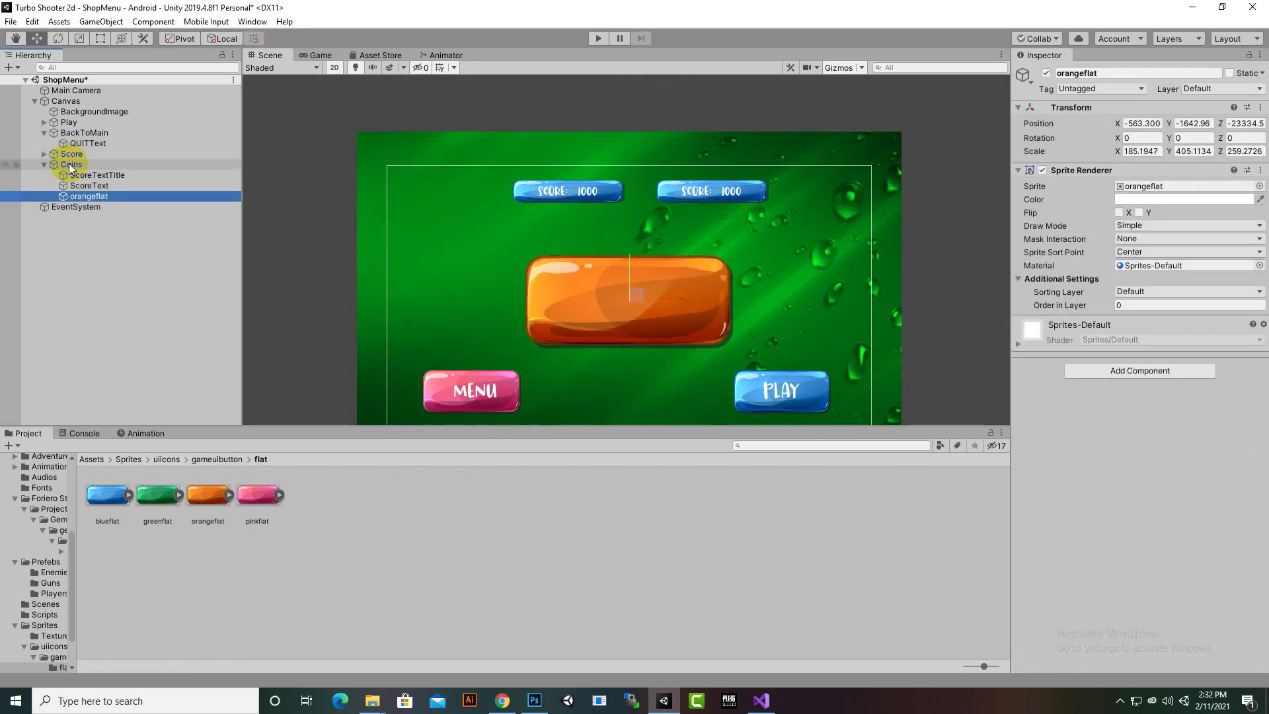
left_click(71, 164)
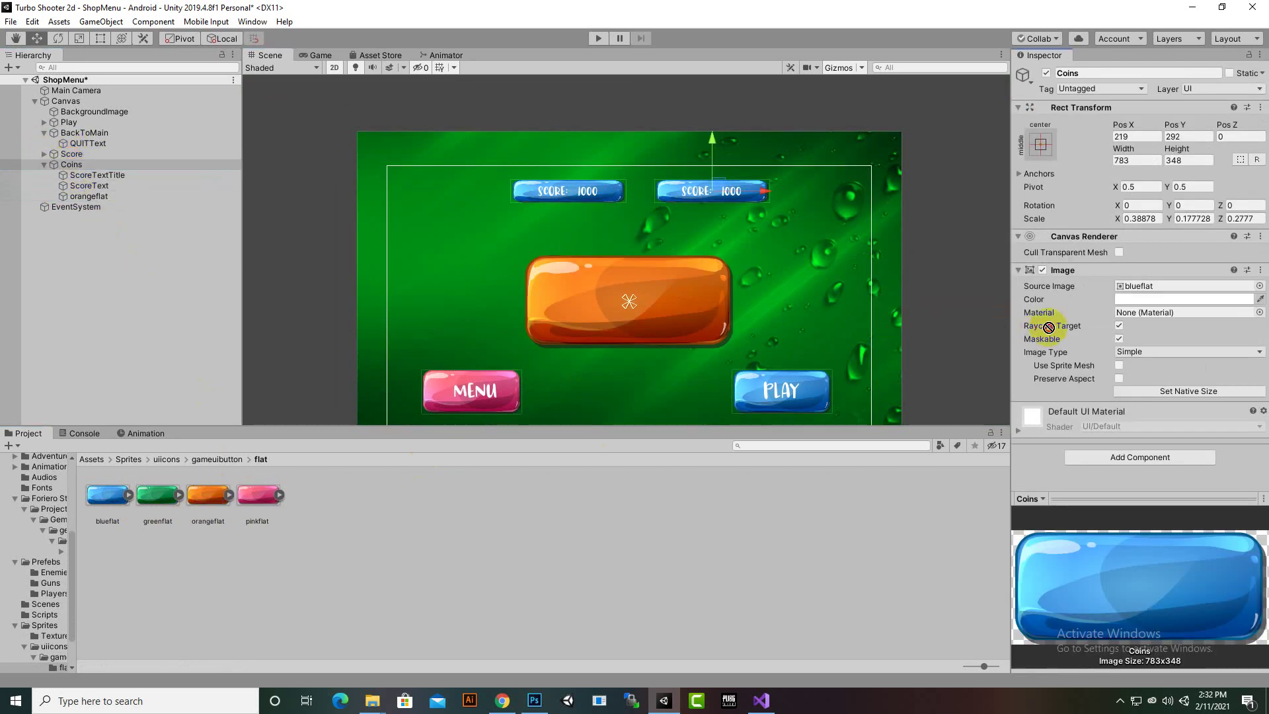
left_click_drag(1049, 327, 1130, 285)
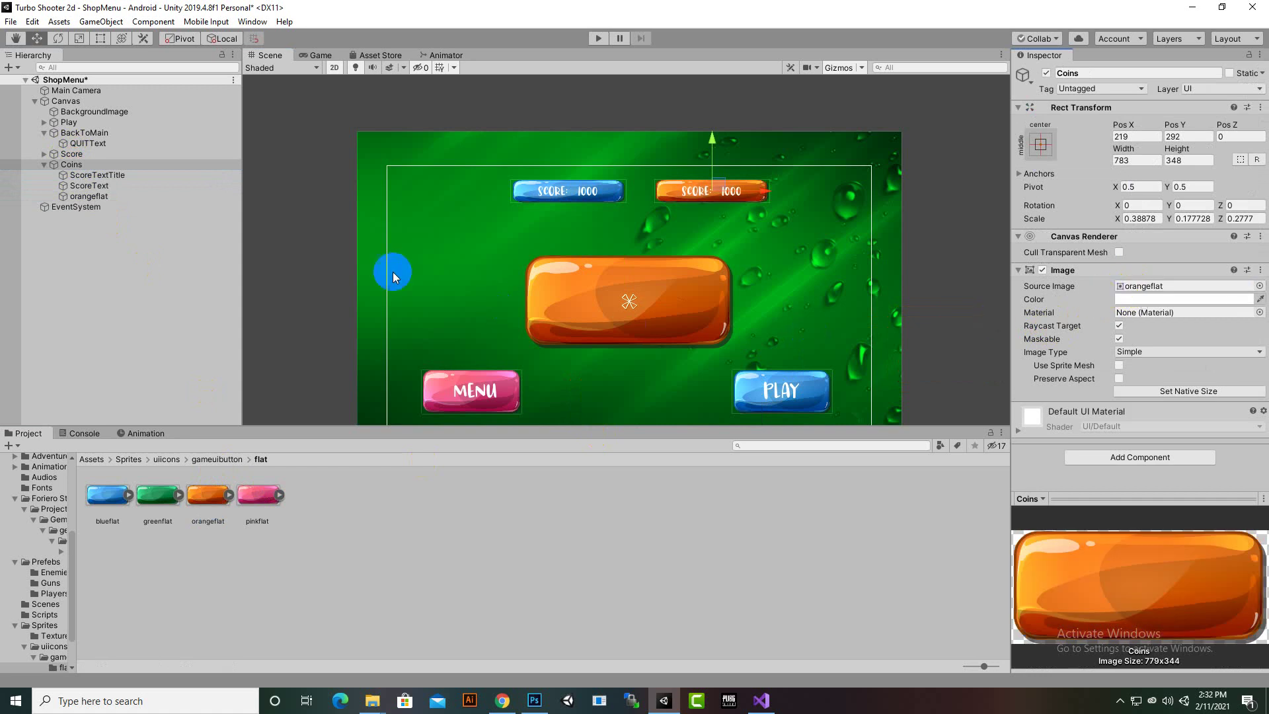
left_click(109, 197)
key("Delete")
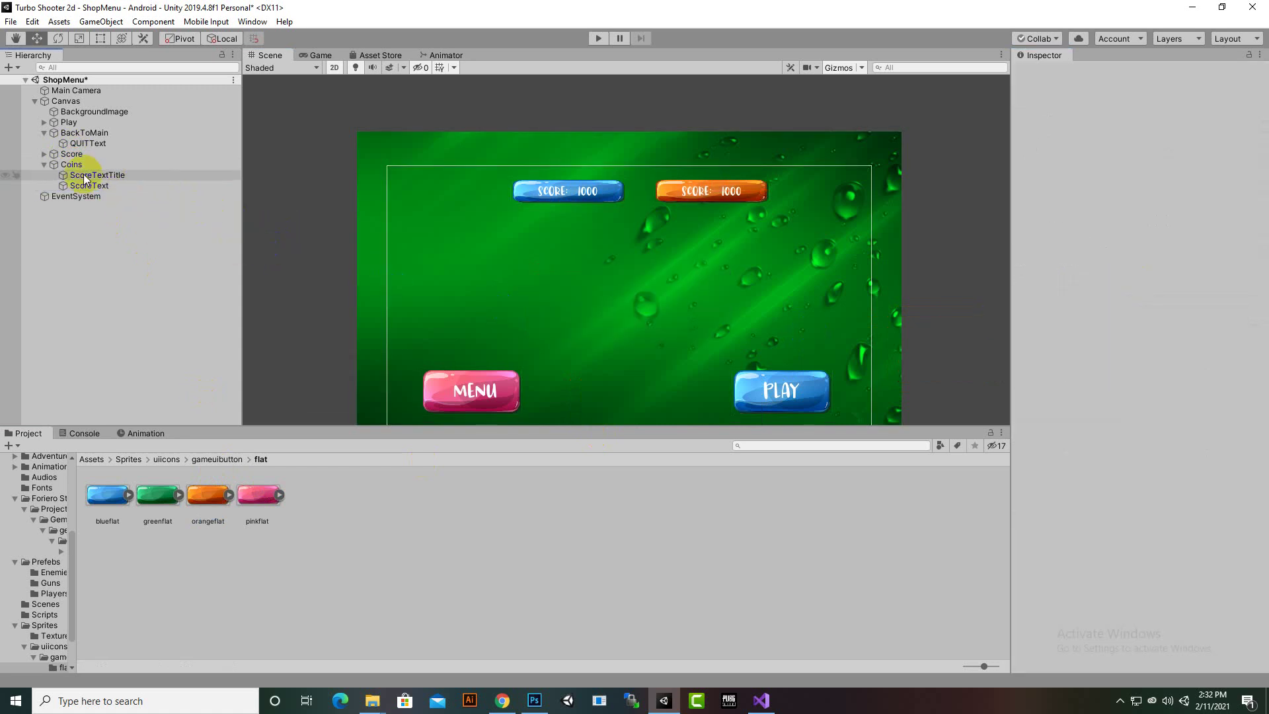
- Rename the ScoreTextTitle object under Coins as CoinsTextTitle
left_click(72, 165)
scroll(724, 201, "up", 5)
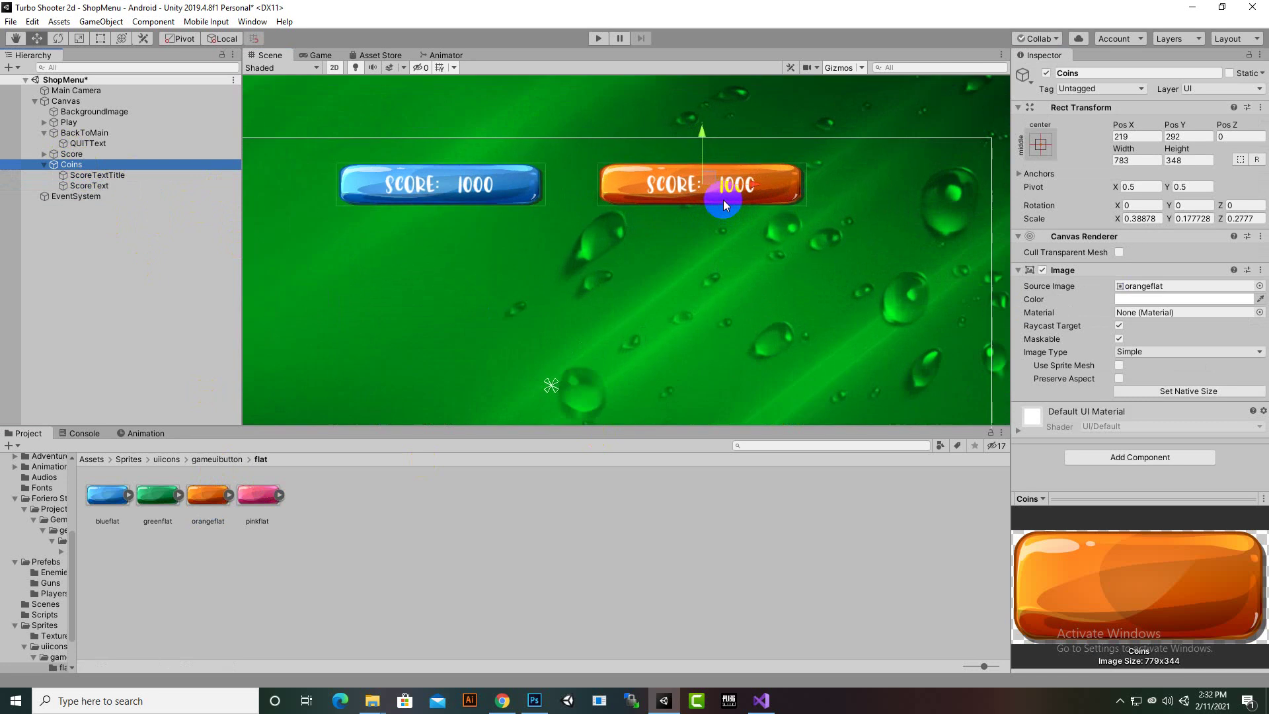
left_click(74, 175)
right_click(73, 176)
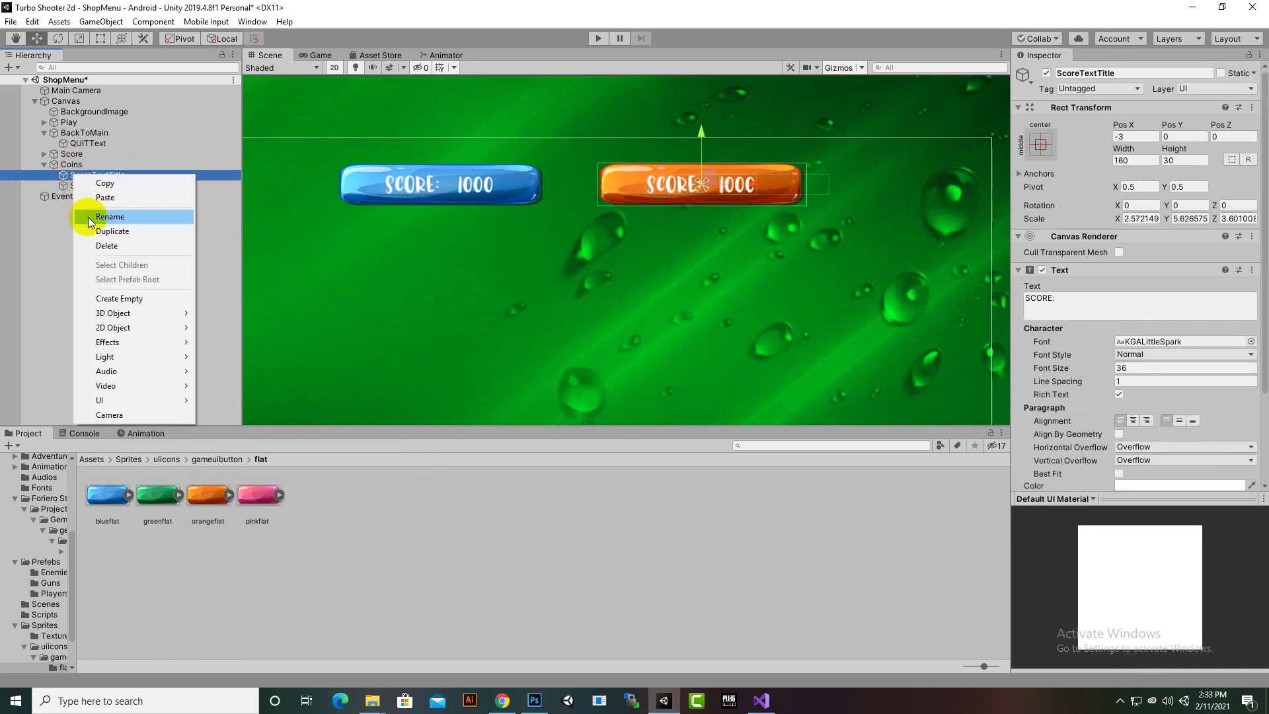
left_click(110, 217)
left_click(93, 175)
key("BackSpace")
key("BackSpace")
key("BackSpace")
key("BackSpace")
key("BackSpace")
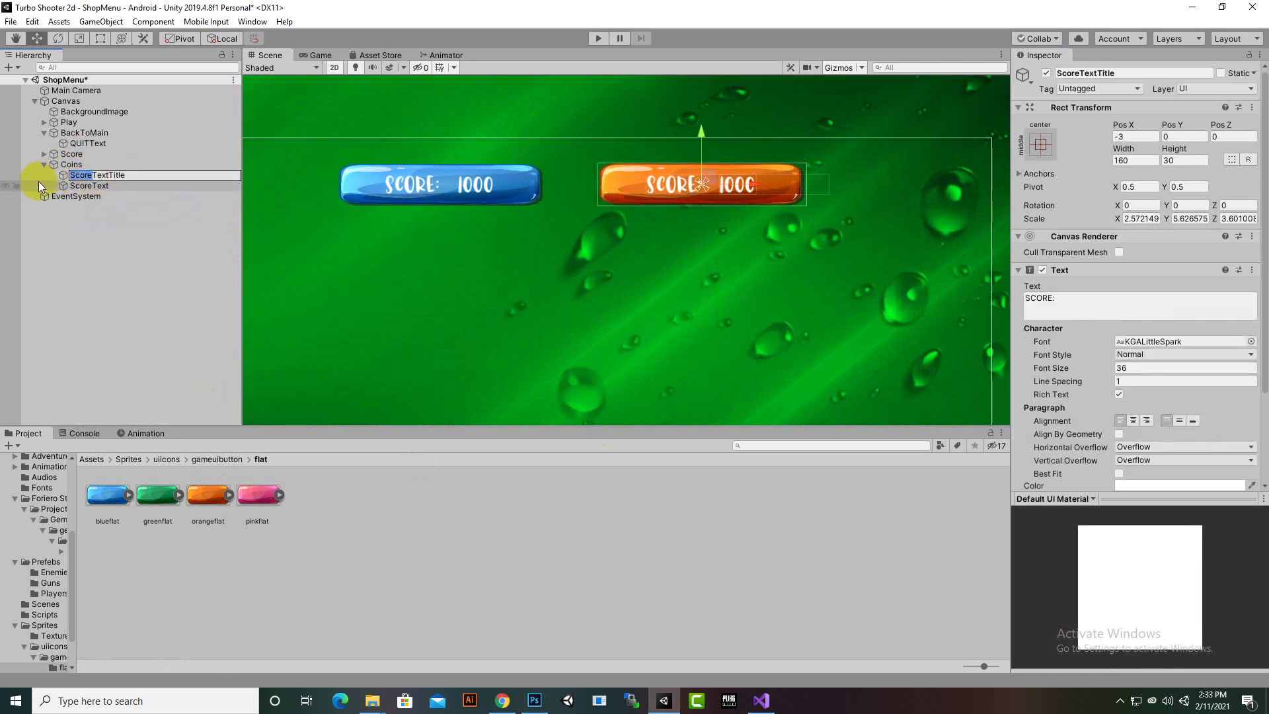
type("Coins")
key("Return")
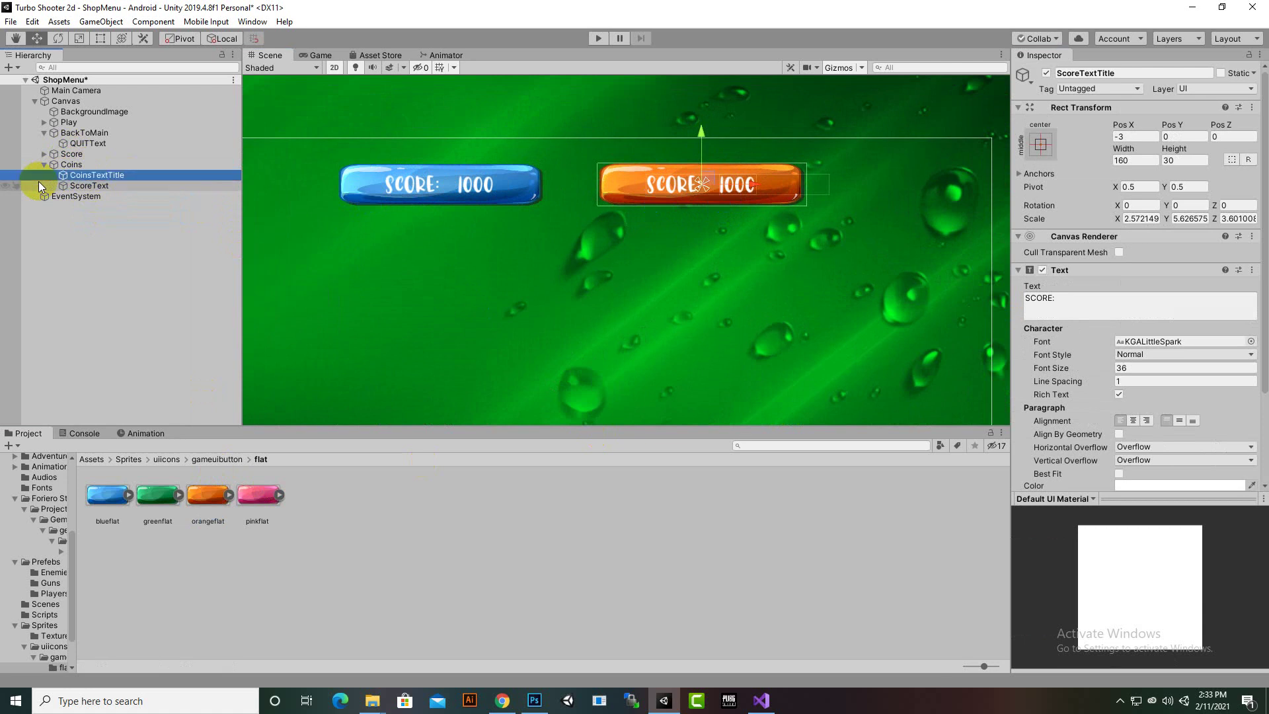
- Rename the ScoreText object under Coins as CoinsText
left_click(76, 185)
right_click(76, 187)
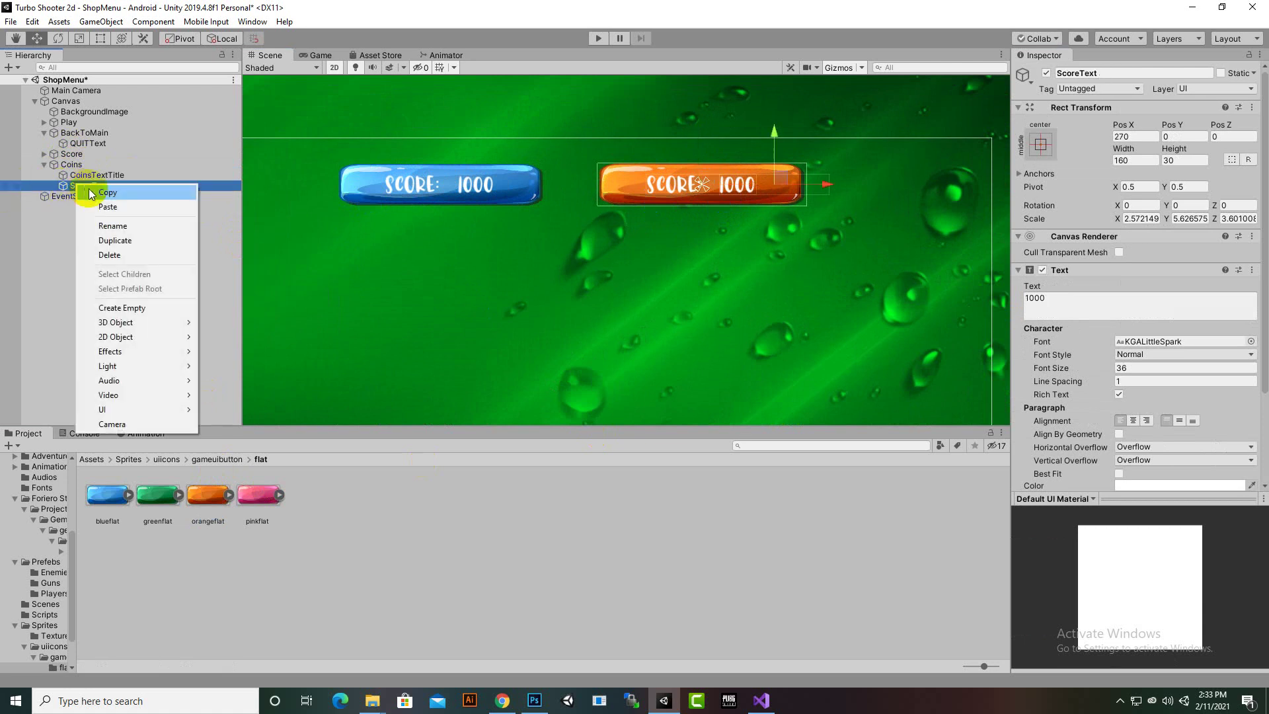
left_click(113, 227)
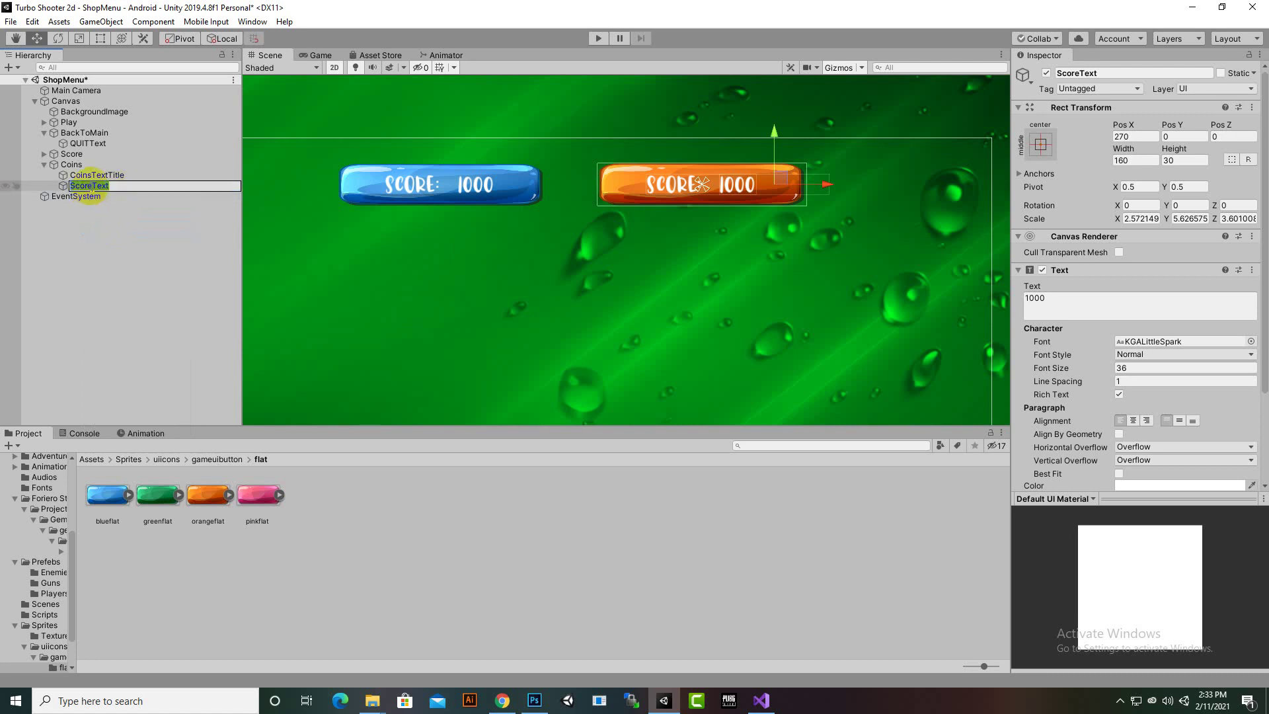
left_click_drag(74, 188, 55, 199)
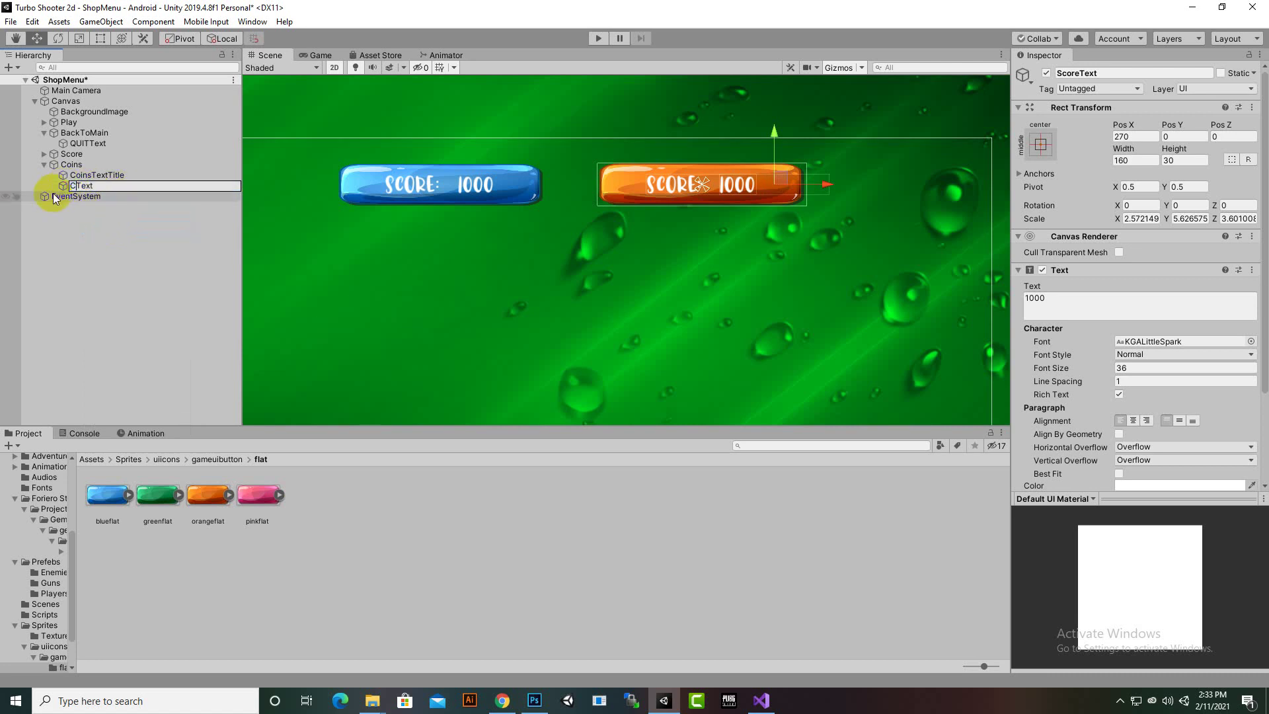
type("Coins")
key("Return")
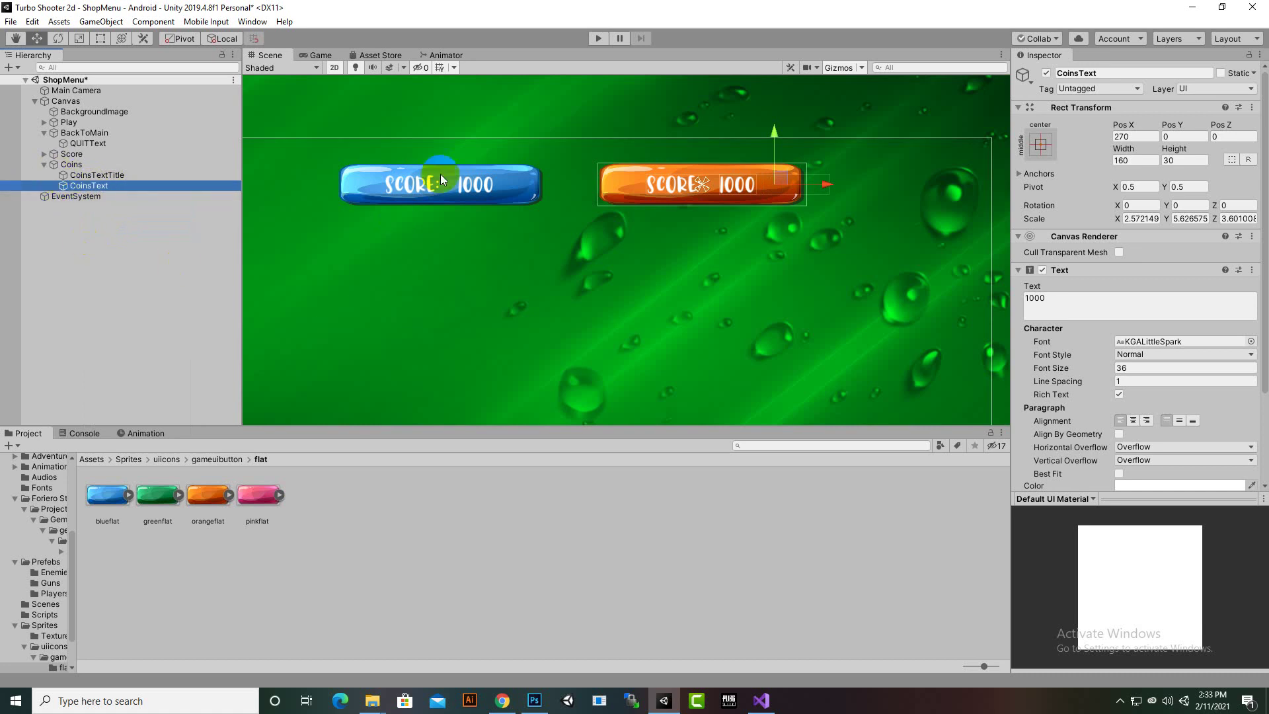
- Change the text content of CoinsTextTitle to "COINS:"
left_click(1077, 301)
left_click(109, 175)
left_click(1121, 315)
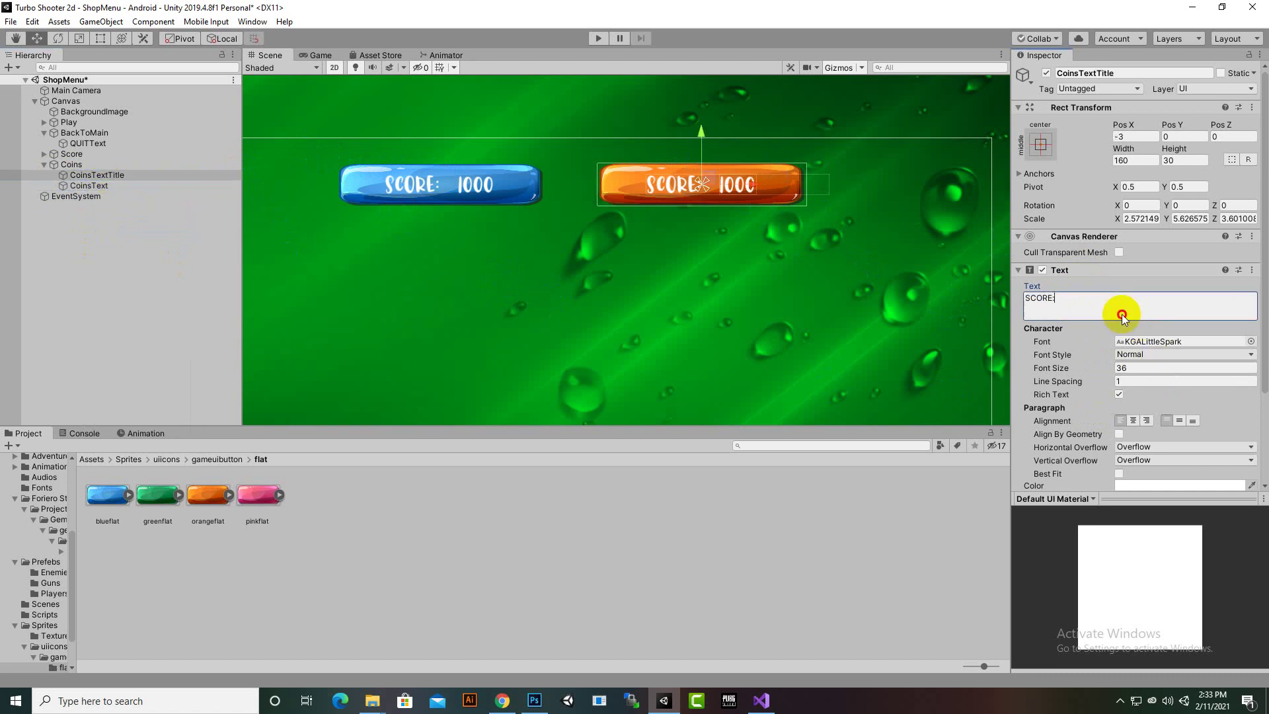
type("C")
scroll(775, 214, "up", 1)
middle_click_drag(694, 223, 697, 250)
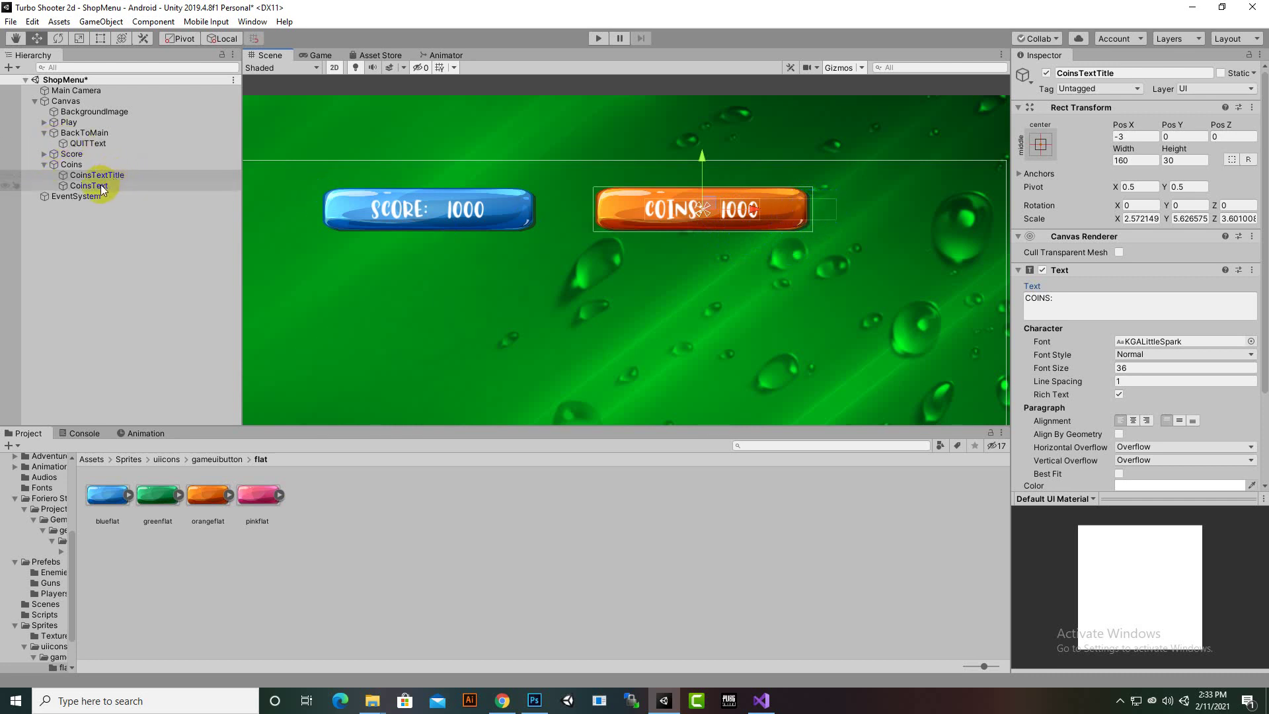
- Narrow the CoinsText rectangle with the Rect tool to a width of about 82 so it fits inside the orange display
left_click(99, 37)
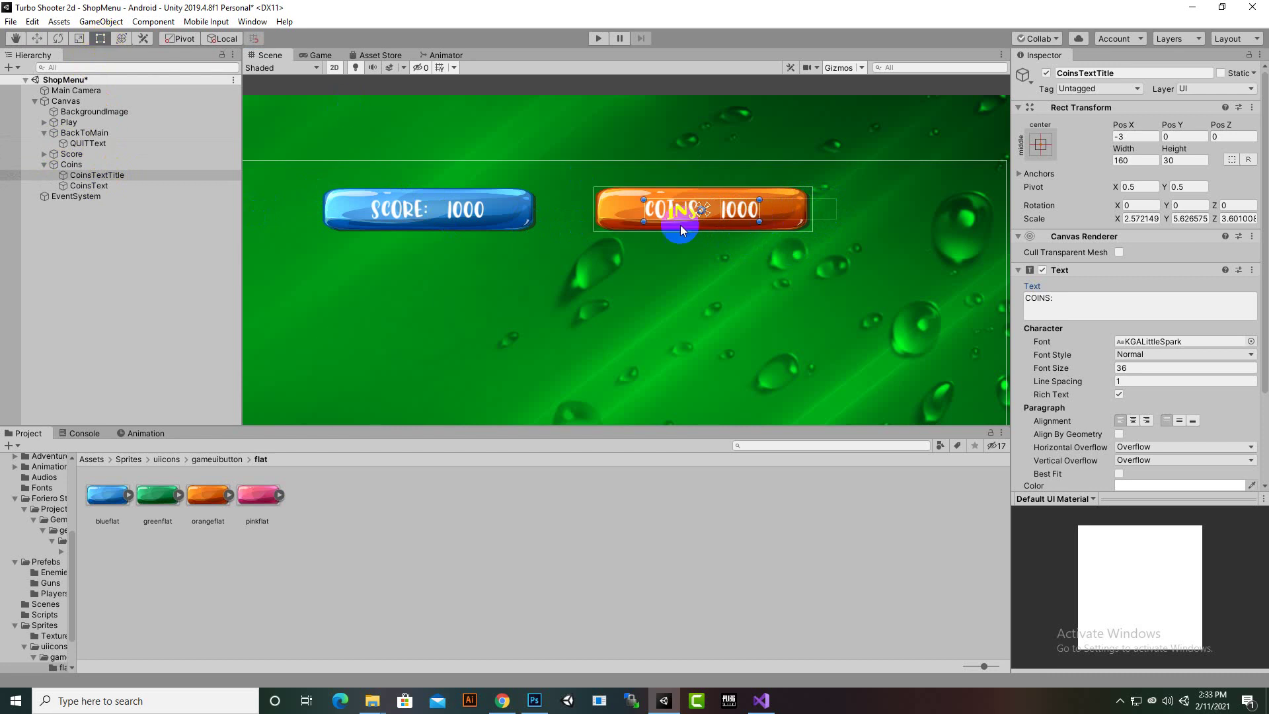
left_click(89, 185)
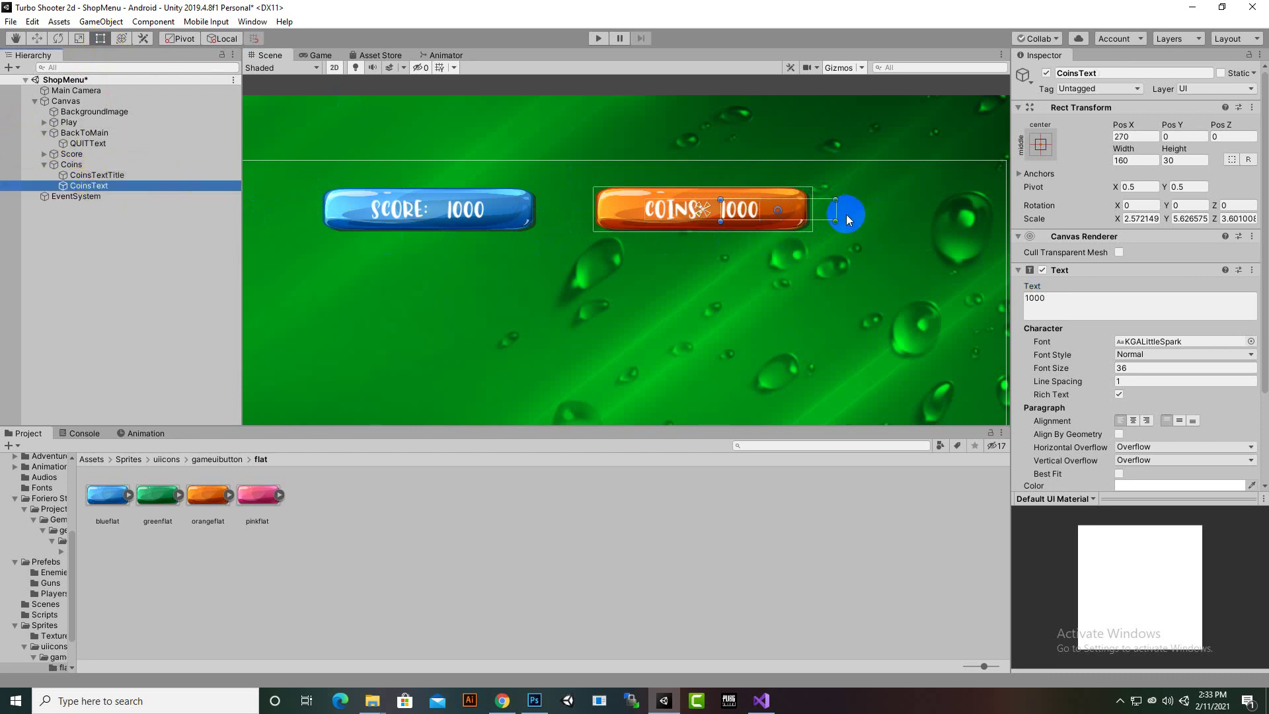
left_click_drag(832, 221, 777, 221)
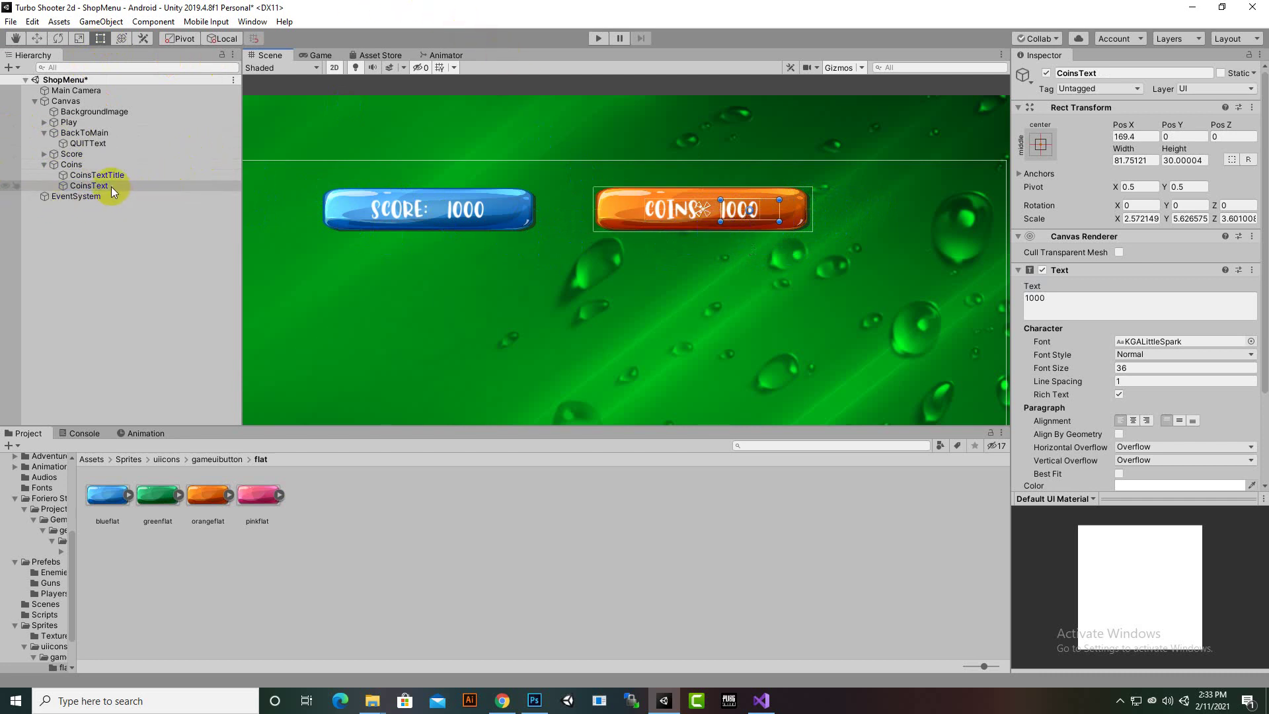
- Shift CoinsTextTitle and CoinsText together slightly to the left within the orange display
left_click(193, 175, "ctrl")
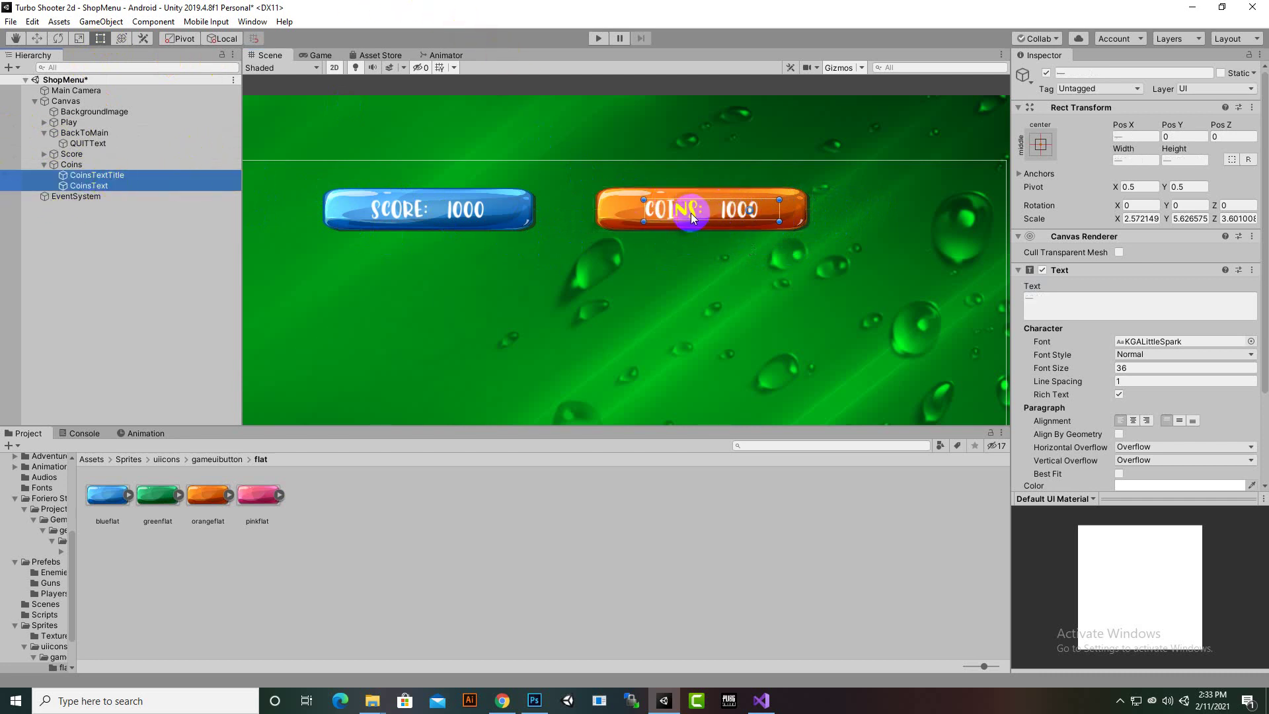
left_click(36, 38)
left_click(294, 84)
left_click_drag(798, 214, 797, 212)
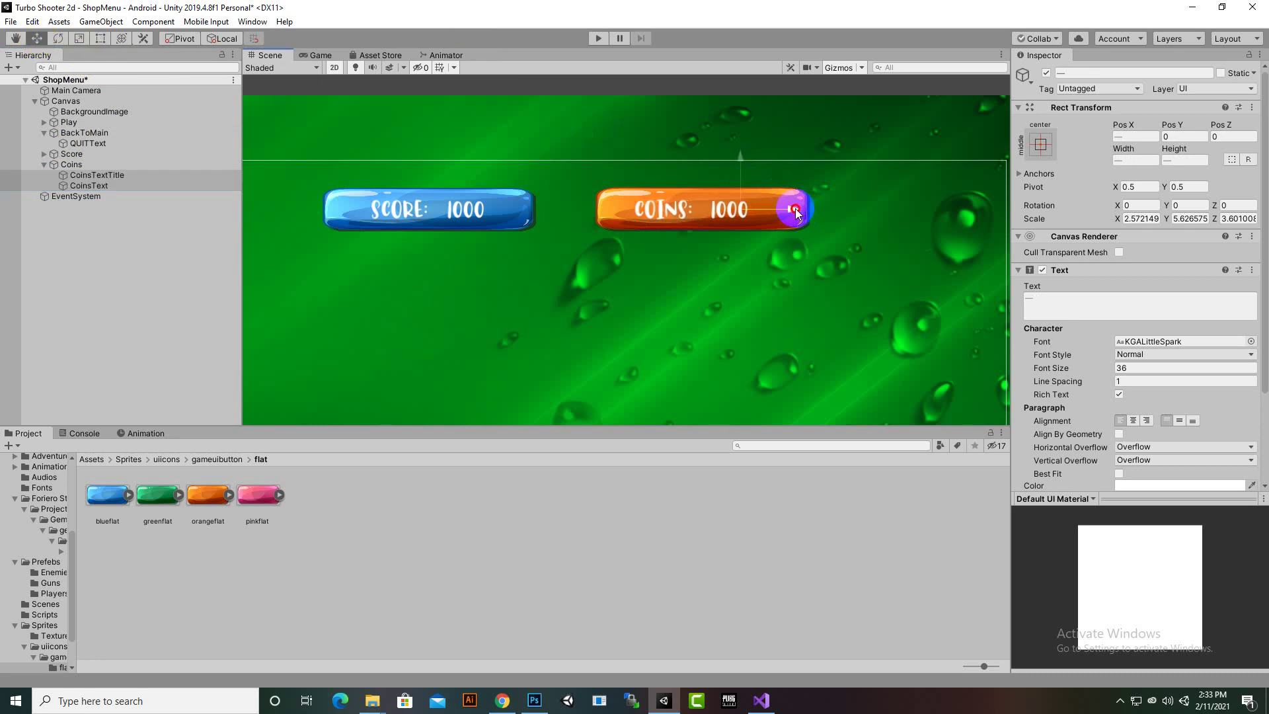
scroll(329, 233, "down", 3)
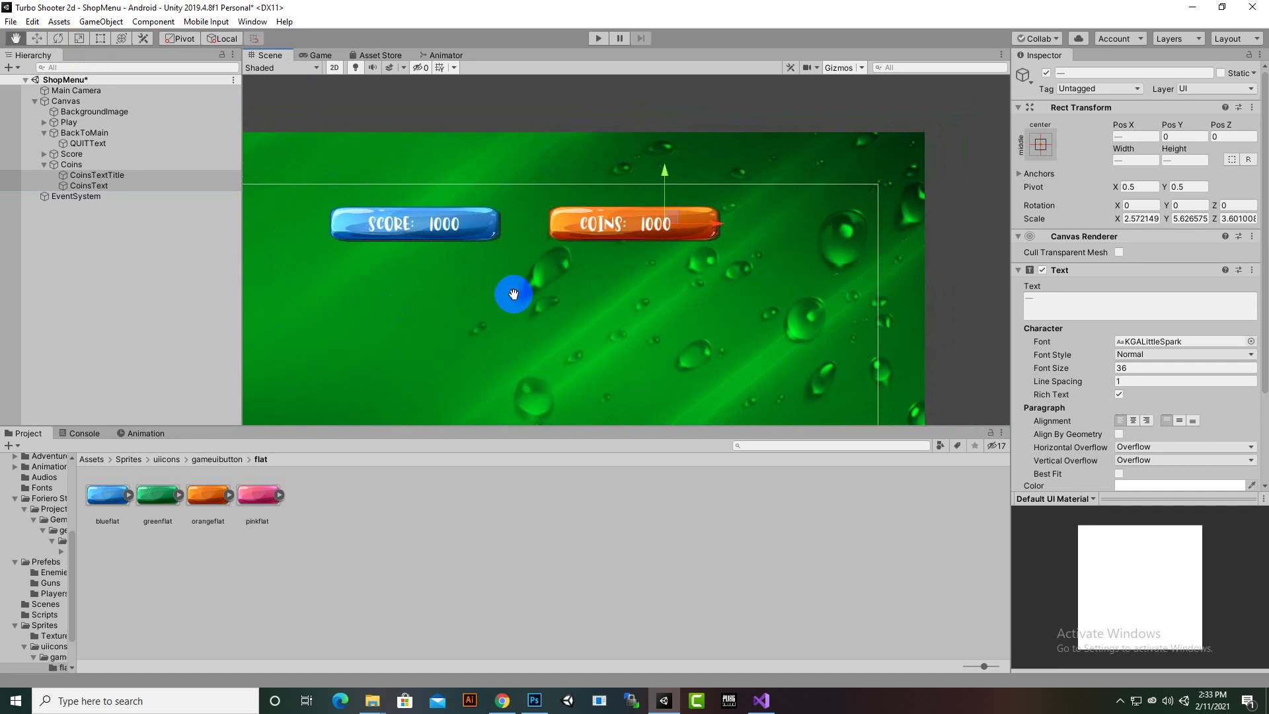
- Go back through the gameuibutton folder to the uiicons sprite folder to check the available icons
left_click(215, 463)
left_click(202, 494)
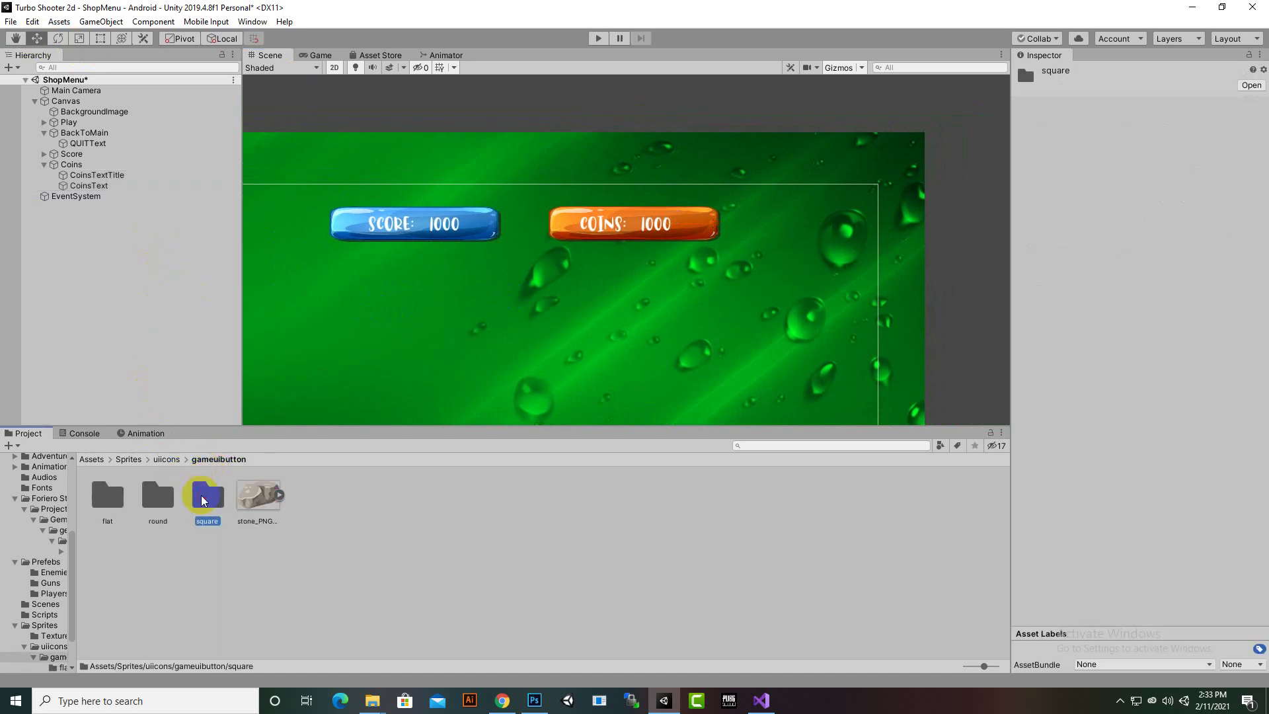
left_click(165, 460)
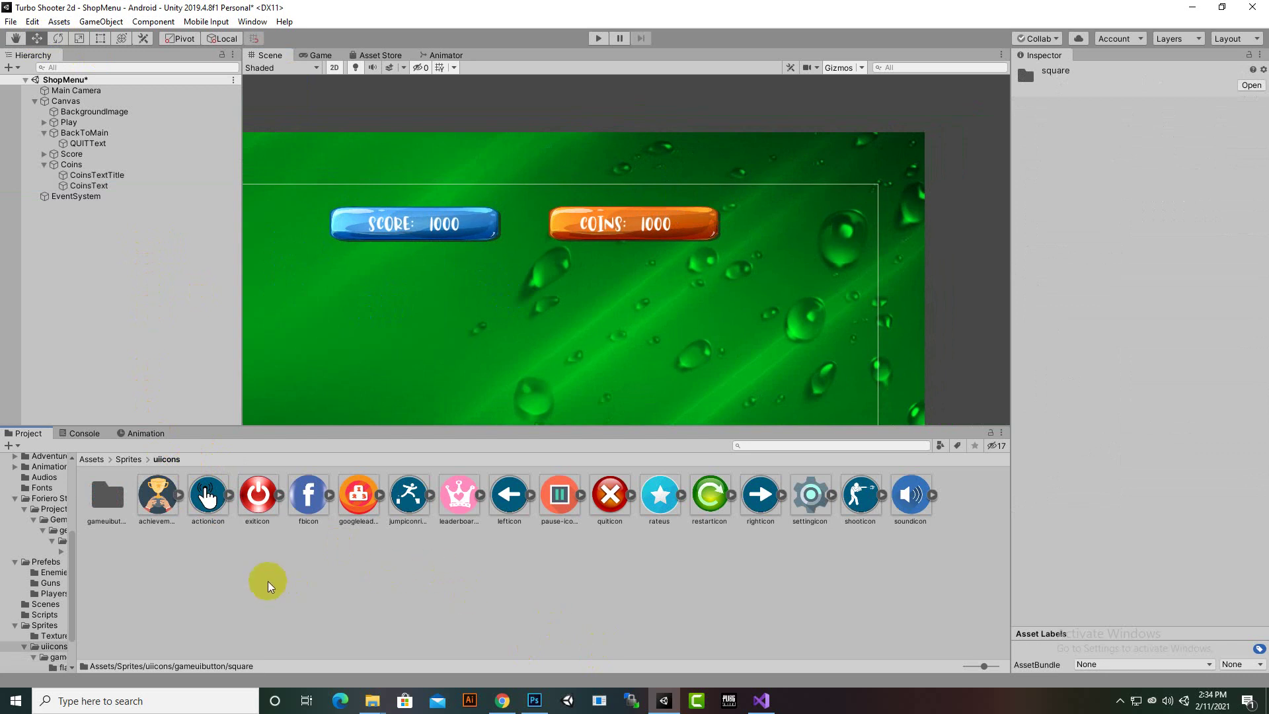
- Switch to Chrome and search Google Images for "plus icon png"
left_click(503, 701)
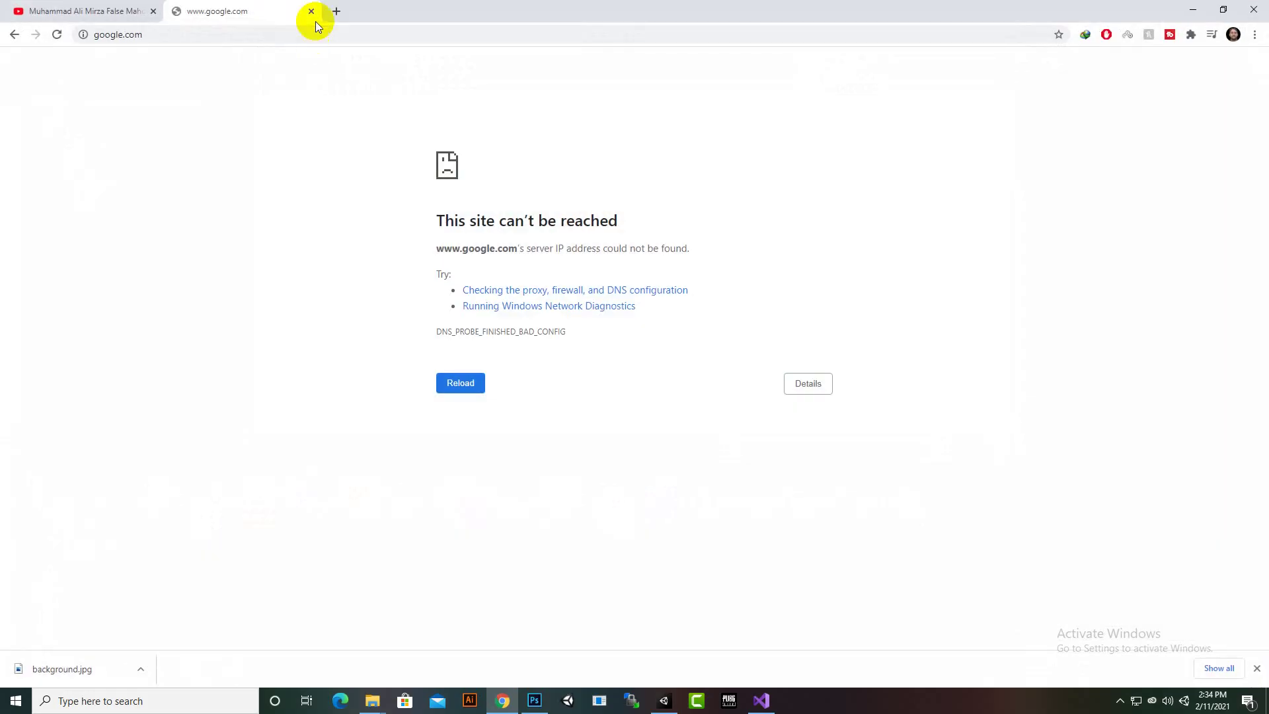
left_click(254, 43)
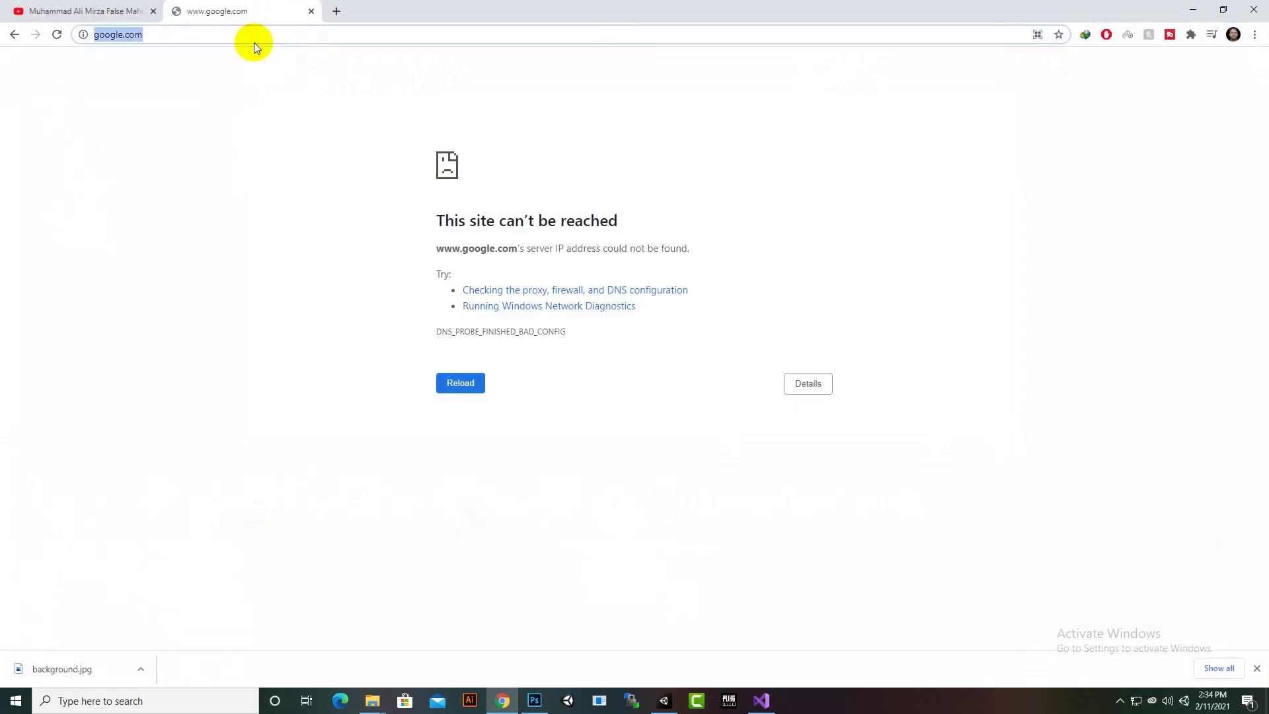
type("plus i")
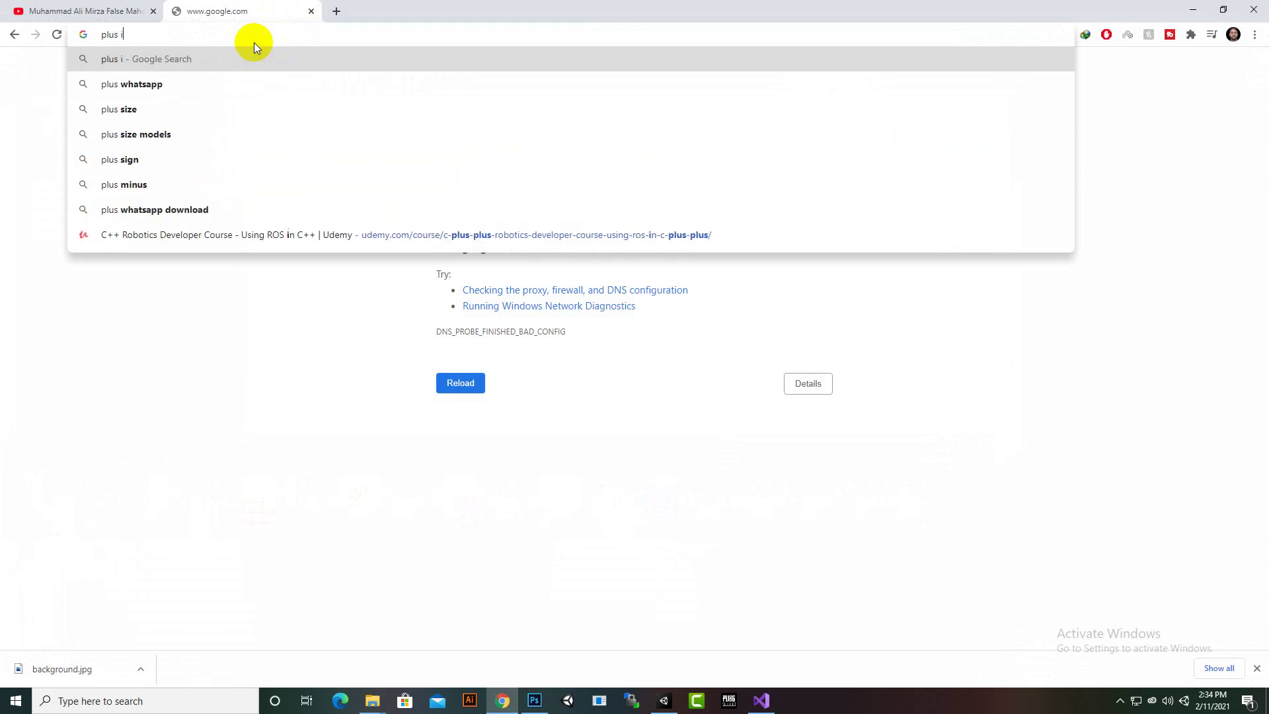
type("con png")
key("Return")
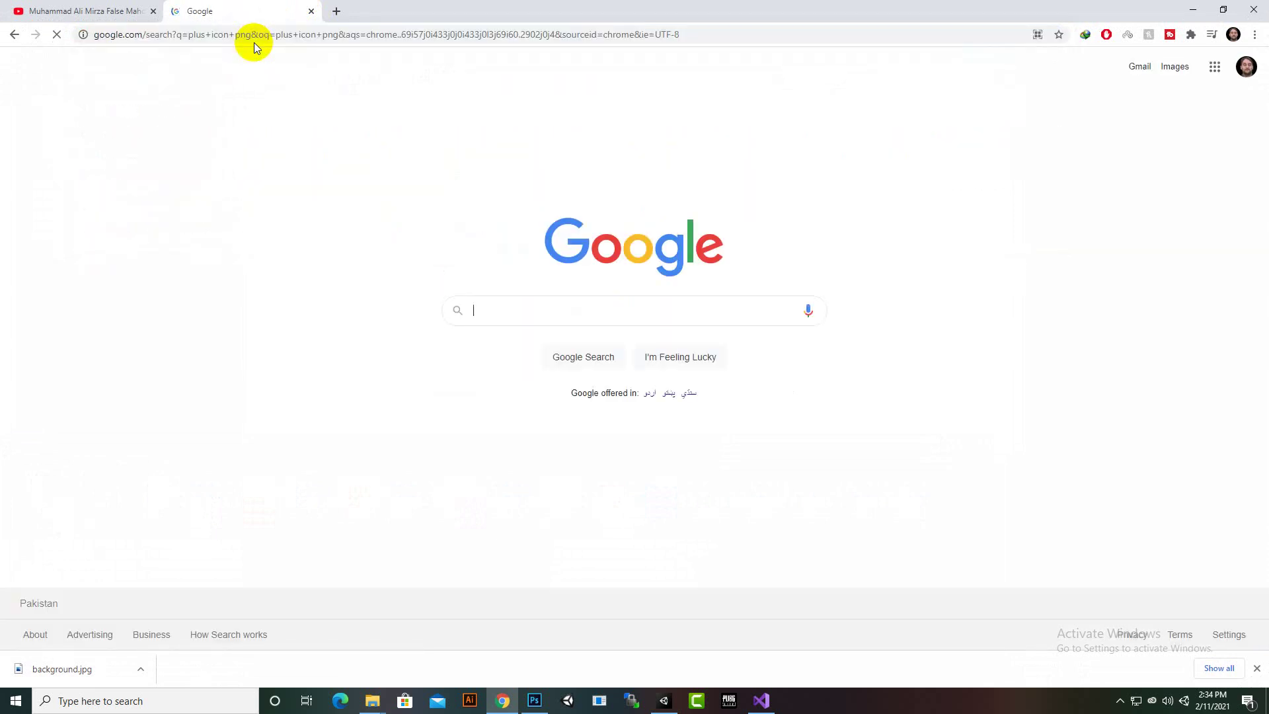
left_click(184, 119)
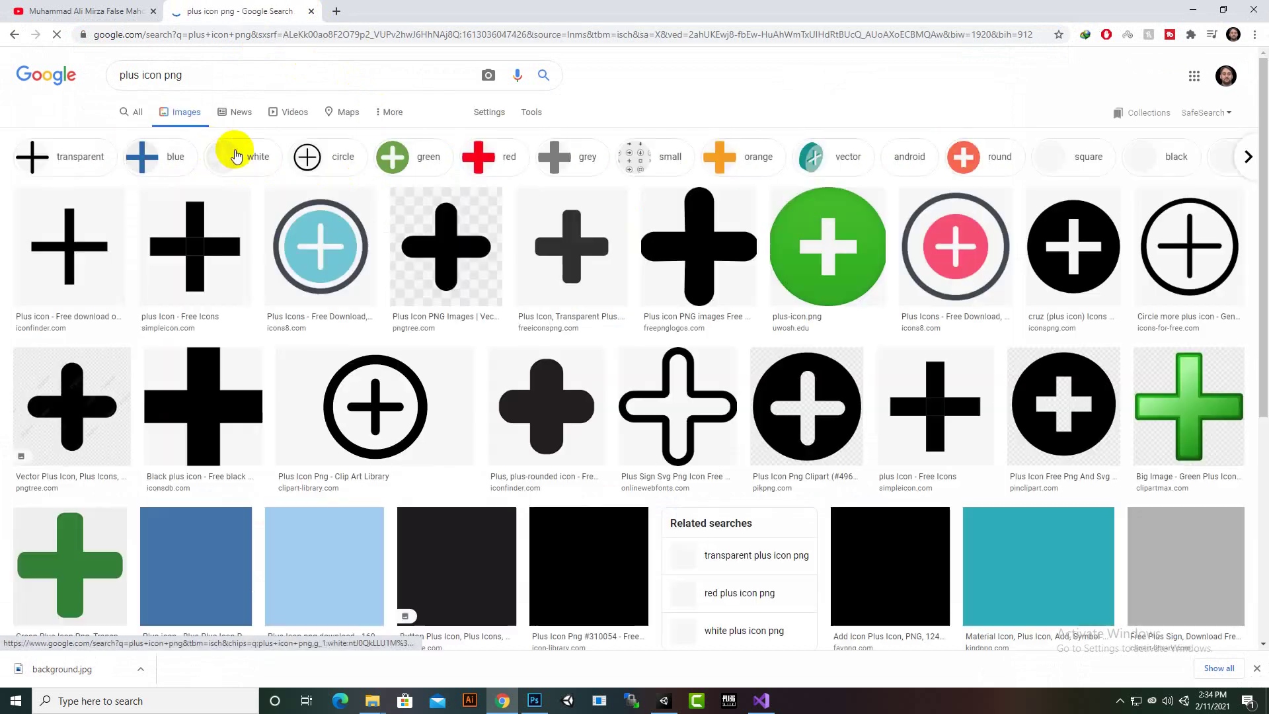
- Open the Icons8 result with the pink circled plus icon in a new tab and view it
right_click(944, 248)
left_click(965, 258)
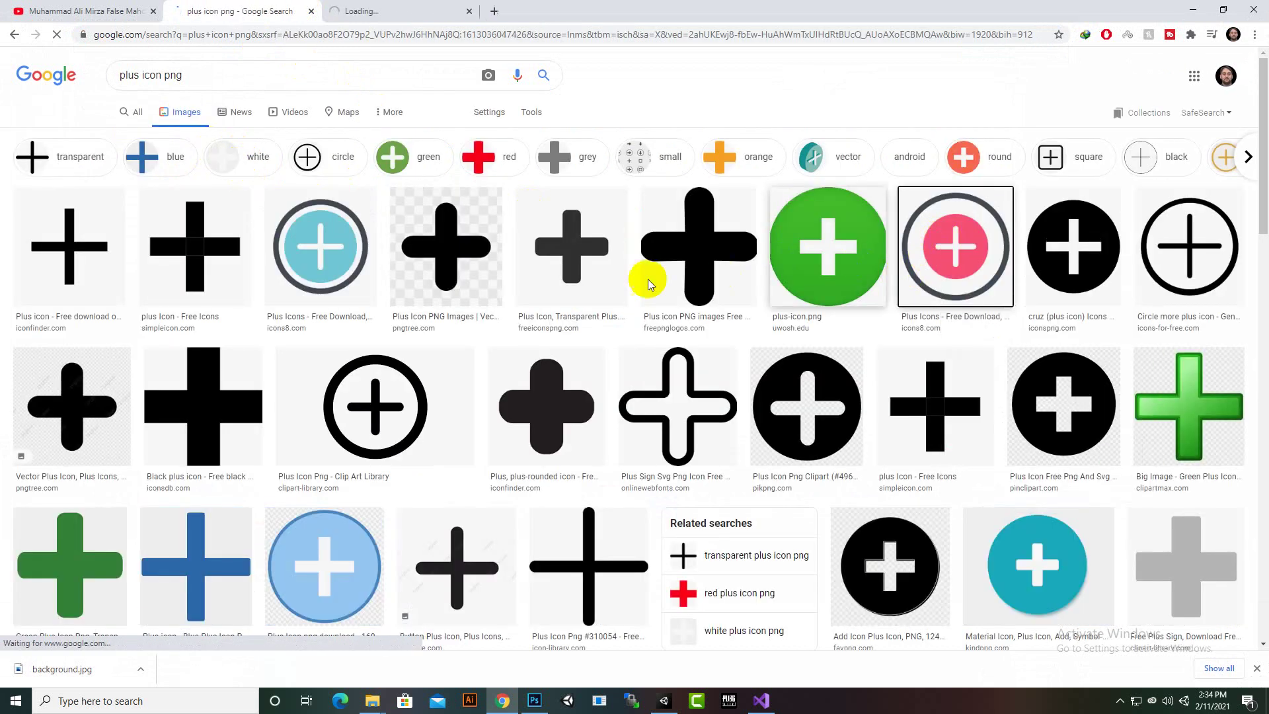
left_click(371, 8)
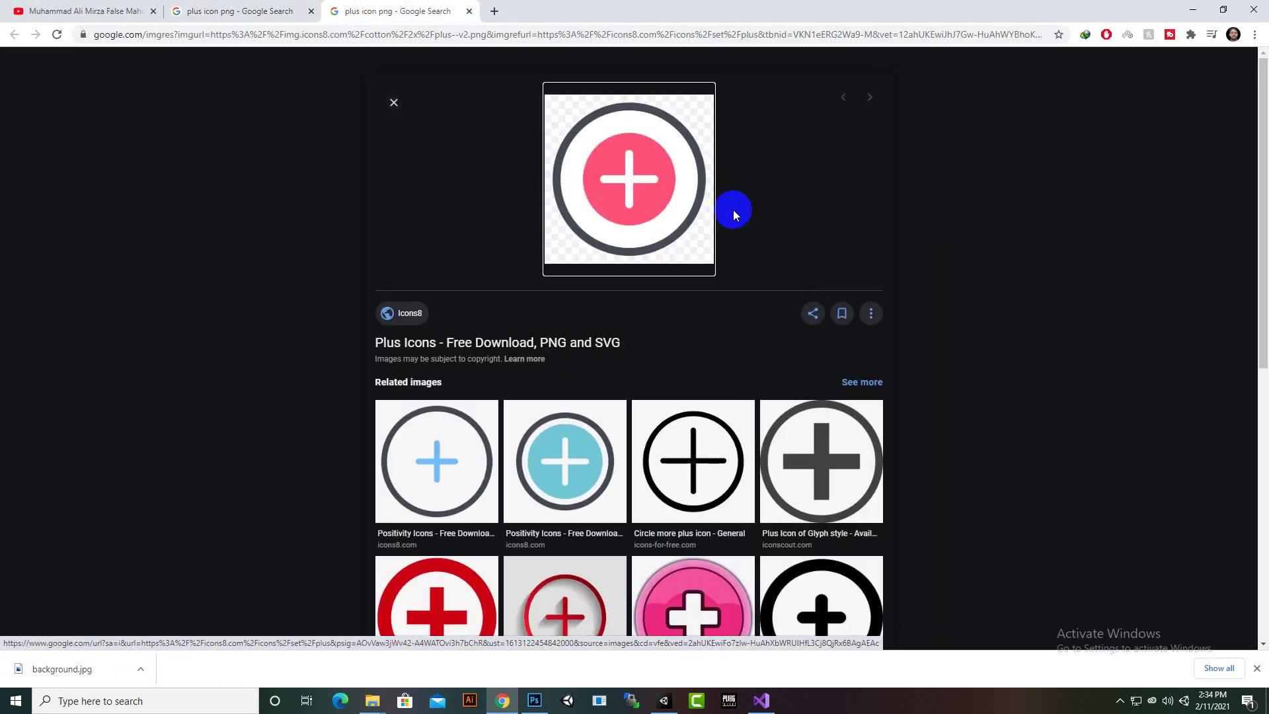
- Save the pink circled plus image as plusicon and add it to the uiicons sprite folder in the Unity project
right_click(611, 207)
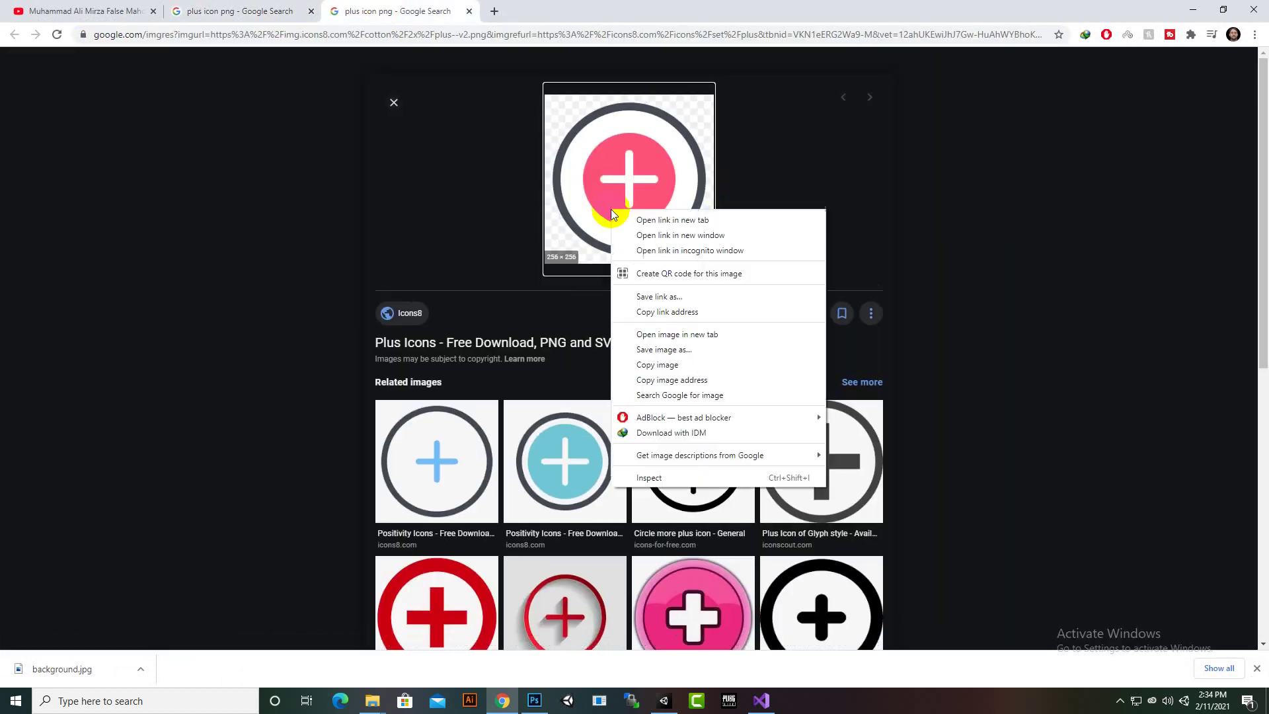
left_click(684, 351)
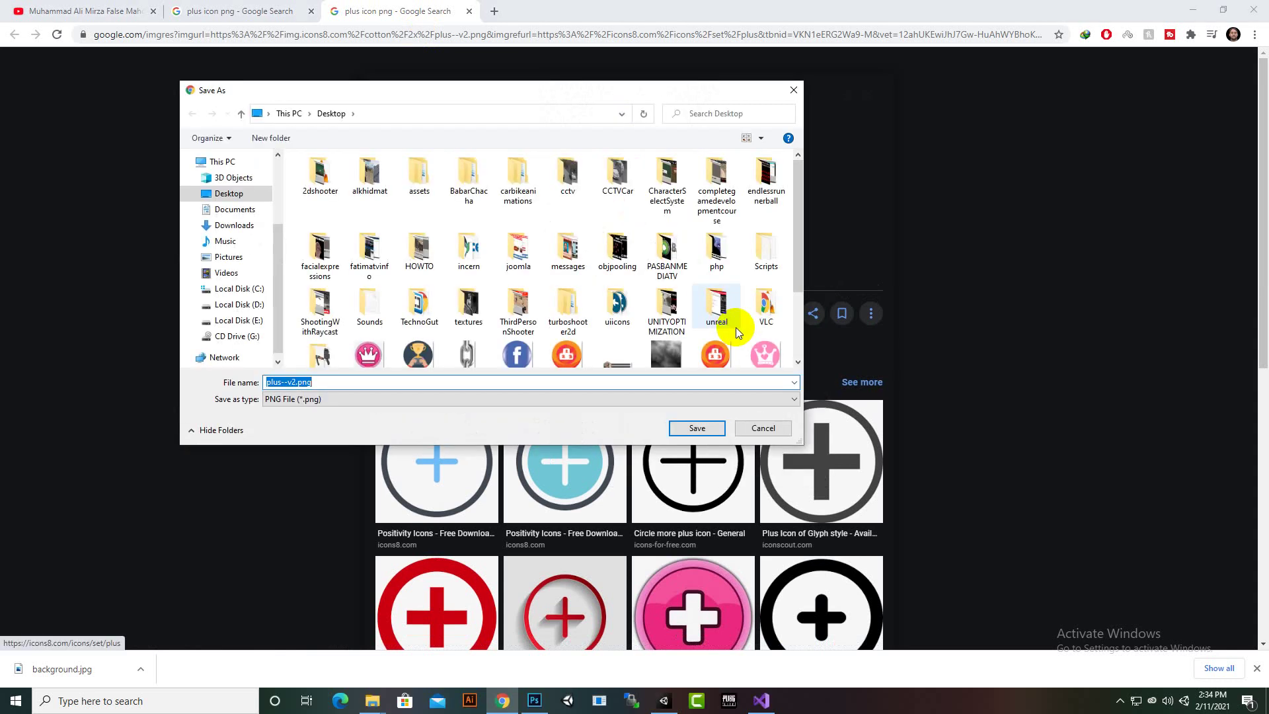
type("plusicon")
key("Return")
left_click_drag(91, 661, 648, 598)
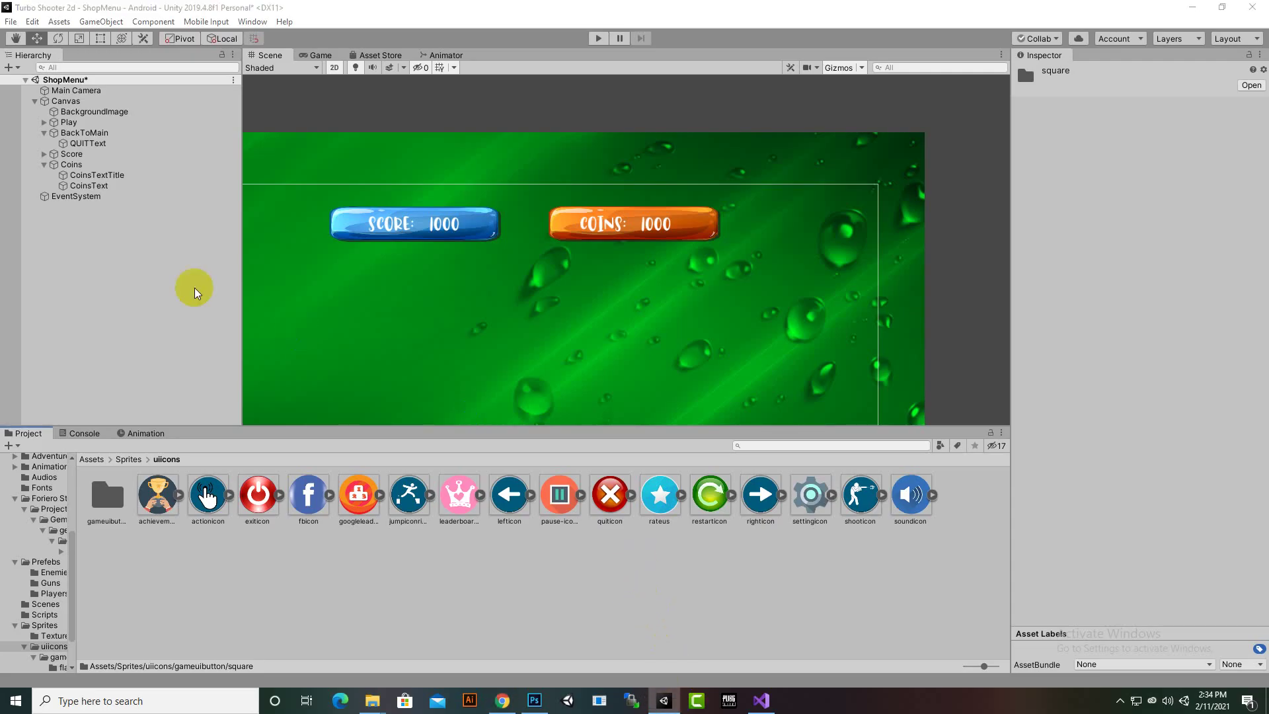
- Add a UI Image to the Canvas
right_click(73, 166)
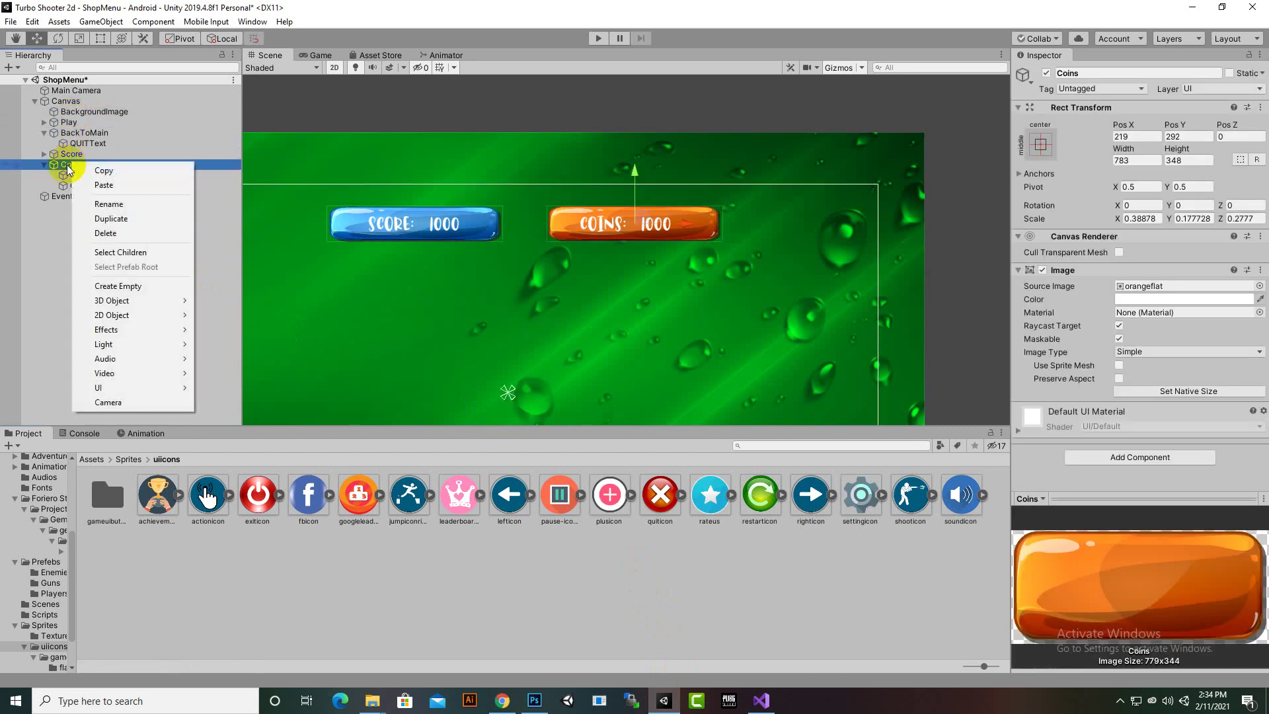
left_click(66, 104)
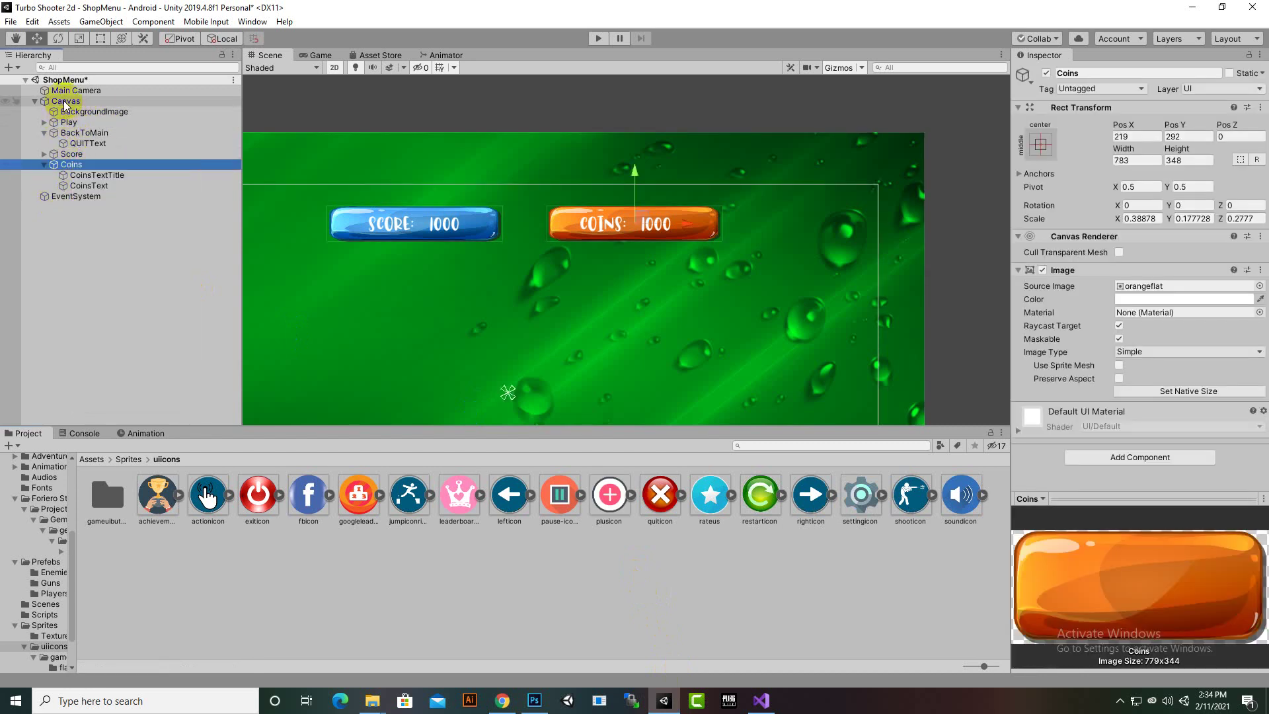
right_click(66, 102)
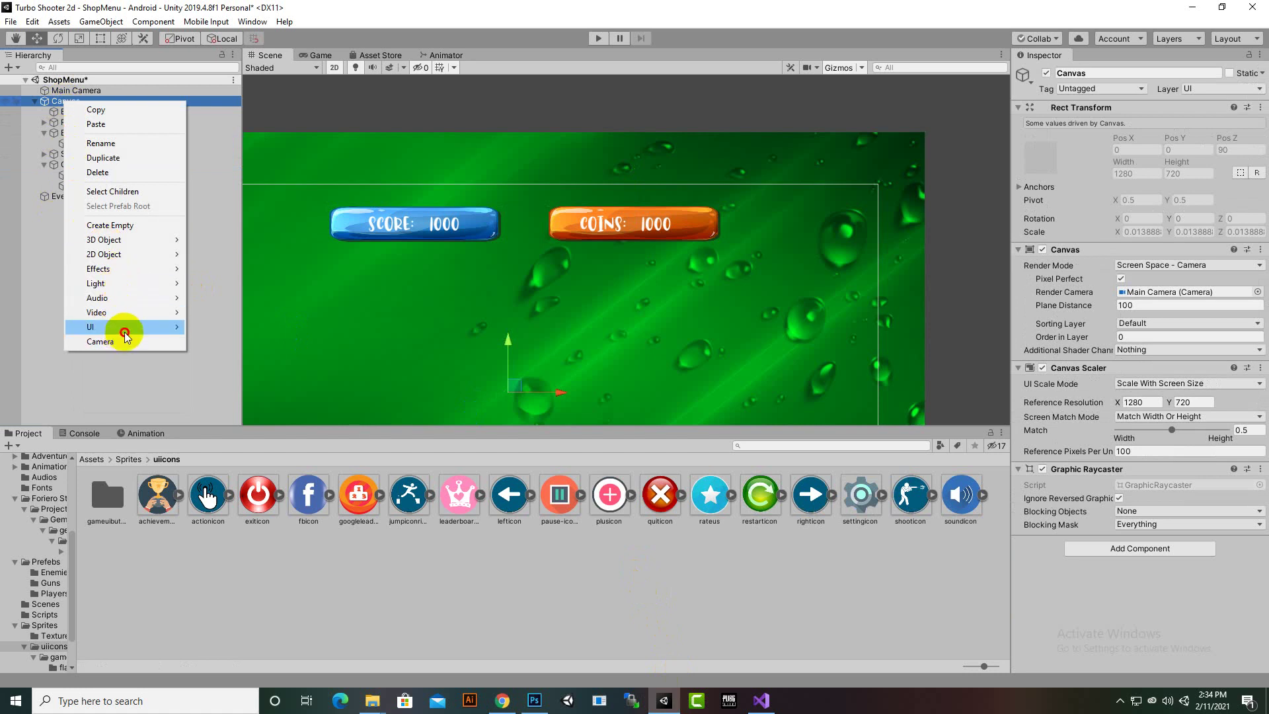
mouse_move(125, 327)
left_click(255, 351)
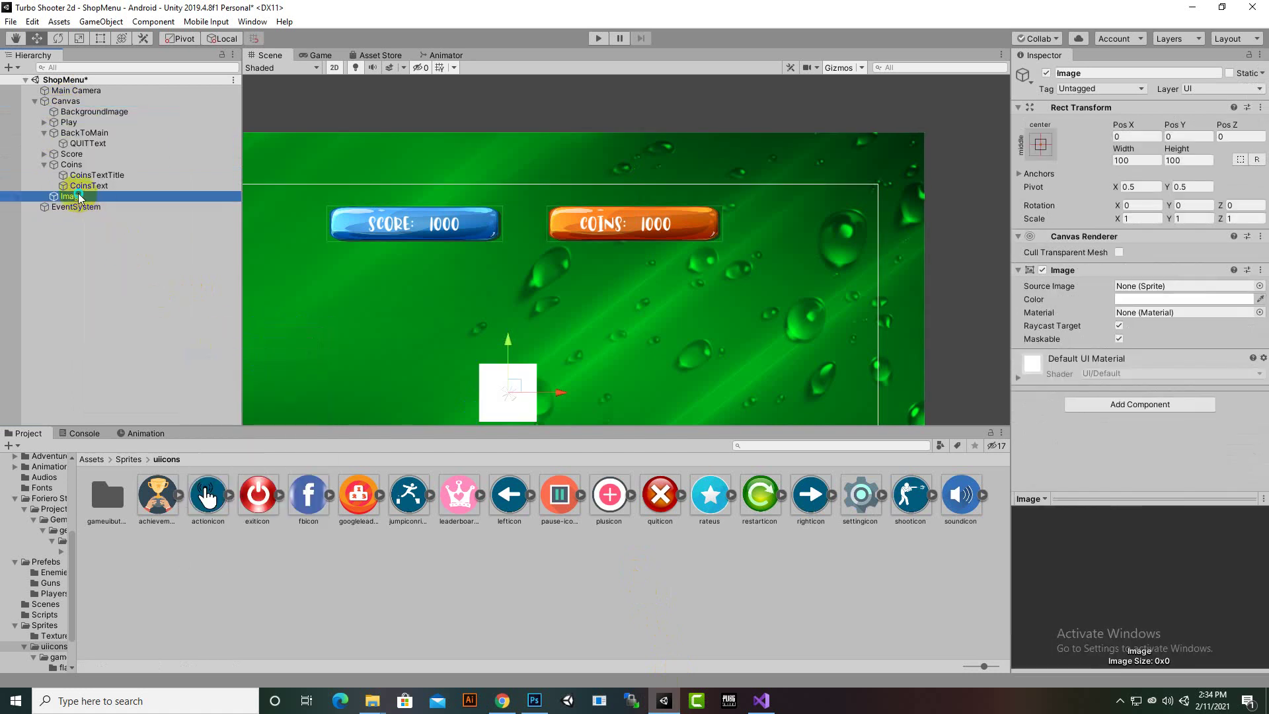
- Rename the new image CoinsEarnIcon and nest it under the Coins object
right_click(78, 196)
left_click(99, 235)
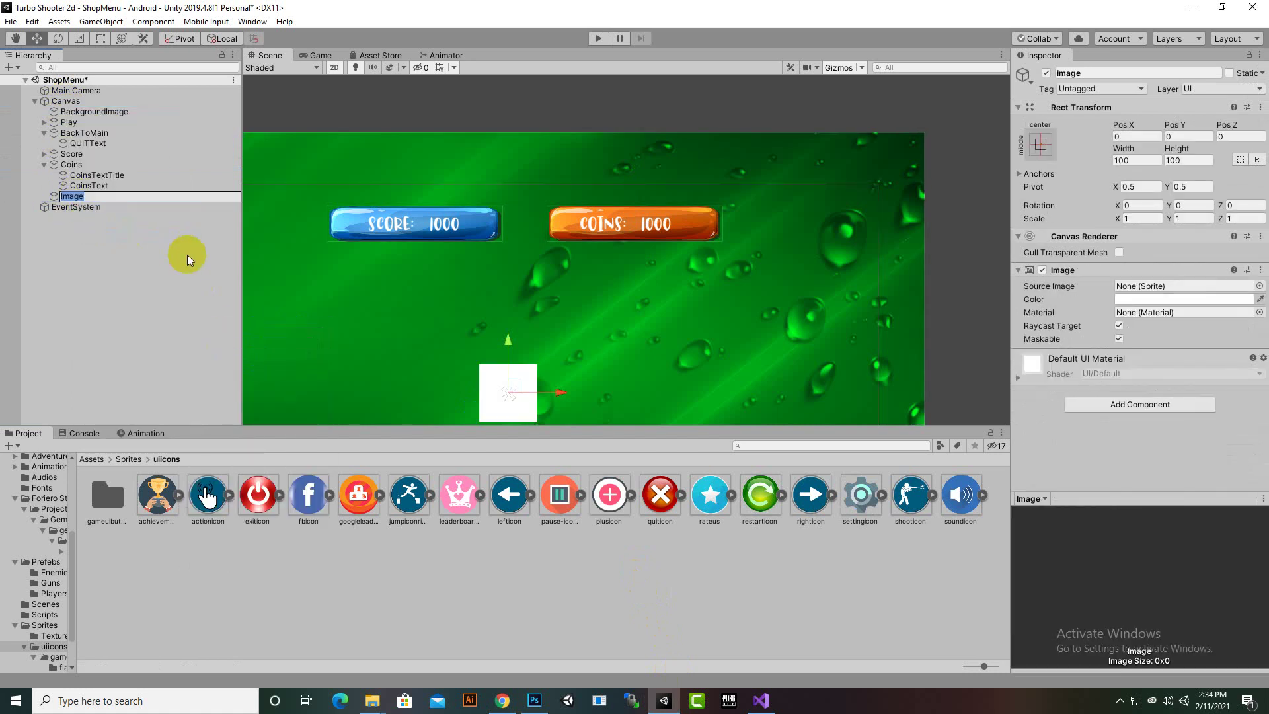
type("Coing")
key("BackSpace")
type("sEarnIcon")
key("Return")
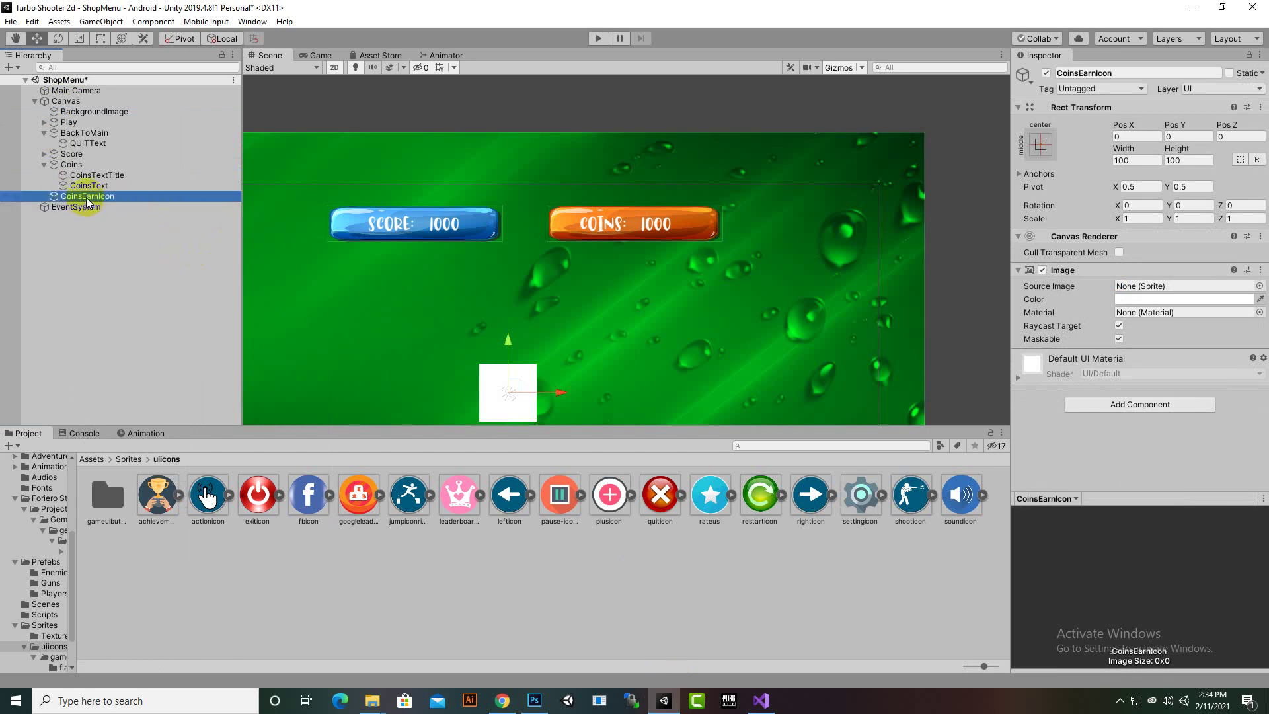
left_click_drag(93, 197, 74, 165)
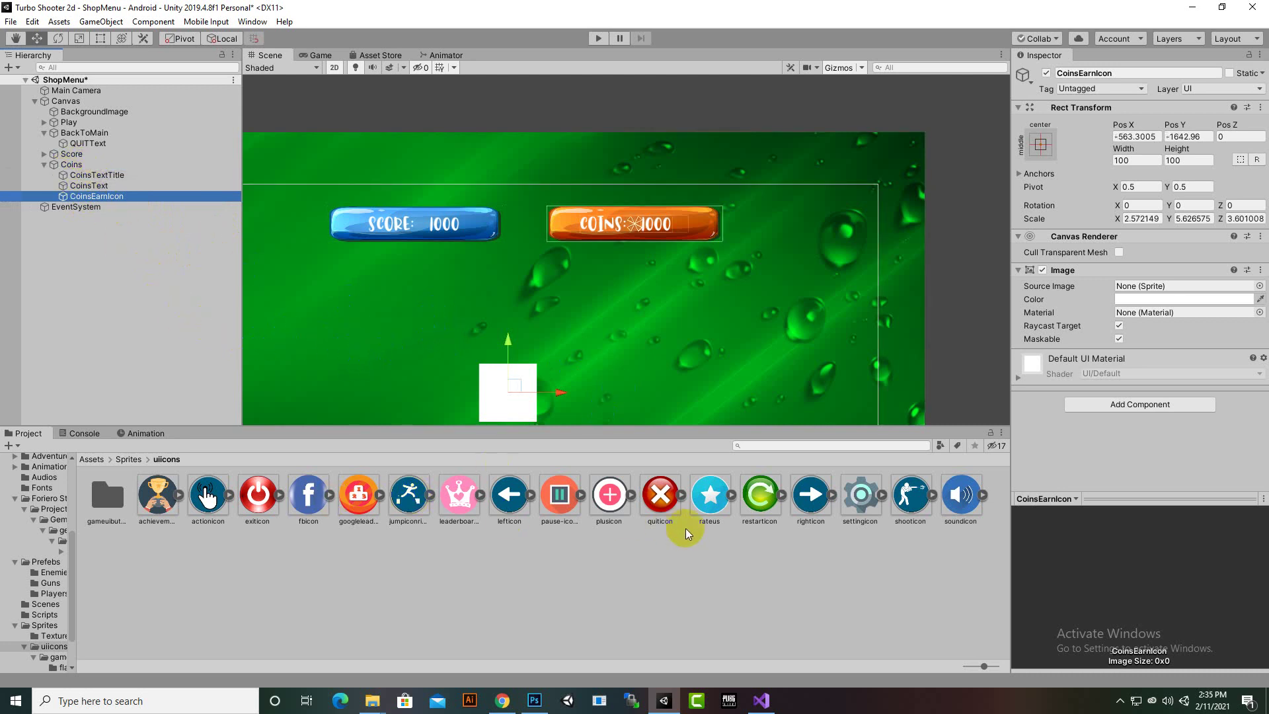
- Assign the plusicon sprite as the CoinsEarnIcon source image and set its Pos X and Pos Y to 0
left_click_drag(610, 497, 1163, 285)
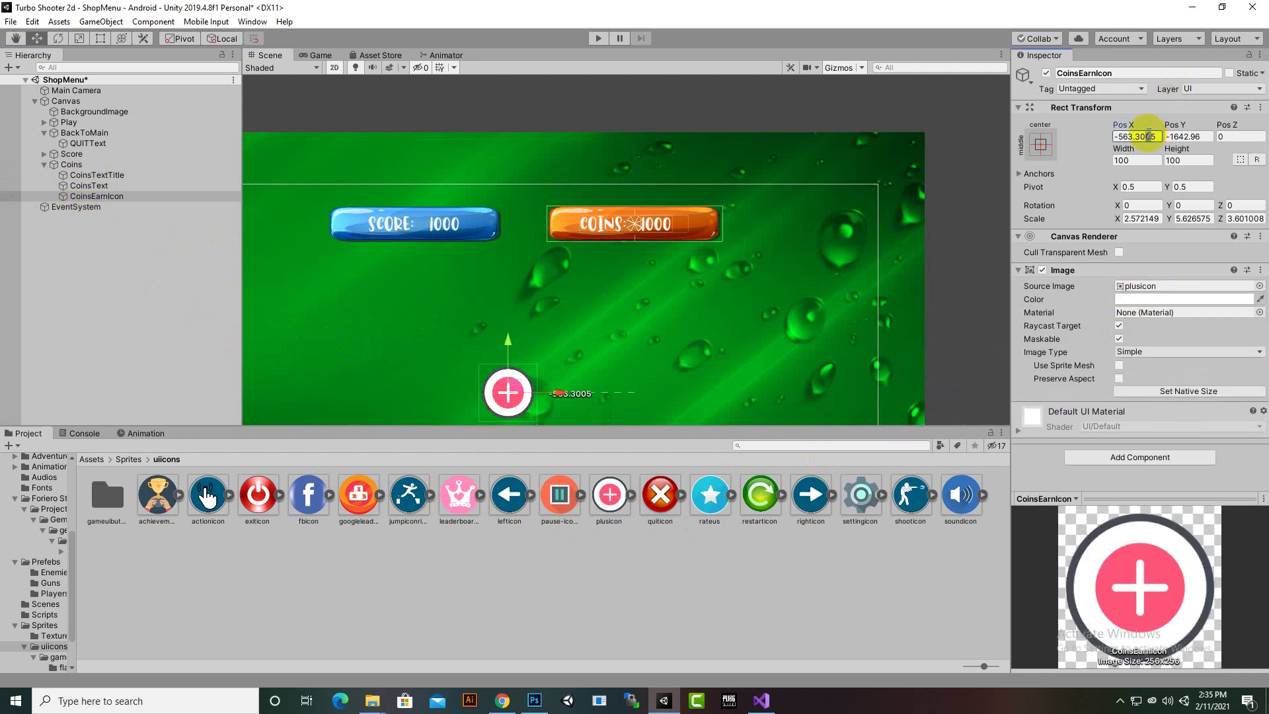
type("0")
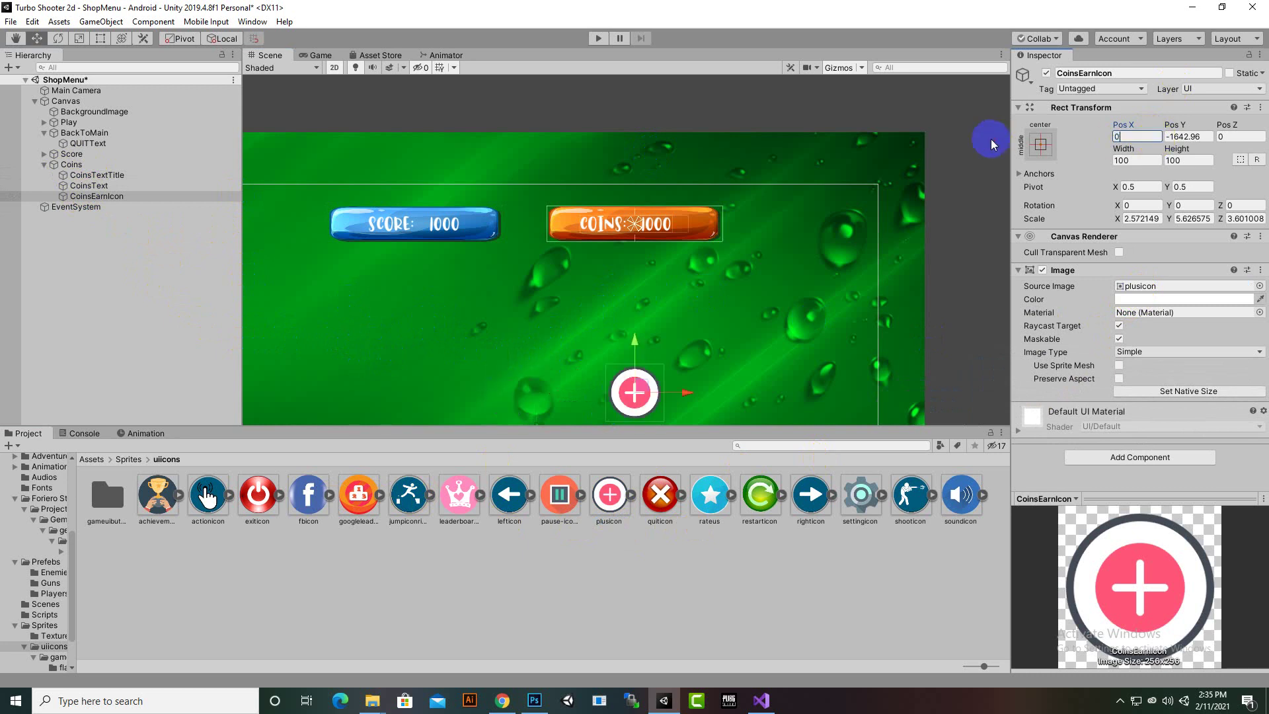
key("Tab")
type("0")
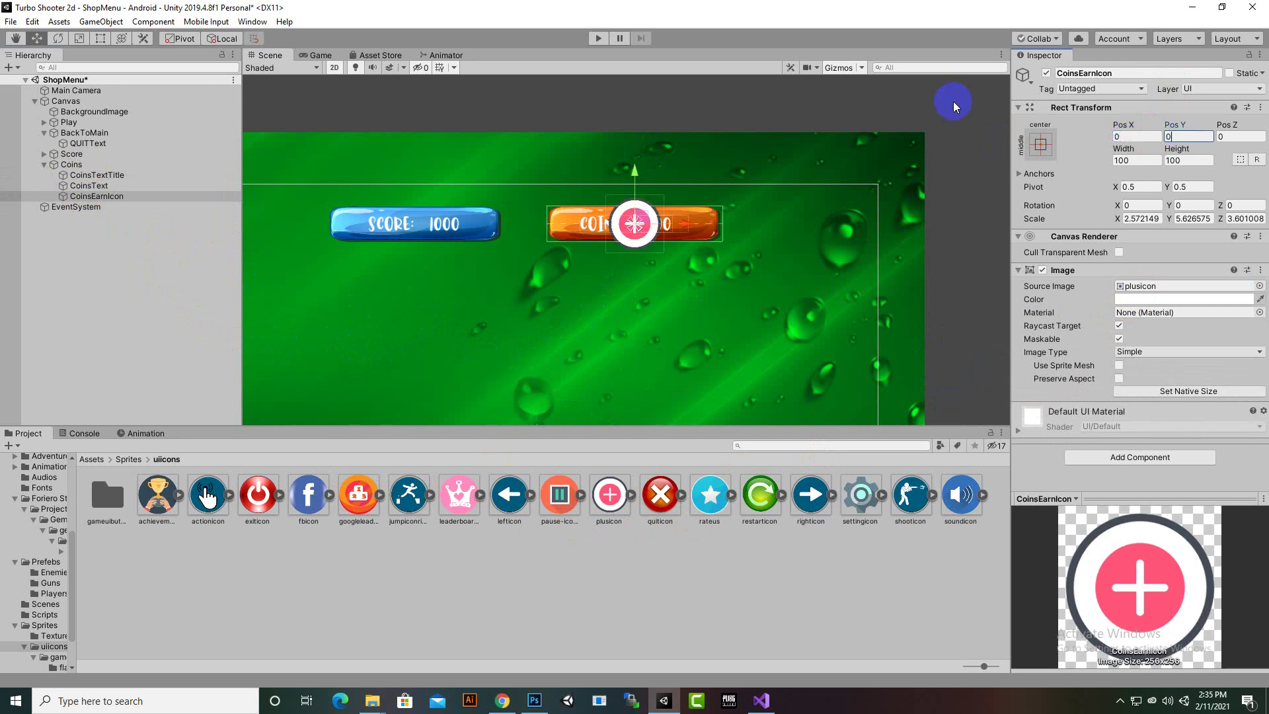
- Scale CoinsEarnIcon down to about 1.83 by 3.99 and move it to the right end of the orange display, at Pos X 368
left_click(87, 41)
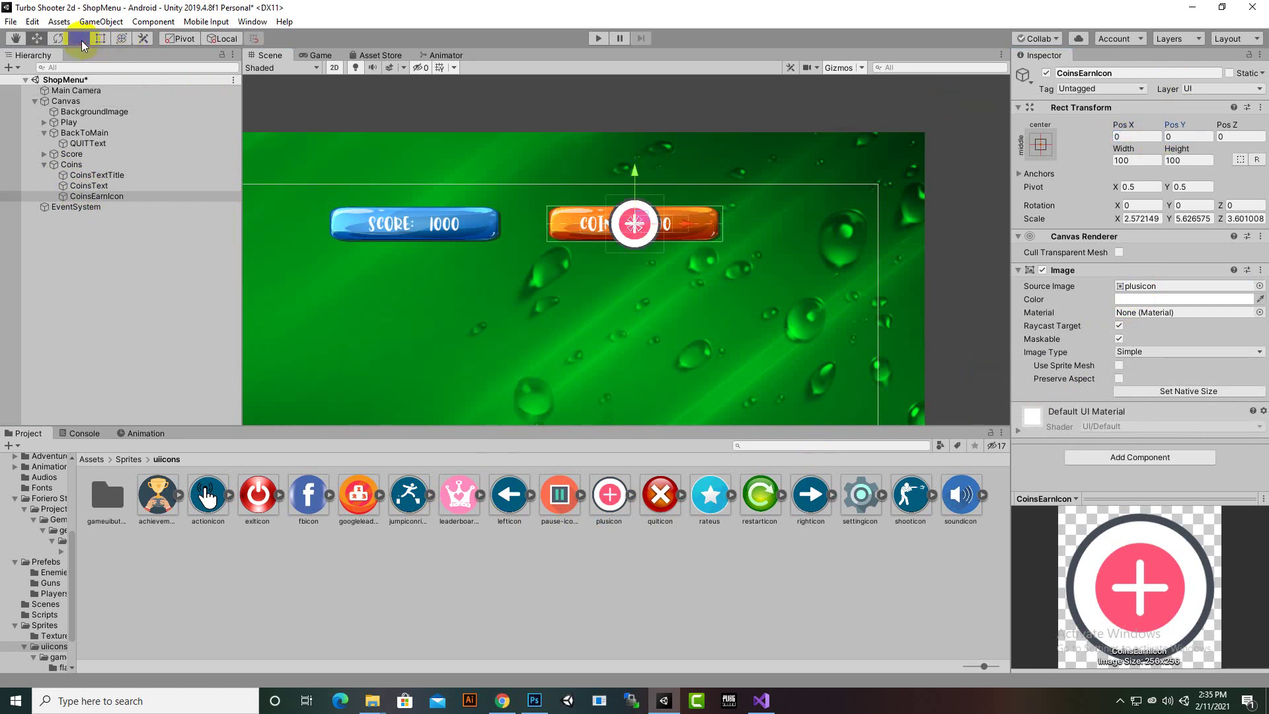
scroll(589, 193, "up", 2)
left_click(660, 247)
left_click_drag(647, 238, 634, 240)
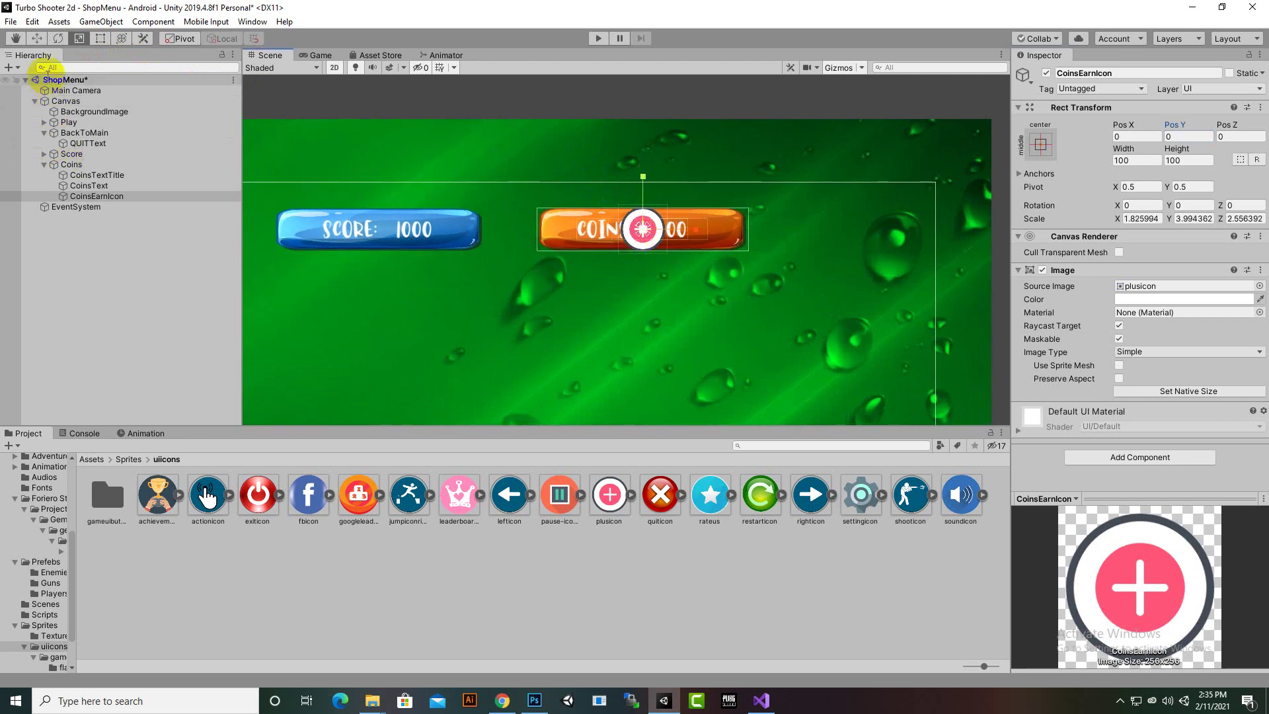
left_click(37, 38)
left_click_drag(719, 233, 791, 236)
scroll(798, 370, "down", 2)
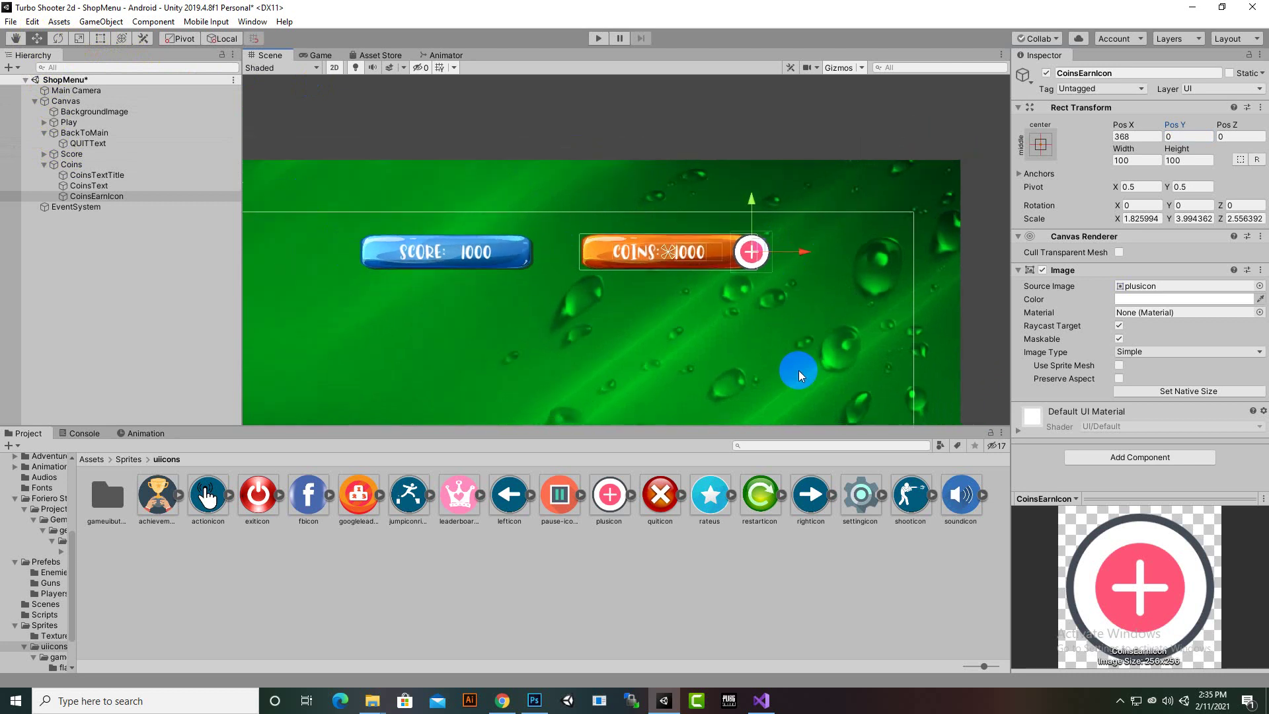
- Shrink CoinsEarnIcon to a scale of about 1.39 by 3.05 and shift it inside the orange display, at Pos X 297
scroll(770, 281, "up", 4)
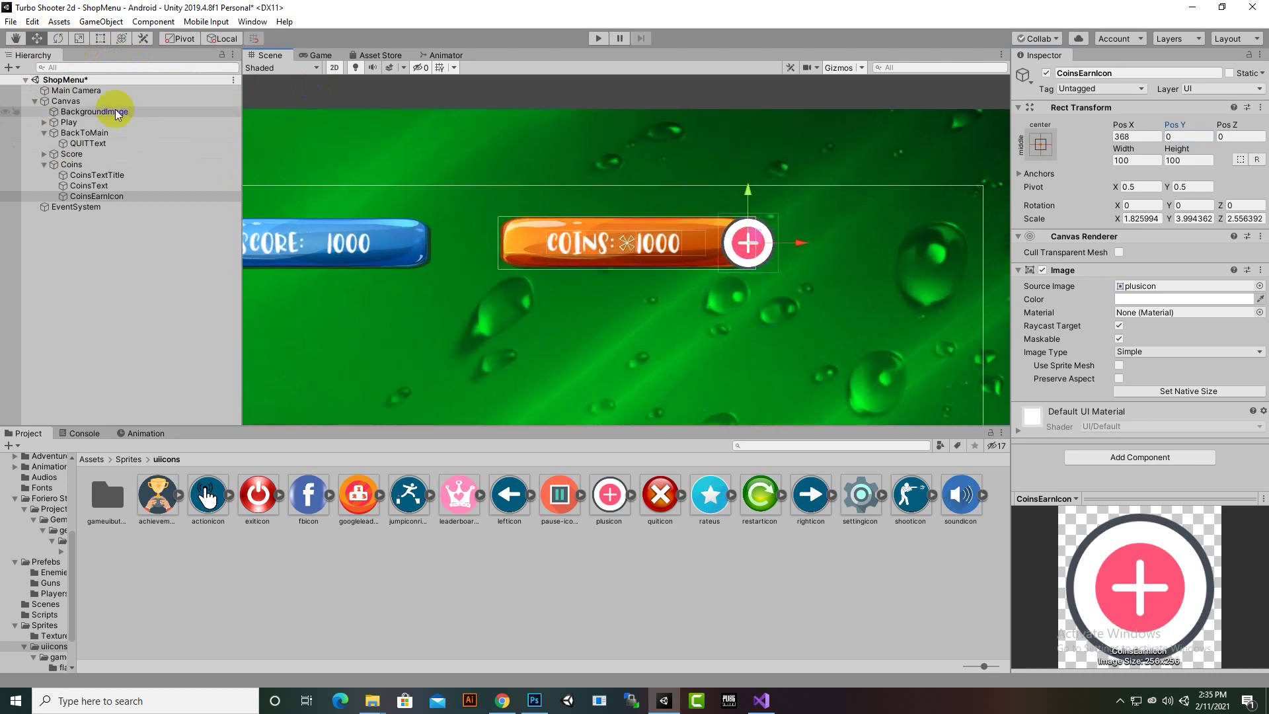
left_click(79, 38)
left_click_drag(749, 247, 779, 246)
left_click(40, 40)
left_click(776, 248)
- Delete the CoinsEarnIcon image from the Coins object
left_click(732, 255)
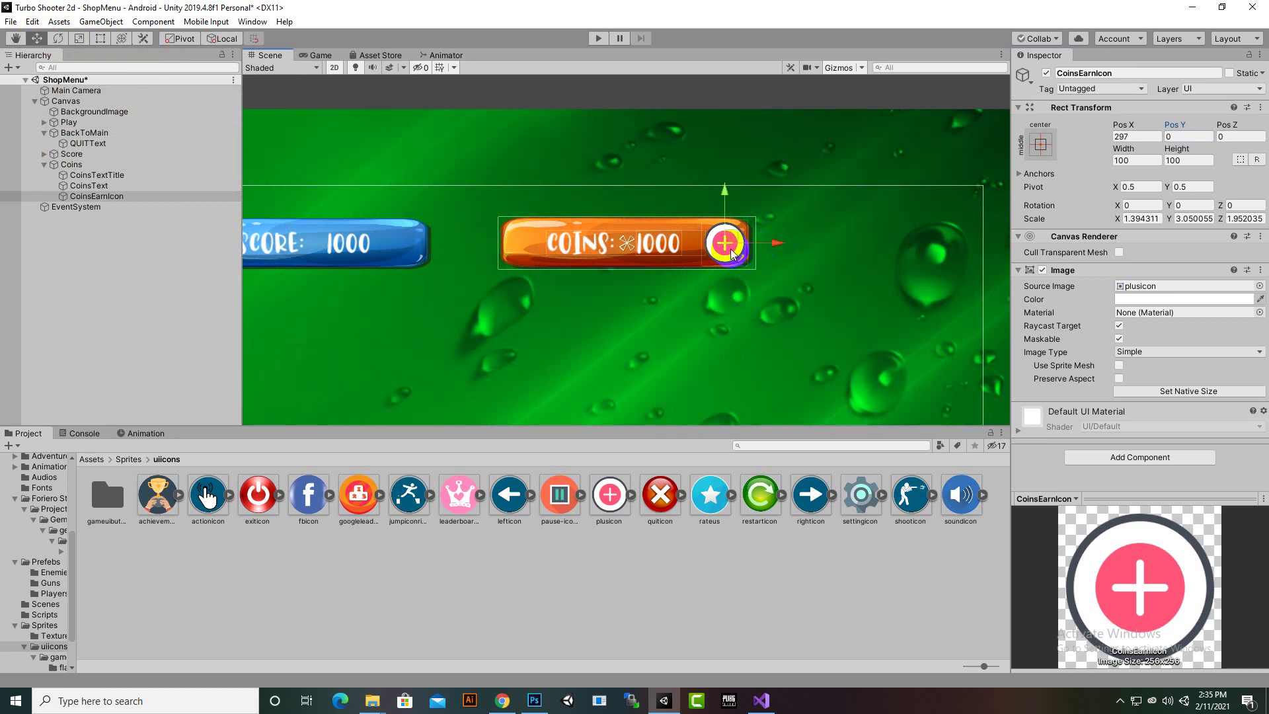
key("Delete")
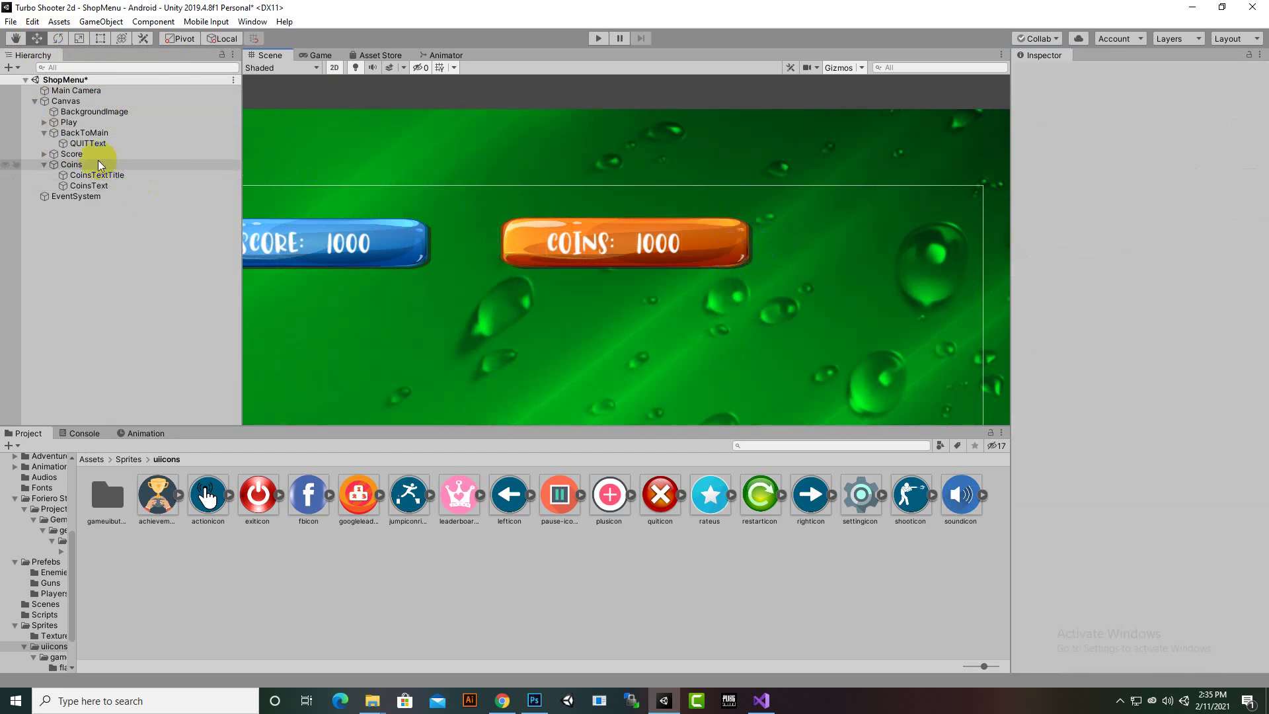
- Add a UI Button to the Canvas with the plusicon sprite as its source image, set to native size
right_click(57, 102)
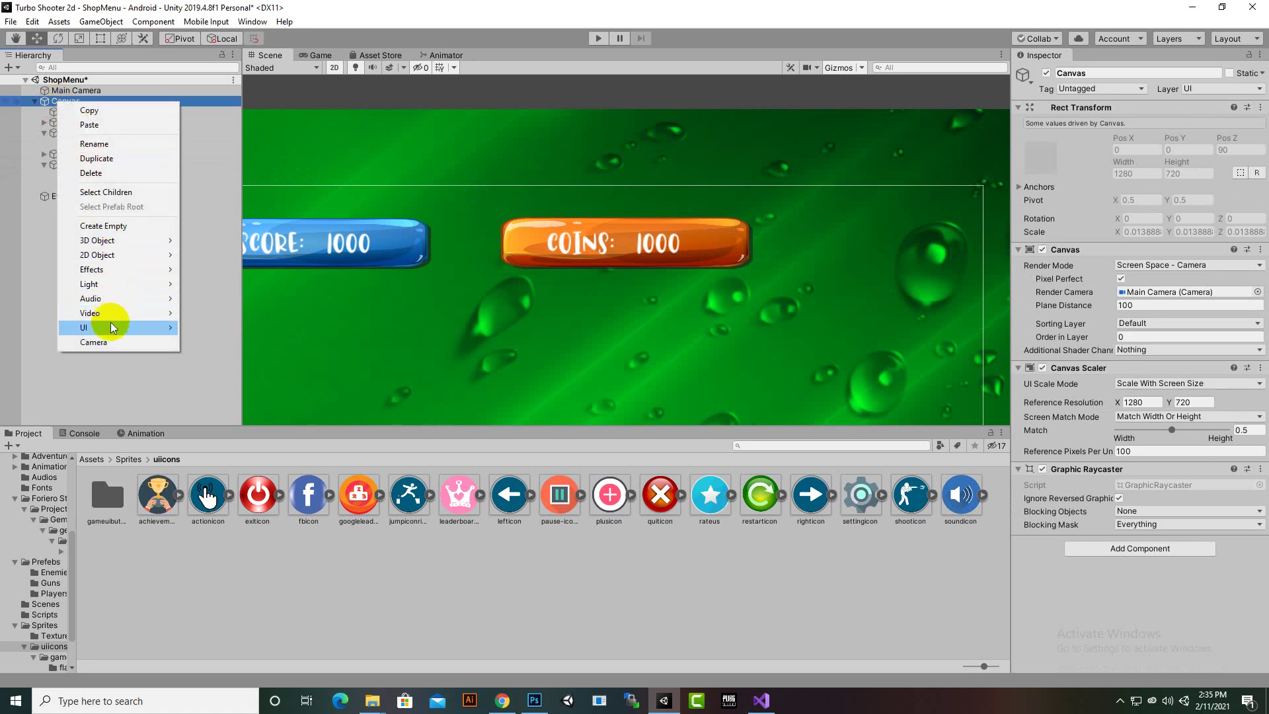
mouse_move(110, 330)
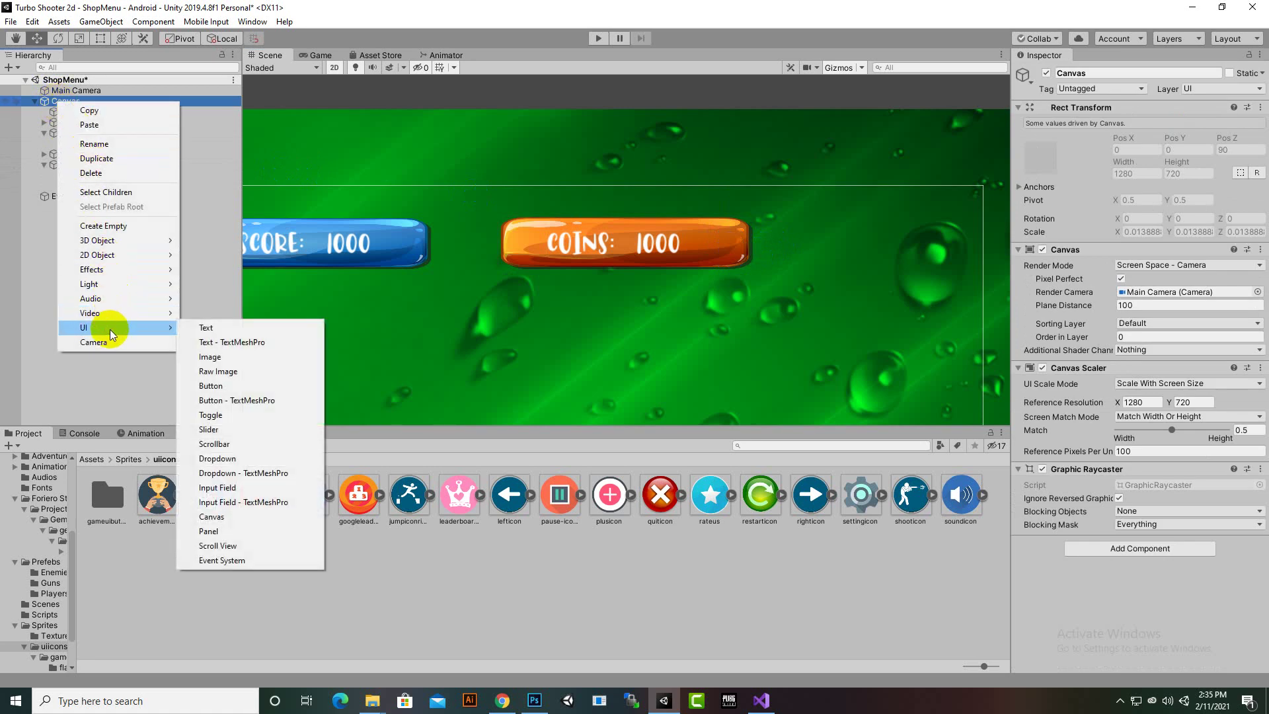
left_click(248, 385)
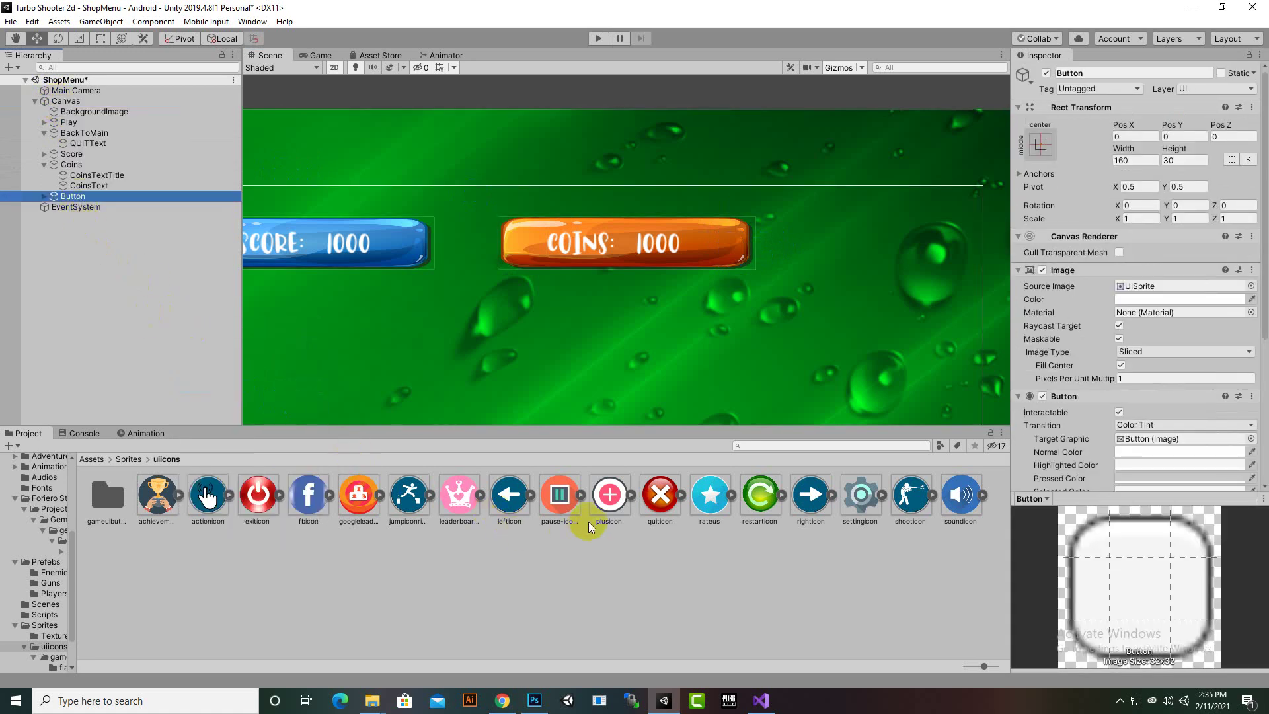
left_click_drag(609, 495, 1168, 288)
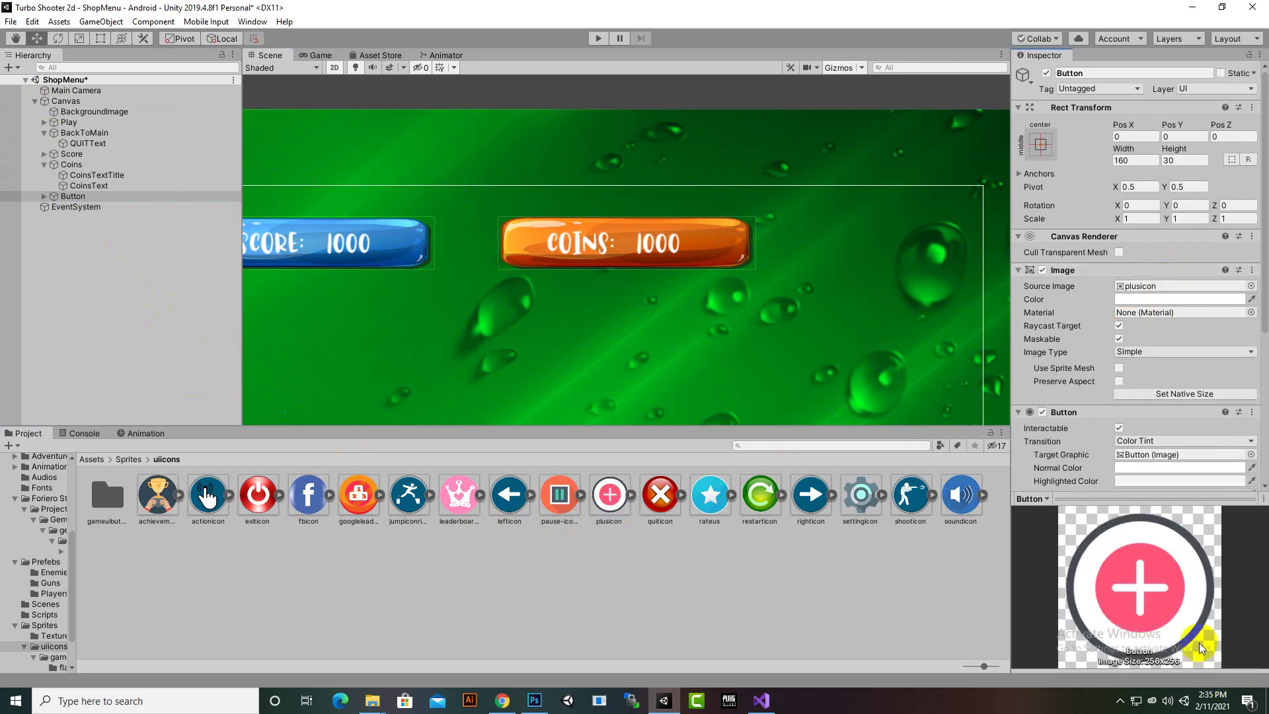
left_click(1168, 390)
scroll(884, 410, "down", 2)
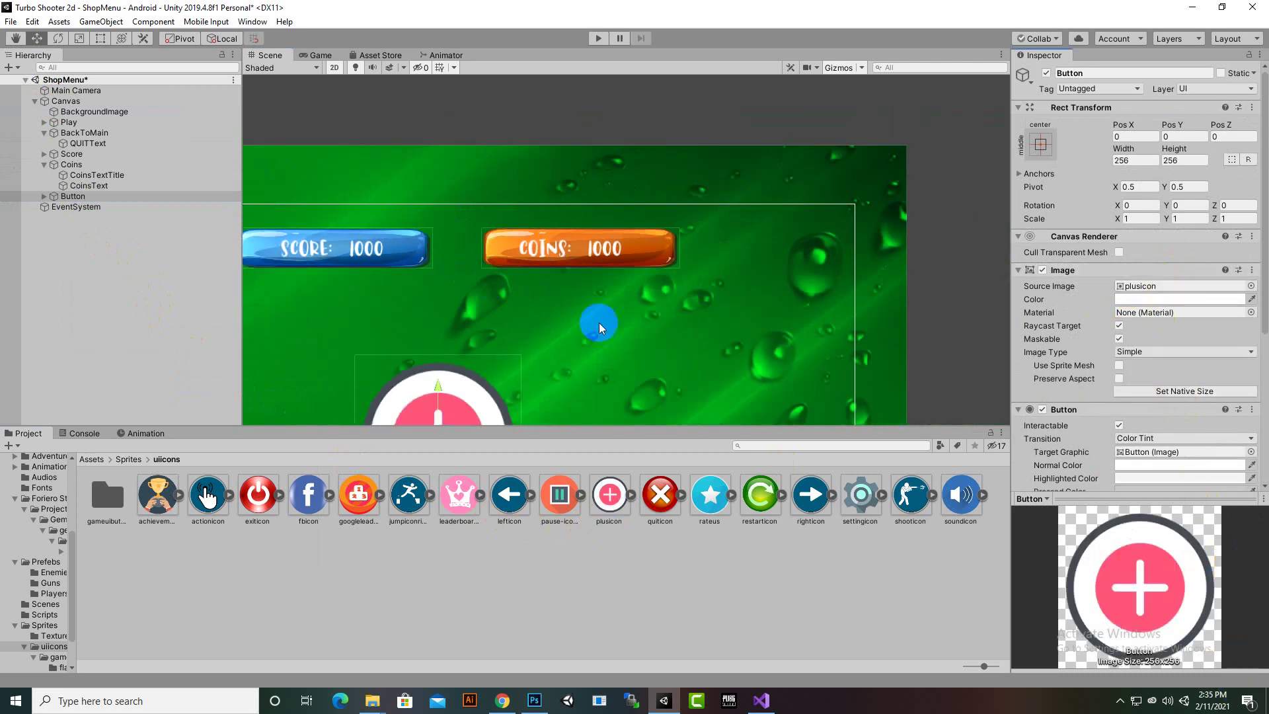
- Delete the new button's text child and rename the button EarnCoins
left_click(42, 197)
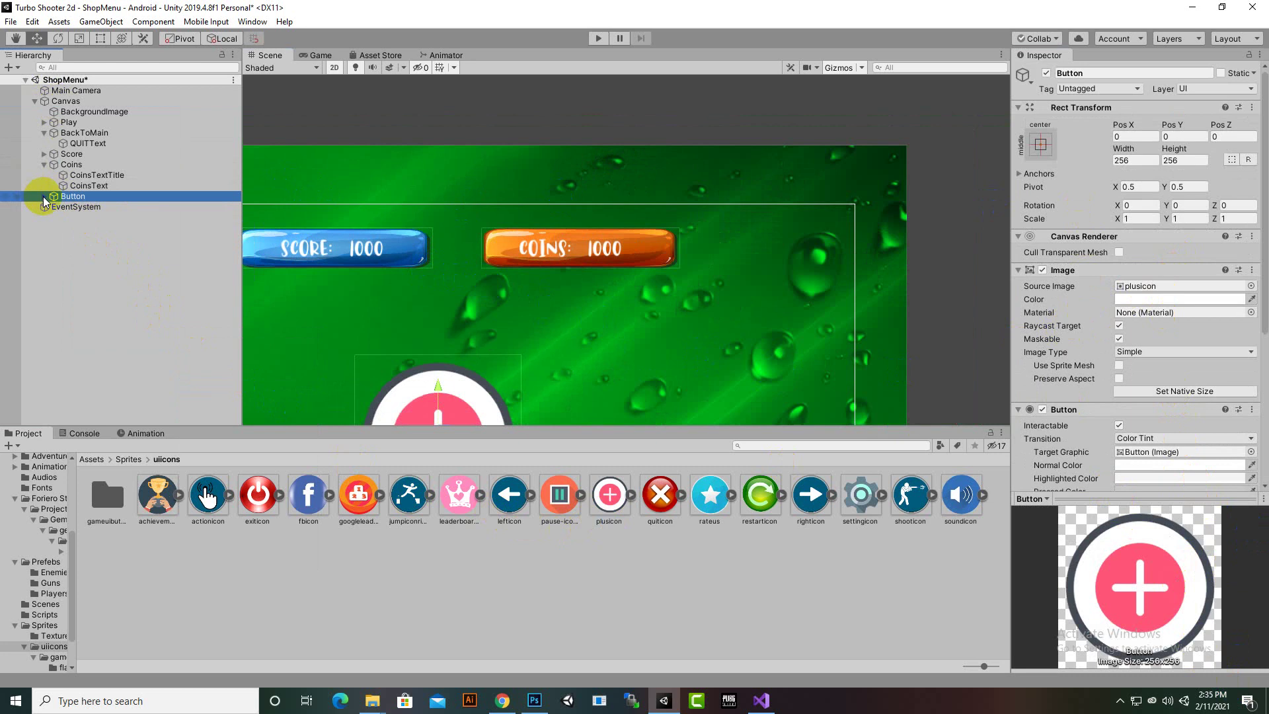
left_click(78, 207)
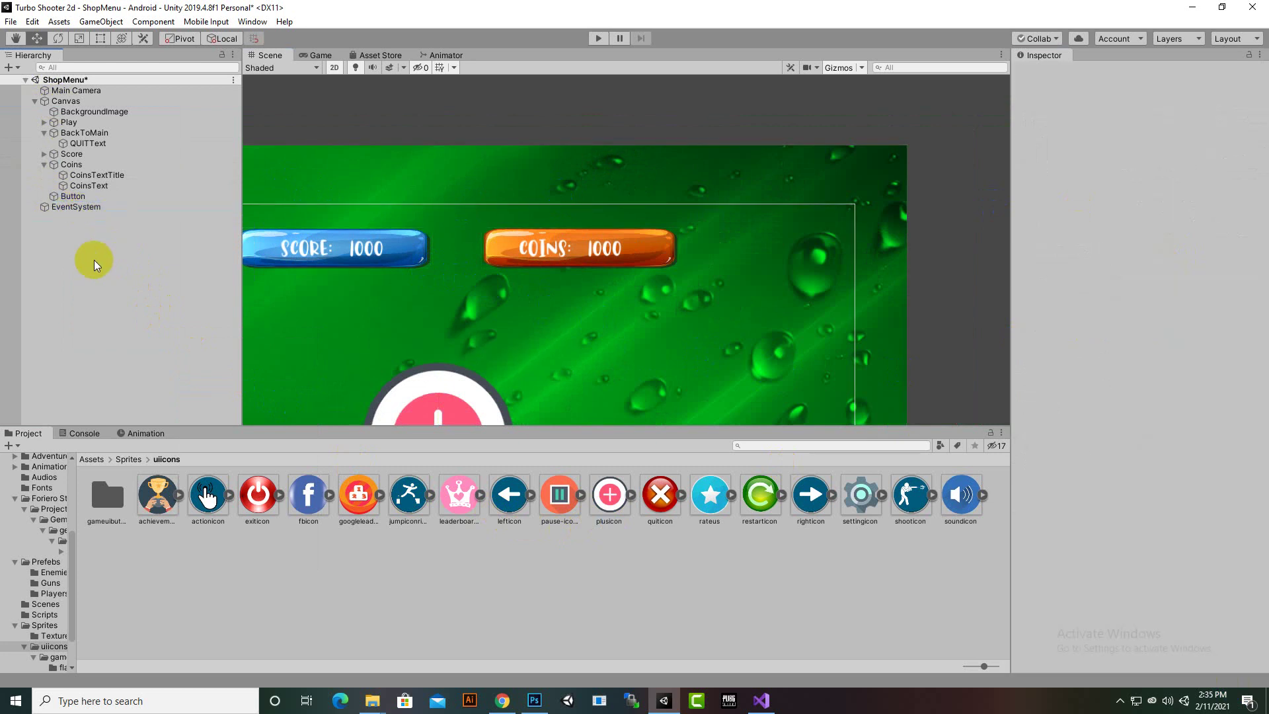
left_click(44, 196)
right_click(73, 197)
left_click(108, 240)
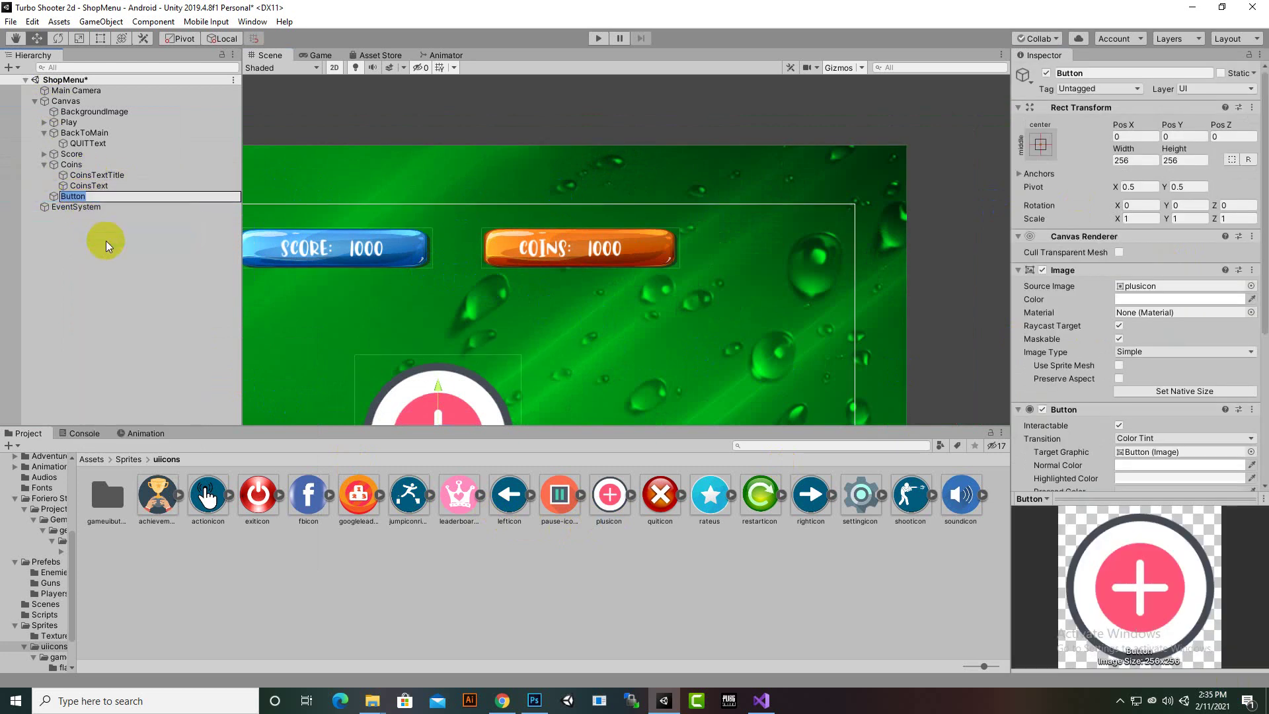
type("EarnC")
type("ou")
type("ng")
key("BackSpace")
type("s")
key("Return")
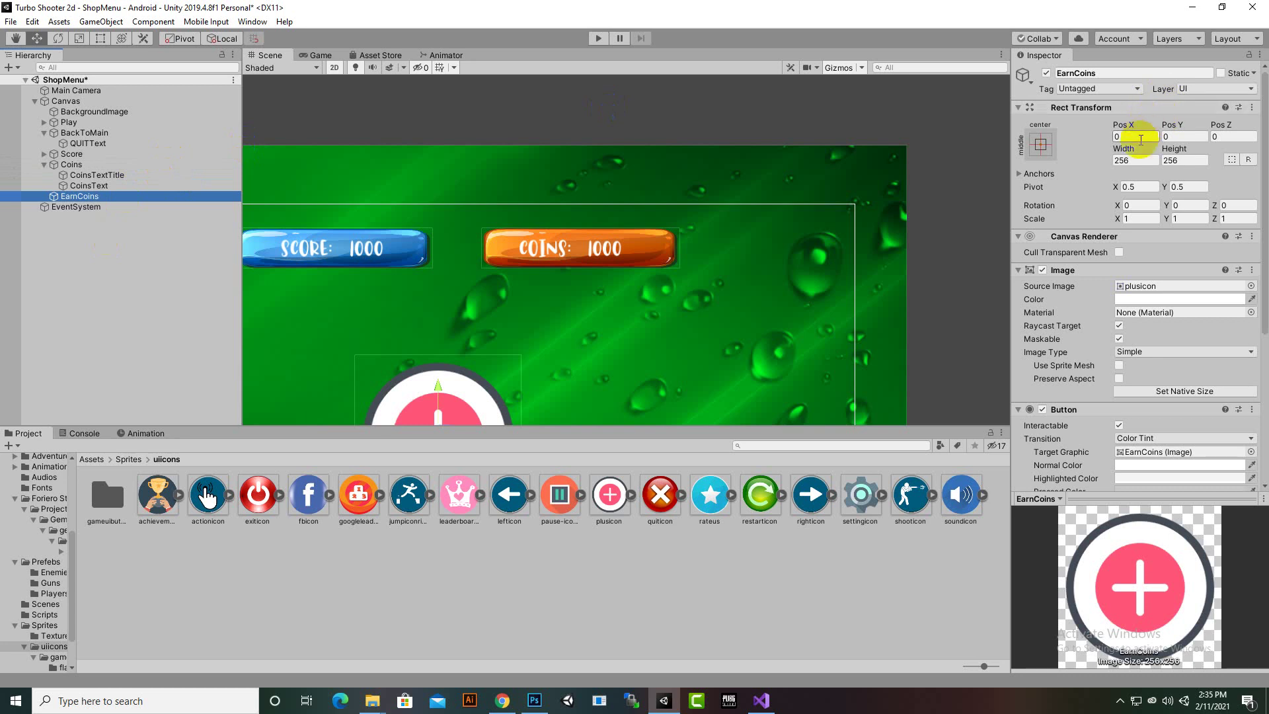
- Nest EarnCoins under the Coins object and set its Pos X and Pos Y to 0
scroll(538, 208, "down", 2)
left_click(90, 197)
left_click_drag(89, 196, 83, 164)
left_click(1125, 137)
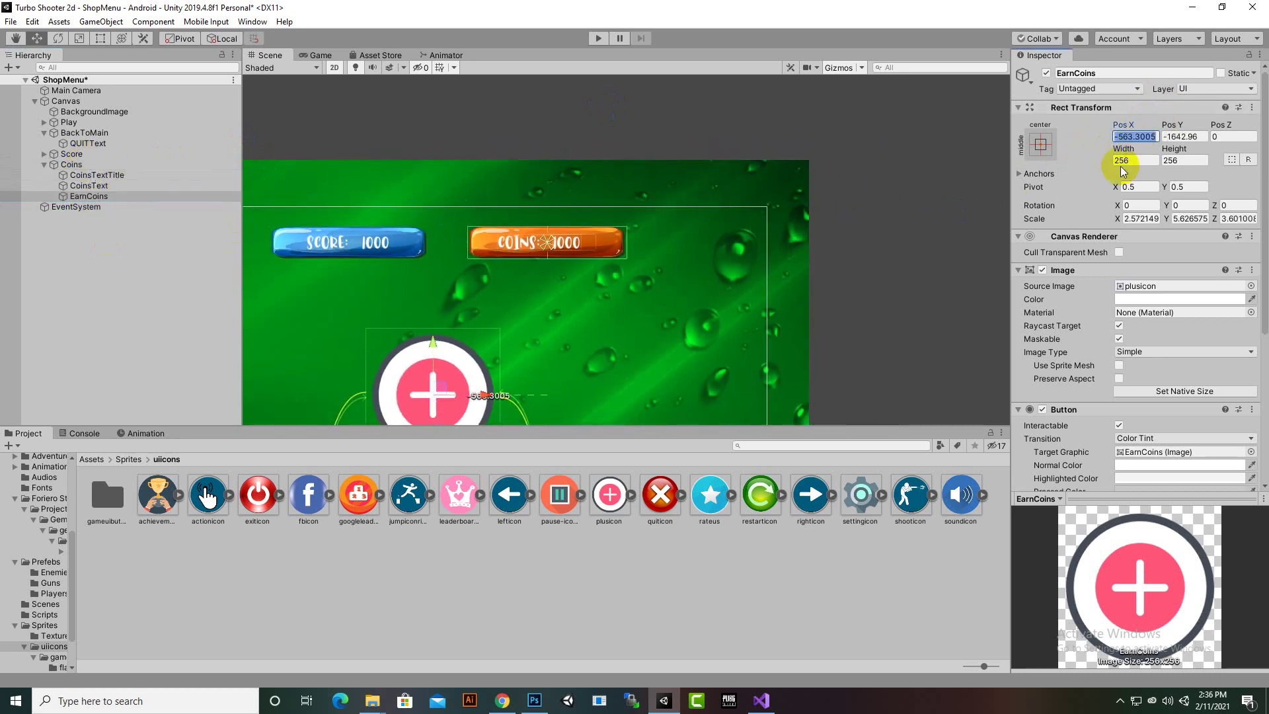
type("0")
key("Tab")
type("0")
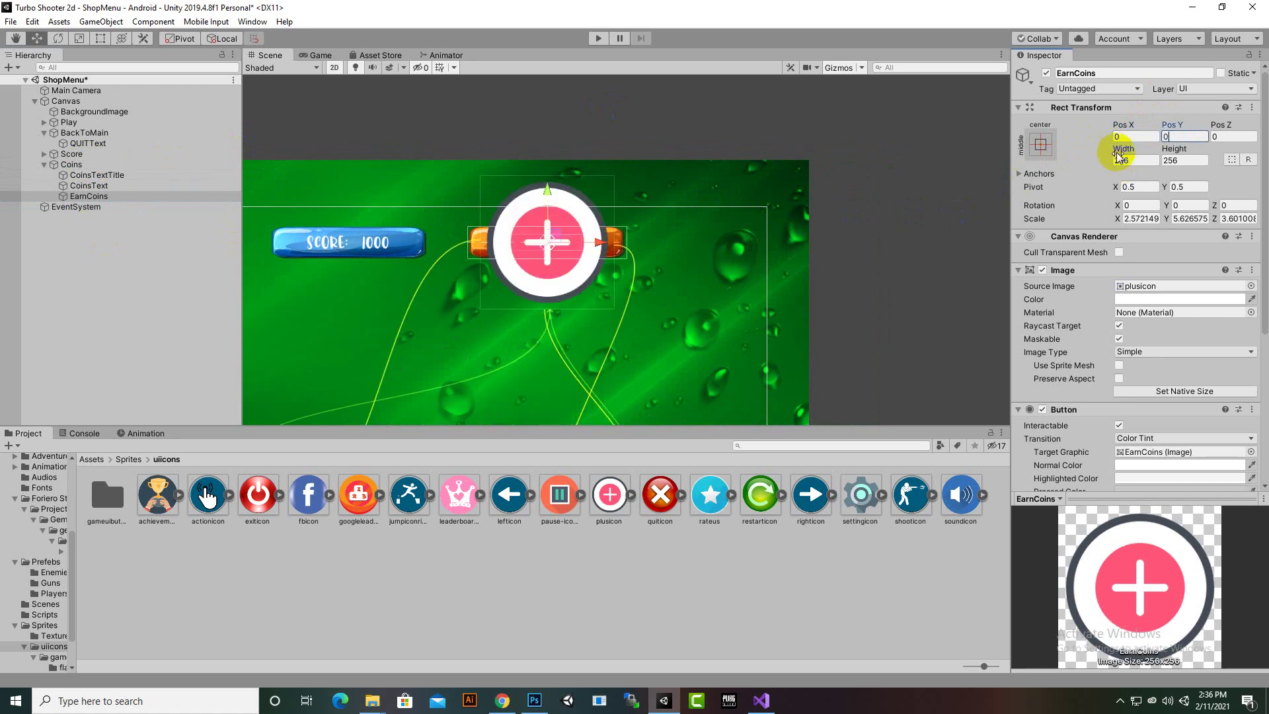
- Scale EarnCoins down to about 0.67 by 1.45 and move it to the right end of the orange display, at Pos X 287
left_click(79, 38)
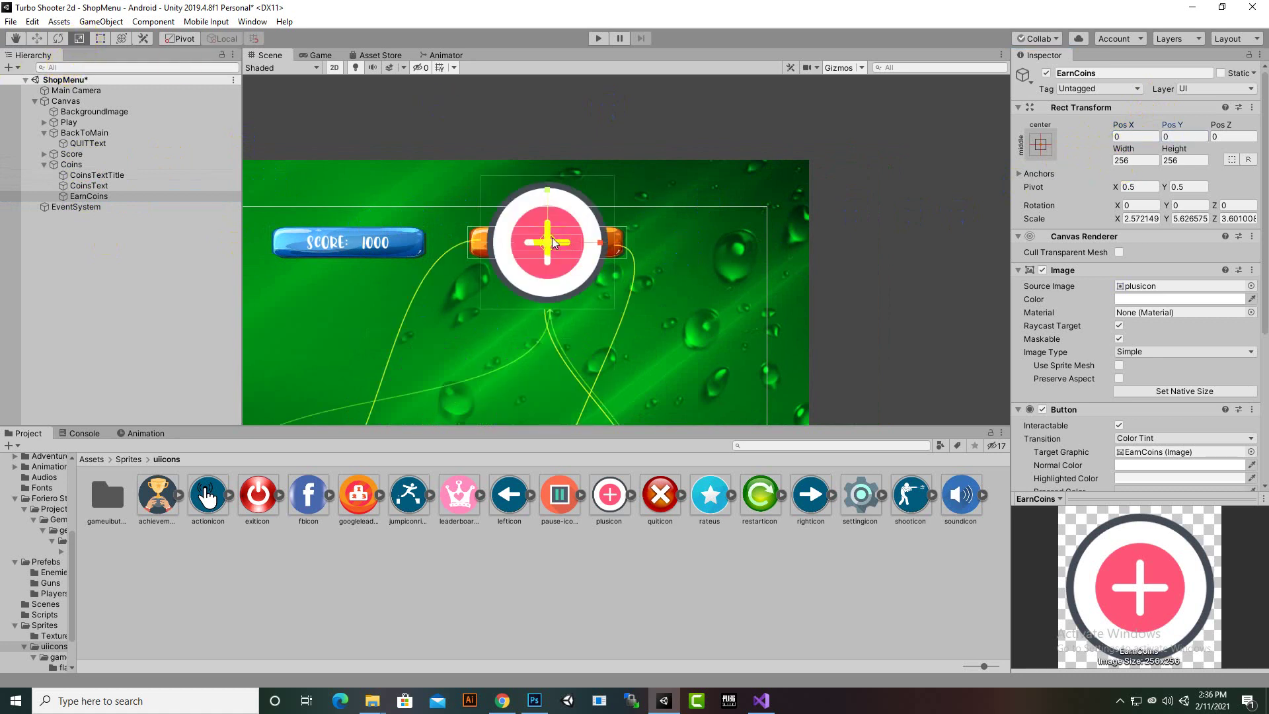
left_click_drag(547, 245, 538, 283)
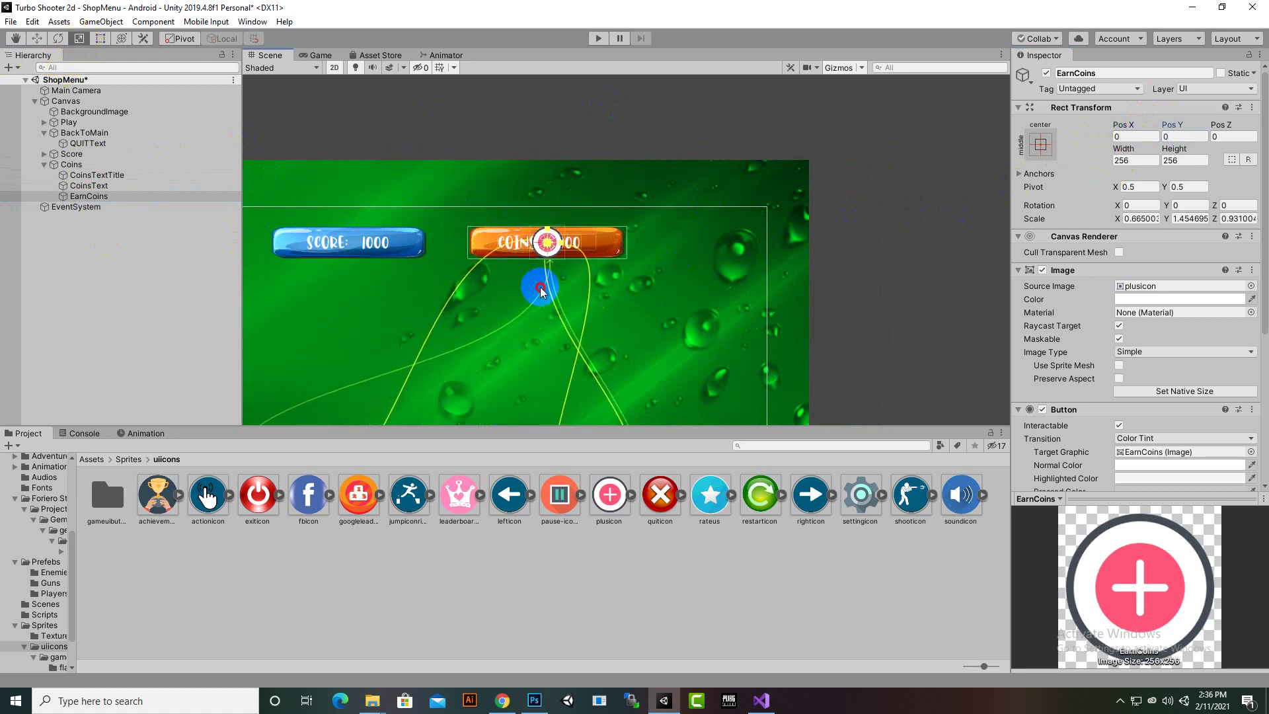
left_click(37, 39)
scroll(614, 297, "up", 2)
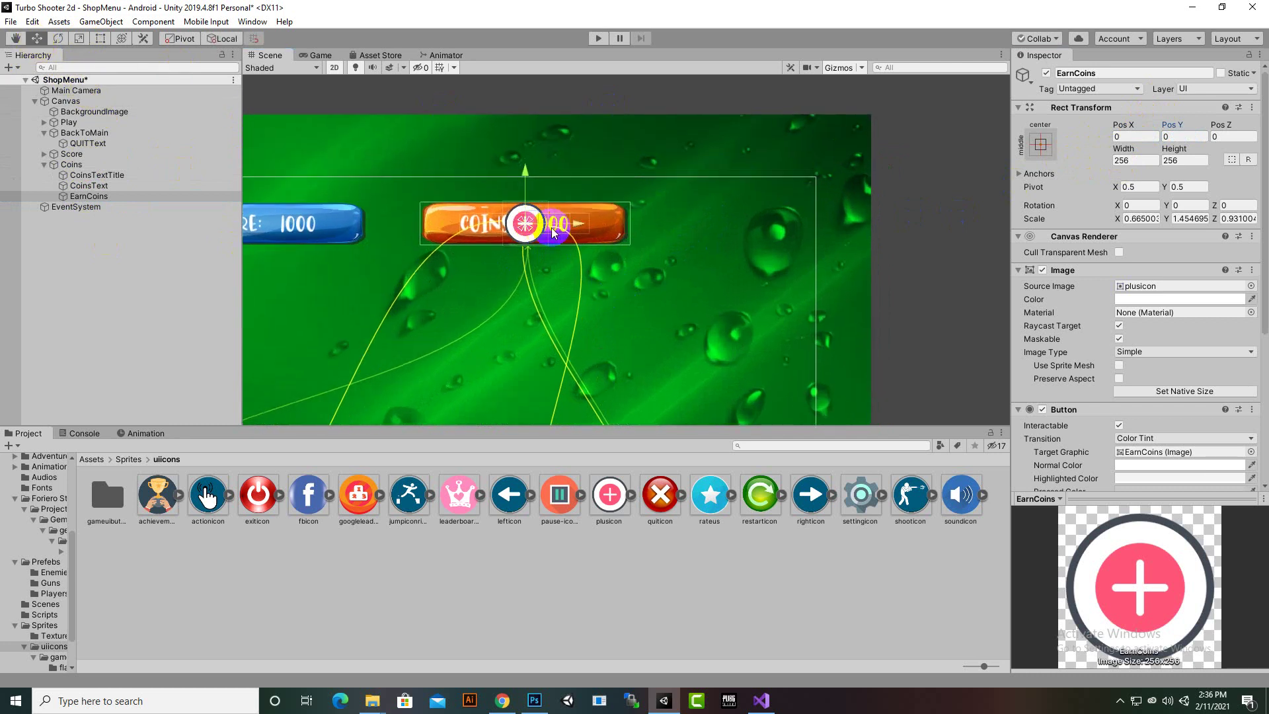
left_click_drag(605, 232, 650, 232)
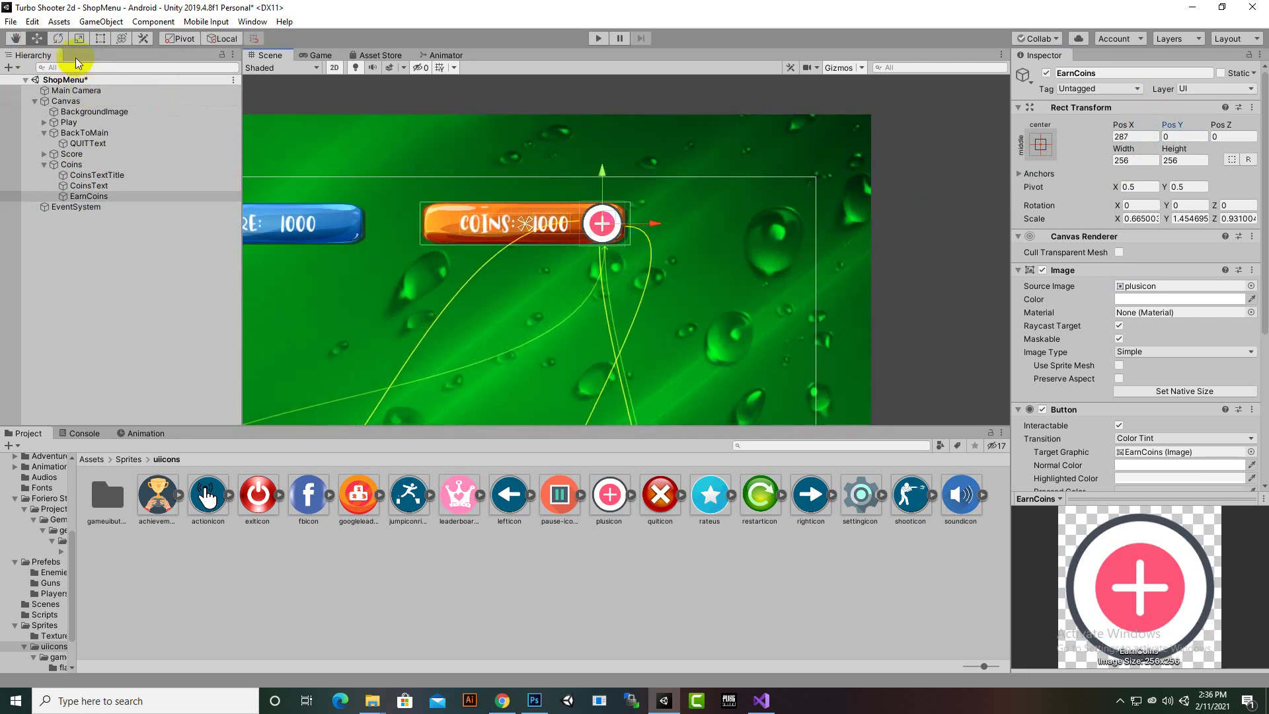
- Scale the EarnCoins button down uniformly to about 0.55 by 1.19 so it fits inside the orange display
left_click(89, 38)
scroll(688, 225, "up", 2)
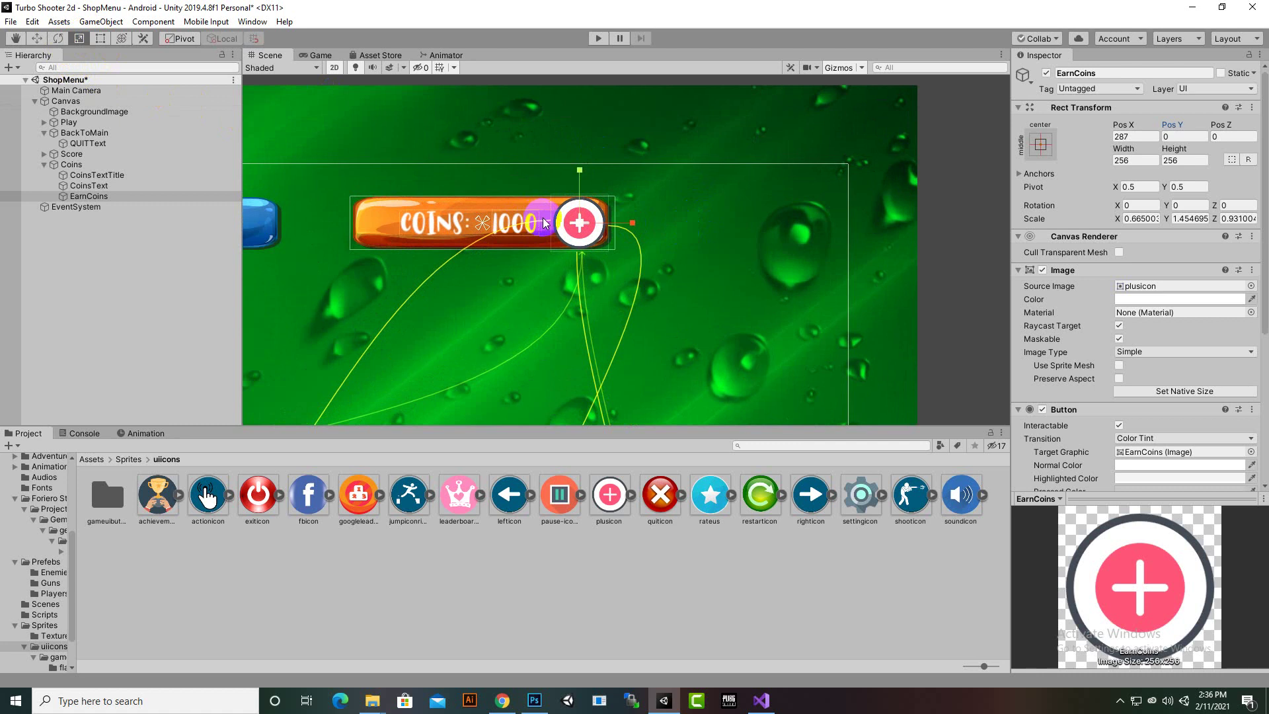
left_click_drag(580, 229, 575, 219)
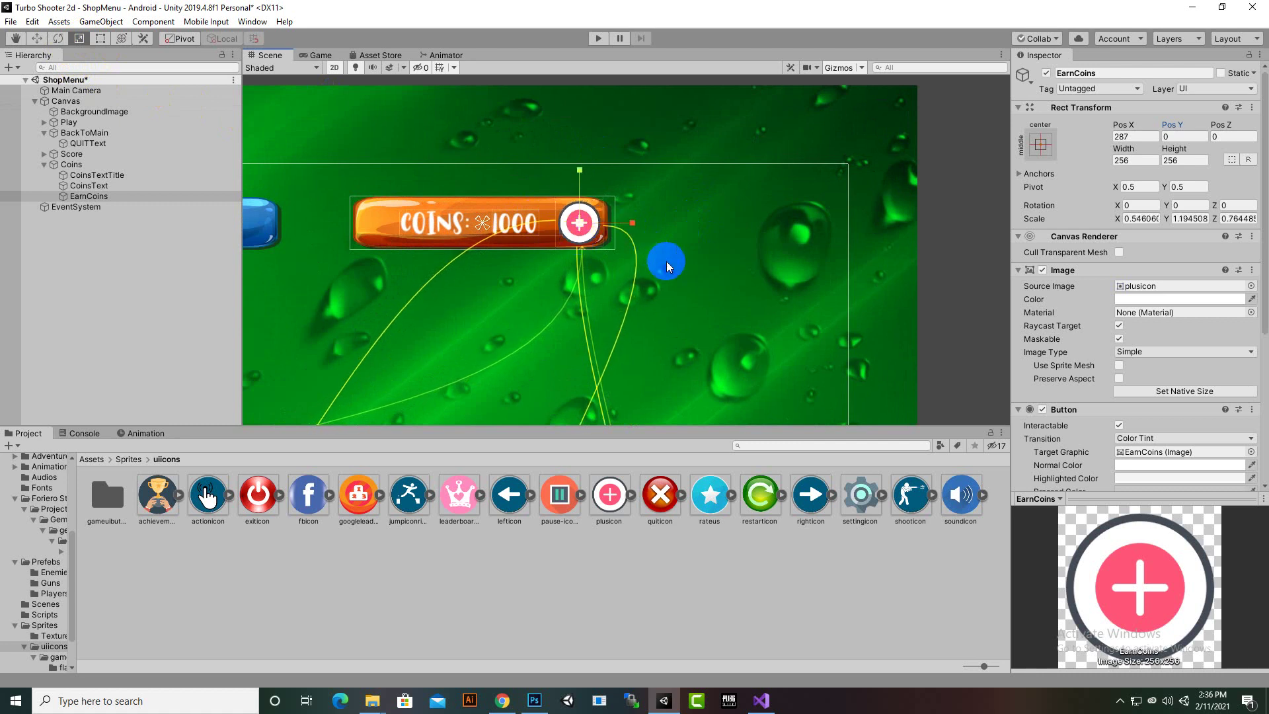
scroll(709, 322, "down", 2)
left_click(448, 107)
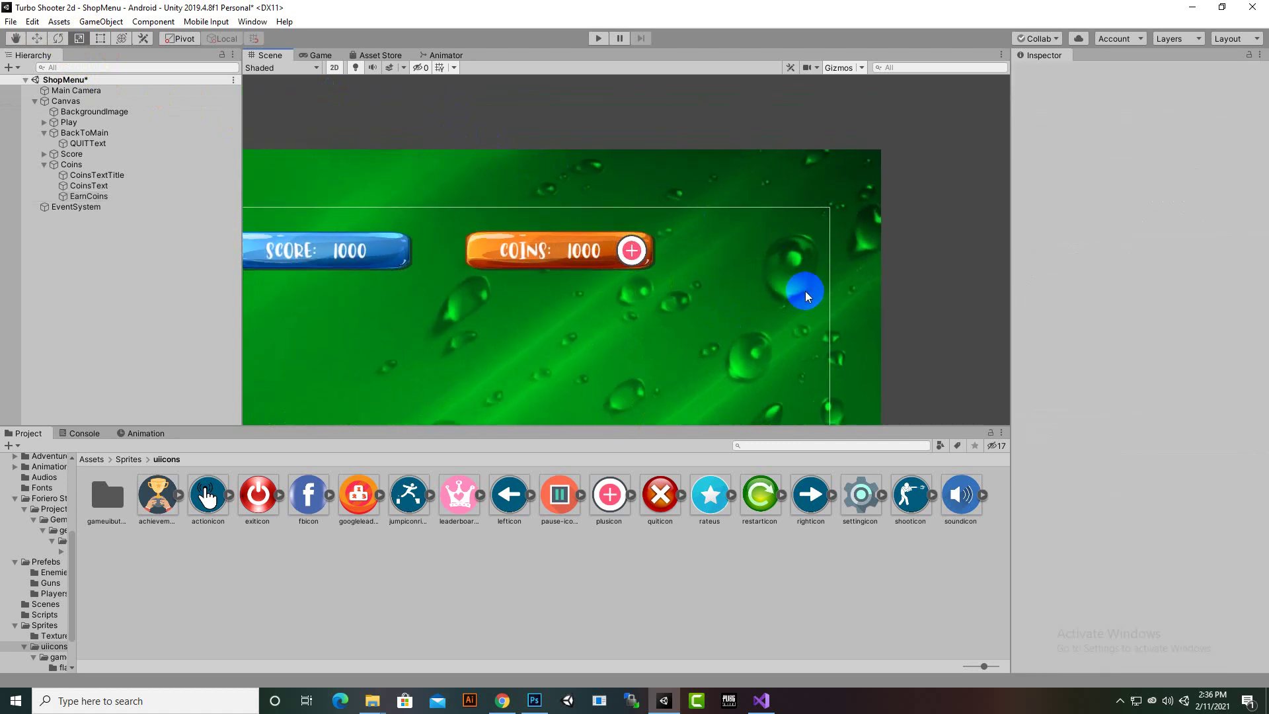
scroll(800, 301, "down", 2)
middle_click_drag(789, 317, 831, 291)
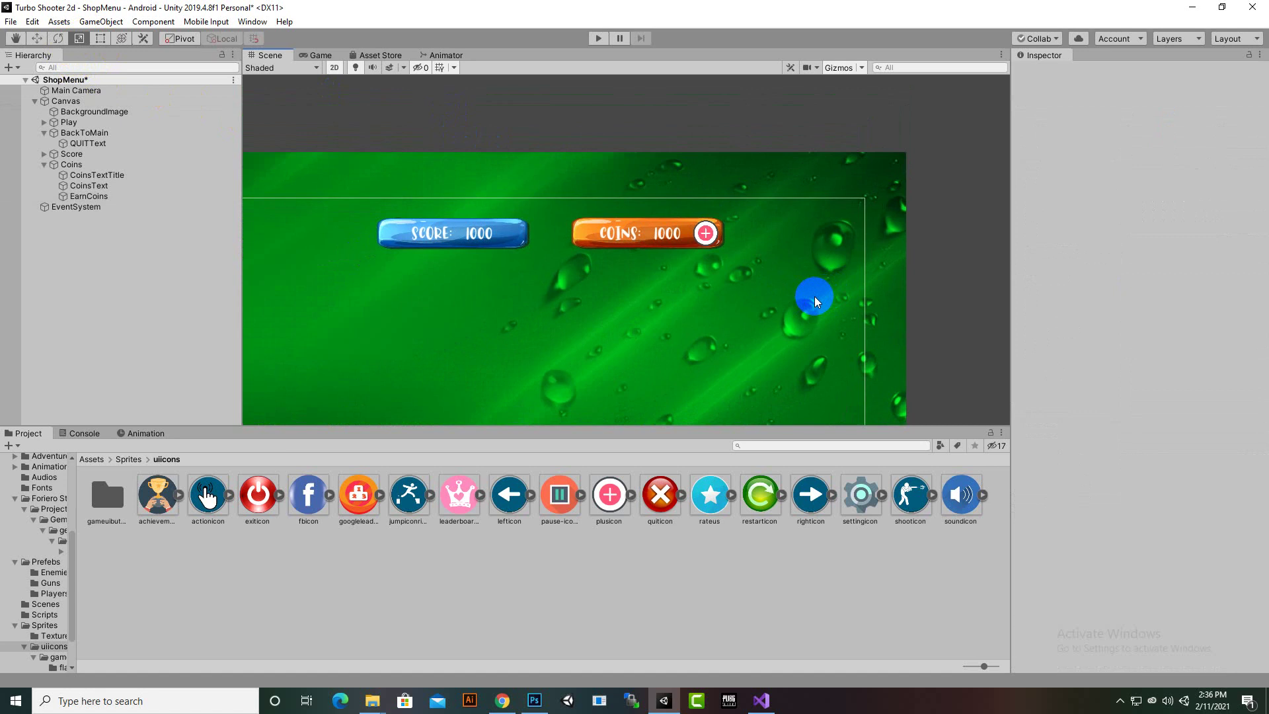
scroll(814, 296, "down", 3)
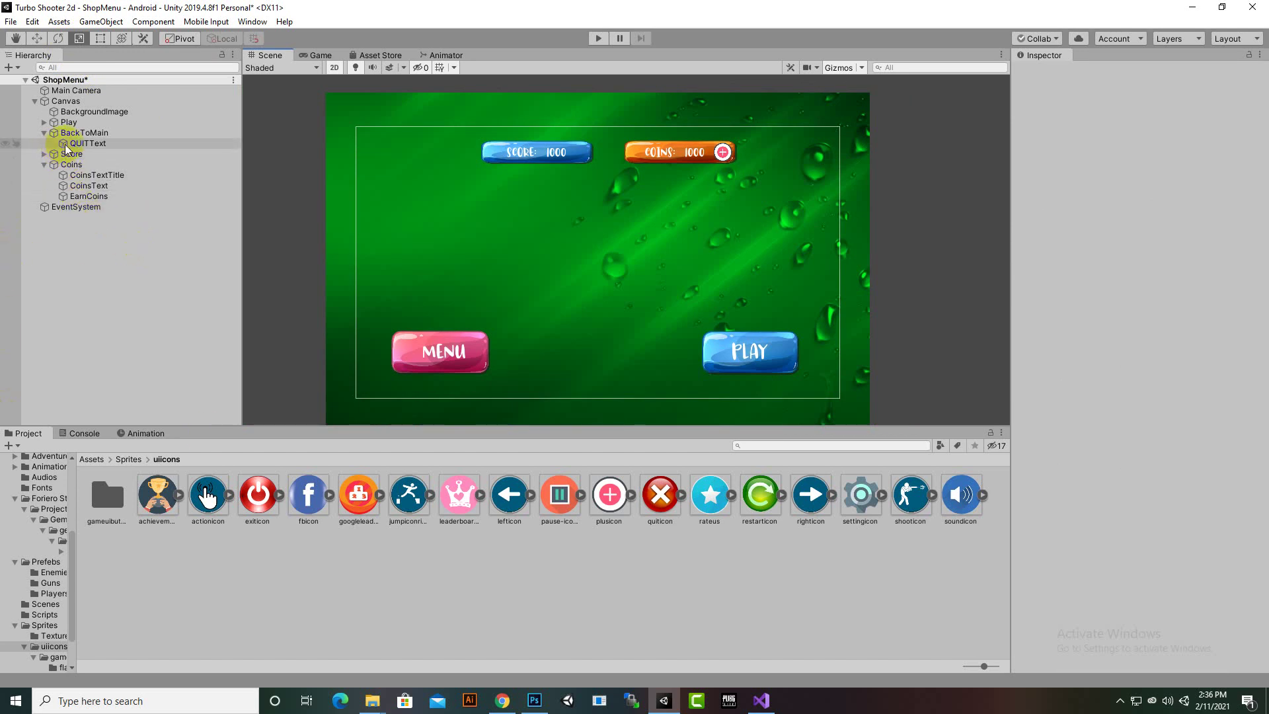
- Collapse the Coins and BackToMain groups and add a UI Panel to the Canvas
left_click(44, 165)
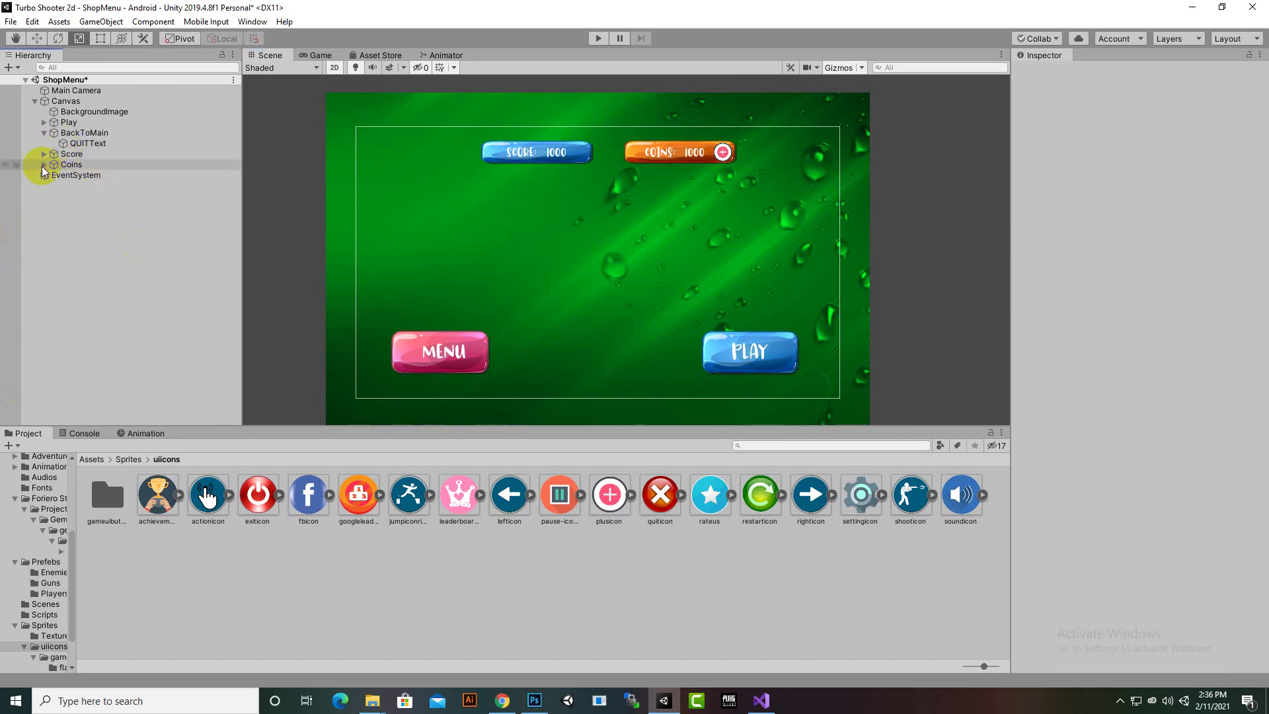
left_click(44, 133)
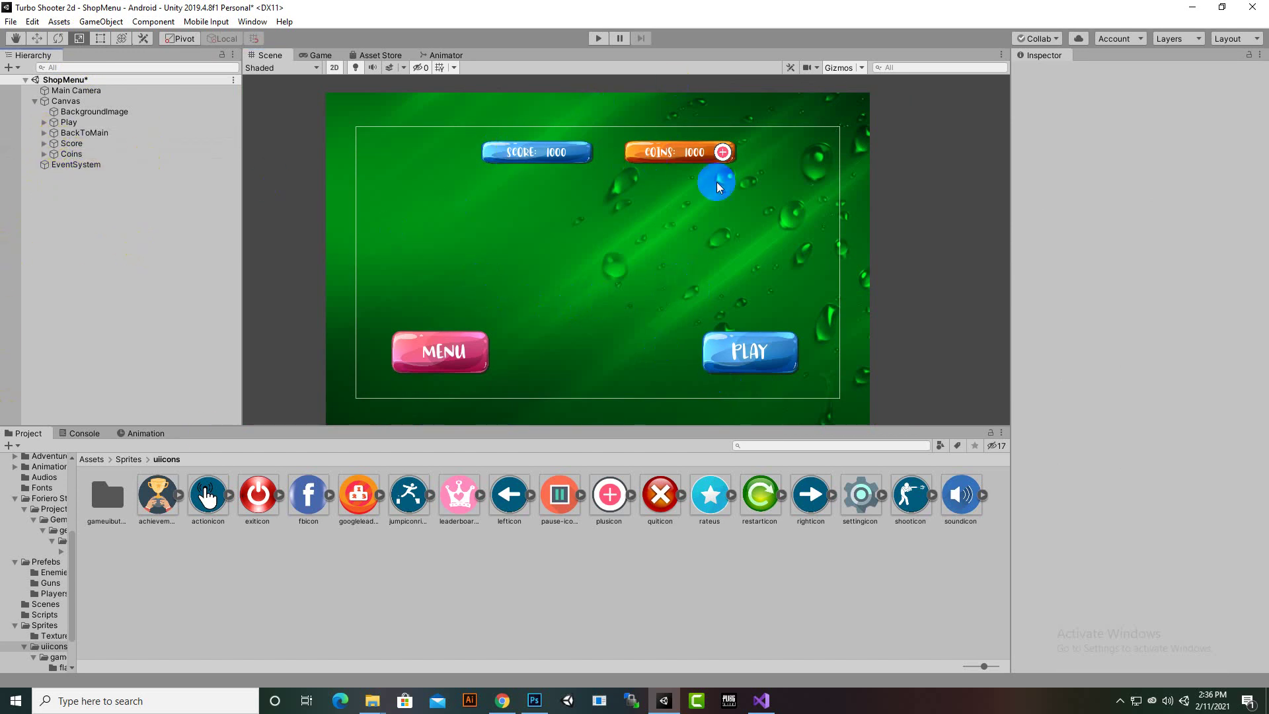
left_click(59, 101)
right_click(60, 102)
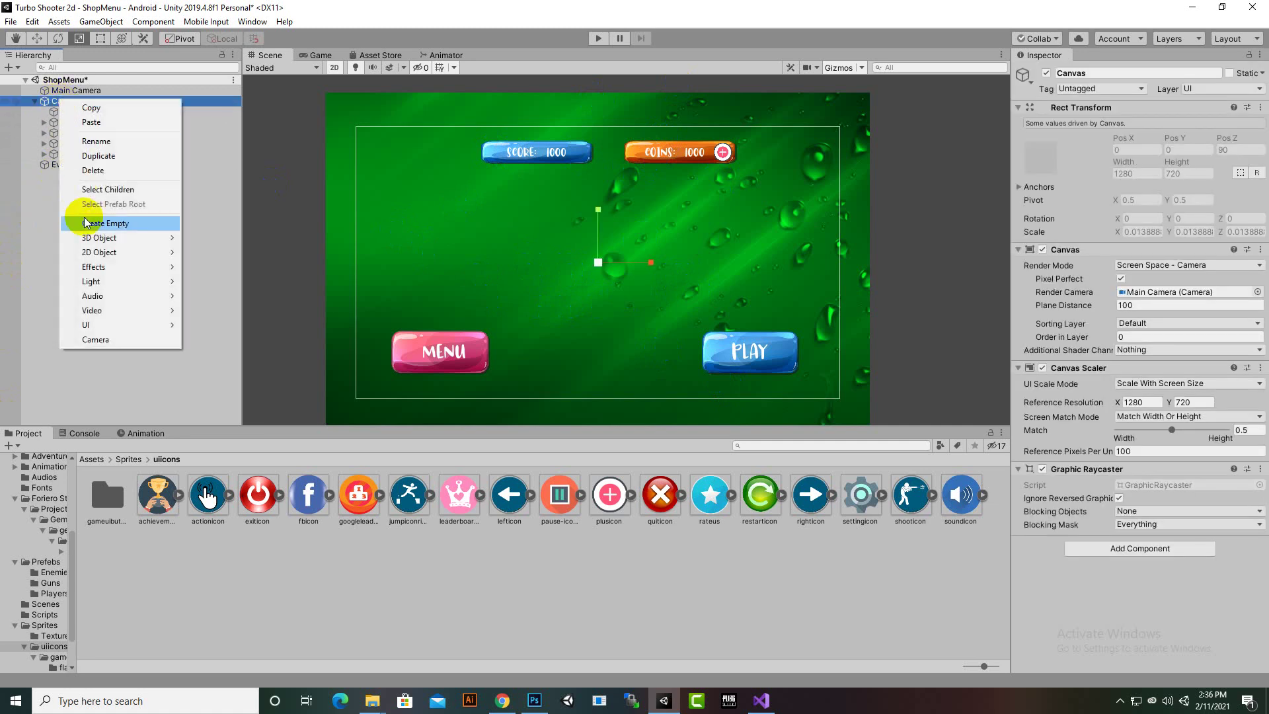
mouse_move(102, 323)
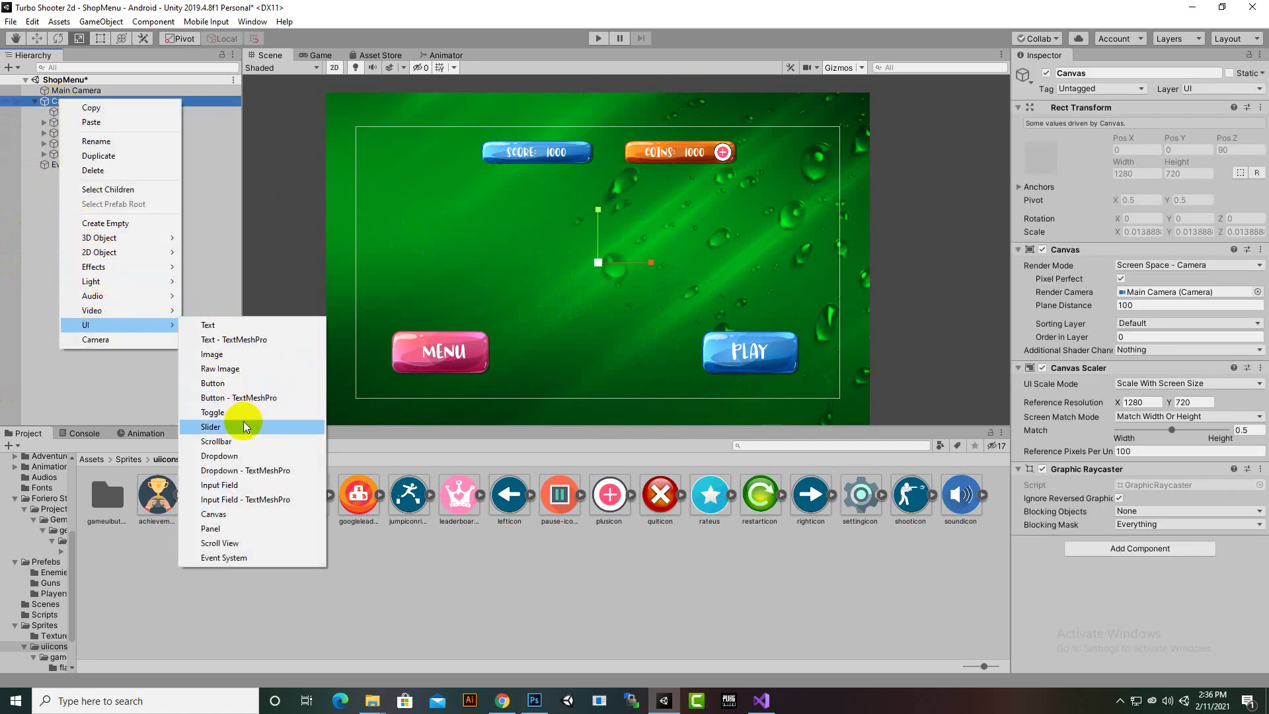
left_click(233, 529)
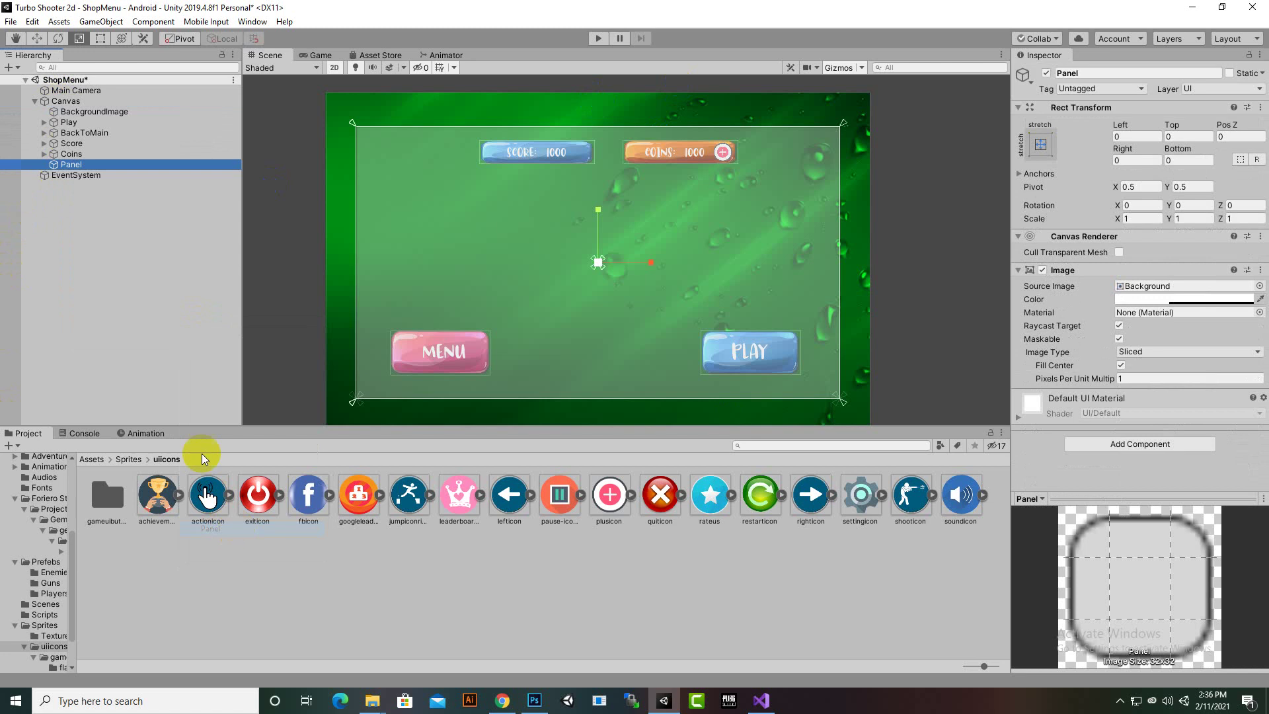
- Rename the new panel ShopPanel
right_click(105, 166)
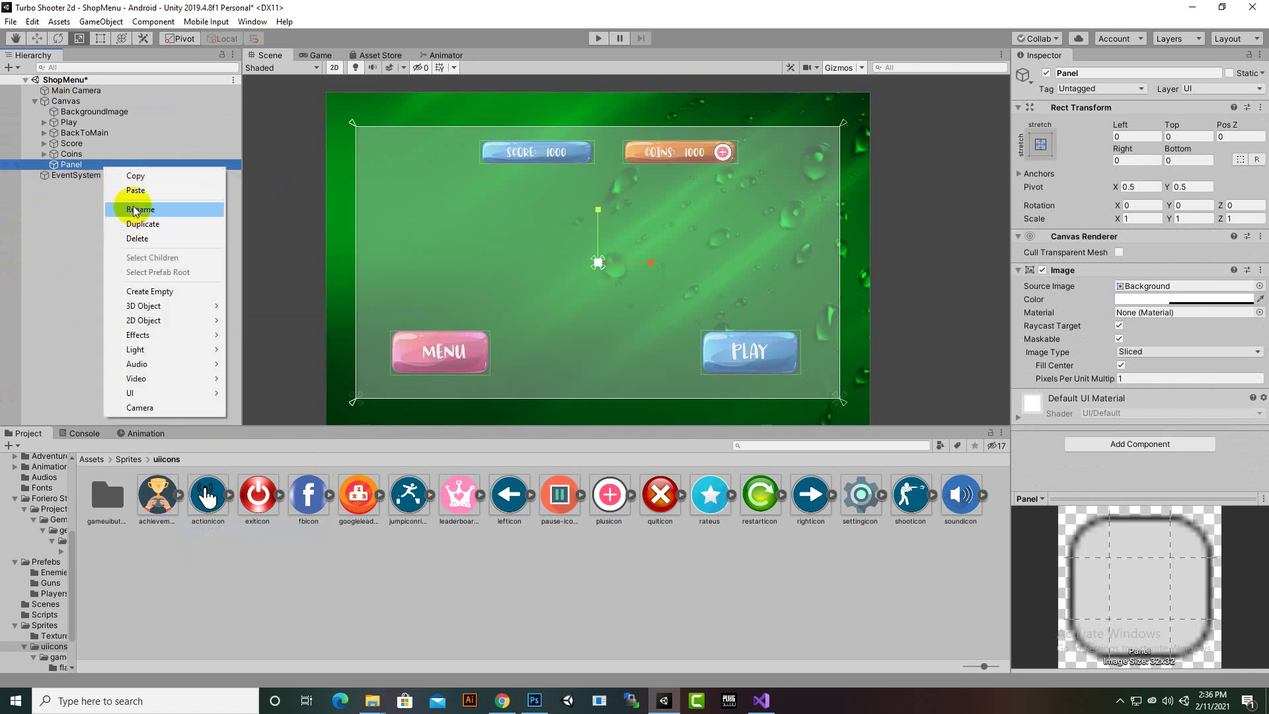
left_click(136, 209)
type("S")
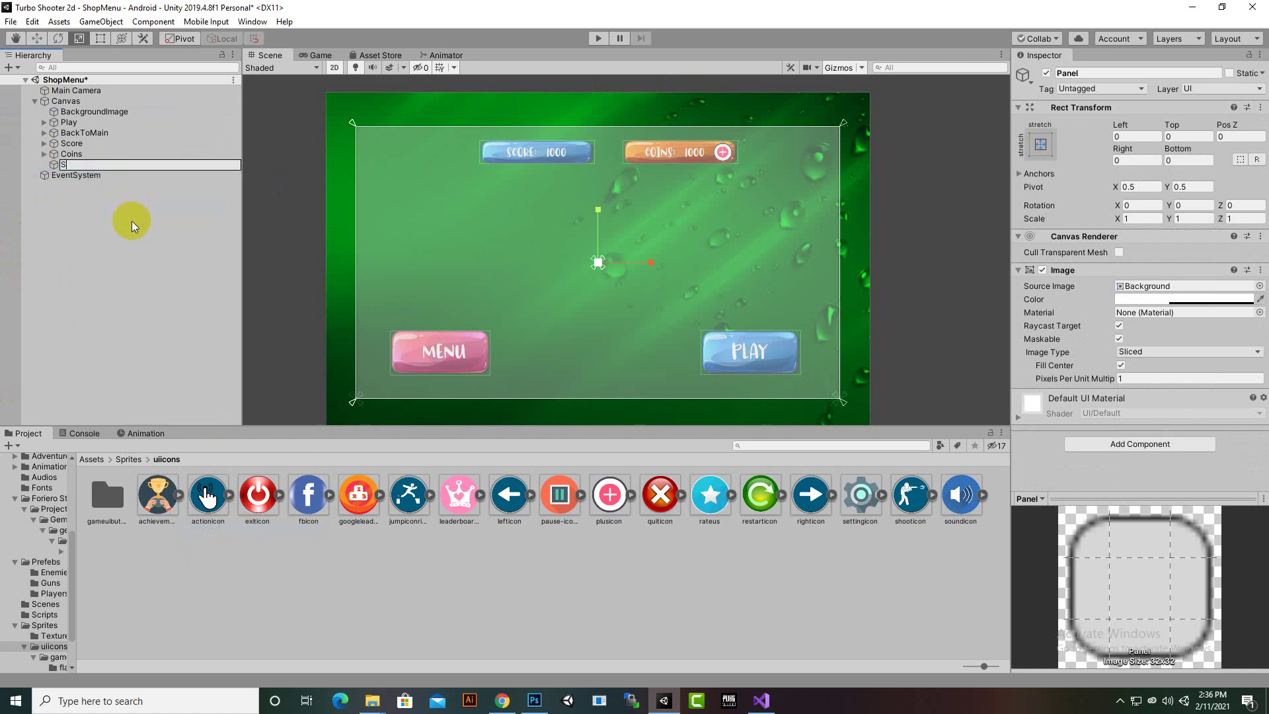
type("hopPanel")
key("Return")
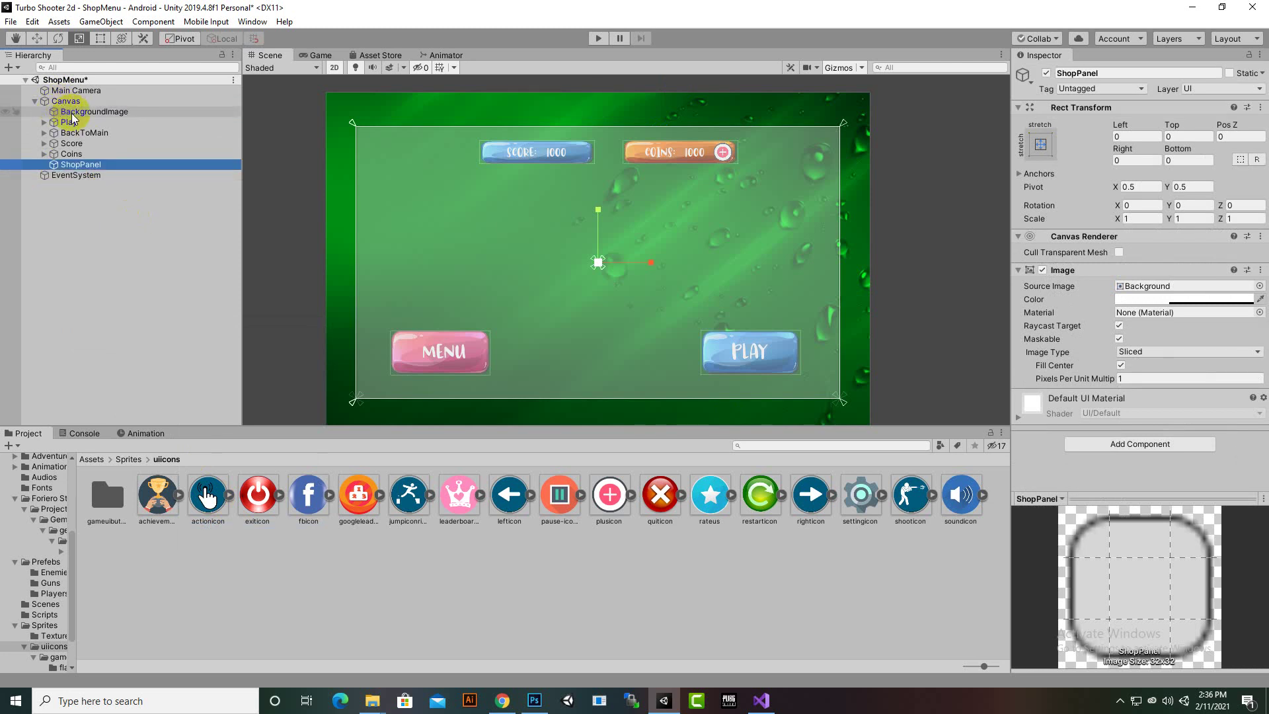
- Rename the panel under the Canvas to WeaponsPurchasePanel
right_click(98, 165)
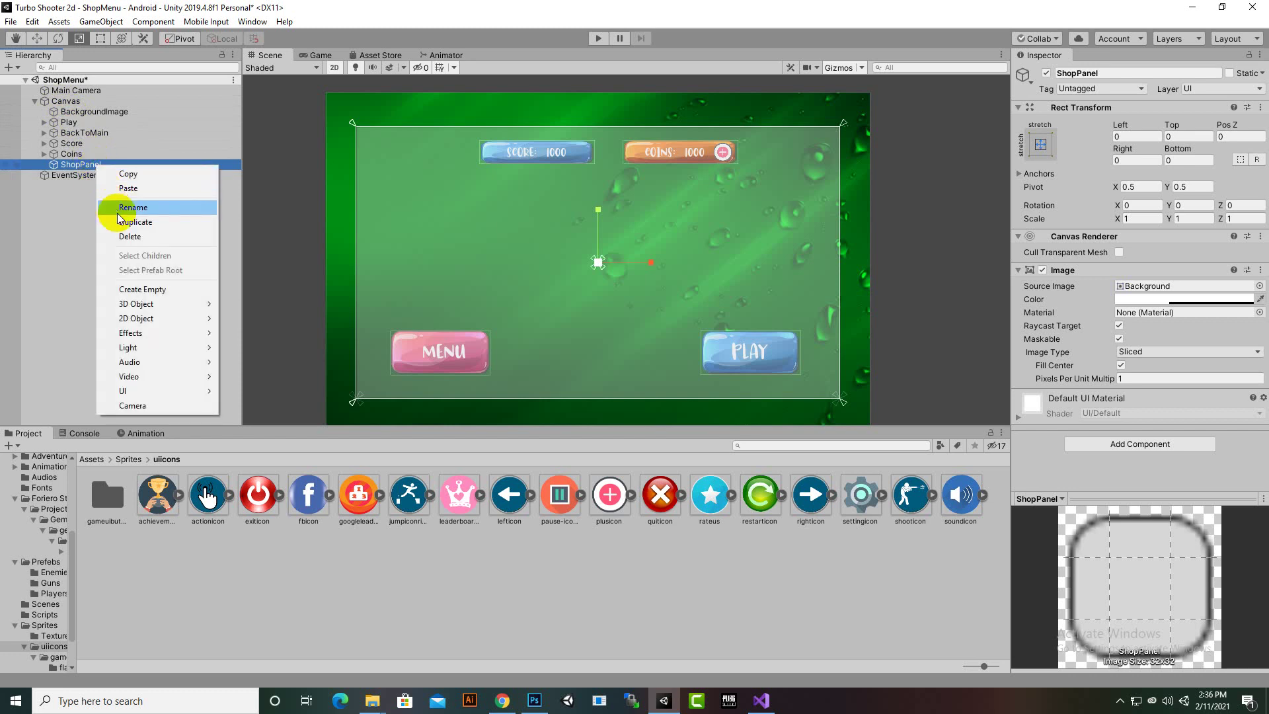
left_click(121, 213)
left_click_drag(80, 165, 7, 166)
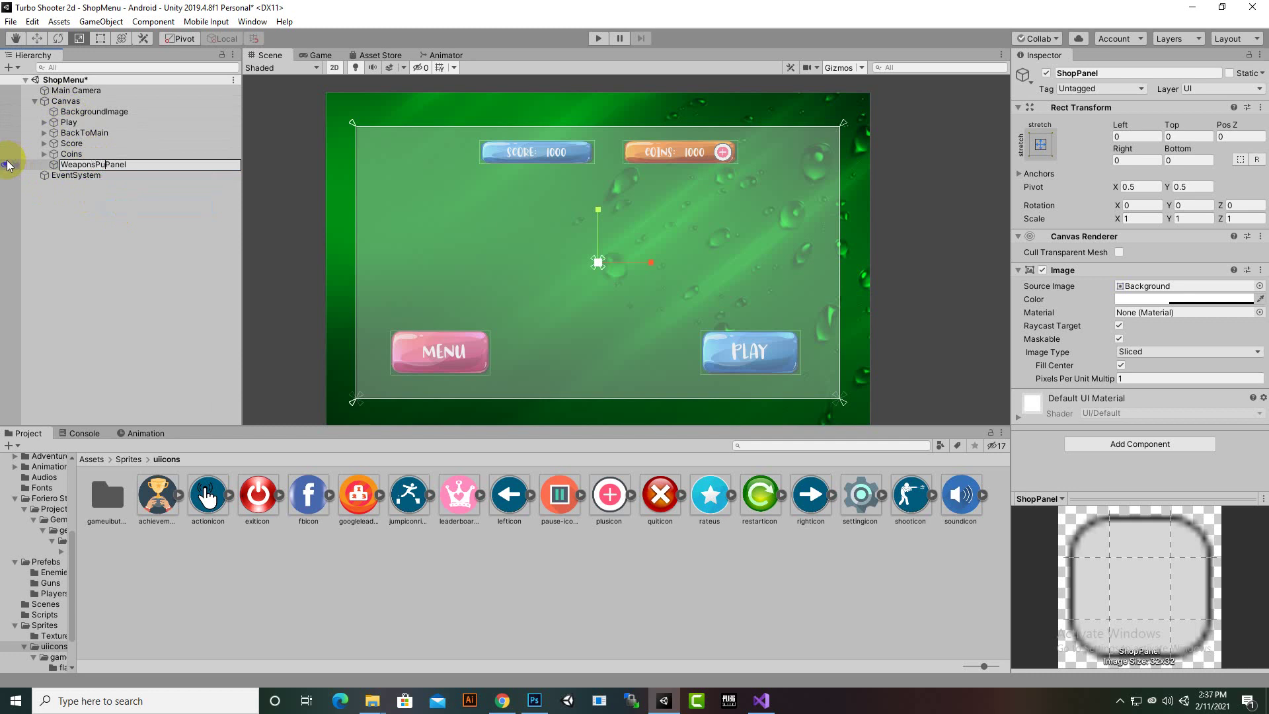
type("WeaponsPurchase")
key("Return")
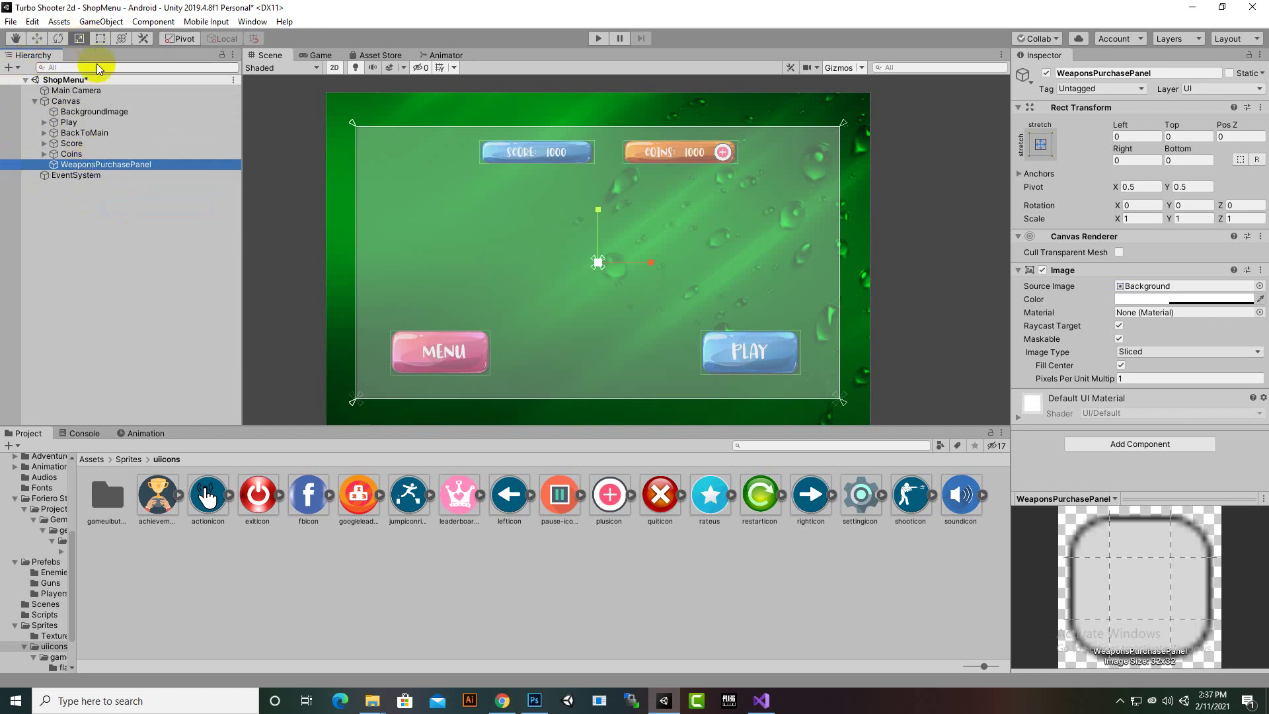
- Scale WeaponsPurchasePanel uniformly to about 0.54 and assign the orangeflat sprite from gameuibutton/flat as its source image
left_click_drag(597, 280, 601, 296)
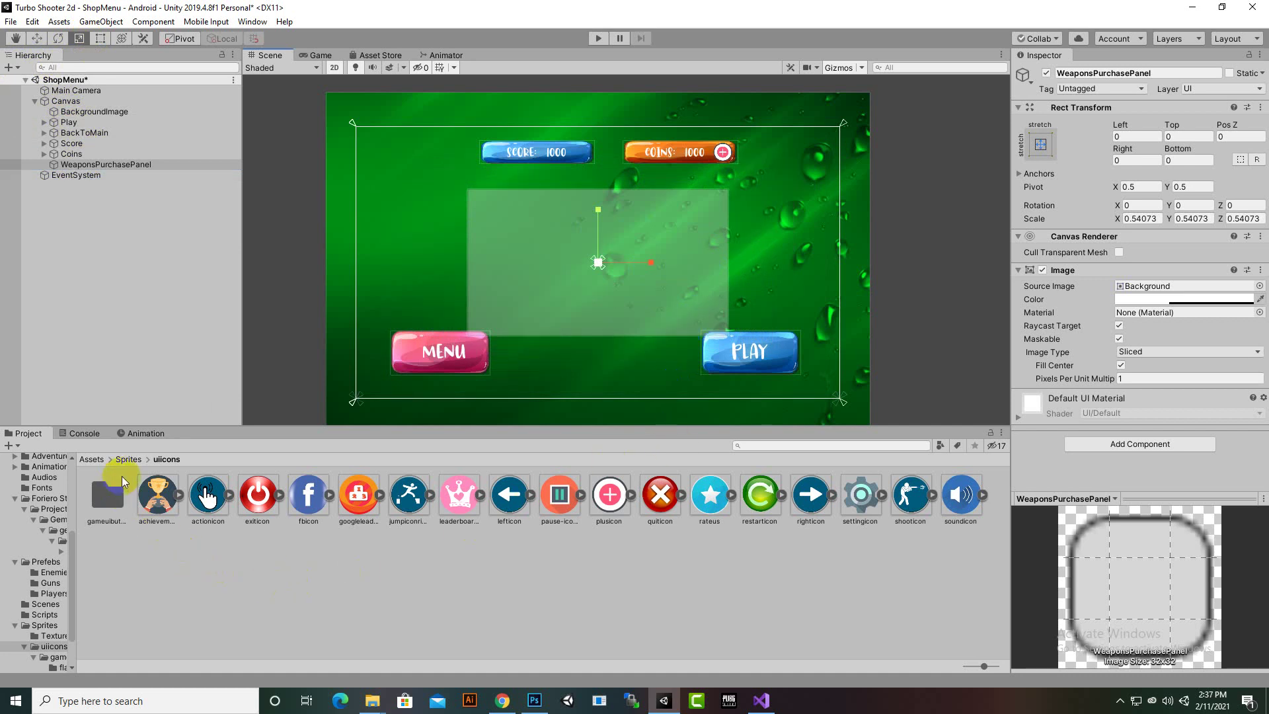
left_click(116, 503)
double_click(115, 505)
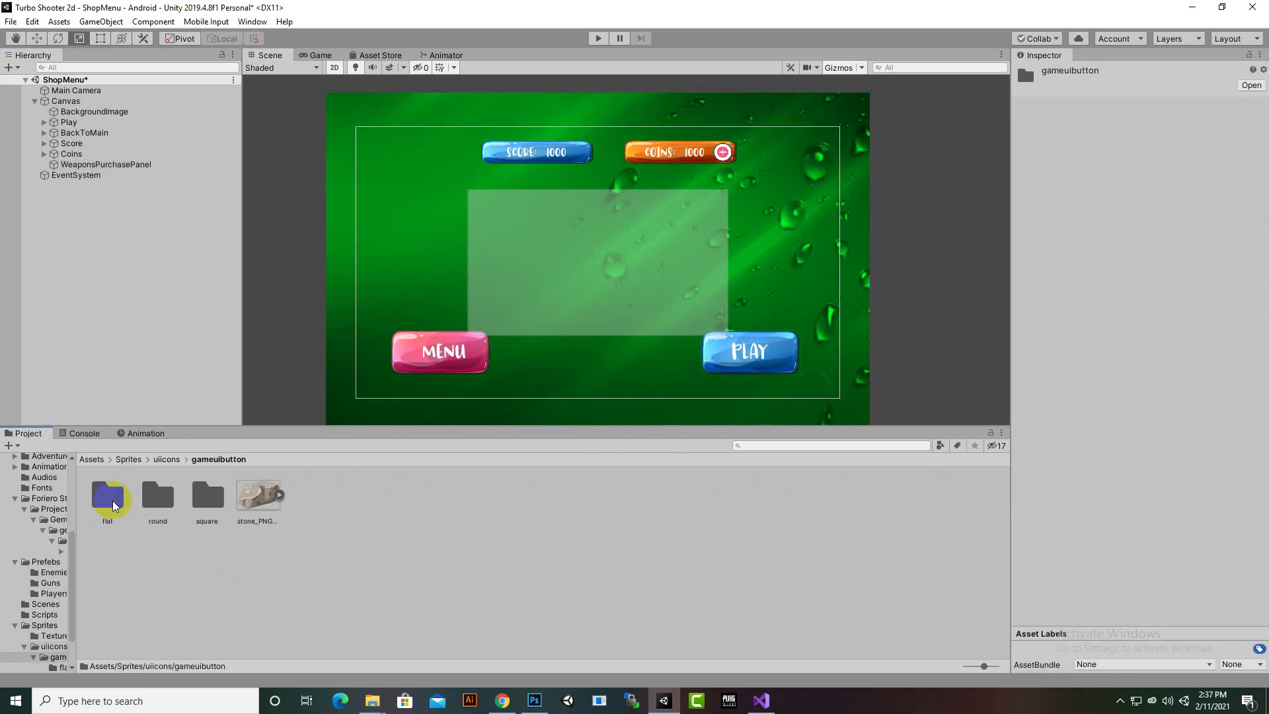
double_click(100, 496)
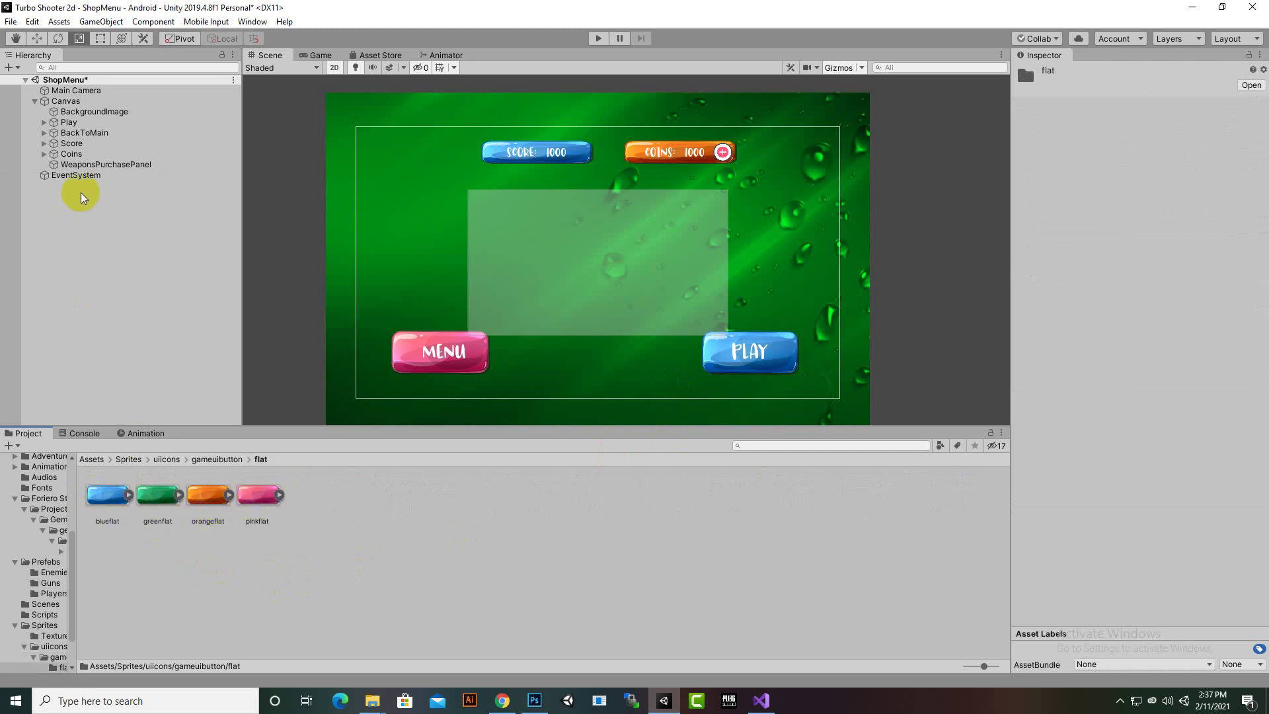
left_click(78, 164)
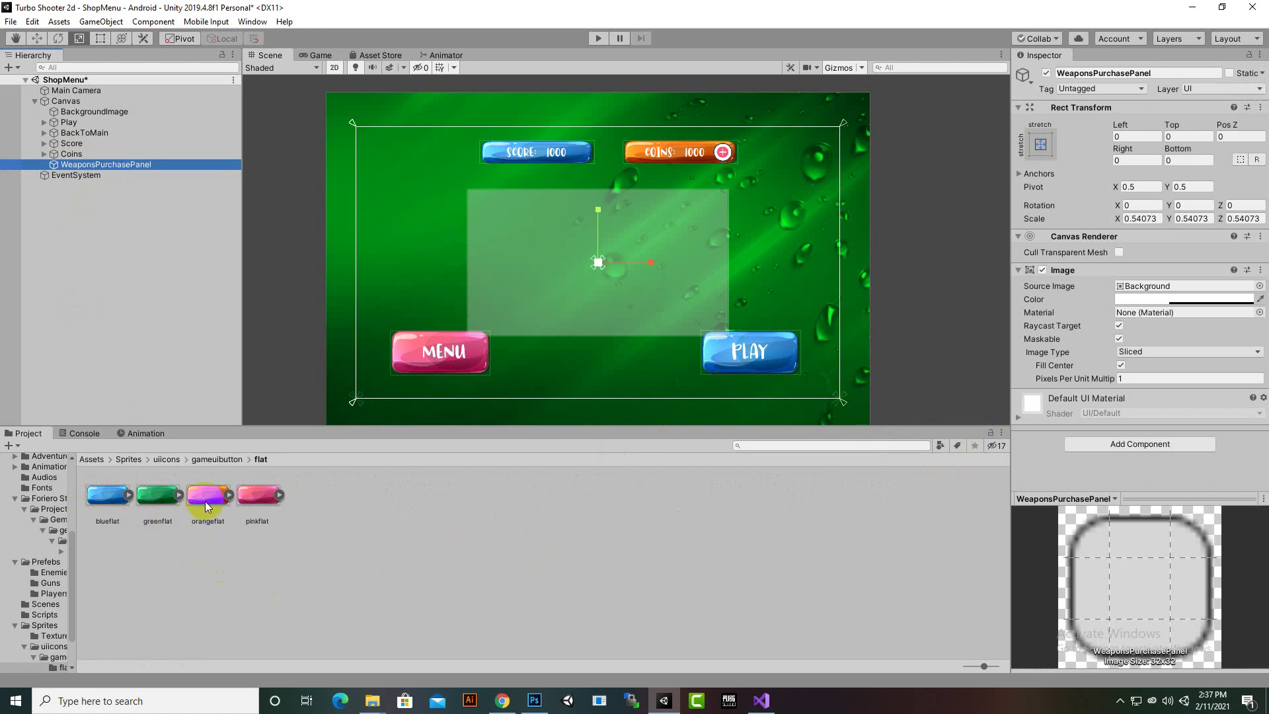
left_click_drag(207, 507, 1150, 291)
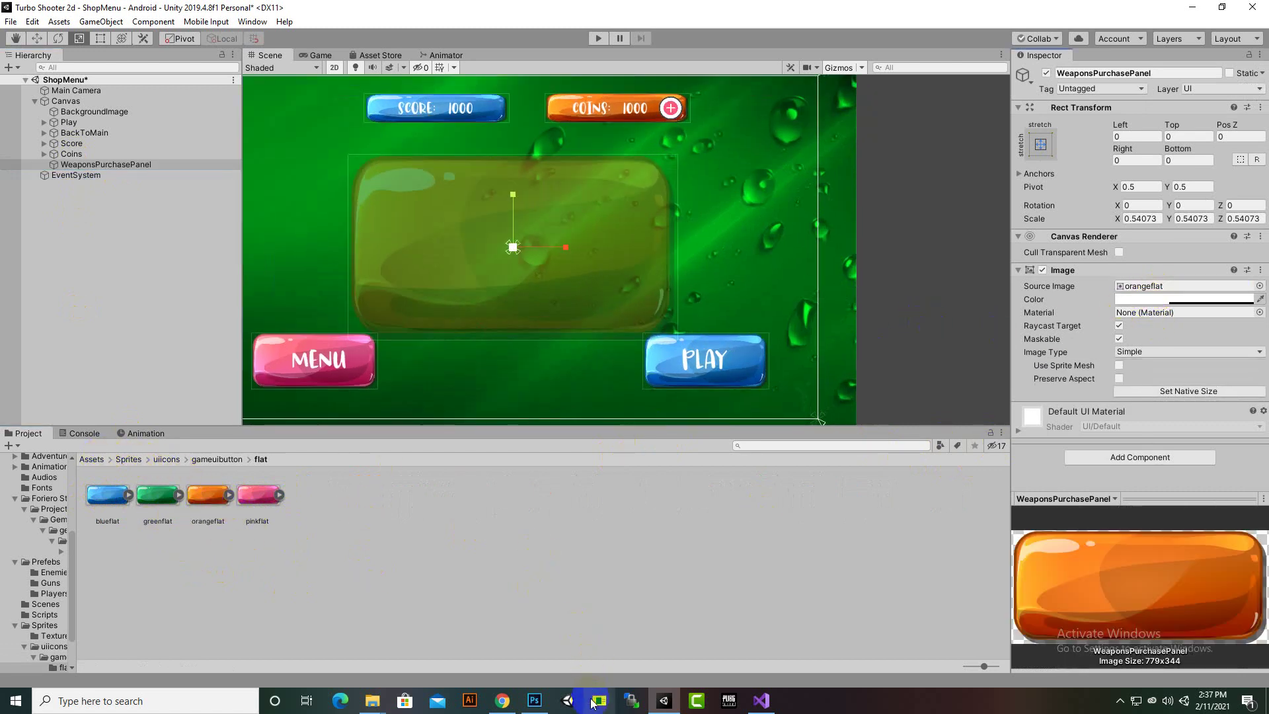
- Switch to Chrome, search Google Images for "game panel png" and close the extra plus icon search tab
left_click(502, 701)
left_click(249, 10)
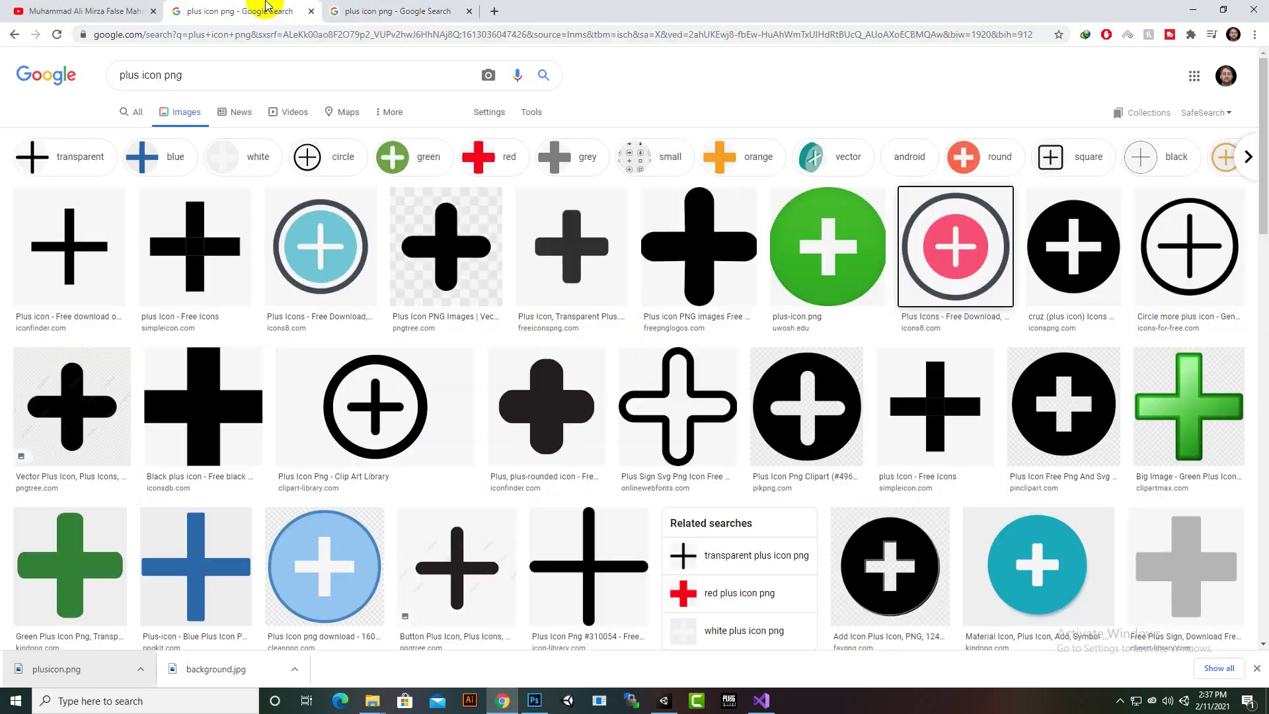
left_click_drag(249, 78, 5, 76)
type("ga")
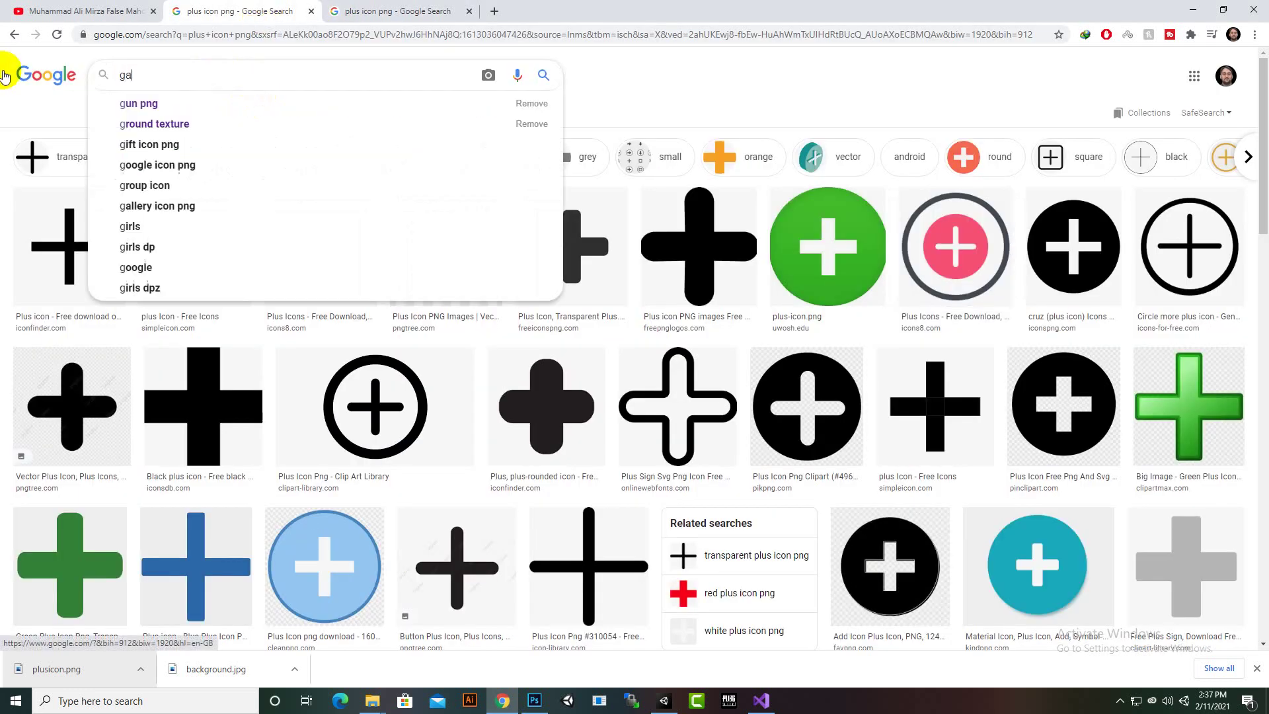
type("me panel")
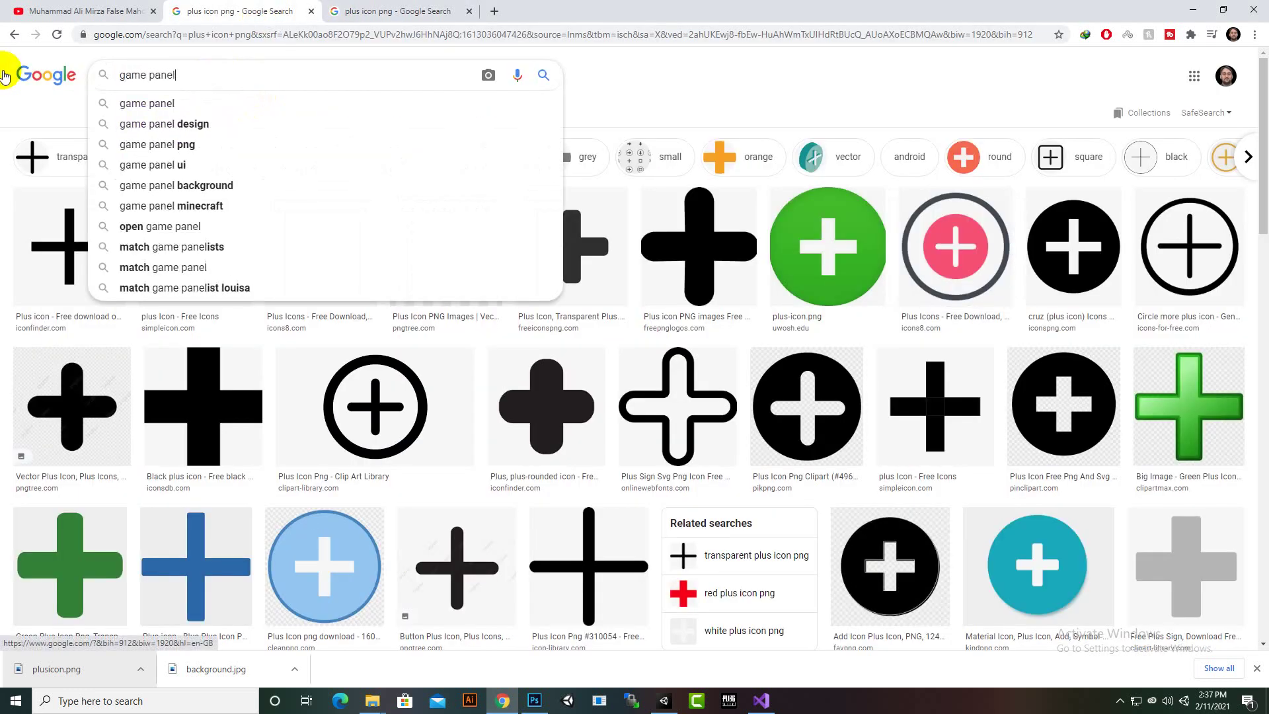
type(" png")
key("Return")
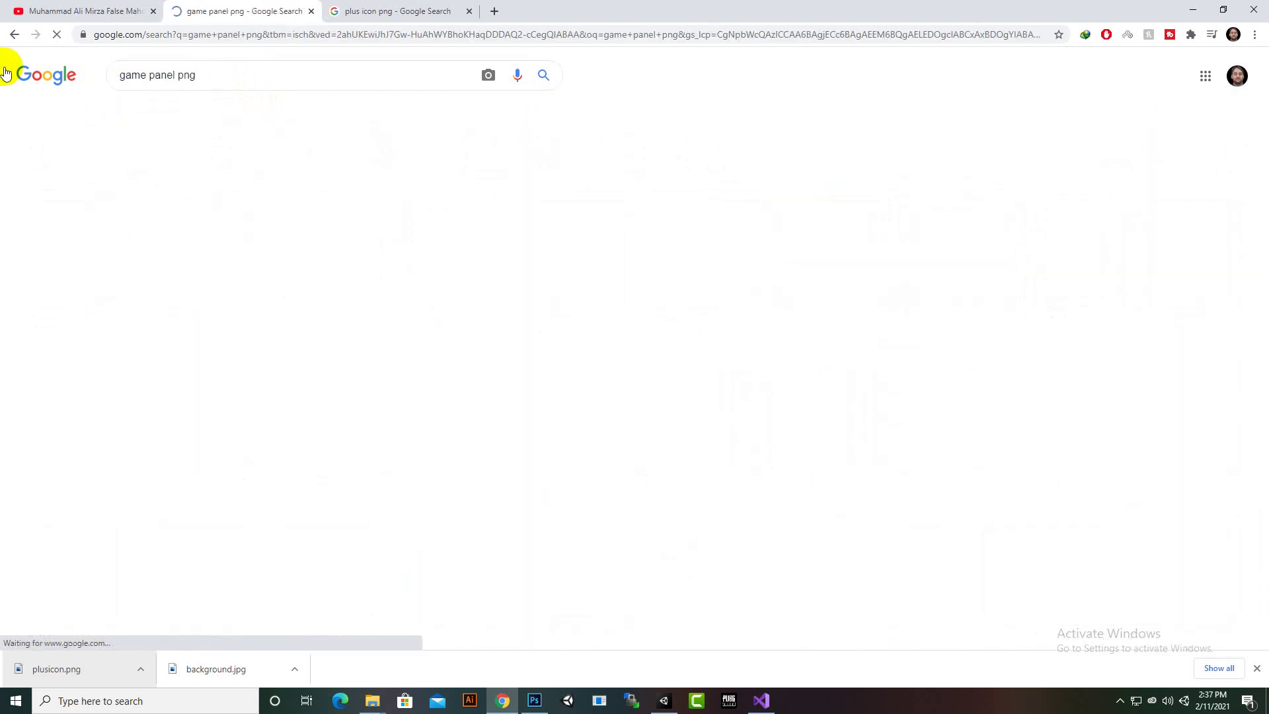
left_click(471, 13)
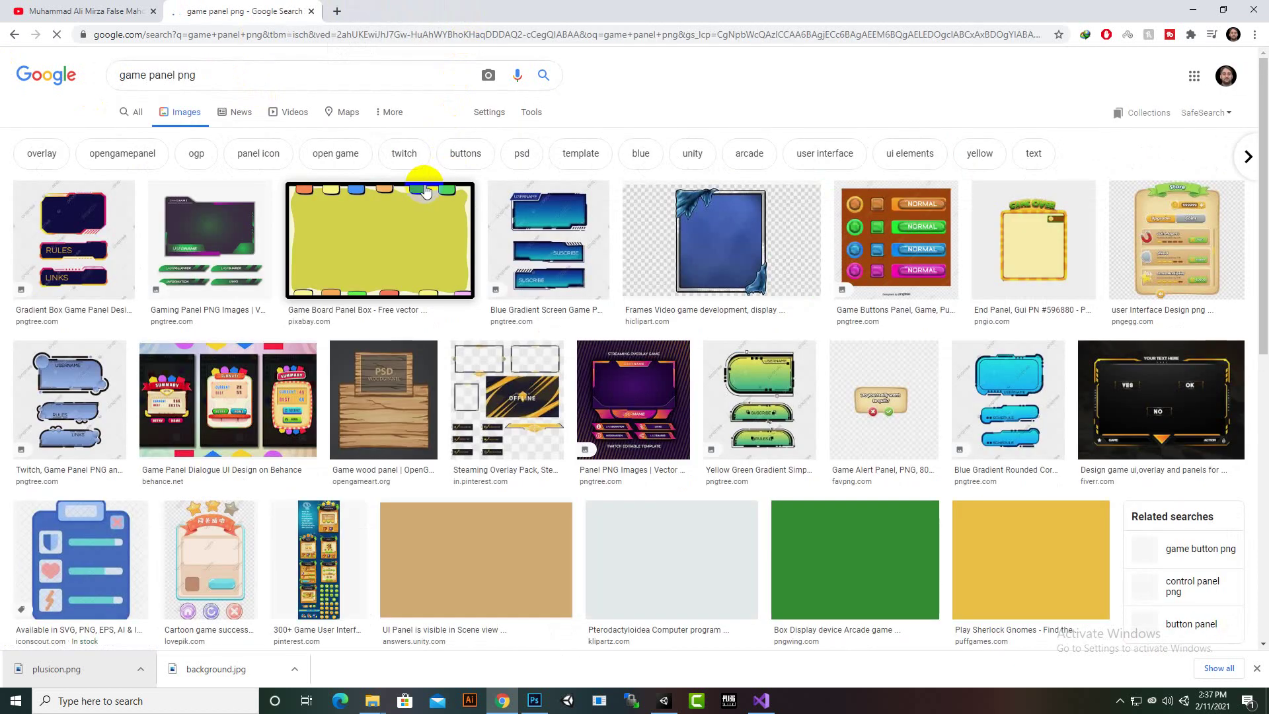
- Open the plain golden panel image result from puffgames.com in a new tab
right_click(401, 225)
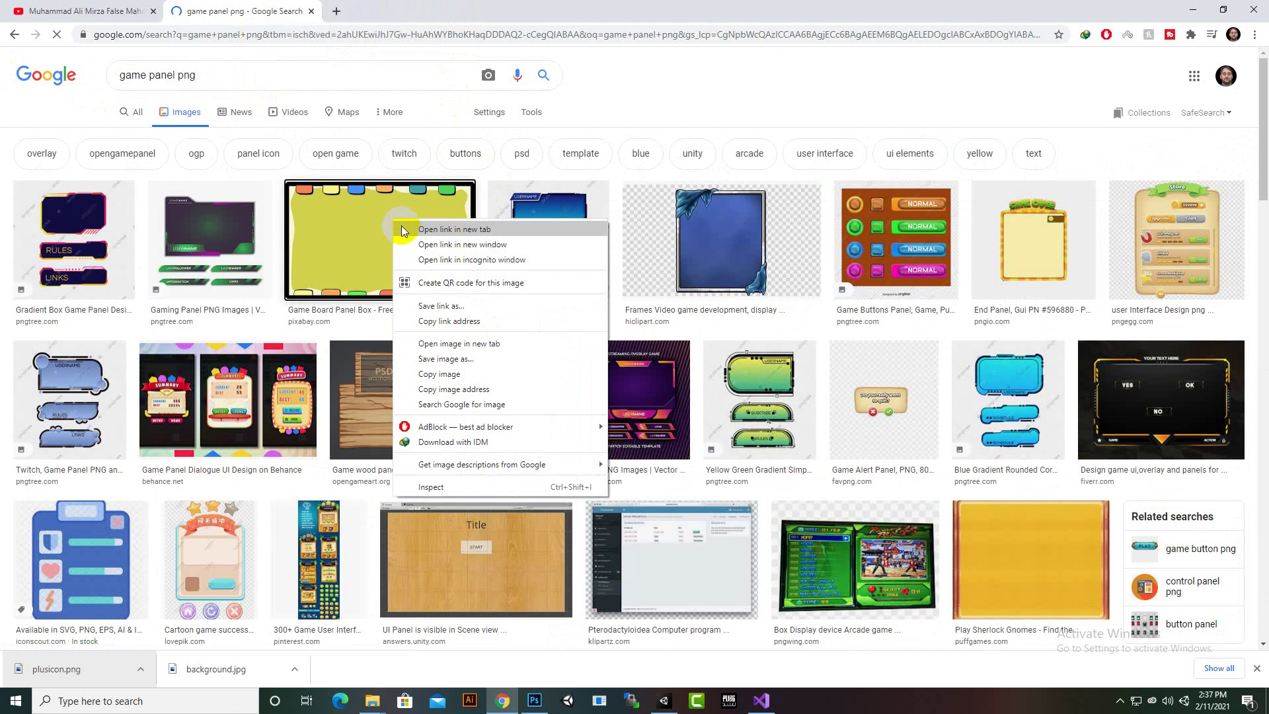
scroll(591, 74, "down", 3)
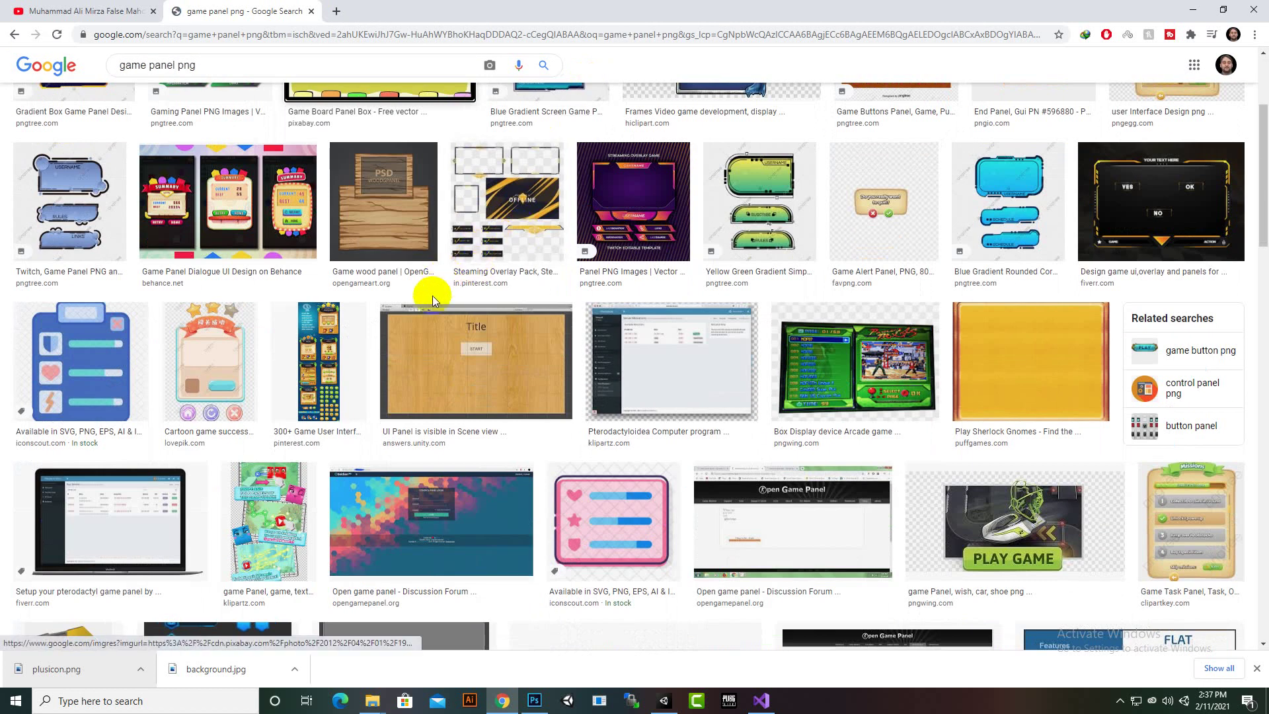
right_click(1002, 378)
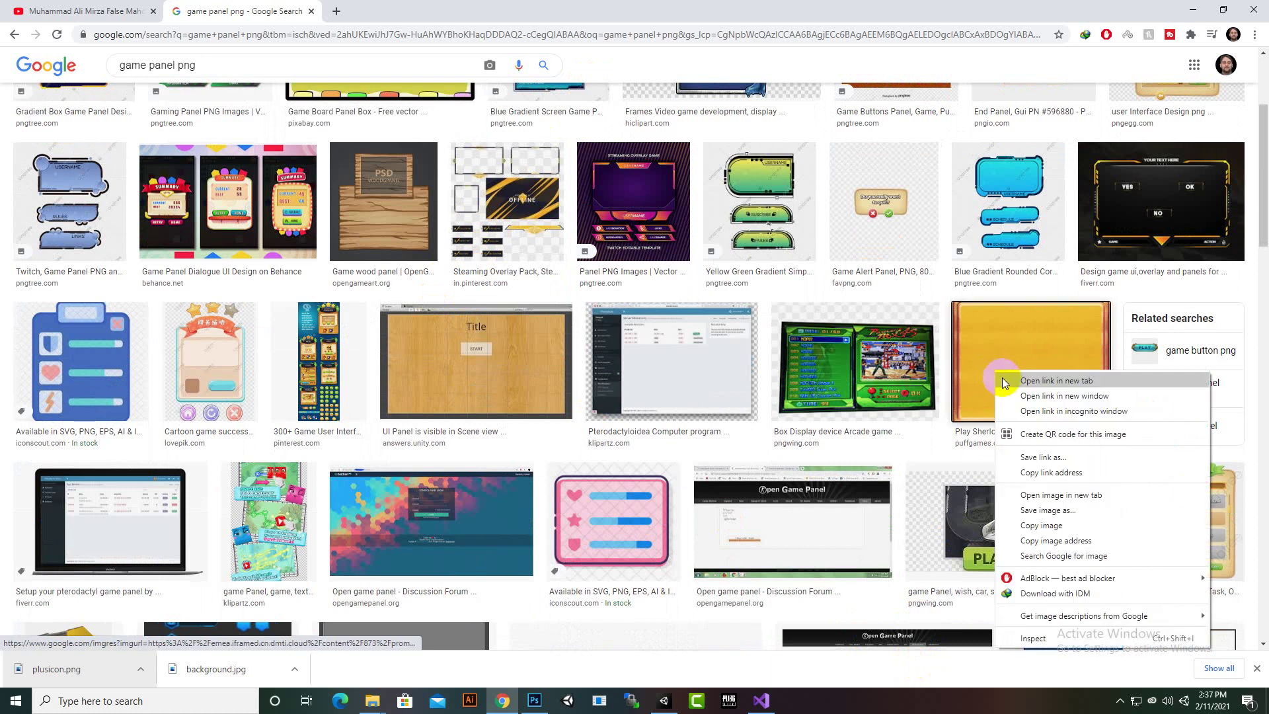
left_click(1022, 386)
- Browse the game panel image results for a suitable panel background and filter them by opengamepanel
scroll(935, 418, "down", 5)
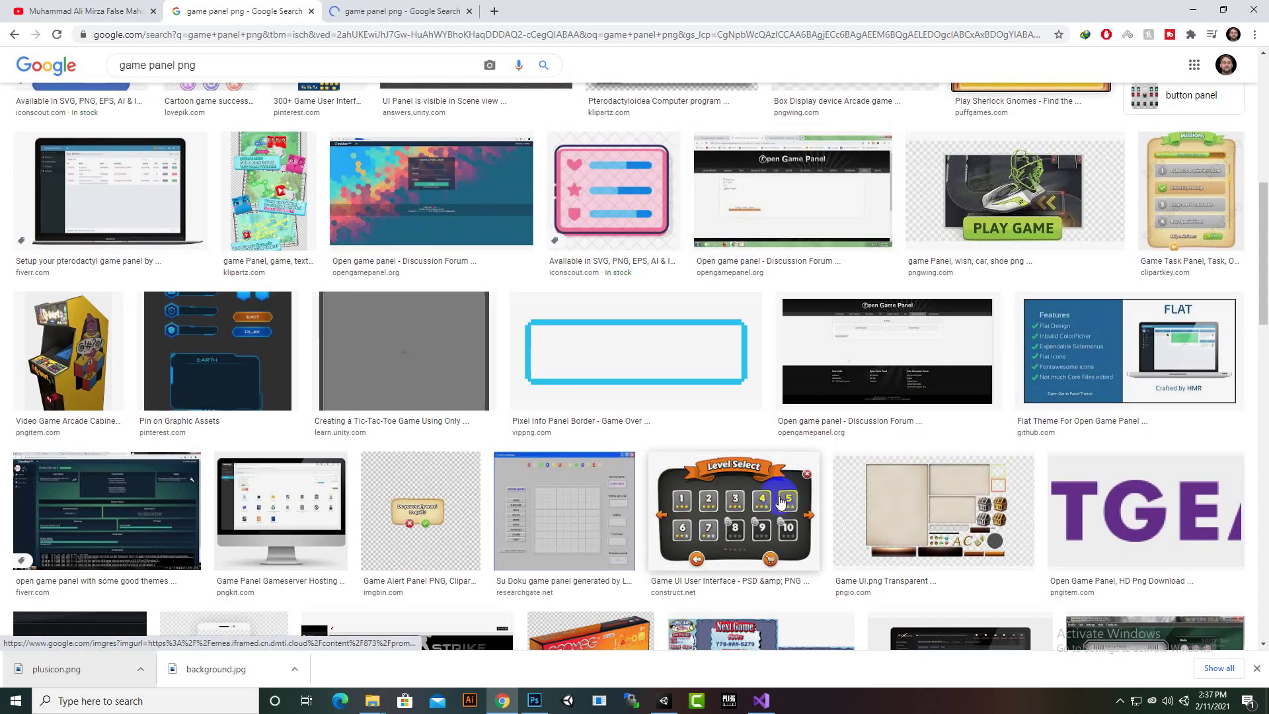
scroll(780, 500, "down", 5)
scroll(760, 518, "down", 7)
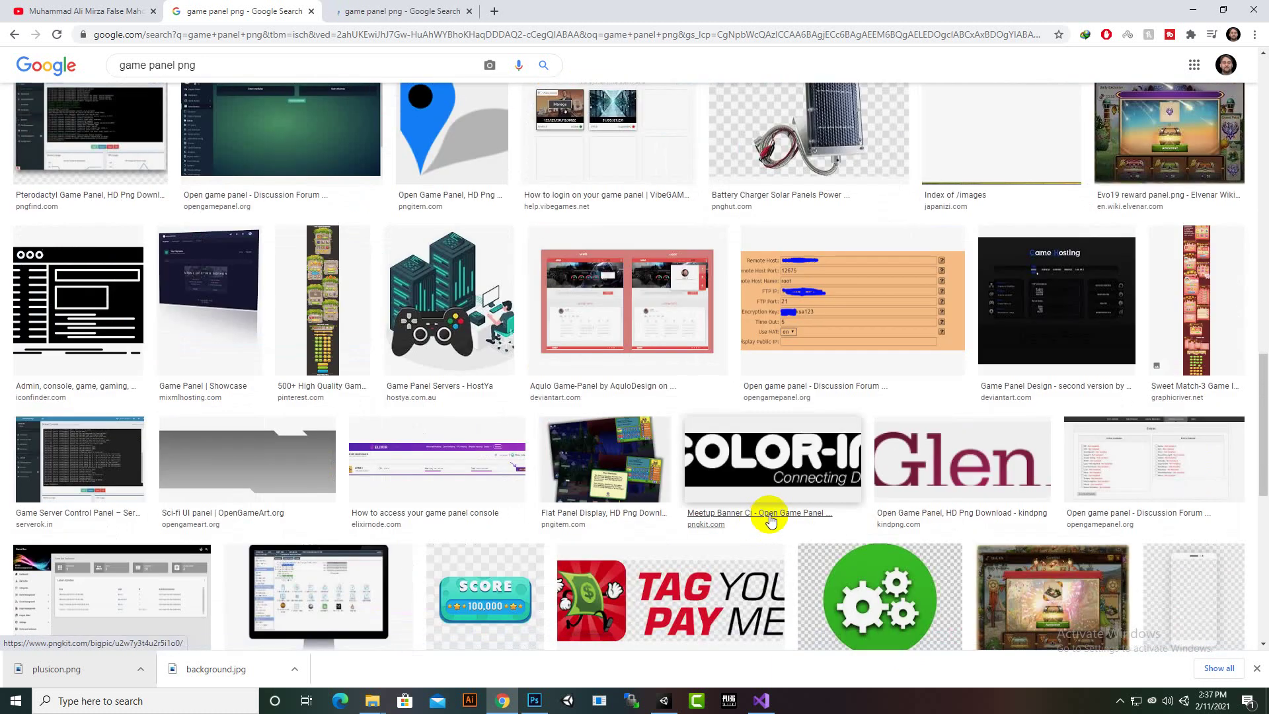
scroll(780, 521, "down", 6)
scroll(813, 489, "up", 4)
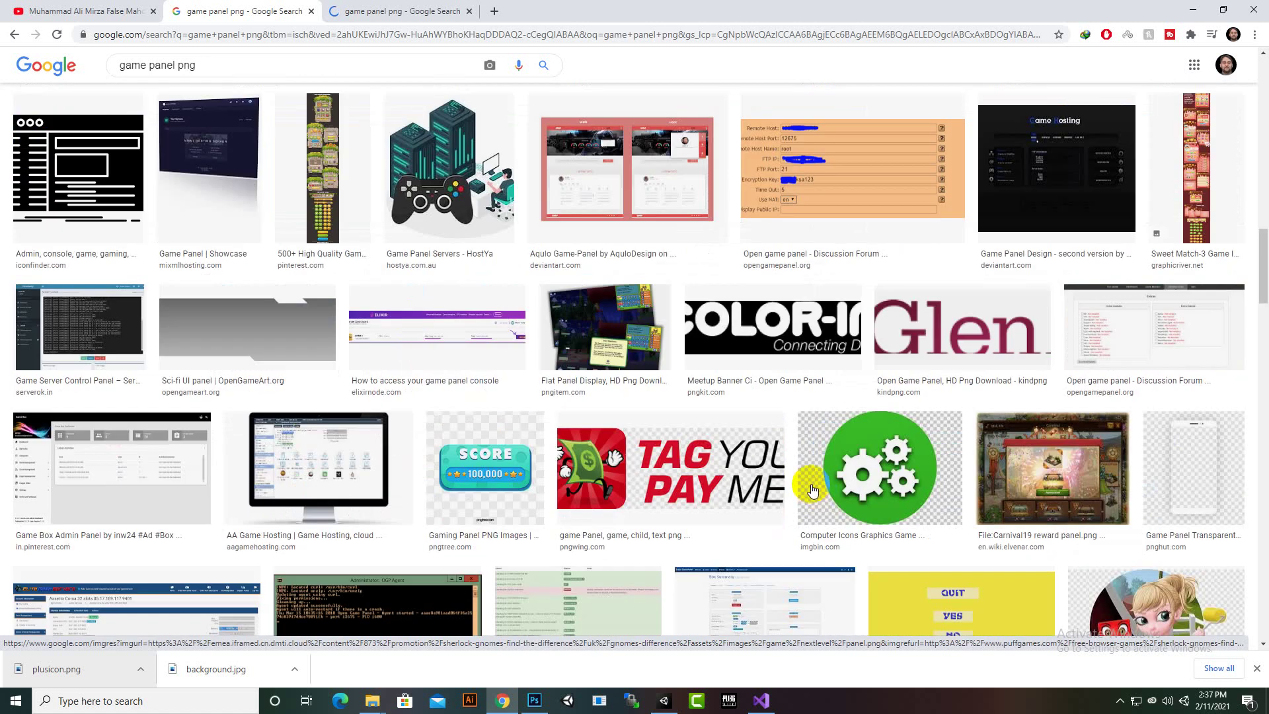
scroll(813, 490, "up", 15)
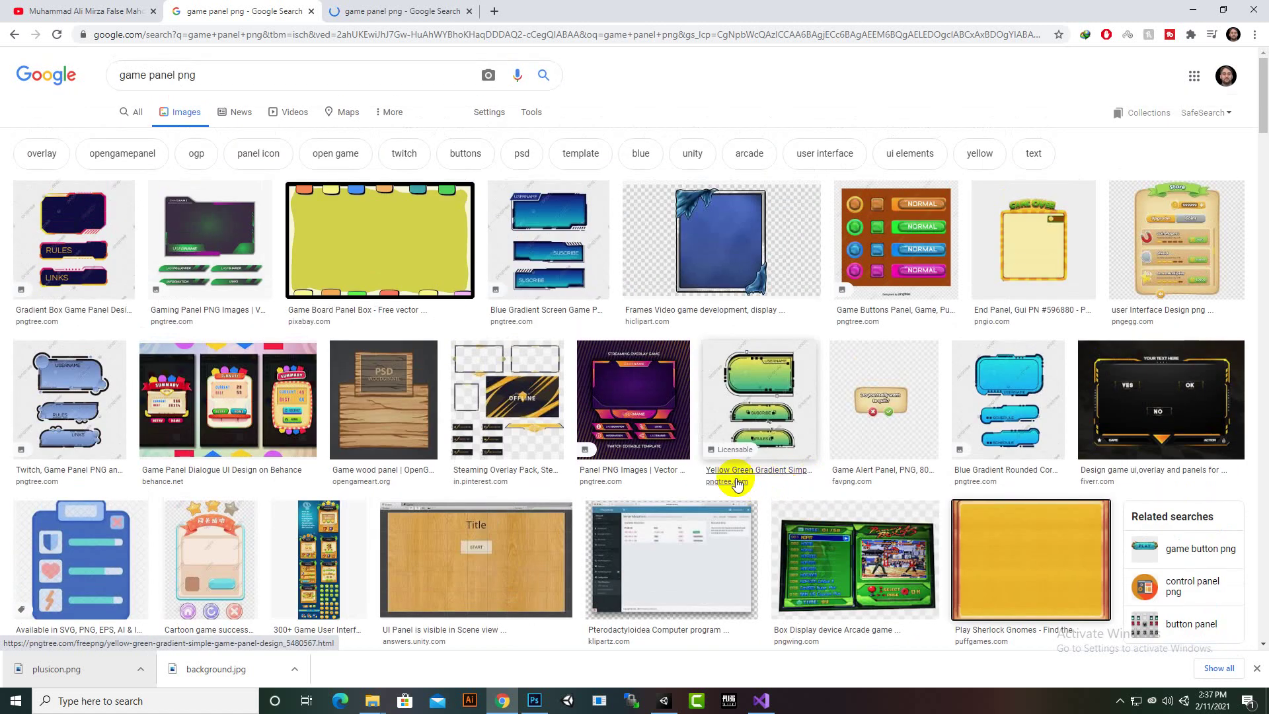
right_click(529, 387)
key("Escape")
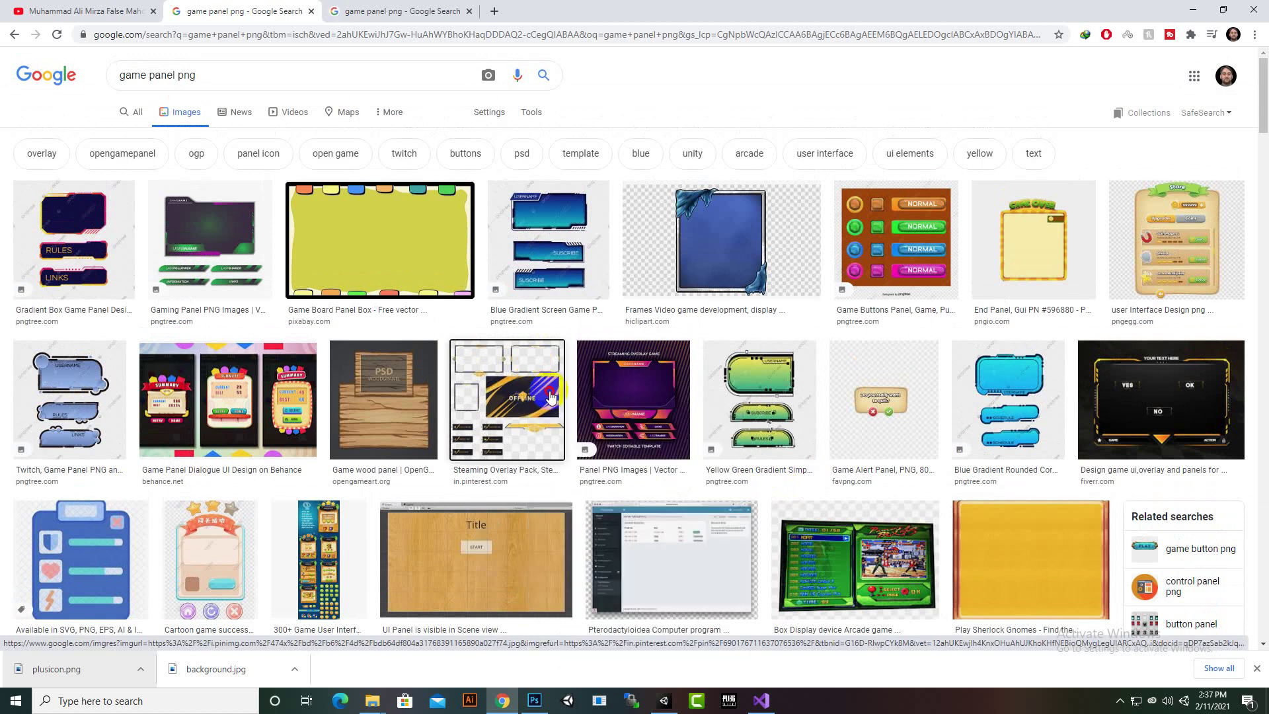
left_click(145, 160)
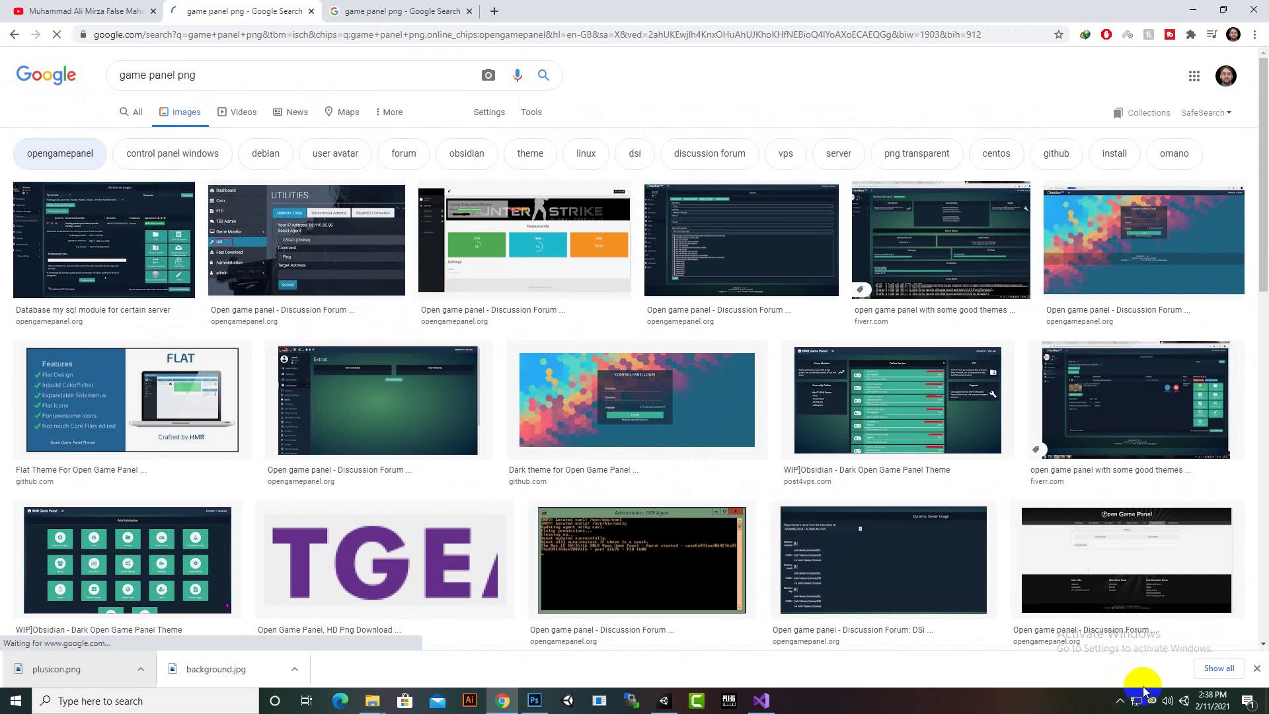
- Switch back to Unity and apply the panel sprite from gameuibutton/flat to WeaponsPurchasePanel
left_click(1119, 700)
left_click(1134, 647)
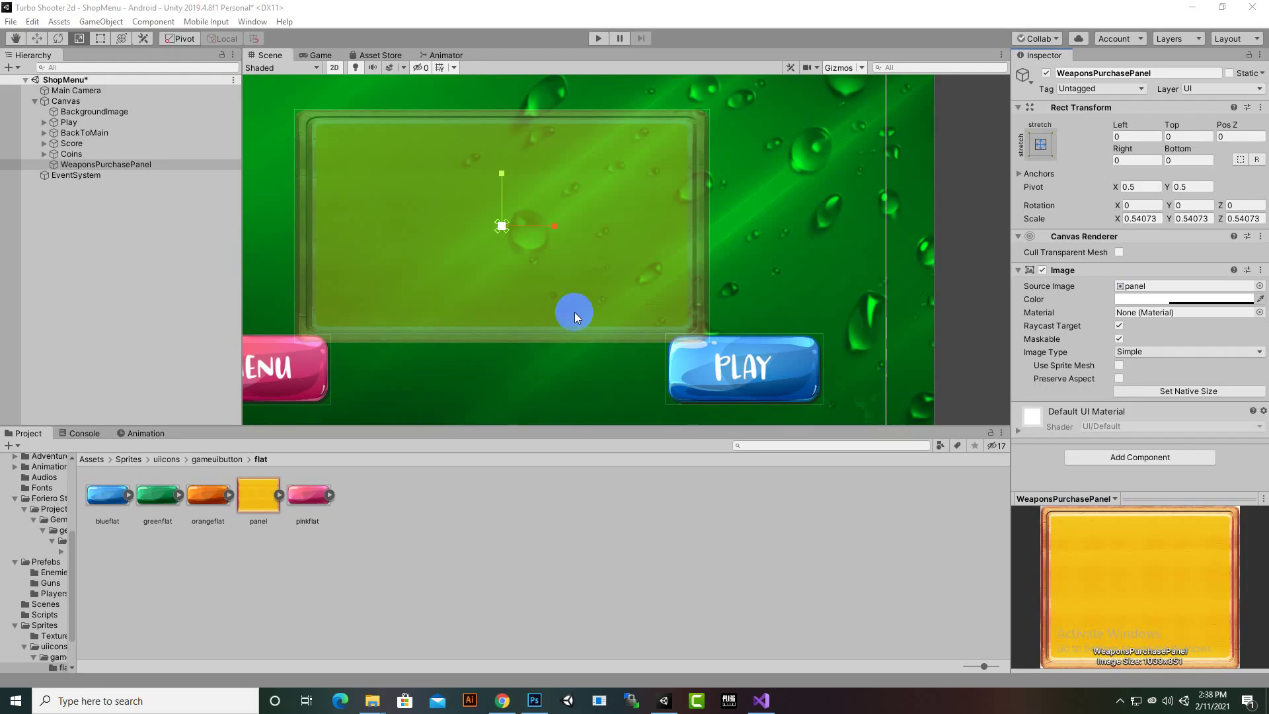
scroll(575, 311, "down", 2)
left_click_drag(680, 301, 678, 301)
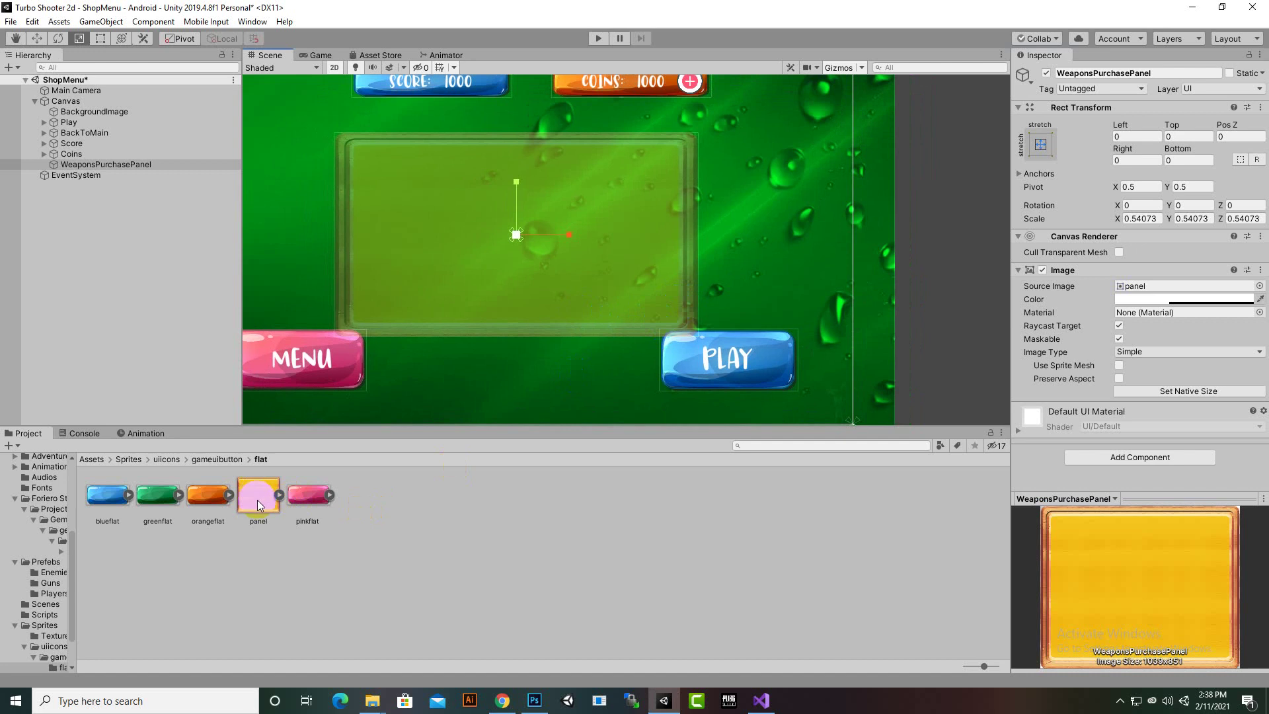
left_click_drag(259, 495, 715, 306)
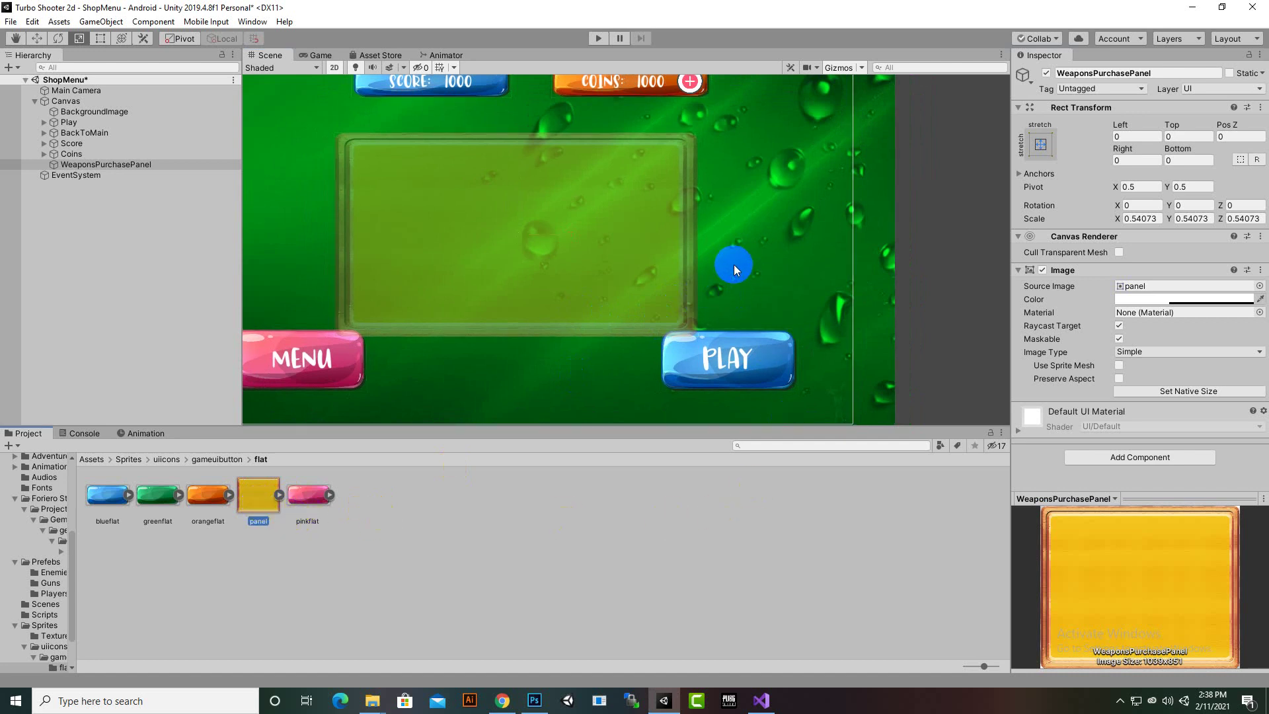
left_click(88, 164)
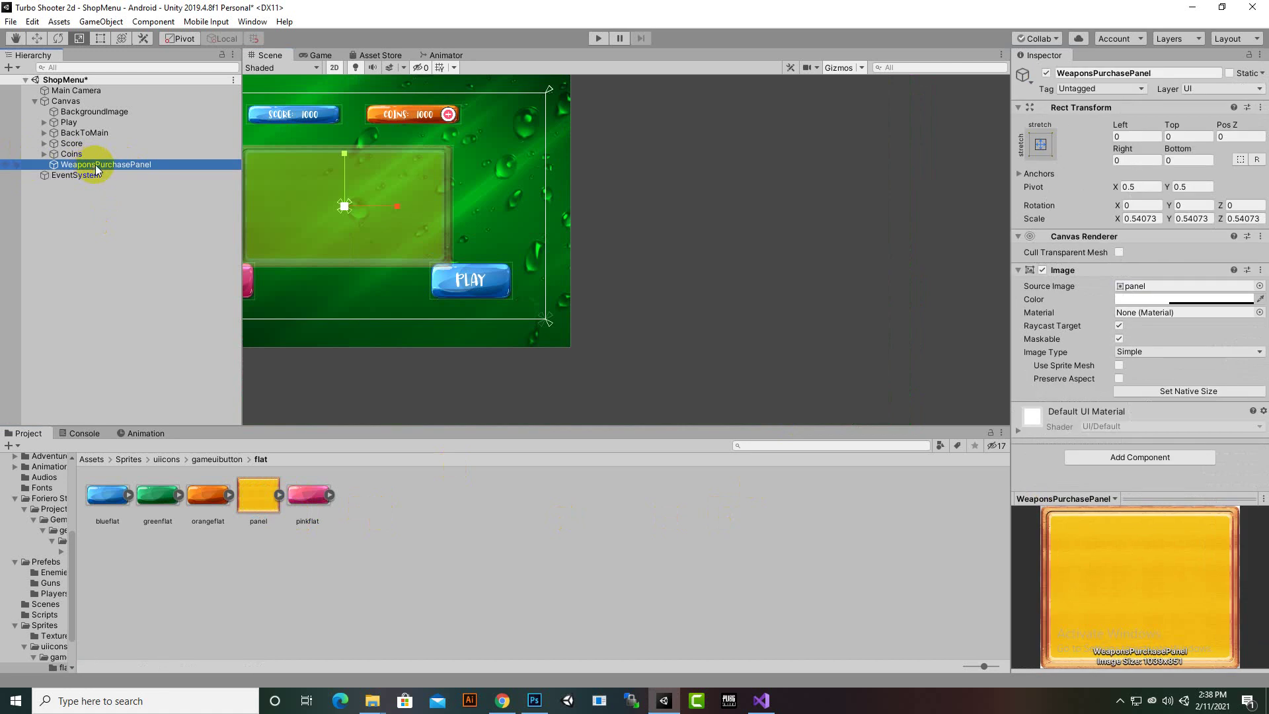
scroll(751, 279, "down", 3)
scroll(502, 218, "up", 2)
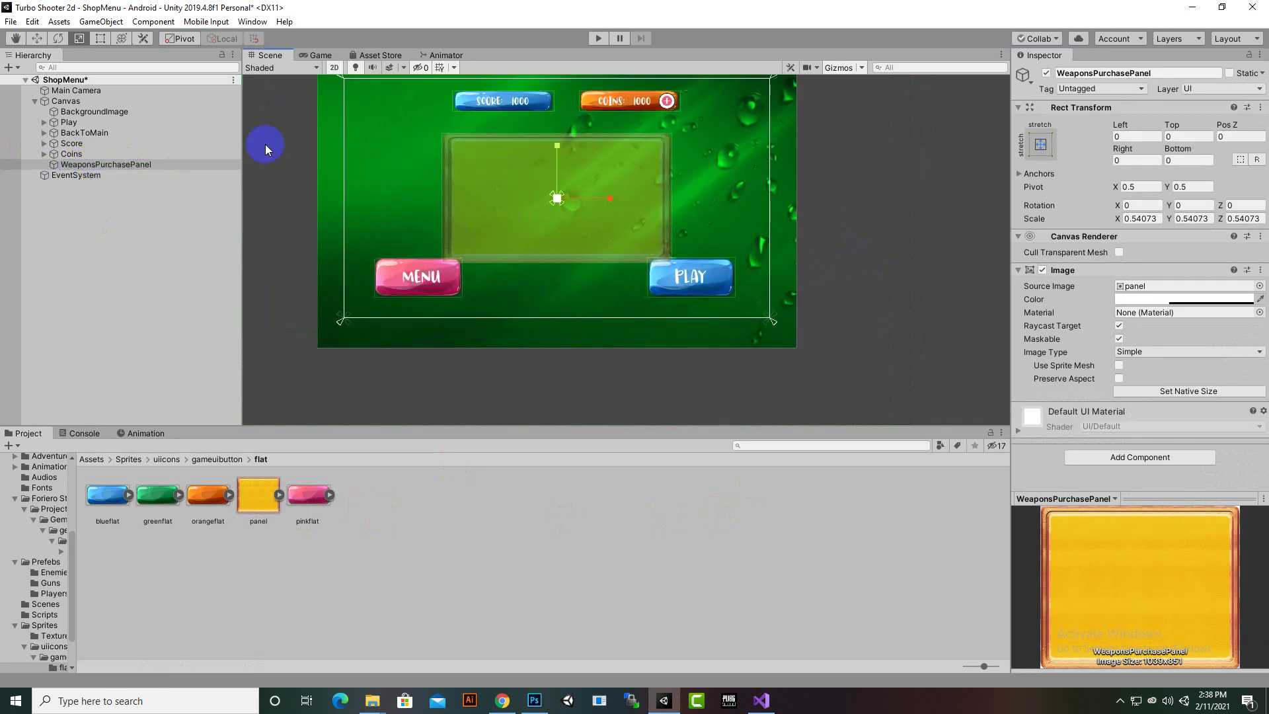
- Select the Play and BackToMain buttons together and scale both down uniformly to about 0.234
left_click(36, 38)
scroll(534, 163, "up", 2)
scroll(698, 250, "down", 3)
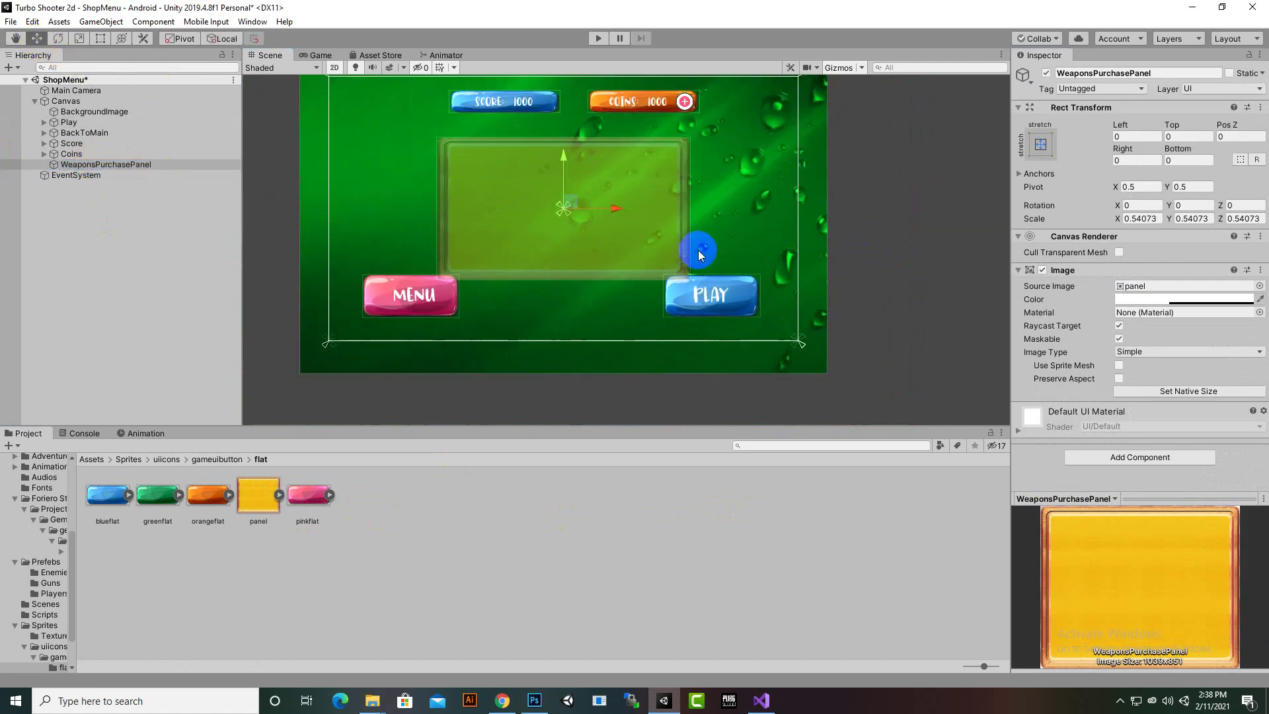
left_click(738, 324)
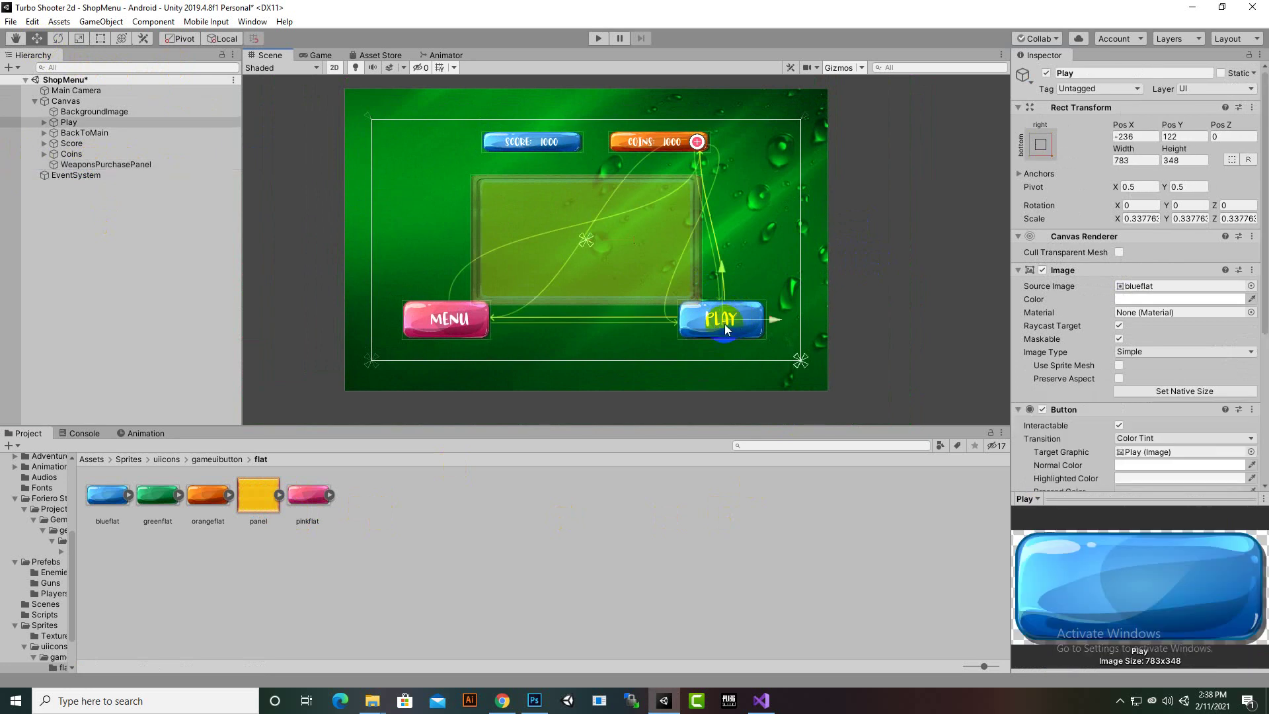
left_click(85, 135, "ctrl")
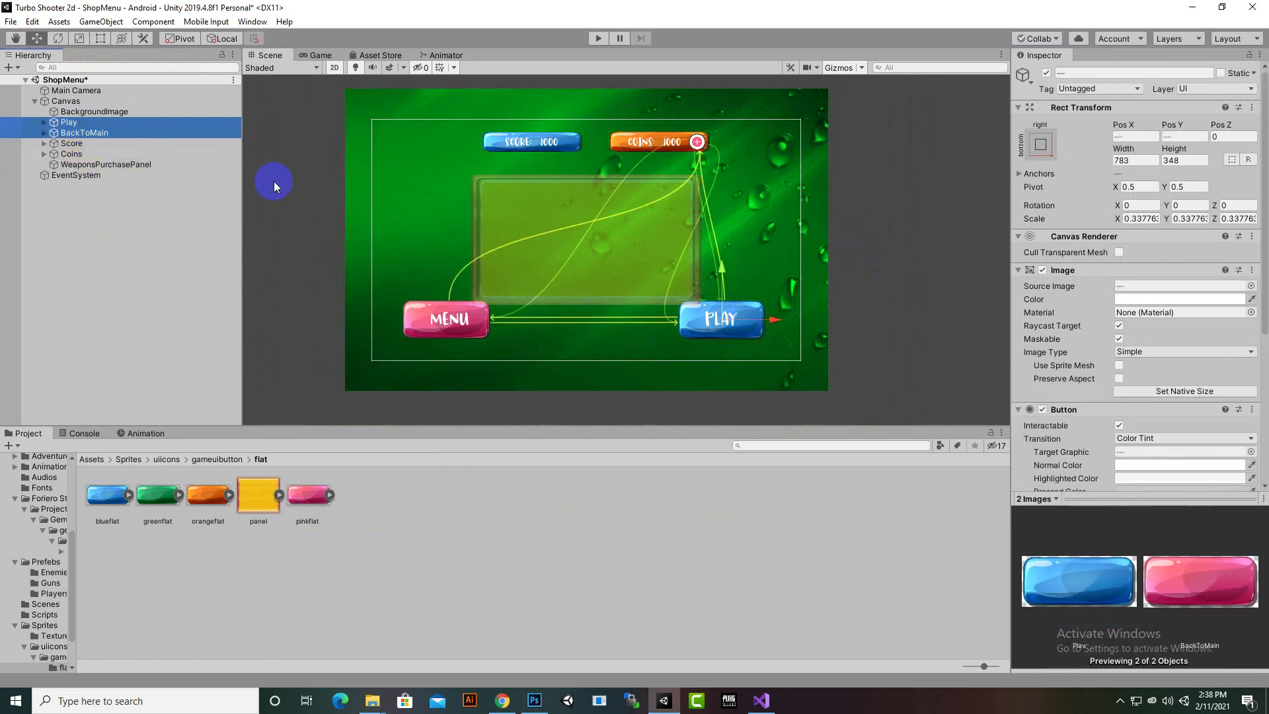
left_click(78, 41)
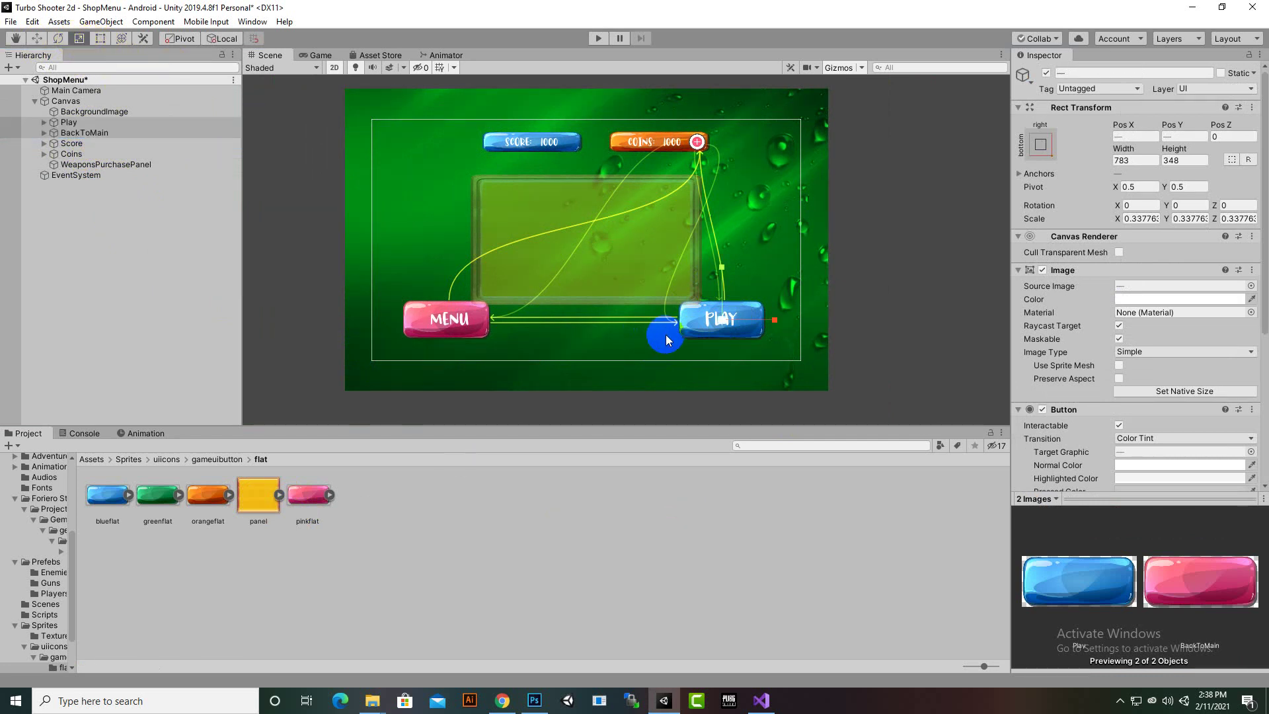
mouse_move(721, 321)
left_mouse_down()
mouse_move(710, 344)
mouse_move(708, 327)
left_mouse_up()
scroll(708, 331, "up", 1)
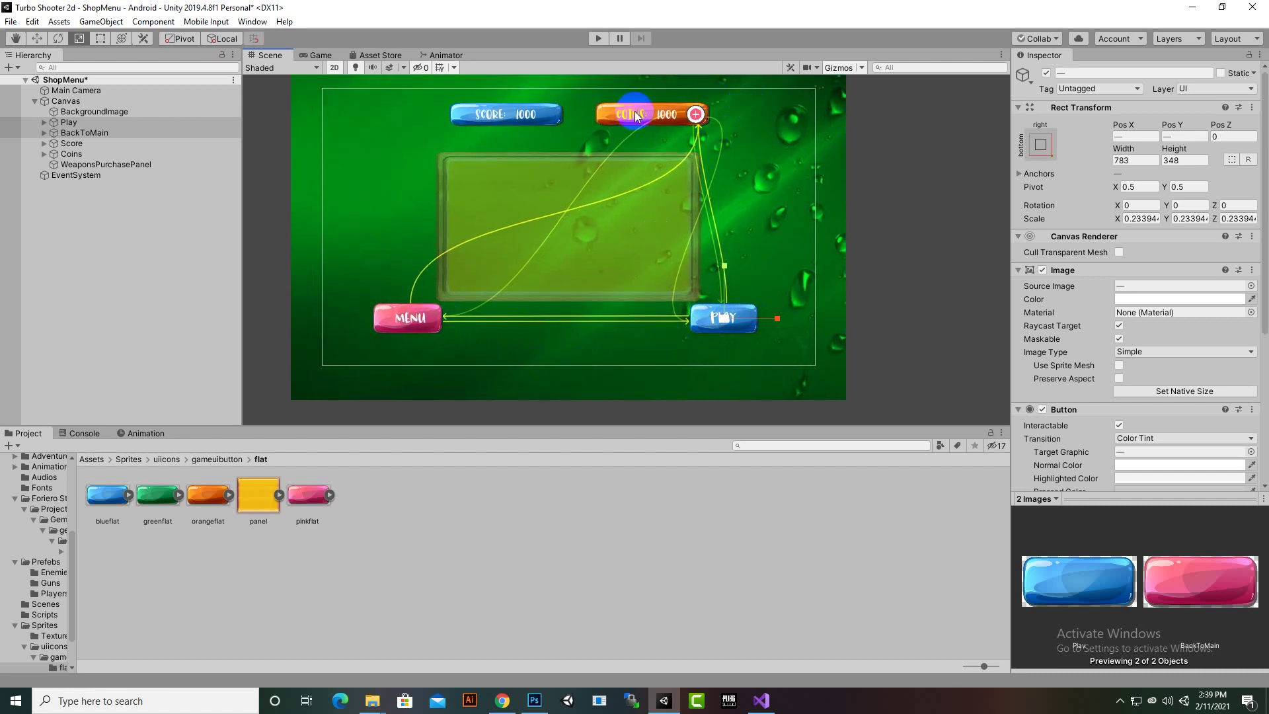
- Move the Play and BackToMain buttons up together to line up with the Score and Coins displays
left_click(37, 38)
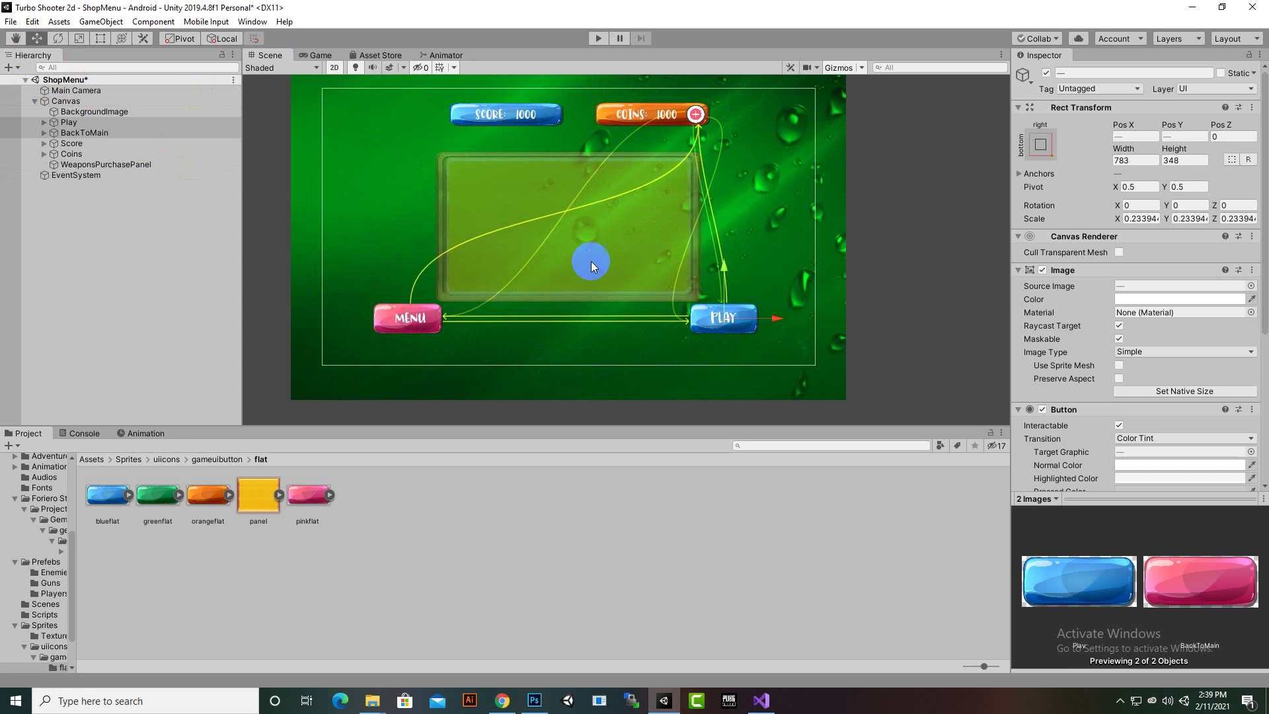
left_click_drag(744, 276, 692, 66)
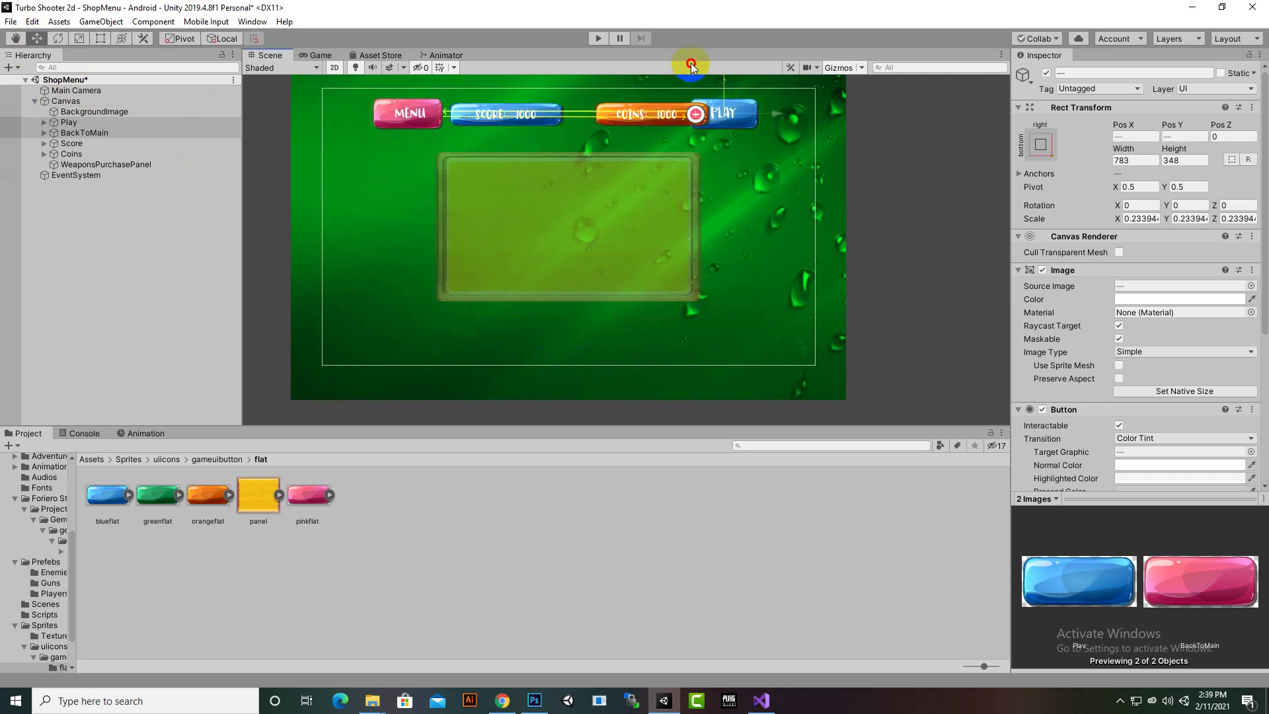
scroll(651, 158, "up", 3)
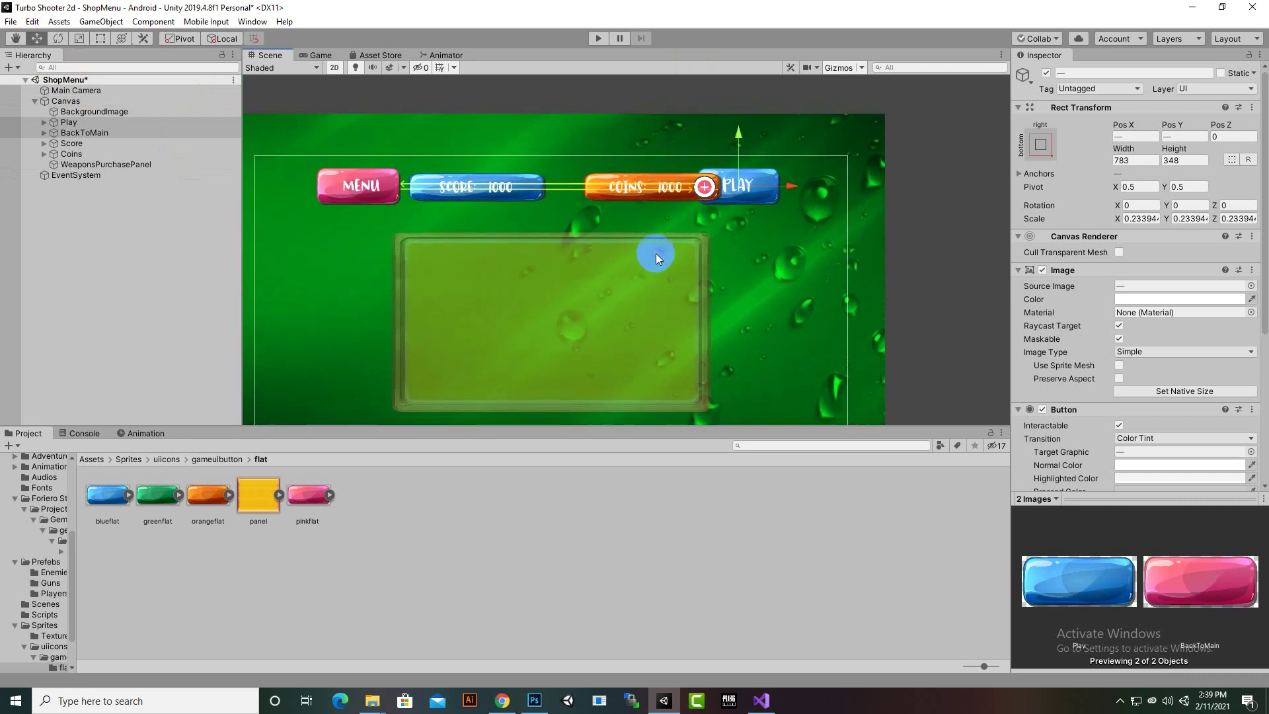
middle_click_drag(683, 257, 756, 247)
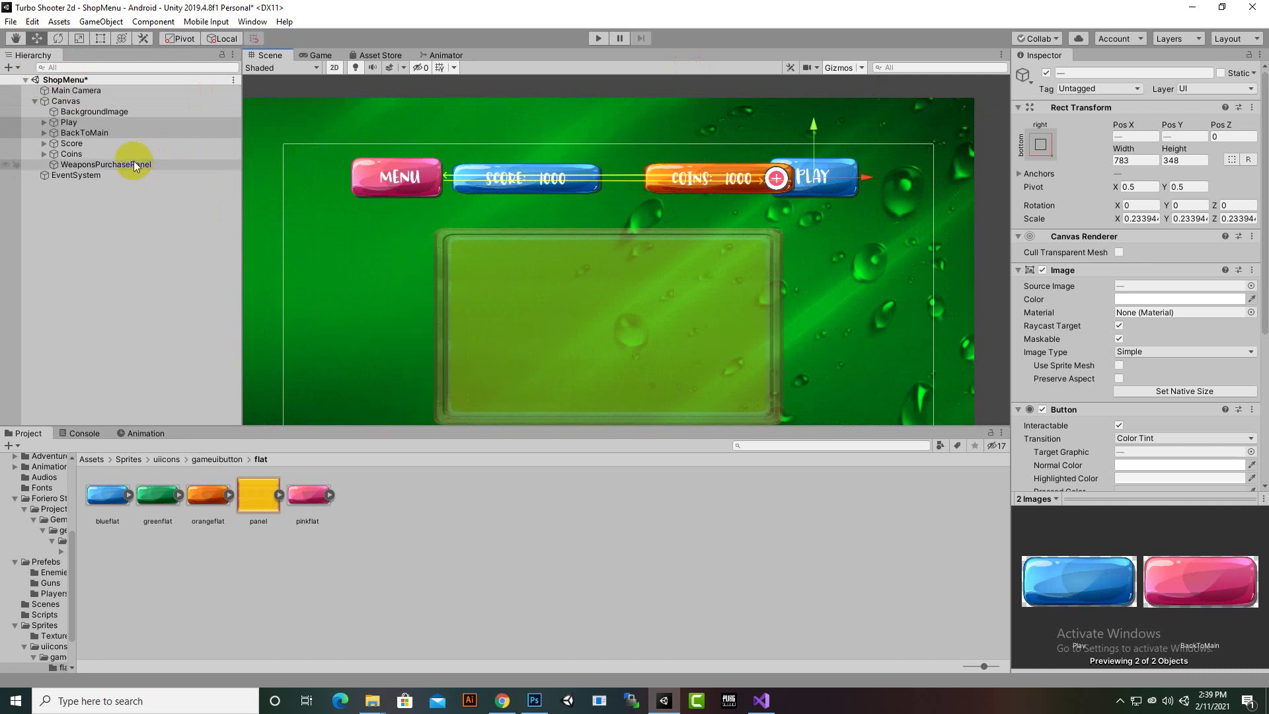
- Spread the two buttons outward, moving BackToMain to about Pos X 145 and Play to about Pos X -133
left_click(107, 134)
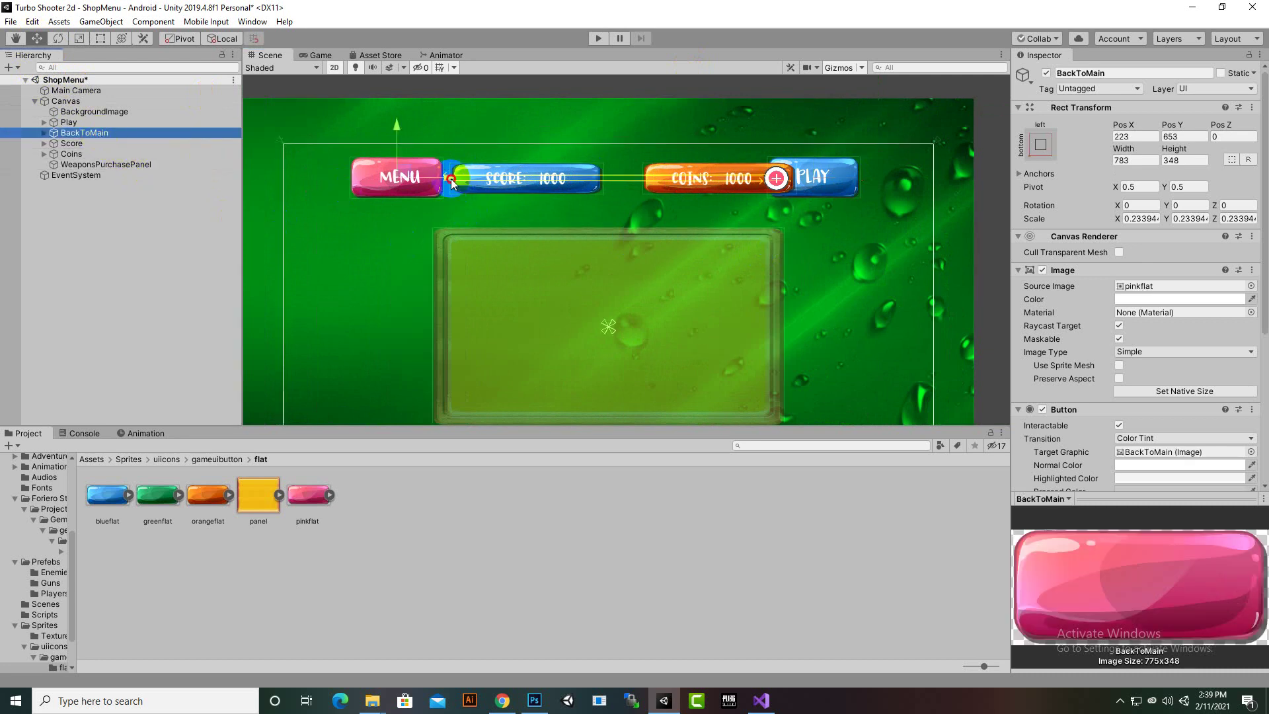
left_click_drag(449, 178, 413, 186)
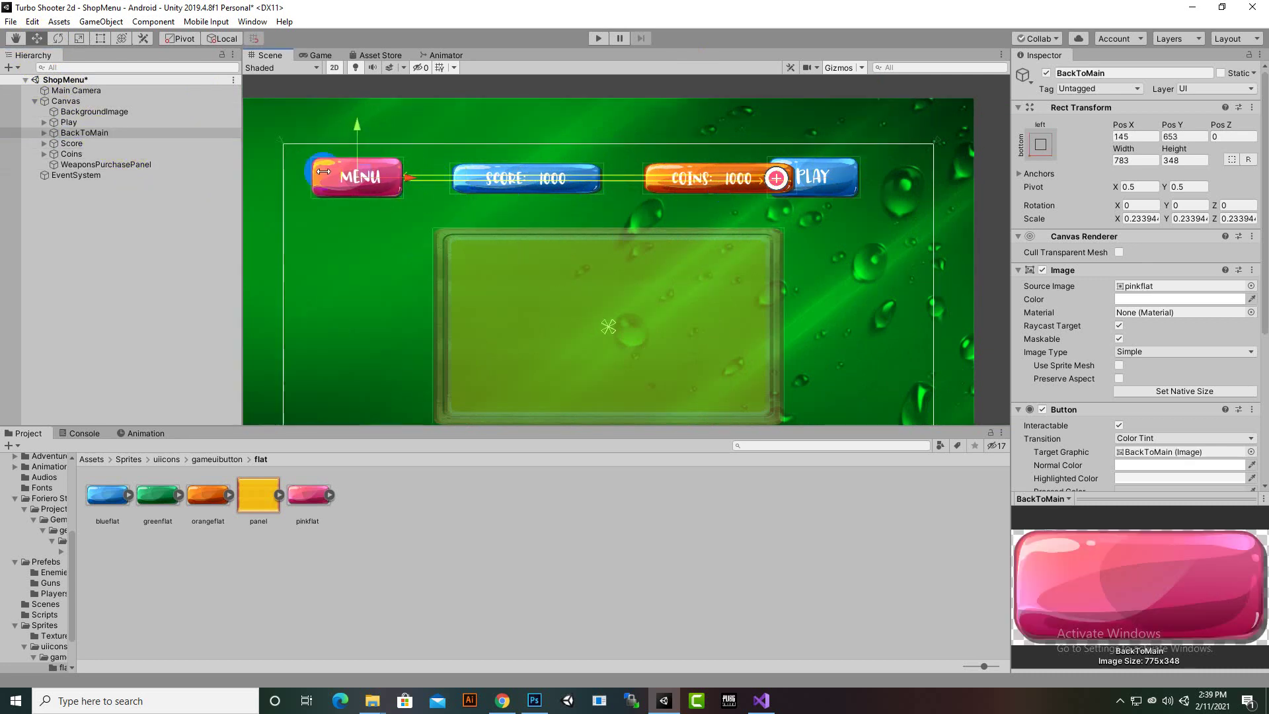
left_click(113, 123)
left_click_drag(871, 192, 924, 202)
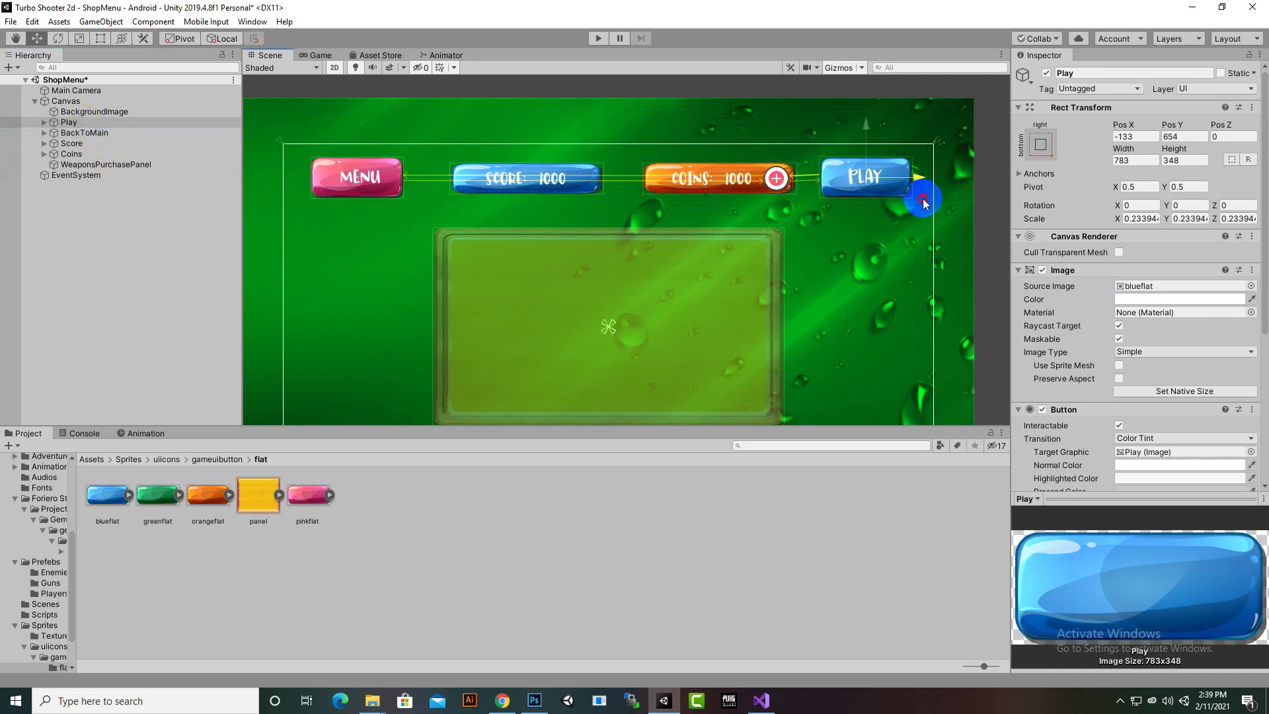
- Try the top-right anchor preset on the Play button and switch its anchor to top left
left_click(1046, 149)
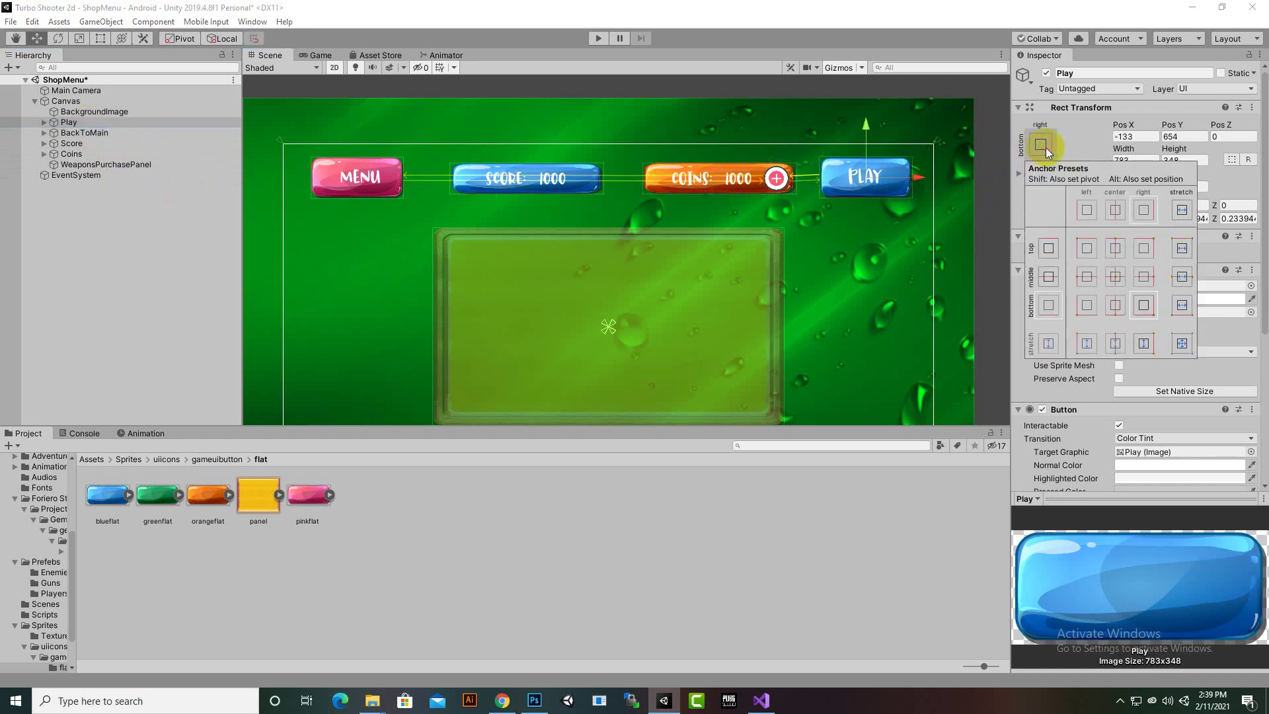
left_click(1144, 250)
left_click(69, 123)
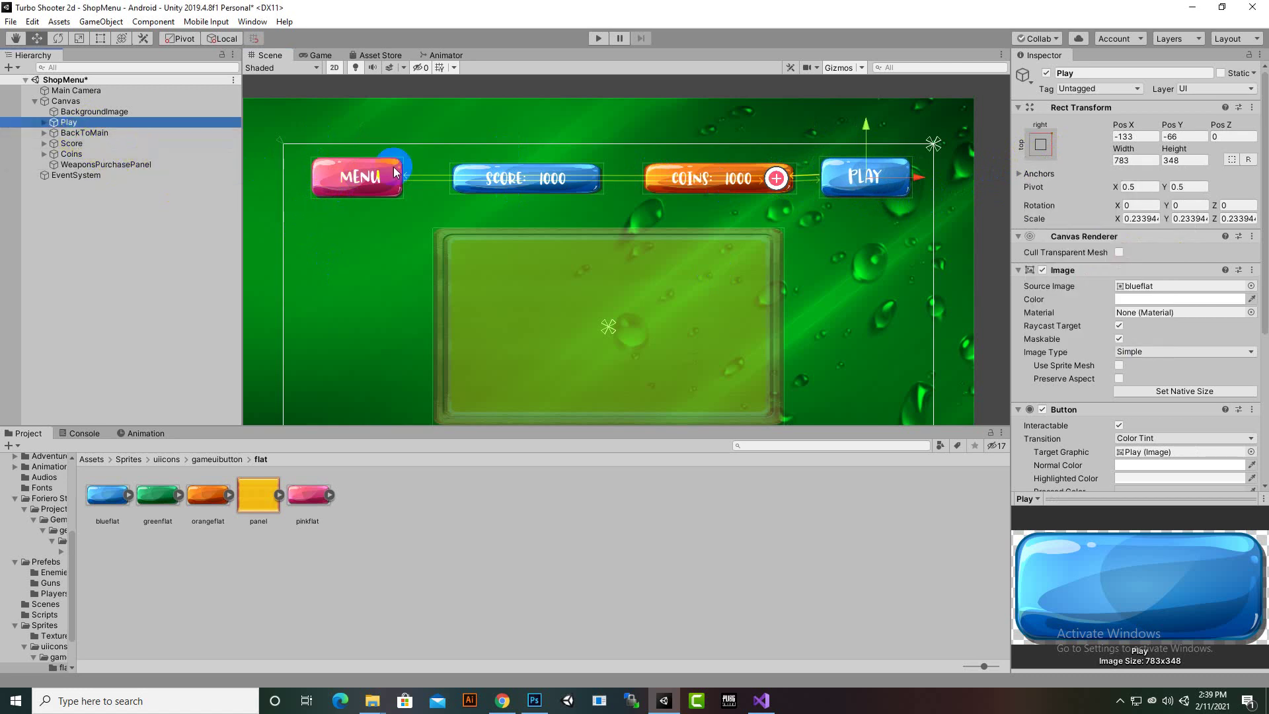
left_click(1041, 144)
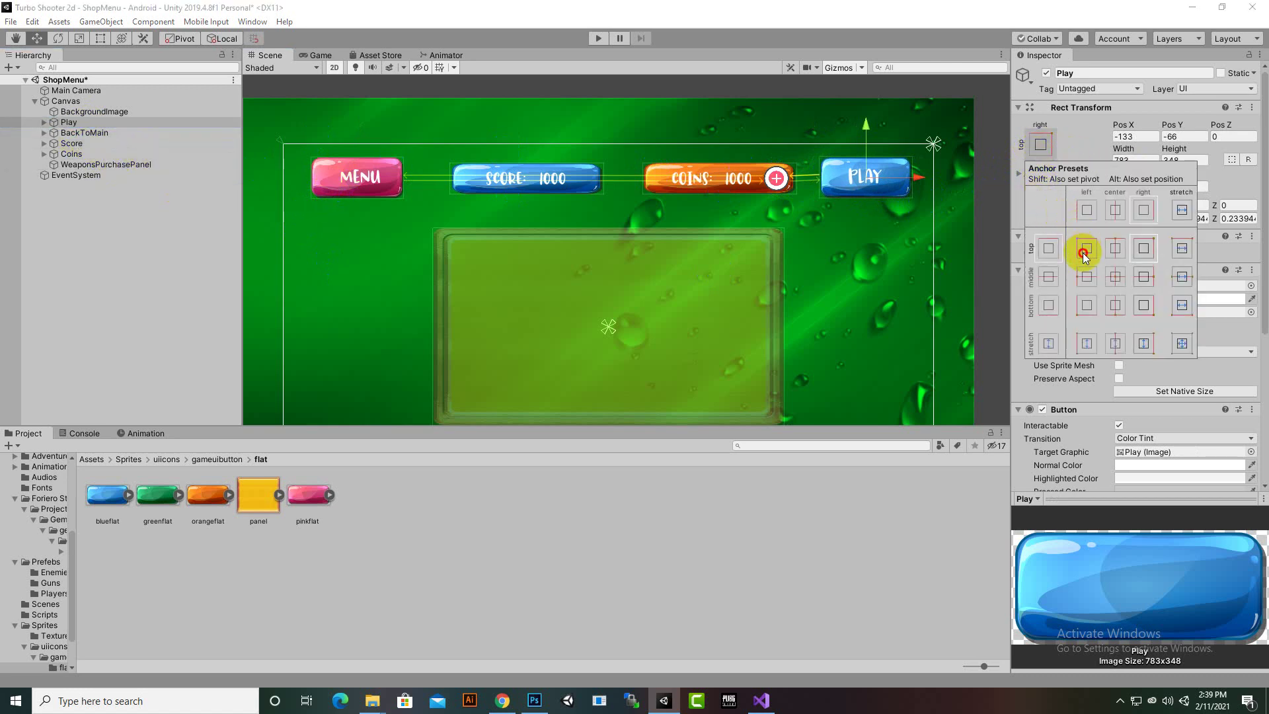
left_click(1084, 251)
scroll(645, 269, "down", 2)
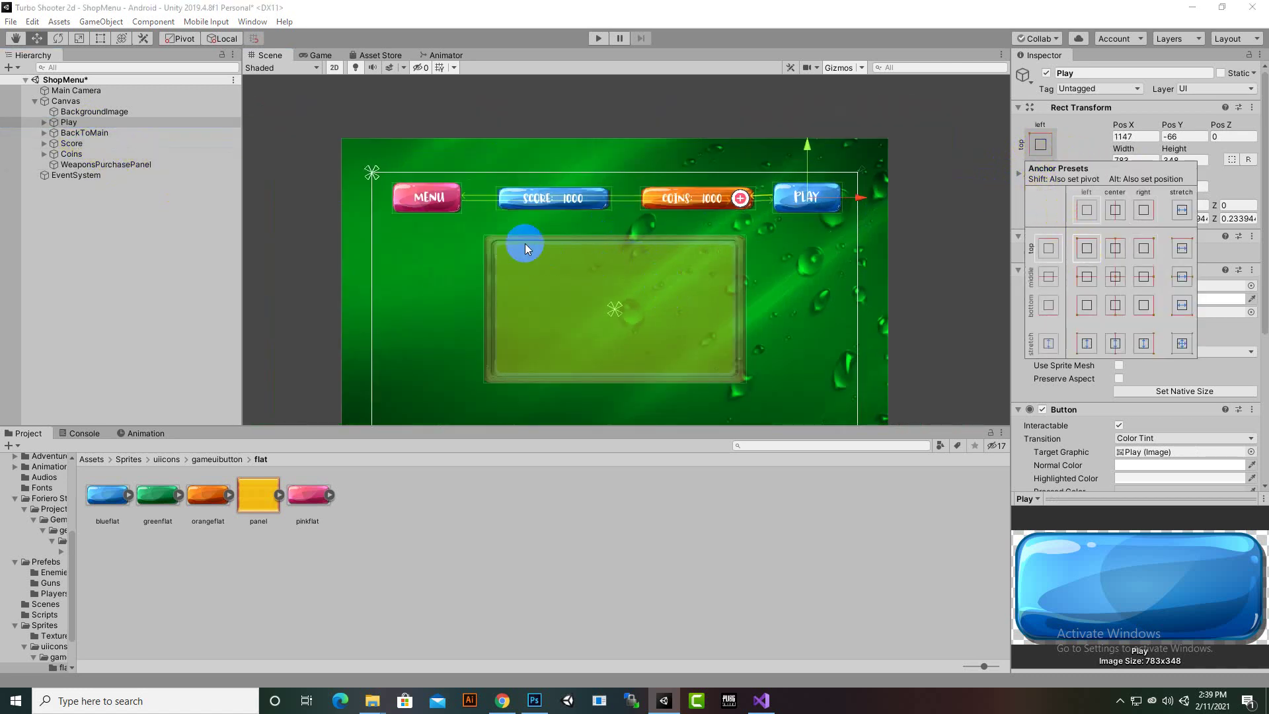
- Shift the Score and Coins displays together slightly toward the Menu button to even out the row's spacing
left_click(70, 154, "ctrl")
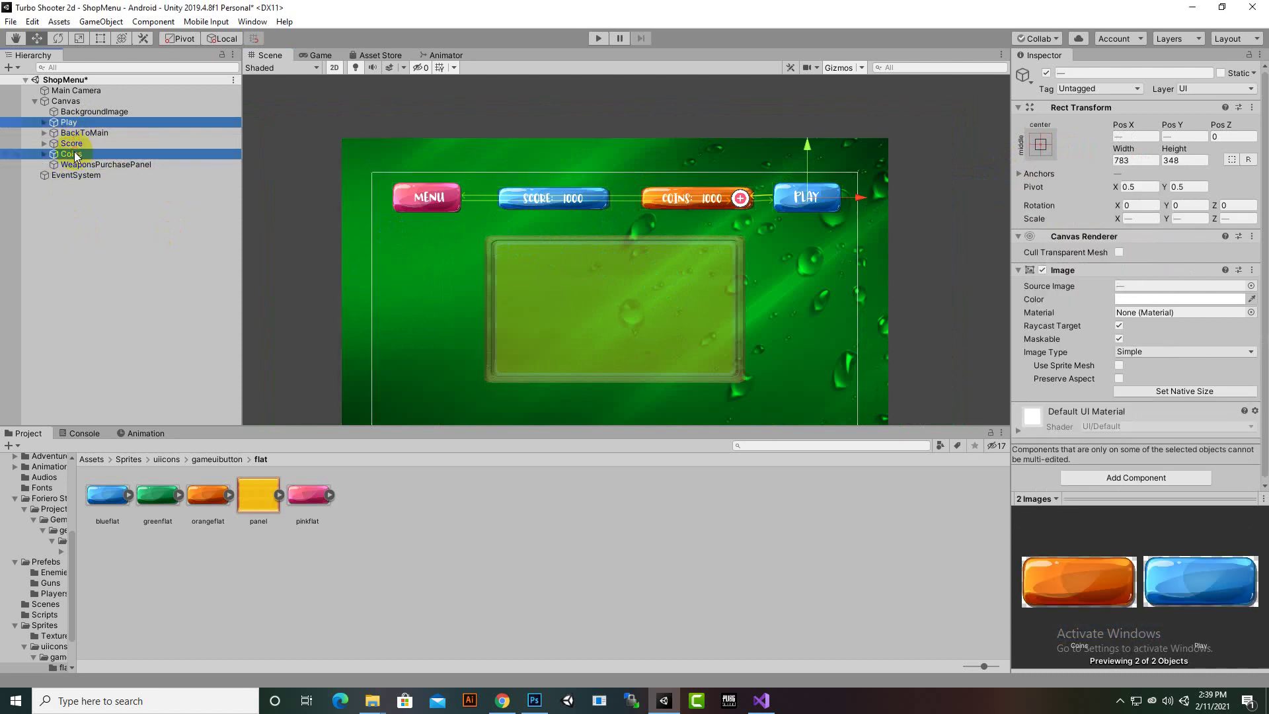
left_click(71, 143, "ctrl")
left_click(859, 198)
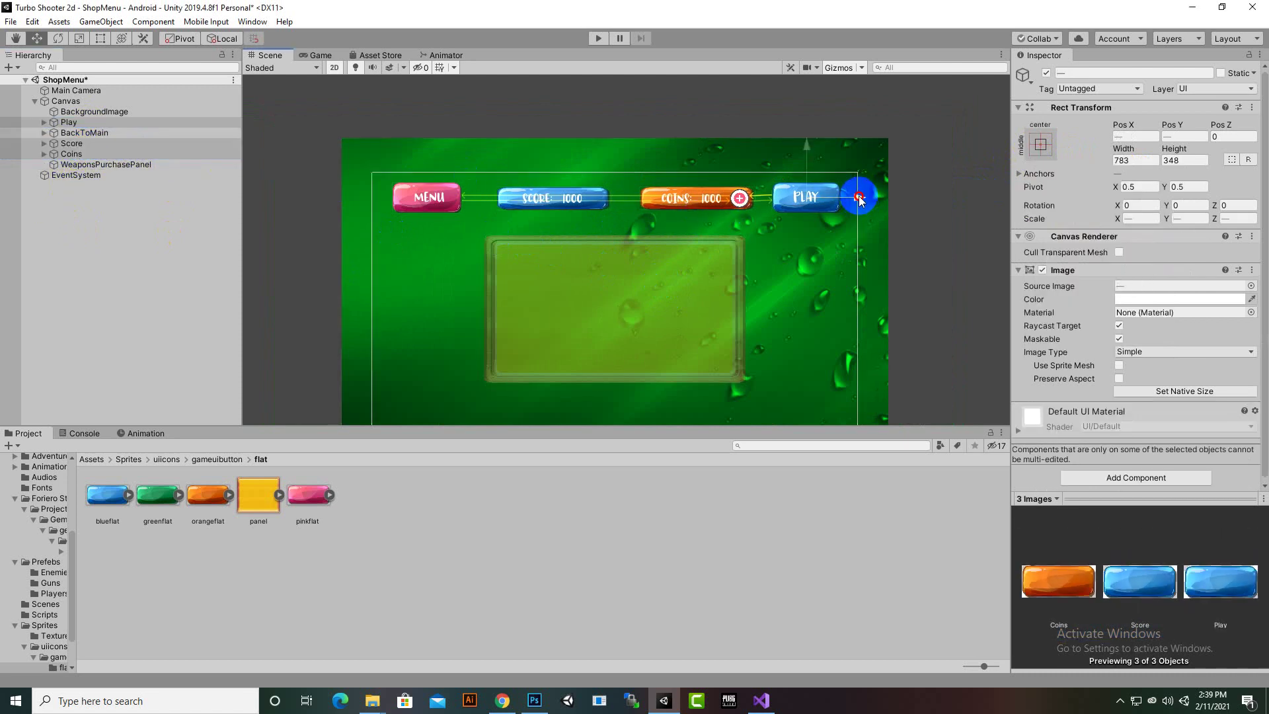
left_click_drag(858, 197, 860, 198)
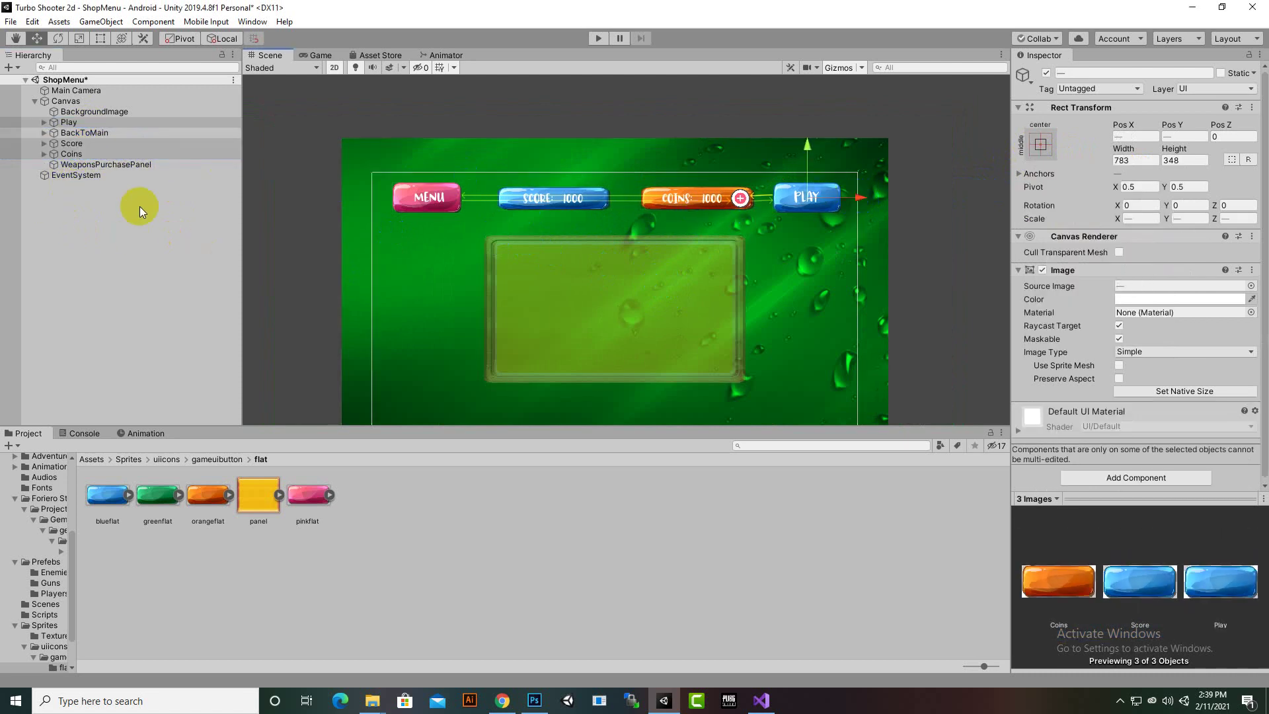
left_click(106, 123, "ctrl")
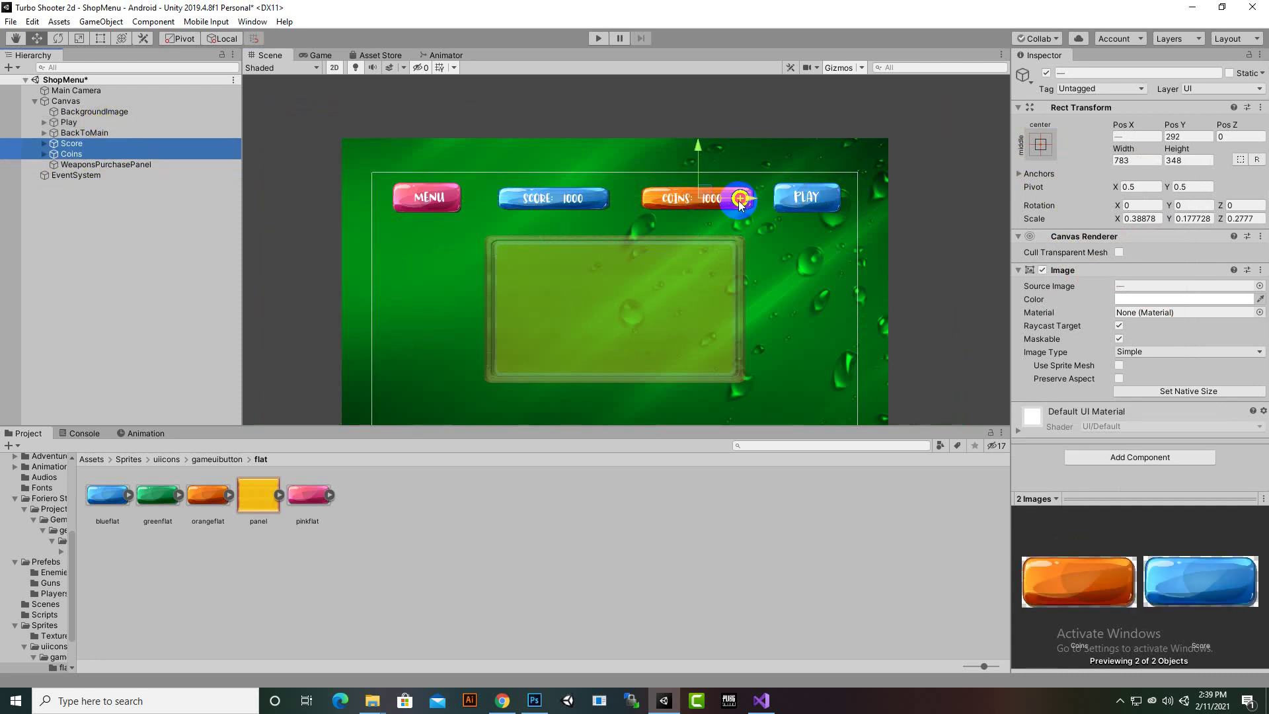
left_click_drag(740, 203, 731, 203)
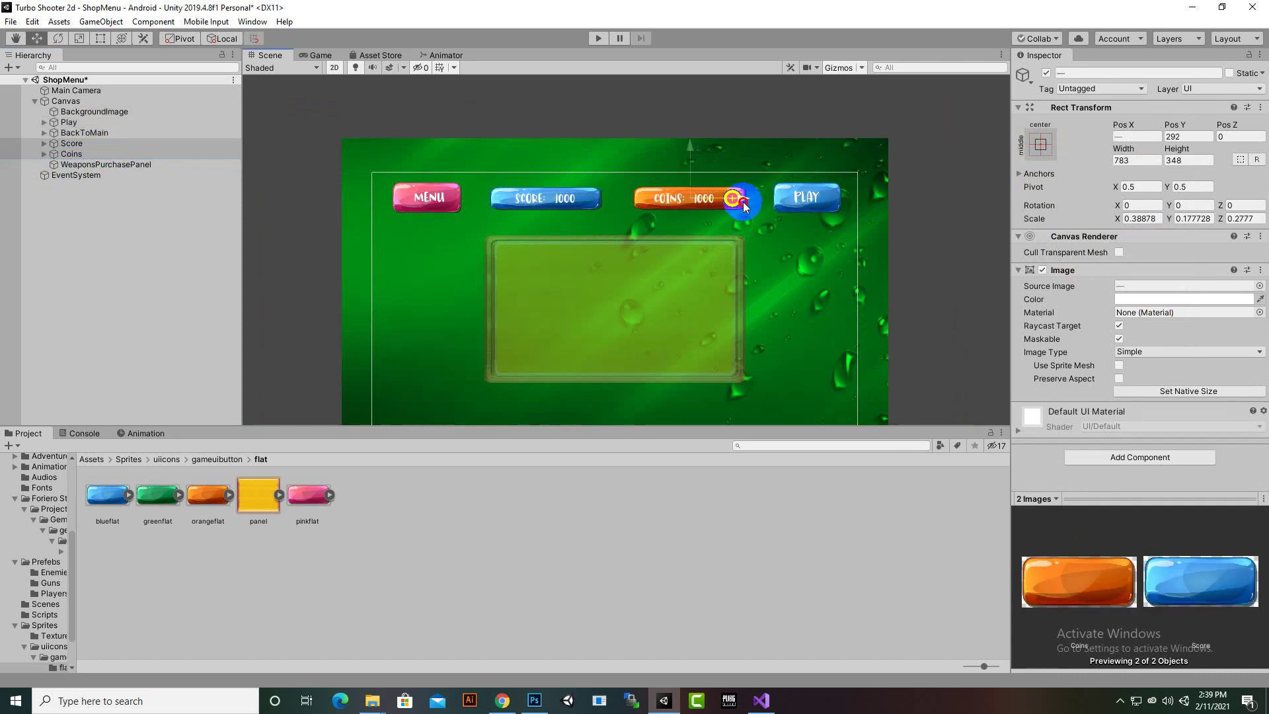
scroll(743, 219, "down", 5)
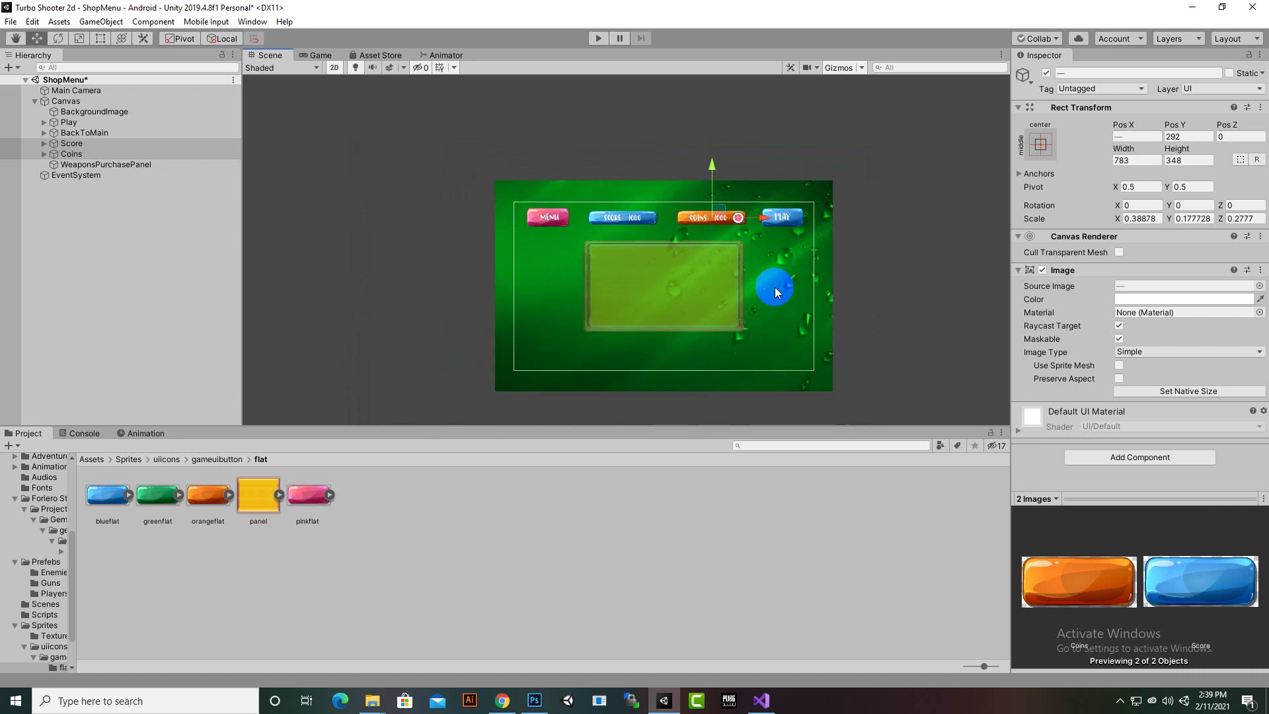
middle_click_drag(905, 318, 899, 296)
scroll(723, 313, "up", 2)
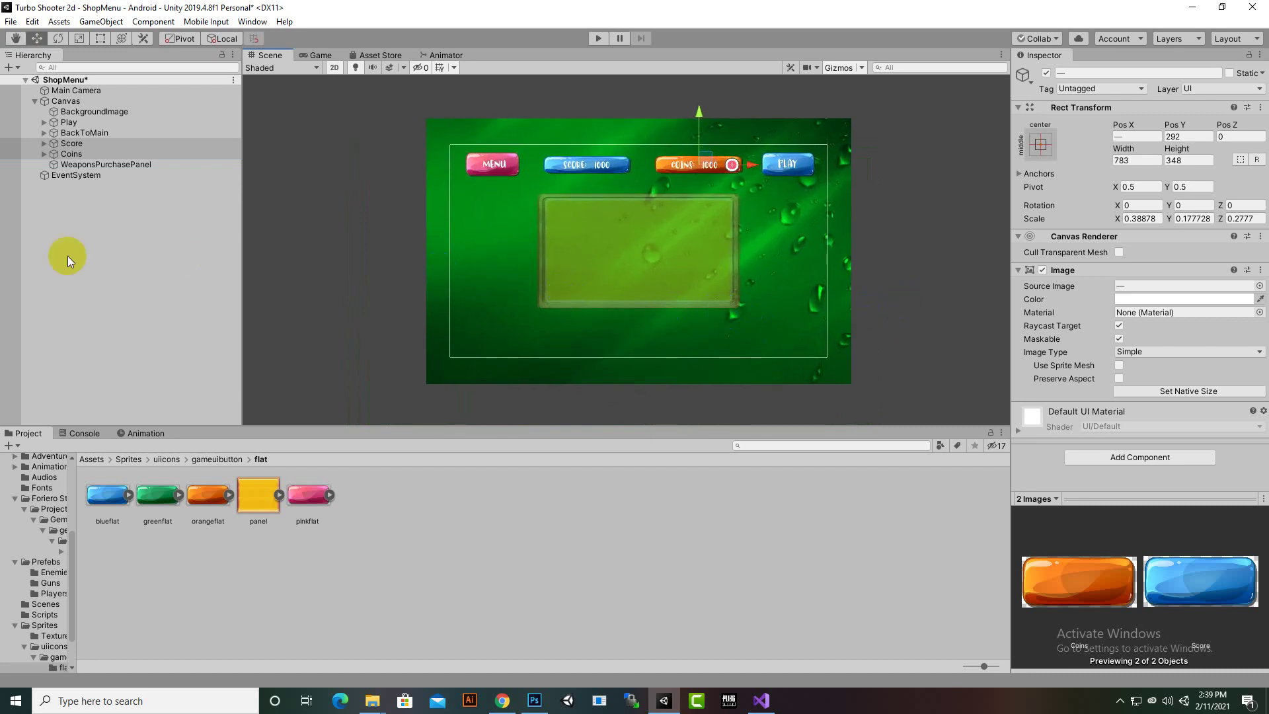
- Move WeaponsPurchasePanel down below the button row, to about Top 108 and Bottom -108
left_click(74, 165)
scroll(635, 192, "up", 1)
left_click_drag(637, 212, 637, 254)
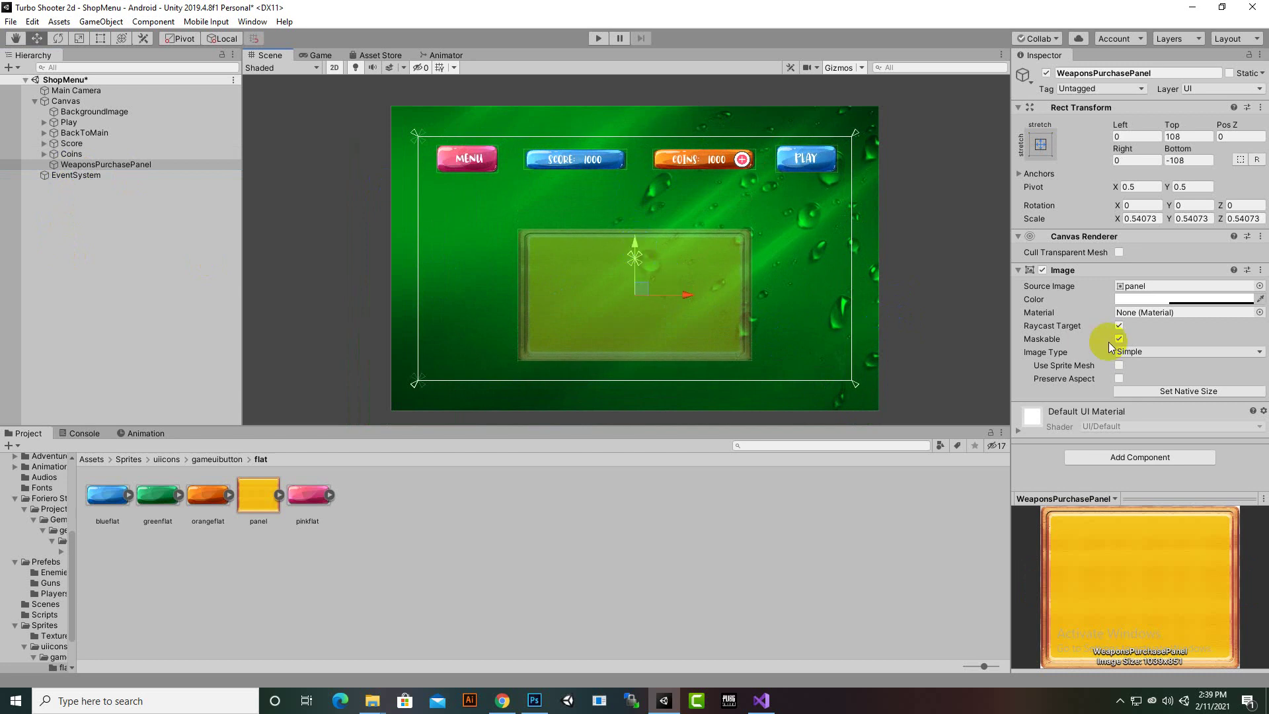
- Raise the alpha of WeaponsPurchasePanel's image color, trying 150 and settling on 200
left_click(1146, 299)
left_click(1086, 534)
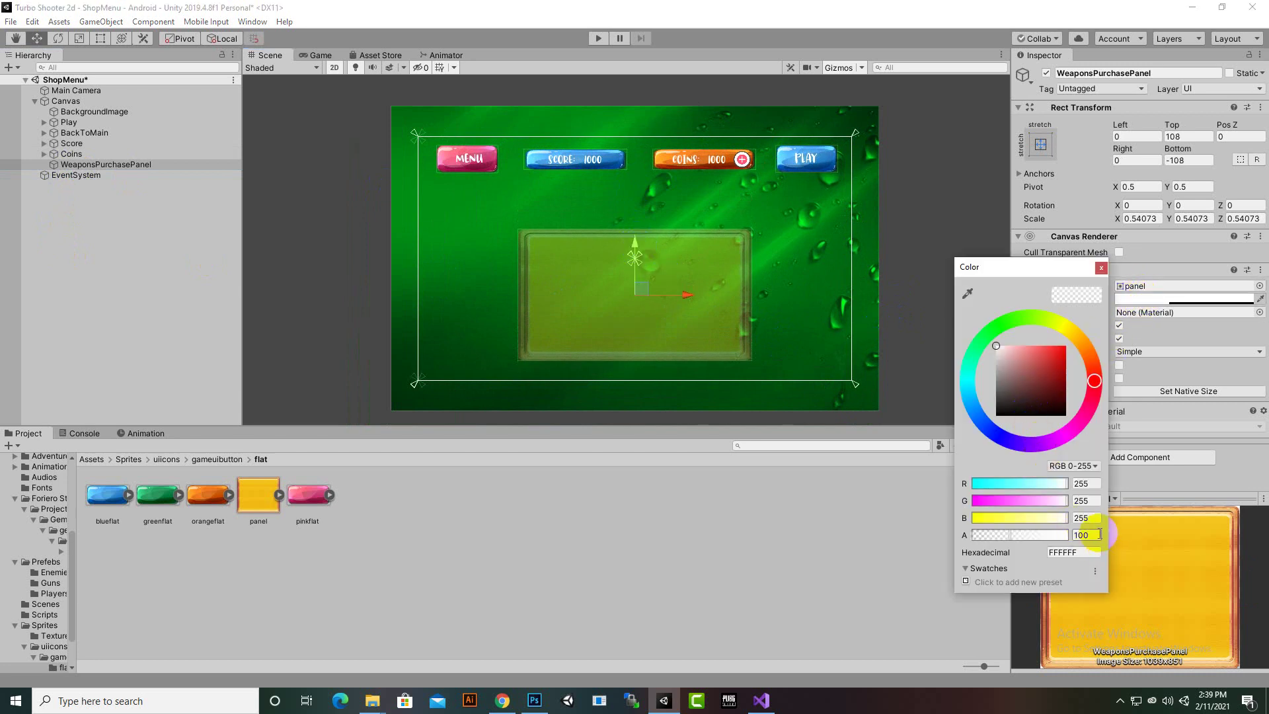
type("150")
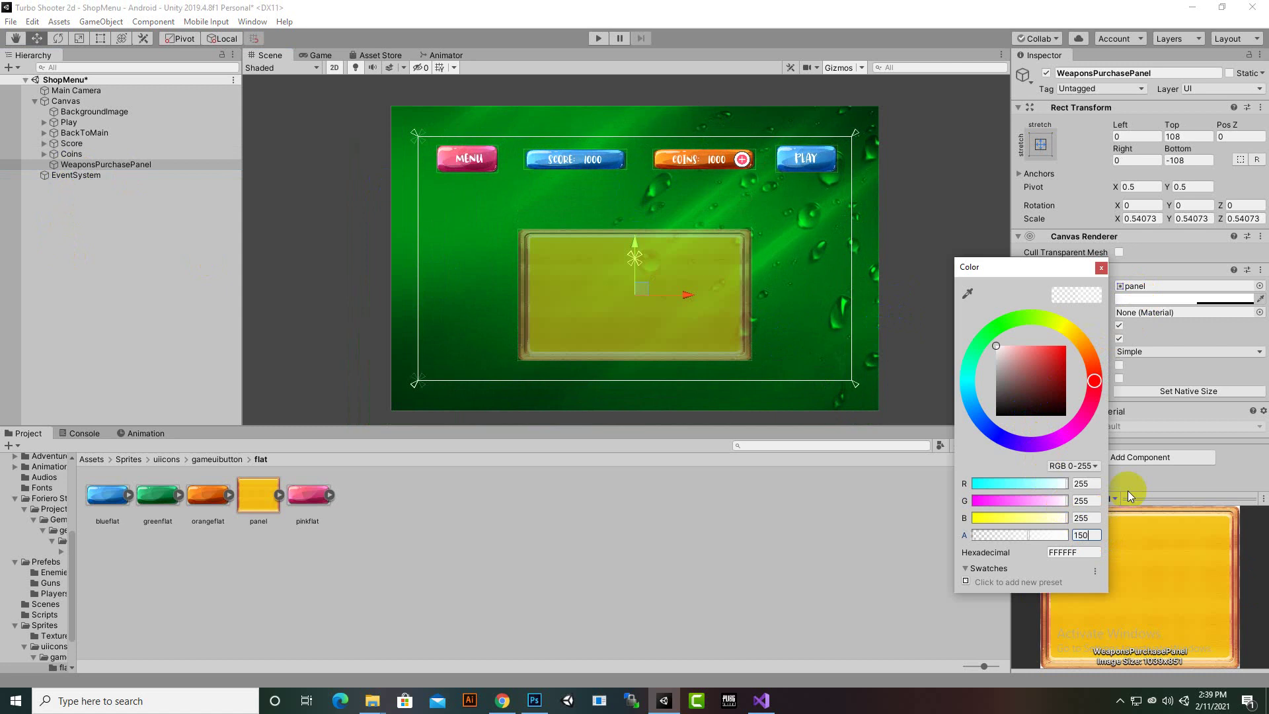
left_click(1089, 534)
type("200")
left_click(615, 360)
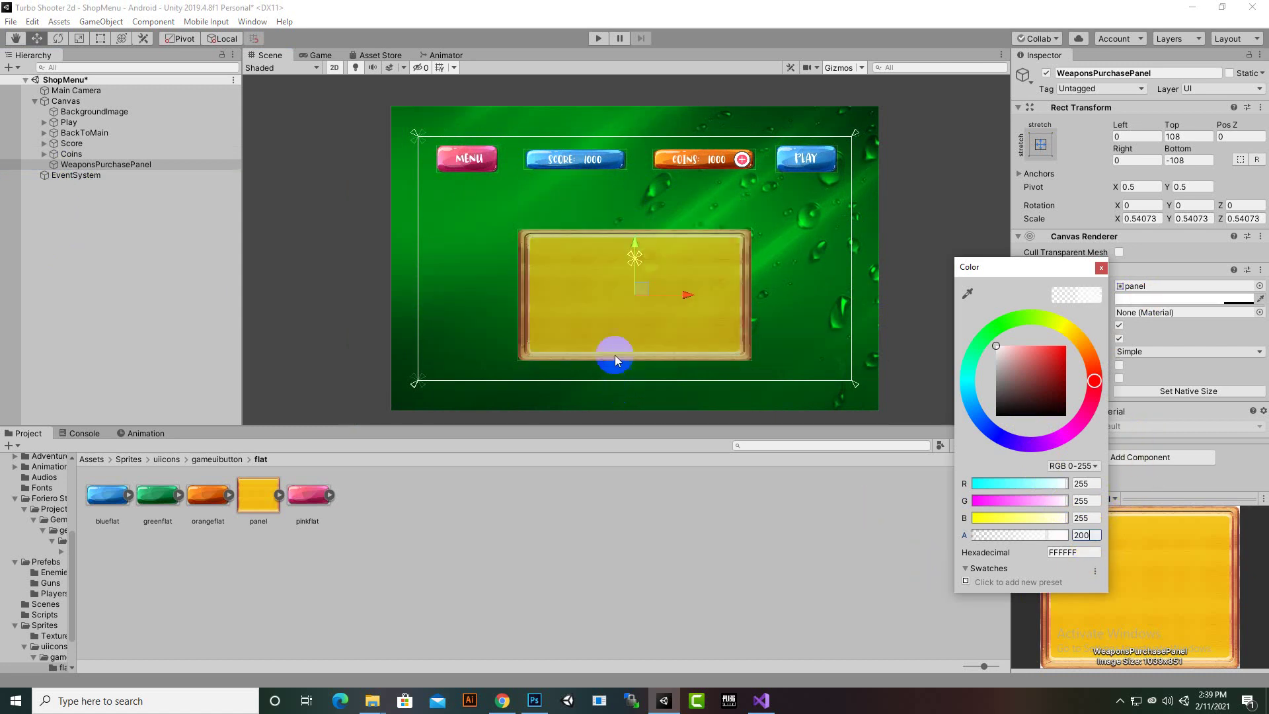
scroll(615, 360, "up", 5)
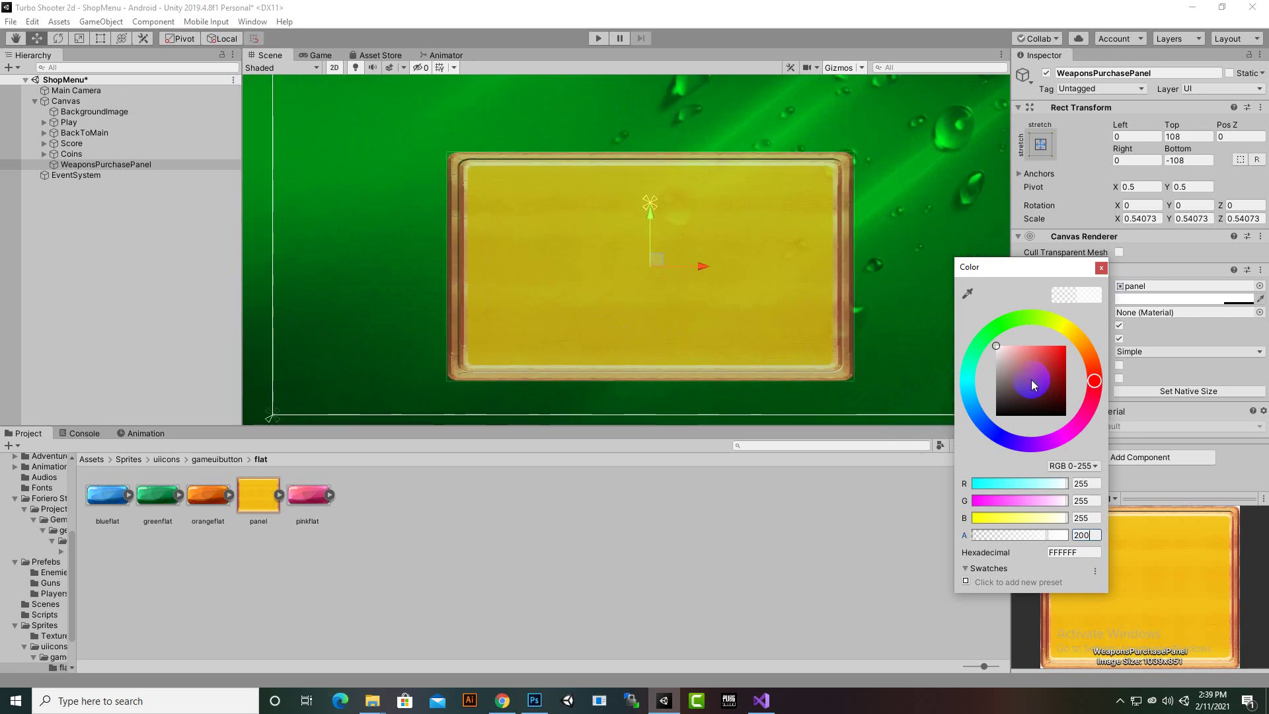
- Tint WeaponsPurchasePanel's image bright green, about hex 4FFF15
left_click_drag(1035, 385, 988, 316)
left_click(1016, 321)
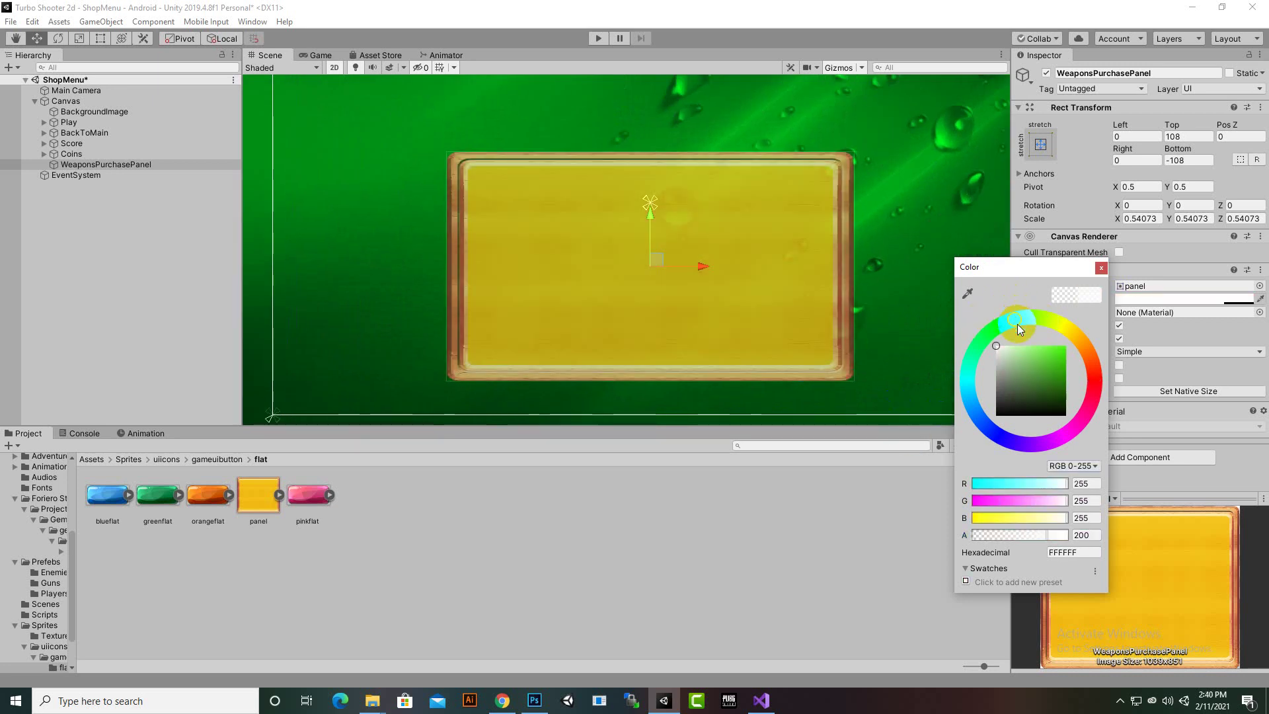
left_click_drag(1031, 370, 1061, 345)
scroll(652, 247, "down", 3)
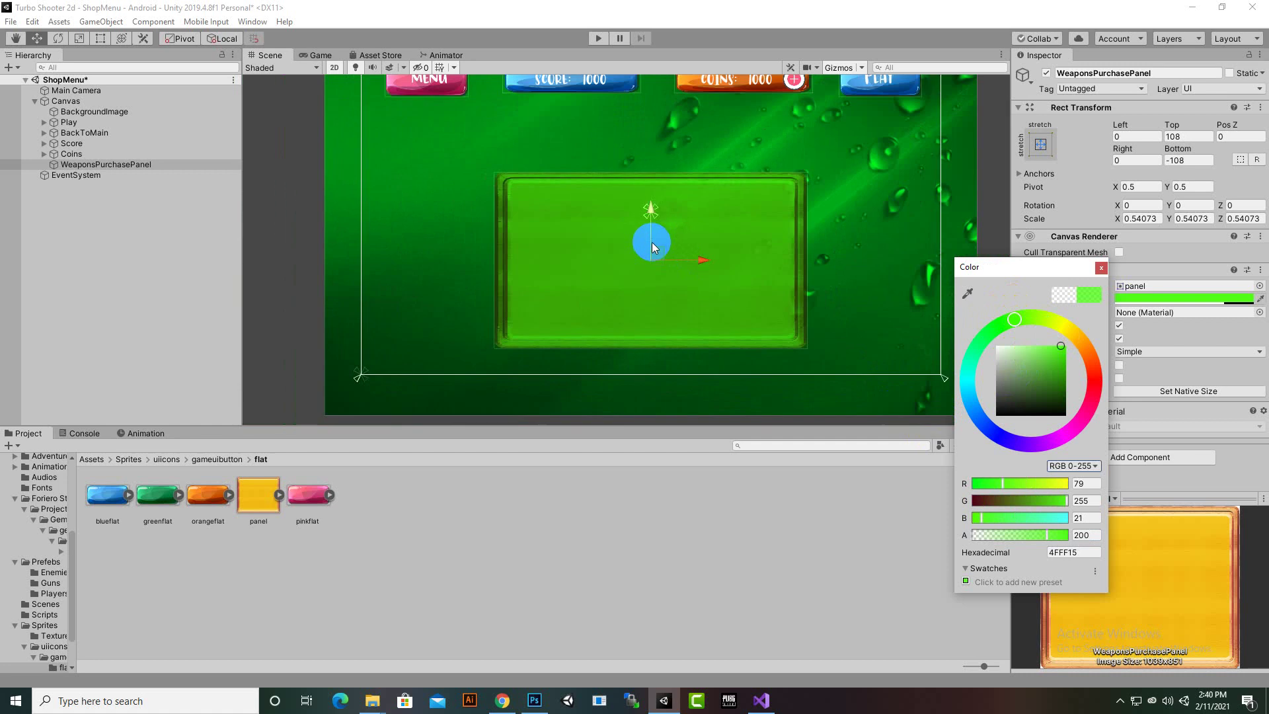
- Set the alpha of WeaponsPurchasePanel's image color to 150
left_click(707, 304)
scroll(638, 324, "down", 3)
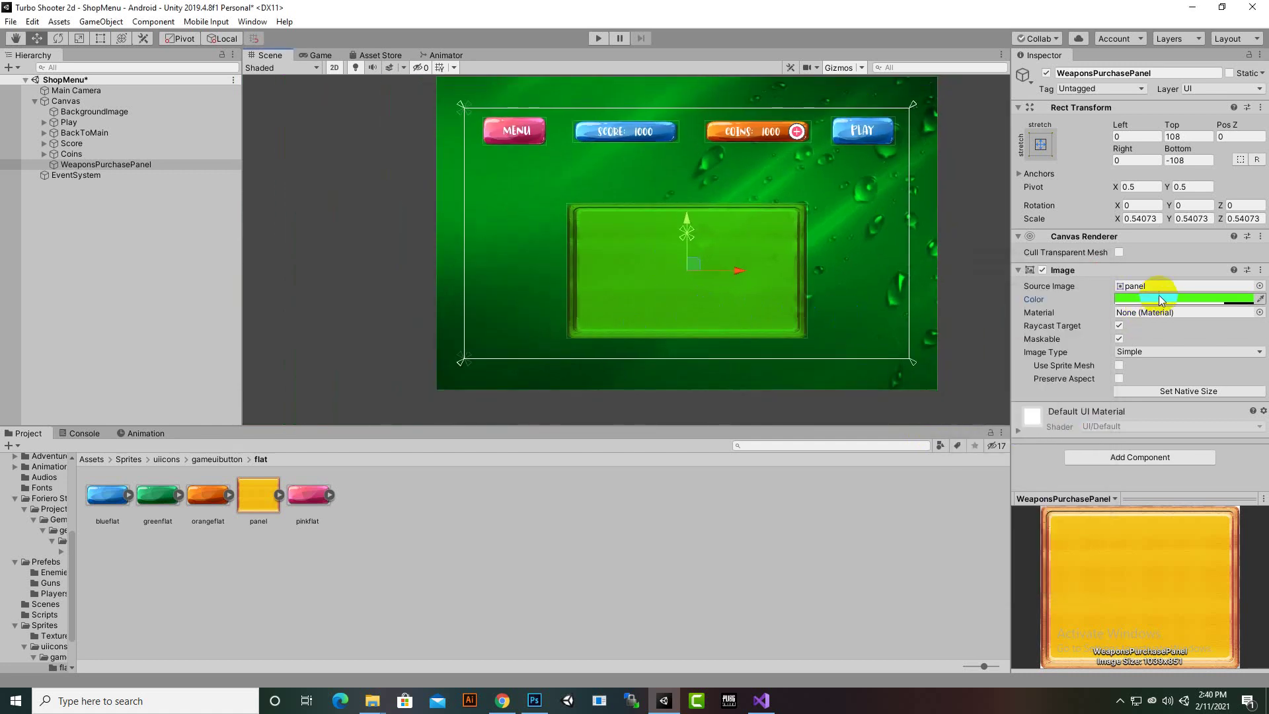
scroll(859, 317, "up", 2)
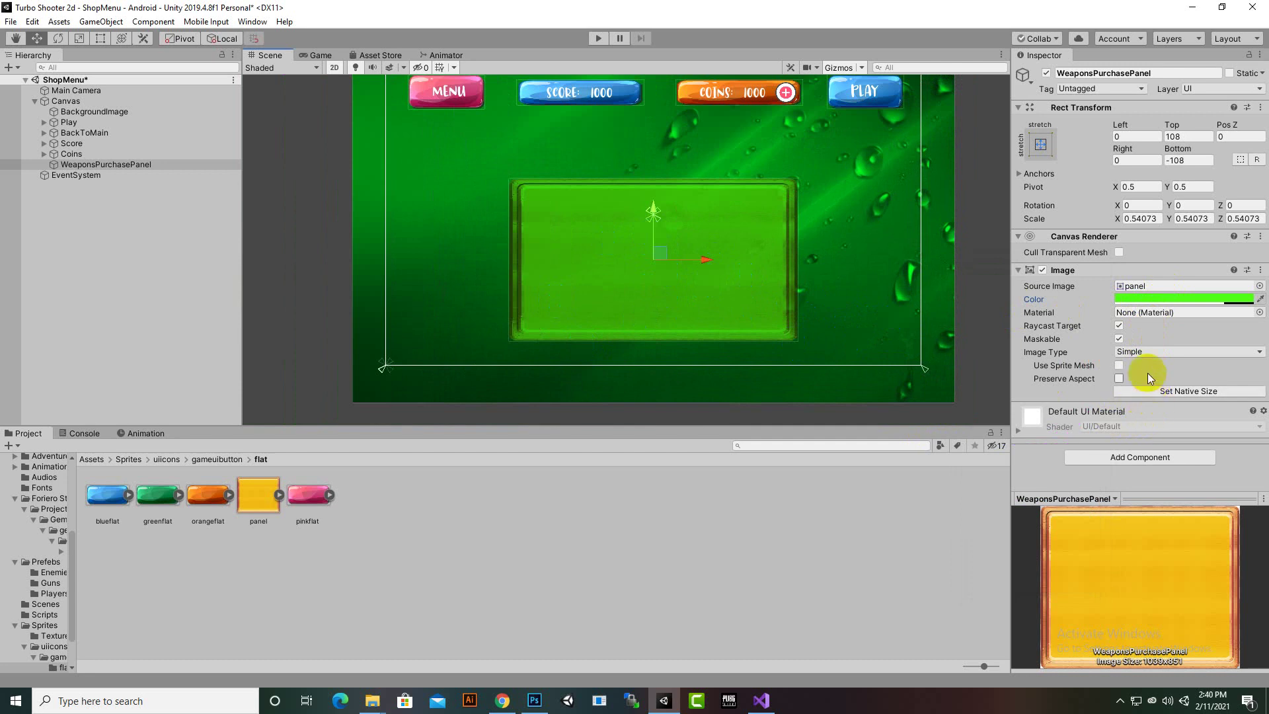
left_click(1144, 298)
left_click(1082, 532)
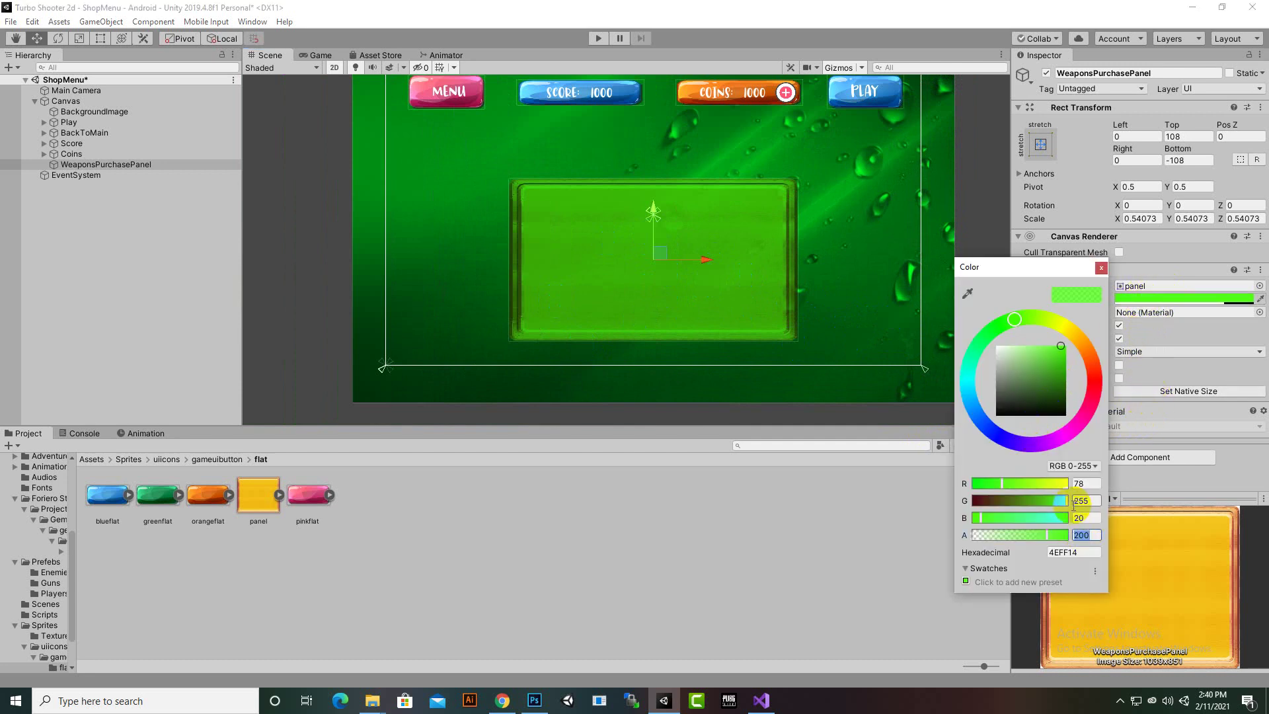
type("150")
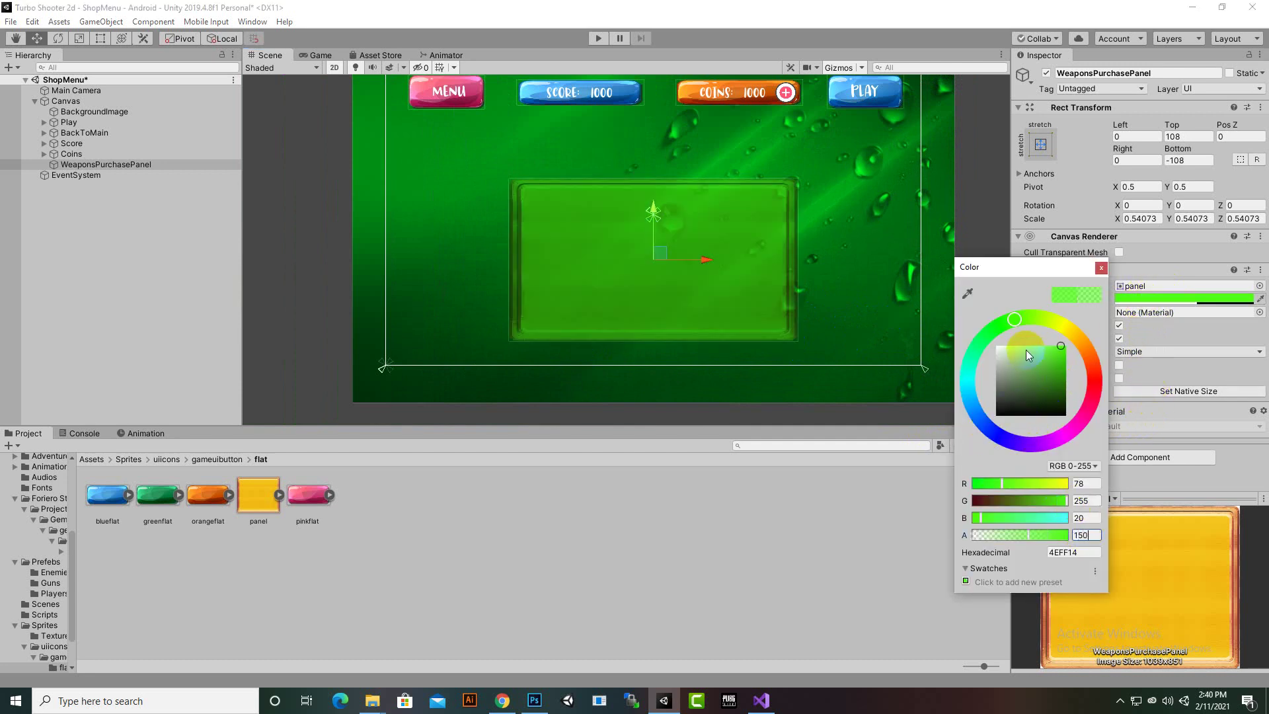
left_click(1100, 269)
- Scale WeaponsPurchasePanel up uniformly to about 0.69
scroll(431, 291, "down", 2)
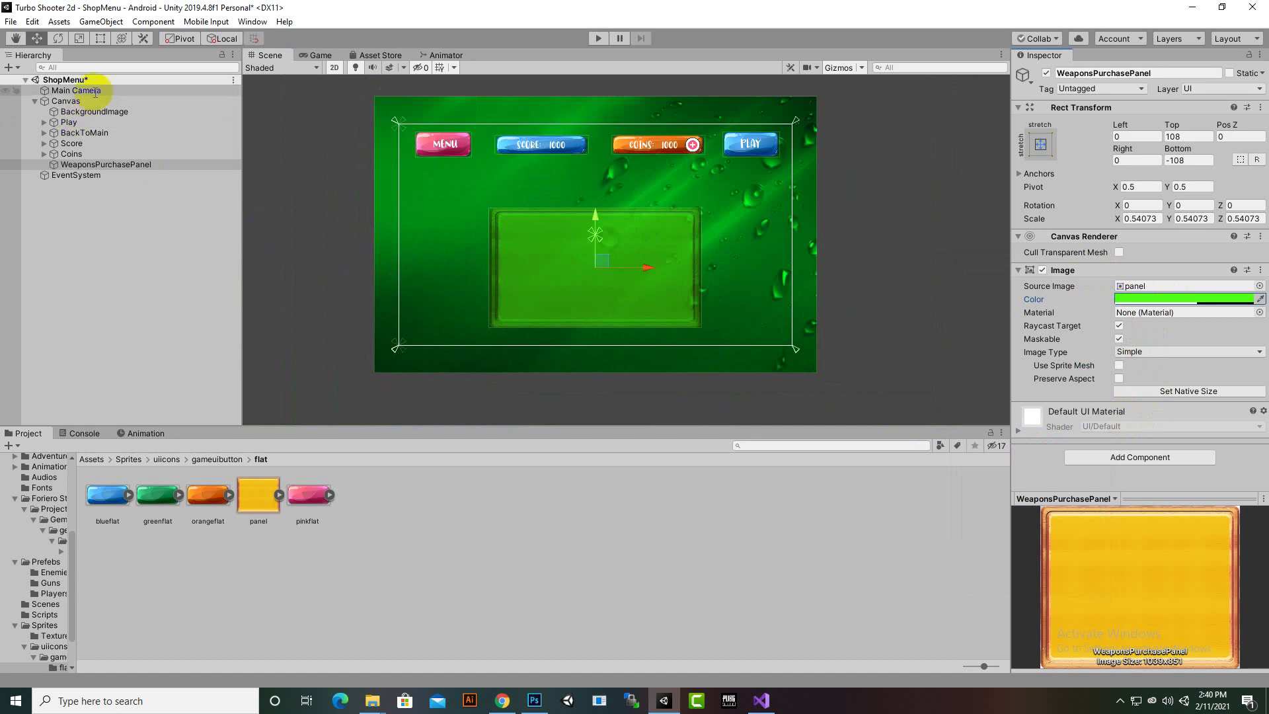
left_click(78, 38)
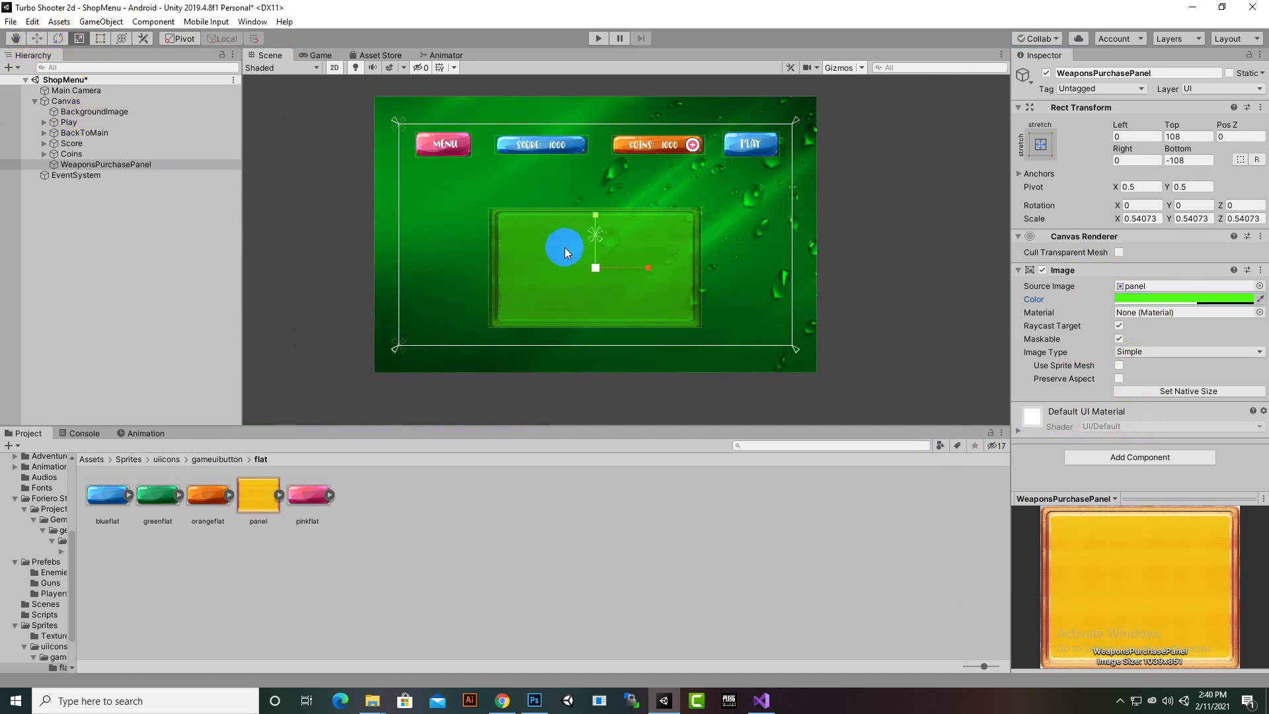
scroll(565, 247, "up", 2)
left_click_drag(605, 279, 602, 224)
- Move WeaponsPurchasePanel to about Left 13 and Top 88, and scale it down slightly to about 0.67
left_click(37, 38)
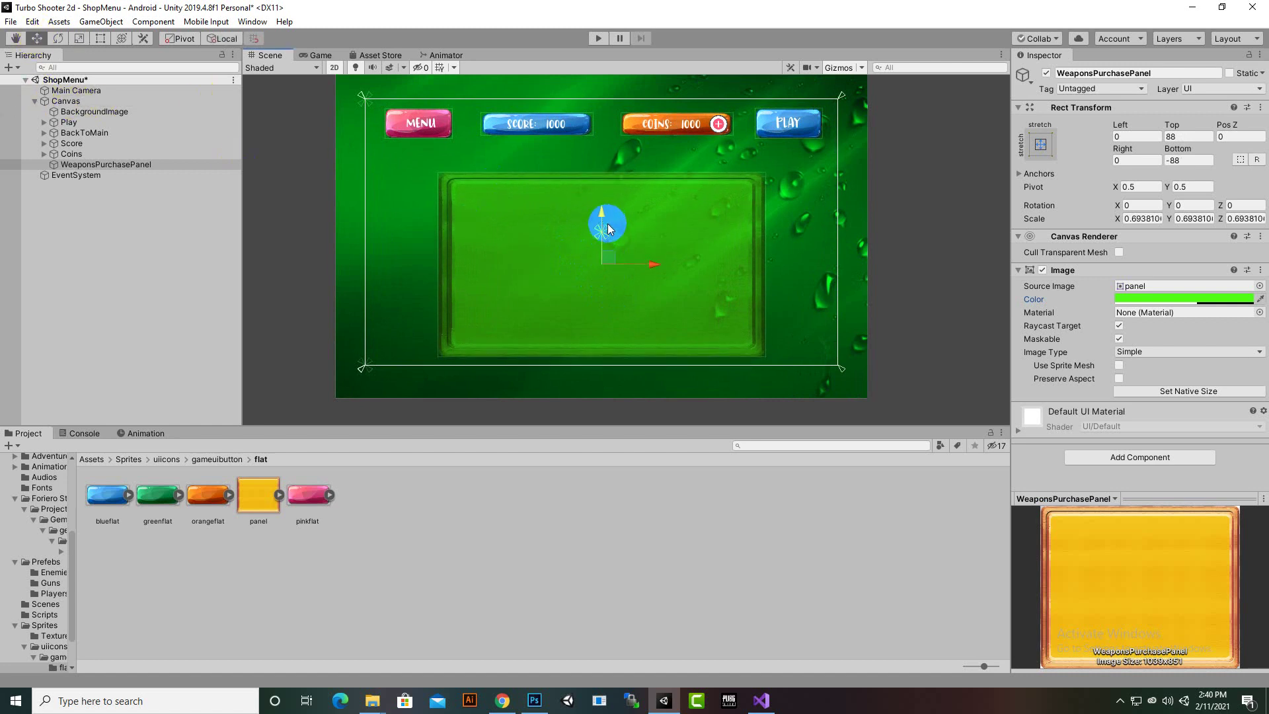
scroll(621, 258, "down", 2)
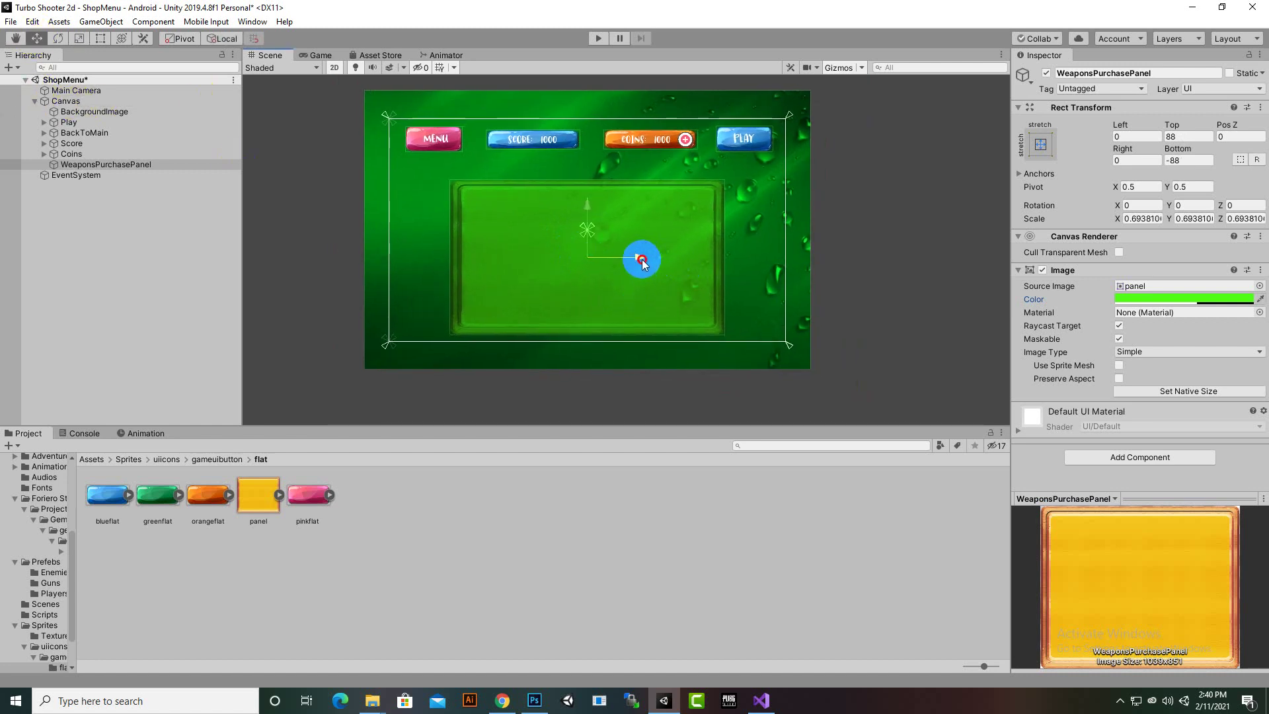
left_click_drag(640, 260, 646, 260)
scroll(654, 271, "down", 2)
middle_click_drag(663, 281, 692, 308)
scroll(688, 309, "up", 1)
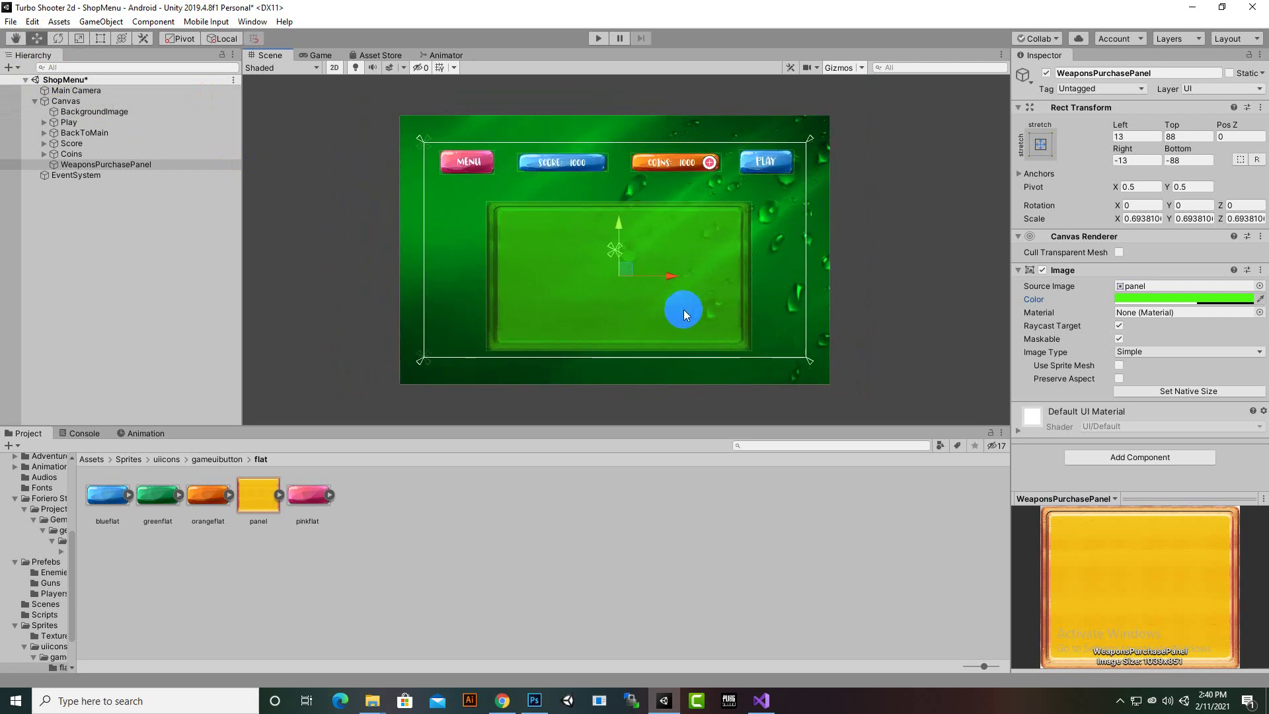
left_click(78, 37)
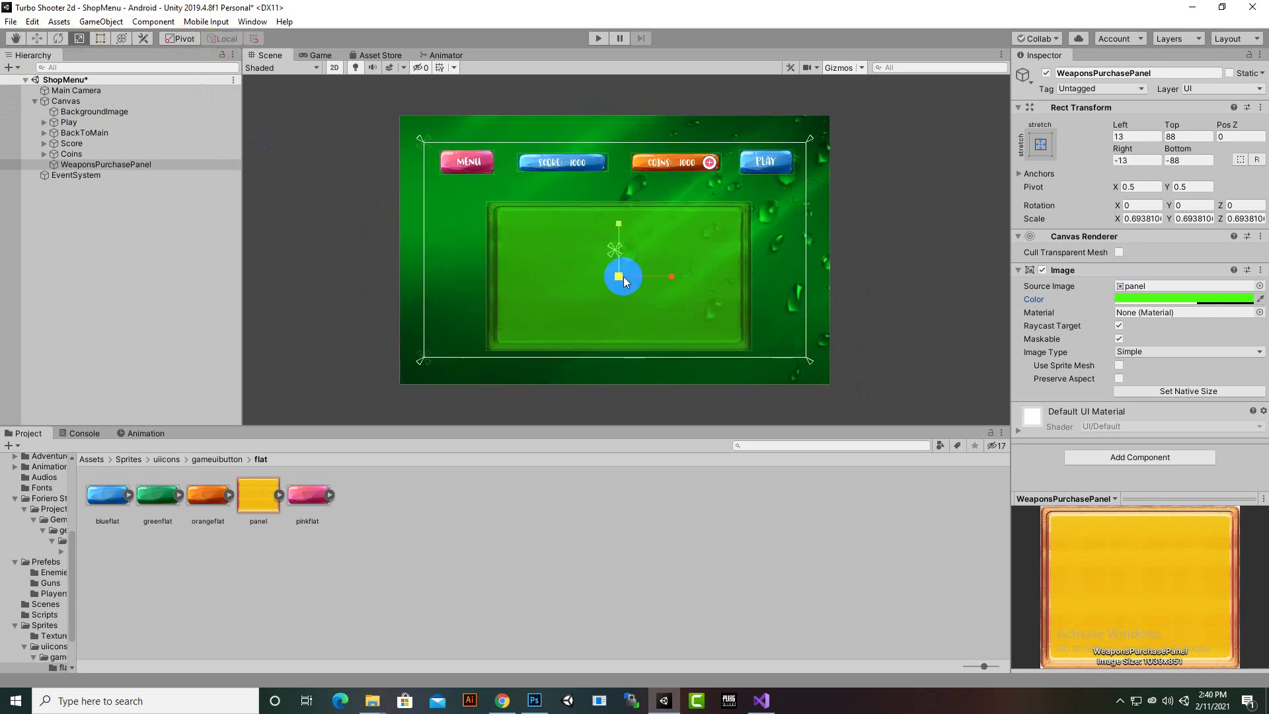
left_click_drag(624, 276, 624, 280)
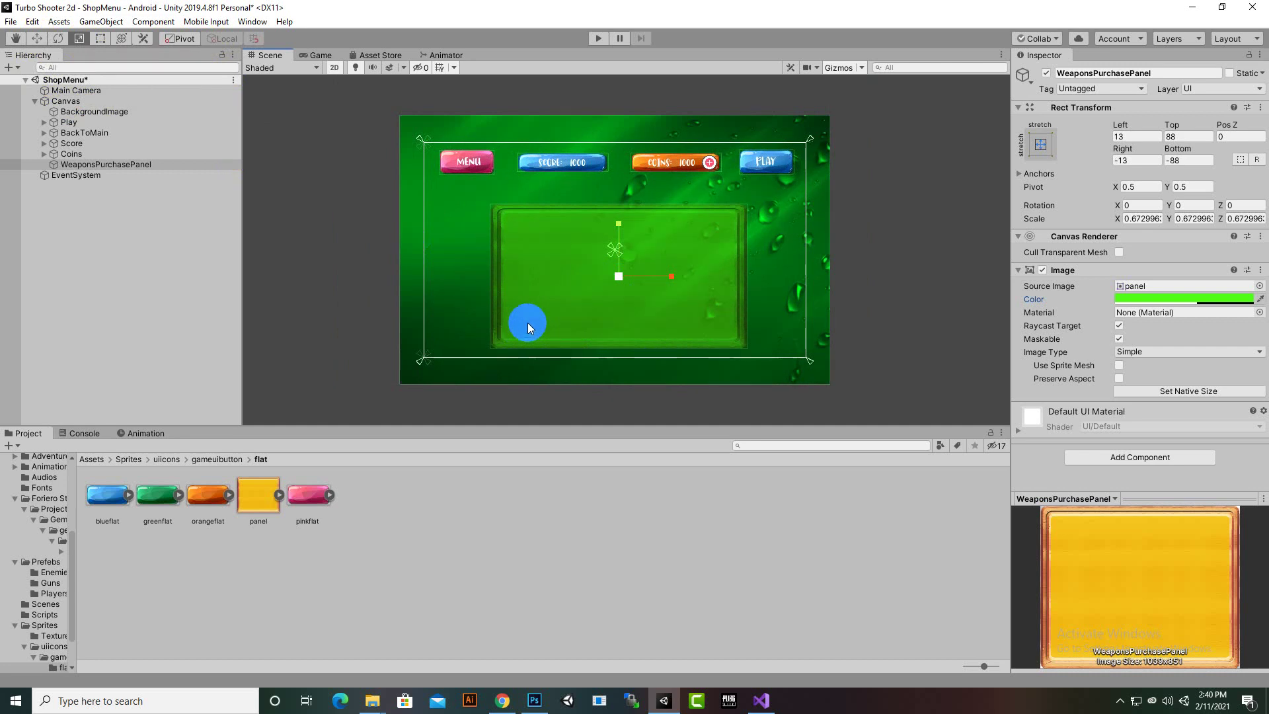
- Add a UI Button as a child of WeaponsPurchasePanel and delete the button's Text child
right_click(86, 165)
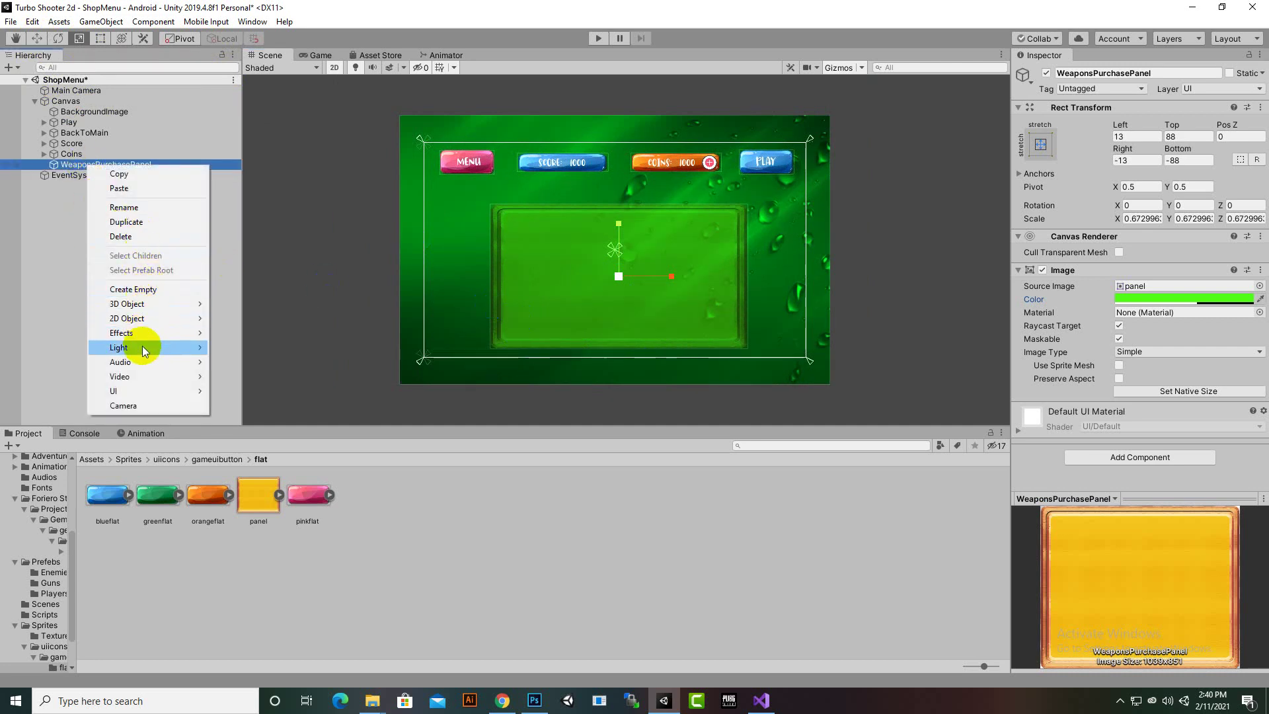
mouse_move(133, 397)
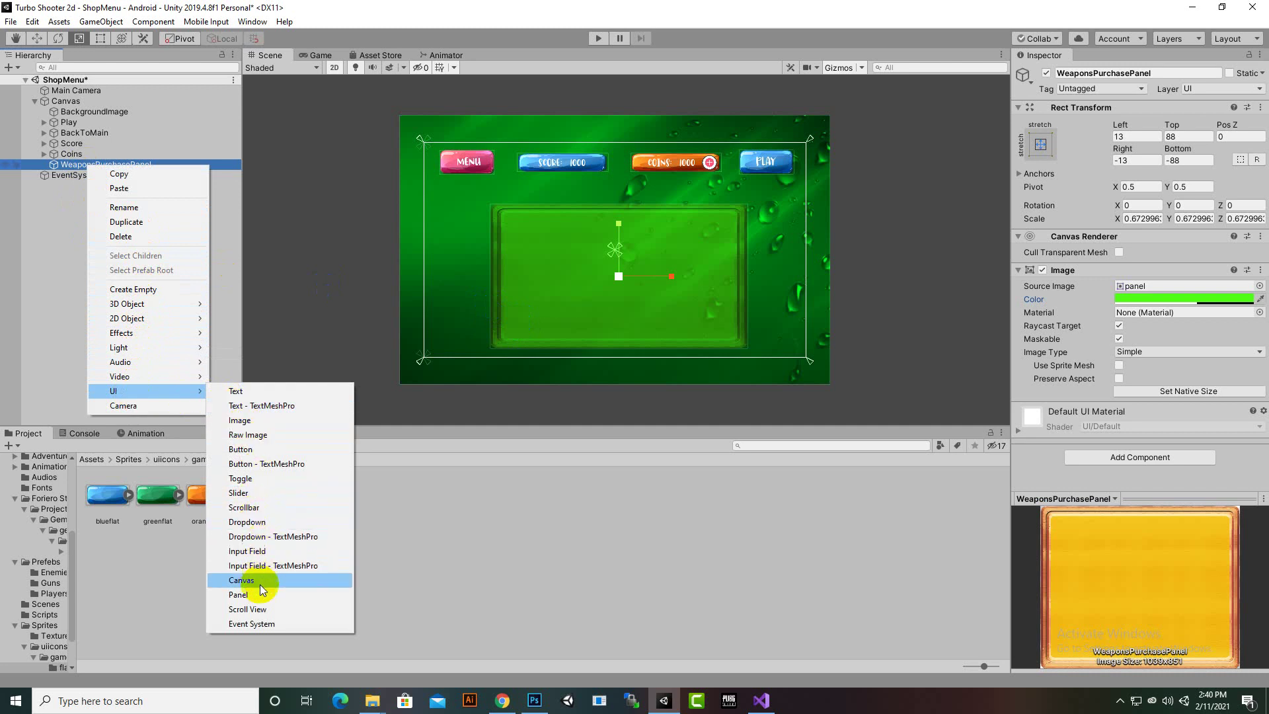
left_click(248, 450)
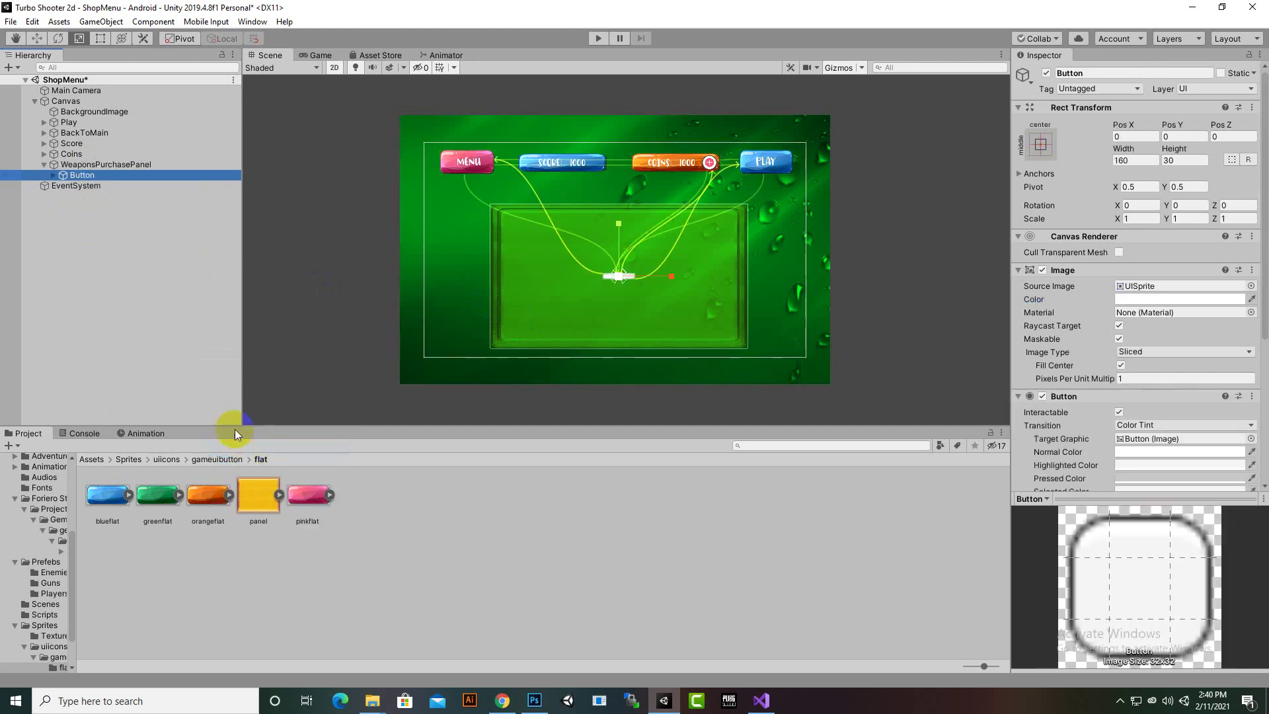
left_click(53, 174)
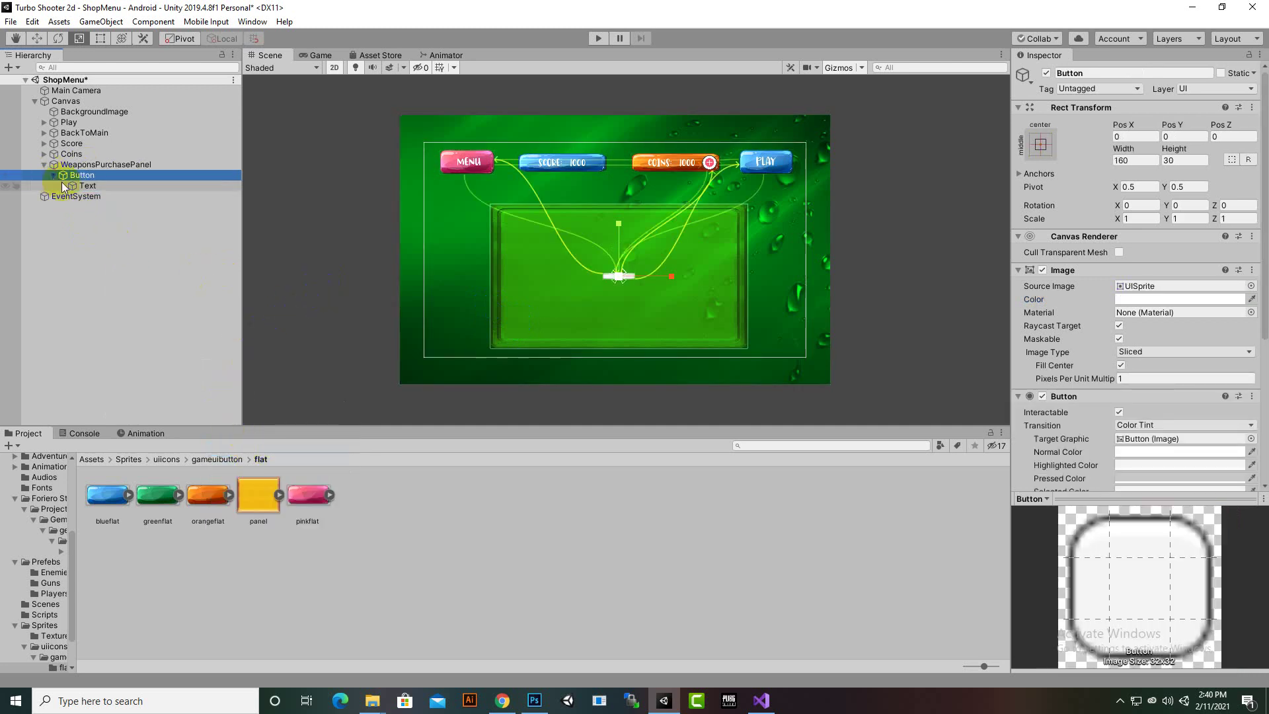
left_click(86, 186)
key("Left")
key("Left")
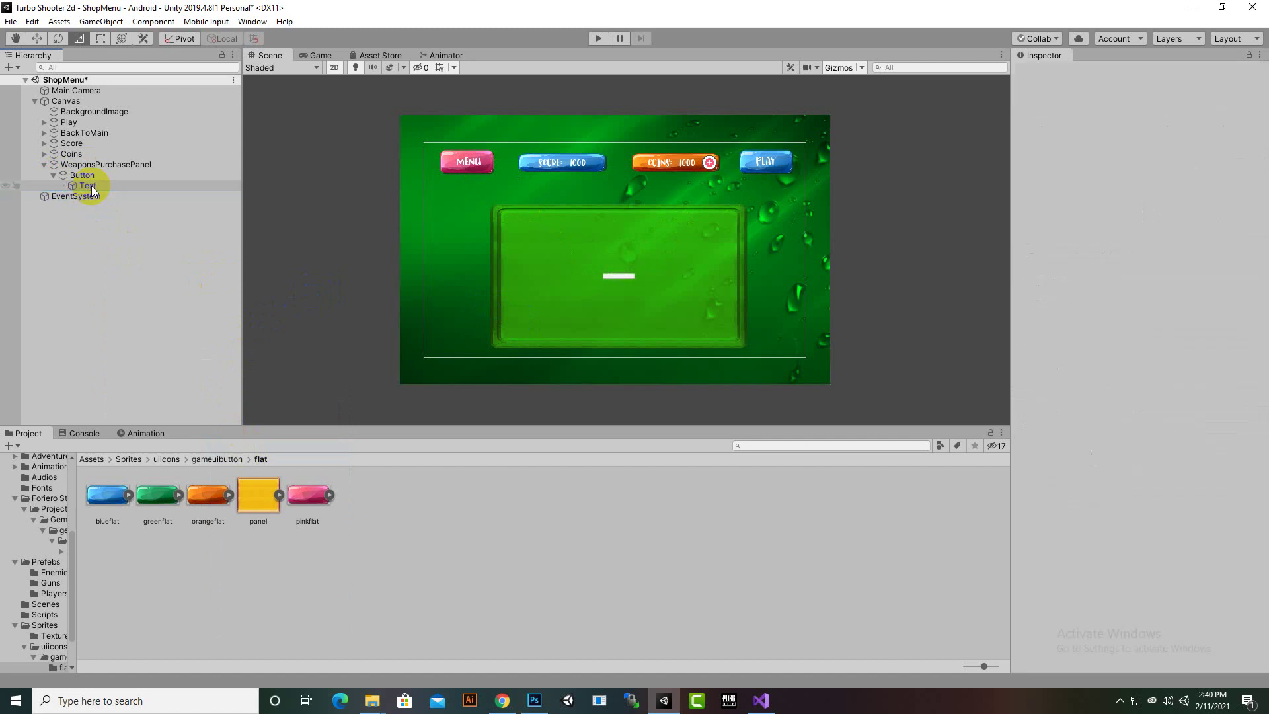
- Rename the new button under WeaponsPurchasePanel as StarBullet
right_click(91, 179)
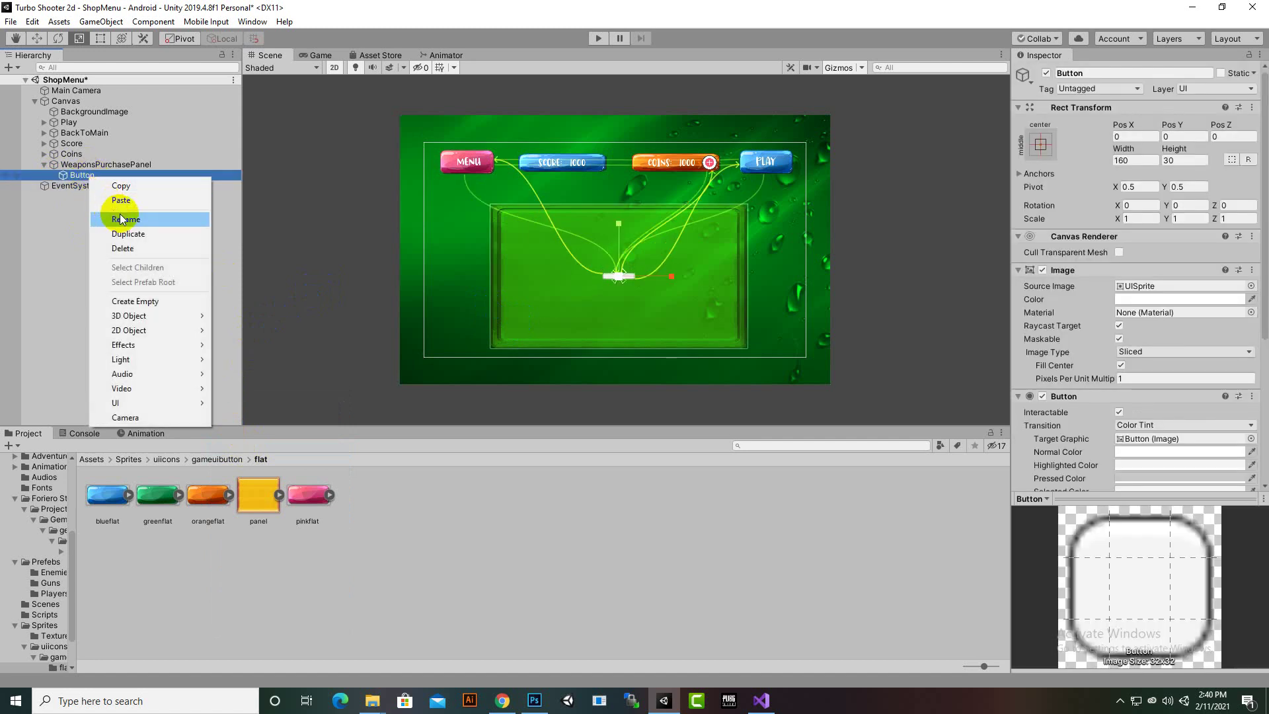
left_click(127, 221)
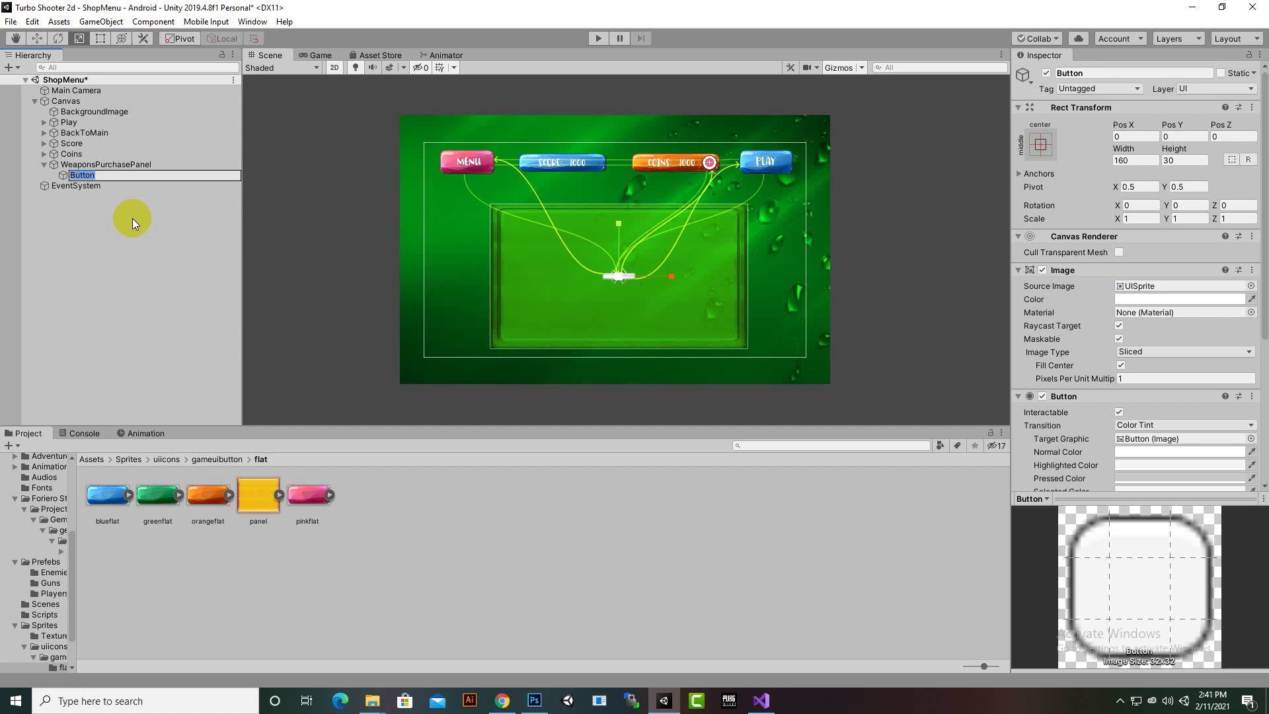
type("B")
key("BackSpace")
type("S")
key("BackSpace")
type("StarBullet")
key("Return")
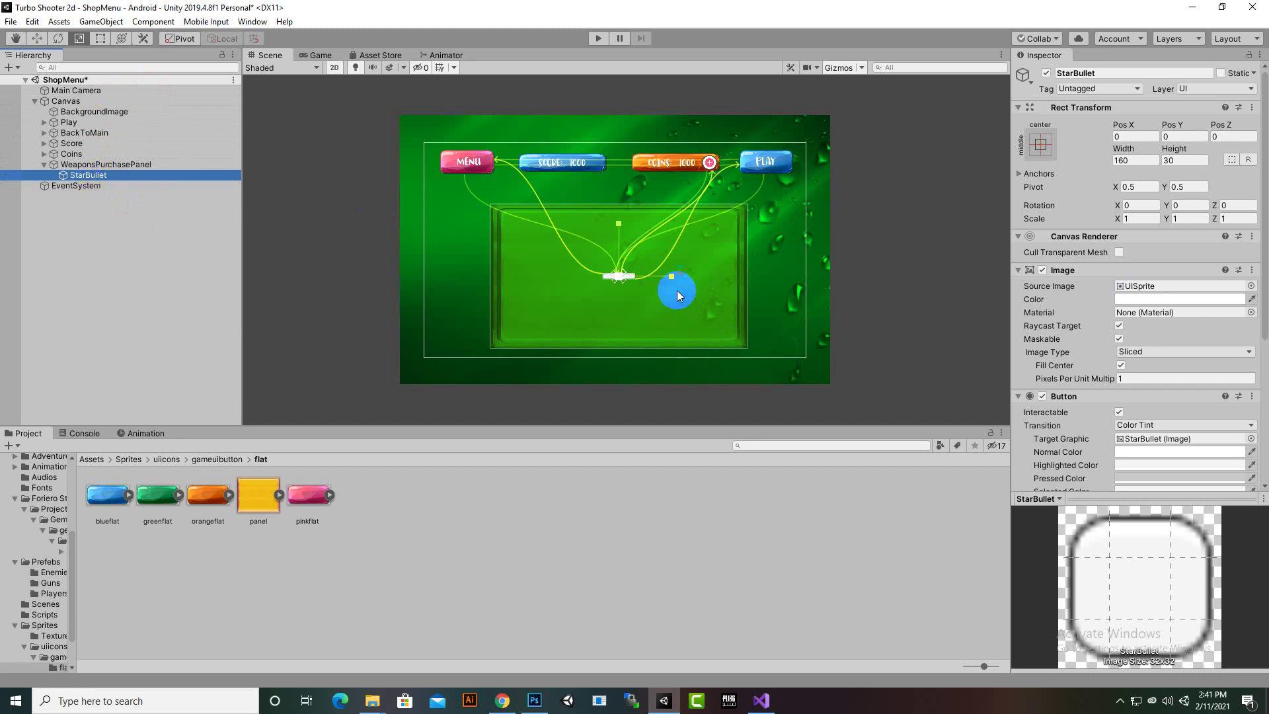
- Scale the StarBullet button up uniformly to about 6.57 so it spans most of the panel's width
scroll(677, 290, "up", 2)
left_click(606, 276)
left_click_drag(606, 276, 840, 702)
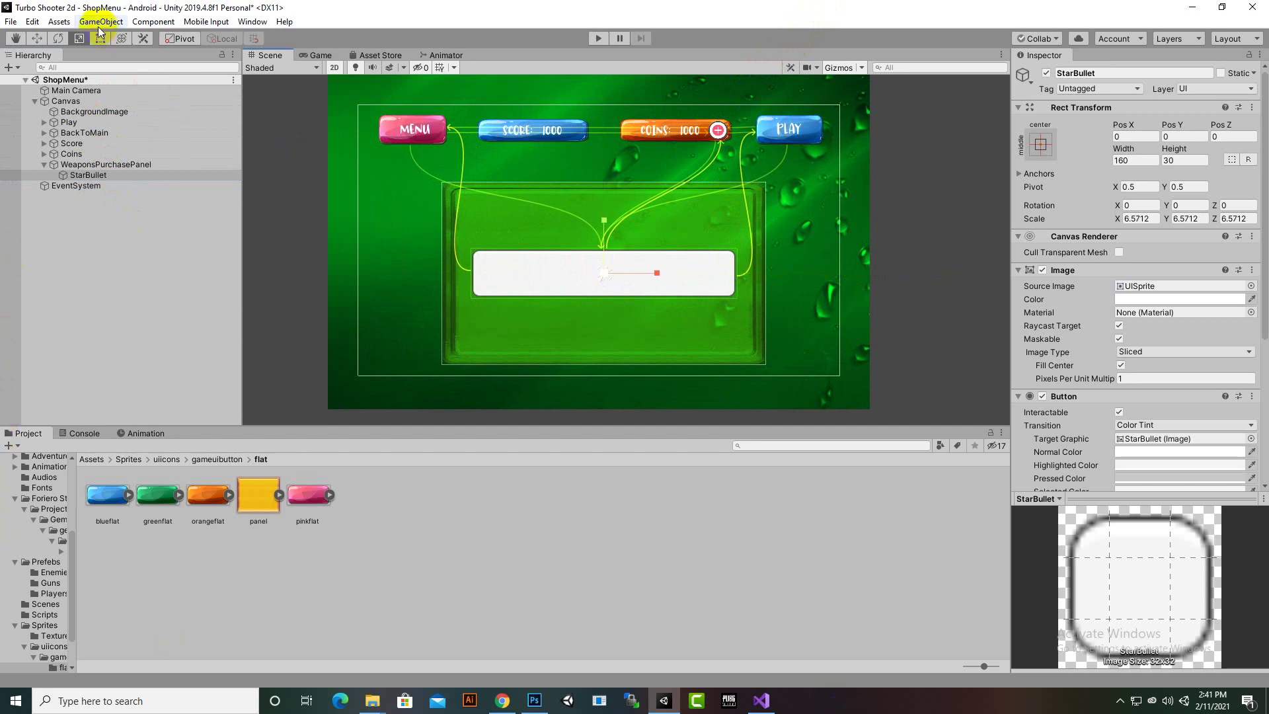
- Move StarBullet up near the panel's upper edge, to about Pos X 16 and Pos Y 197
left_click(37, 38)
left_click(628, 294)
left_click_drag(628, 294, 657, 227)
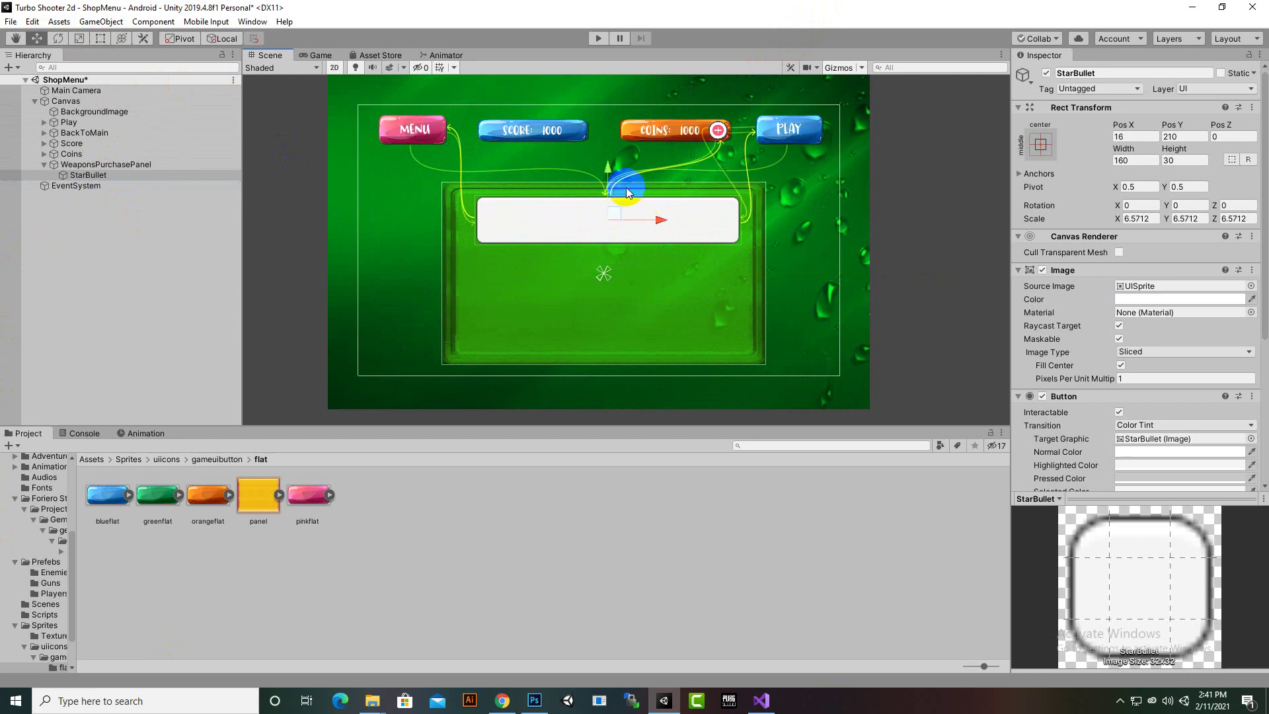
left_click_drag(600, 176, 608, 182)
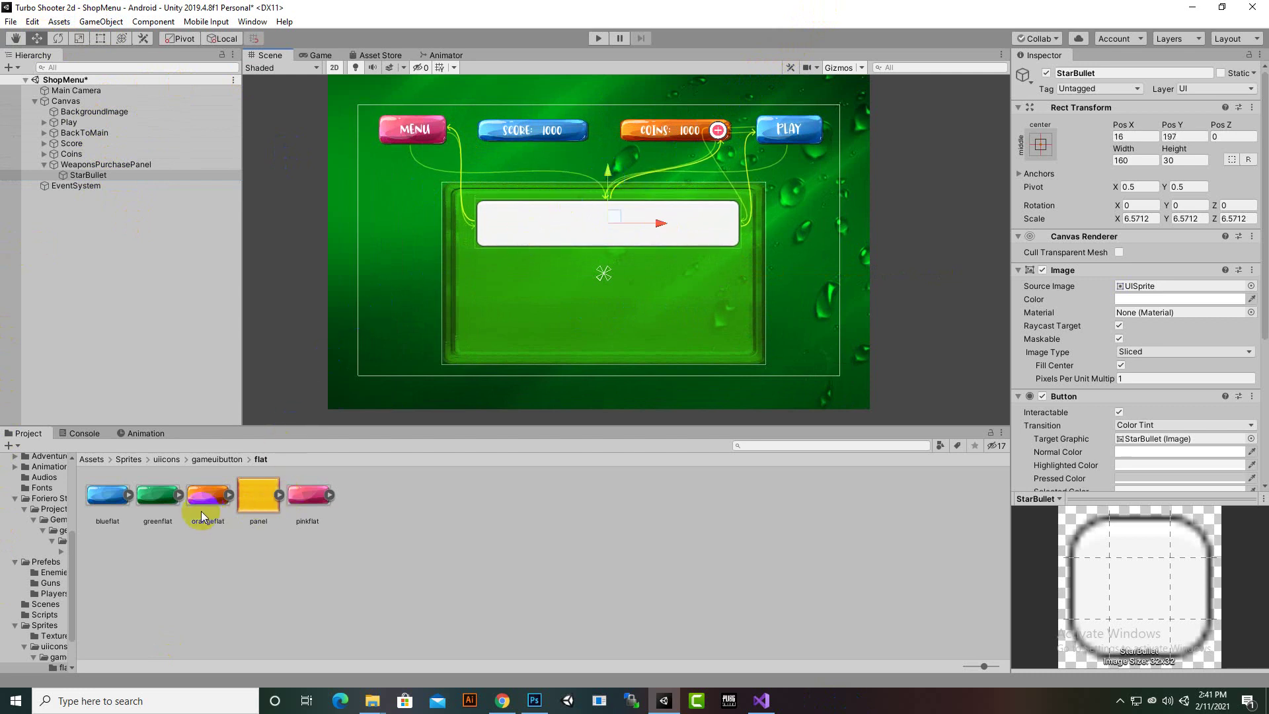
- Assign the panel sprite from the flat folder as StarBullet's source image
left_click_drag(257, 493, 1154, 288)
scroll(772, 275, "up", 2)
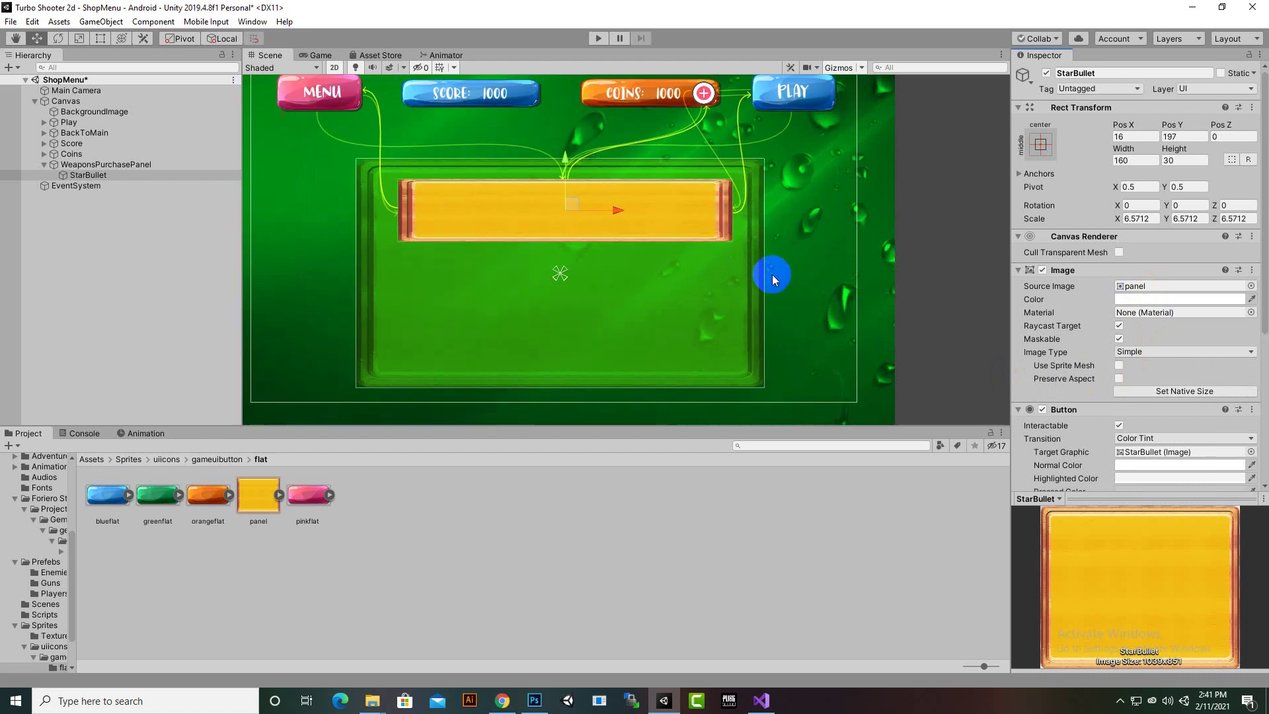
mouse_move(608, 219)
left_mouse_down()
mouse_move(603, 210)
mouse_move(616, 212)
left_mouse_up()
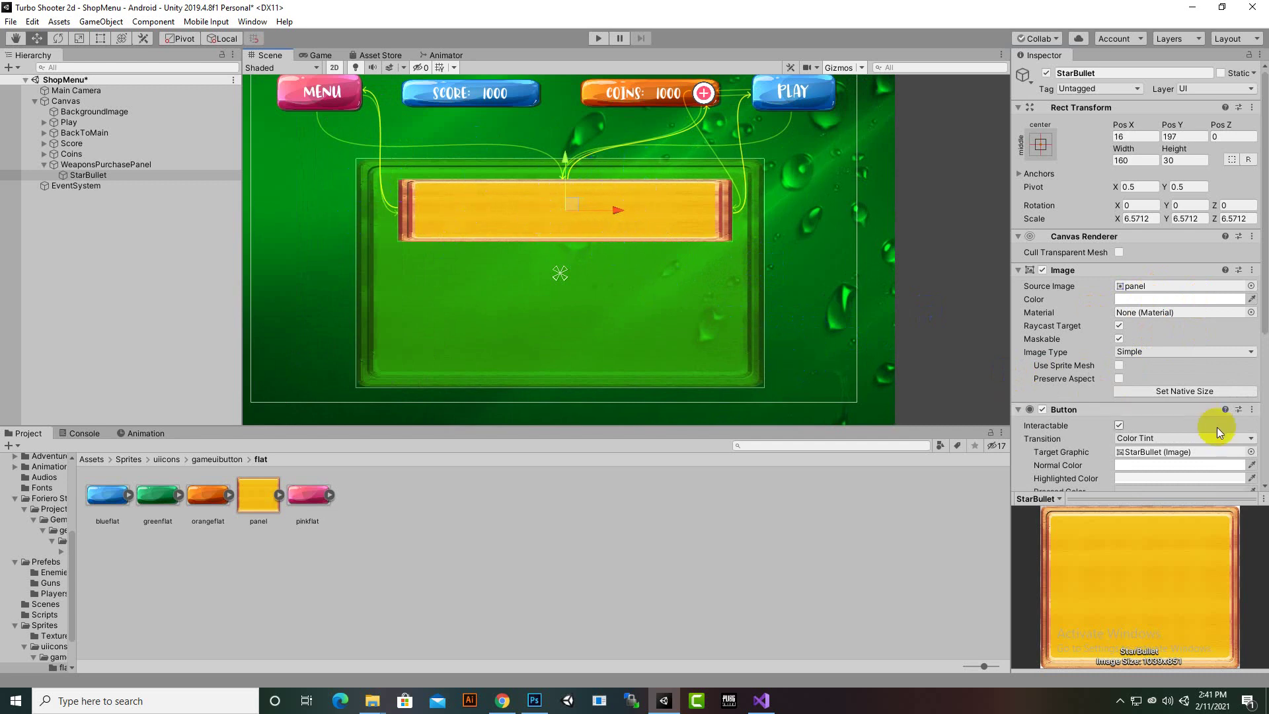
- Try dark brown and blue tints on StarBullet's image color and return it to white, FFFFFF
left_click(1176, 299)
left_click(1005, 393)
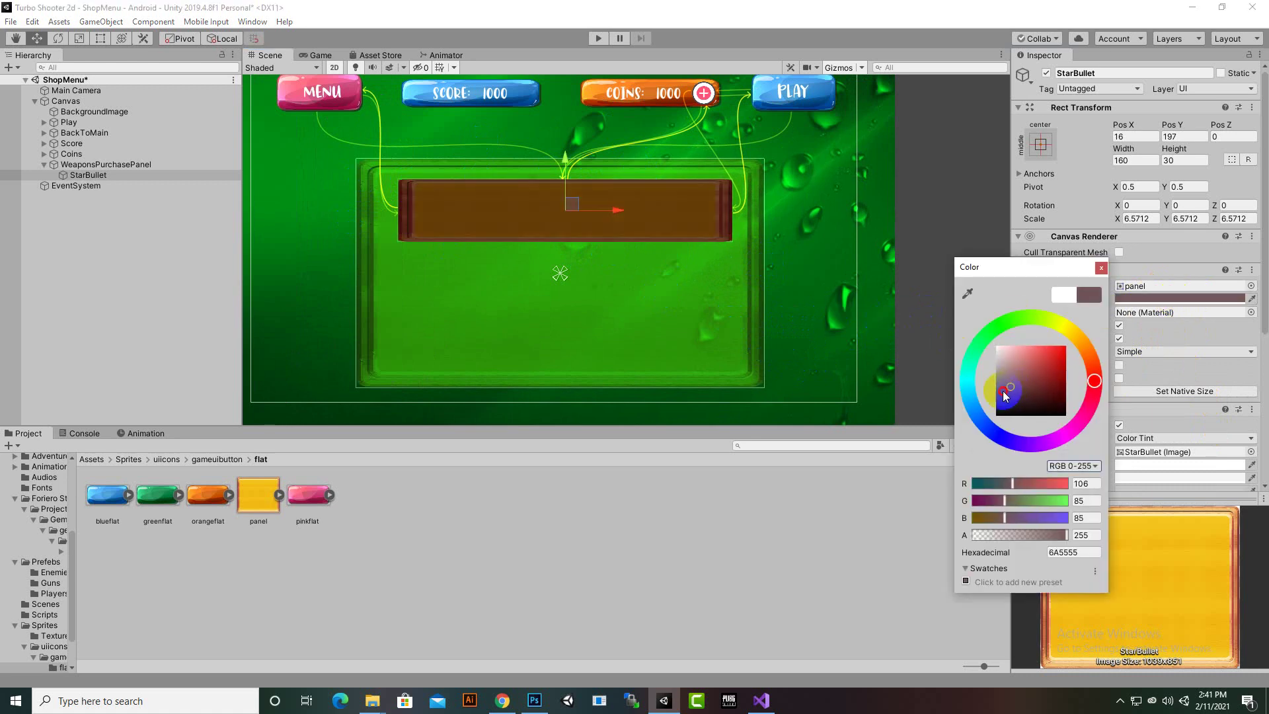
left_click_drag(1004, 396, 997, 401)
left_click(978, 413)
left_click_drag(1008, 414, 1088, 330)
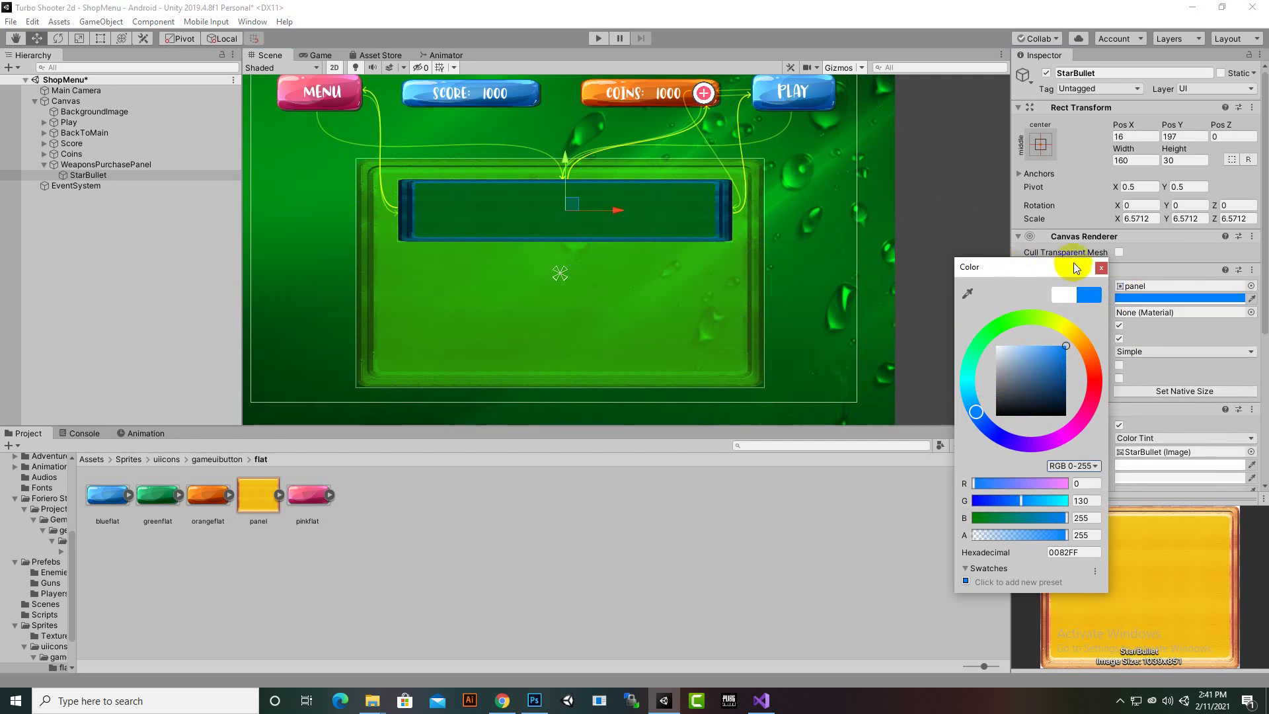
left_click_drag(1018, 395, 971, 331)
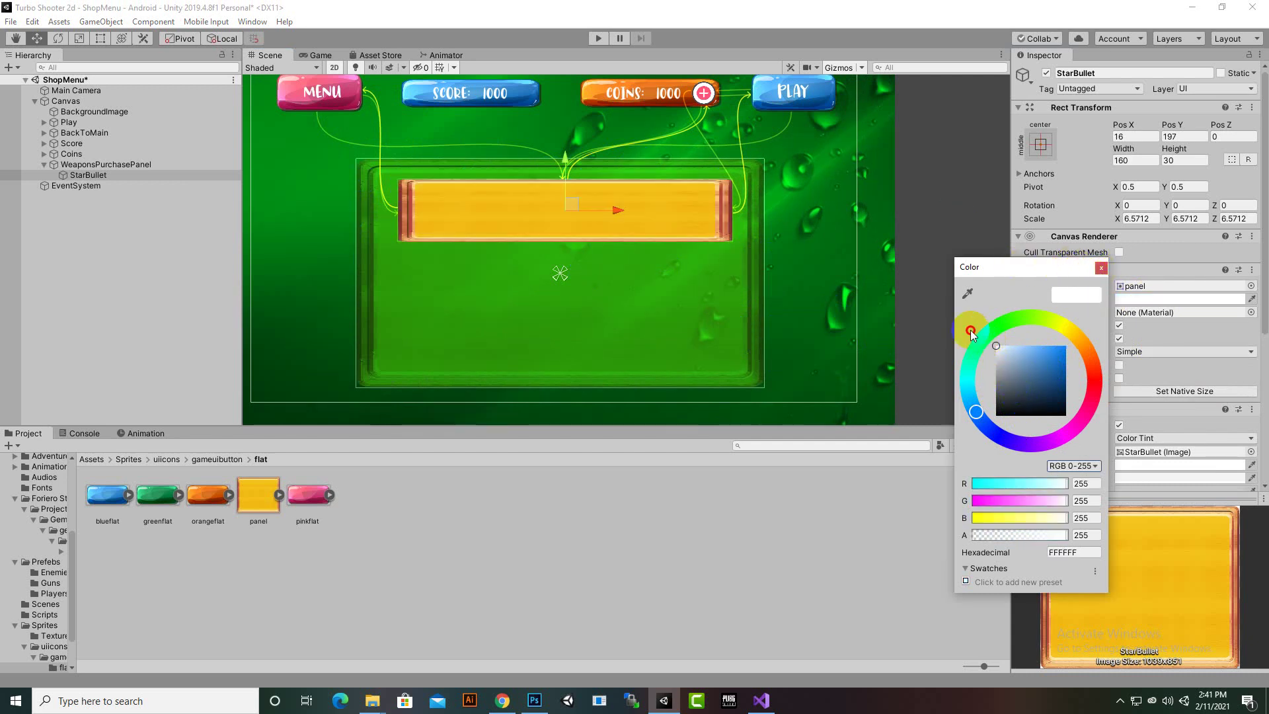
left_click(1101, 268)
left_click(1144, 300)
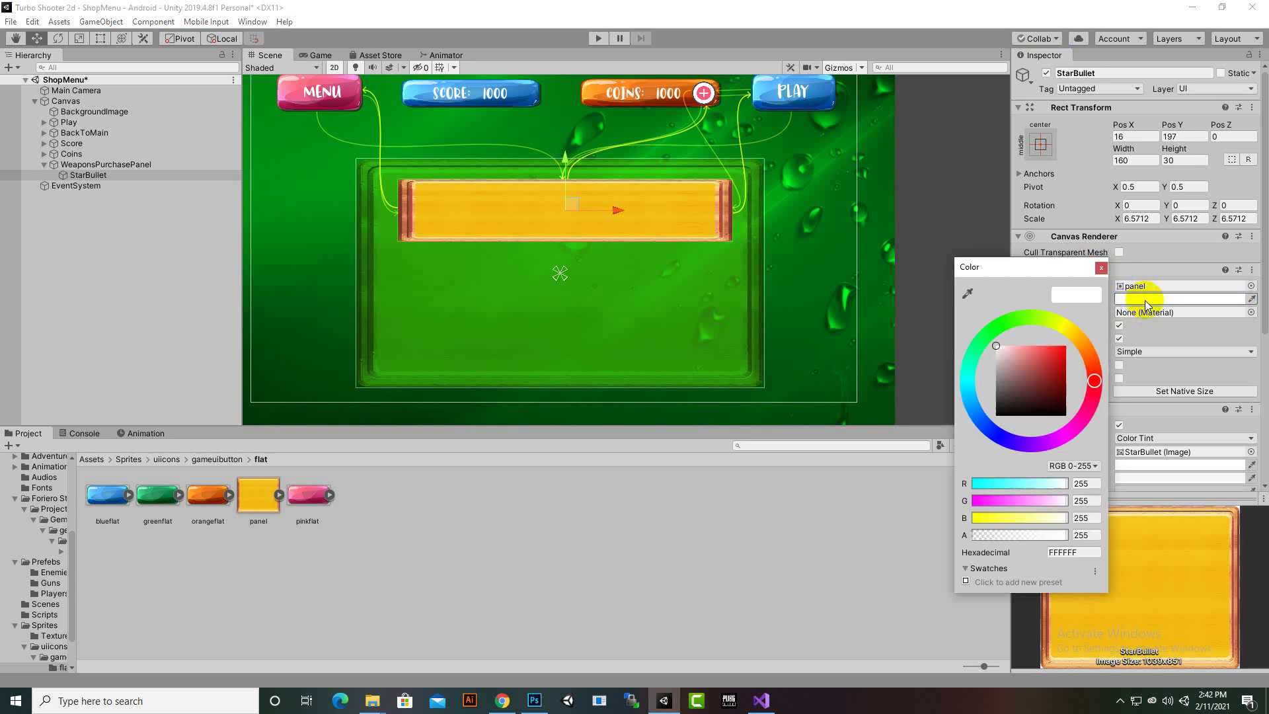
left_click(1101, 268)
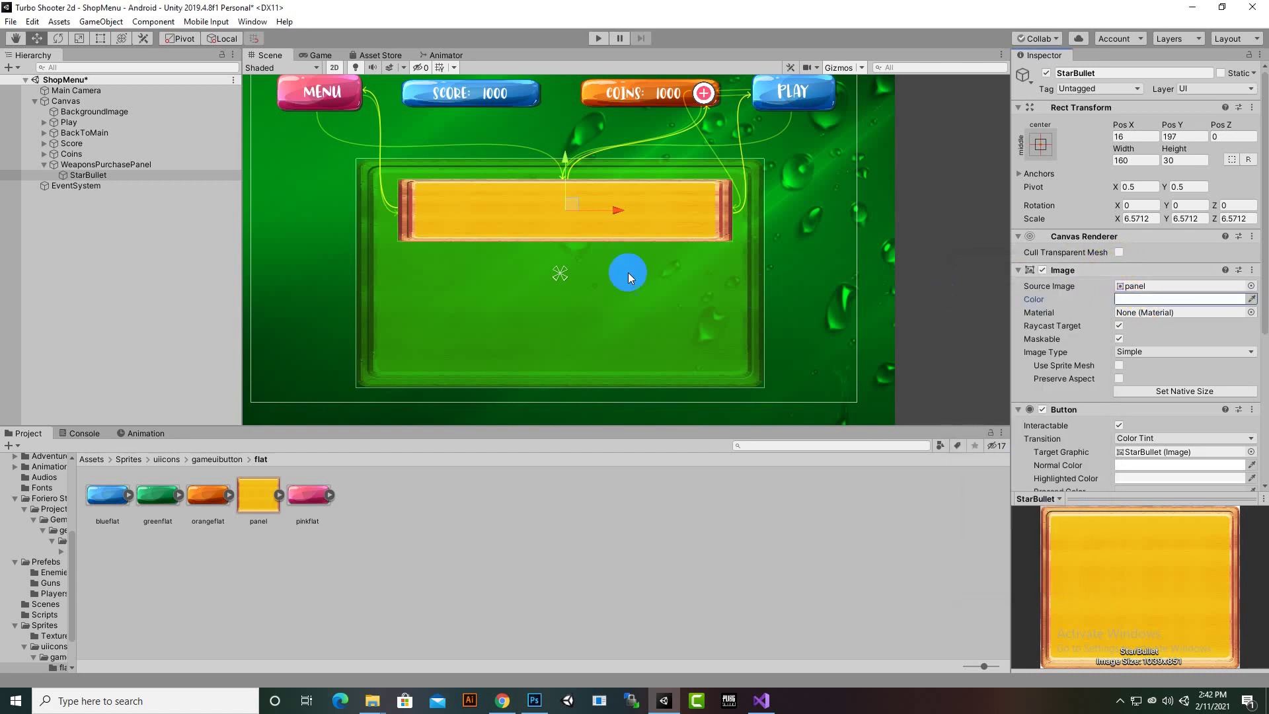
- Rename the StarBullet button as StarBulletButton
scroll(634, 268, "down", 3)
scroll(588, 168, "up", 2)
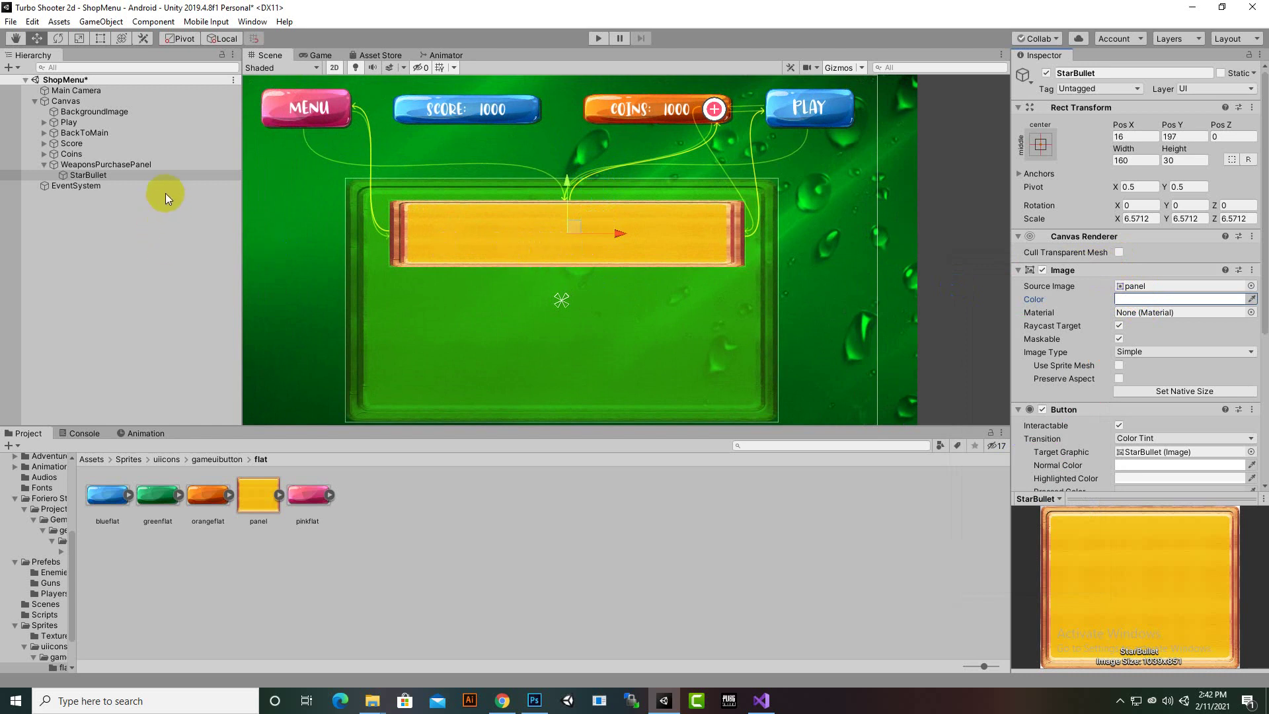
left_click(105, 175)
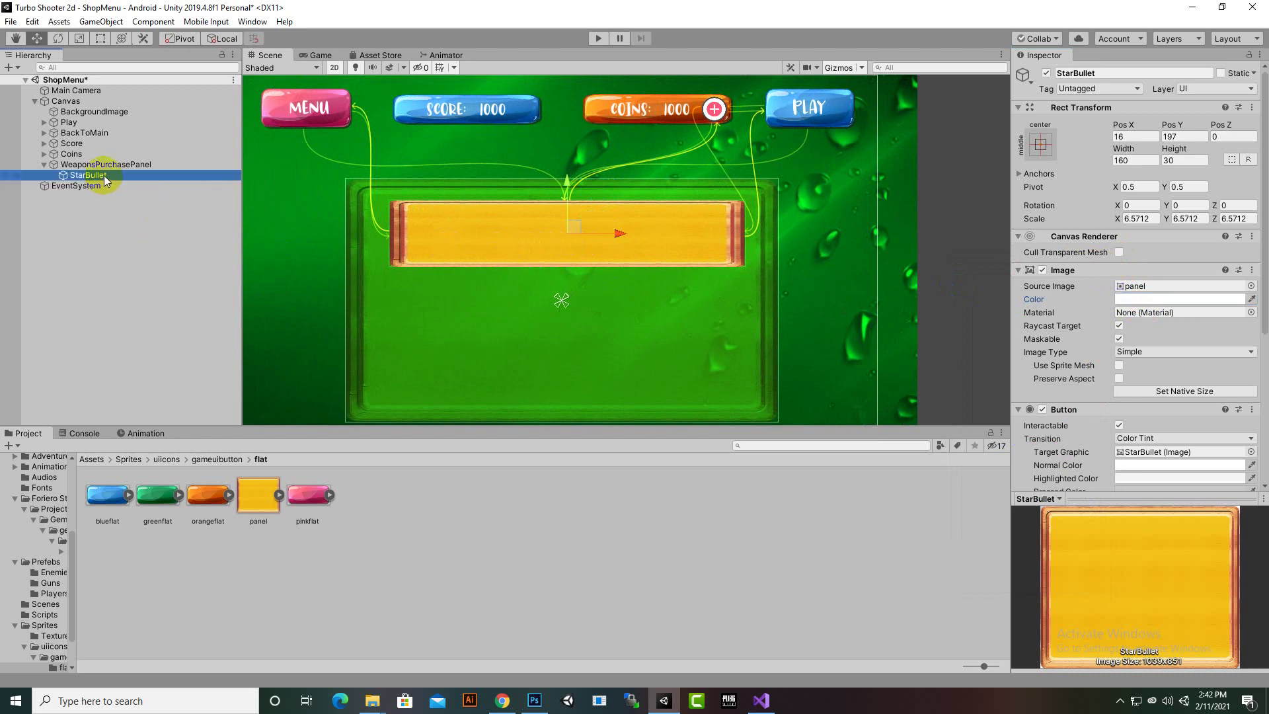
right_click(99, 177)
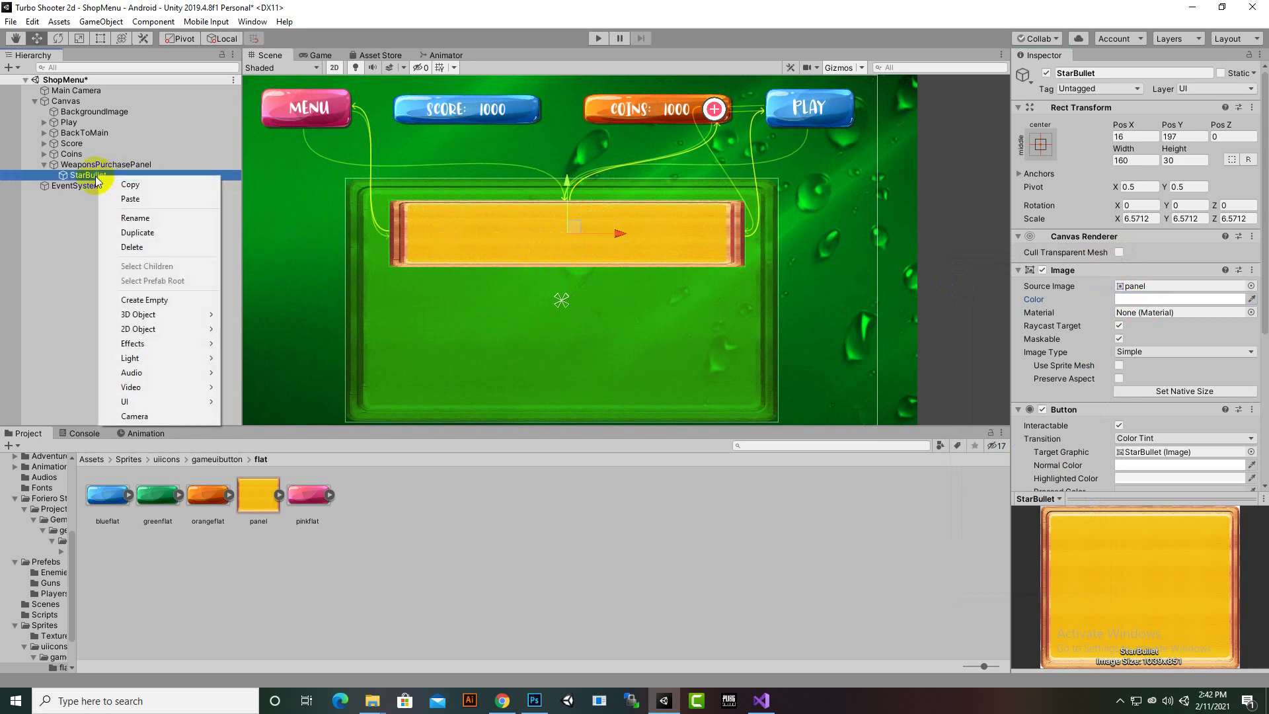
left_click(135, 217)
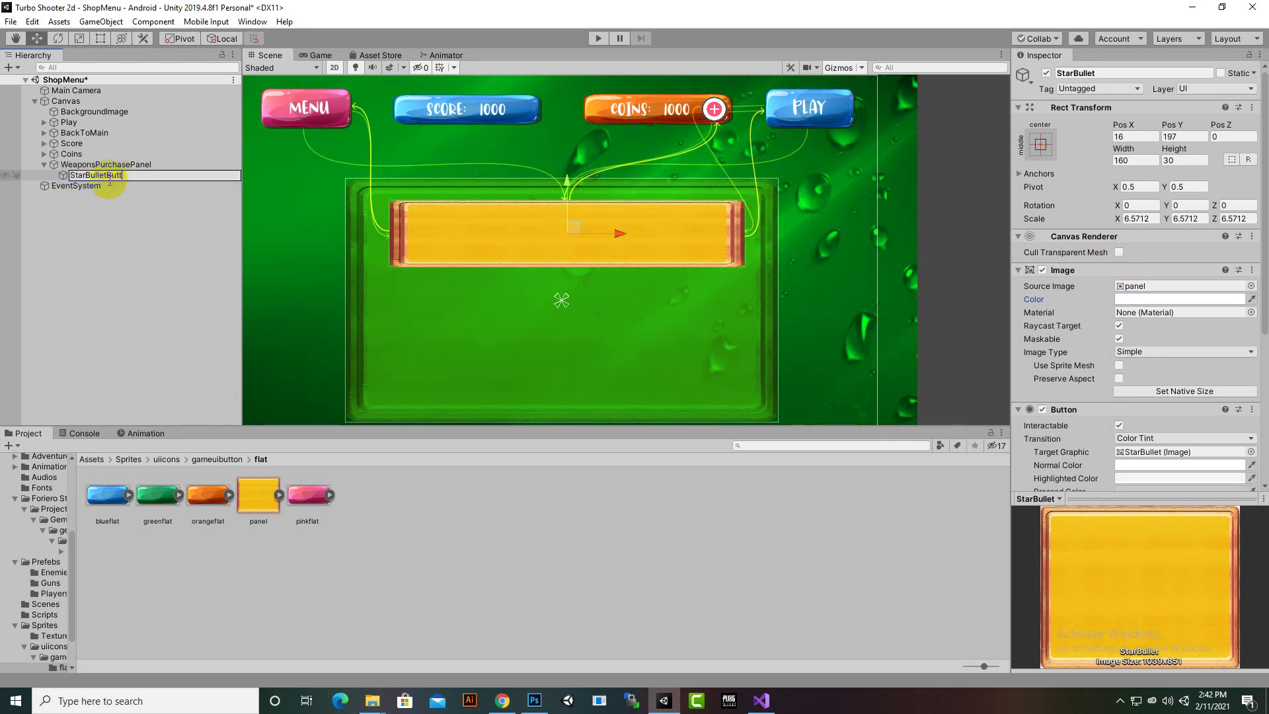
type("Button")
key("Return")
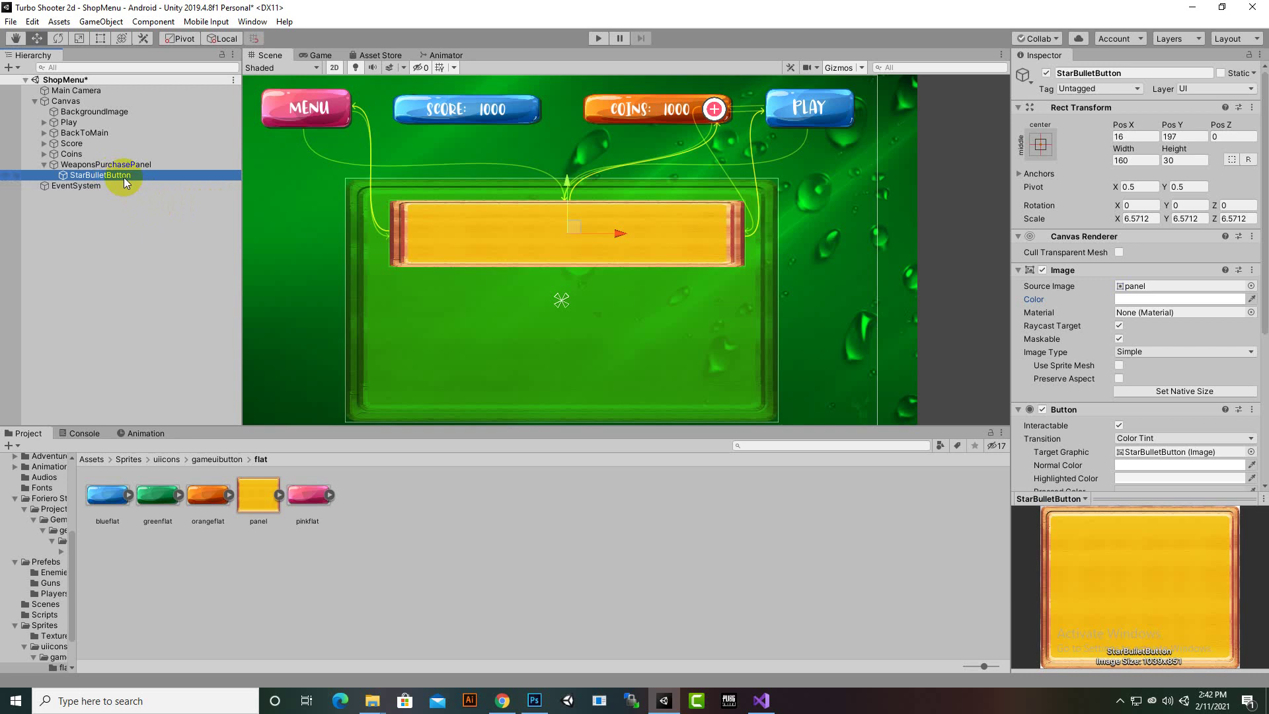
- Add a UI image to WeaponsPurchasePanel and nest it under StarBulletButton
right_click(77, 168)
mouse_move(127, 393)
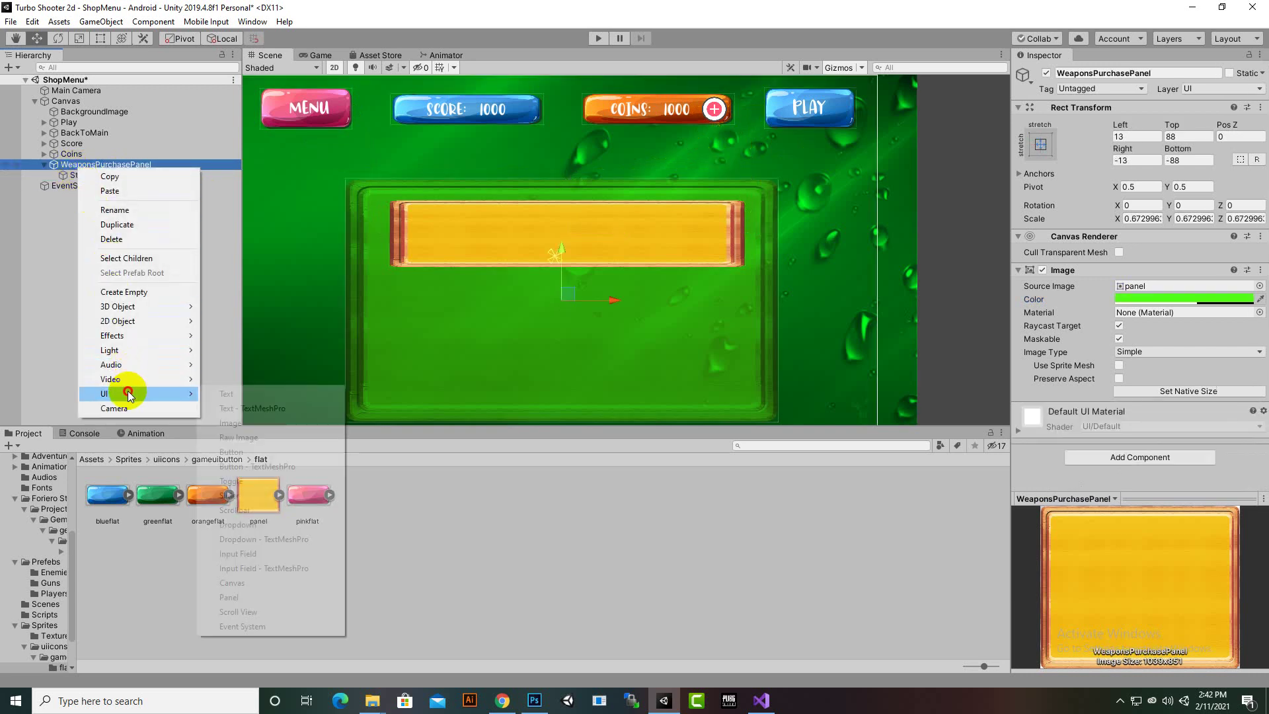
left_click(257, 426)
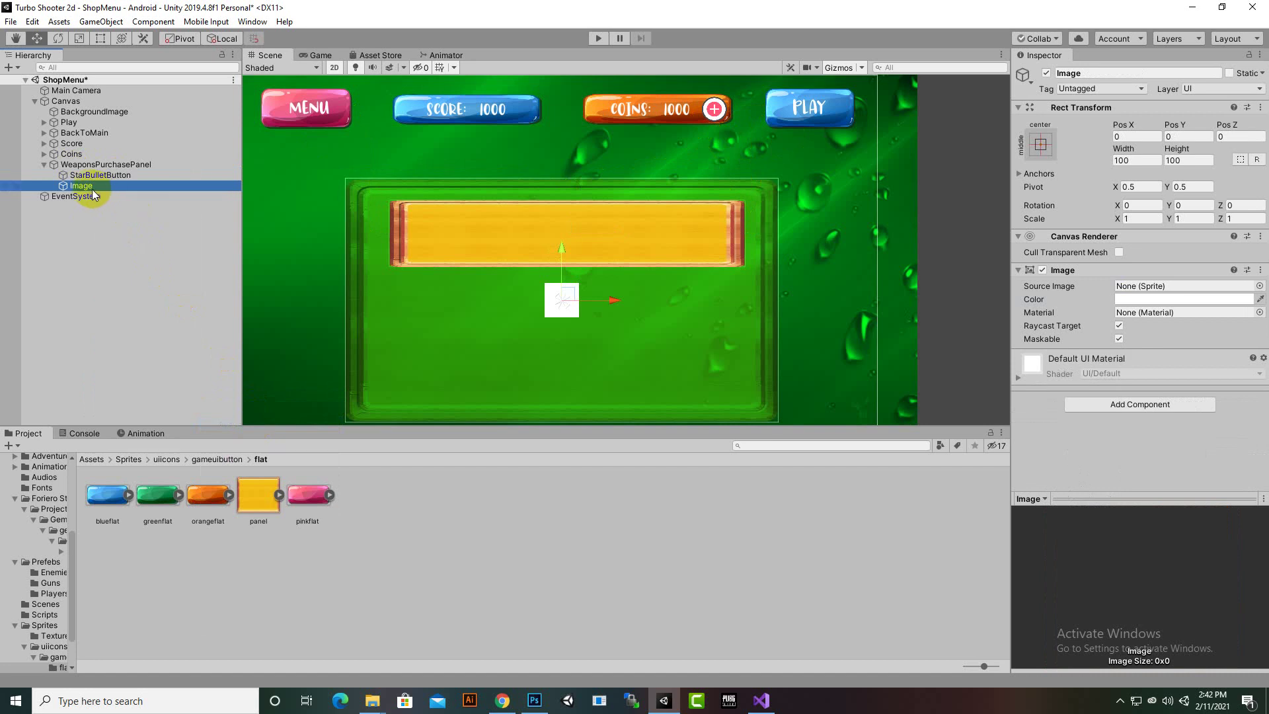
left_click_drag(88, 190, 94, 176)
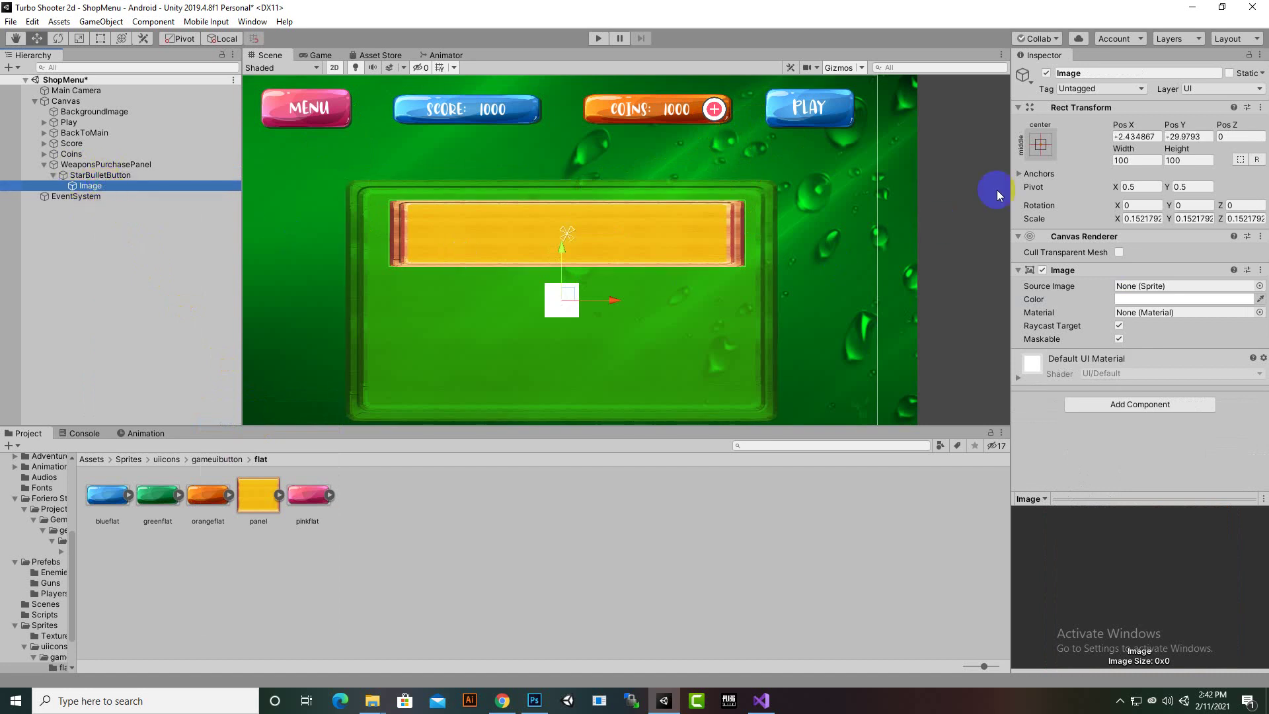
- Center the image on StarBulletButton at Pos X 0 and Pos Y 0, and shift it toward the button's left end, about Pos X -61.7
left_click(1134, 136)
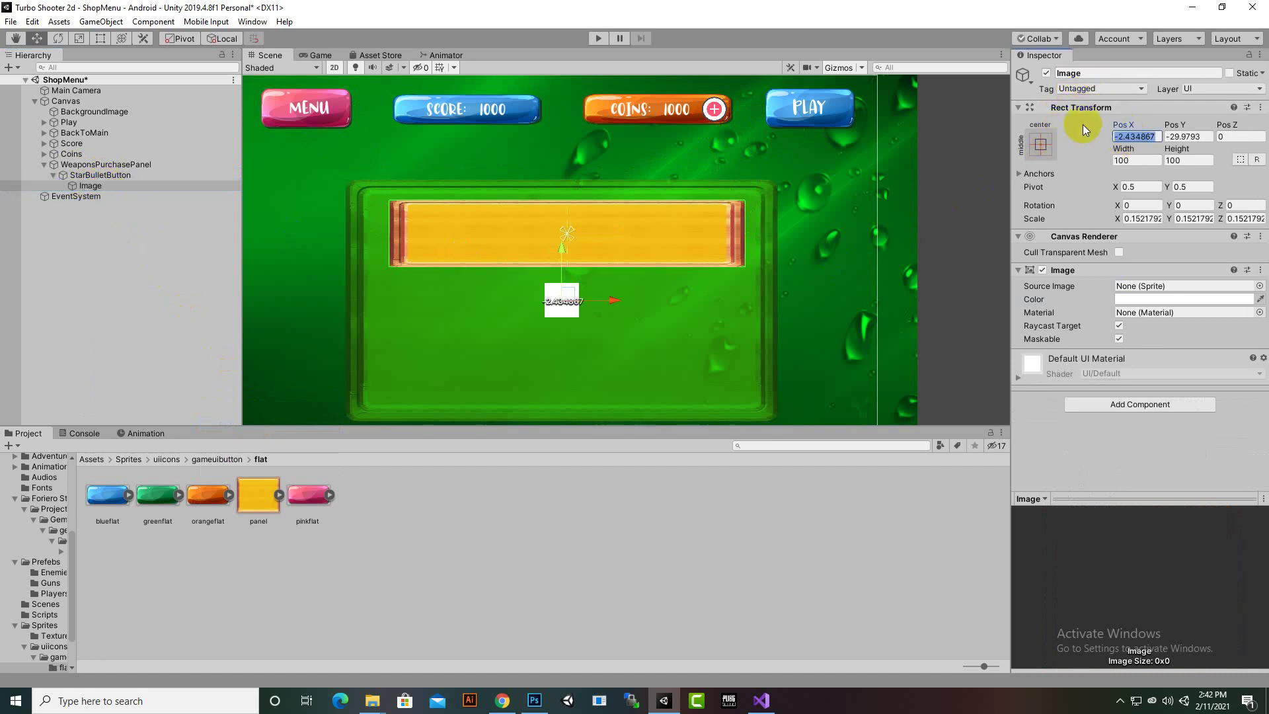
type("0")
key("Tab")
type("0")
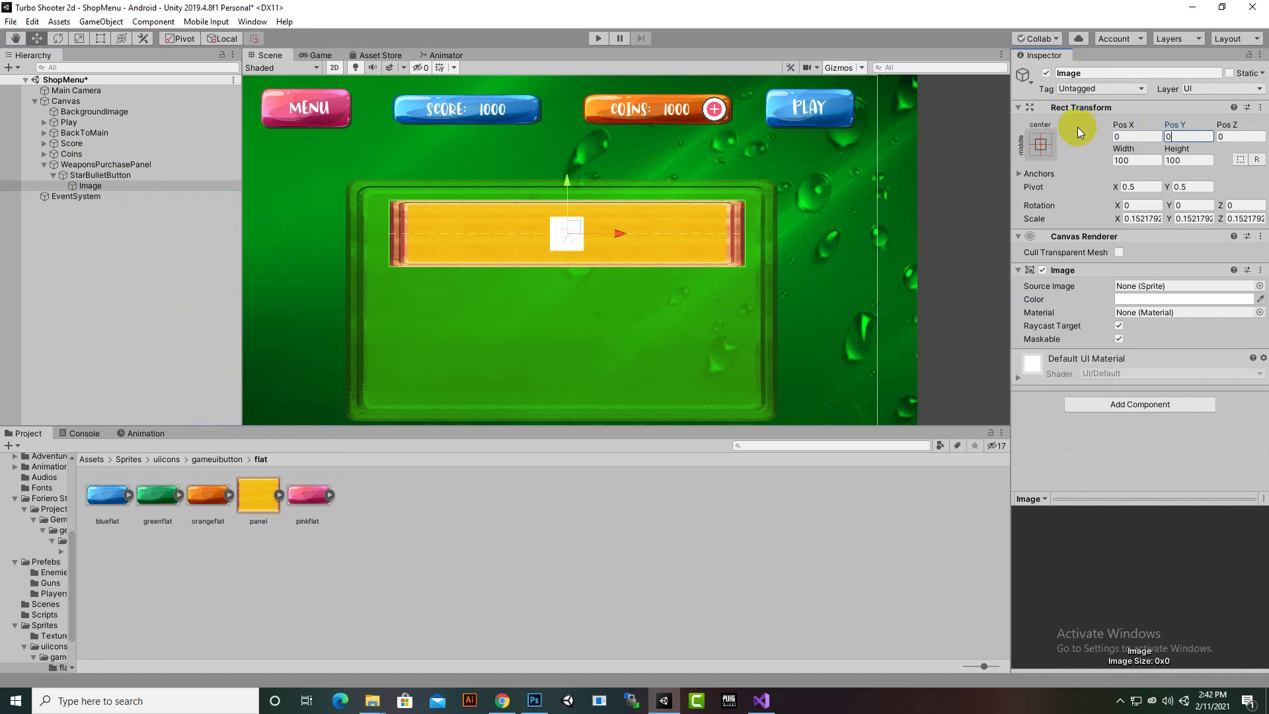
left_click_drag(618, 237, 482, 243)
- Rename the image under StarBulletButton as icon
right_click(84, 188)
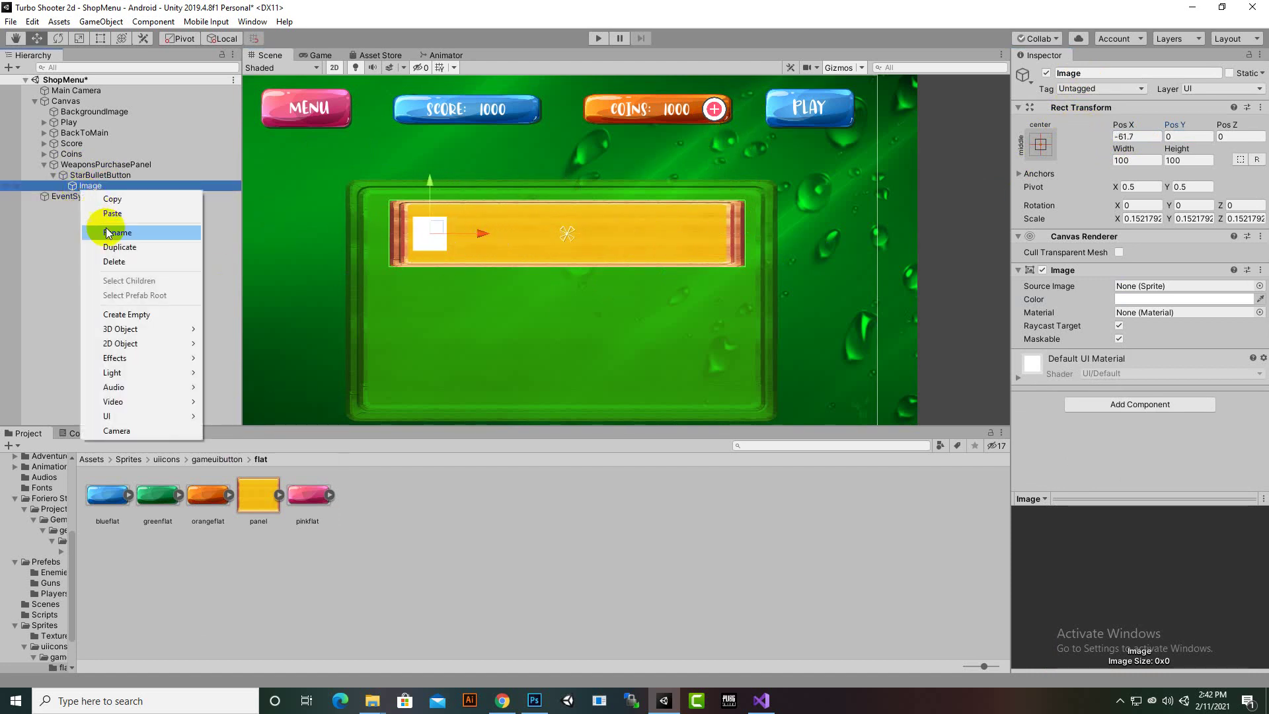
left_click(107, 233)
type("icon")
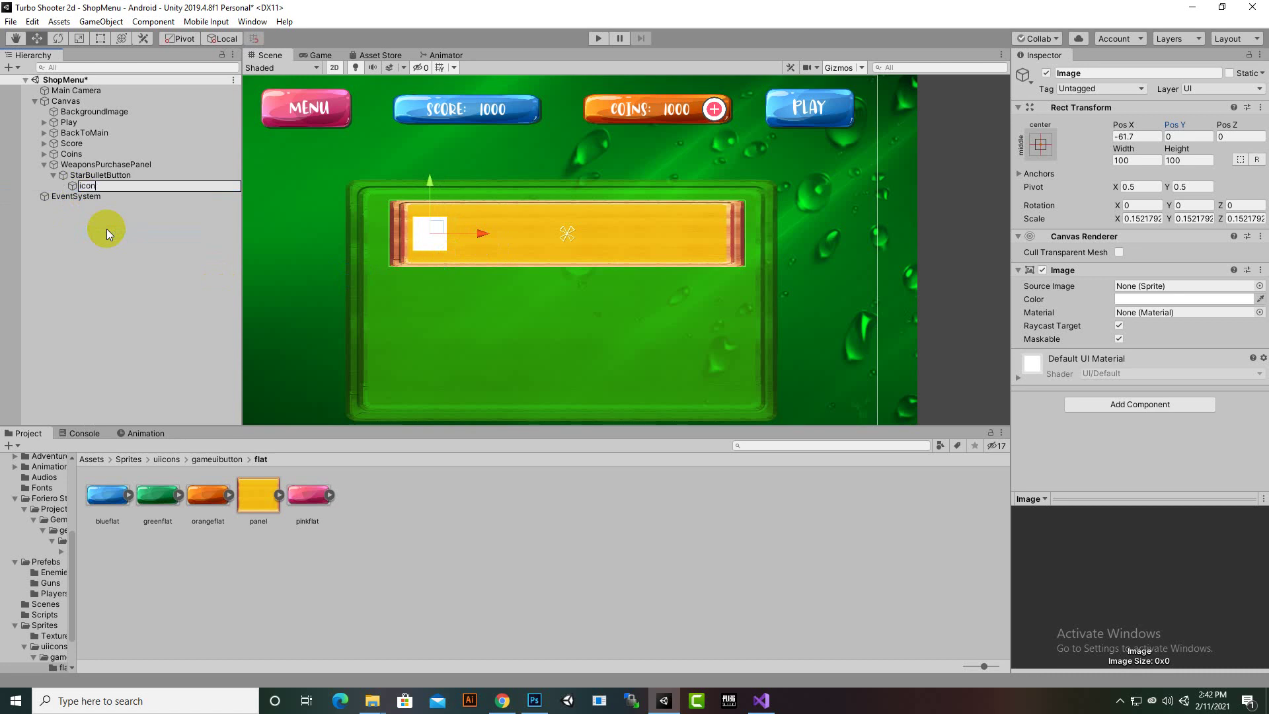
key("Return")
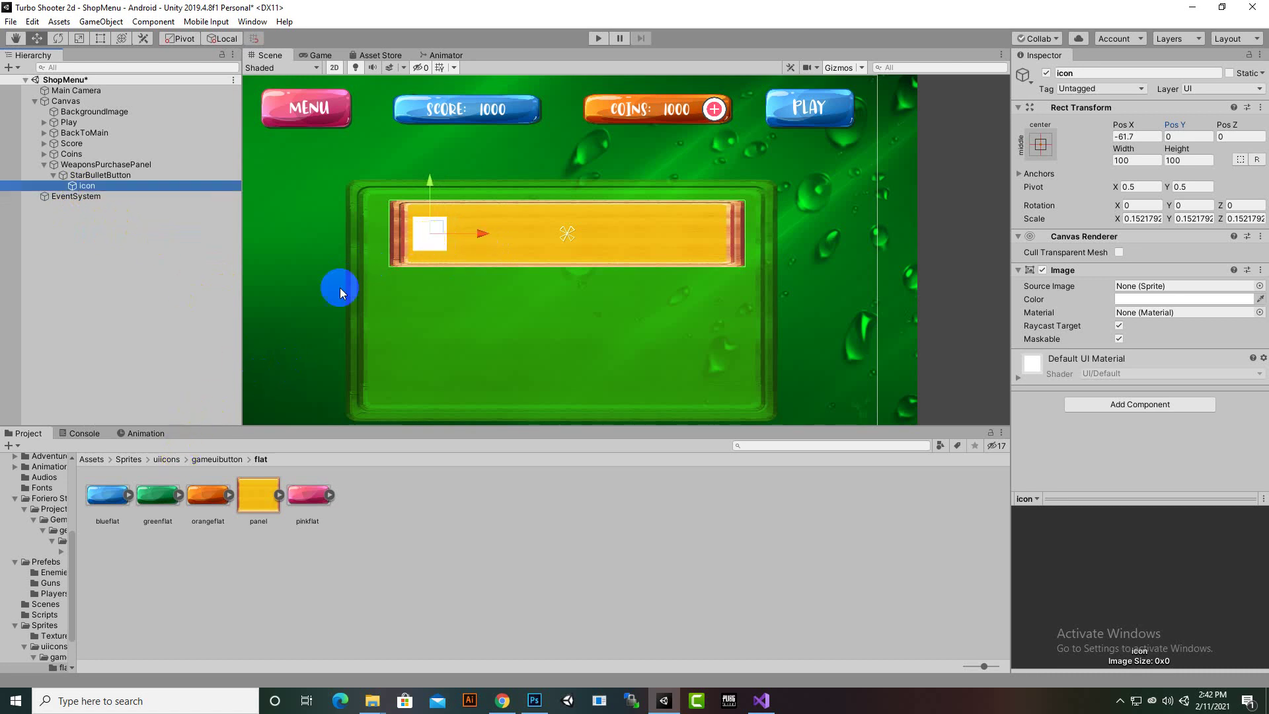
- Assign the Bullet_04 sprite from the Sprites/Textures folder as the icon's source image
left_click(92, 459)
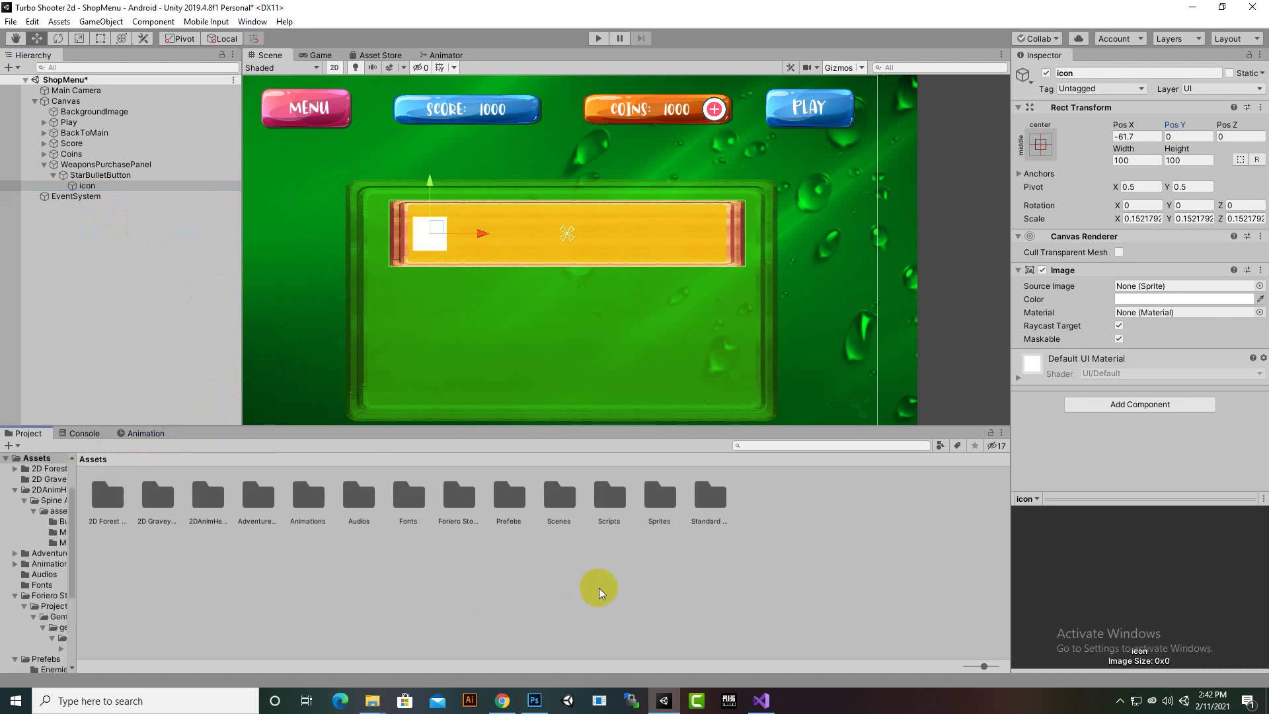
double_click(660, 497)
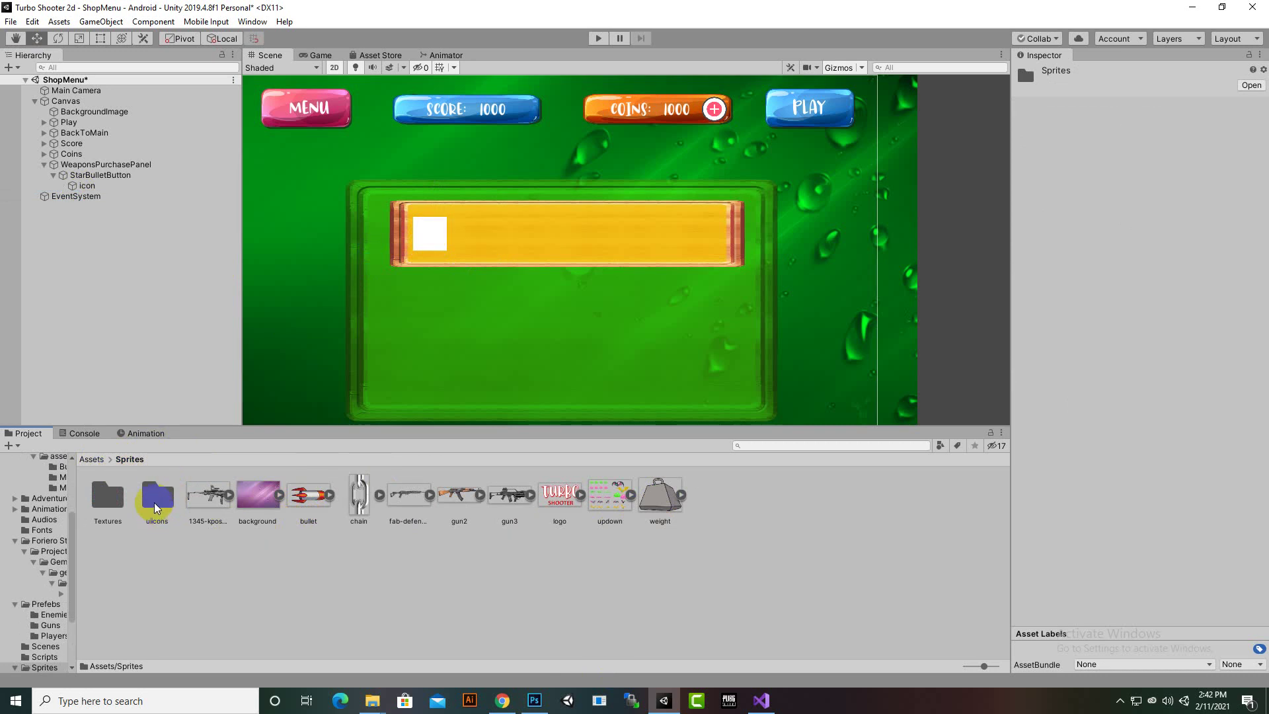
double_click(125, 495)
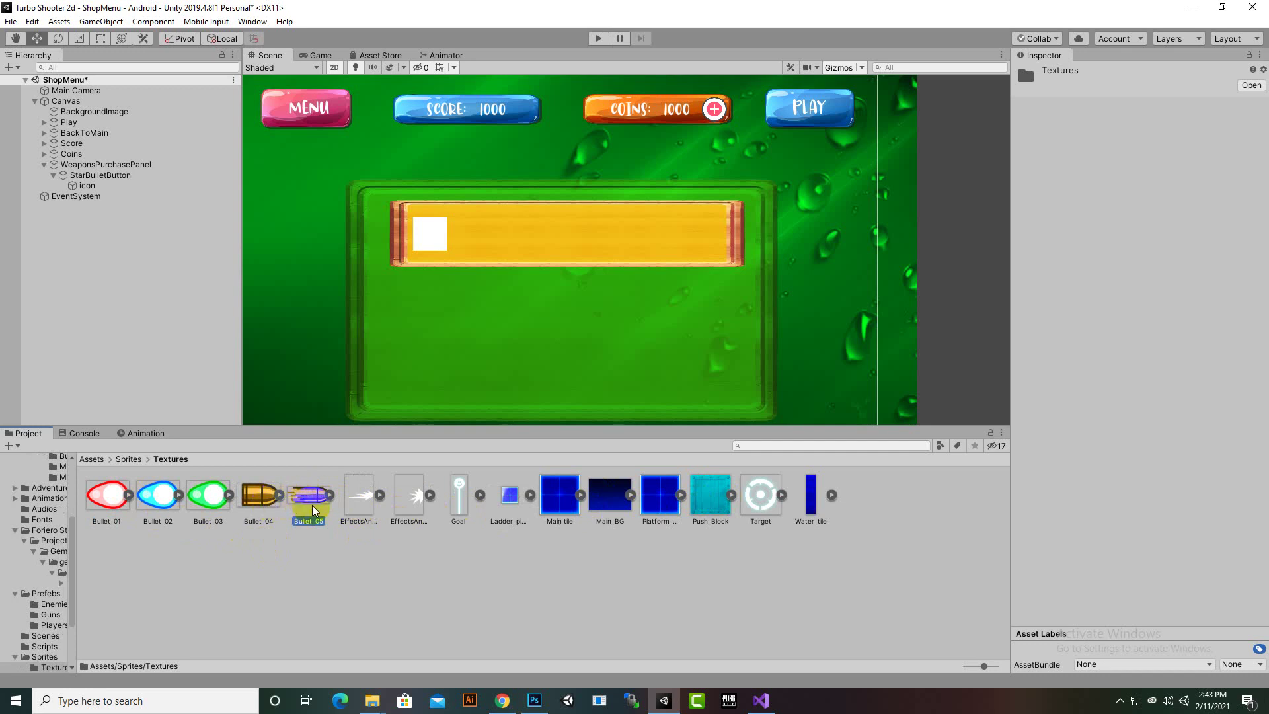
left_click_drag(326, 500, 88, 186)
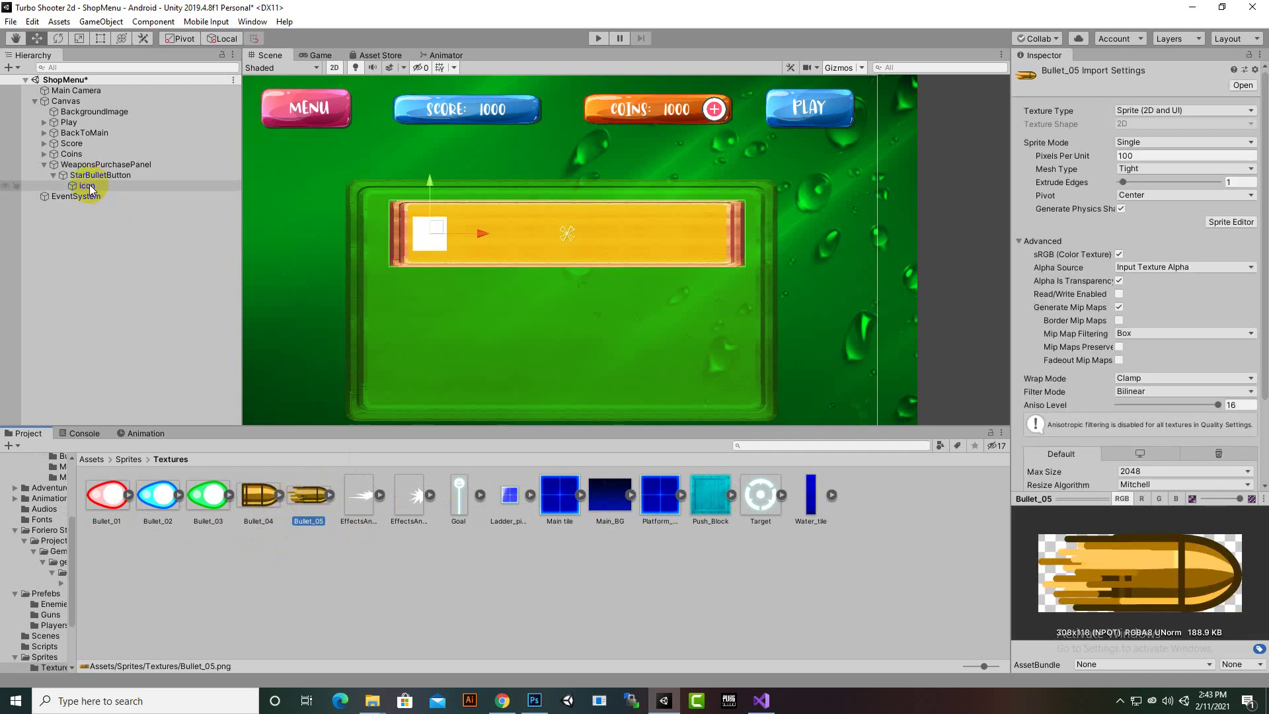
left_click(88, 186)
left_click_drag(259, 495, 1141, 286)
- Stretch the icon horizontally to a Scale X of about 0.287 and place it at about Pos X -56.5
scroll(438, 291, "up", 2)
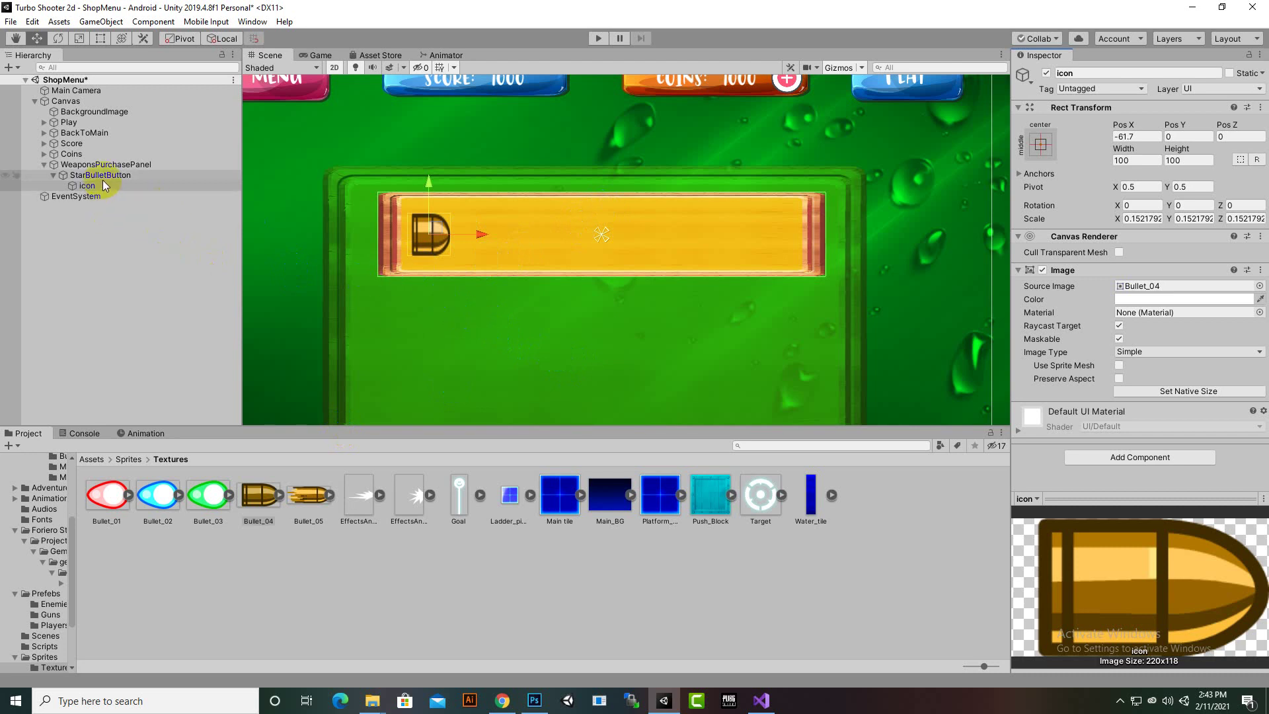
left_click(80, 40)
mouse_move(481, 234)
left_mouse_down()
mouse_move(532, 244)
mouse_move(496, 239)
left_mouse_up()
left_click(37, 38)
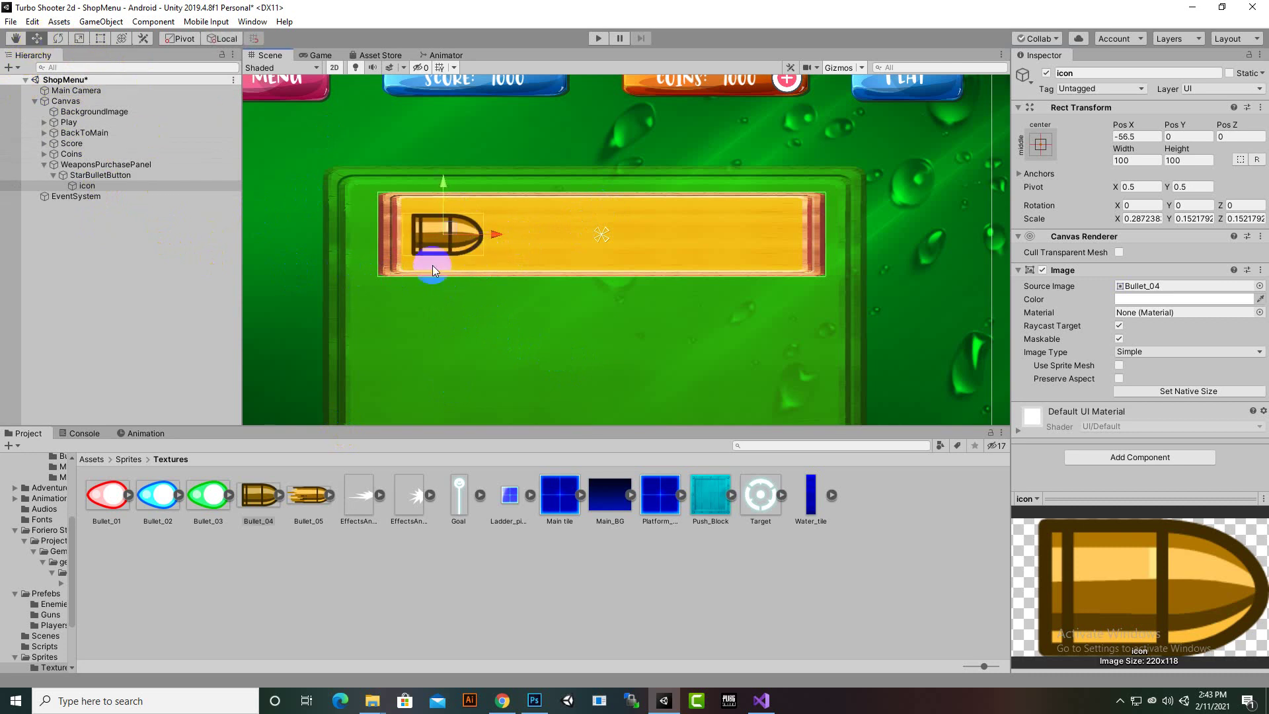
- Add a UI text object to WeaponsPurchasePanel and name it StarBulletText
right_click(85, 166)
mouse_move(133, 392)
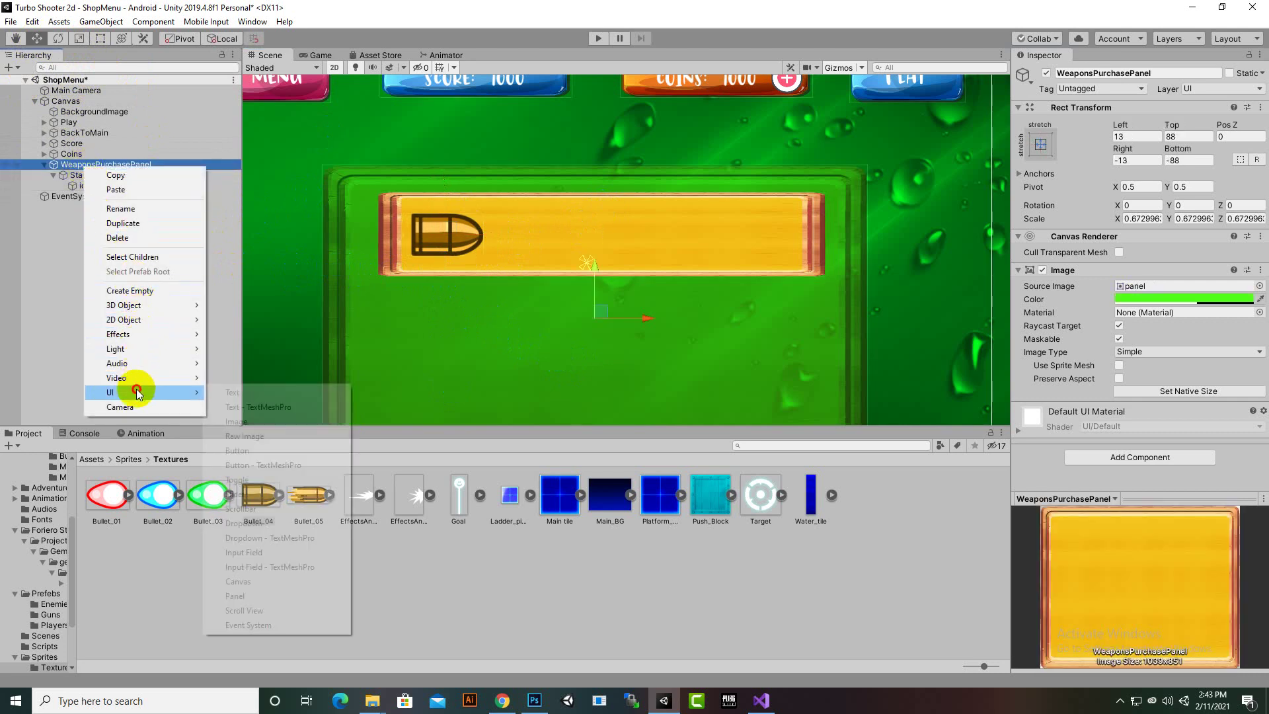
left_click(247, 392)
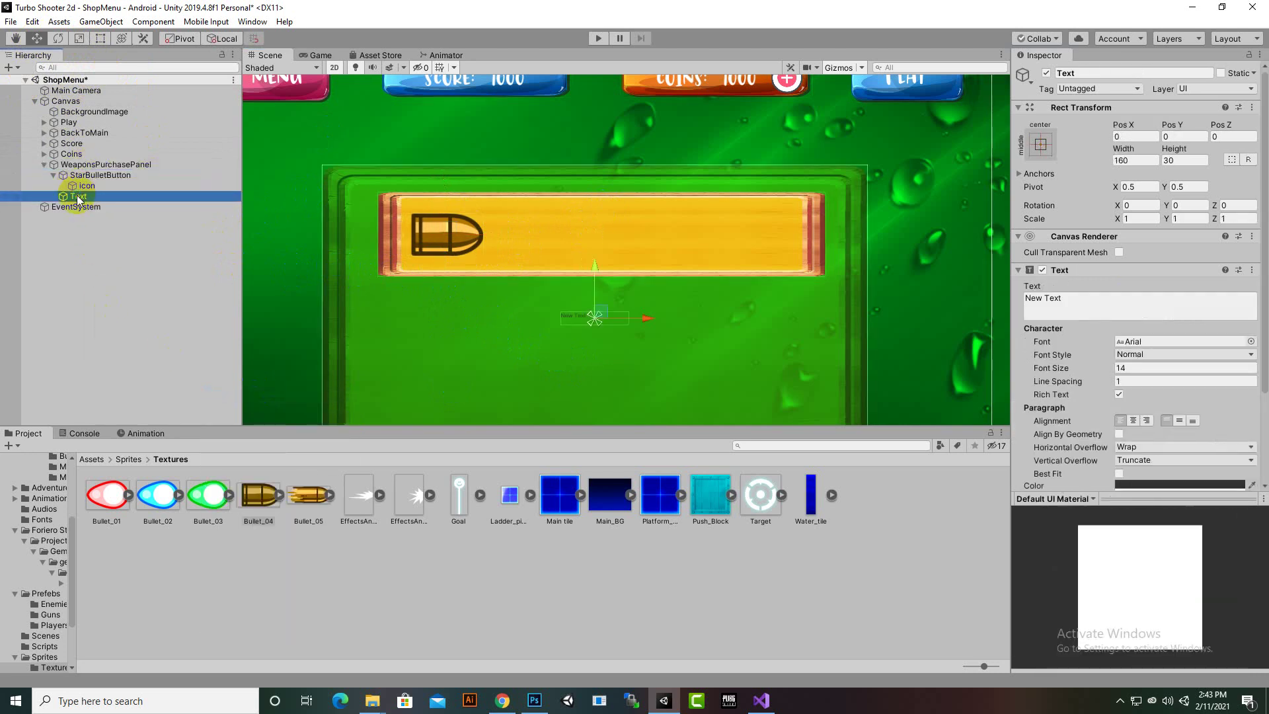
right_click(73, 197)
left_click(173, 239)
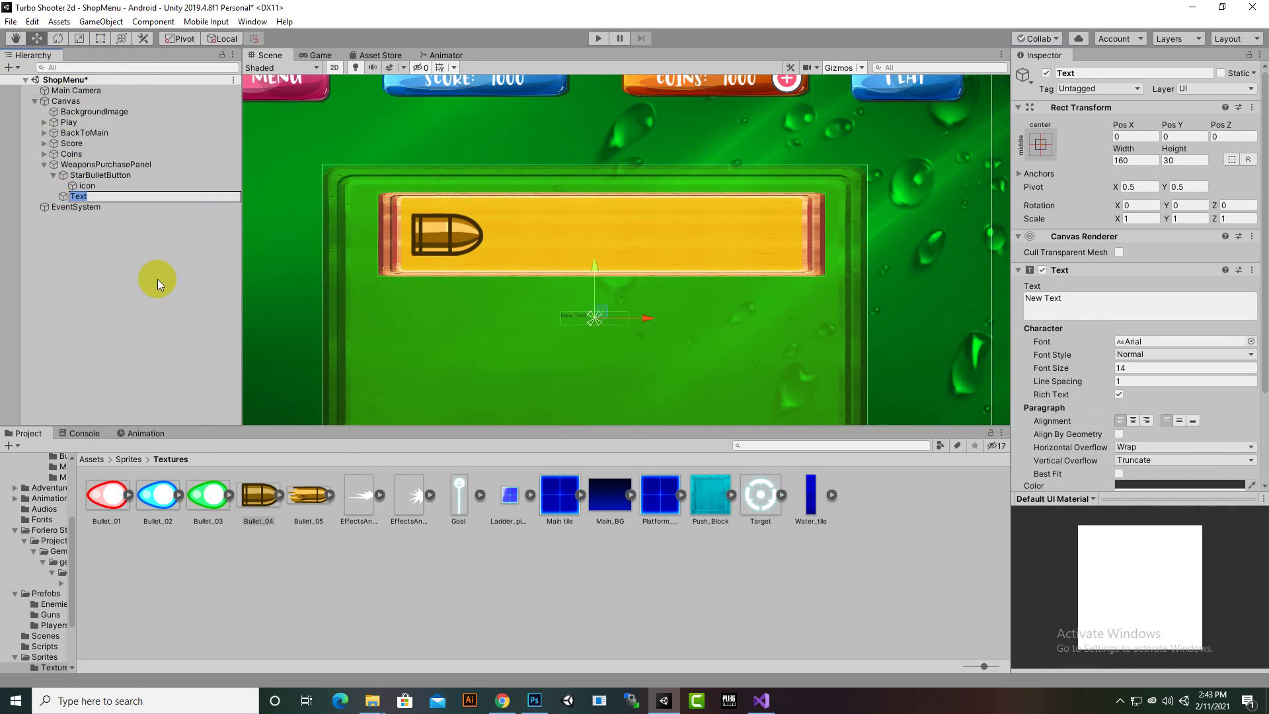
type("StarBulletText")
key("Return")
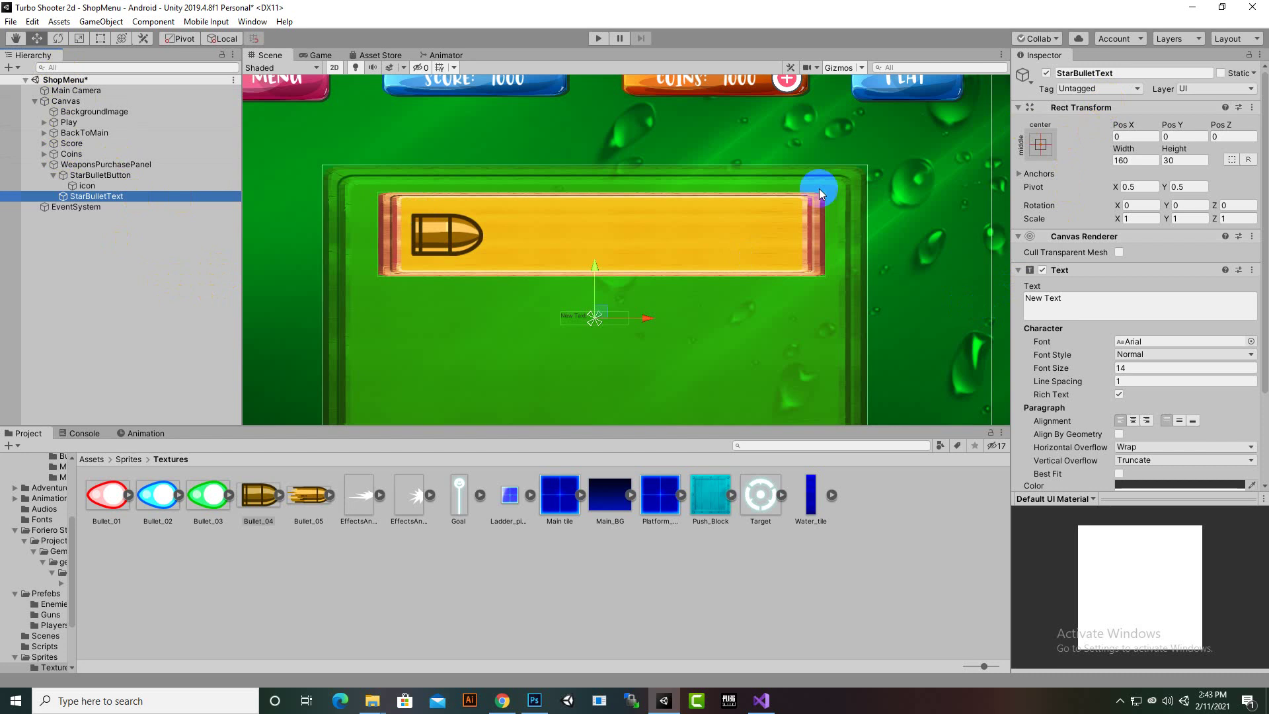
- Nest StarBulletText under StarBulletButton and center it at Pos X 0 and Pos Y 0
left_click_drag(92, 196, 87, 186)
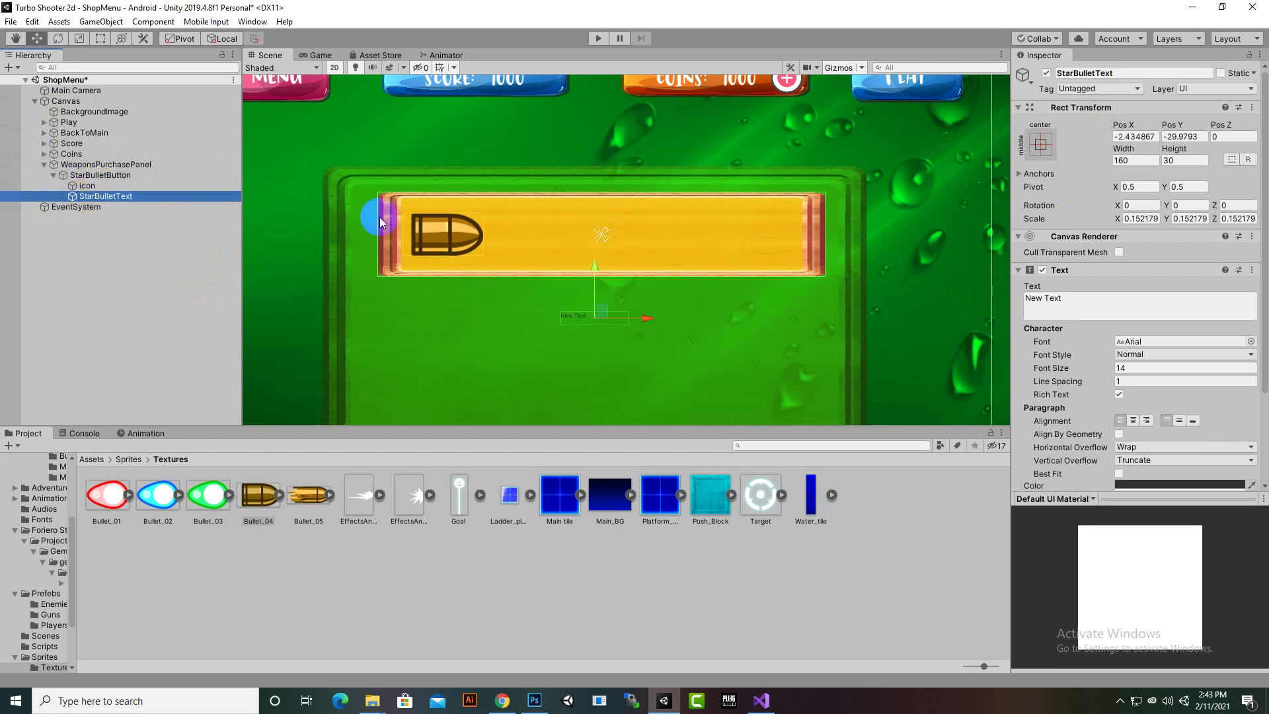
left_click(1074, 73)
left_click(1135, 138)
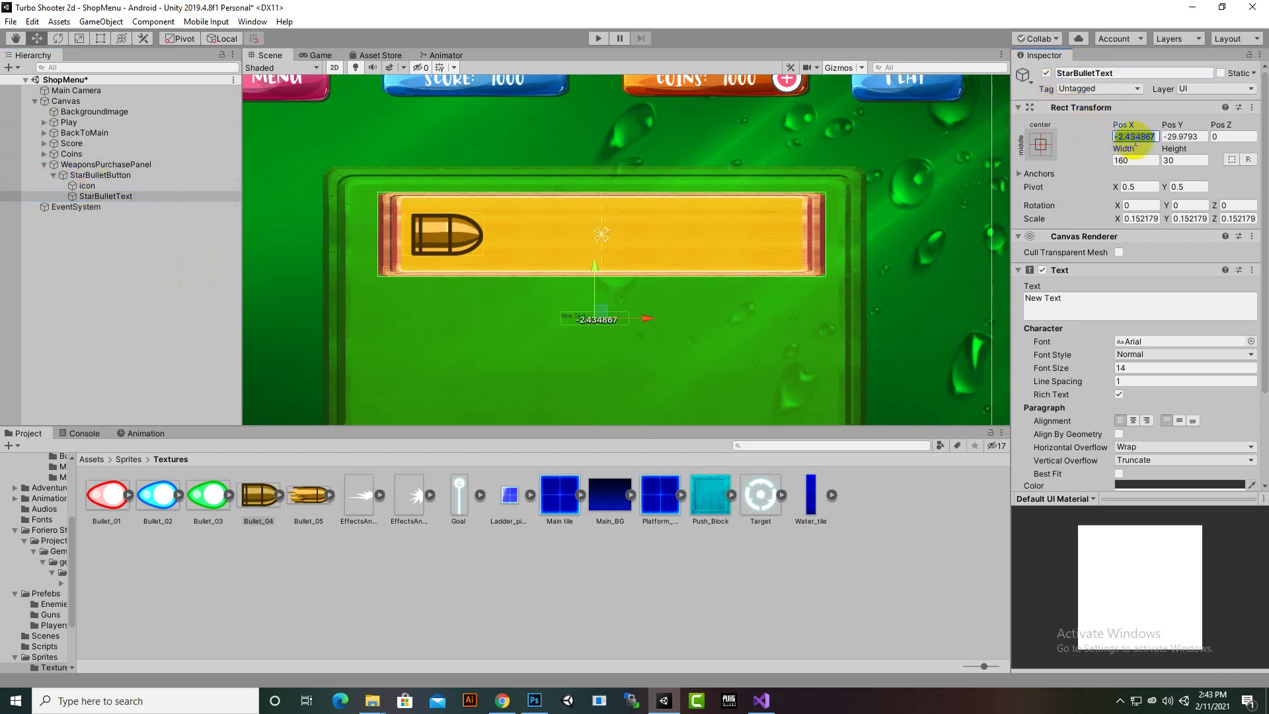
type("0")
key("Tab")
type("0")
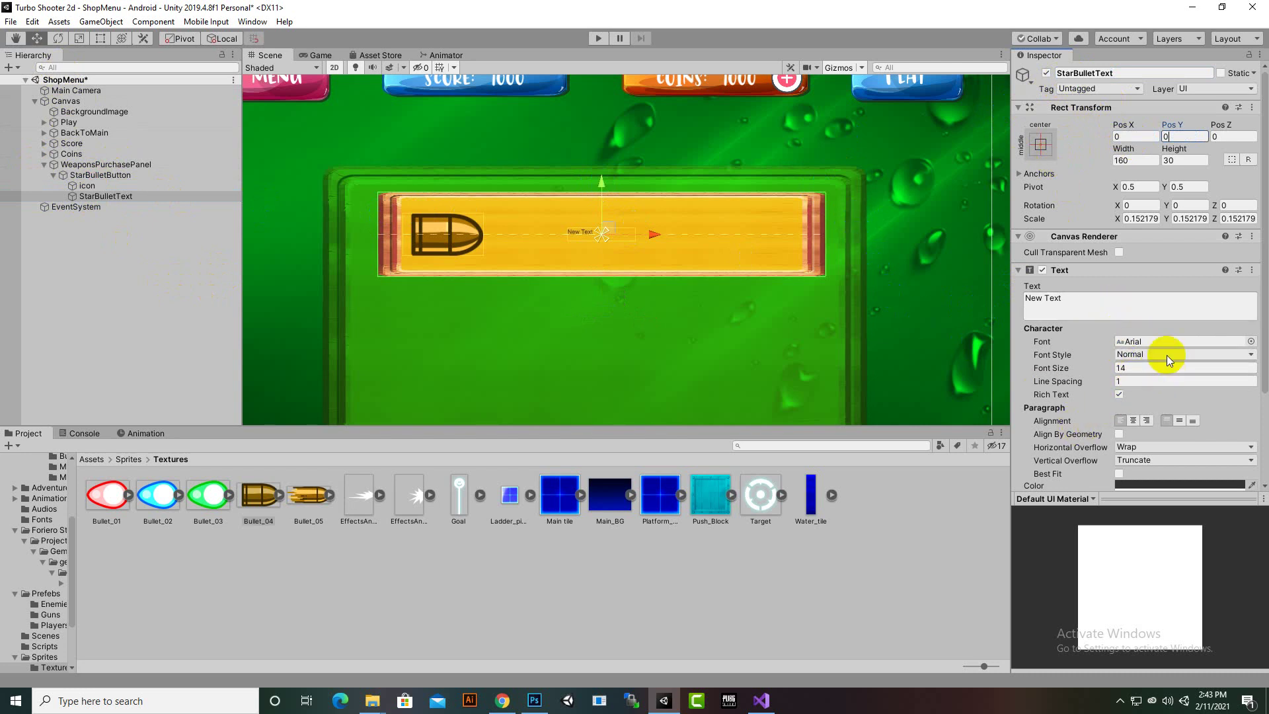
- Set StarBulletText's color to white, FFFFFF, and its font to KGALittleSpark
left_click(1180, 484)
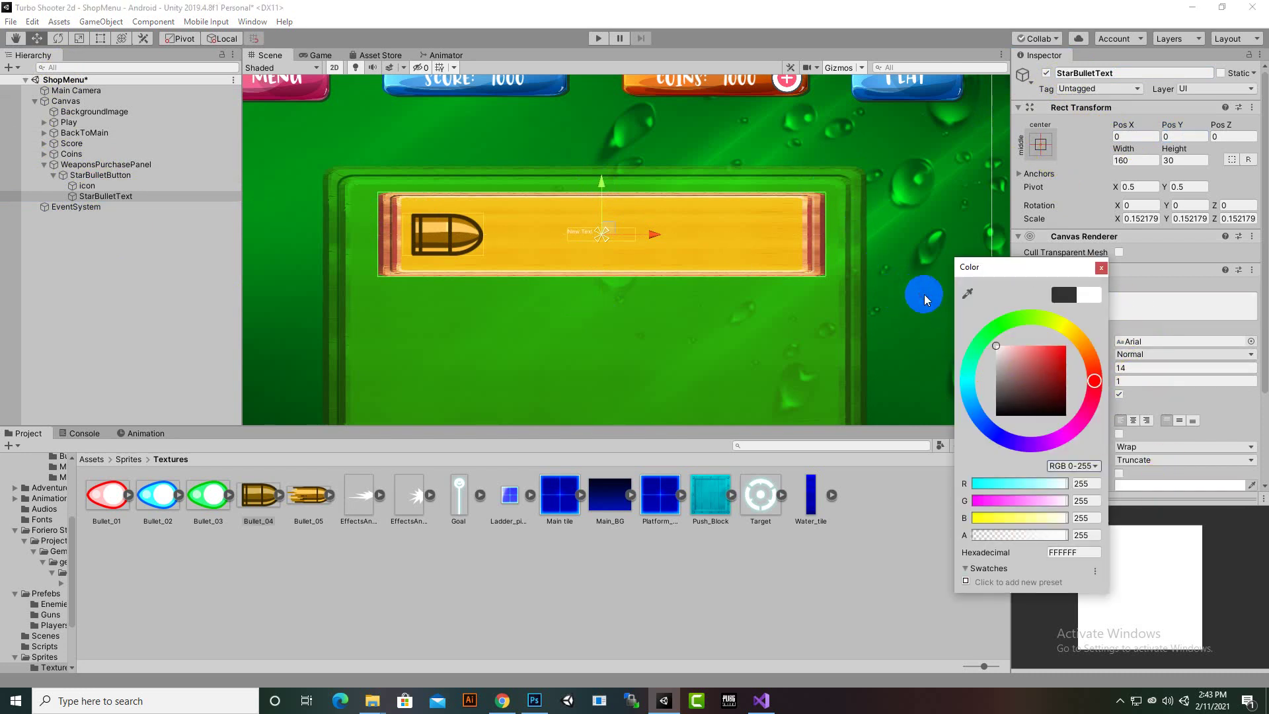
left_click(1101, 267)
left_click(1250, 342)
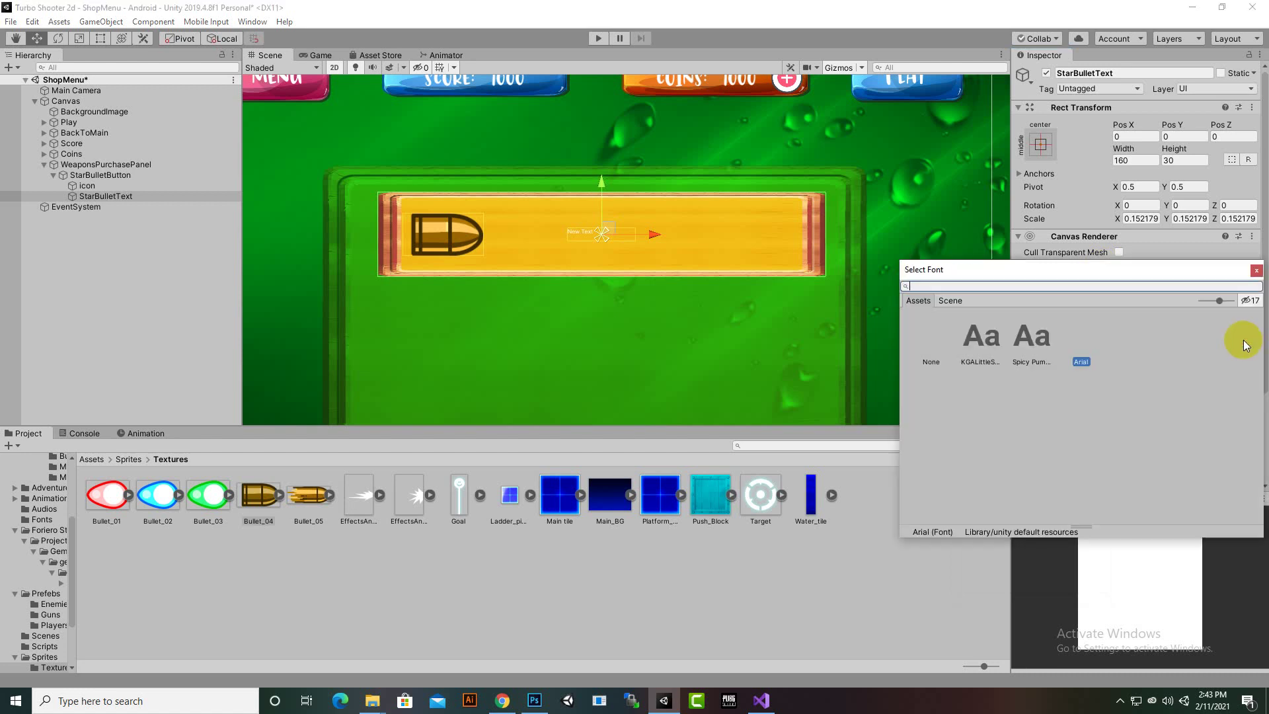
left_click(1031, 337)
double_click(981, 337)
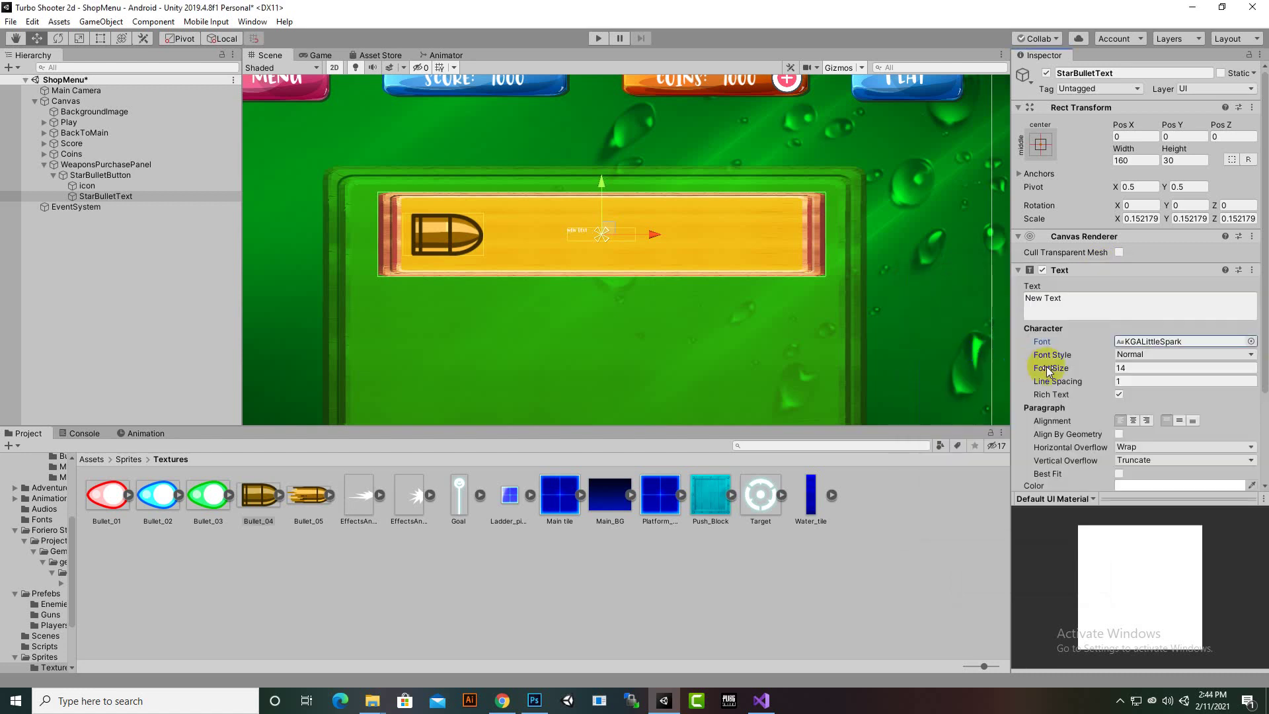
- Set StarBulletText's font size to 36 and both its horizontal and vertical overflow to Overflow
left_click(1148, 368)
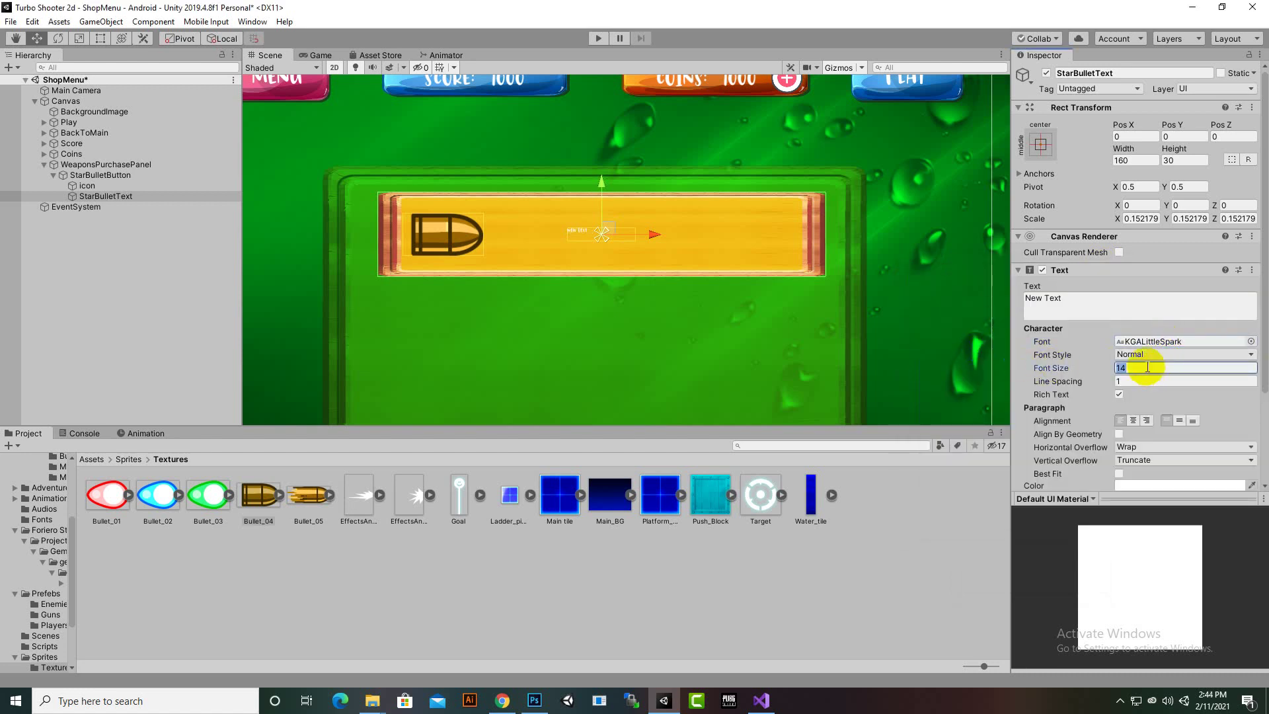
type("36")
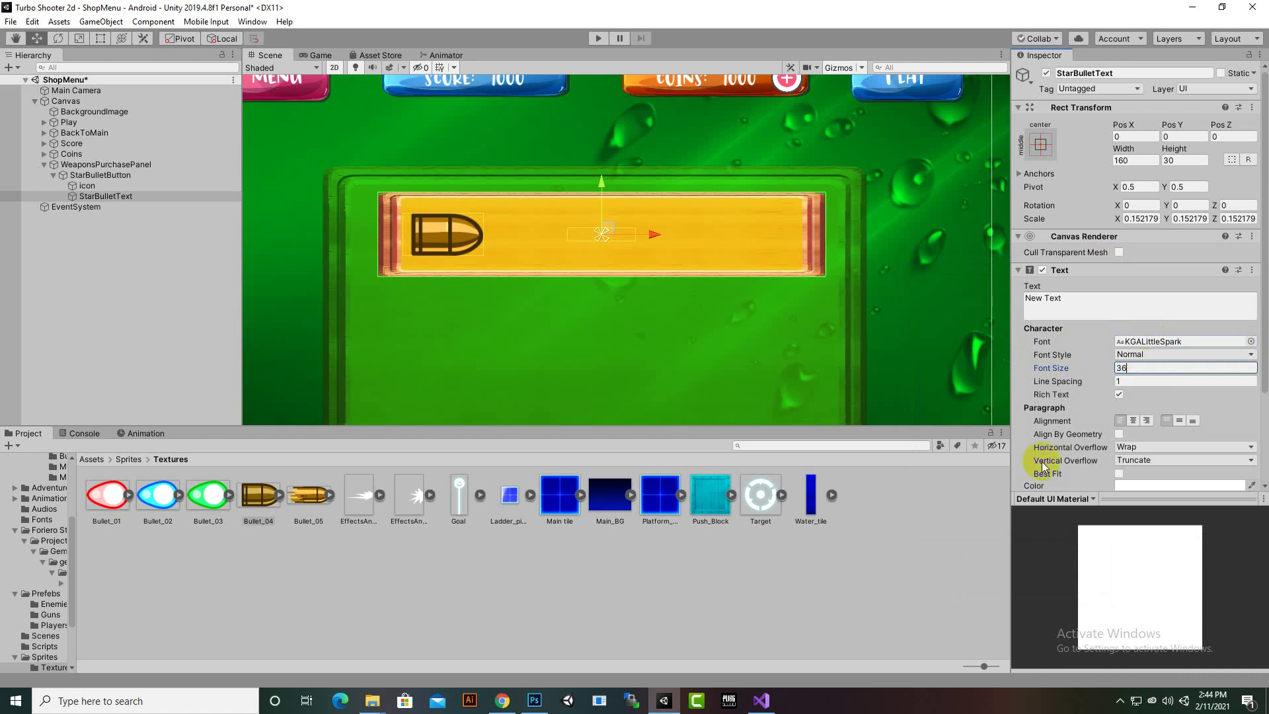
left_click(1133, 446)
left_click(1144, 476)
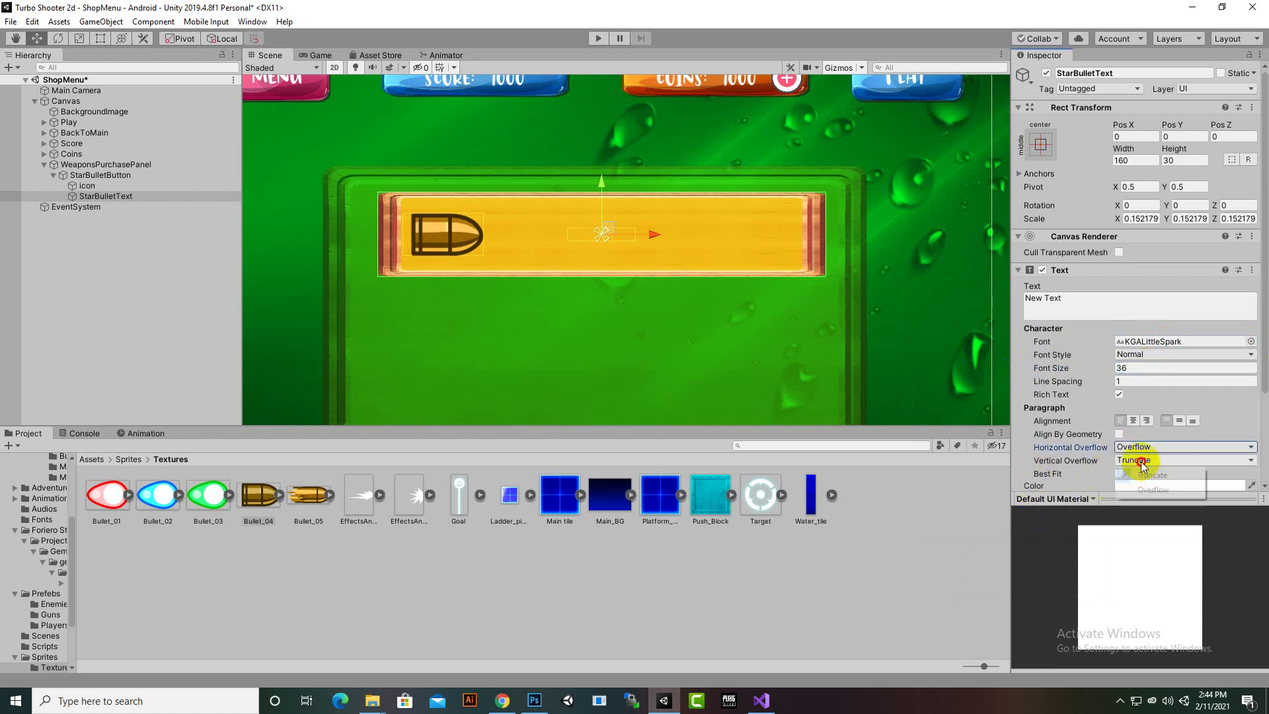
left_click(1134, 460)
left_click(1154, 489)
scroll(728, 271, "up", 3)
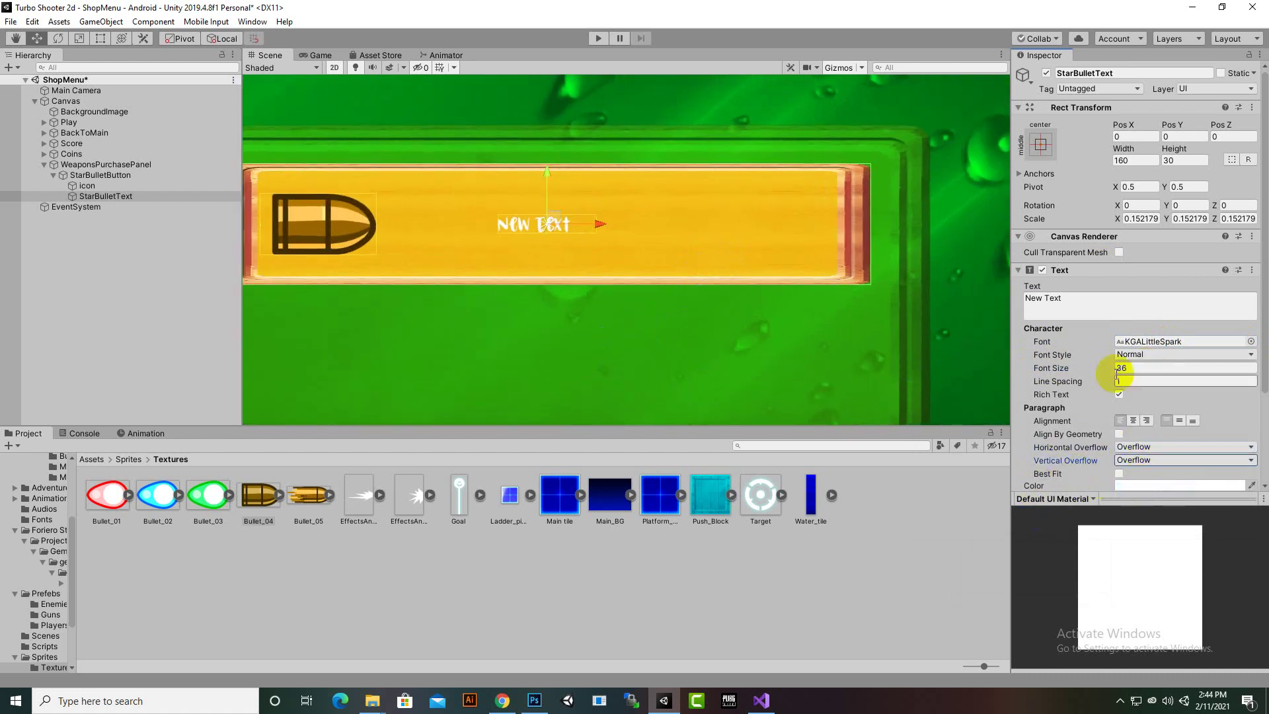
- Change StarBulletText's displayed text to STAR BULLETS
left_click(1099, 311)
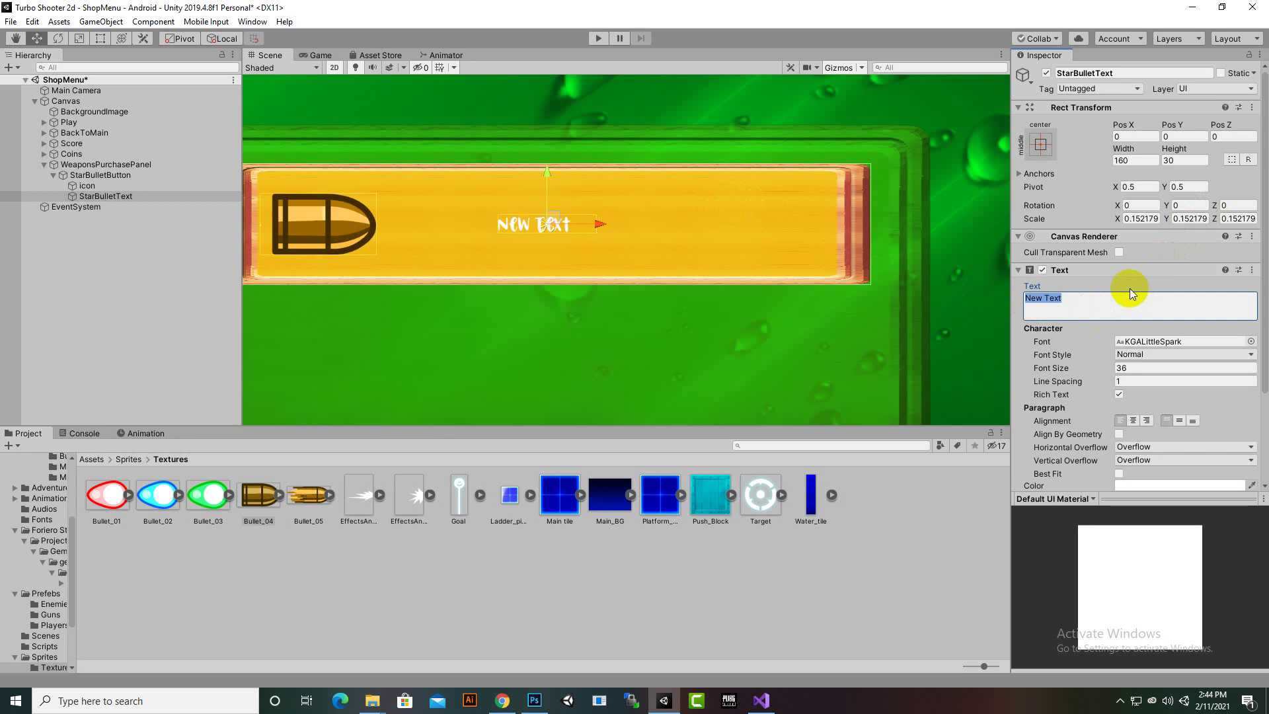
type("STA")
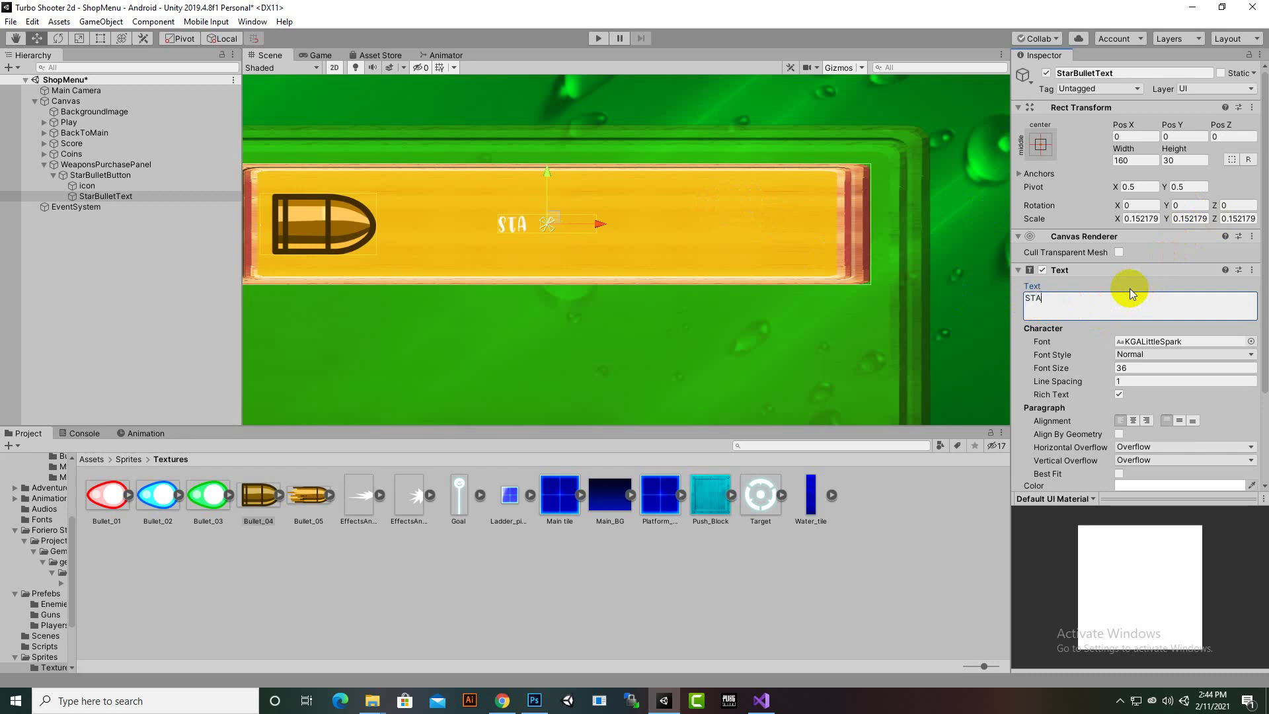
type("R BULLETS")
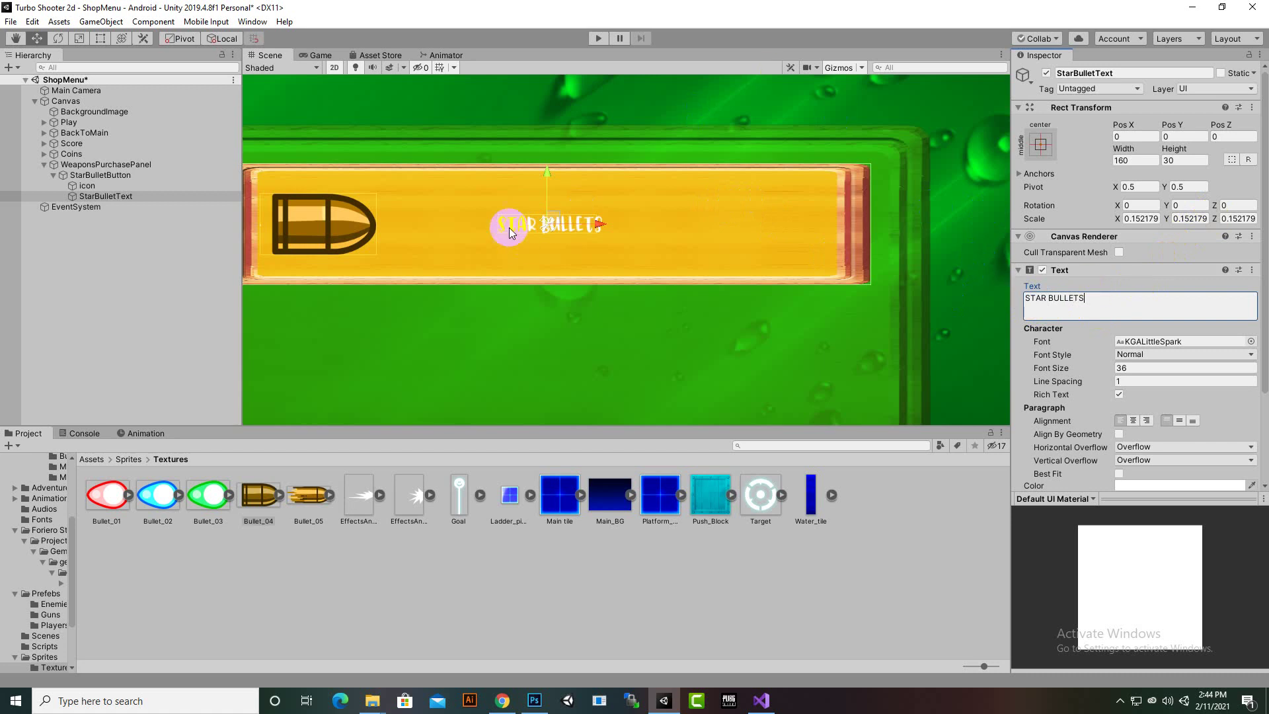
- Enlarge StarBulletText's font size to 62 and move the text up to about Pos Y 2.7
left_click(1155, 369)
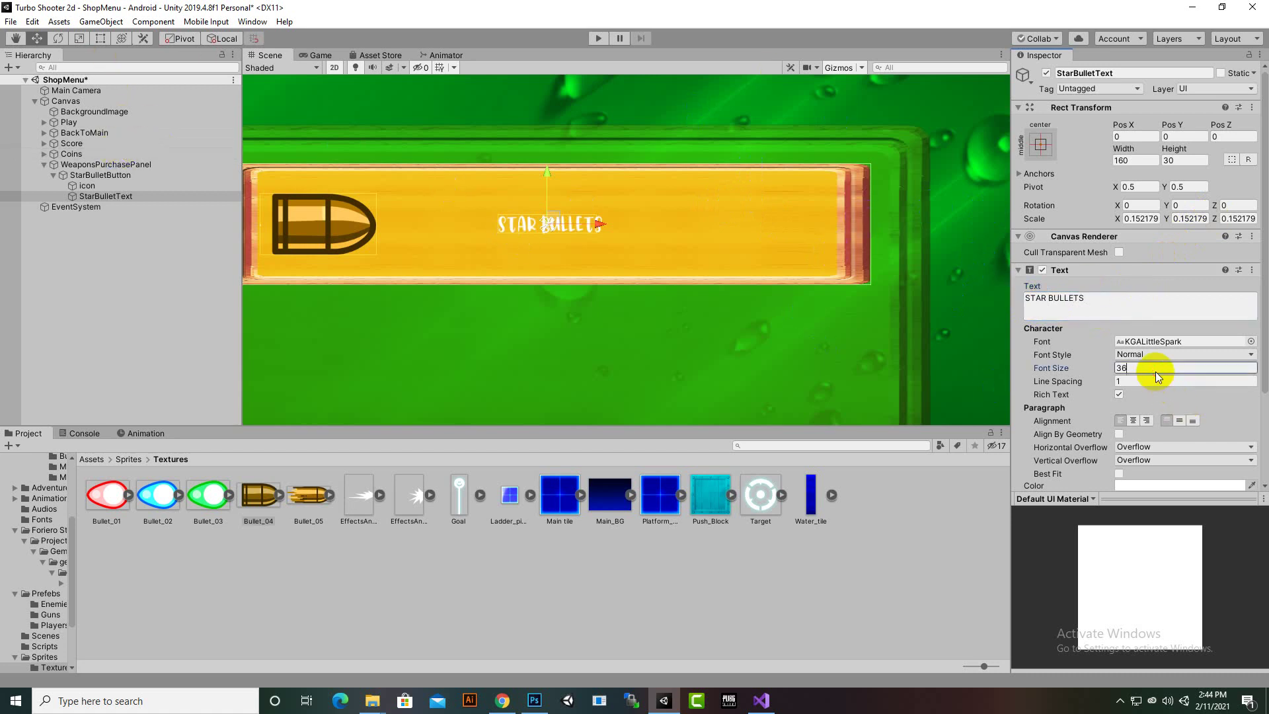
type("62")
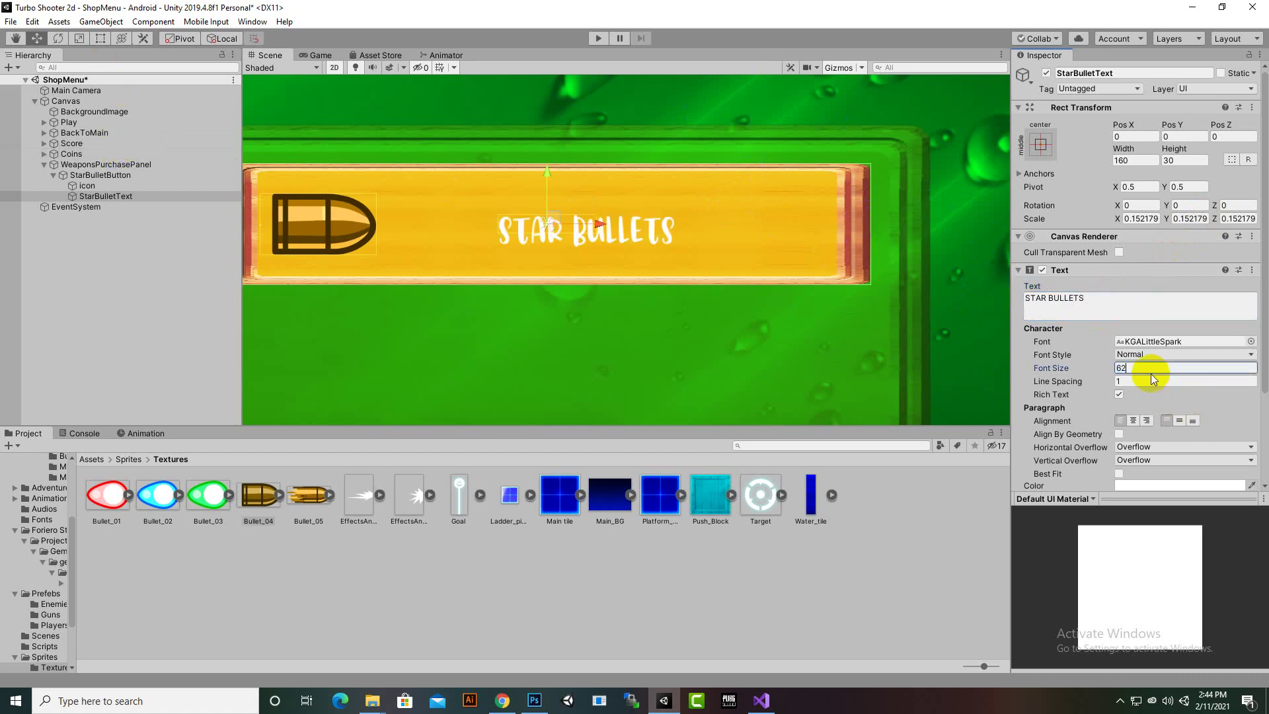
scroll(566, 249, "down", 1)
left_click_drag(558, 204, 555, 182)
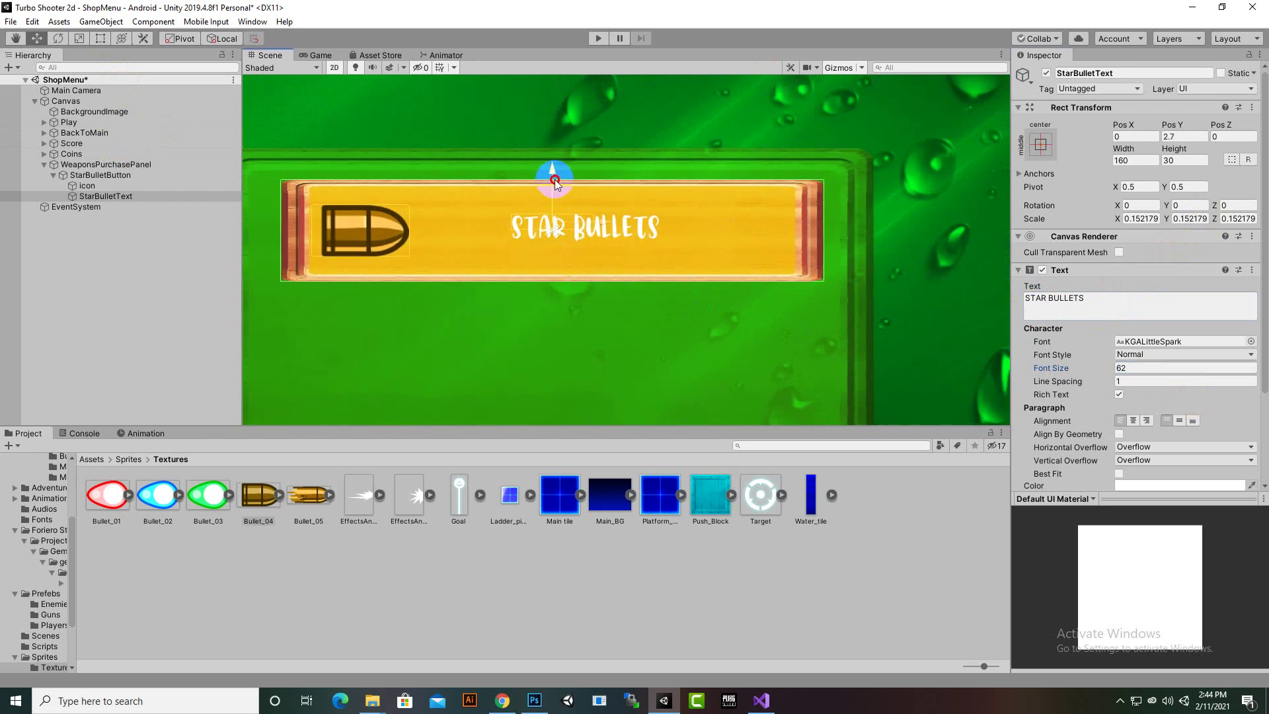
- Move the STAR BULLETS text on the button to about Pos X -7.5, Pos Y 1.8
left_click_drag(607, 231, 481, 262)
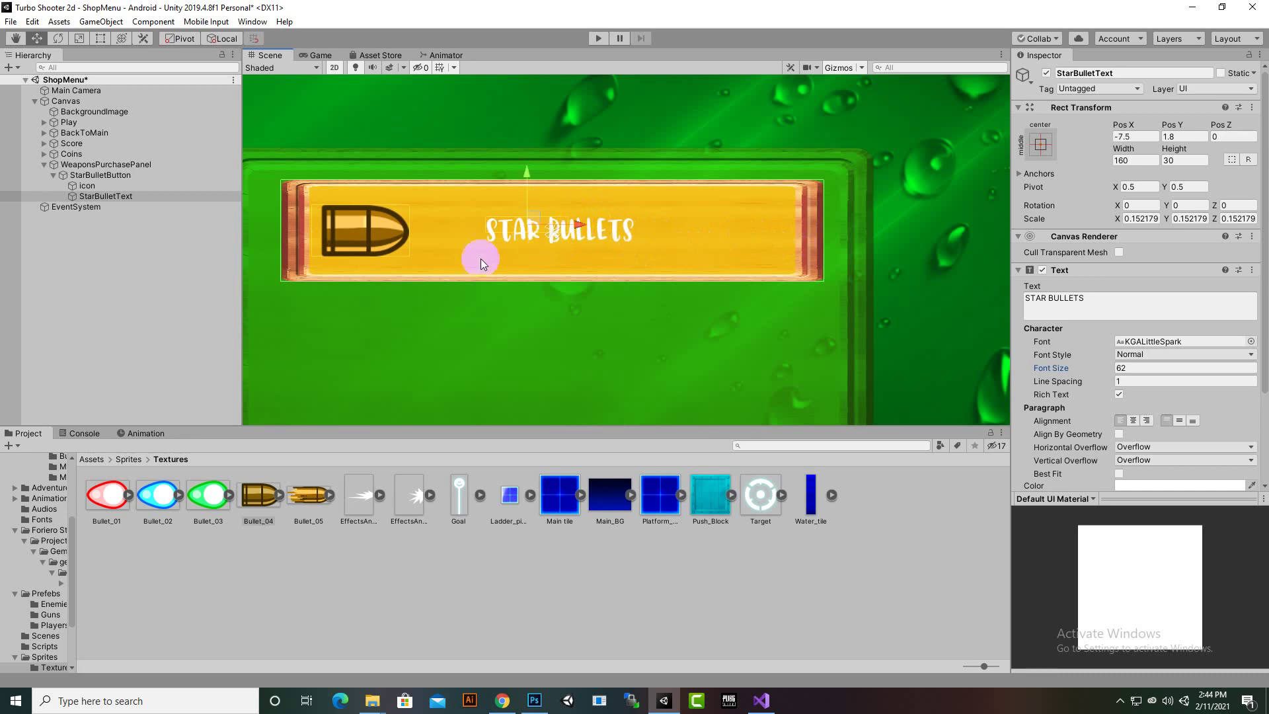
- Create a UI image, nest it under StarBulletButton, and rename it BACKGROUNDOFCOINS
right_click(77, 166)
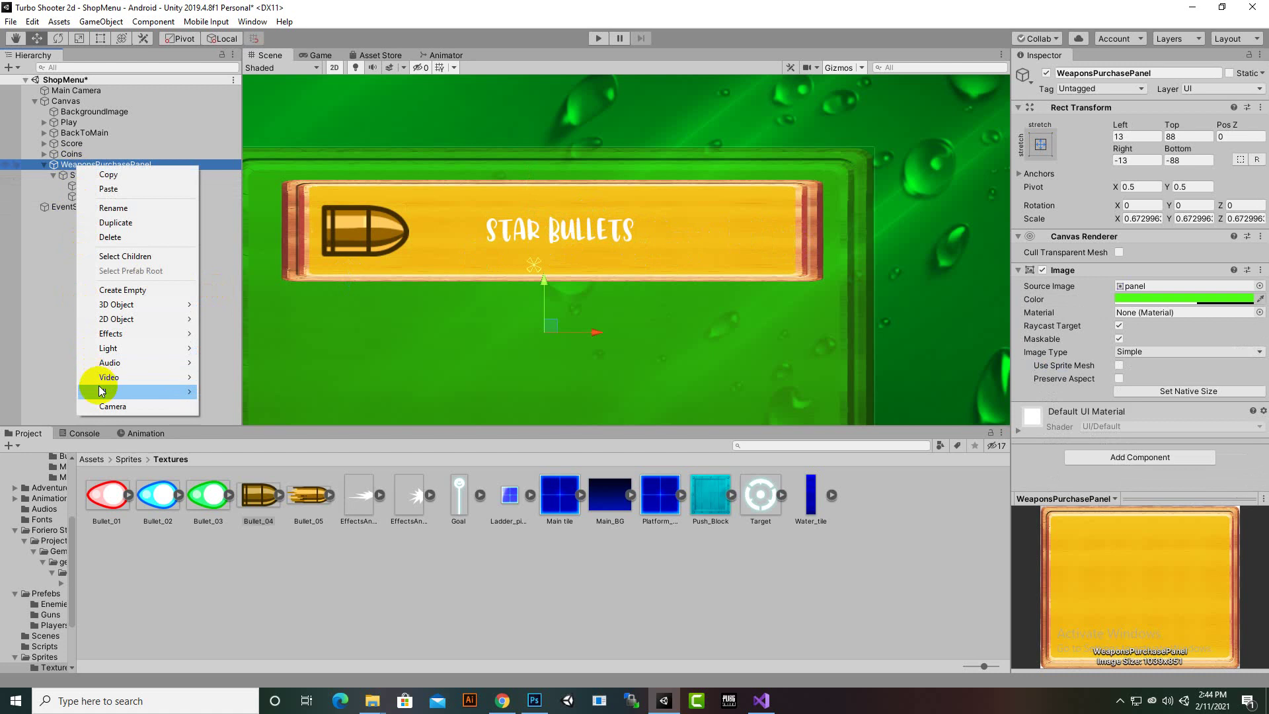
mouse_move(103, 391)
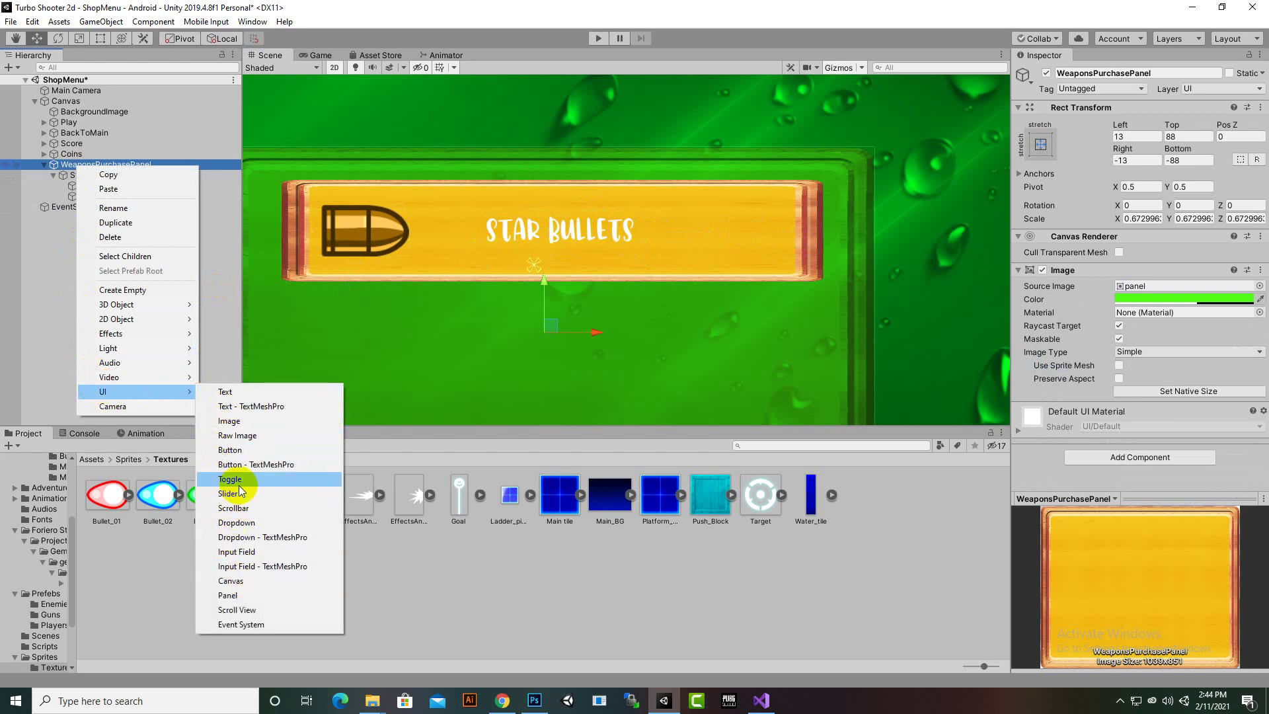
left_click(228, 420)
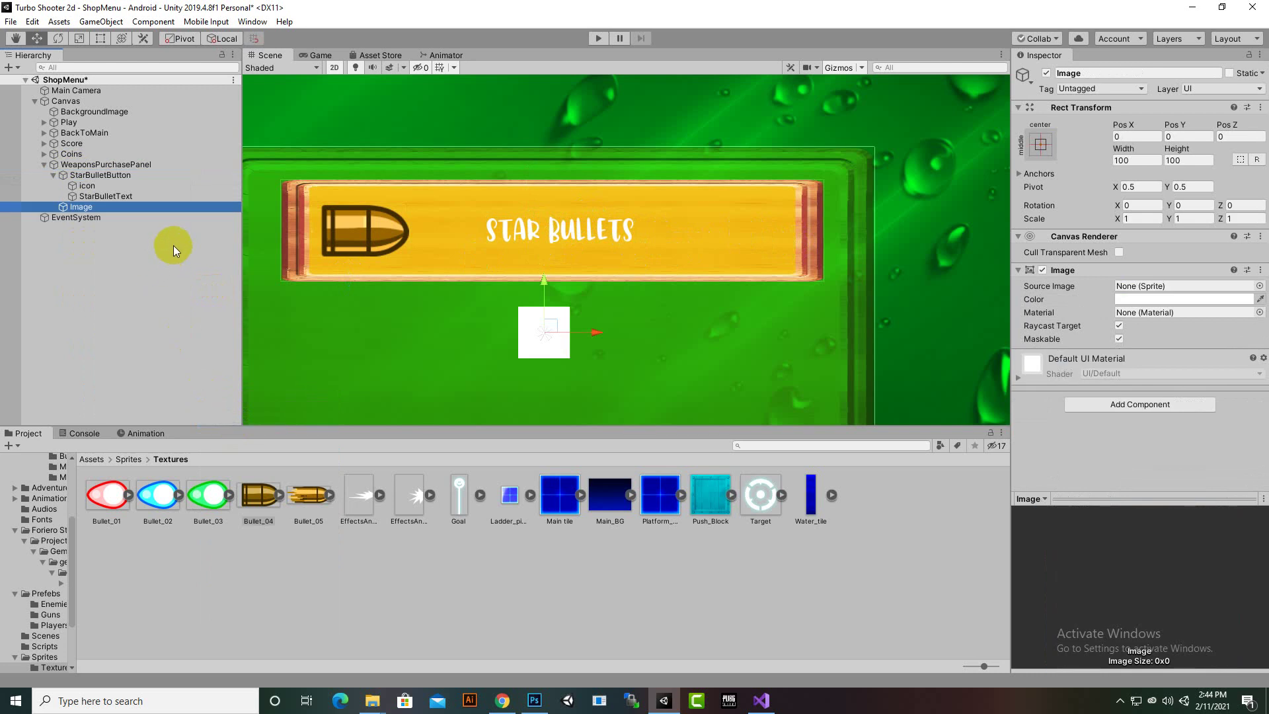
mouse_move(83, 206)
left_mouse_down()
mouse_move(103, 190)
mouse_move(98, 203)
left_mouse_up()
right_click(94, 207)
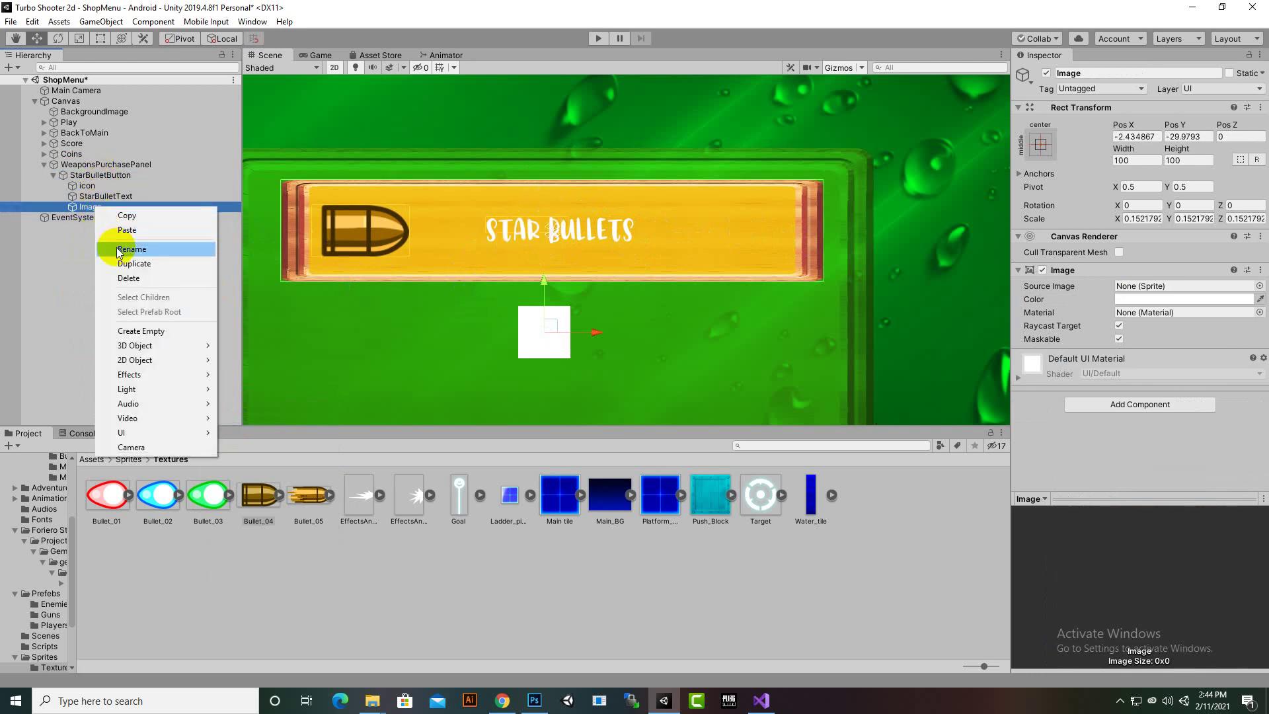
left_click(125, 249)
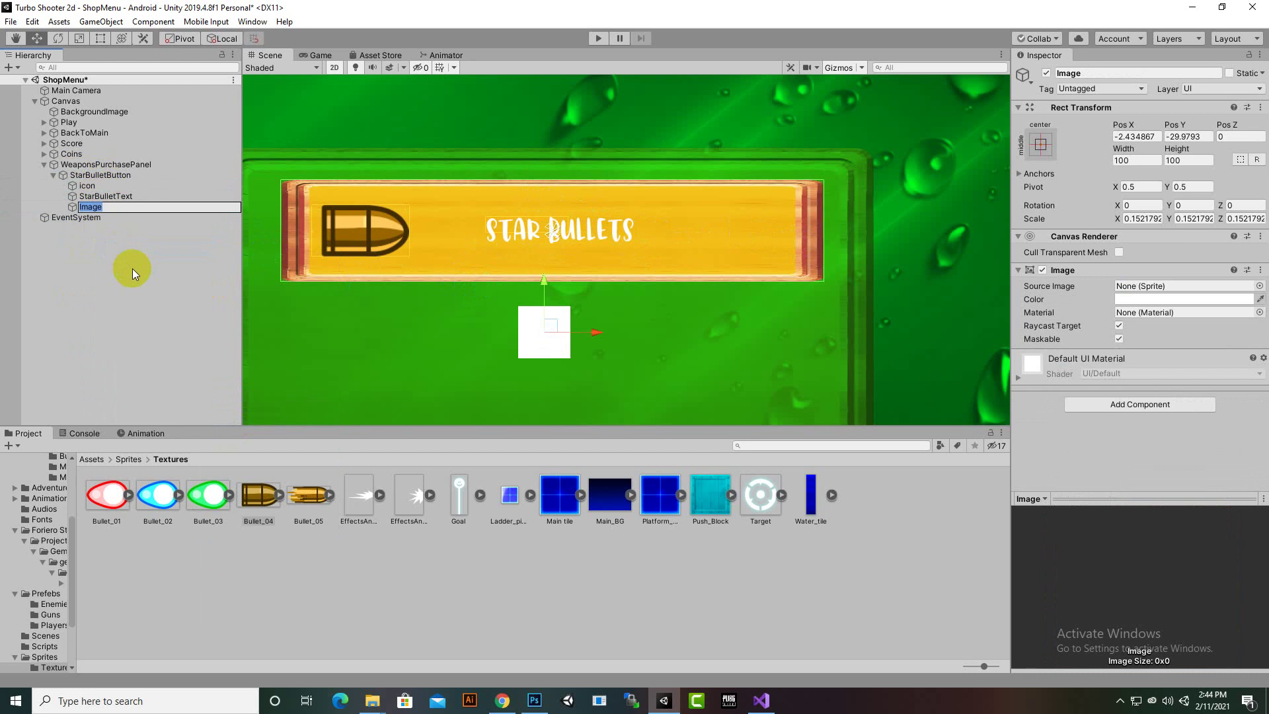
type("BACKGROUNDOFCOINS")
key("Return")
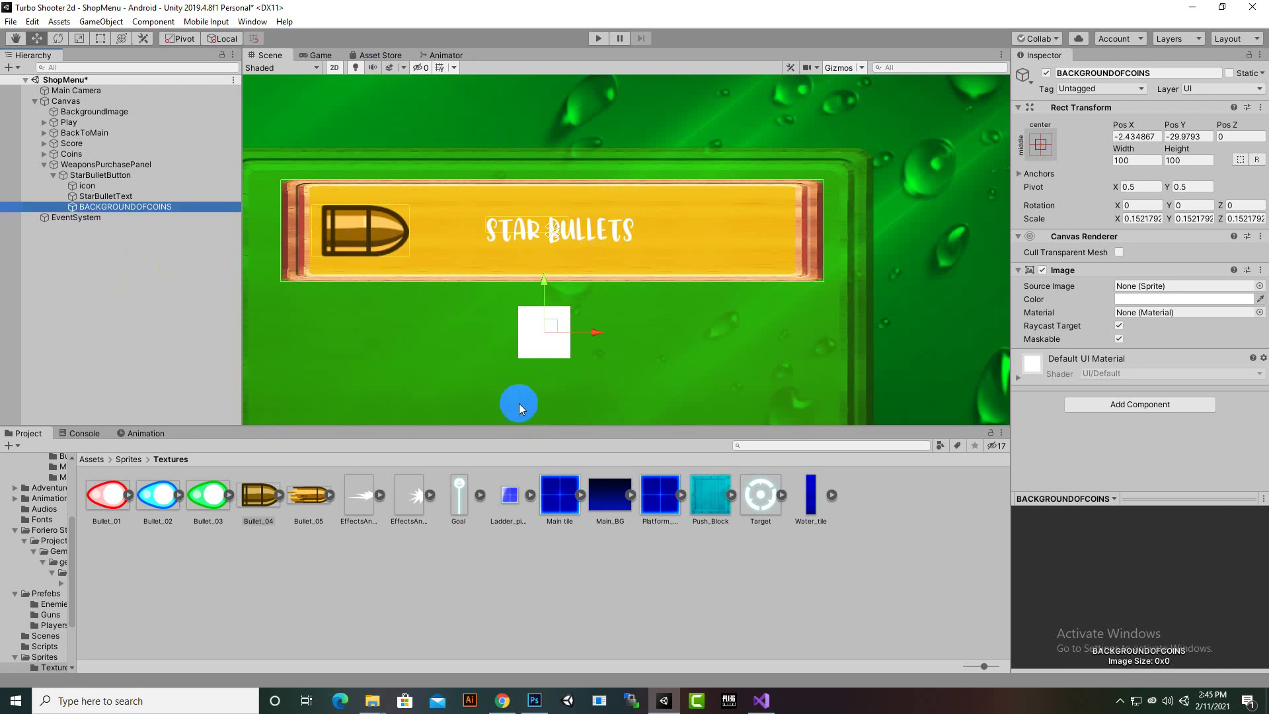
- Set Pos X and Pos Y of the BACKGROUNDOFCOINS image to 0
left_click(555, 291)
left_click(545, 279)
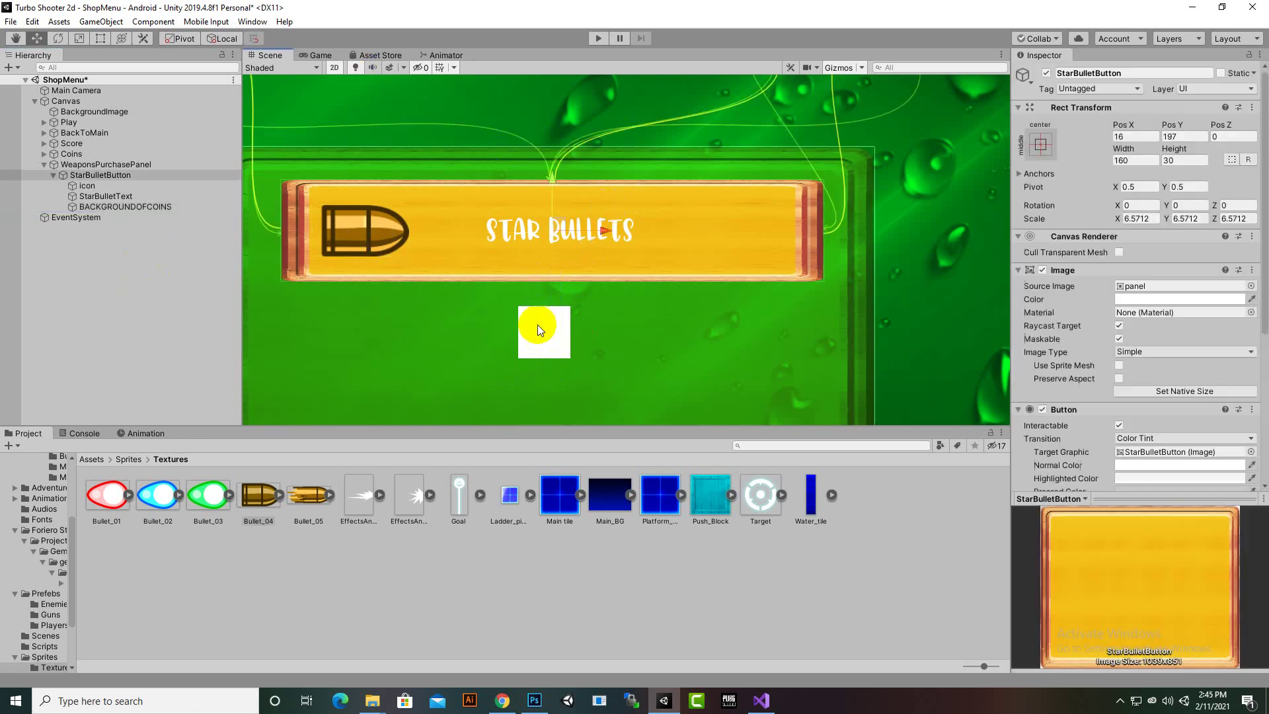
left_click(116, 206)
left_click(1130, 136)
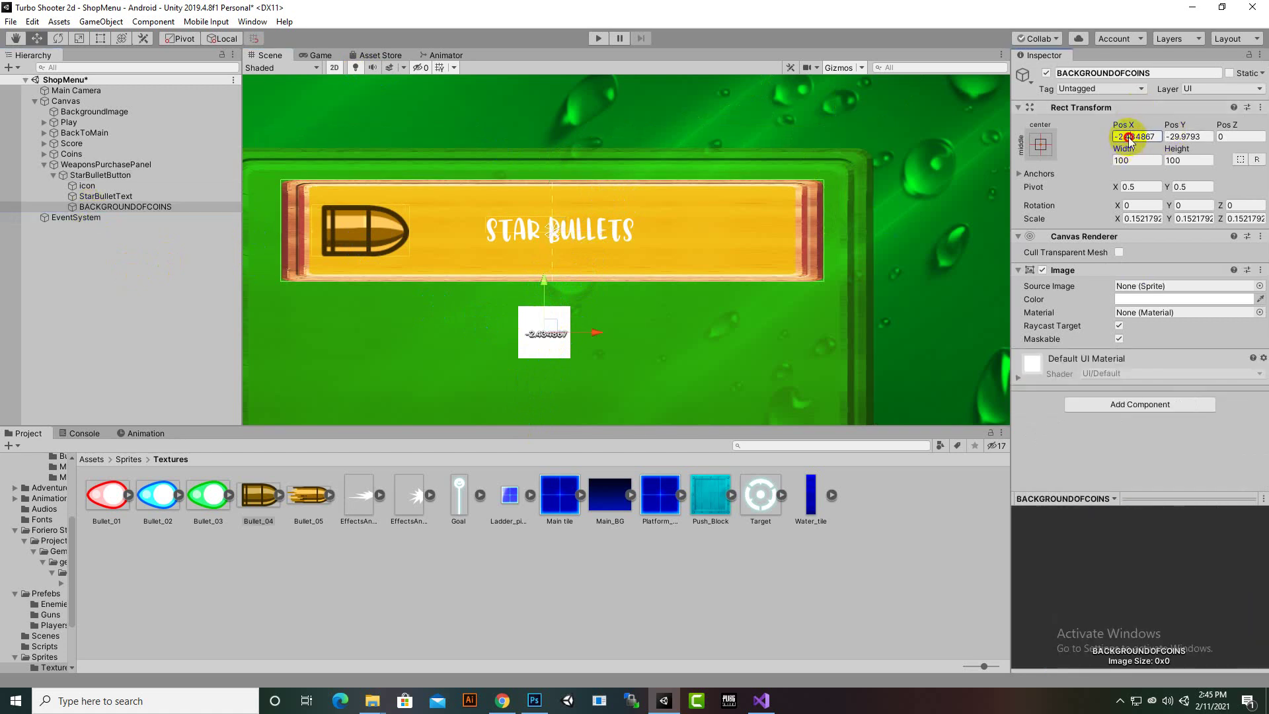
type("0")
key("Tab")
type("0")
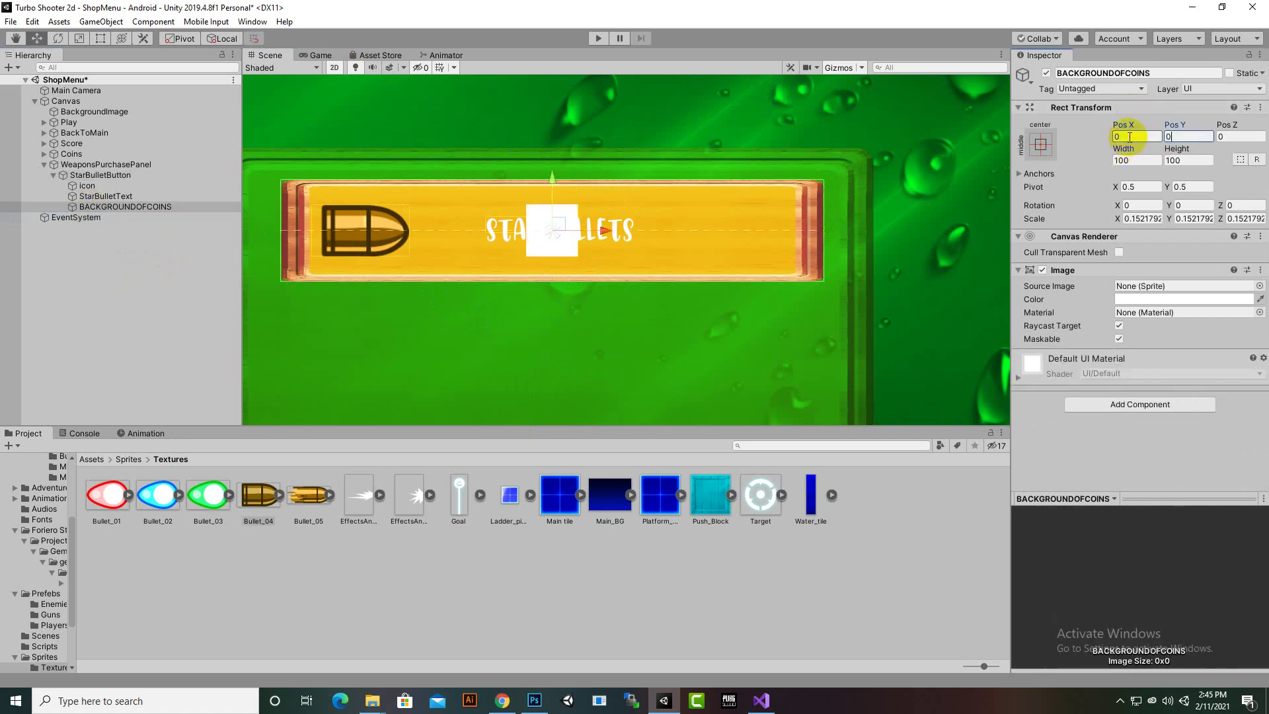
- Move BACKGROUNDOFCOINS to the button's right end at about Pos X 48.9 and widen it to an X scale of about 0.39
left_click_drag(599, 230, 732, 250)
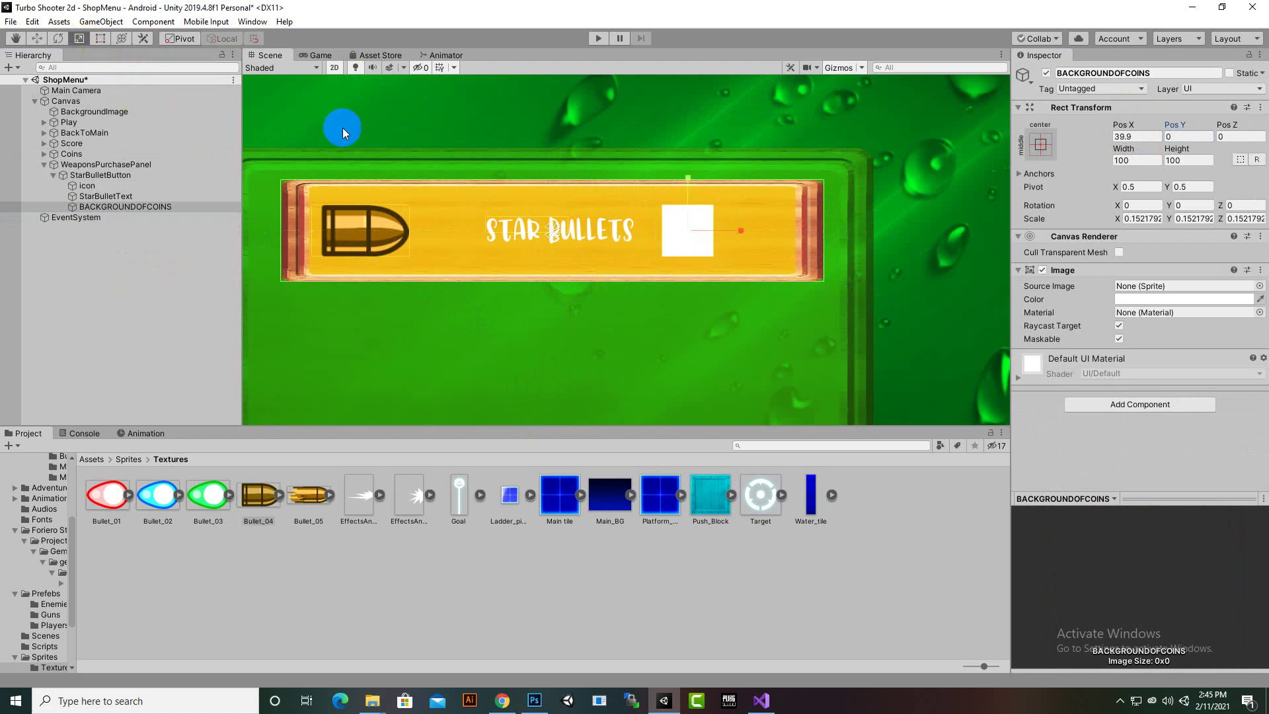
left_click_drag(739, 250, 823, 262)
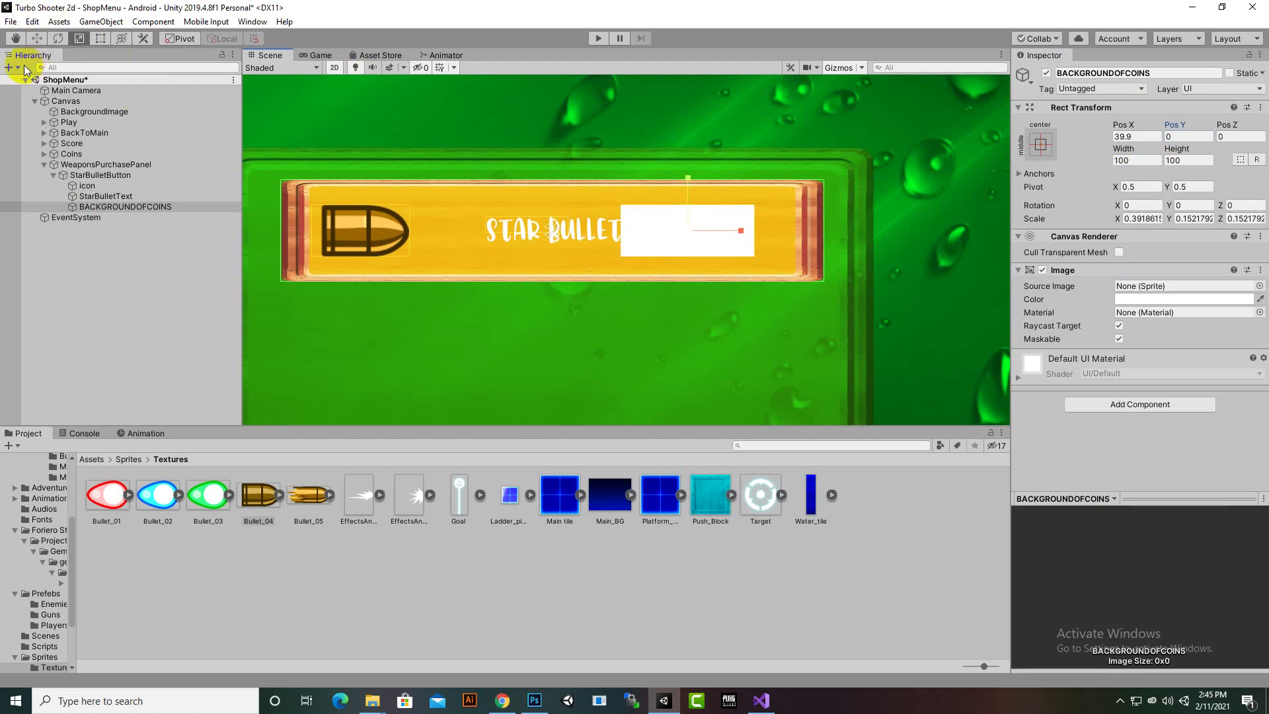
left_click_drag(725, 267, 774, 246)
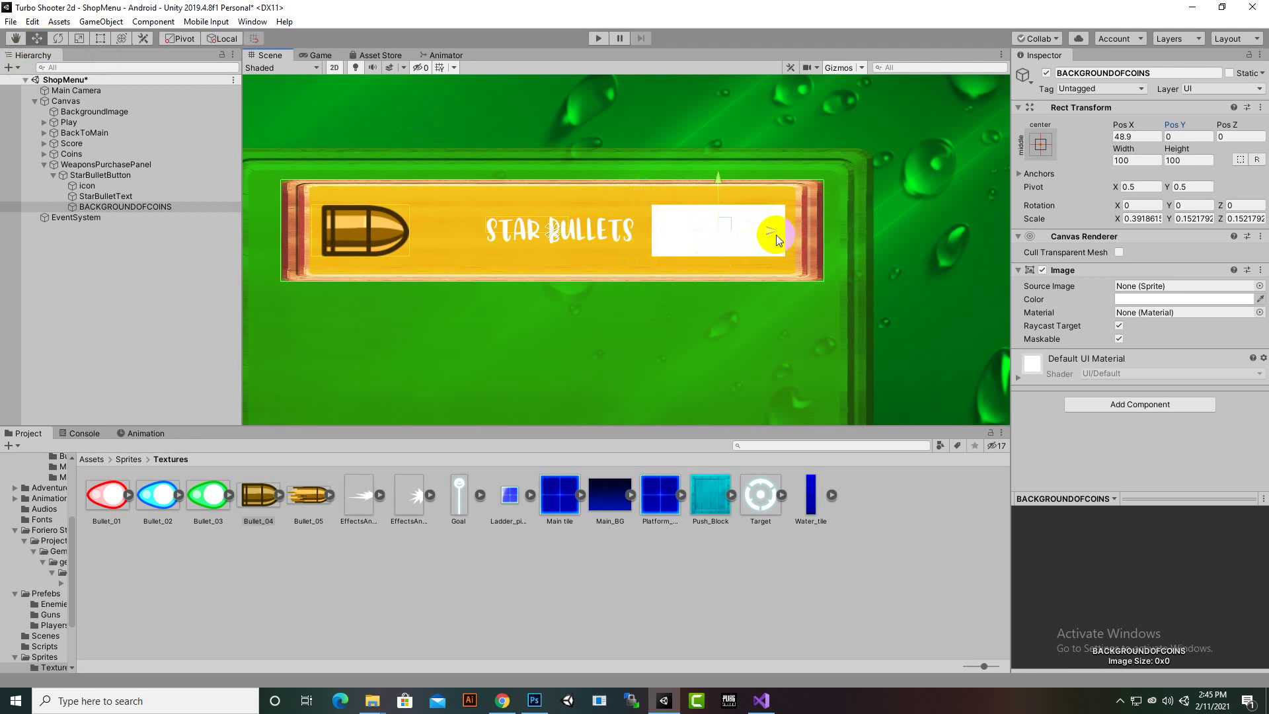
- Shift StarBulletText away from the white coin background to about Pos X -15.1
left_click(105, 197)
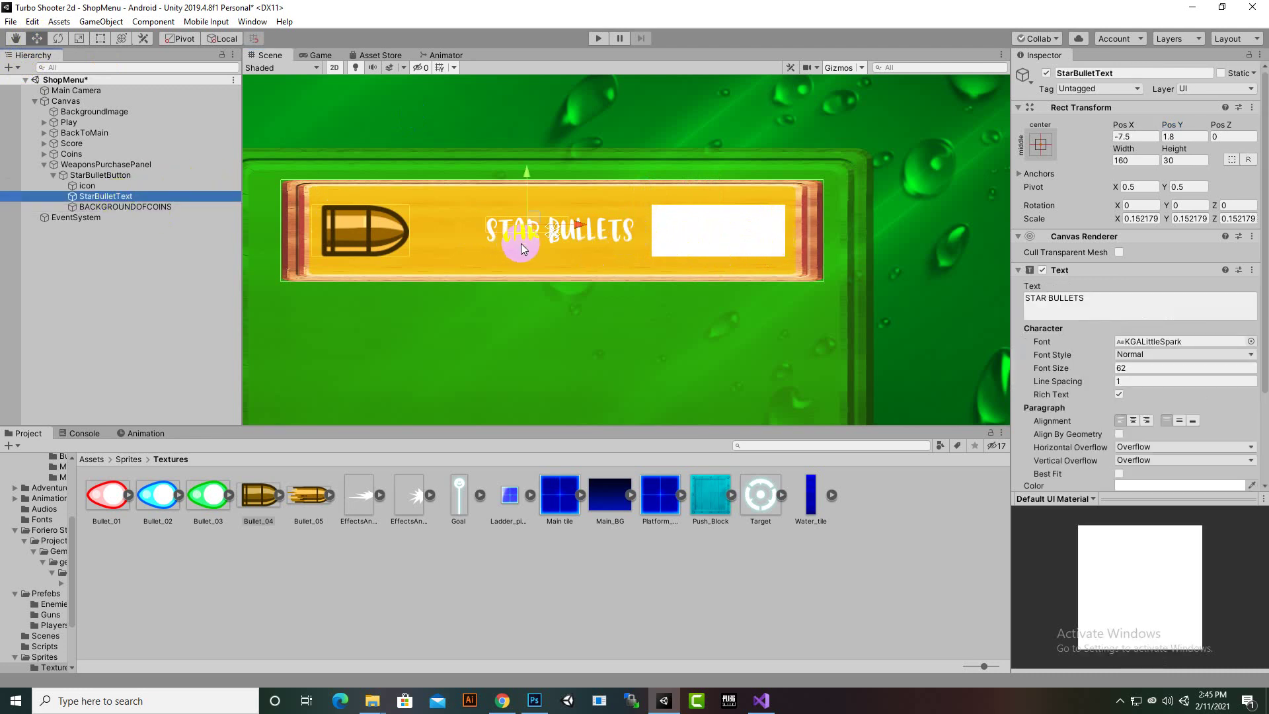
mouse_move(522, 249)
left_mouse_down()
mouse_move(567, 223)
mouse_move(544, 250)
left_mouse_up()
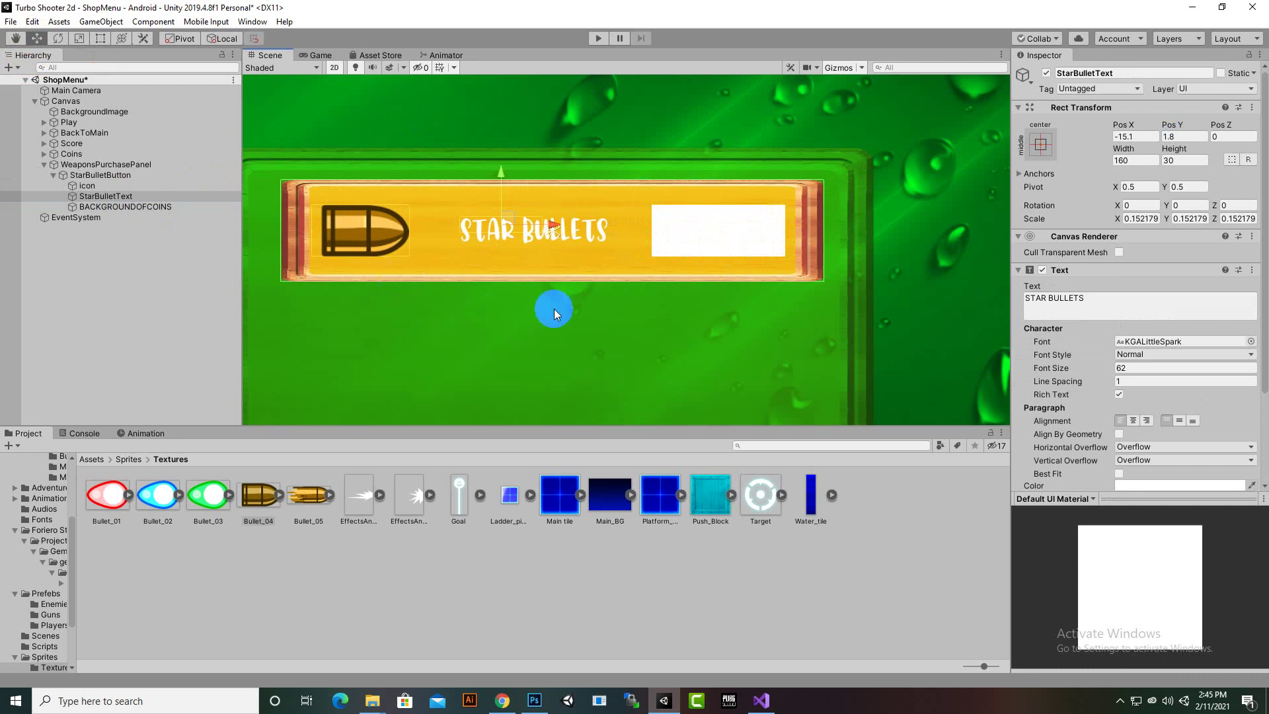
left_click(106, 207)
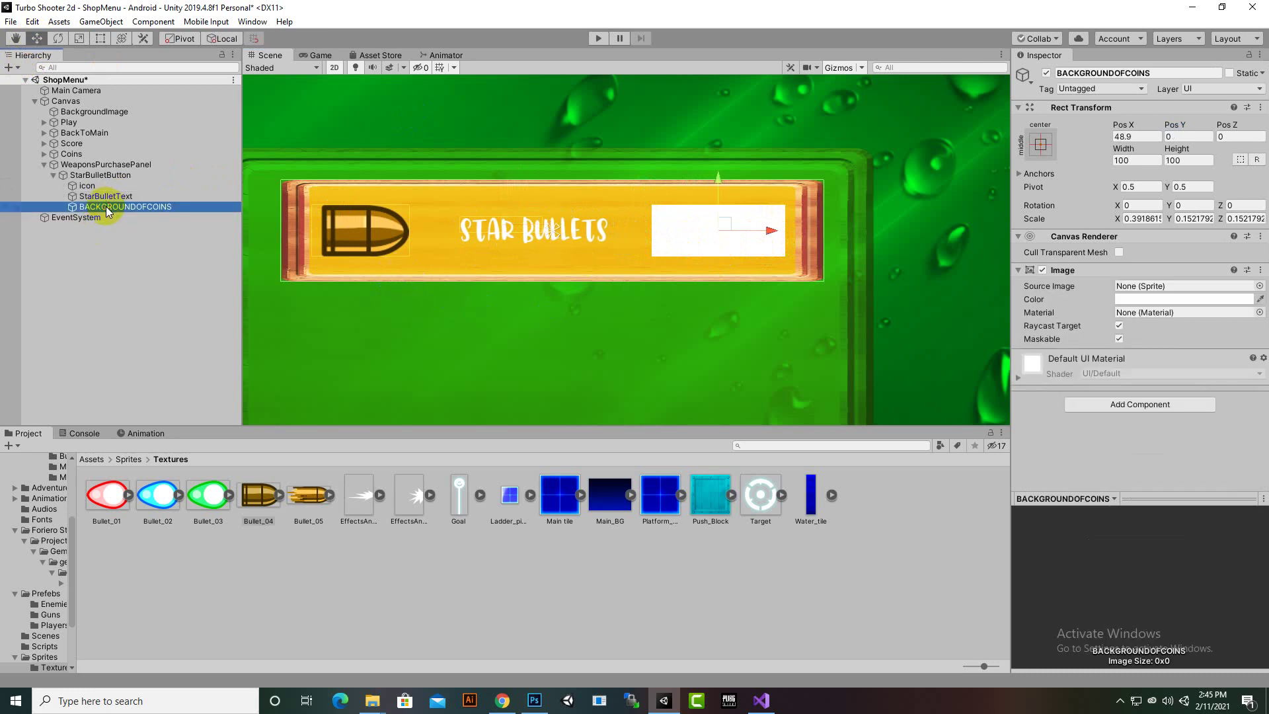
left_click(64, 174)
right_click(65, 173)
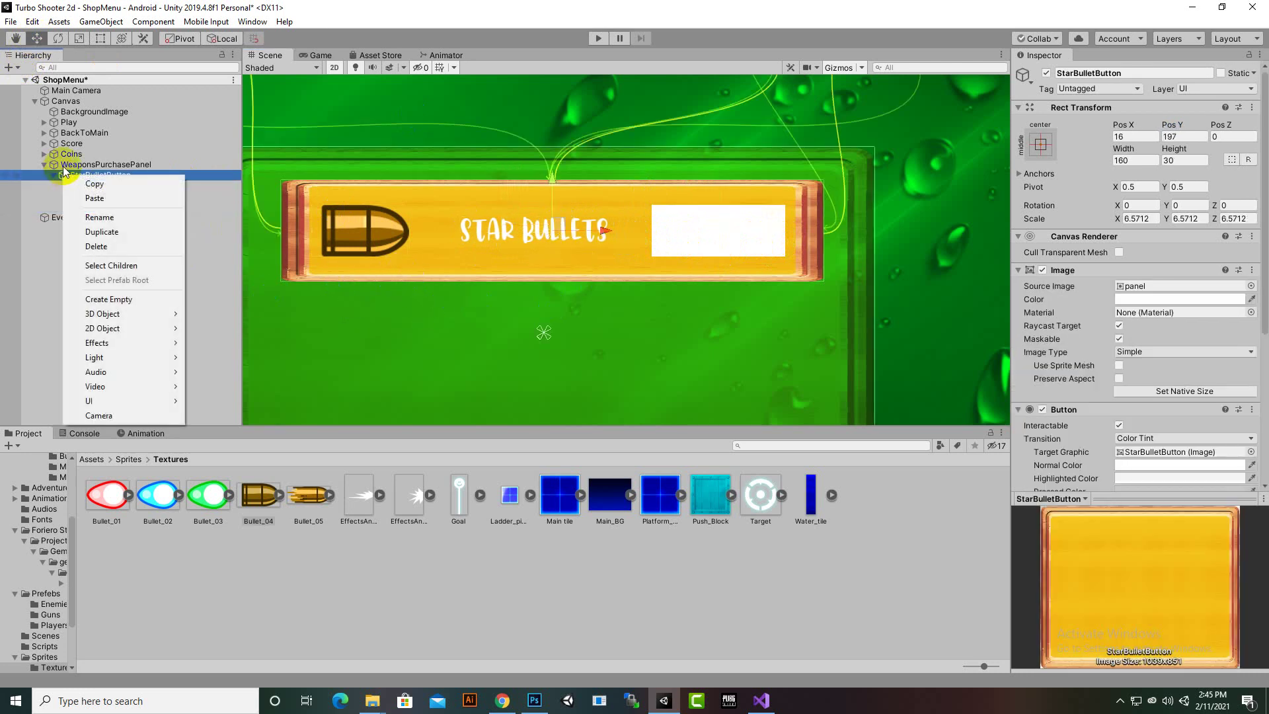
right_click(64, 165)
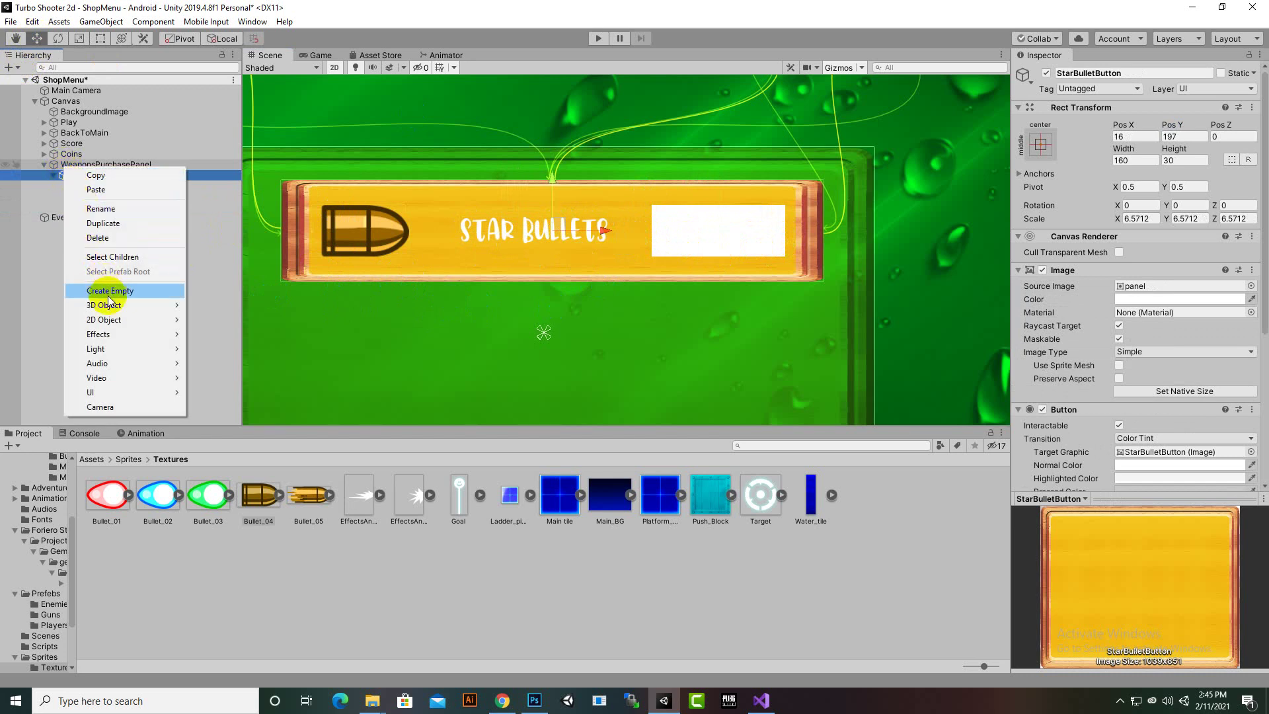
mouse_move(132, 392)
left_click(225, 395)
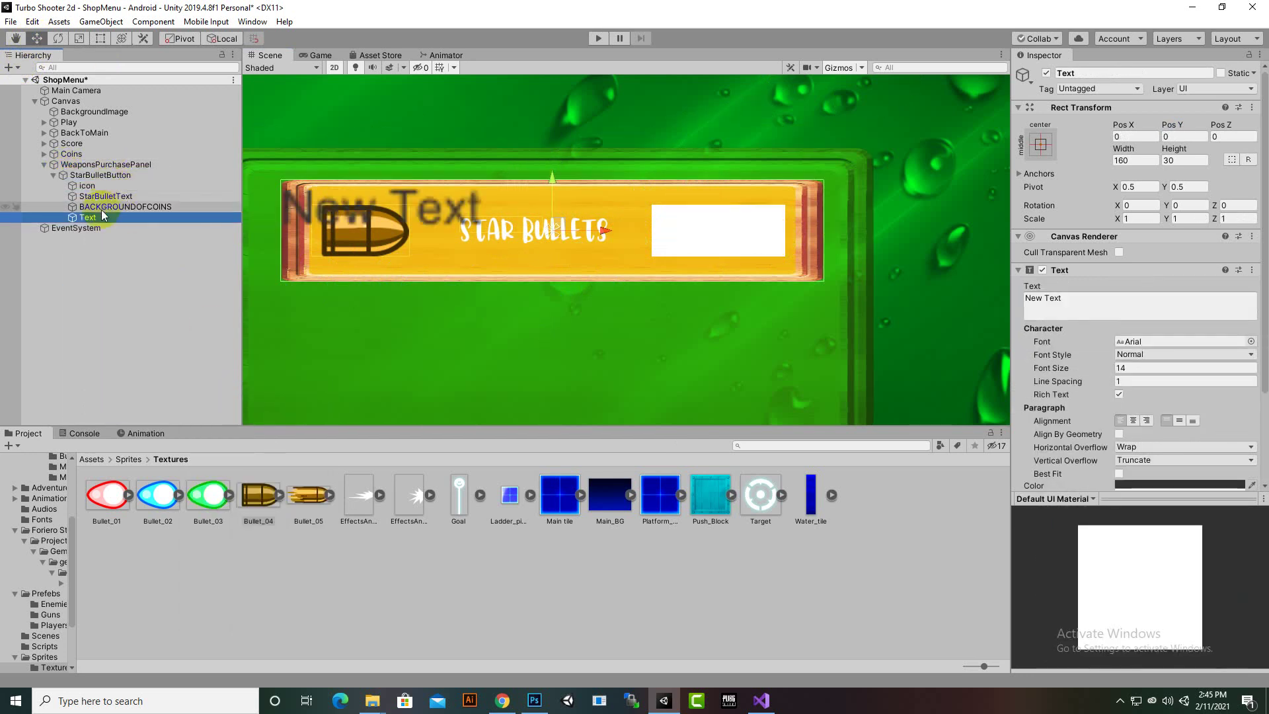
right_click(90, 217)
left_click(124, 256)
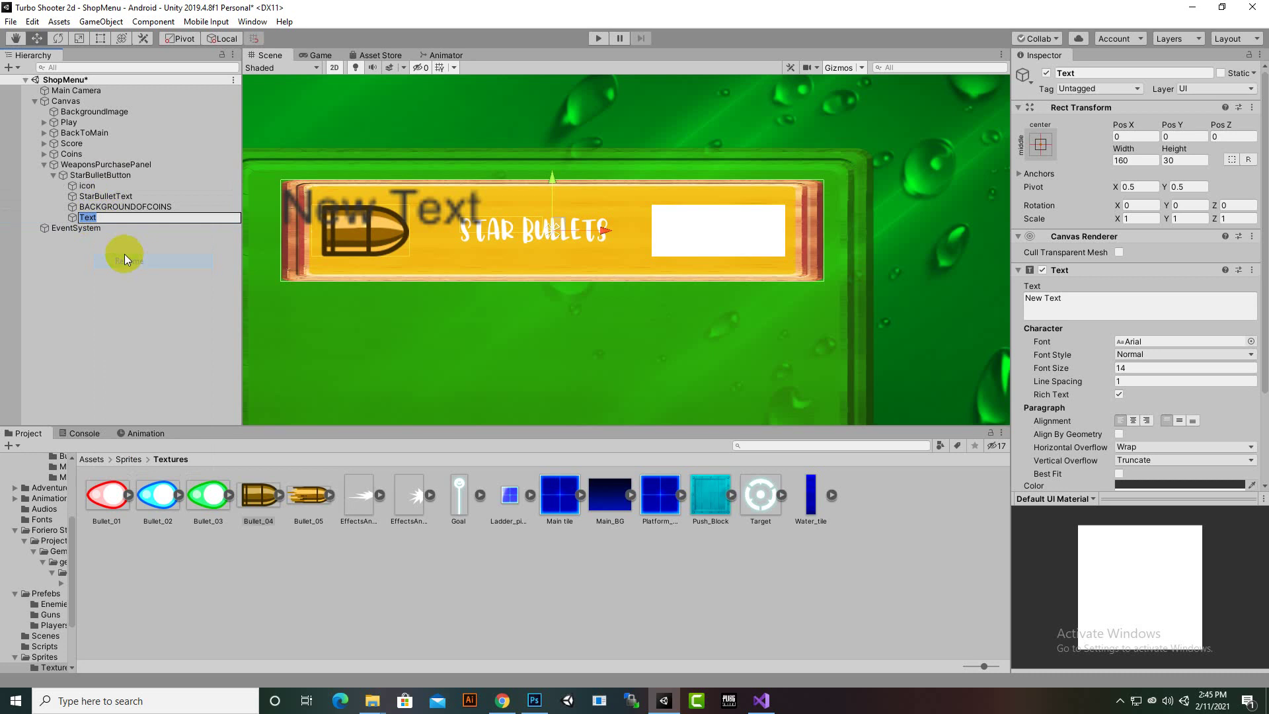
type("5000")
key("Return")
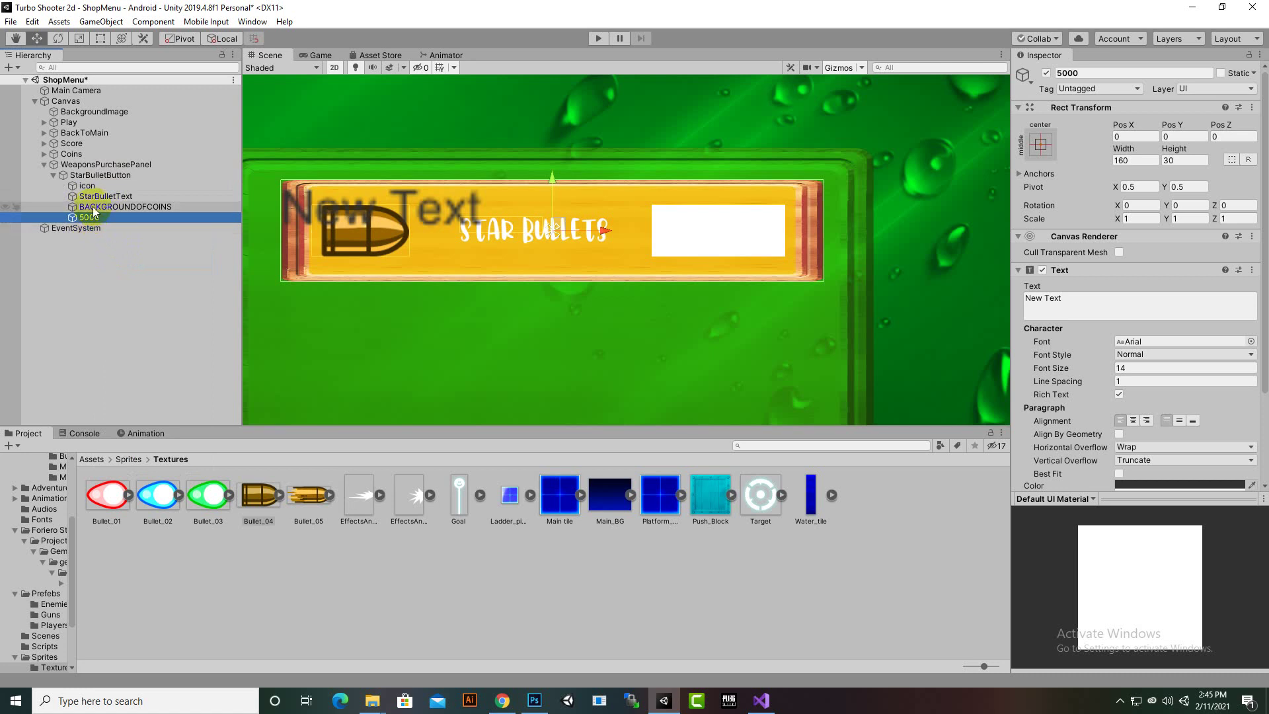
left_click_drag(604, 230, 906, 205)
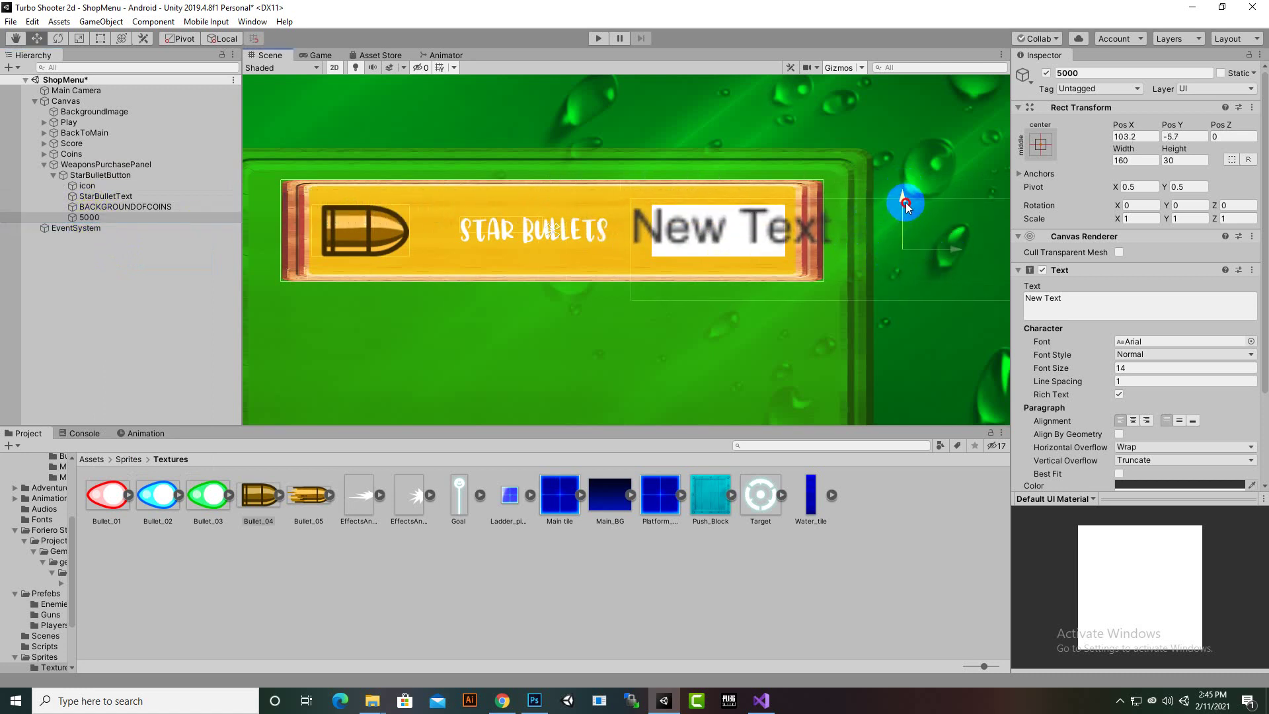
left_click(94, 218)
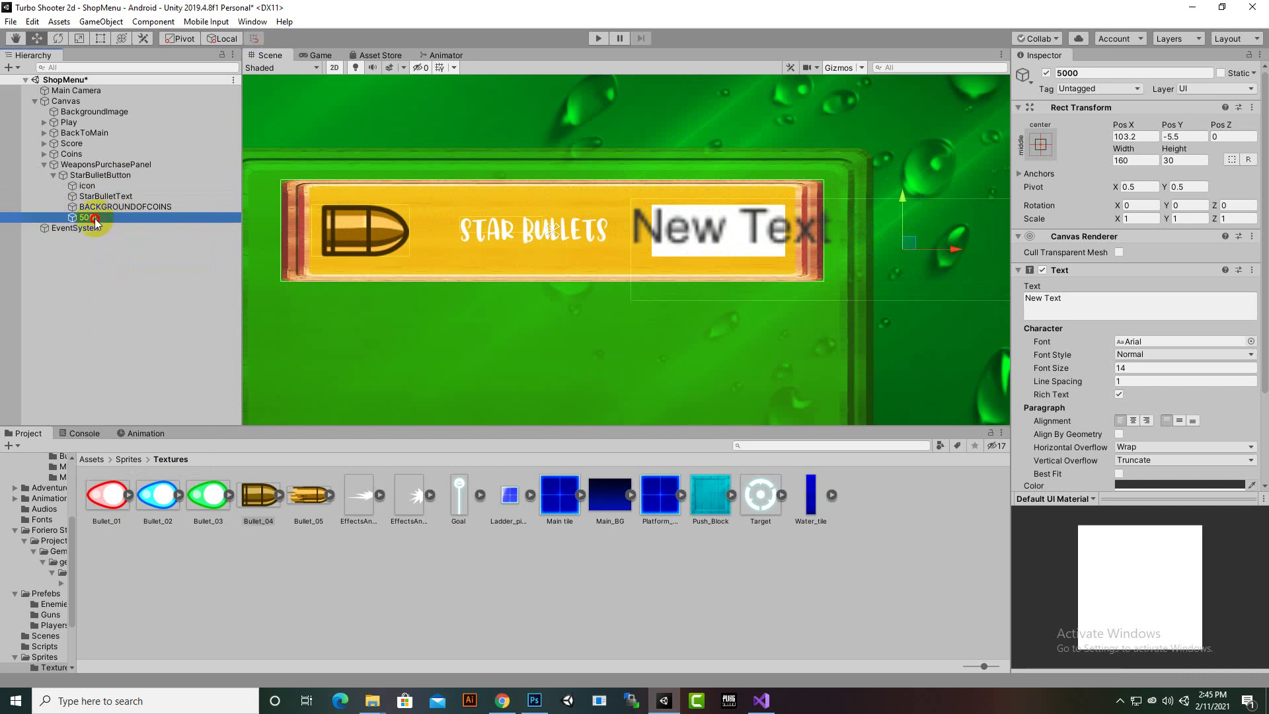
key("Delete")
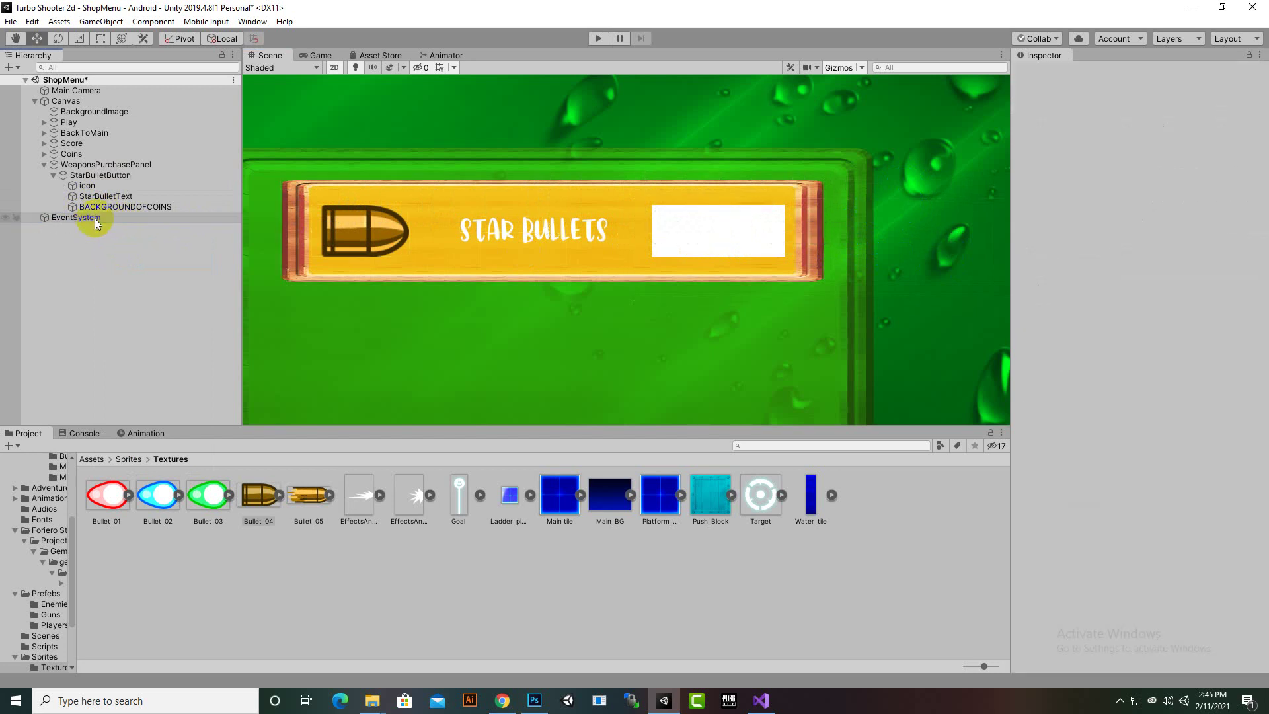
- Create a UI text on the Canvas, nest it under BACKGROUNDOFCOINS, and rename it 7000
right_click(77, 103)
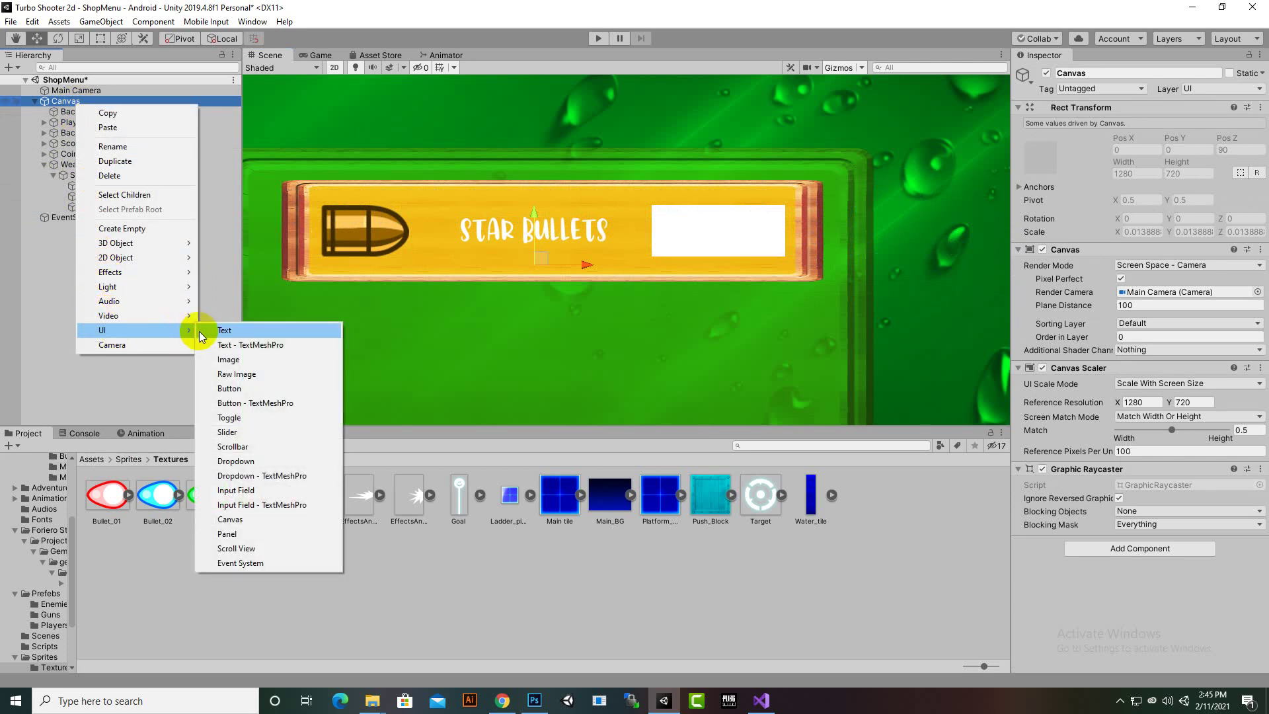
left_click(221, 331)
left_click_drag(64, 220, 111, 209)
right_click(99, 218)
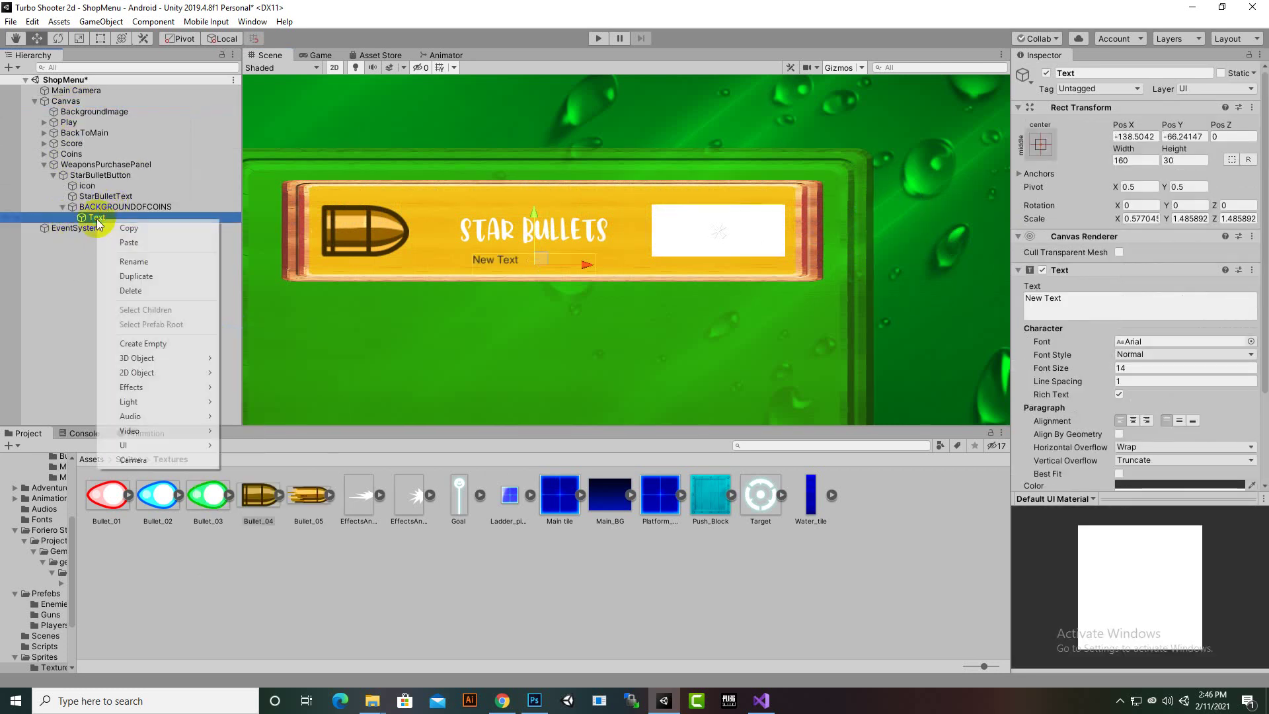
left_click(129, 252)
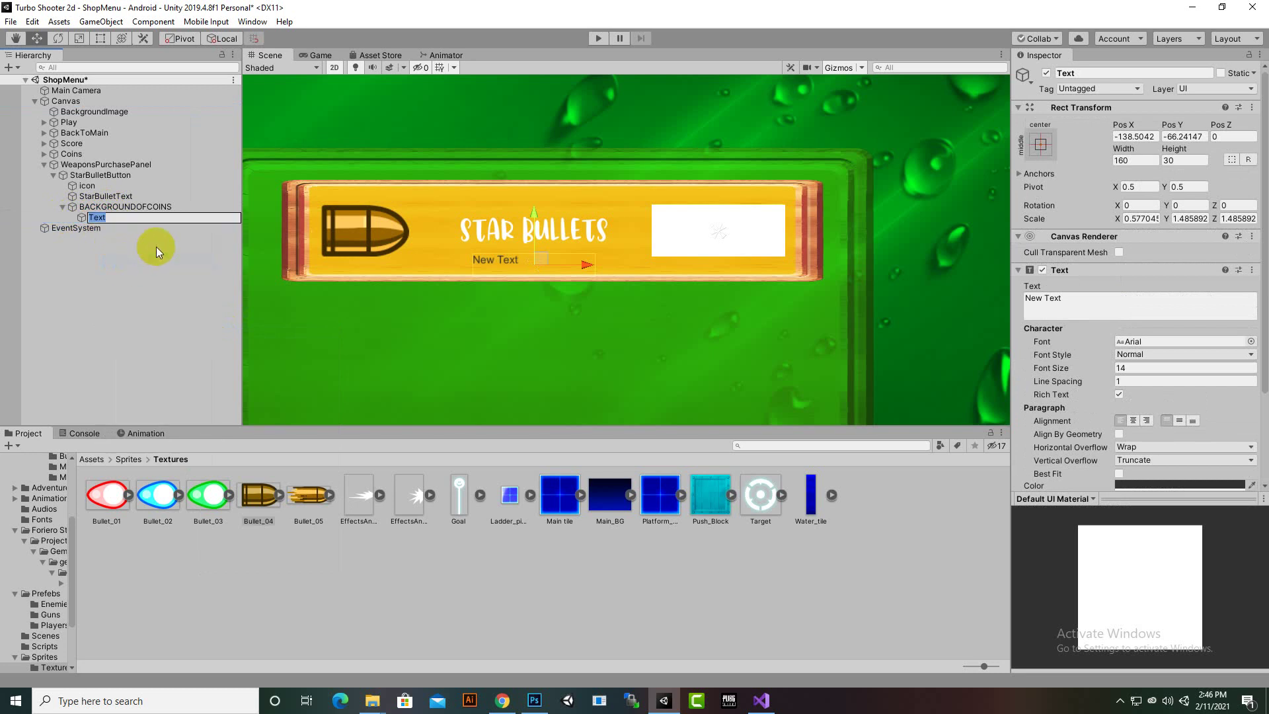
type("7000")
key("Return")
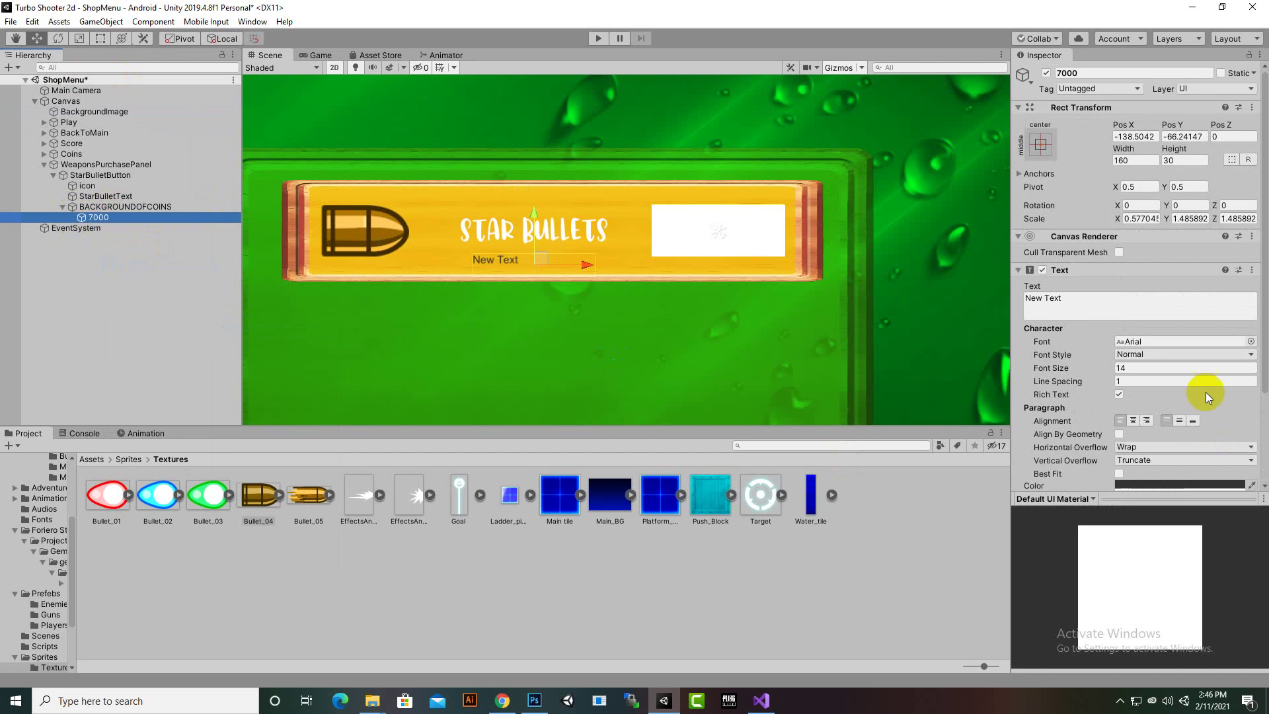
- Set Pos X and Pos Y of the 7000 text object to 0
left_click(1119, 129)
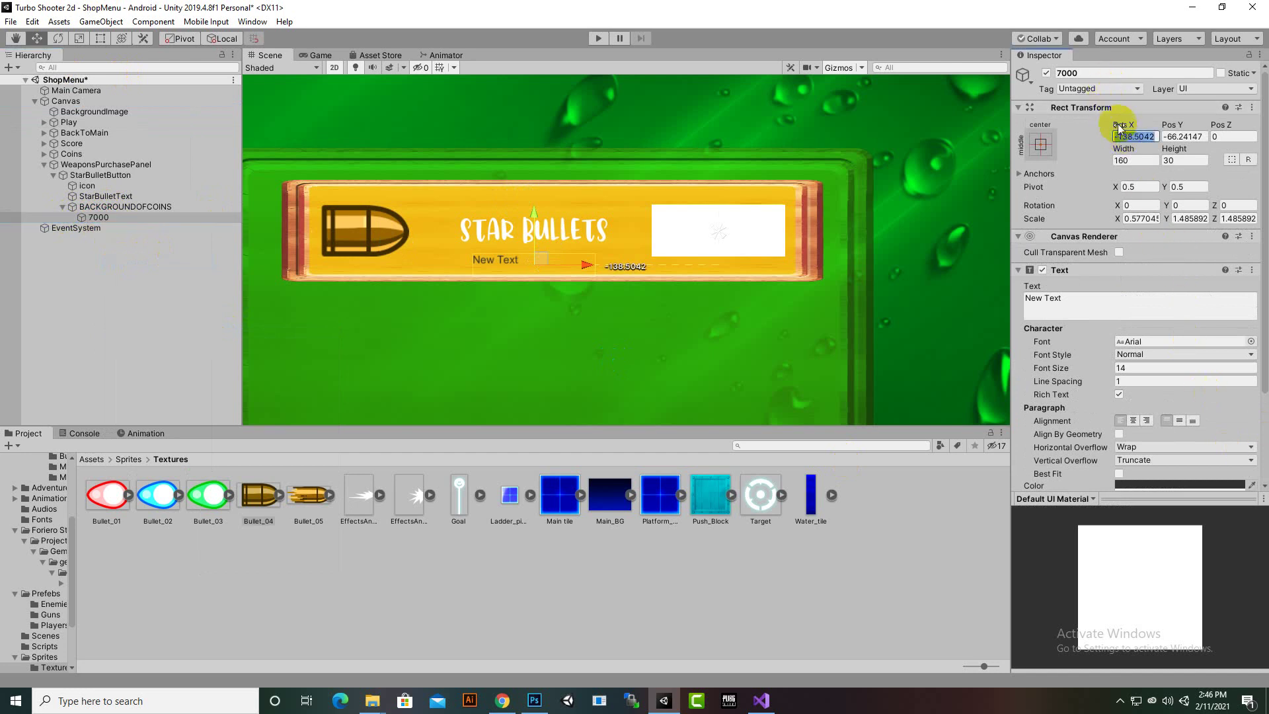
type("0")
key("Tab")
type("0")
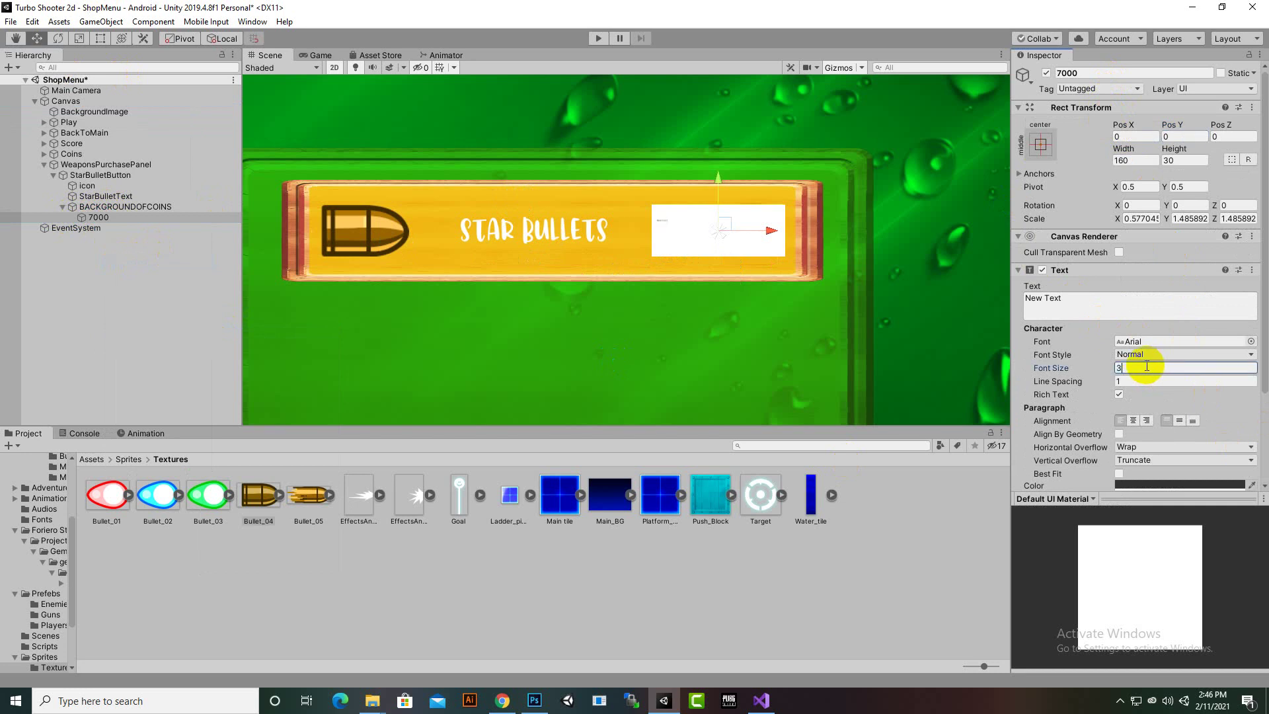
- Set the 7000 text's font size to 36 and its horizontal and vertical overflow to Overflow
left_click(1138, 485)
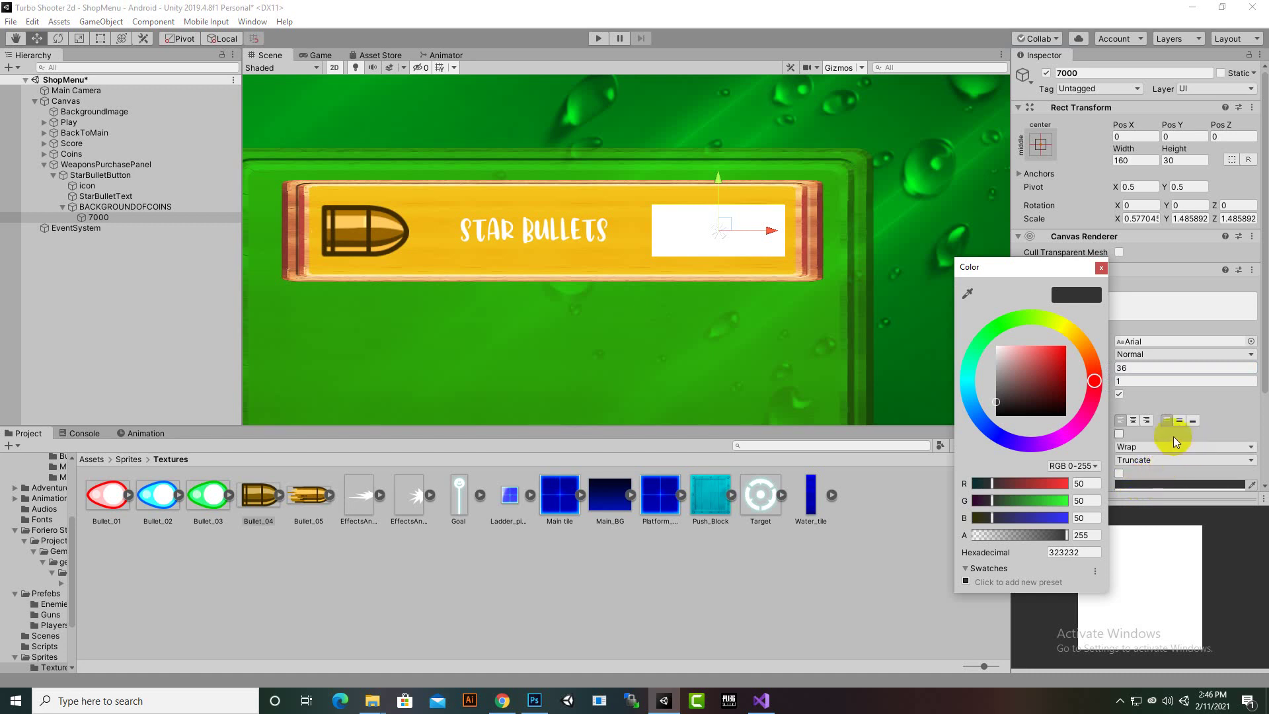
left_click(1170, 448)
left_click(1163, 474)
left_click(1160, 477)
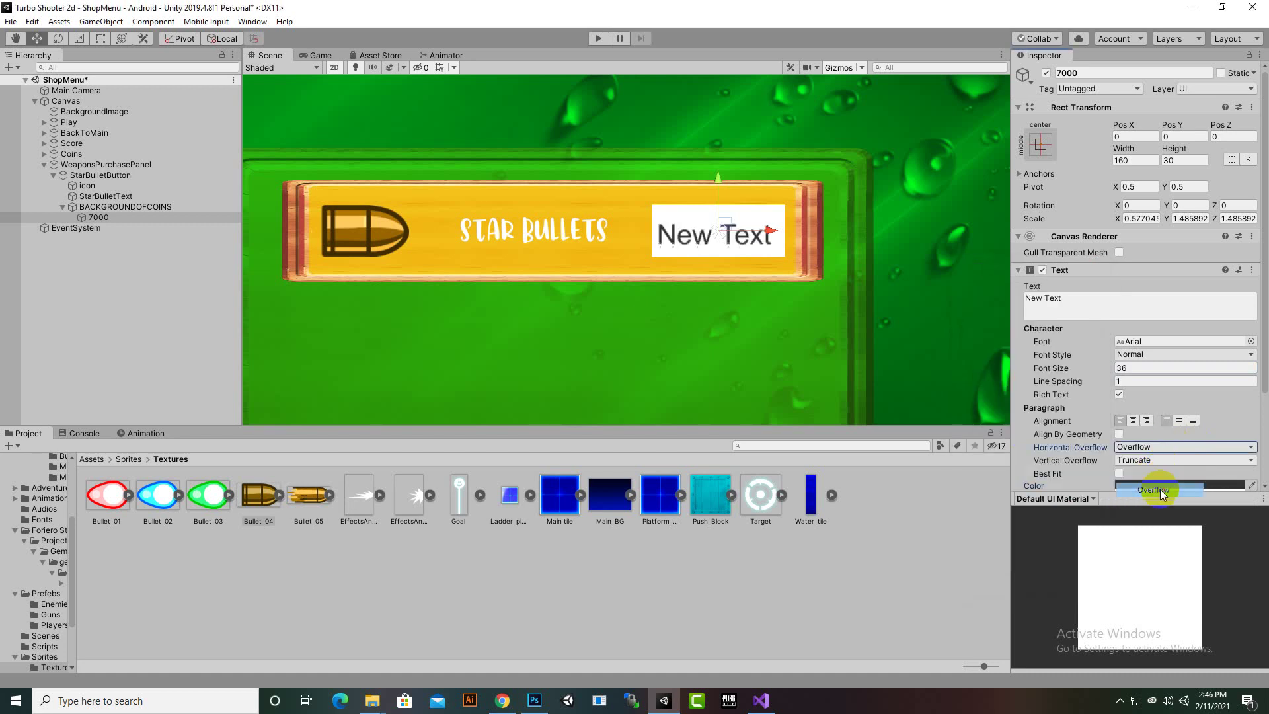
- Nudge the 7000 text upward within its white background to Pos Y 7
scroll(747, 254, "up", 1)
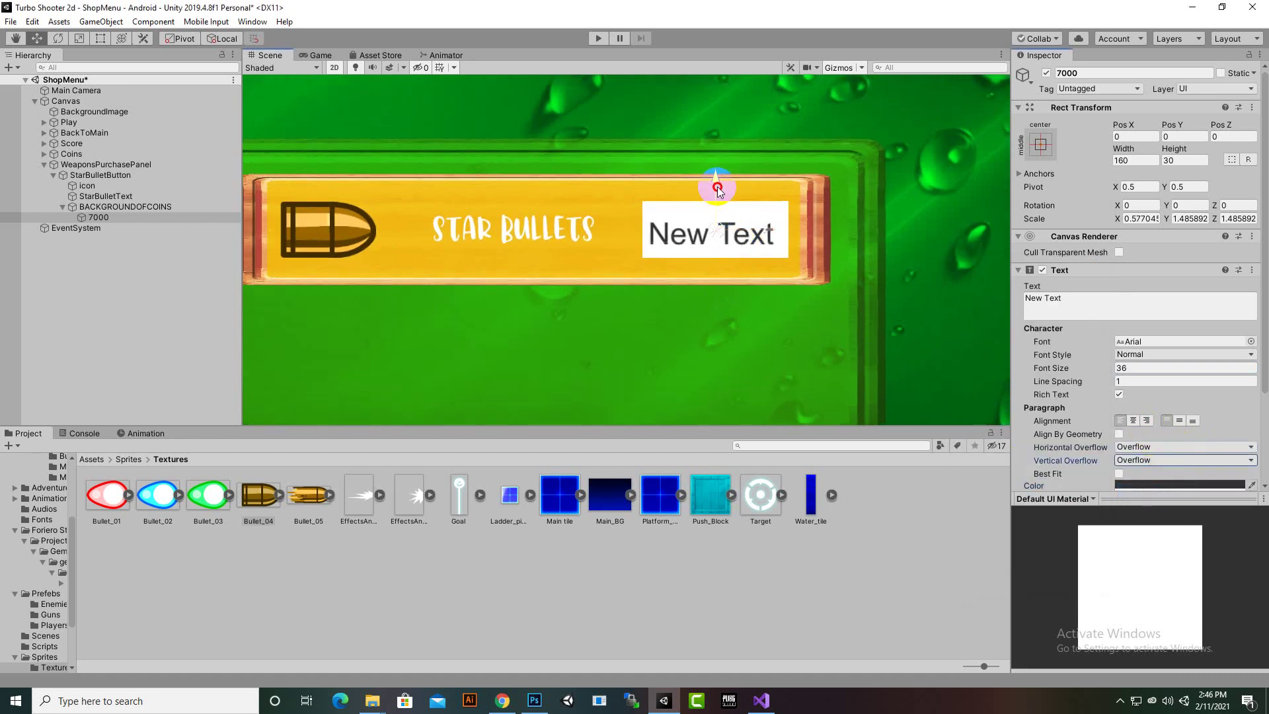
mouse_move(714, 184)
left_mouse_down()
mouse_move(719, 176)
mouse_move(719, 187)
left_mouse_up()
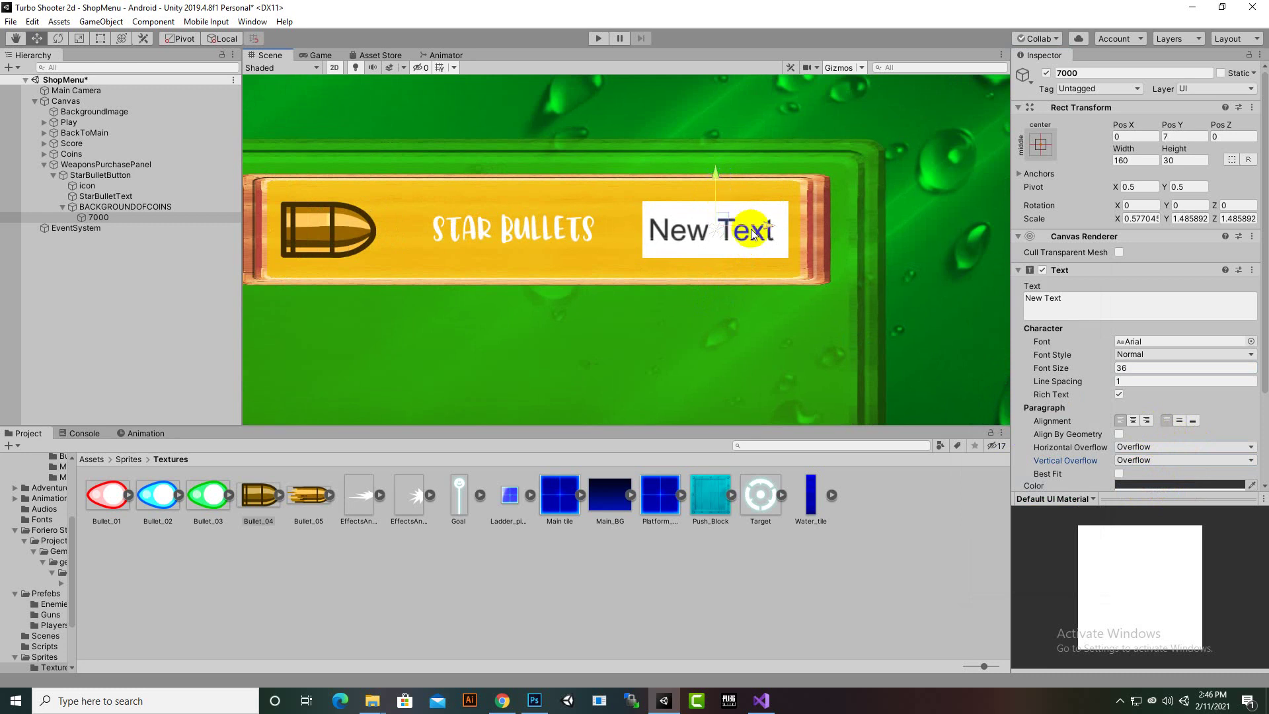
- Change the 7000 text object's content to 7000 and its color to white (FFFFFF)
left_click(1066, 308)
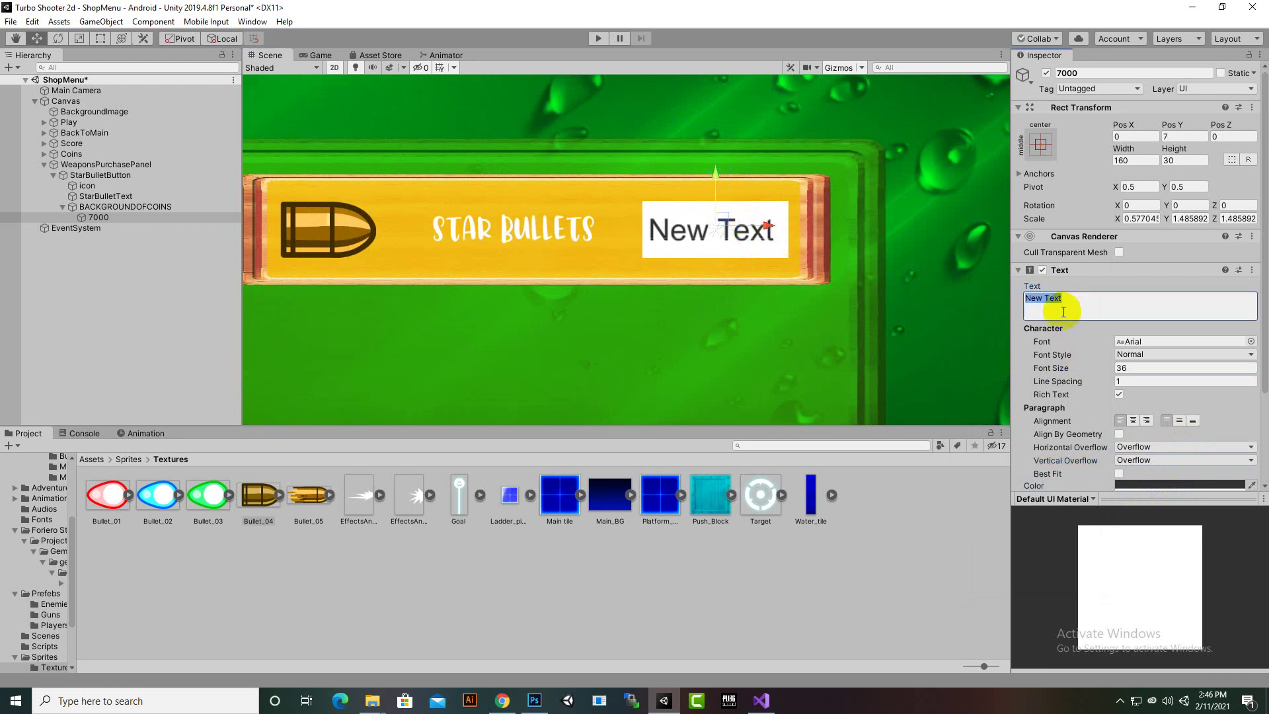
type("7000")
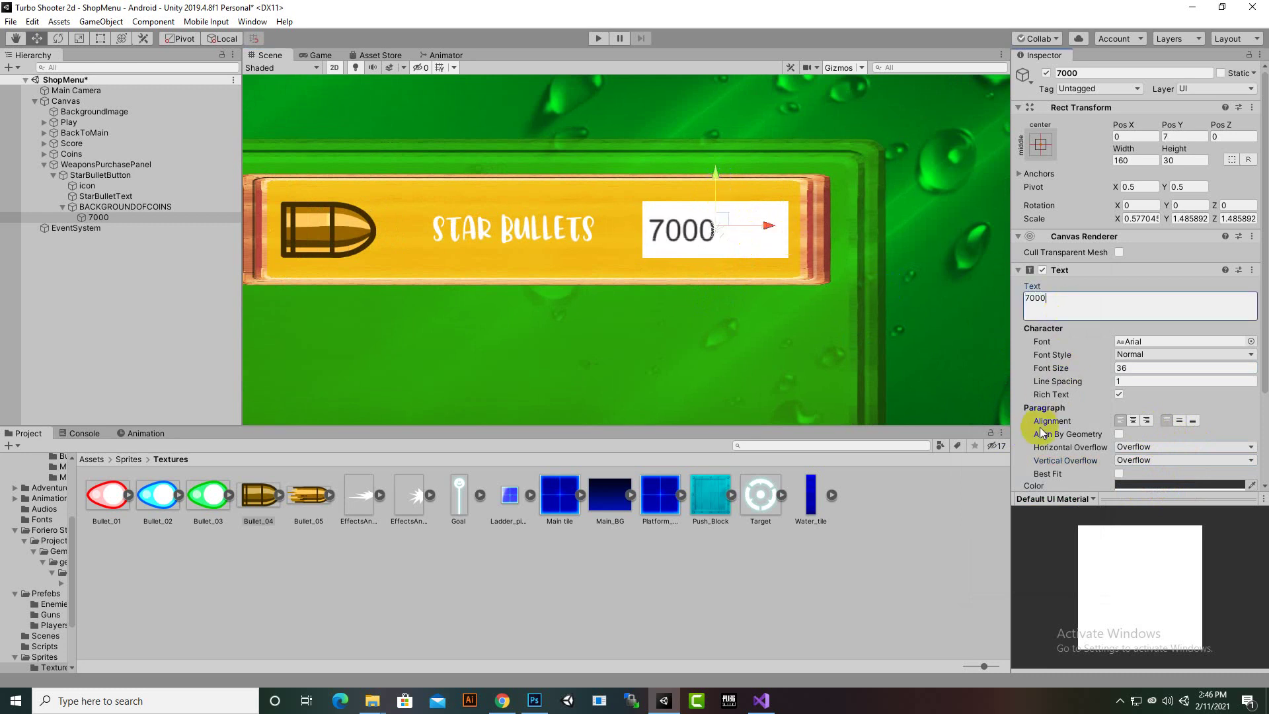
left_click(1163, 484)
left_click_drag(1048, 411, 996, 345)
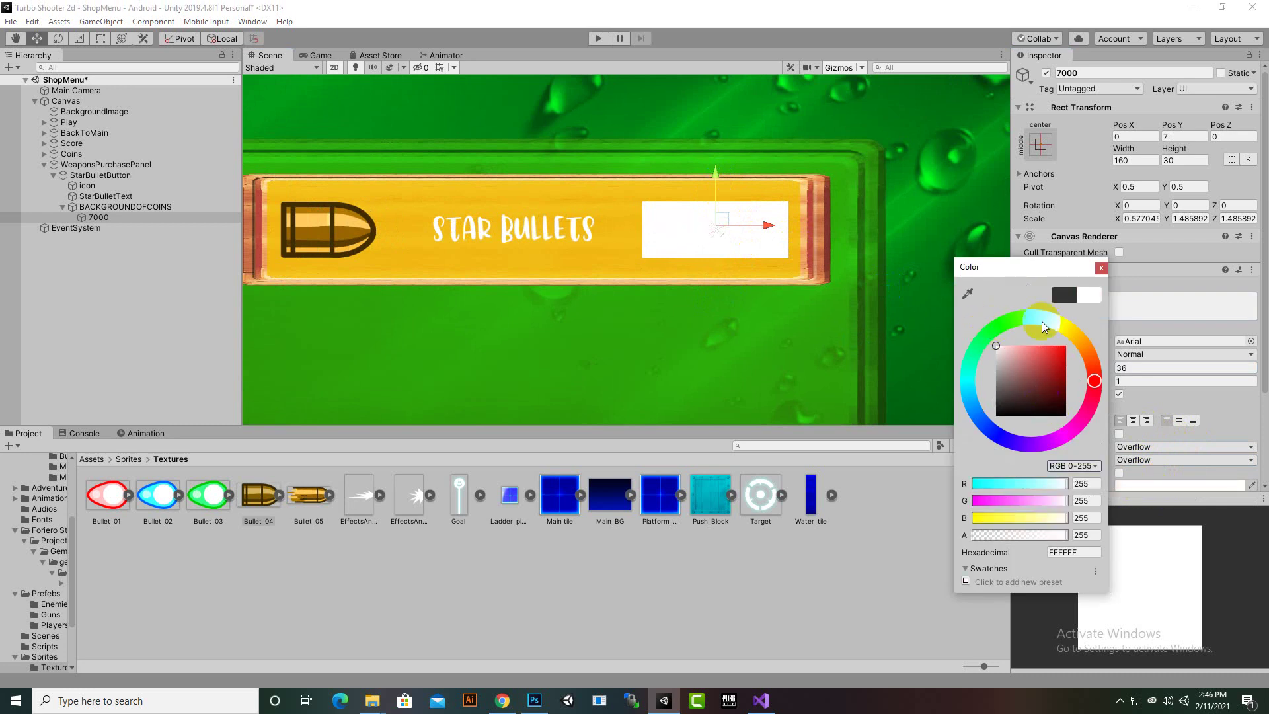
left_click(1102, 267)
- Set the BACKGROUNDOFCOINS image color to black (000000) with an alpha of 150
left_click(80, 208)
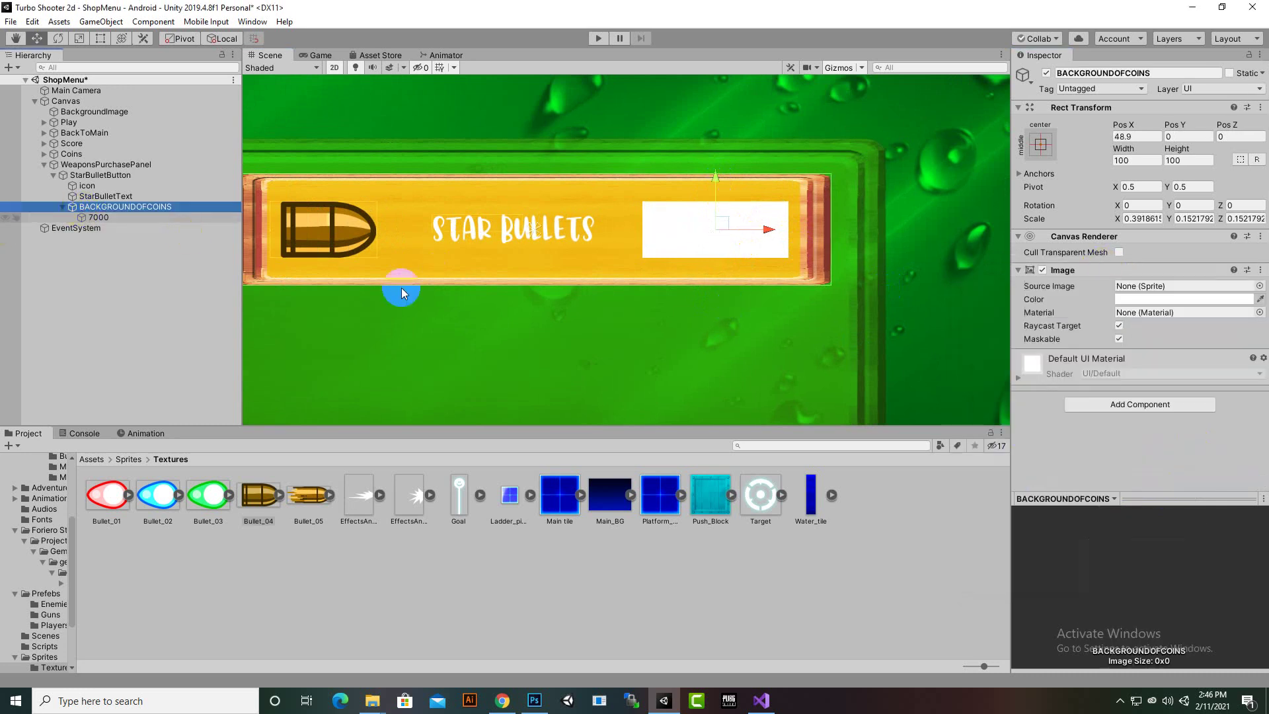
left_click(1163, 299)
left_click_drag(1005, 370, 971, 425)
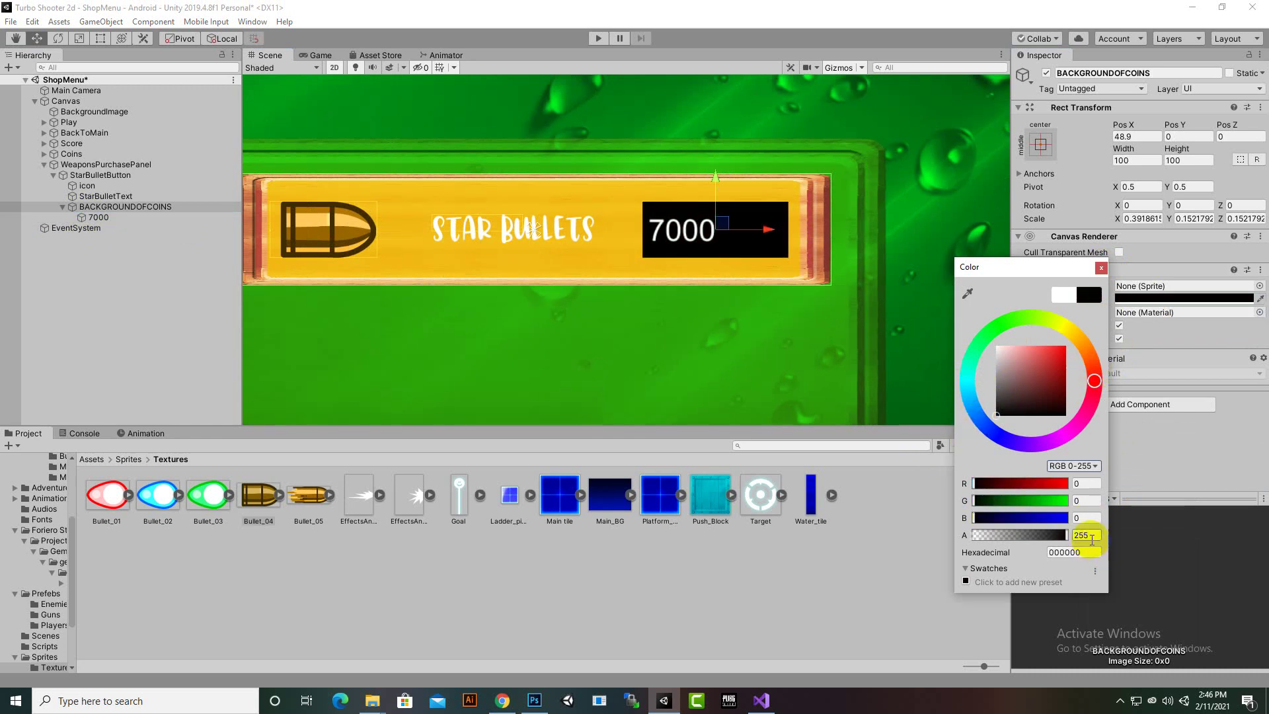
type("150")
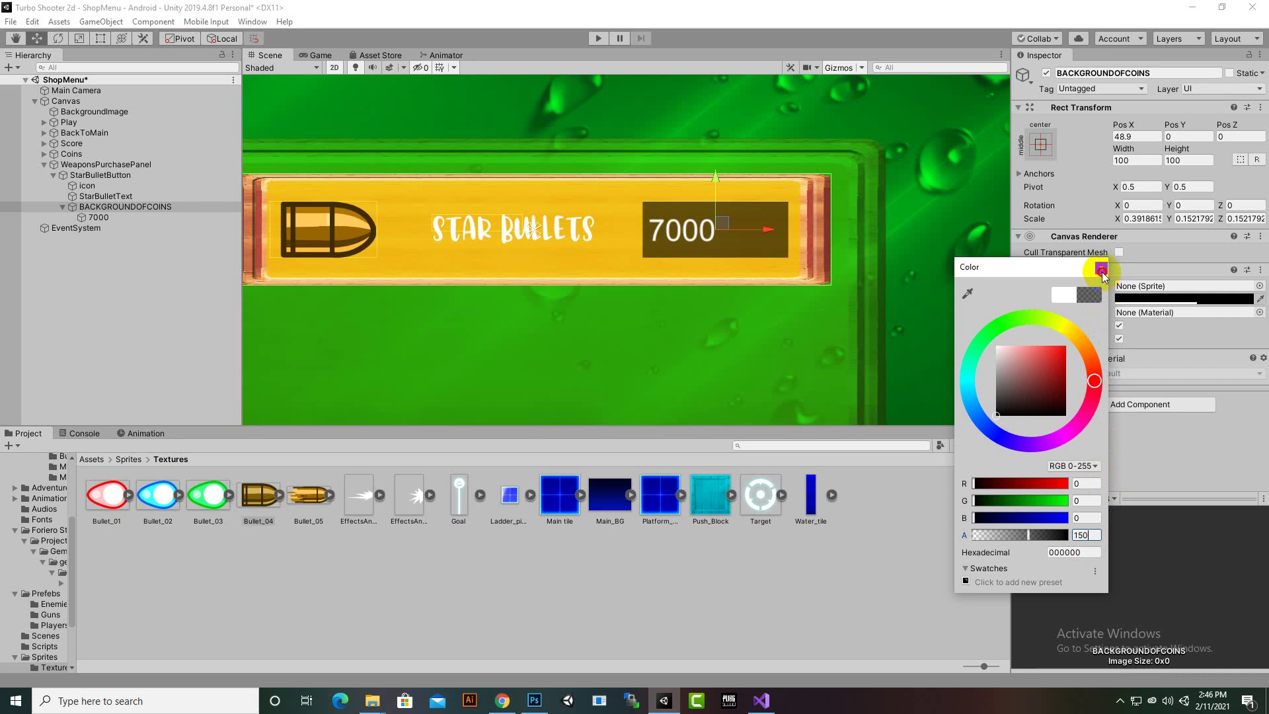
left_click(1101, 269)
- Shift BACKGROUNDOFCOINS slightly right to Pos X 49.3 and the 7000 text right within it to Pos X 43.2
mouse_move(761, 228)
left_mouse_down()
mouse_move(792, 235)
mouse_move(756, 230)
mouse_move(770, 232)
left_mouse_up()
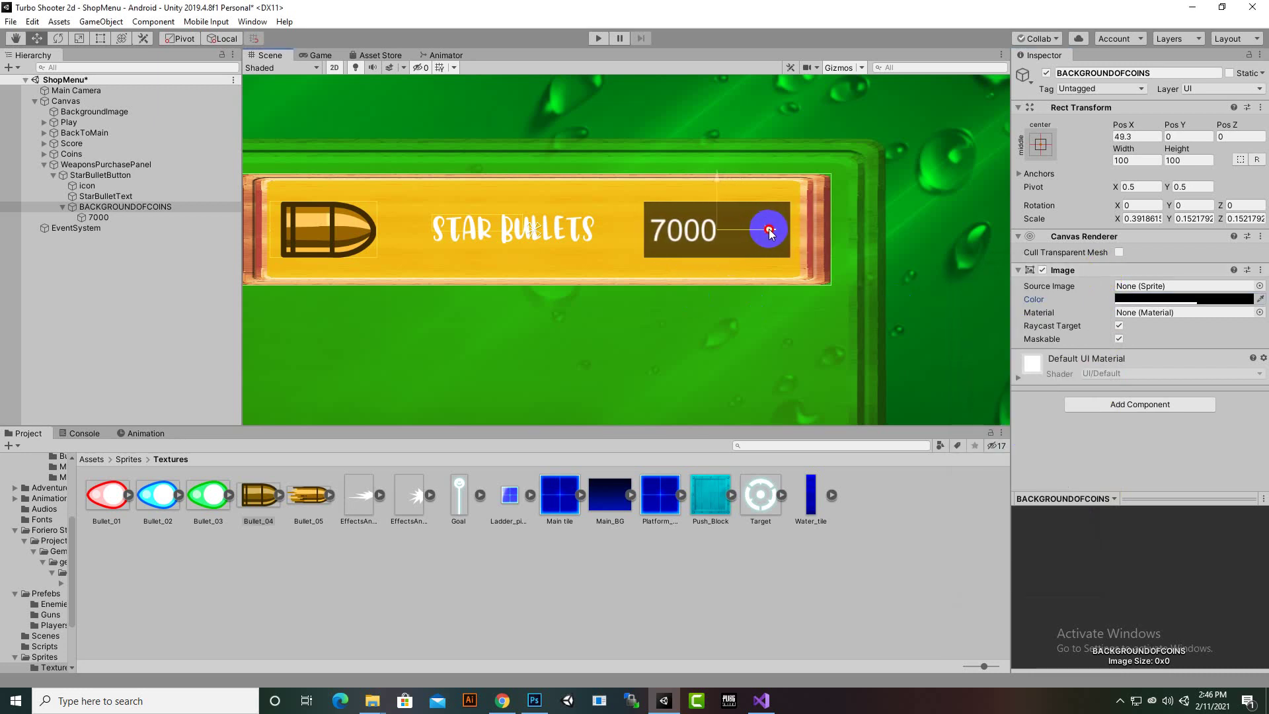
left_click(30, 217)
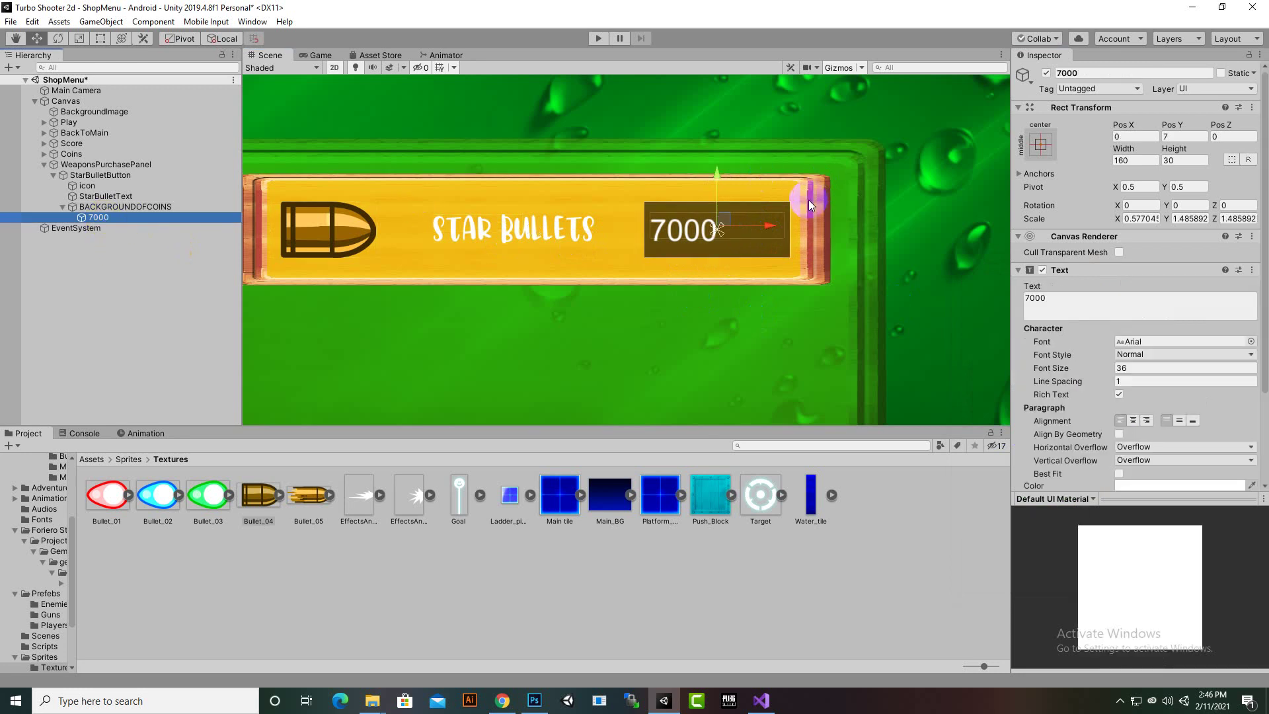
left_click_drag(775, 228, 835, 246)
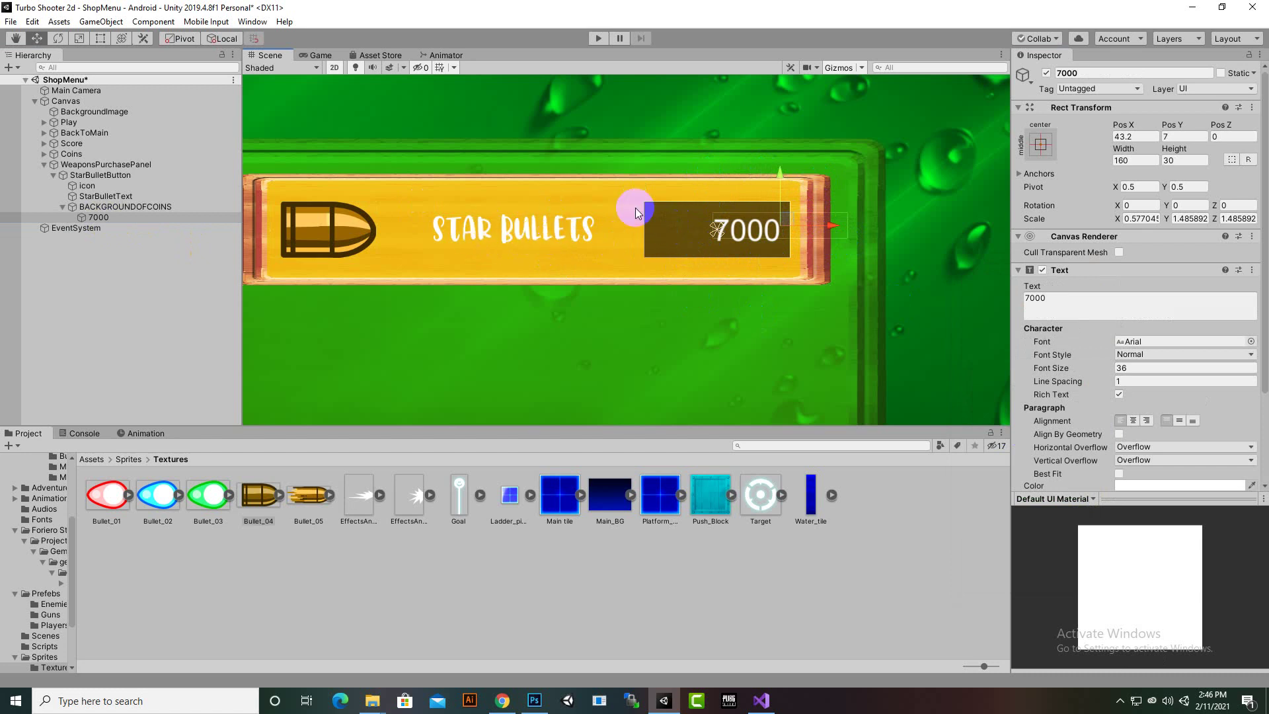
- Try the KGALittleSpark font on the 7000 text
left_click(98, 218)
left_click(1251, 341)
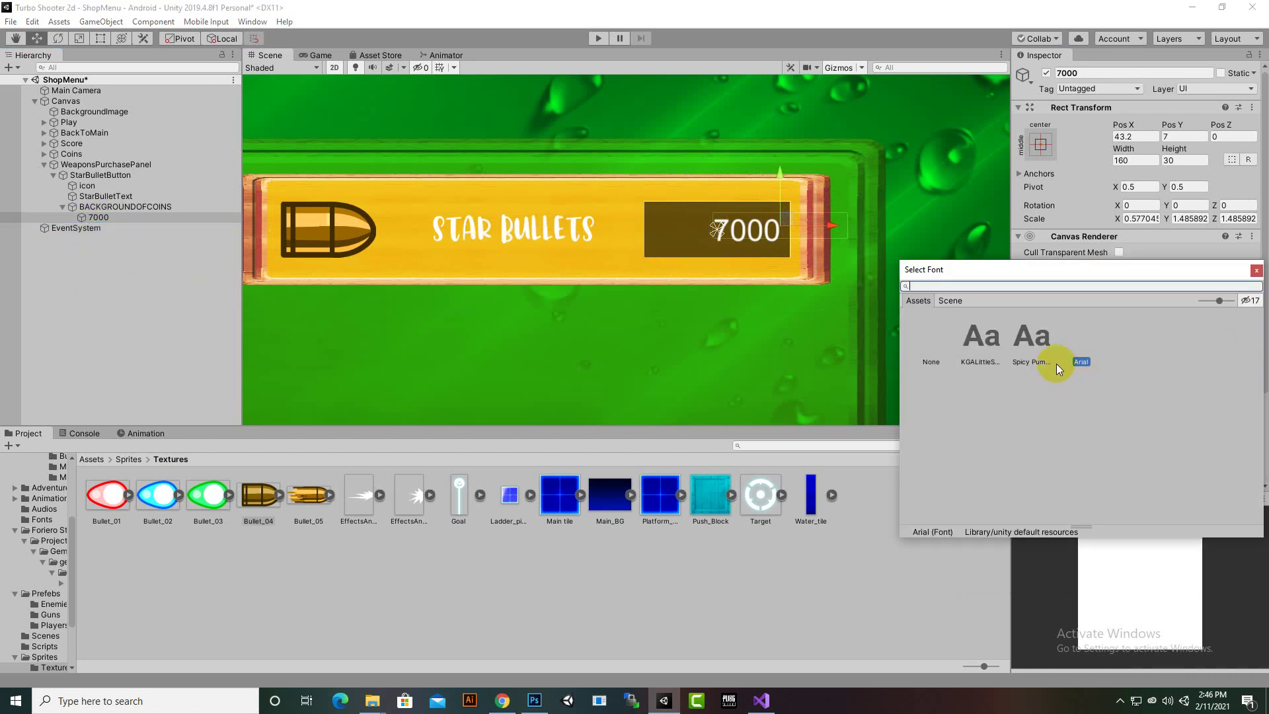
double_click(982, 341)
scroll(774, 249, "up", 3)
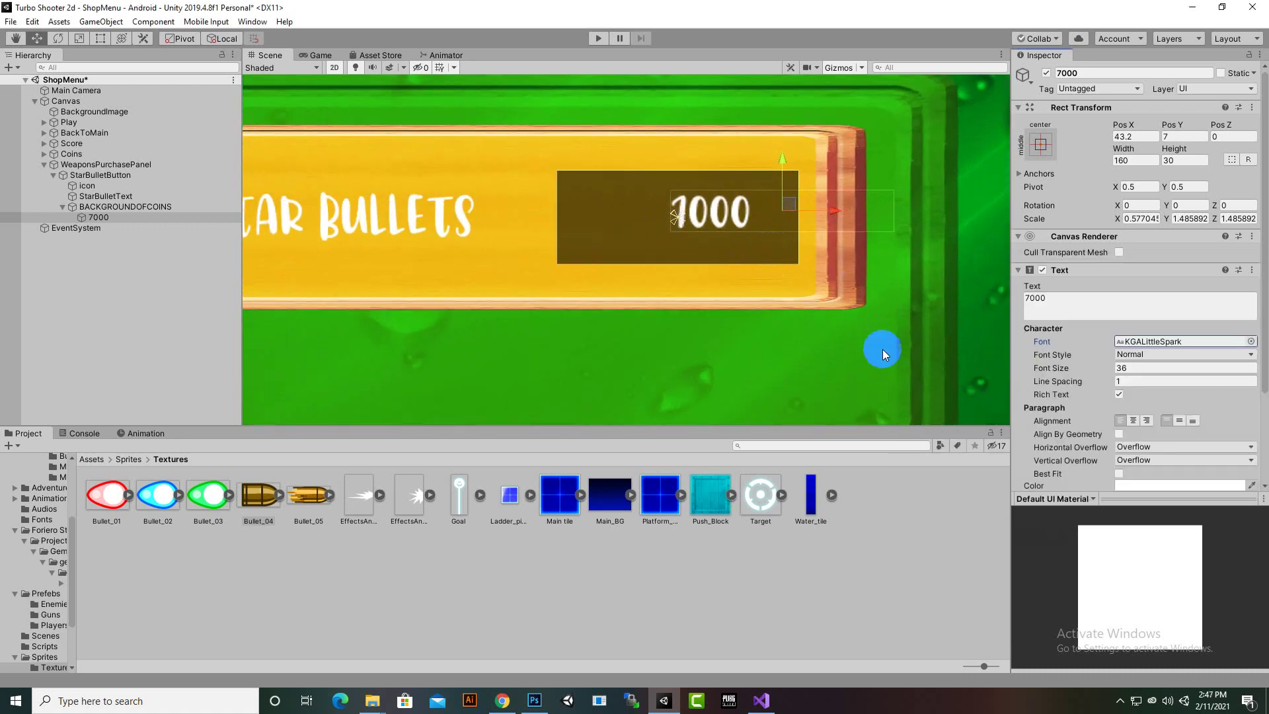
- Set the 7000 text's font to Spicy Pumpkin and nudge it to Pos X 47, Pos Y 15.5
left_click(1051, 299)
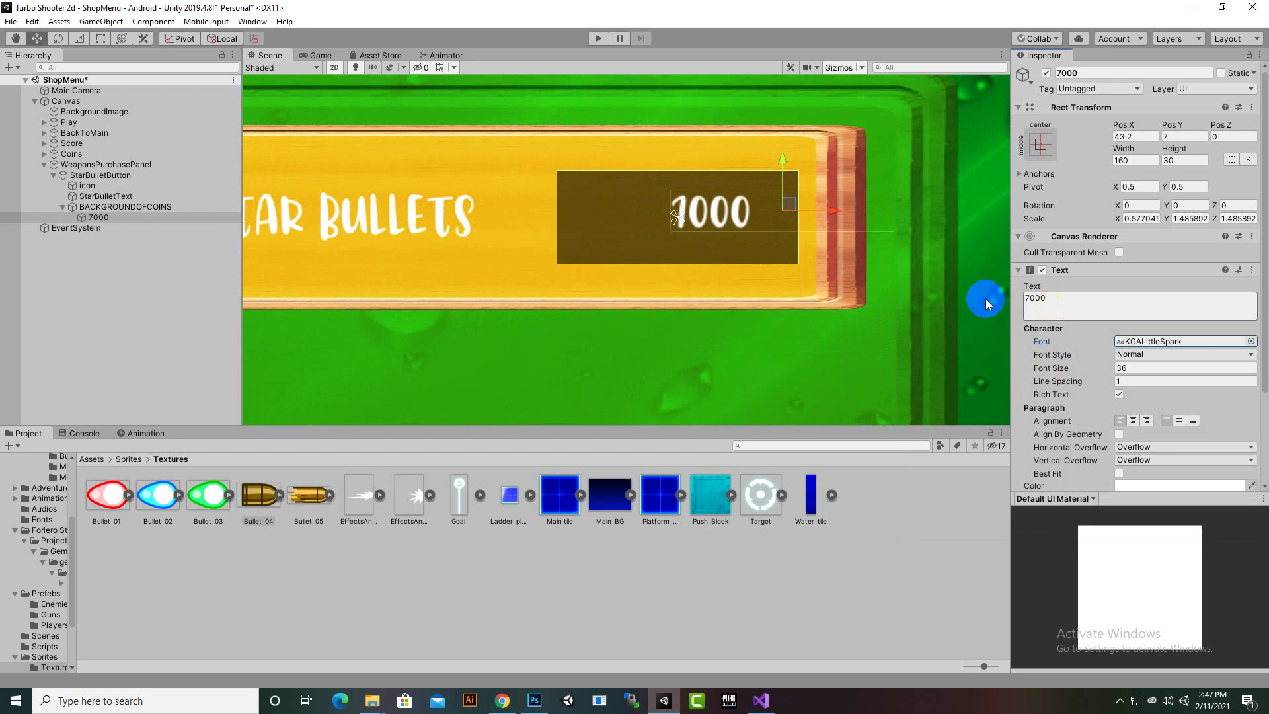
left_click(1251, 341)
double_click(1025, 341)
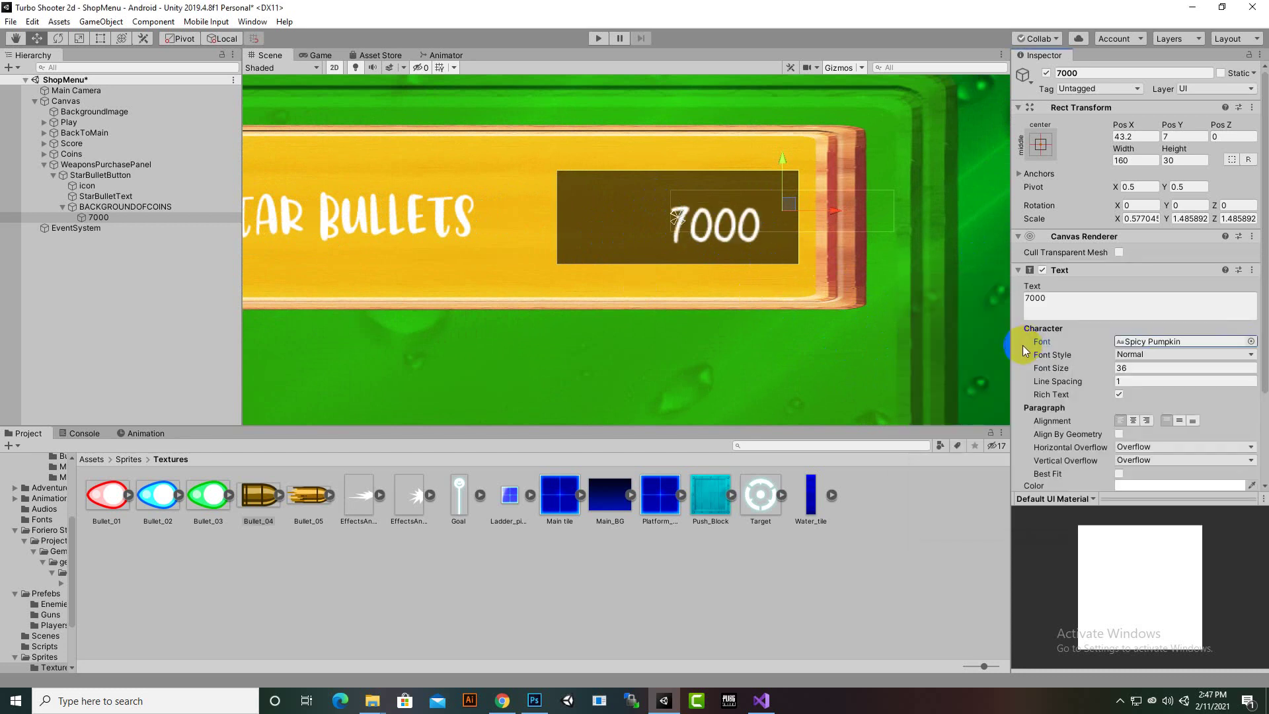
left_click_drag(779, 164, 782, 153)
left_click_drag(839, 207, 848, 209)
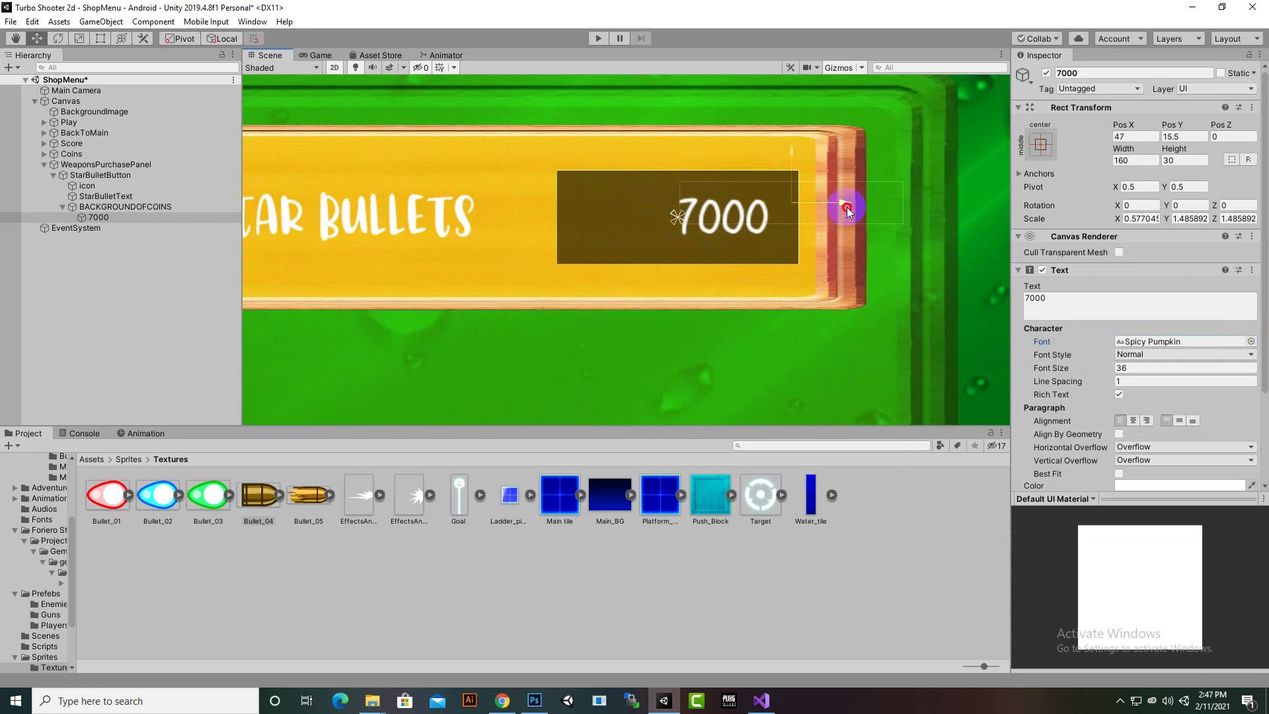
- Create a new UI Image as a child of WeaponsPurchasePanel
scroll(737, 316, "down", 2)
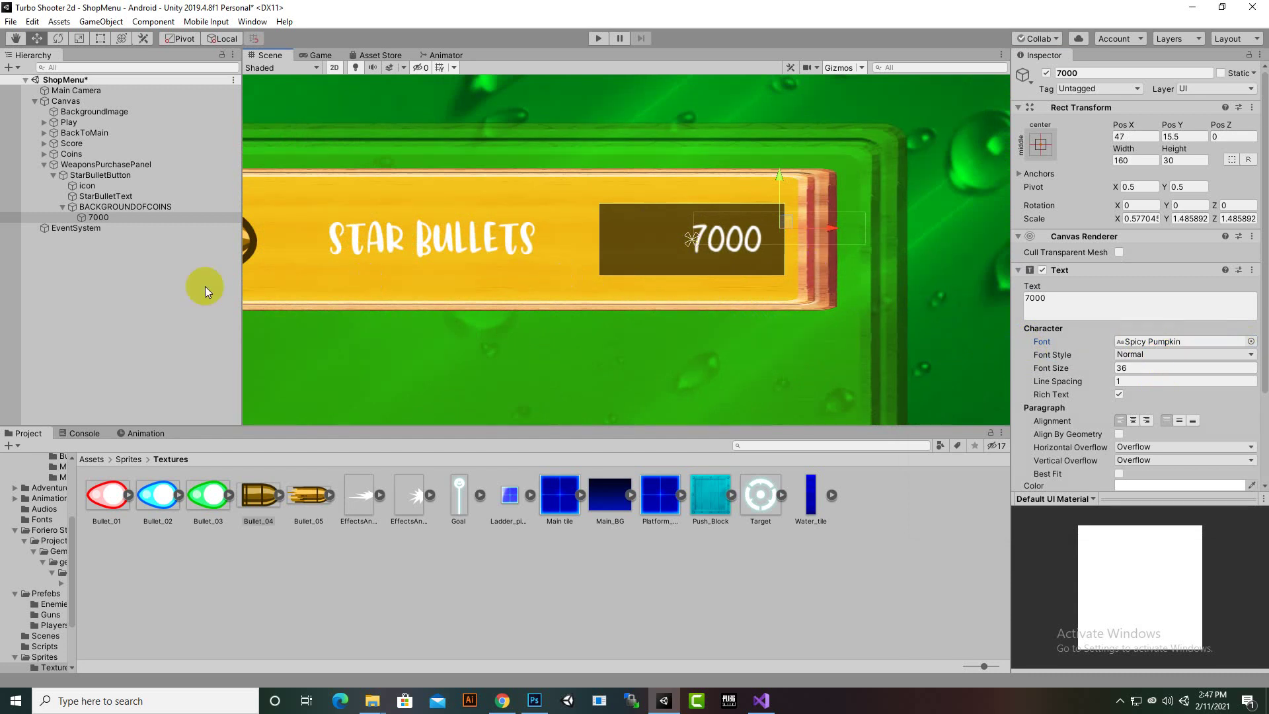
right_click(81, 175)
right_click(70, 169)
right_click(73, 167)
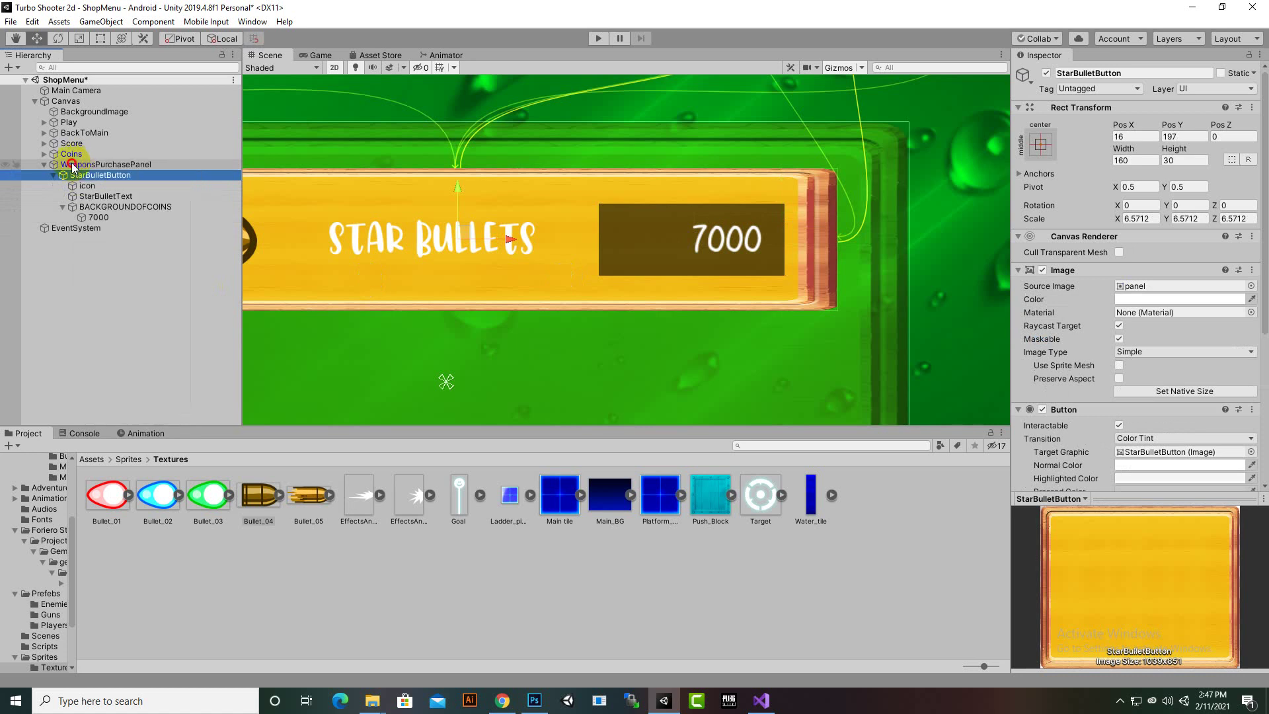
left_click(72, 165)
right_click(73, 165)
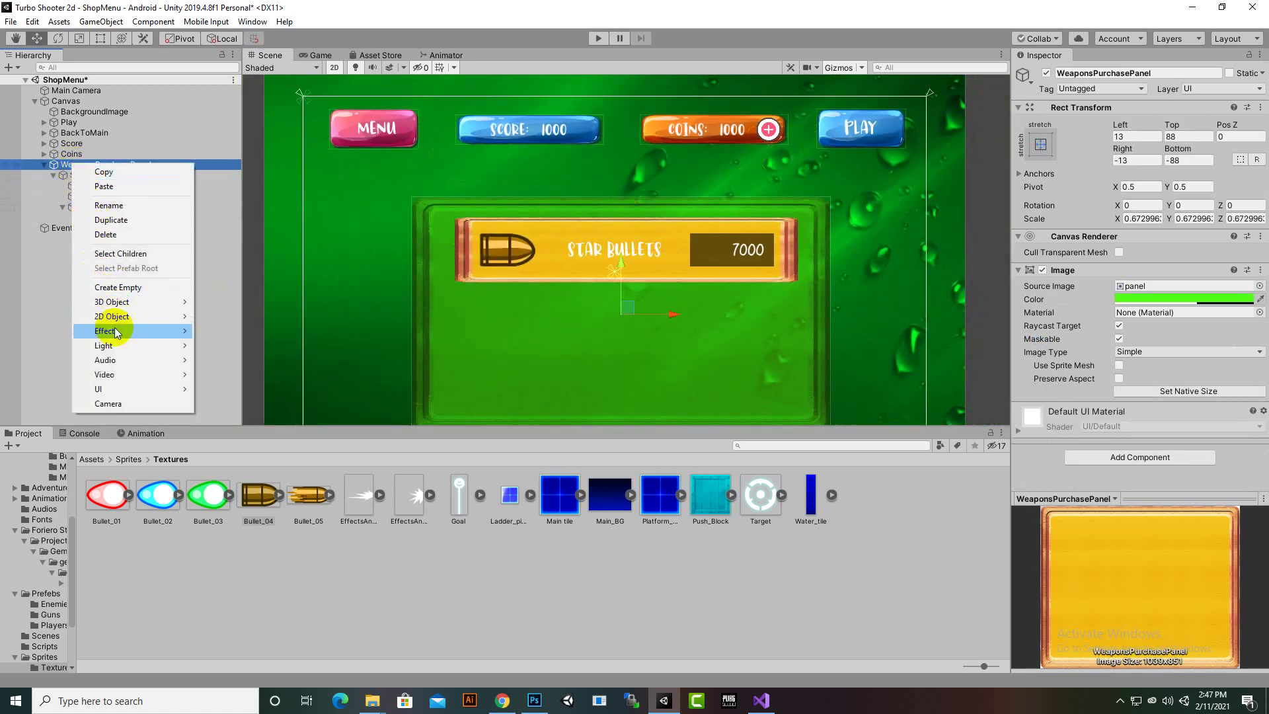
mouse_move(129, 388)
left_click(261, 421)
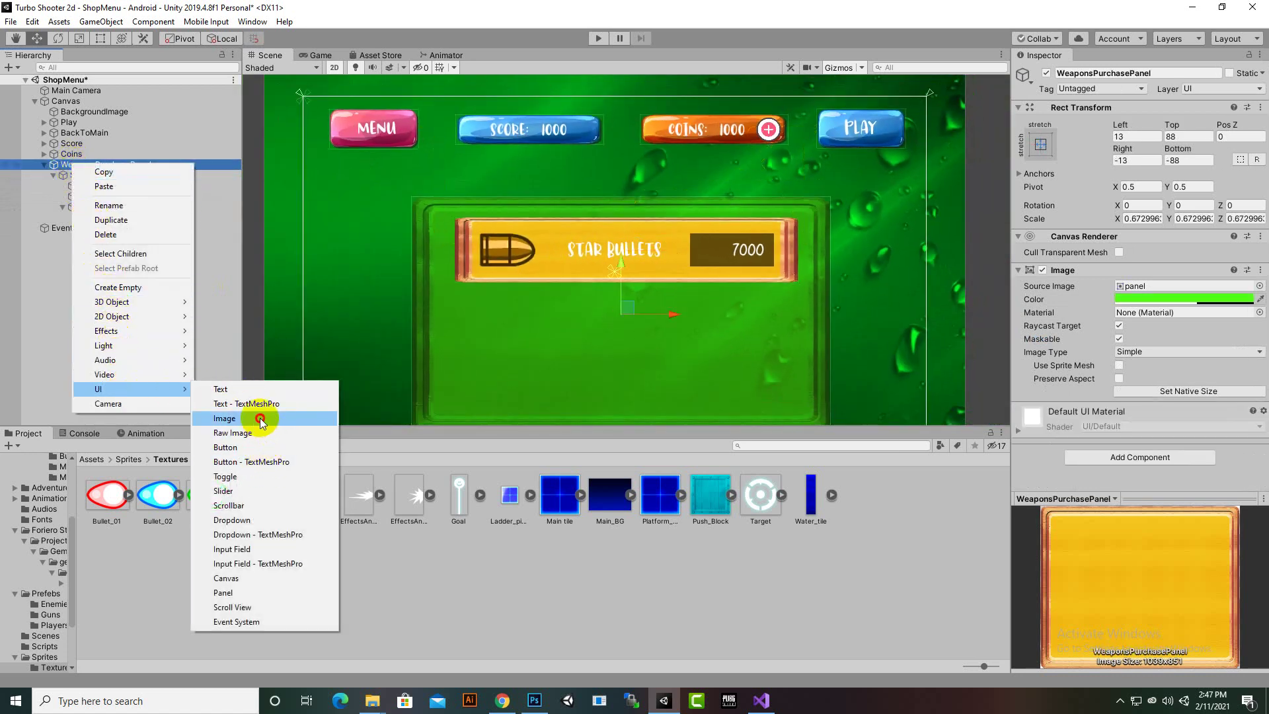
- Open the coin_variant_1 sprite folder in Foriero Store > Projects > Gems > gems_vol_1 > sprites > gems@4x
left_click(126, 459)
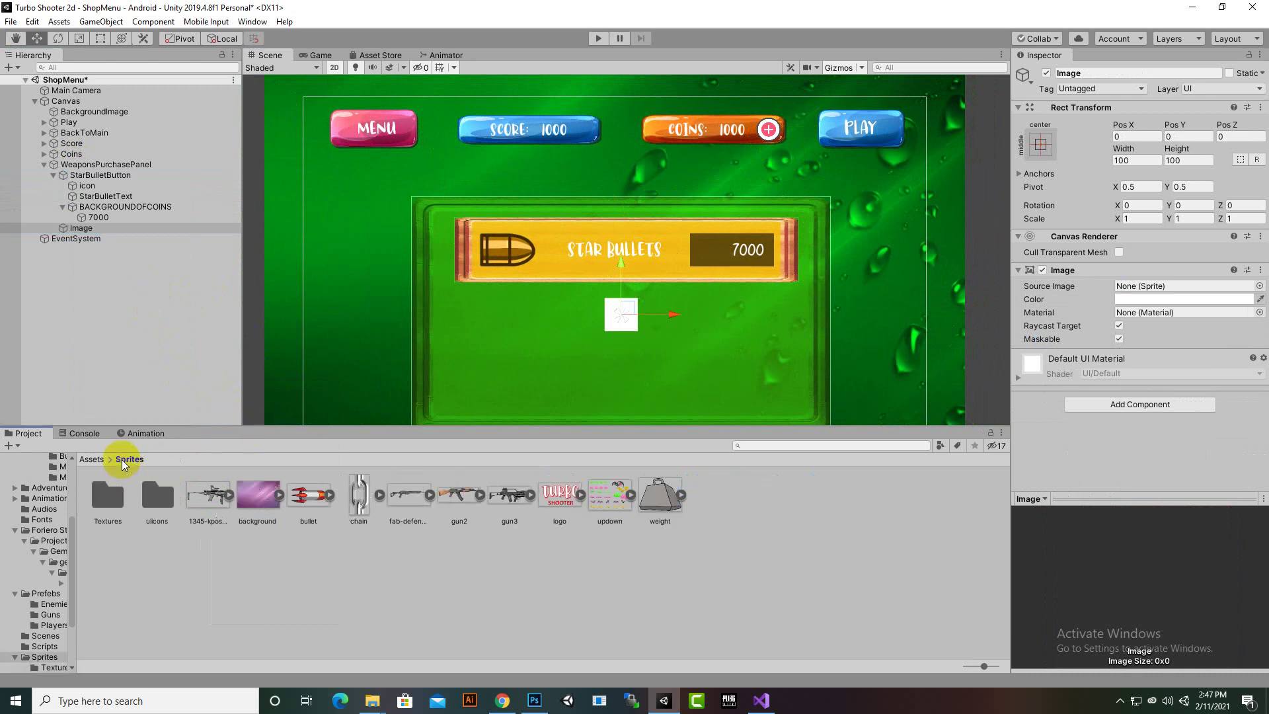
left_click(91, 461)
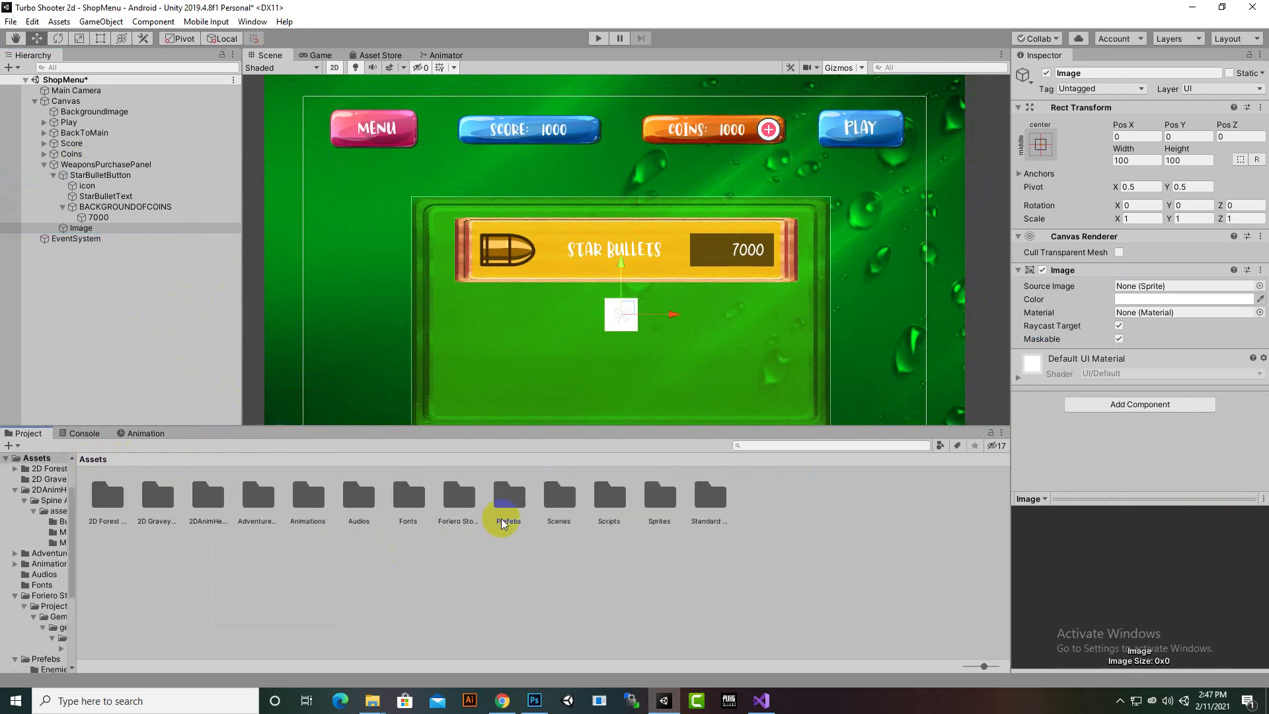
left_click(468, 502)
double_click(467, 502)
double_click(123, 502)
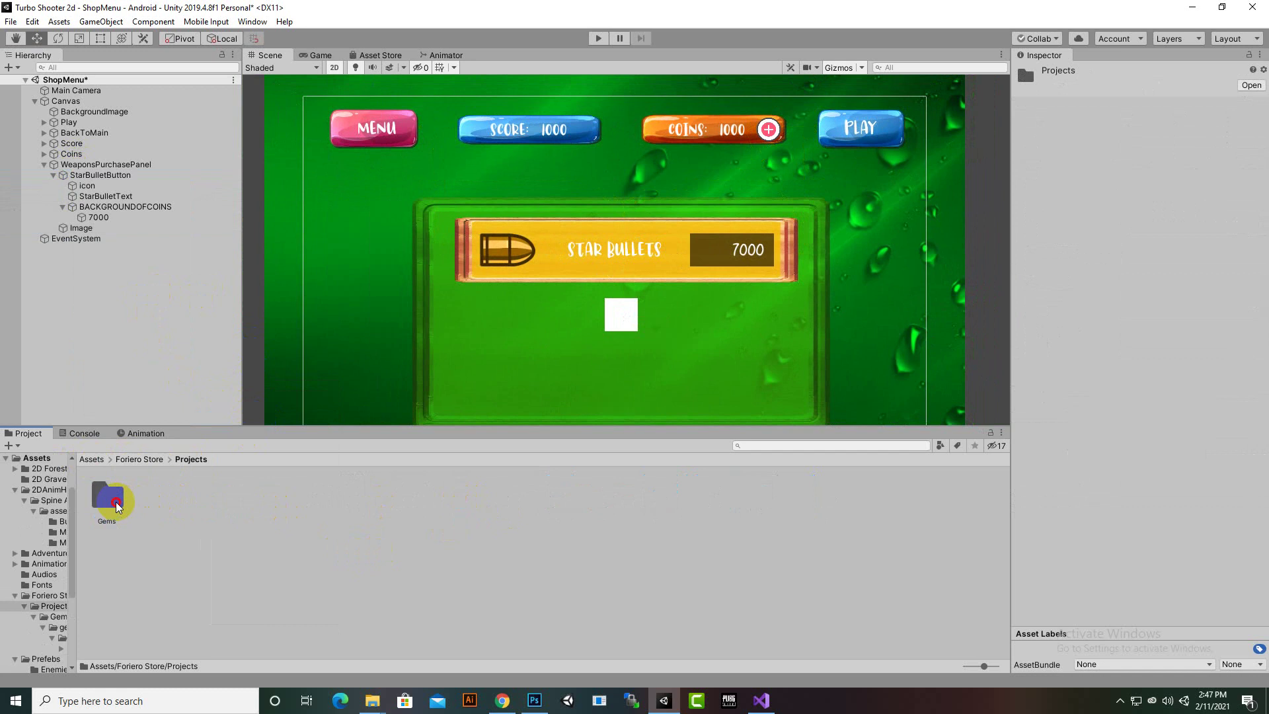
double_click(103, 510)
double_click(100, 510)
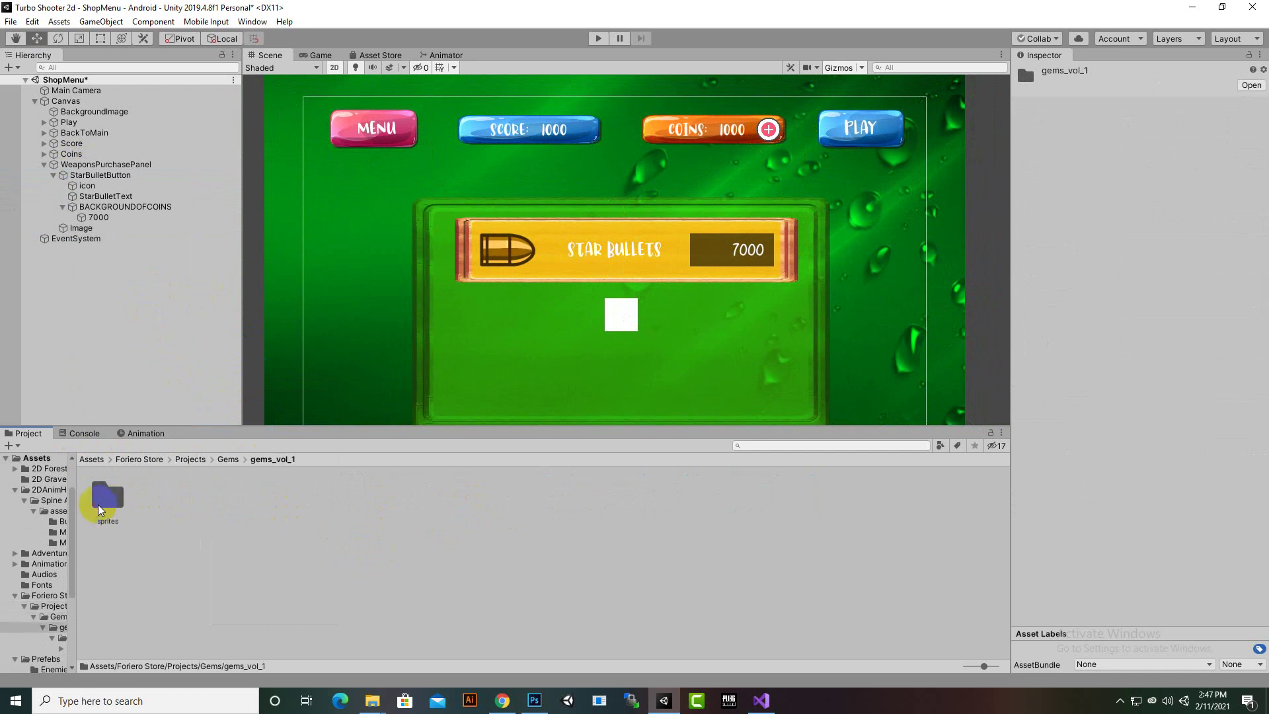
double_click(100, 510)
double_click(100, 510)
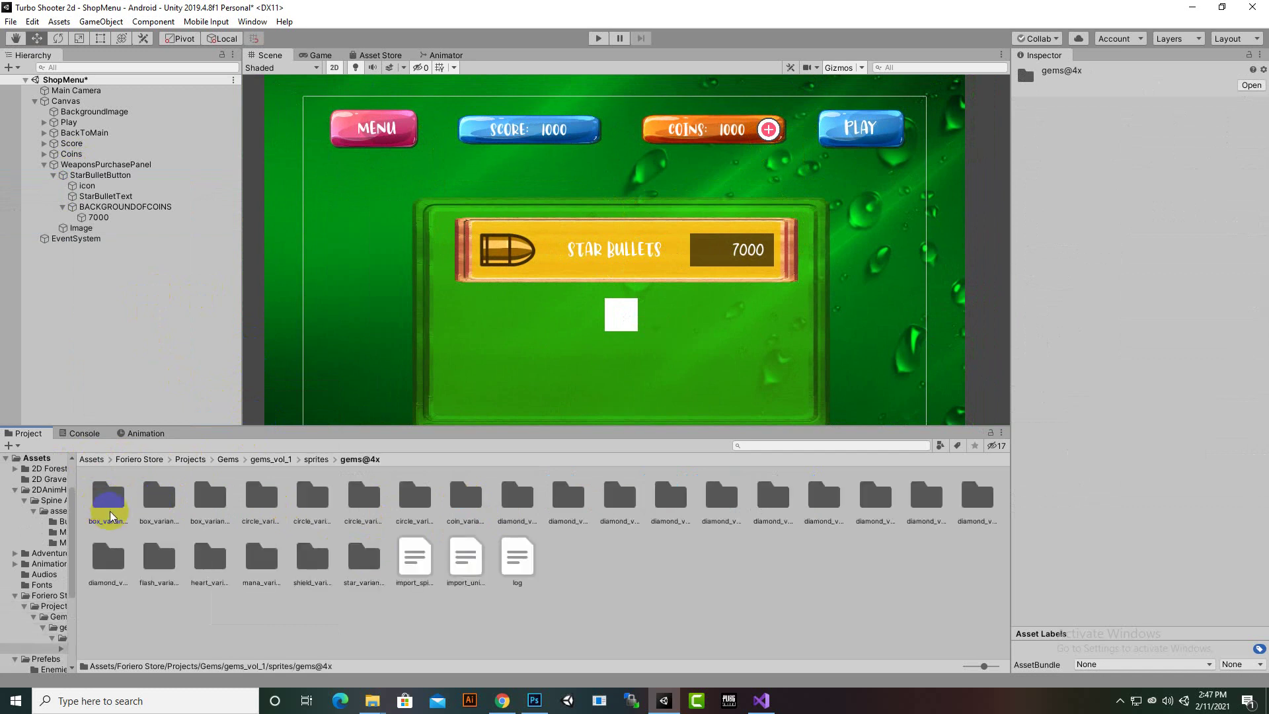
double_click(465, 496)
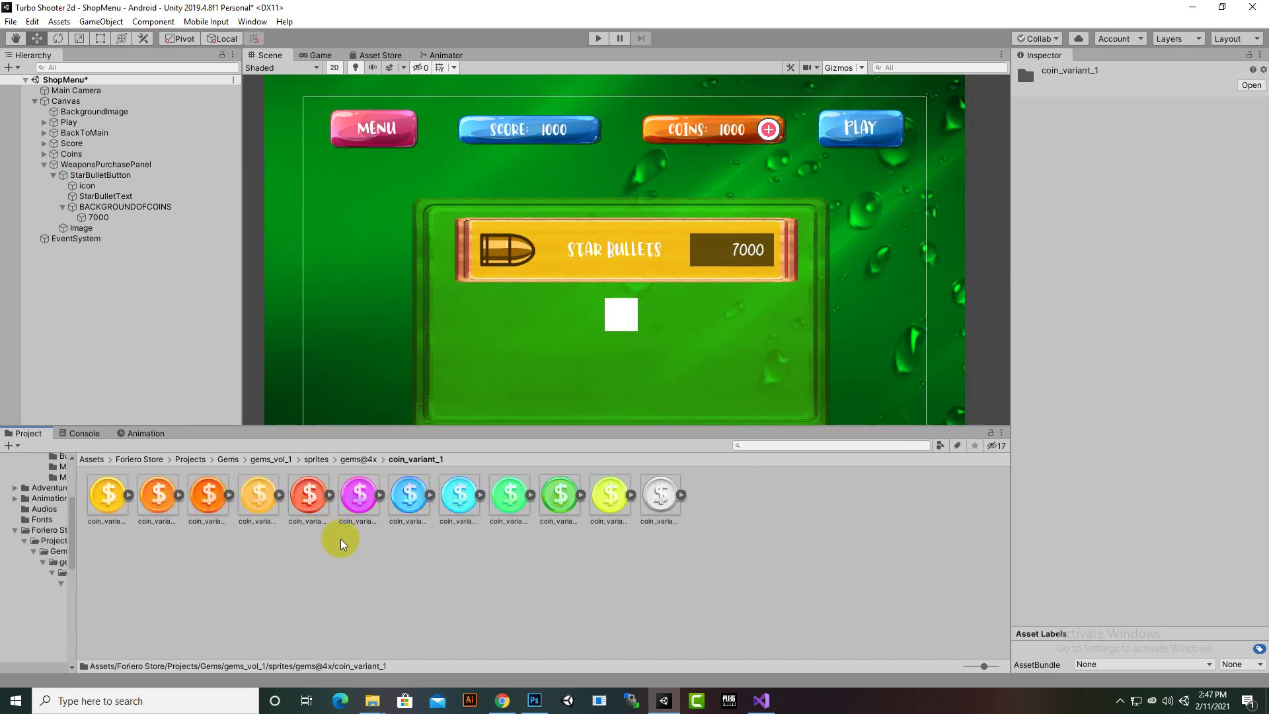
- Assign the orange coin_variant_1_2@4x sprite to the new Image and move it beside the 7000 price to Pos X 236, Pos Y 199
left_click(162, 517)
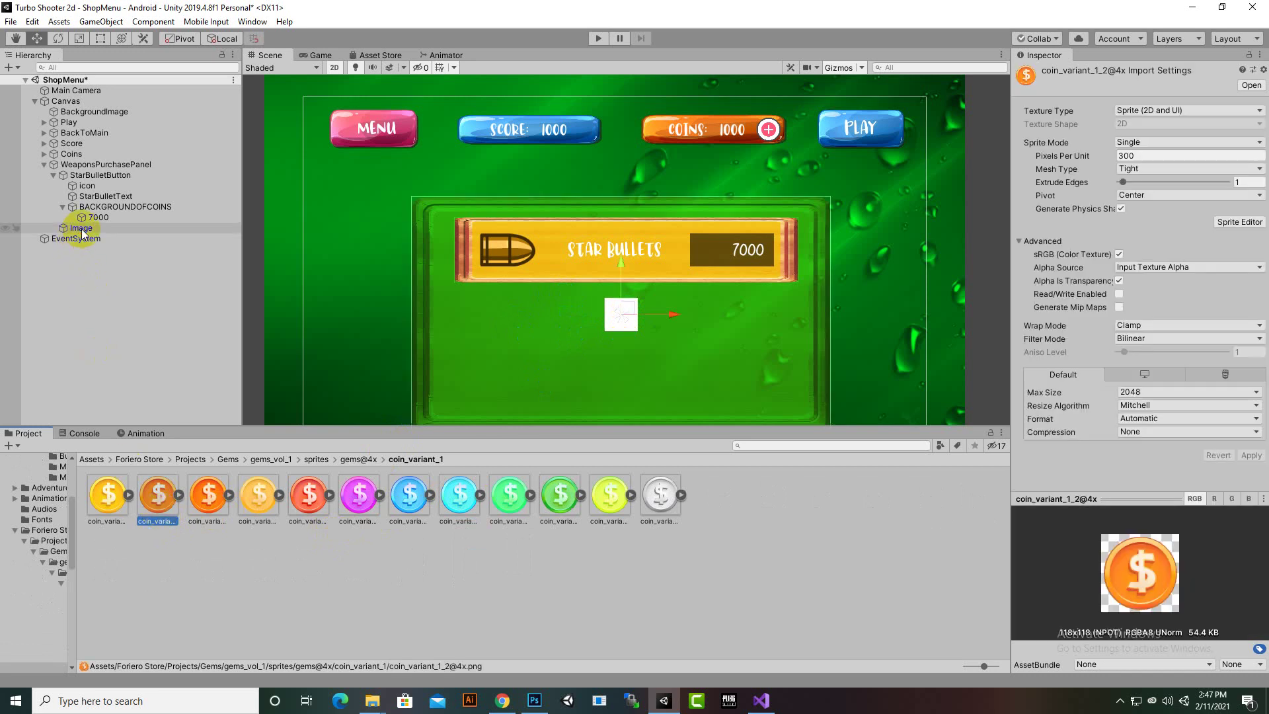
left_click(82, 228)
left_click_drag(153, 506, 1137, 285)
scroll(611, 301, "up", 2)
left_click_drag(623, 285, 630, 187)
left_click_drag(676, 236, 770, 272)
- Rename the coin Image COINICON and nest it under BACKGROUNDOFCOINS
left_click(66, 228)
right_click(66, 228)
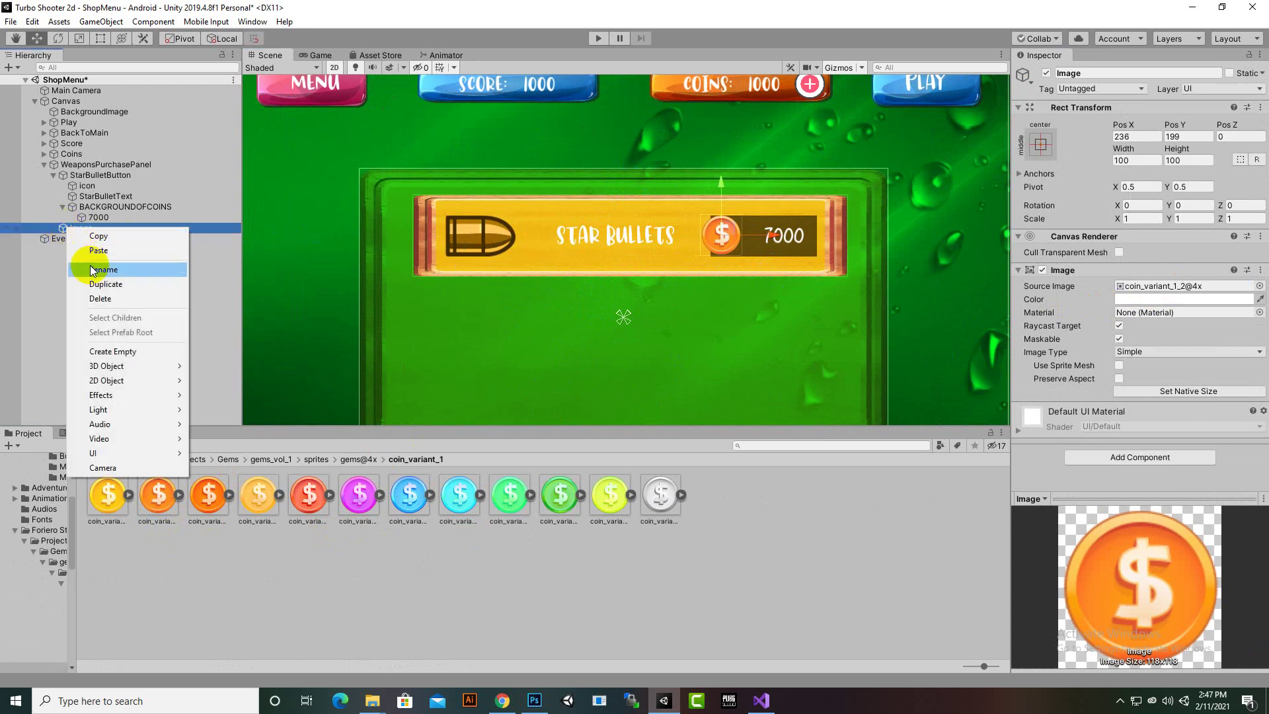
left_click(85, 279)
type("COINICON")
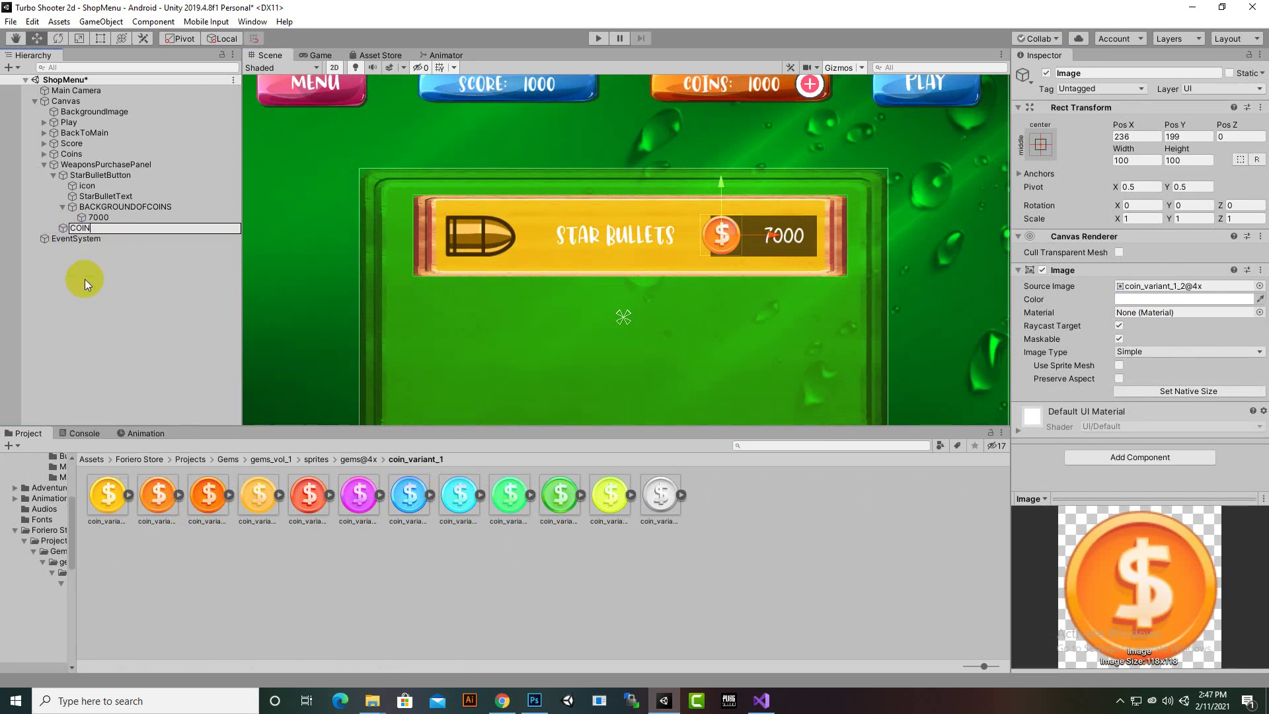
key("Return")
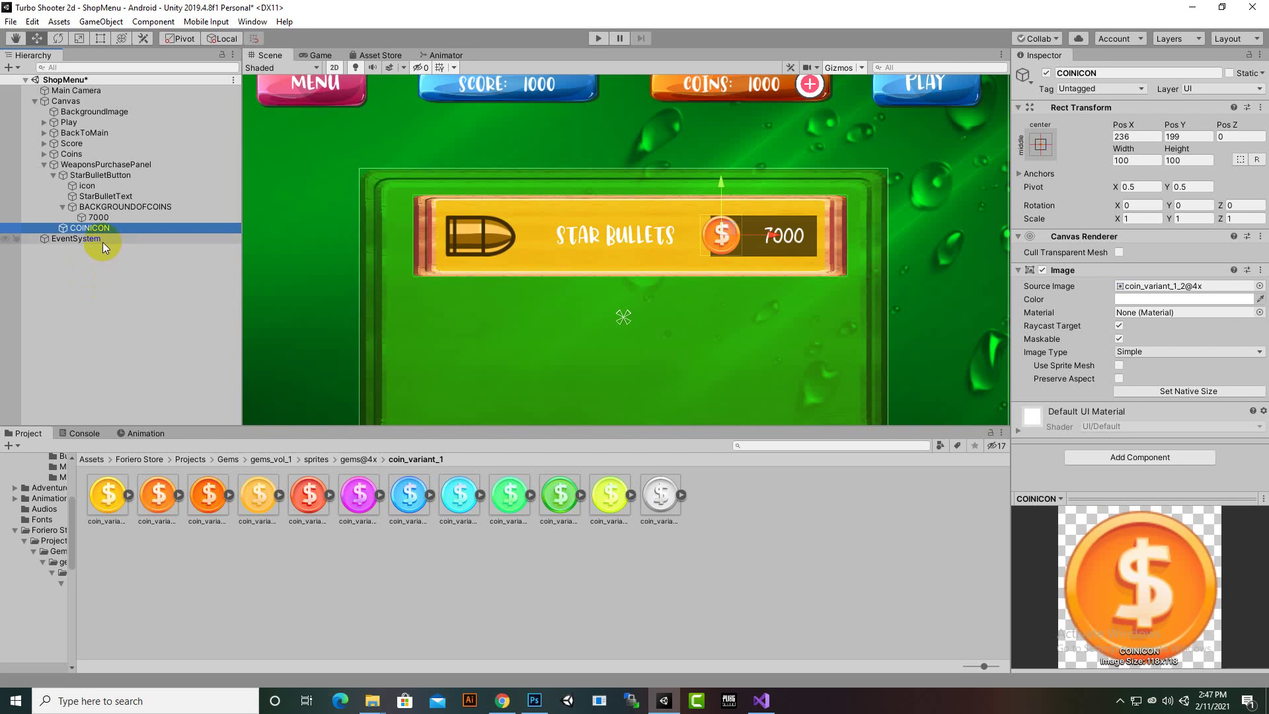
mouse_move(101, 229)
left_mouse_down()
mouse_move(135, 217)
mouse_move(110, 218)
left_mouse_up()
- Move COINICON inside the dark price background to Pos X -26.7 and scale it down to about 0.33 in X and 0.86 in Y
left_click_drag(668, 236, 733, 245)
left_click(79, 39)
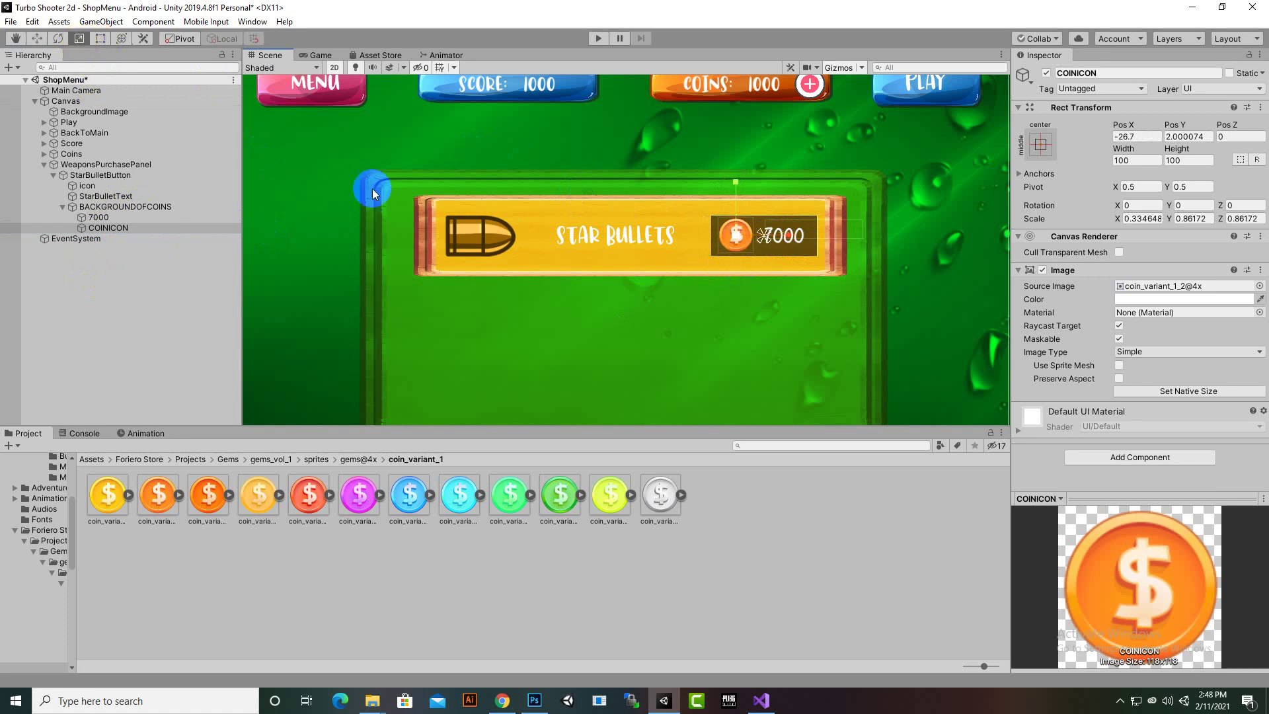
left_click(765, 501)
- Collapse StarBulletButton in the hierarchy and duplicate it within WeaponsPurchasePanel
scroll(822, 363, "down", 3)
middle_click_drag(822, 363, 715, 349)
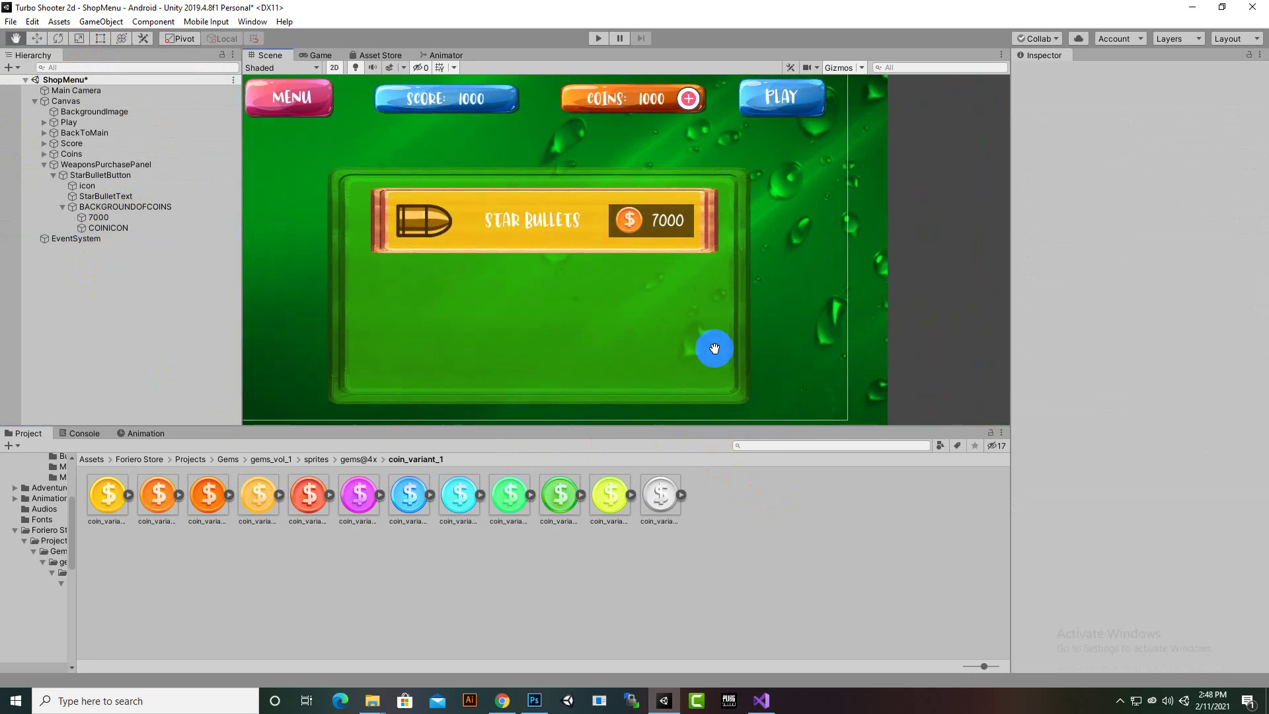
scroll(708, 314, "up", 1)
scroll(667, 268, "up", 3)
scroll(795, 291, "down", 2)
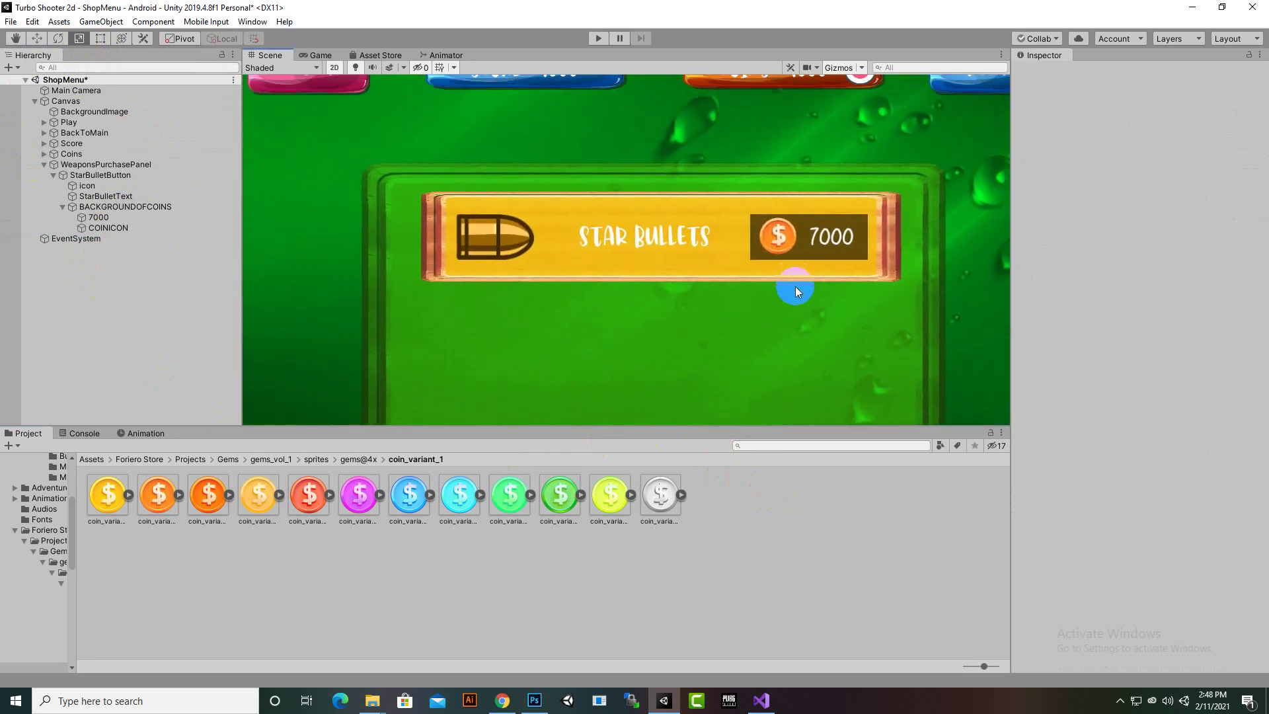
scroll(795, 287, "down", 2)
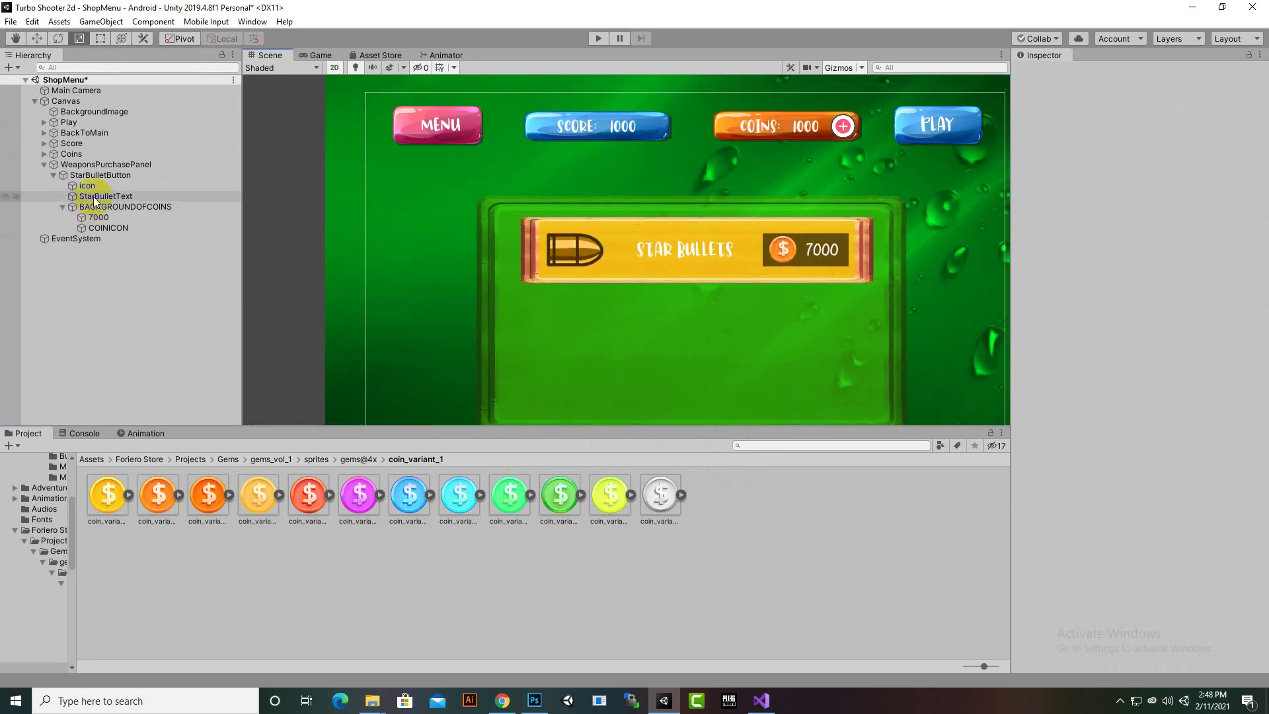
left_click(99, 175)
scroll(703, 265, "down", 1)
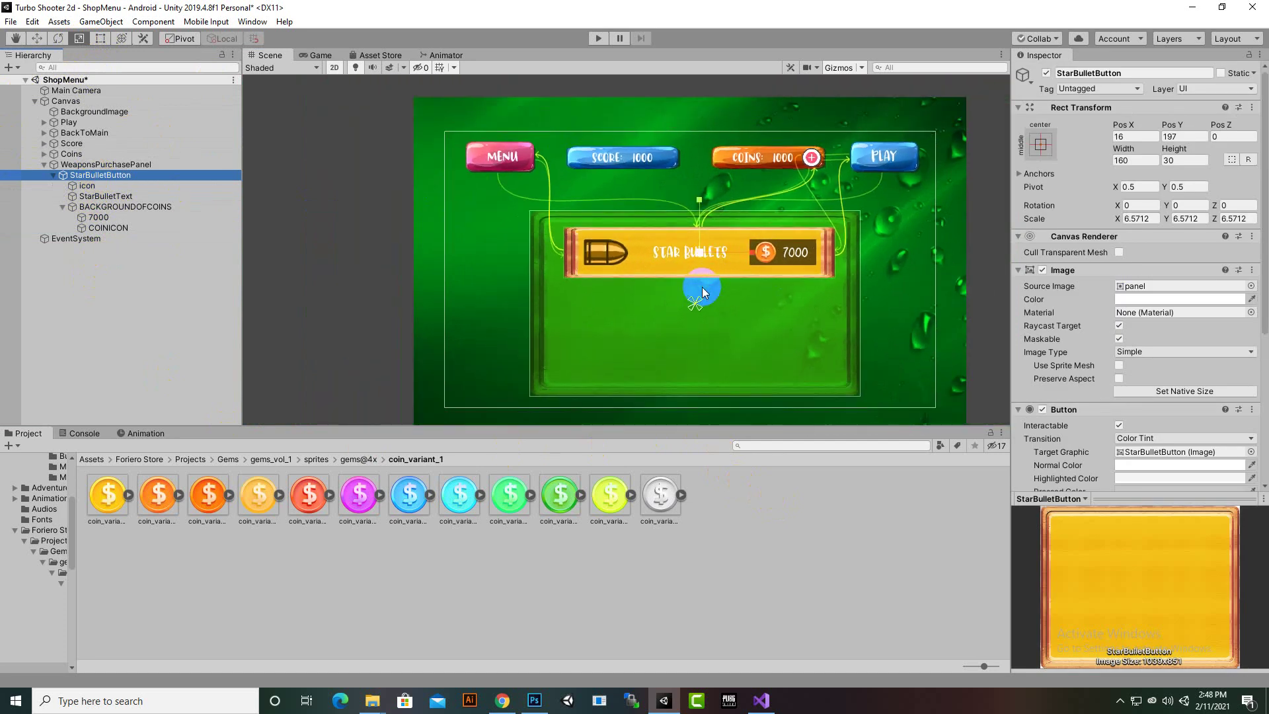
left_click(53, 174)
scroll(530, 359, "up", 1)
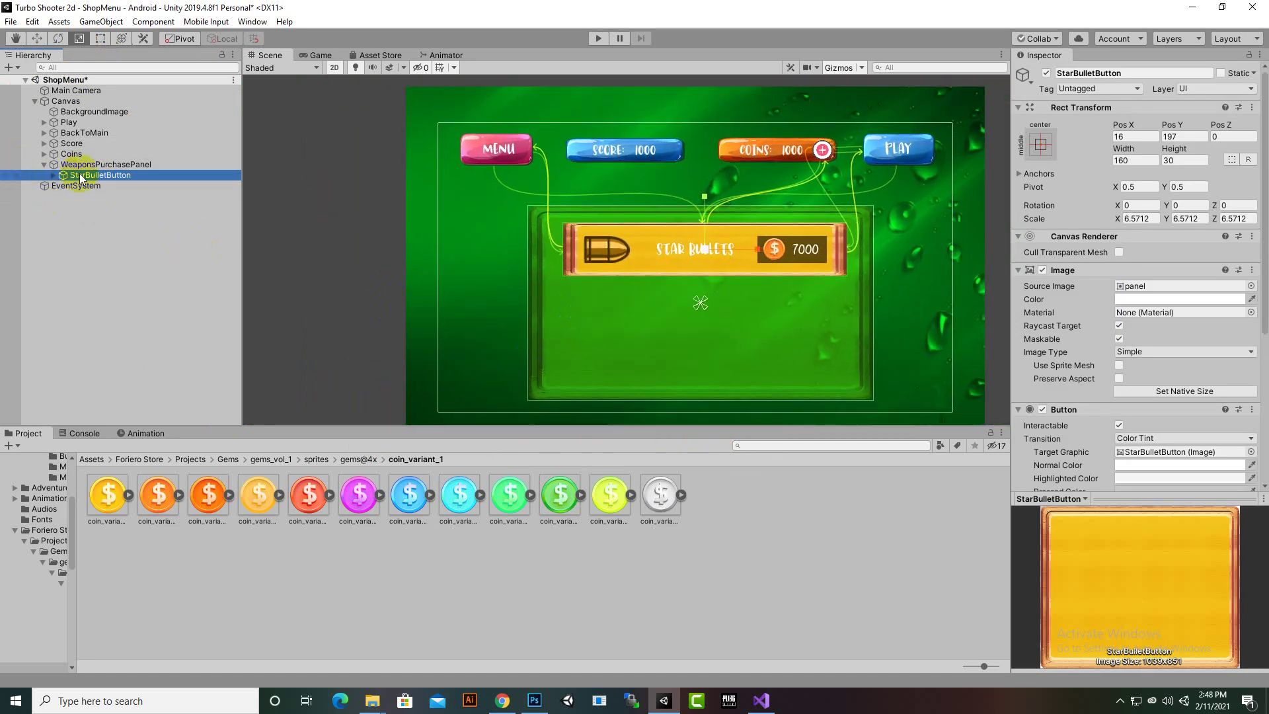
key("ctrl+d")
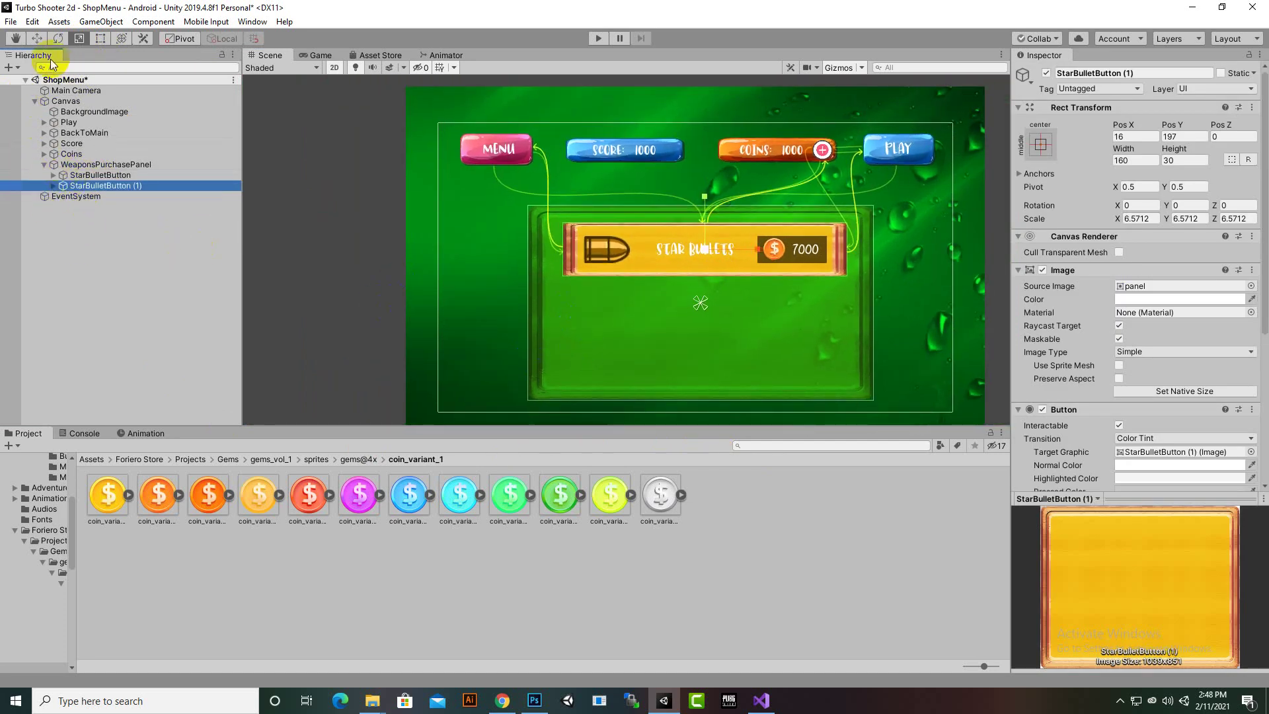
- Move StarBulletButton (1) below the first button to Pos Y -36 and place another duplicate beneath it at about Pos Y -274
left_click(38, 40)
left_click_drag(705, 197, 699, 333)
key("ctrl+d")
scroll(647, 295, "down", 3)
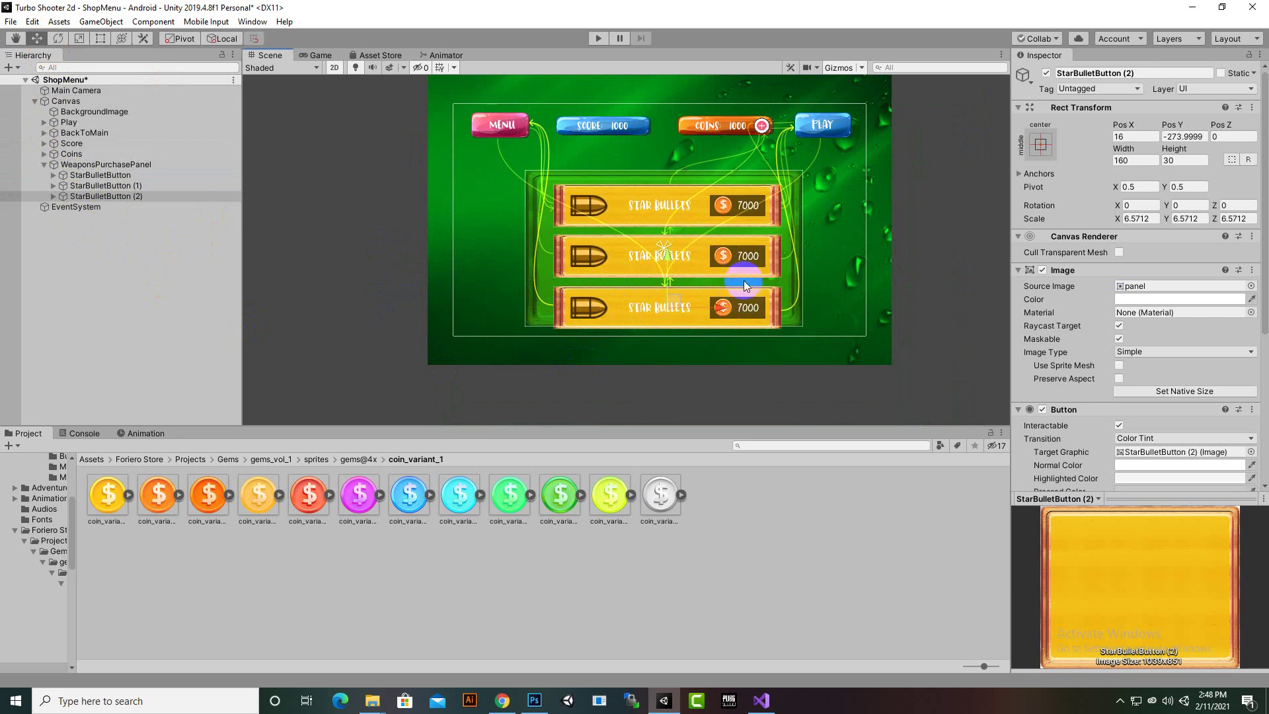
- Scale all three star bullet buttons down together to about 5.73
left_click(99, 175, "shift")
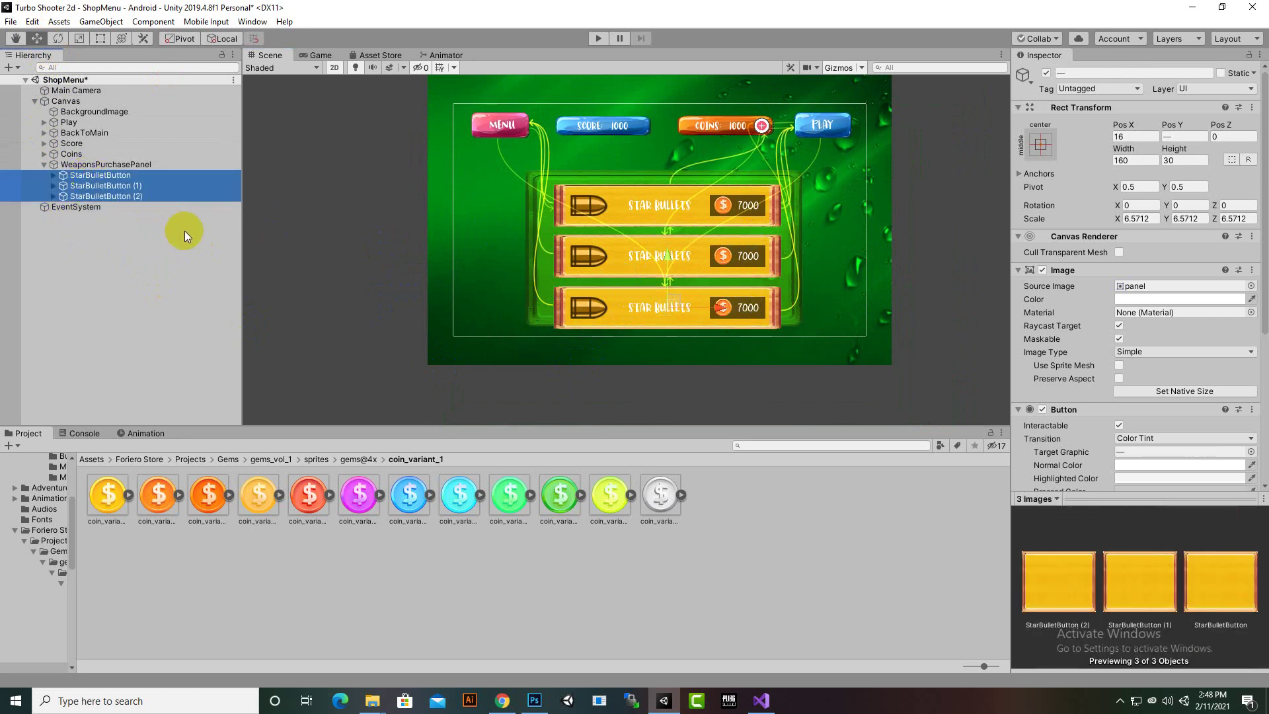
key("r")
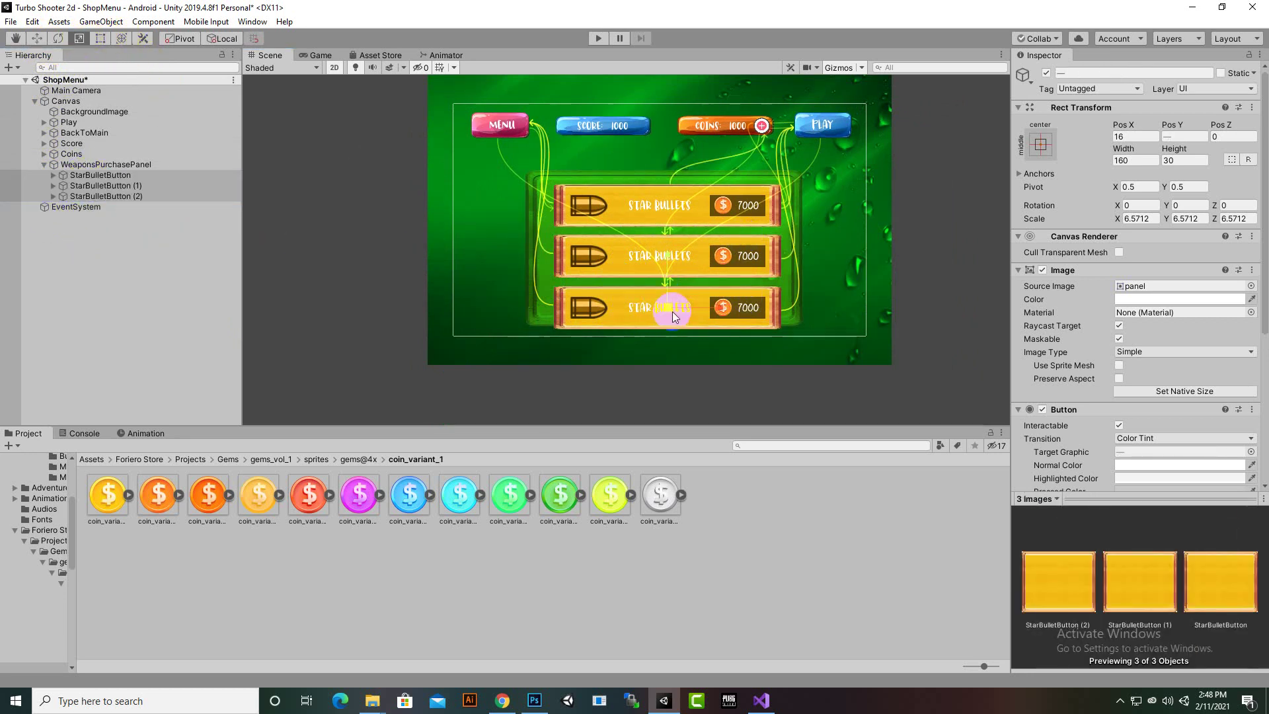
left_click_drag(670, 310, 668, 317)
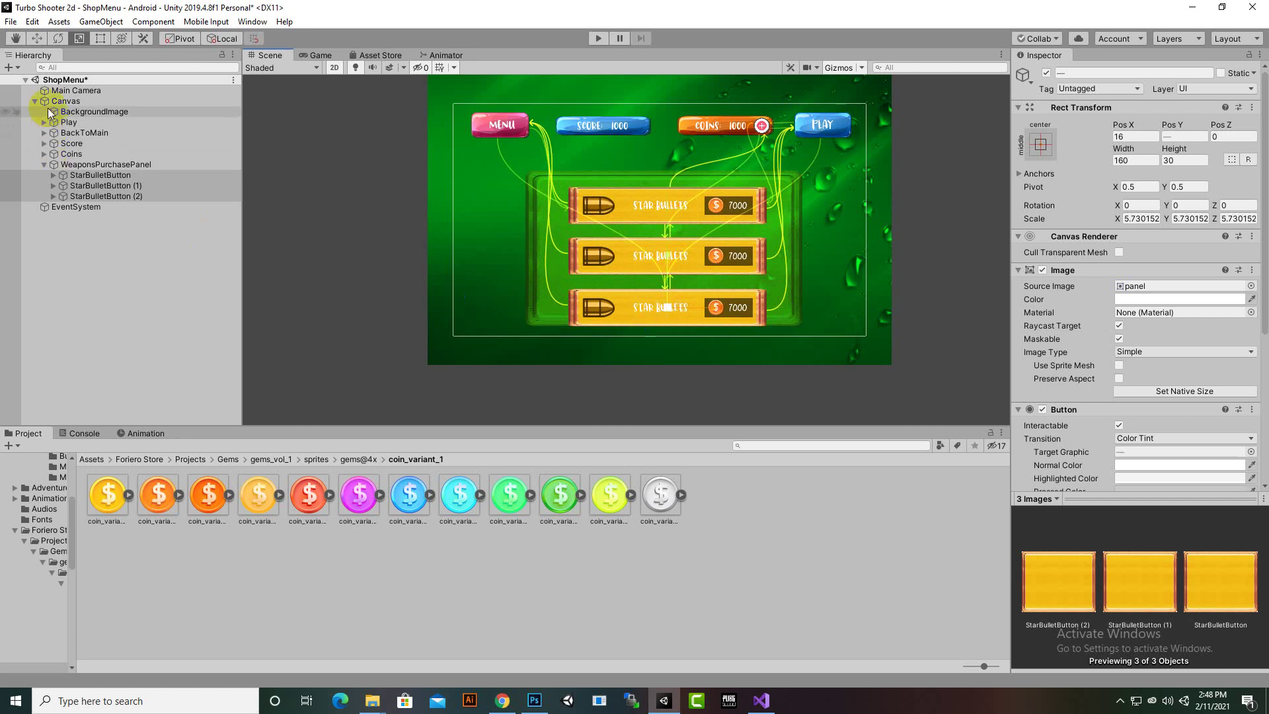
- Tighten the button spacing by moving StarBulletButton (1) to Pos Y 0 and StarBulletButton (2) to Pos Y -194
left_click(80, 186)
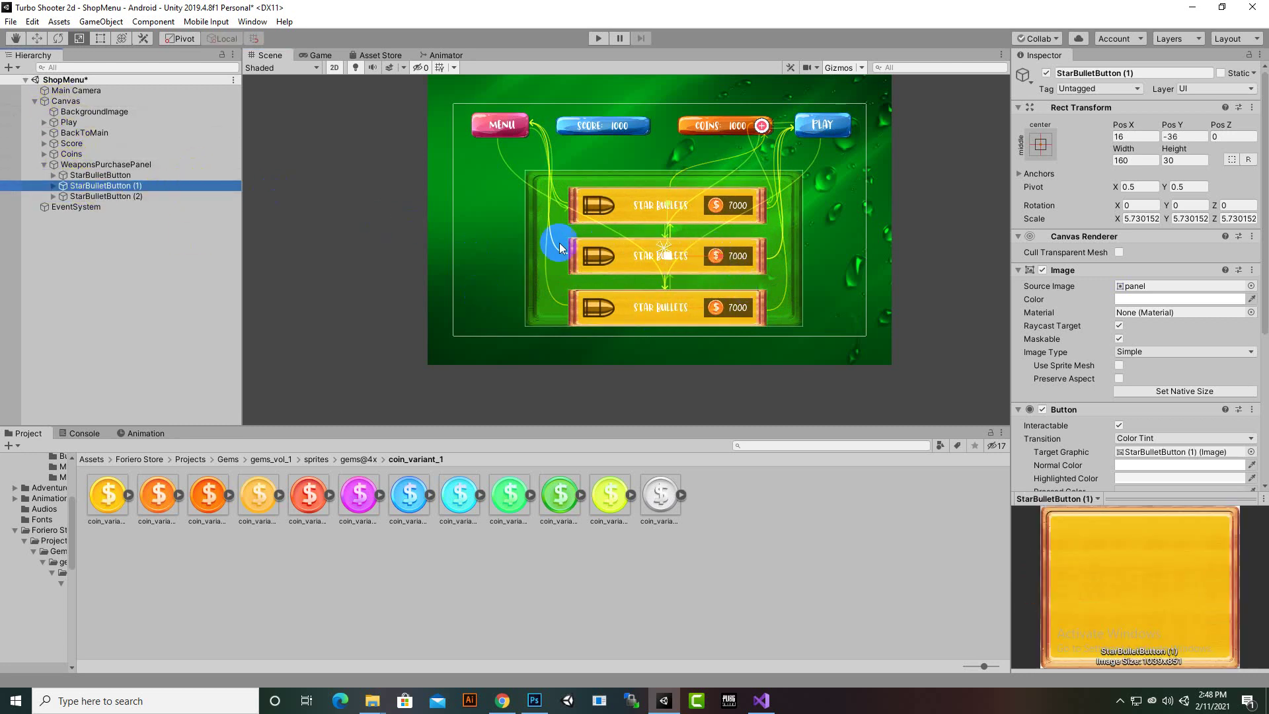
left_click(36, 39)
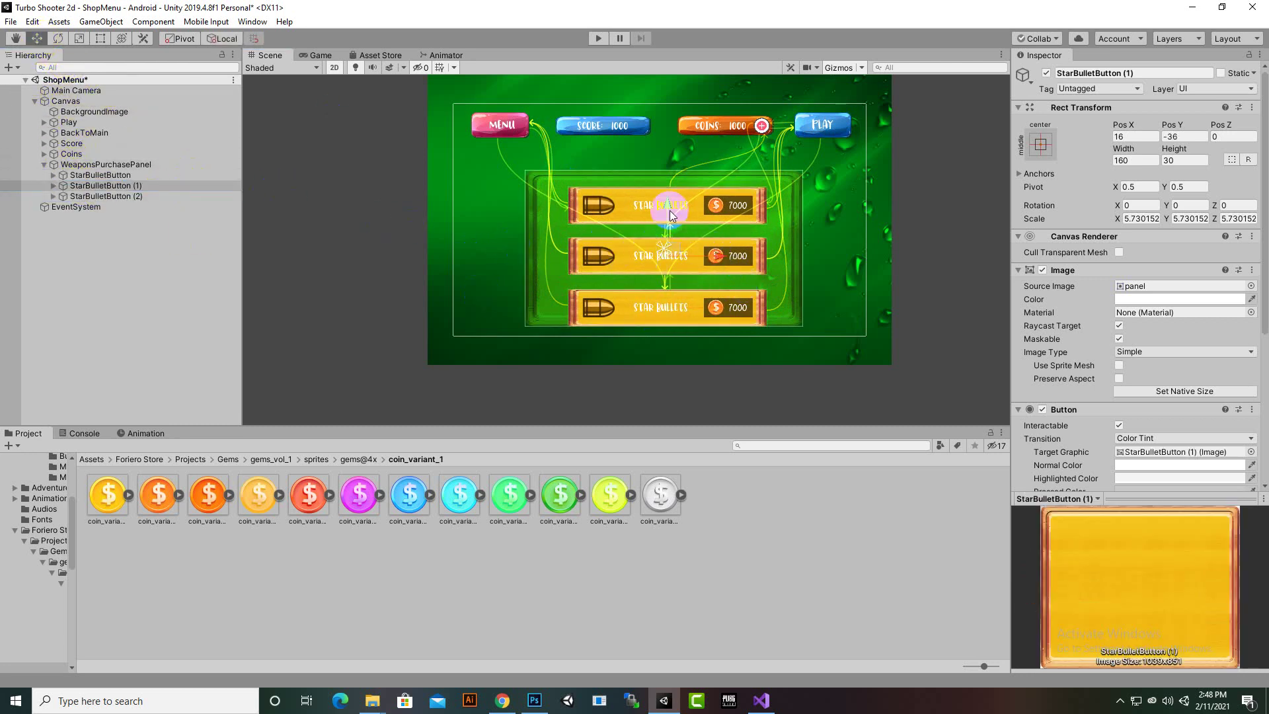
scroll(669, 218, "up", 2)
left_click_drag(670, 230, 664, 207)
left_click(93, 197)
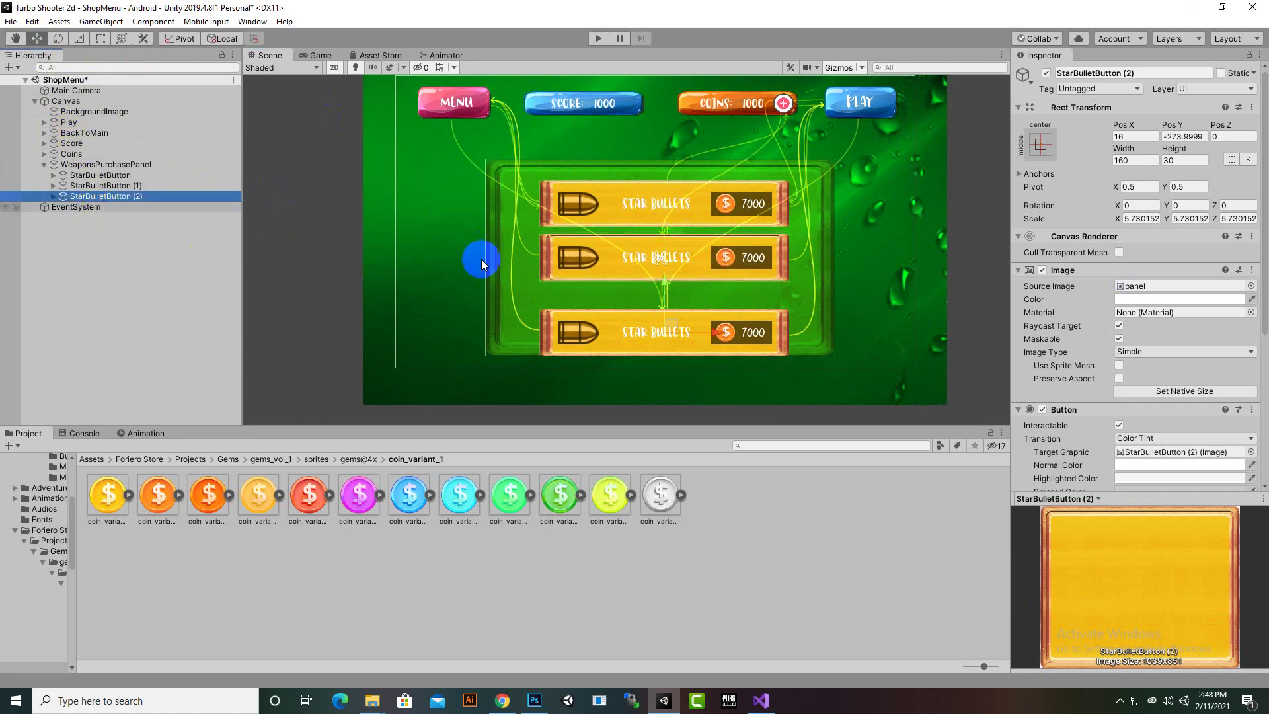
left_click_drag(663, 289, 668, 259)
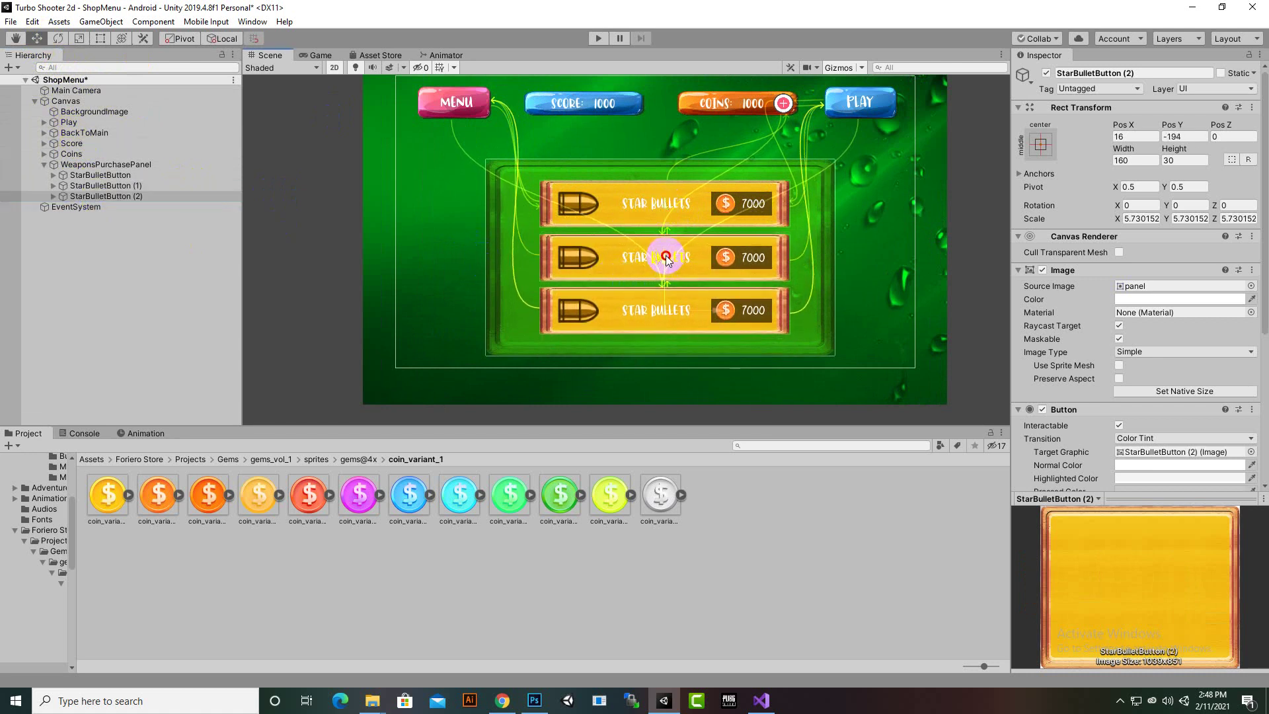
scroll(423, 236, "down", 3)
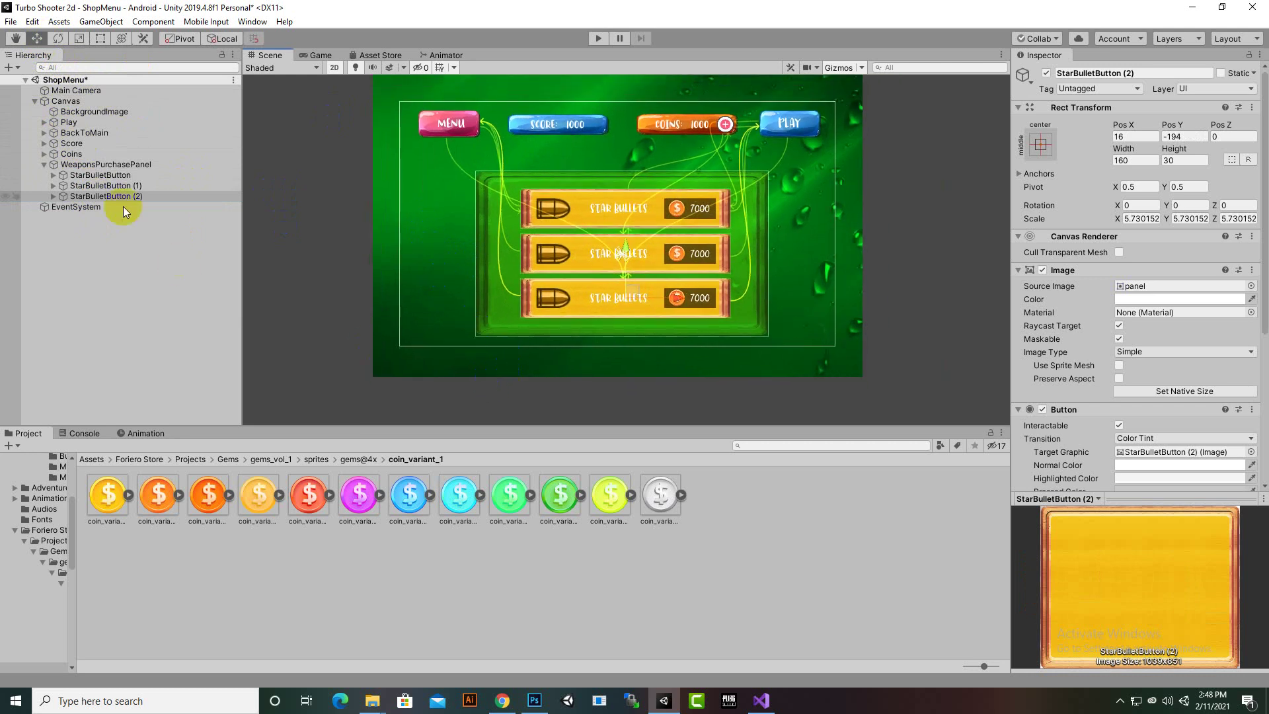
- Rename StarBulletButton (1) as SPEEDBULLETBUTTON
right_click(105, 188)
left_click(132, 234)
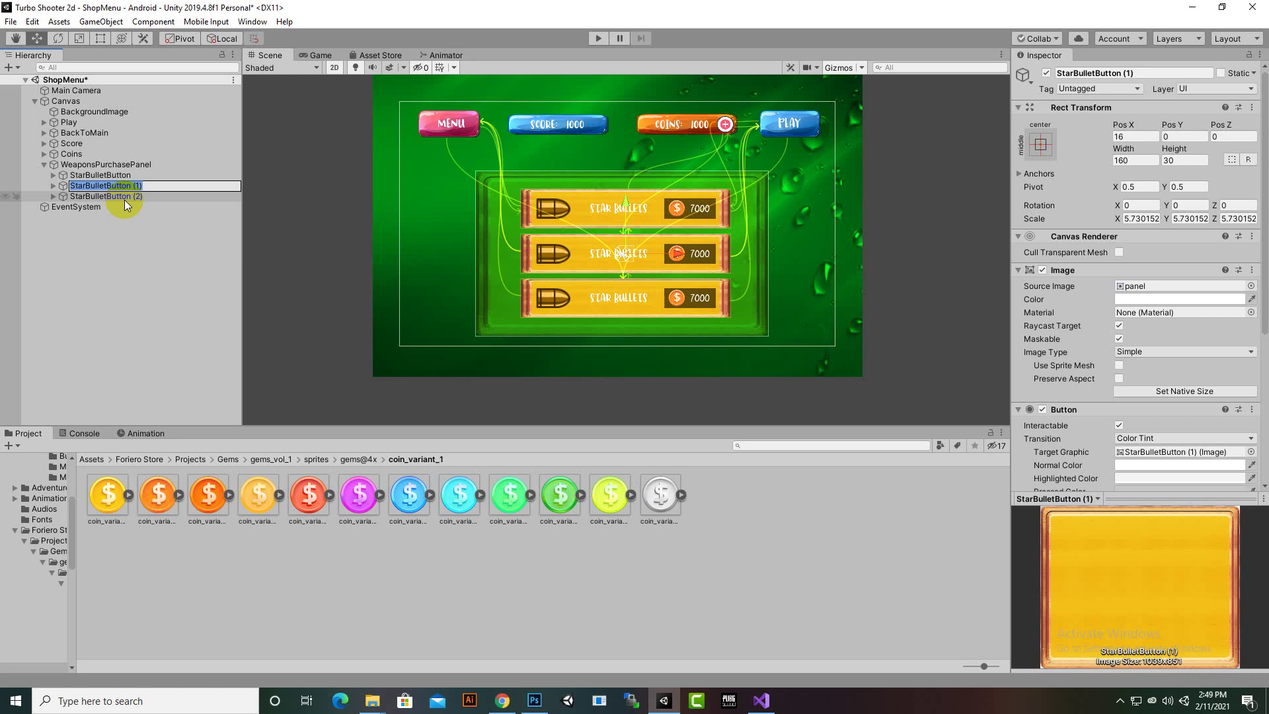
type("sPEED")
key("BackSpace")
key("BackSpace")
key("BackSpace")
key("BackSpace")
key("BackSpace")
type("S")
type("N")
key("Return")
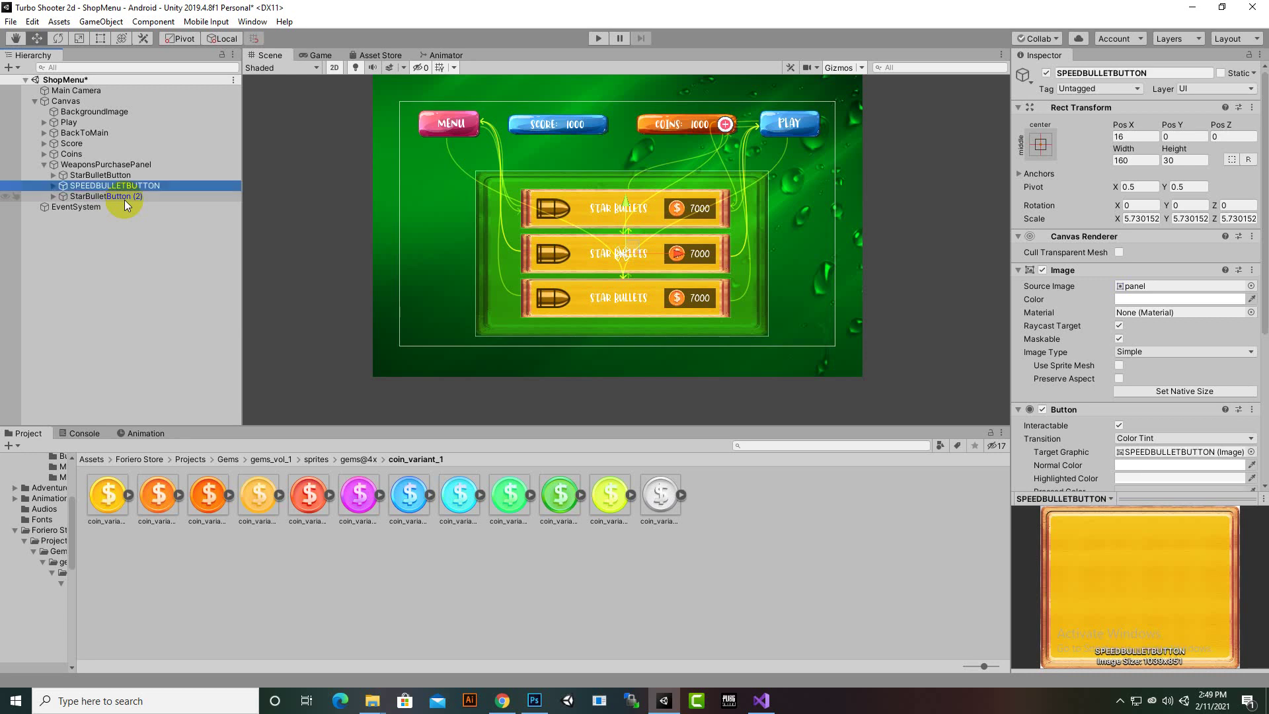
- Rename StarBulletButton (2) as TURBOBULLET
left_click(125, 200)
right_click(124, 199)
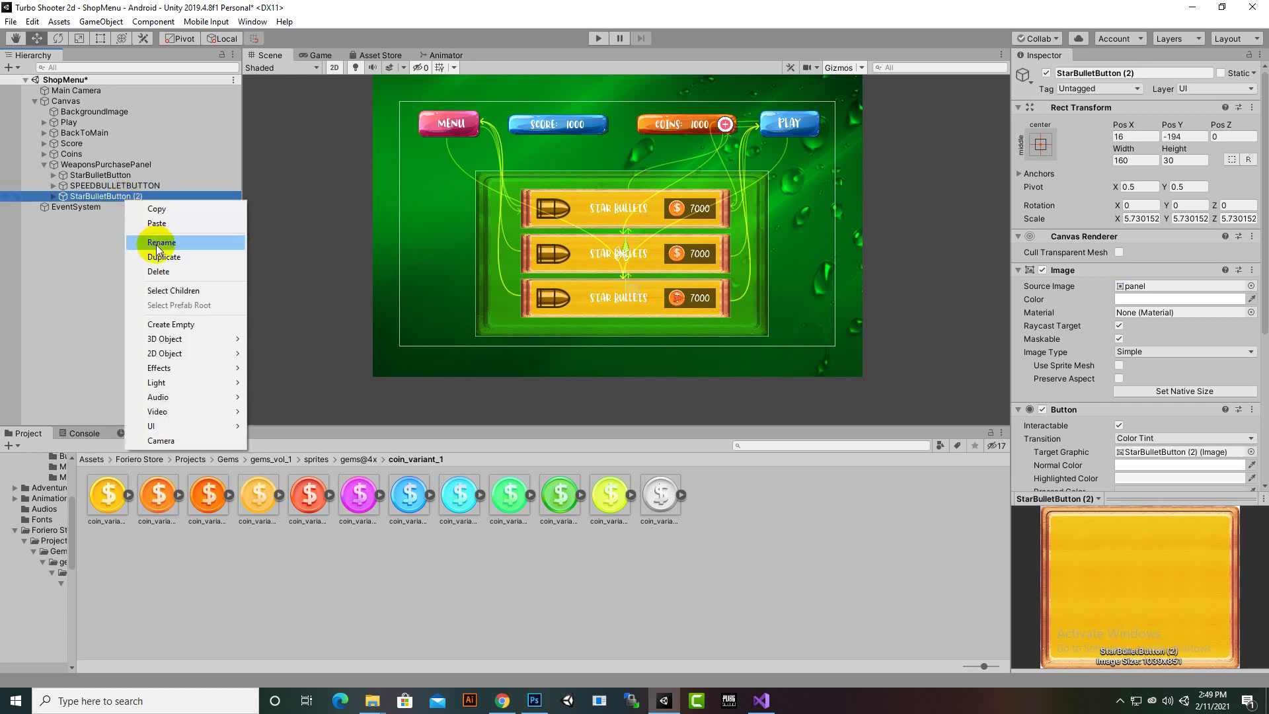
left_click(173, 248)
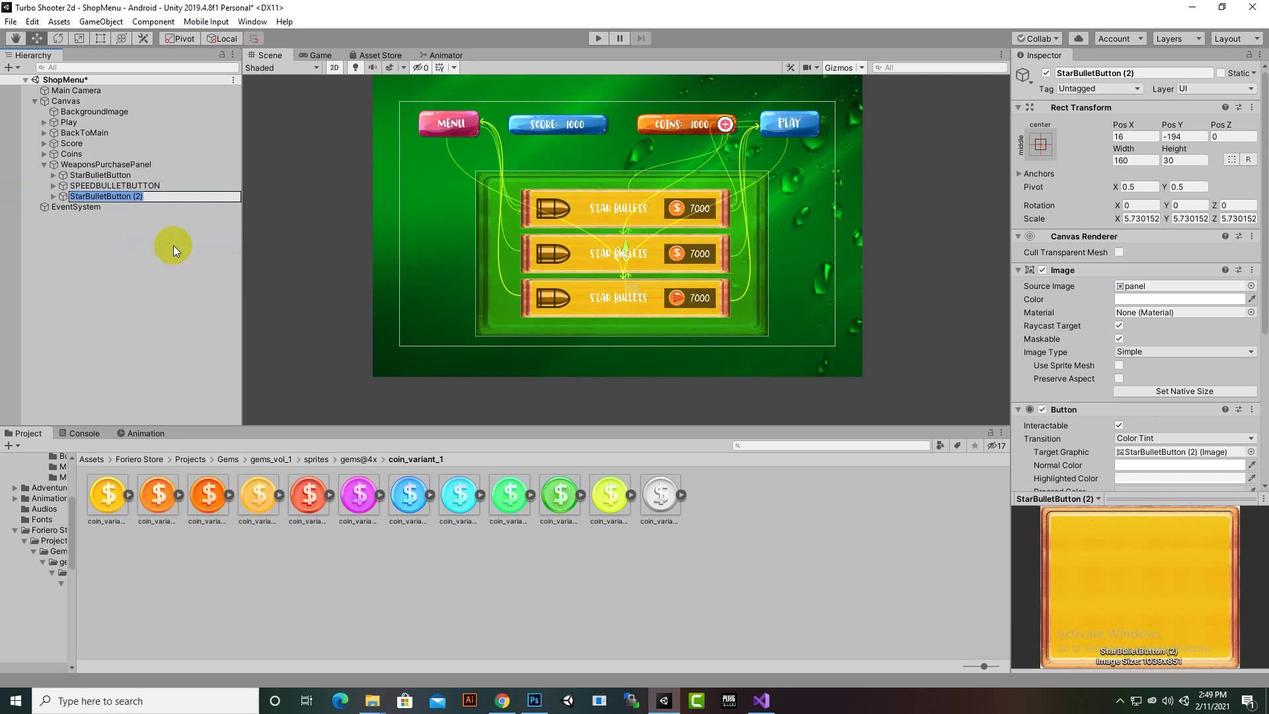
type("tURBO")
key("BackSpace")
key("BackSpace")
key("BackSpace")
key("BackSpace")
key("BackSpace")
type("TURBOBULLET")
key("Return")
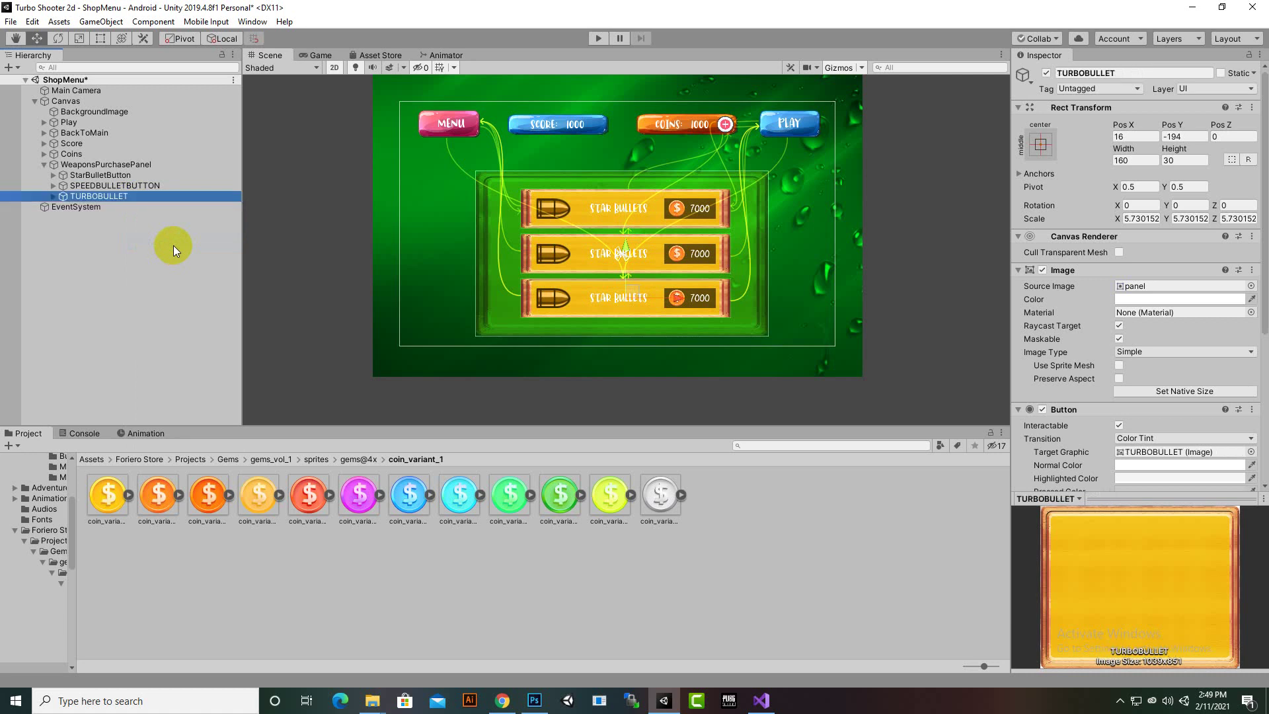
- Select SPEEDBULLETBUTTON's icon and look through the Sprites, uiicons and gameuibutton folders for a replacement sprite
left_click(53, 185)
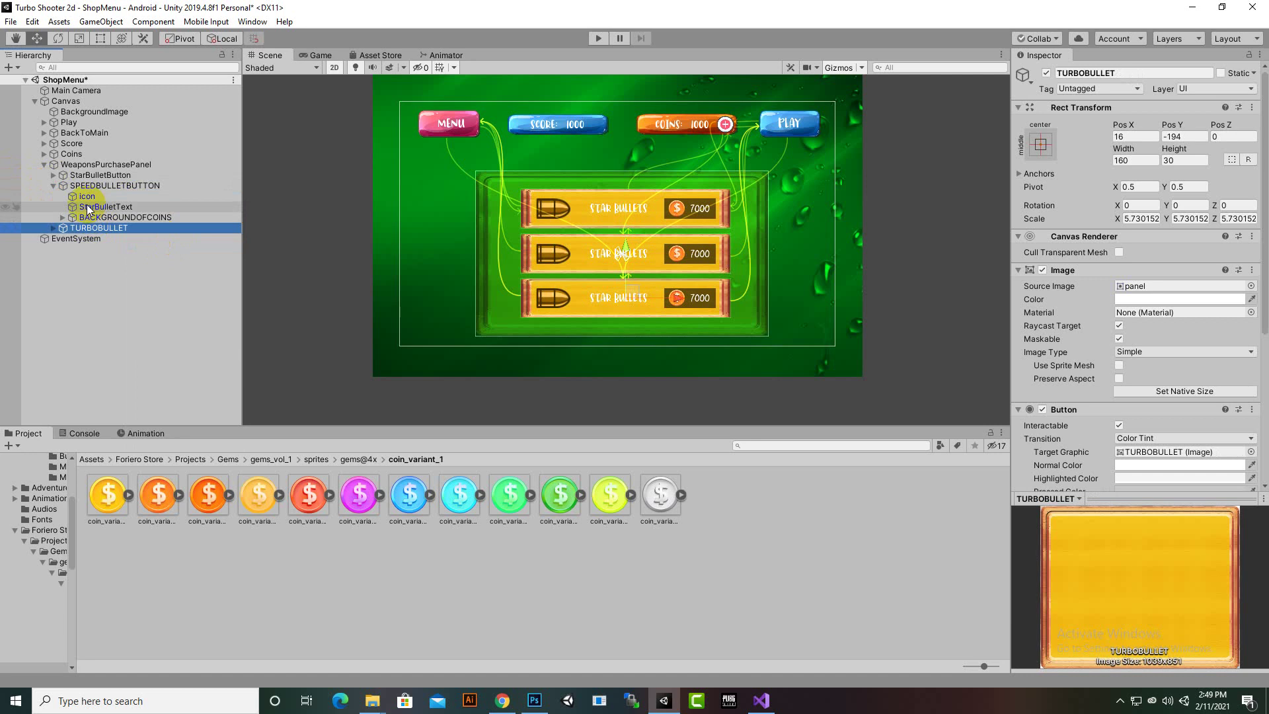
left_click(93, 197)
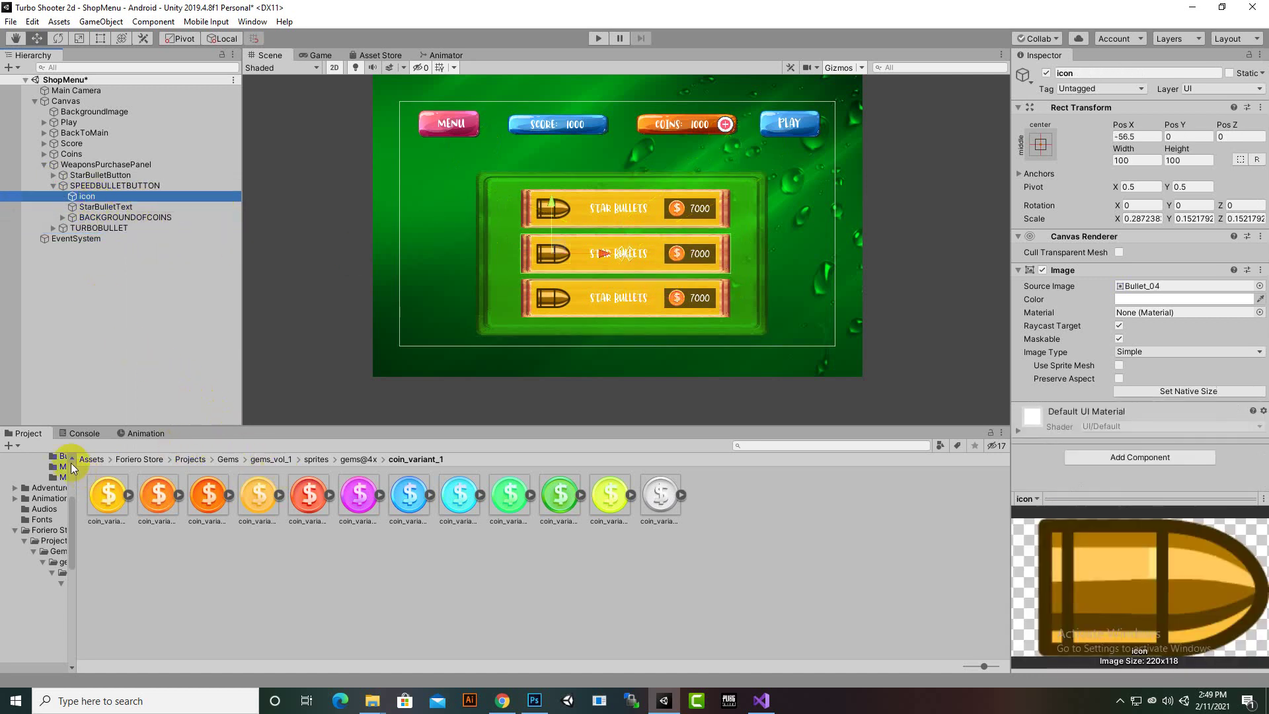
left_click(91, 459)
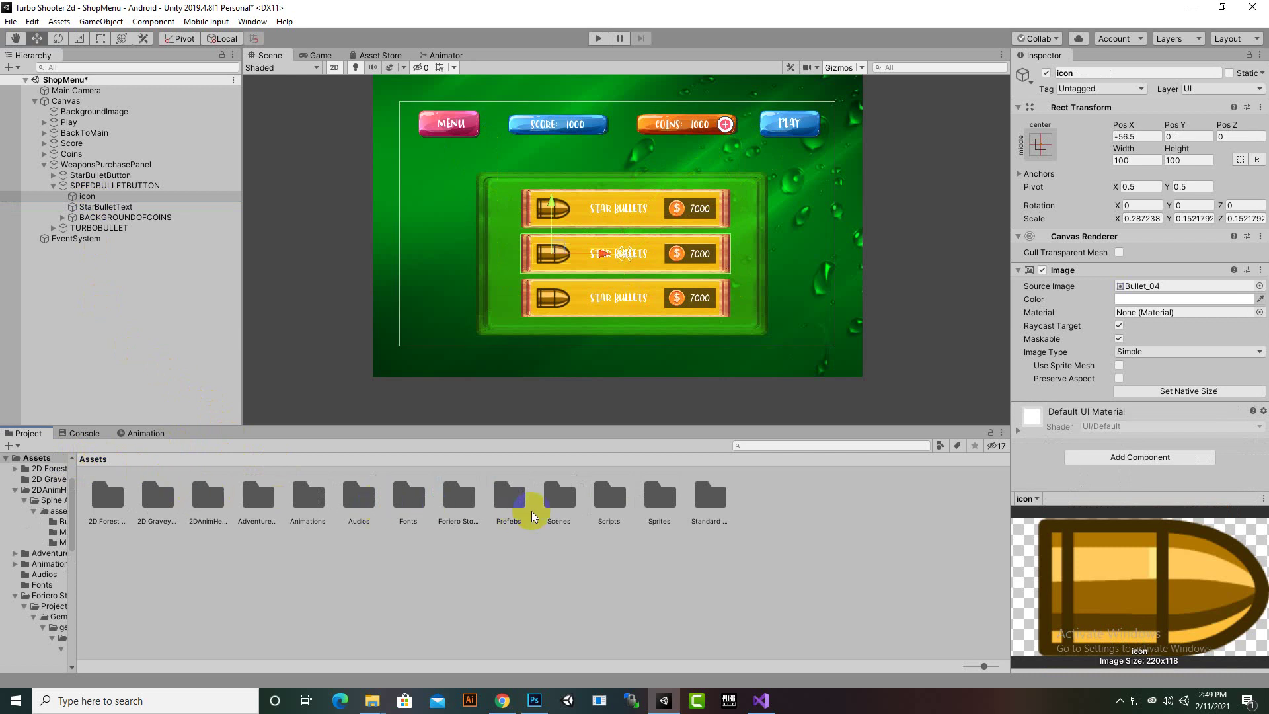
double_click(660, 497)
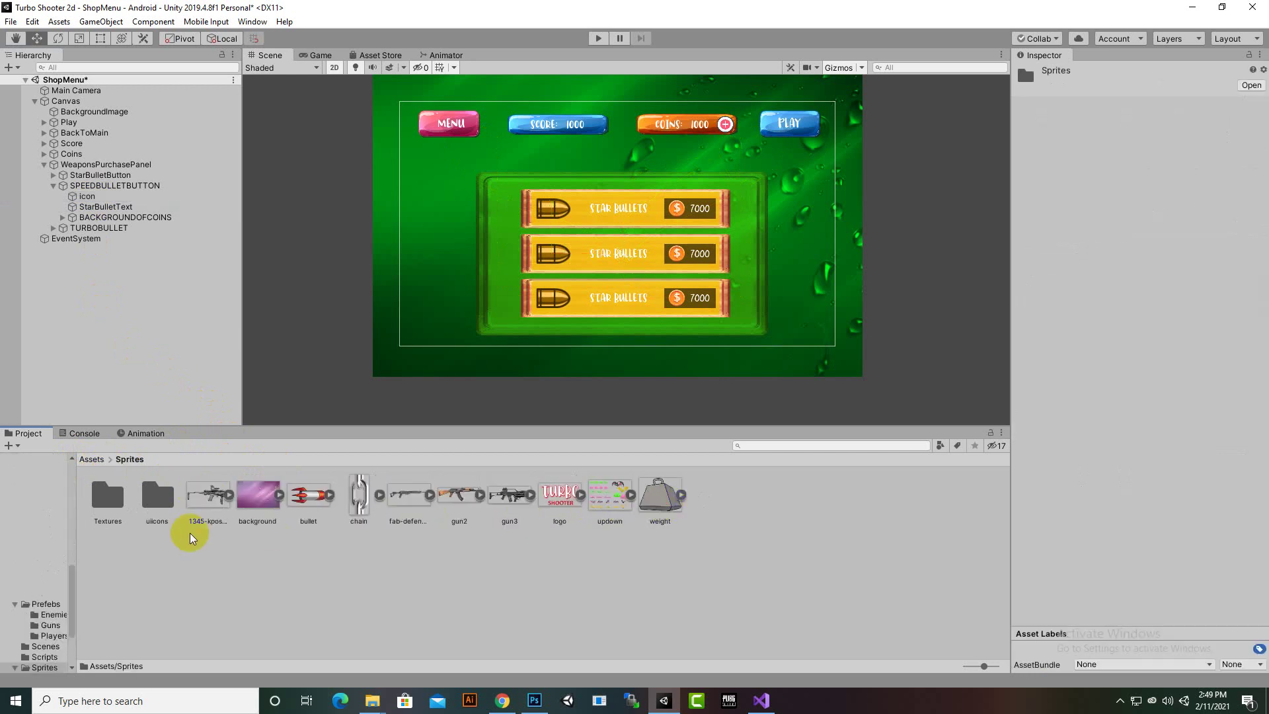
left_click(117, 497)
double_click(157, 495)
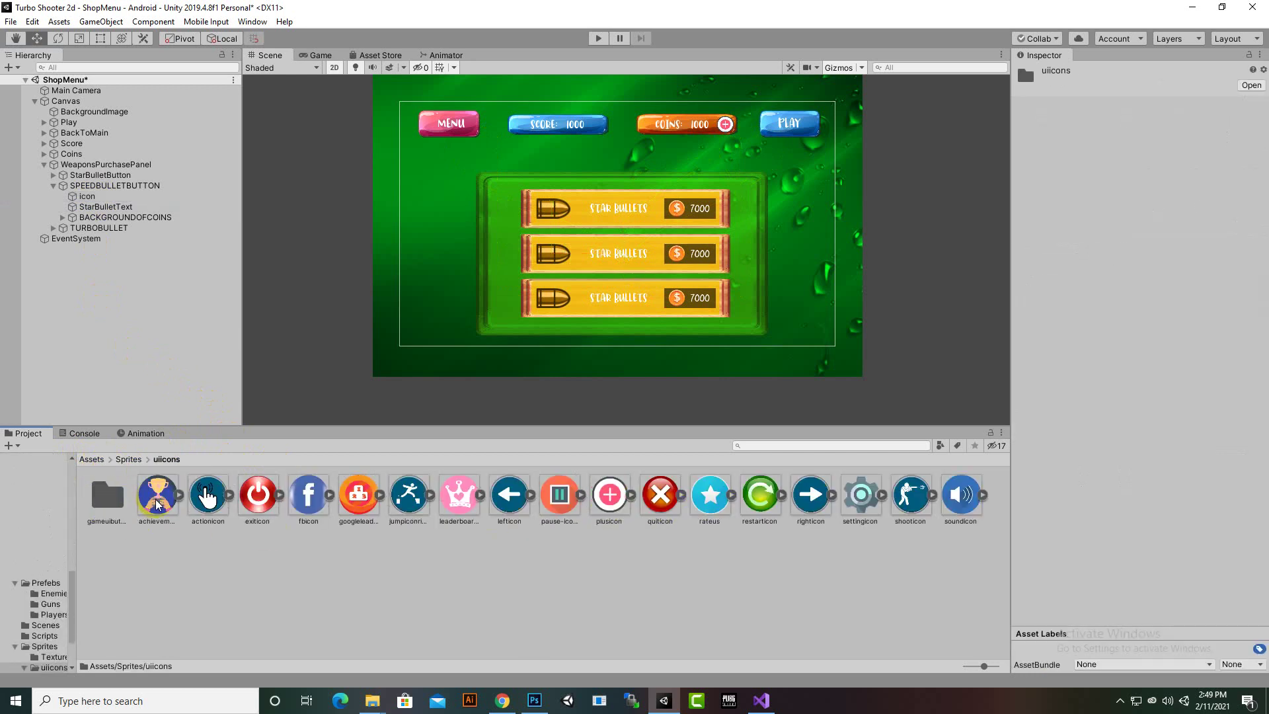
double_click(107, 495)
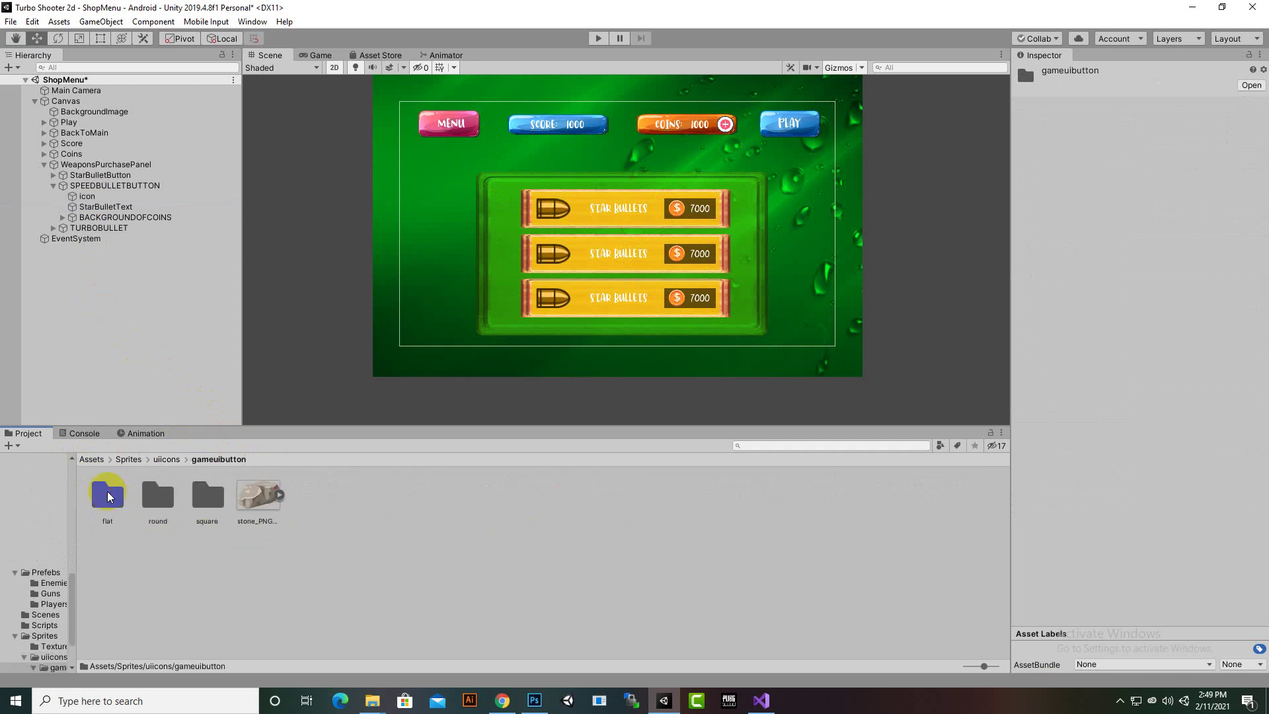
- Look through the project's top-level asset folders, including Foriero Store, for another bullet sprite
left_click(101, 461)
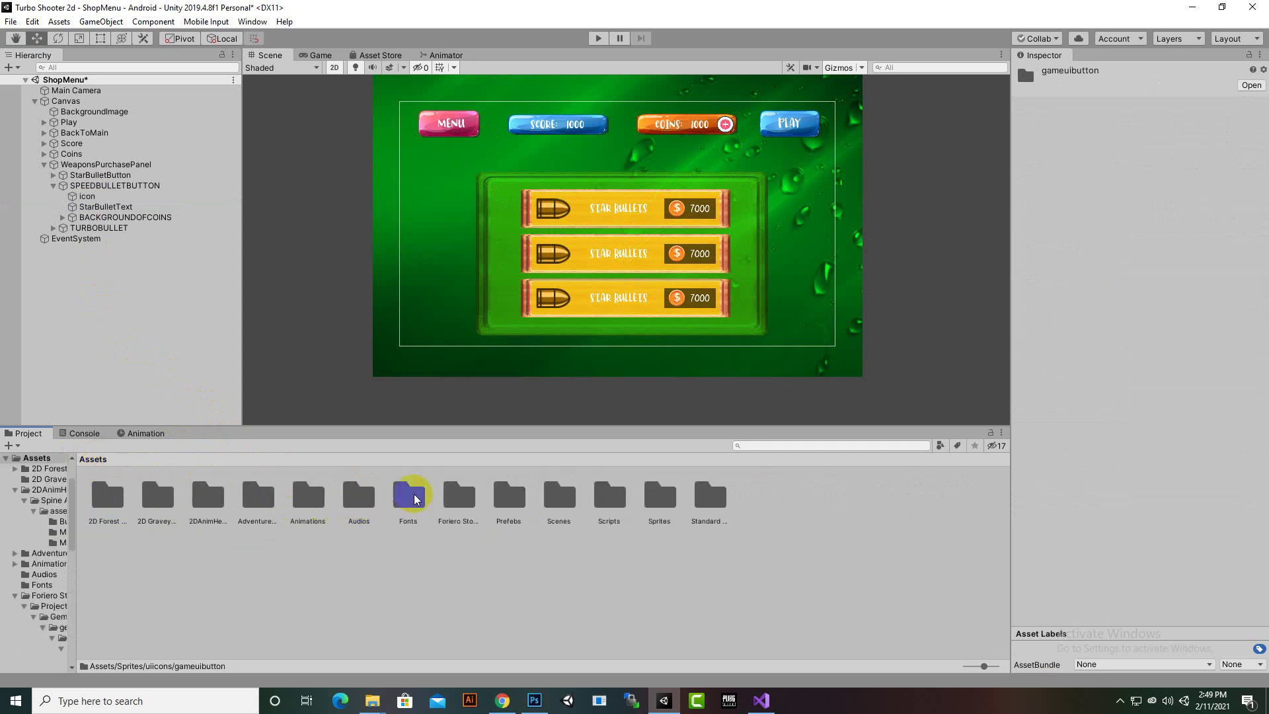
left_click(199, 506)
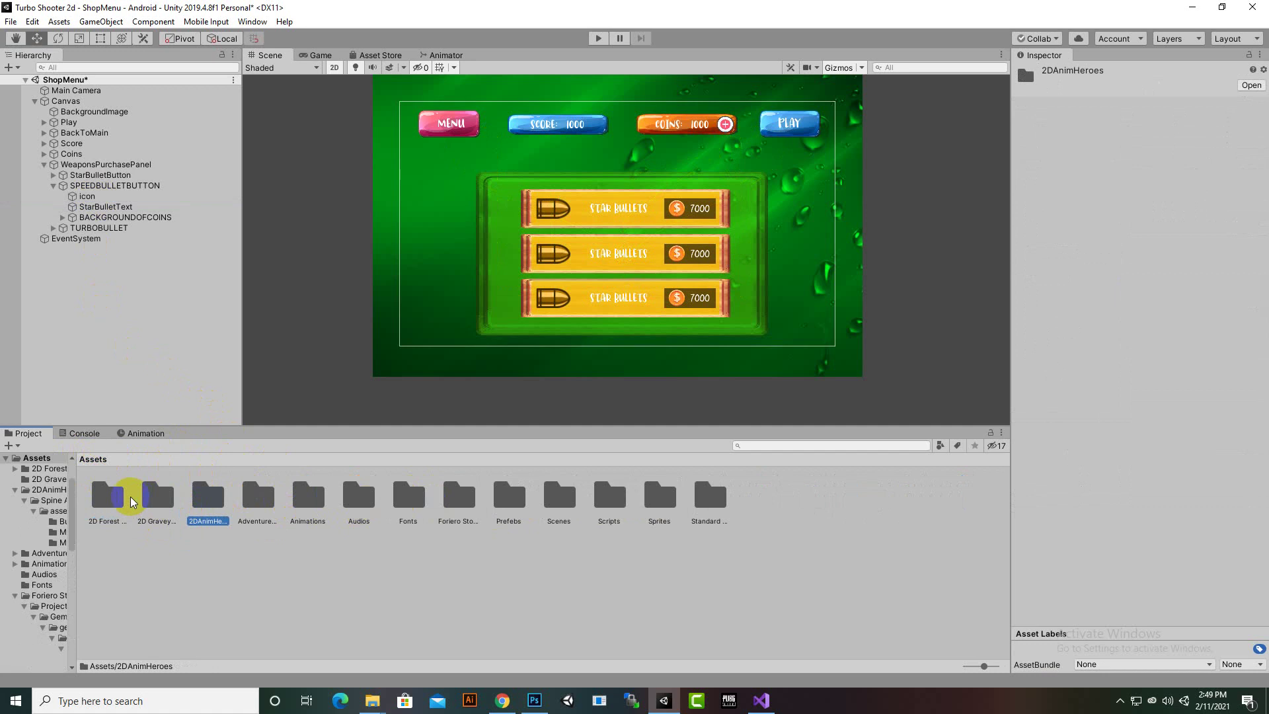
left_click(252, 506)
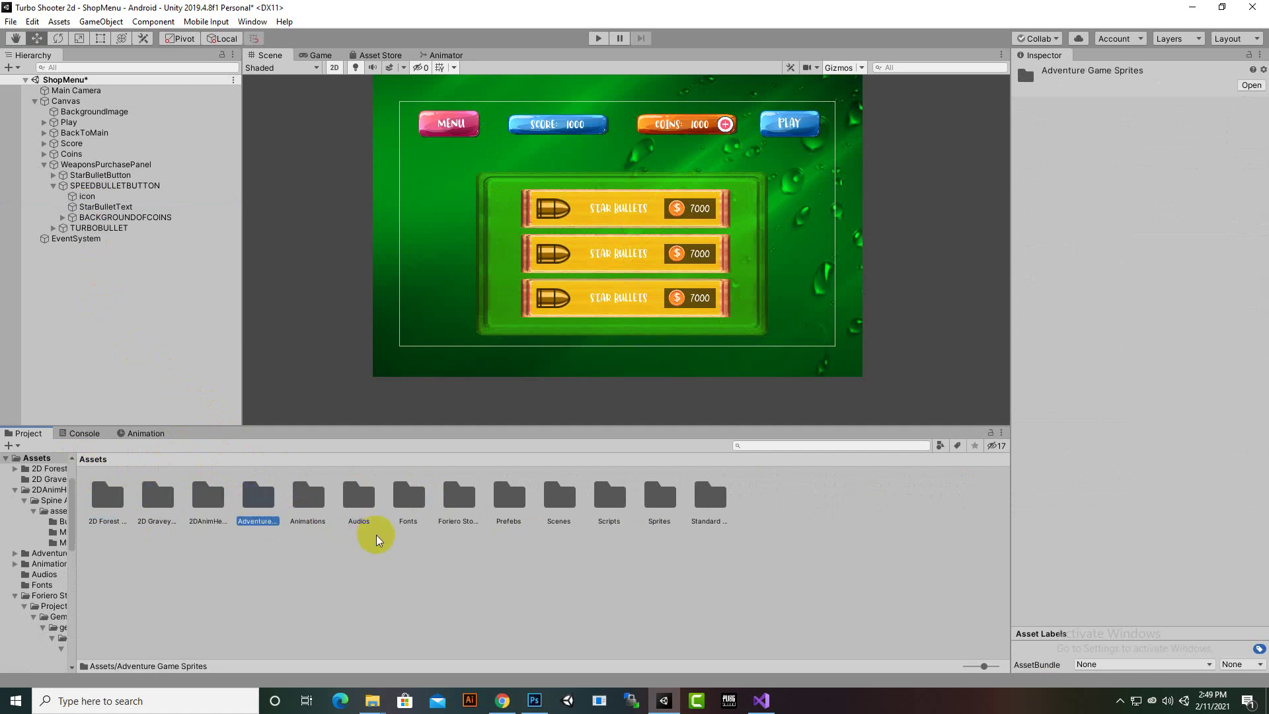
left_click(458, 497)
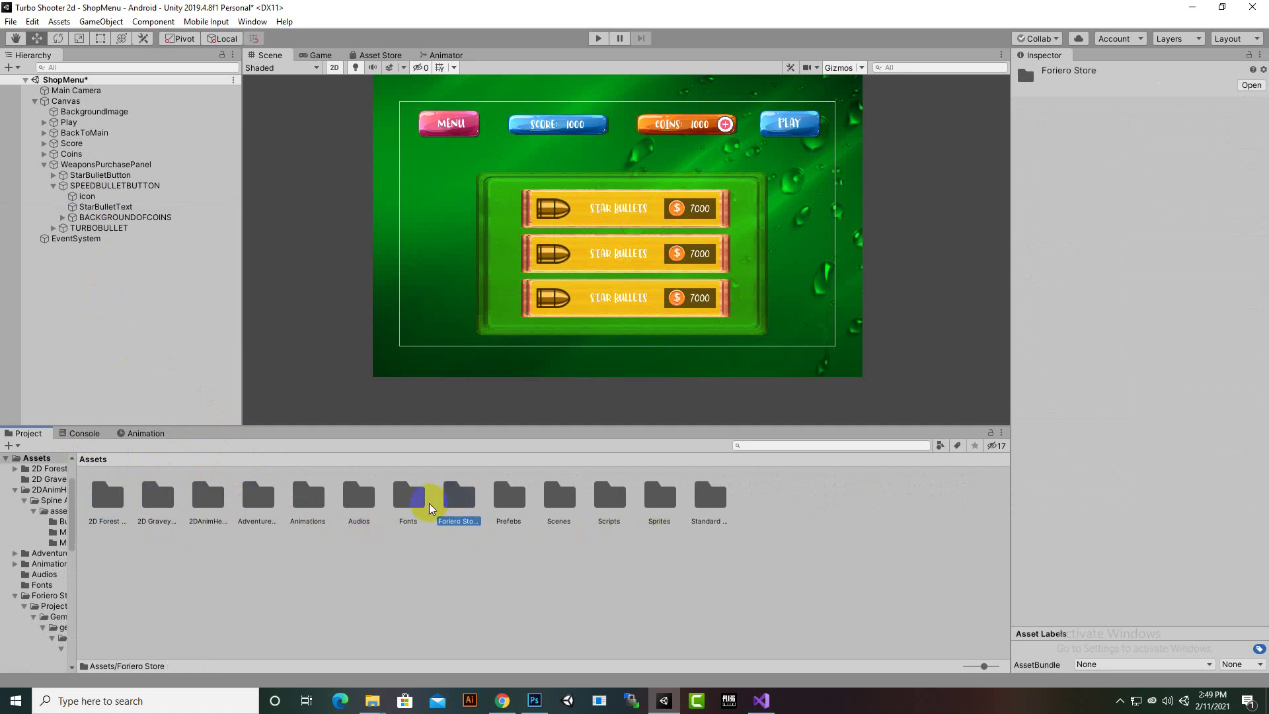
left_click(407, 497)
left_click(331, 509)
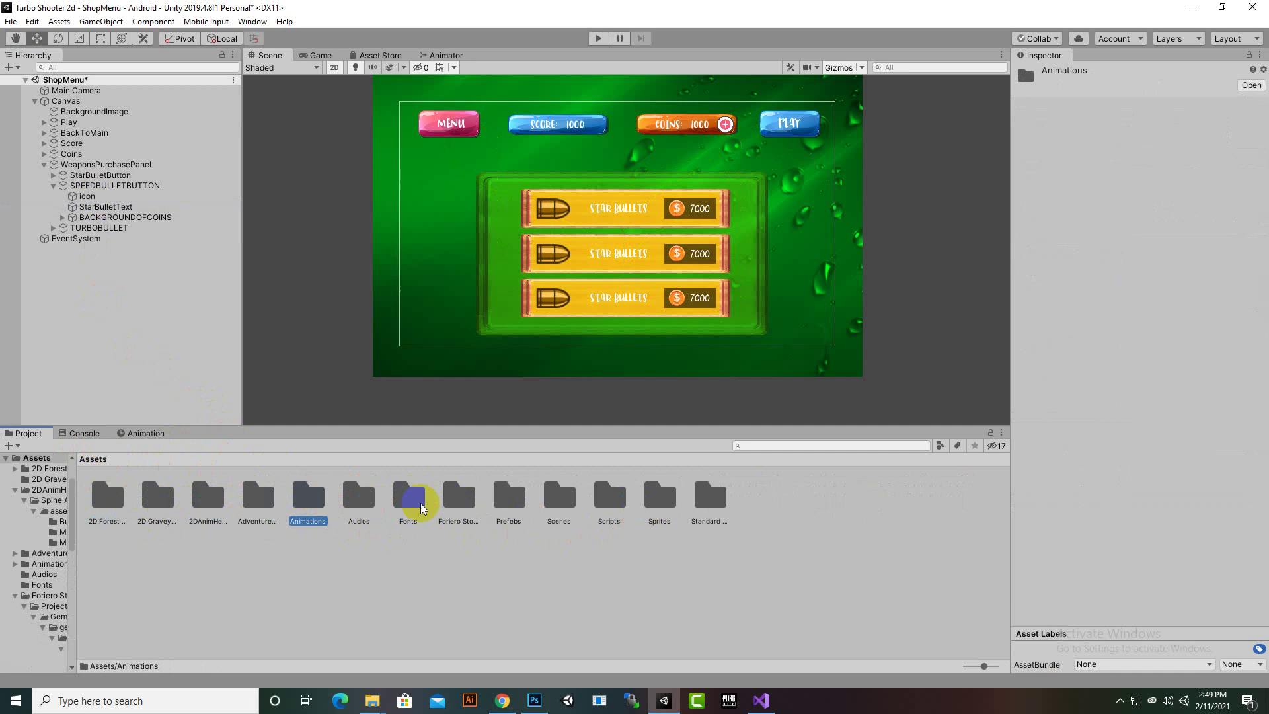
left_click(509, 499)
left_click(460, 503)
double_click(461, 504)
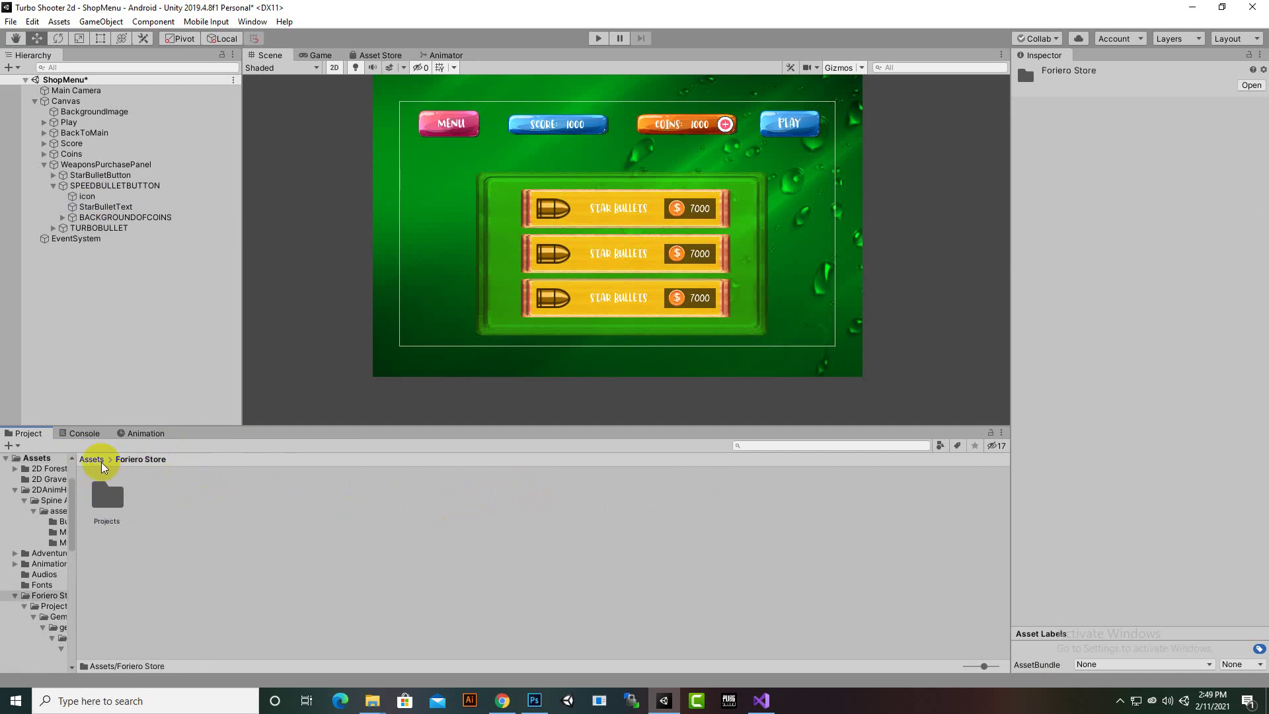
left_click(93, 459)
left_click(151, 500)
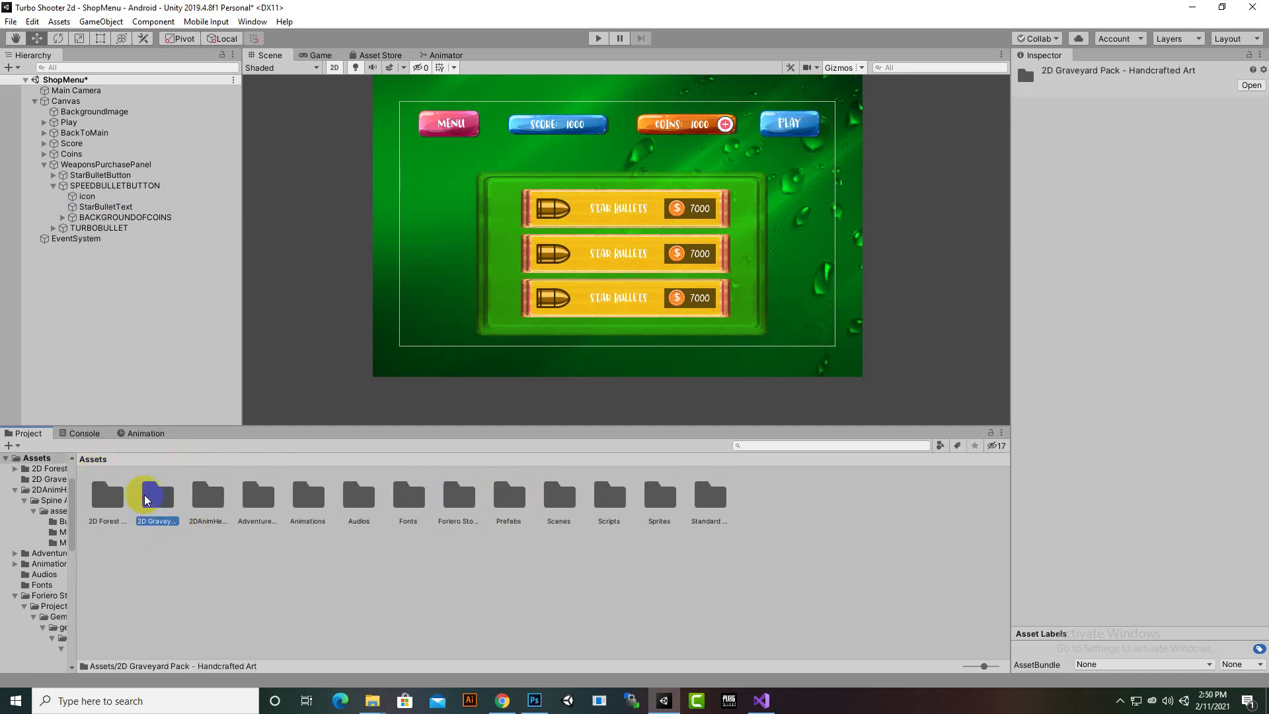
left_click(206, 497)
left_click(156, 501)
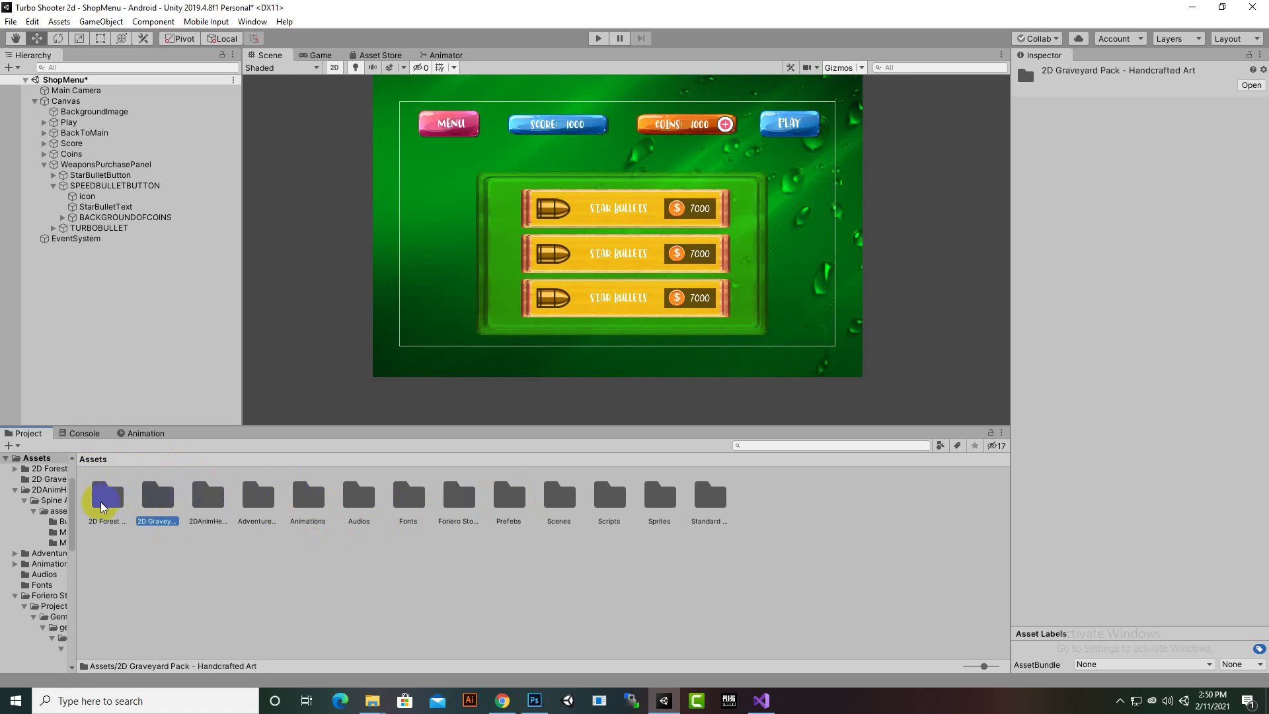
left_click(106, 499)
left_click(215, 499)
left_click(256, 497)
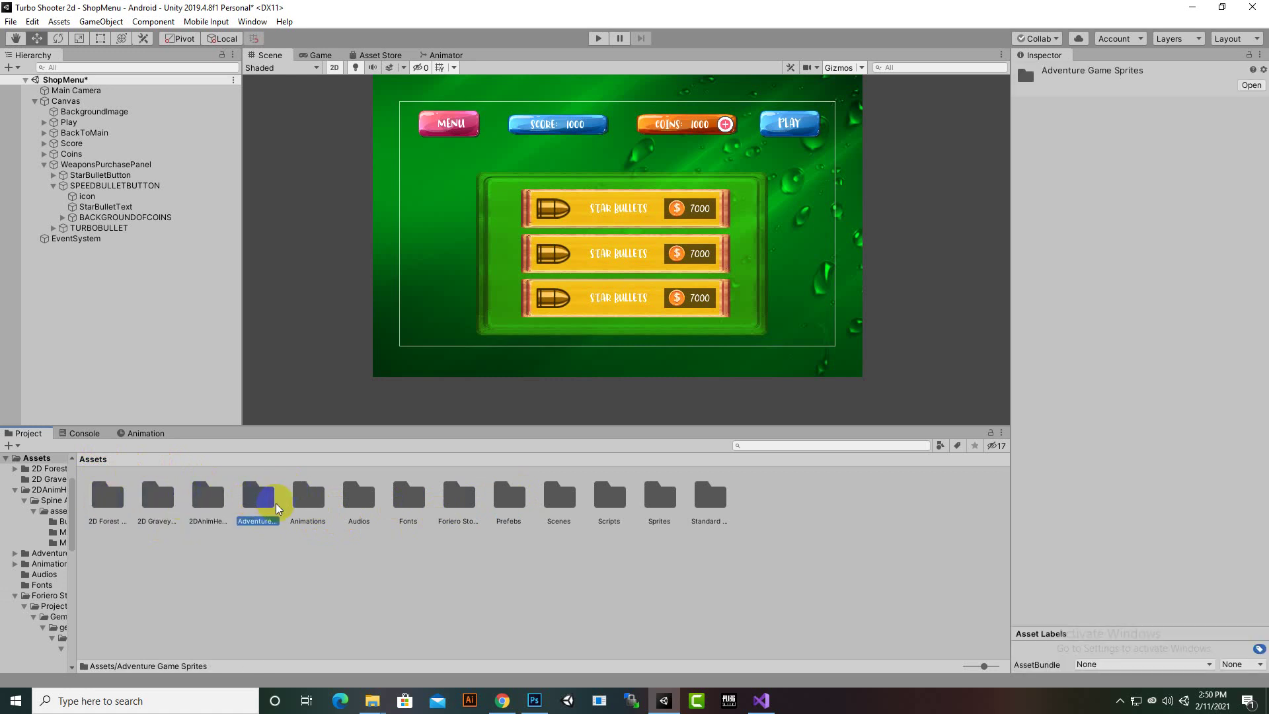
left_click(359, 502)
left_click(409, 499)
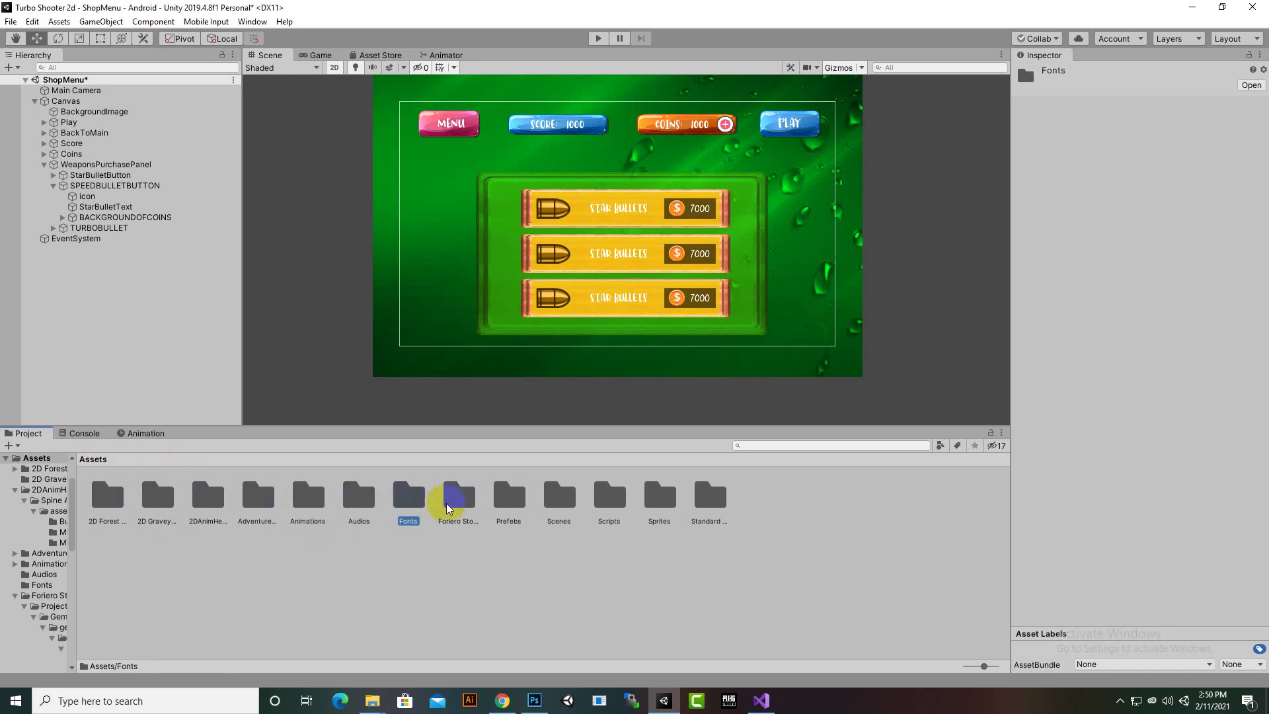
left_click(459, 499)
left_click(609, 499)
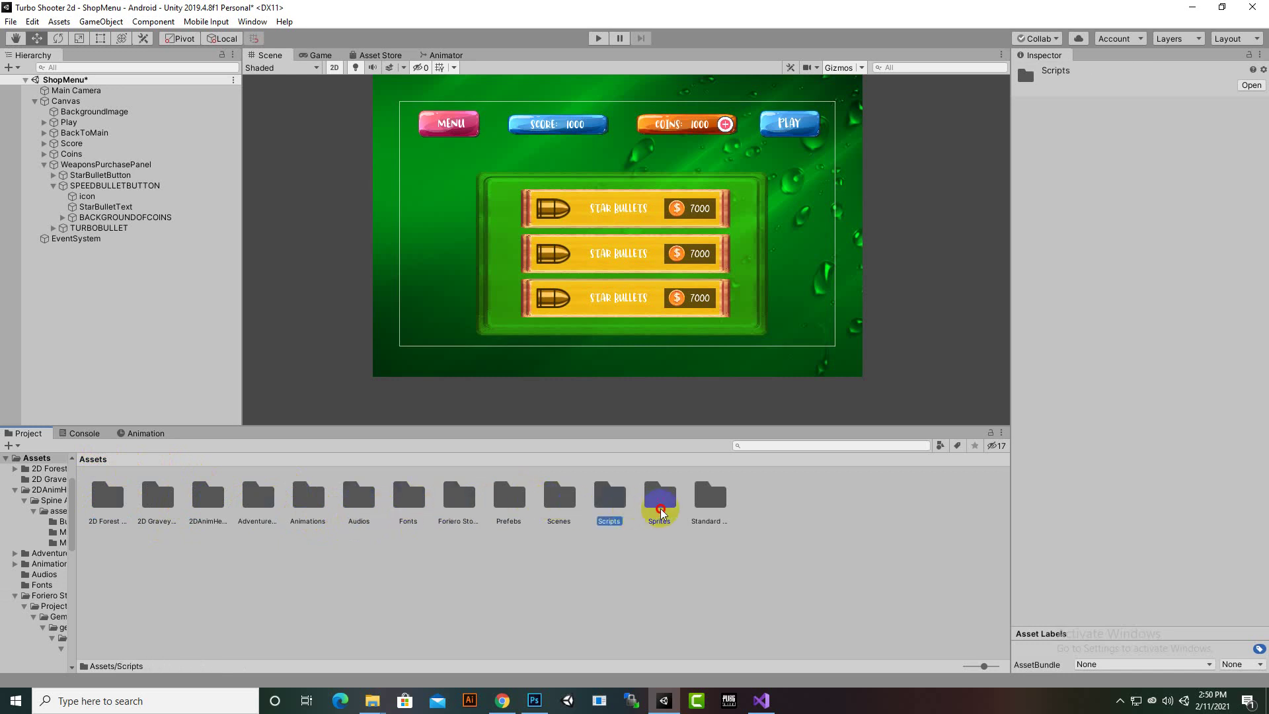
- Assign the bullet rocket sprite from the Sprites folder as the Source Image of TURBOBULLET's icon
double_click(659, 499)
left_click_drag(153, 509, 103, 210)
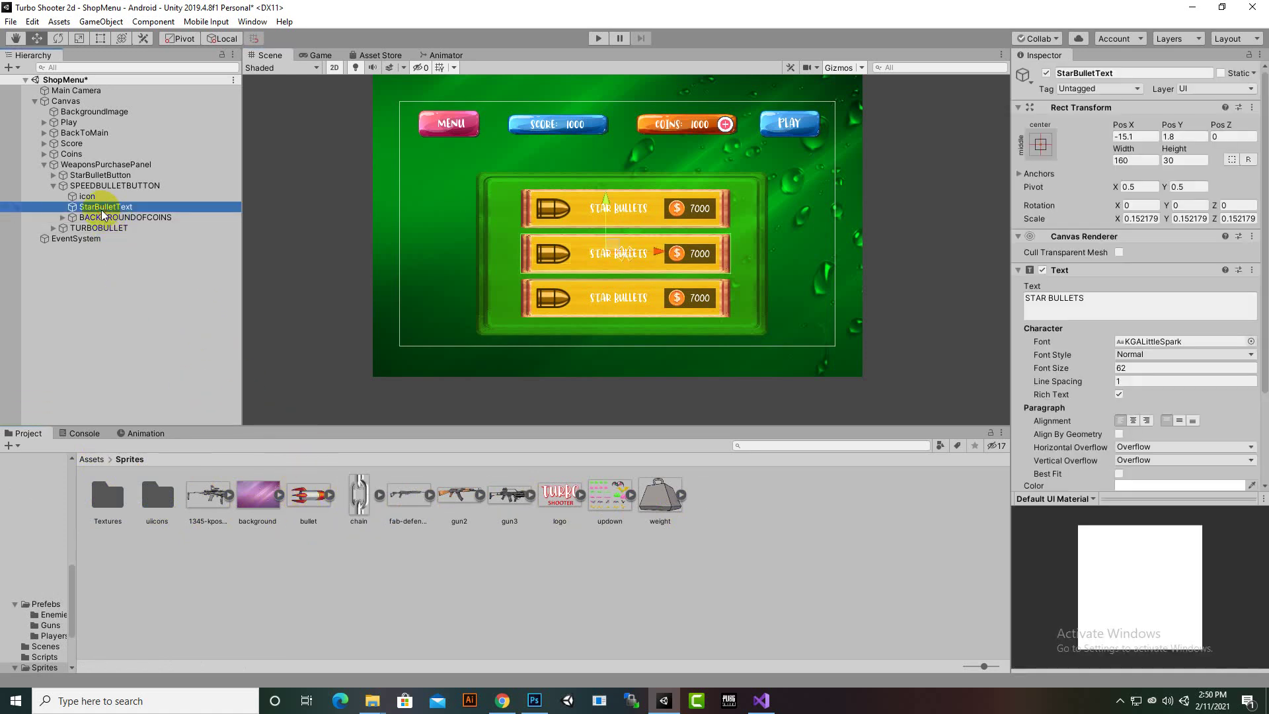
left_click(87, 197)
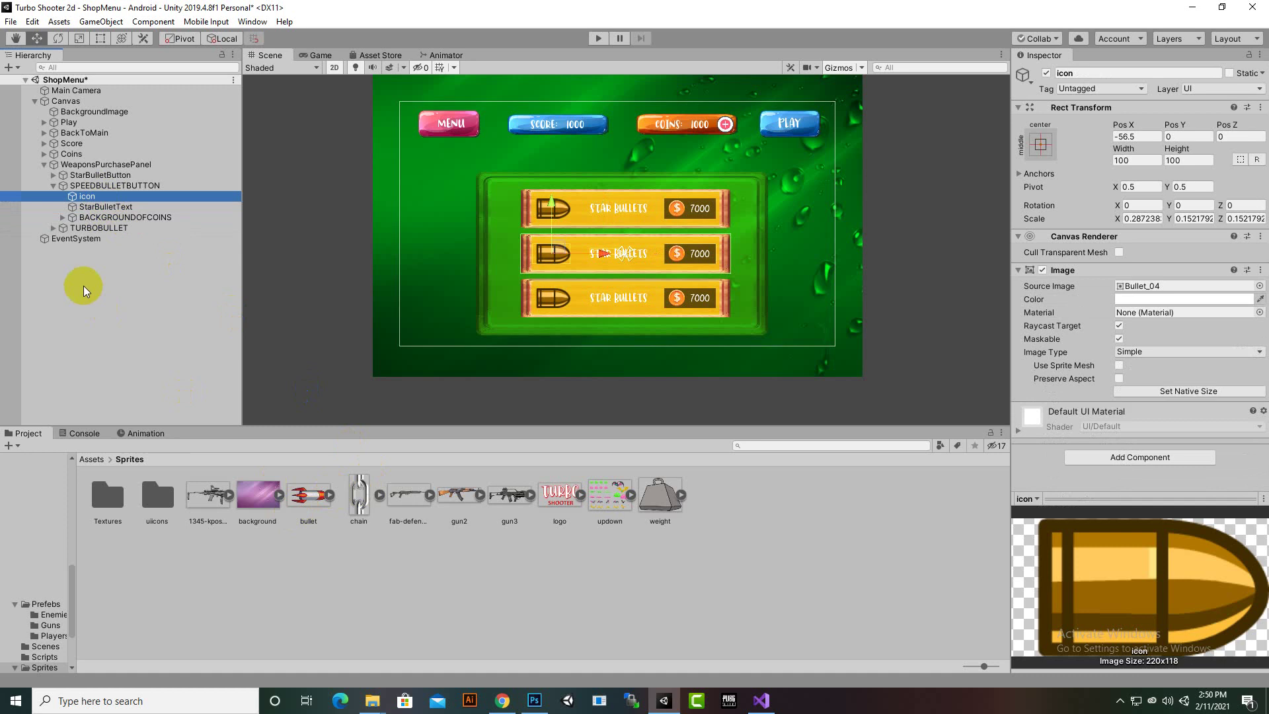
left_click(53, 227)
left_click(86, 239)
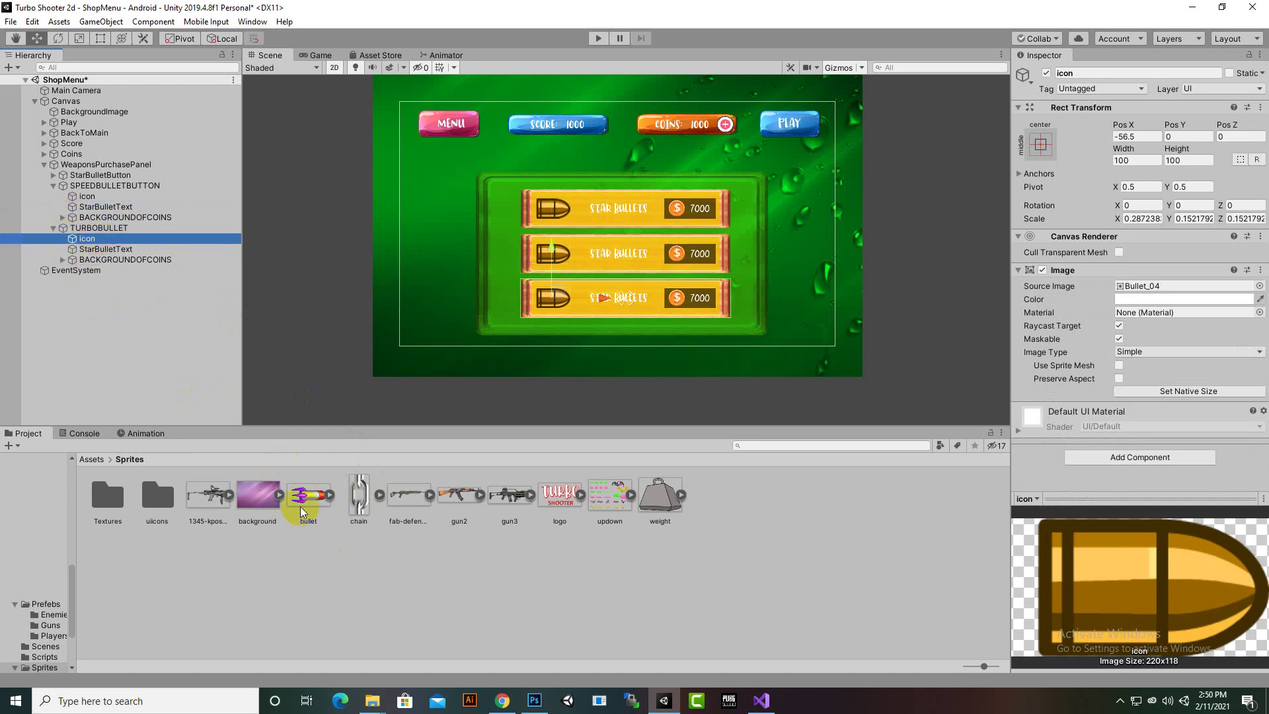
left_click_drag(308, 496, 1199, 286)
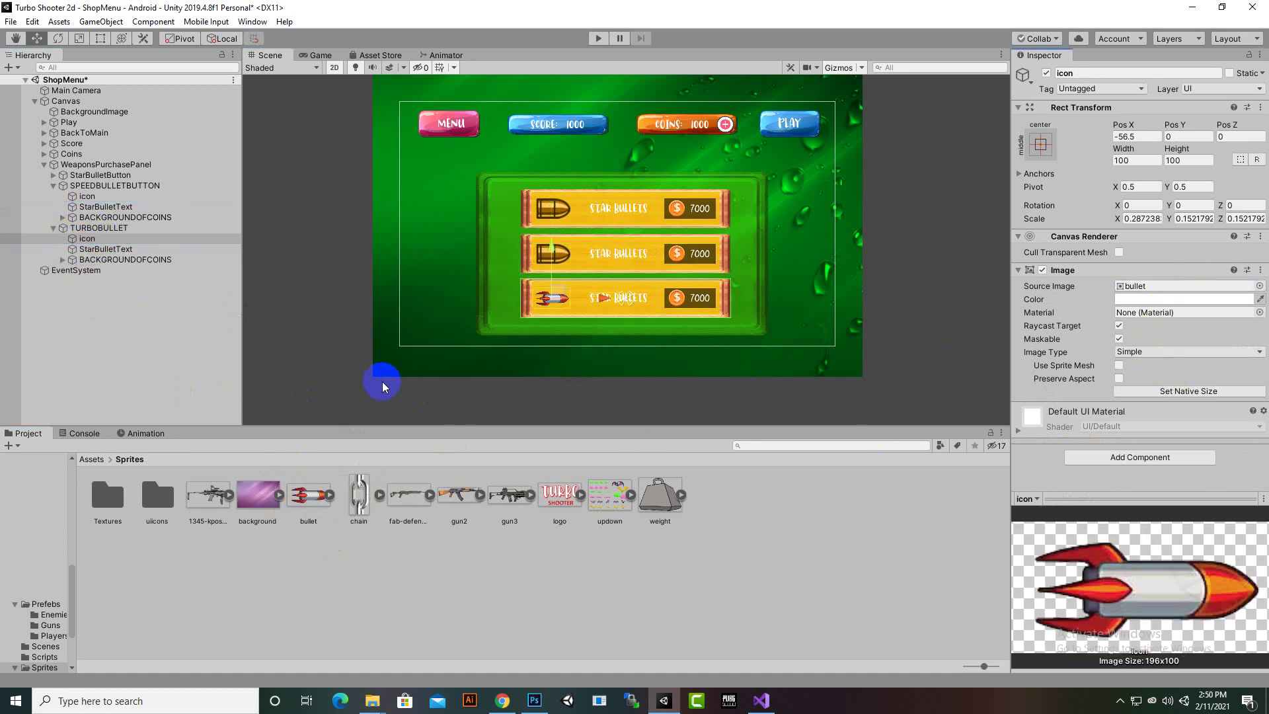
- Assign the Bullet_05 sprite from the Sprites/Textures folder as the Source Image of SPEEDBULLETBUTTON's icon
left_click(94, 219)
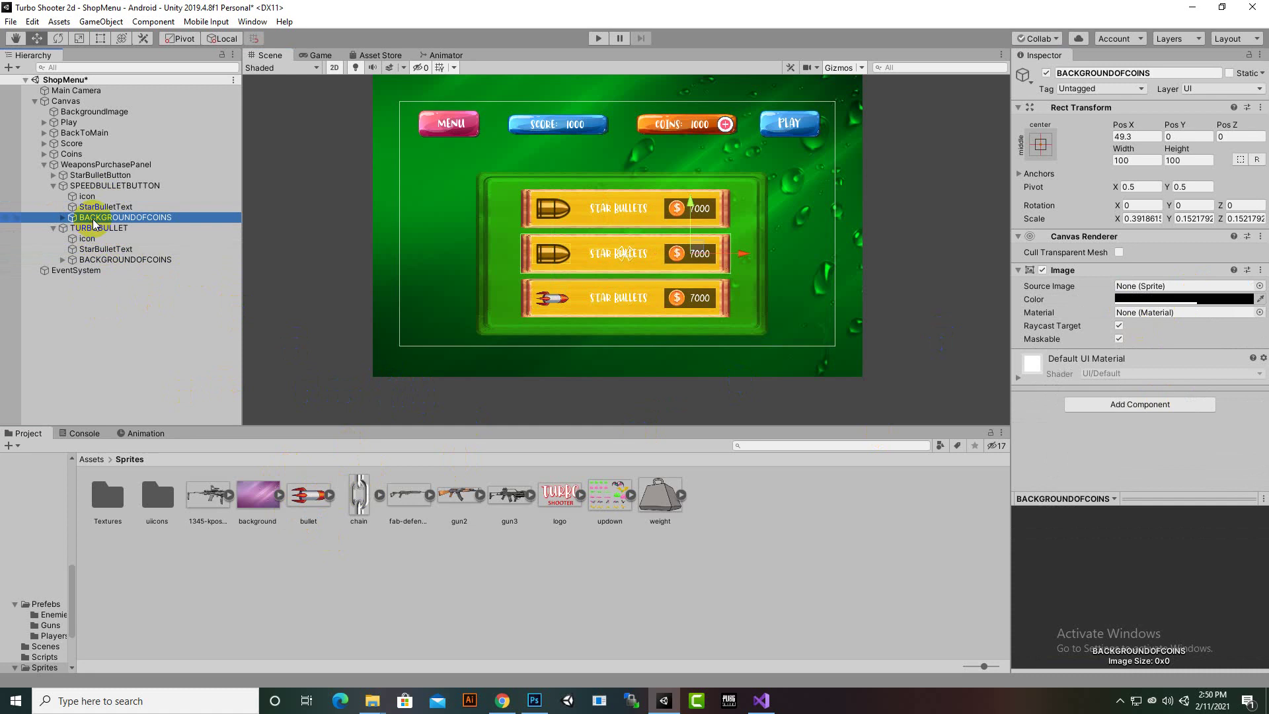
left_click(87, 196)
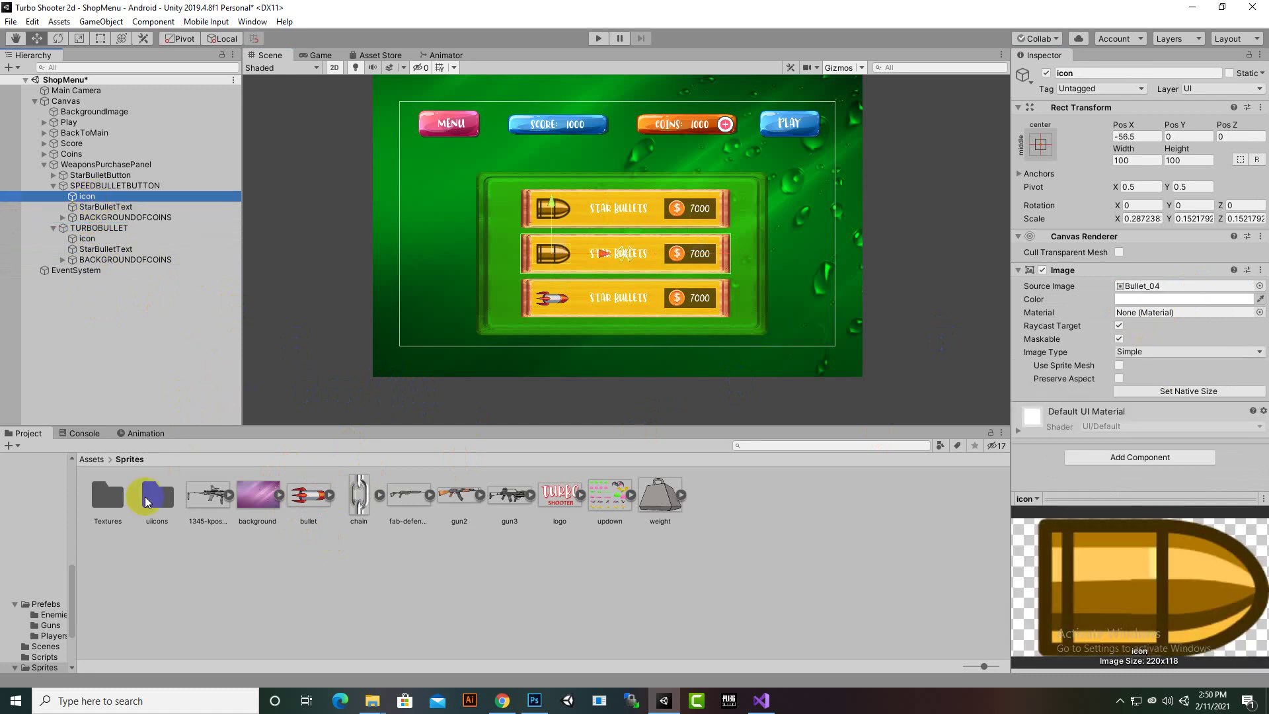
double_click(148, 497)
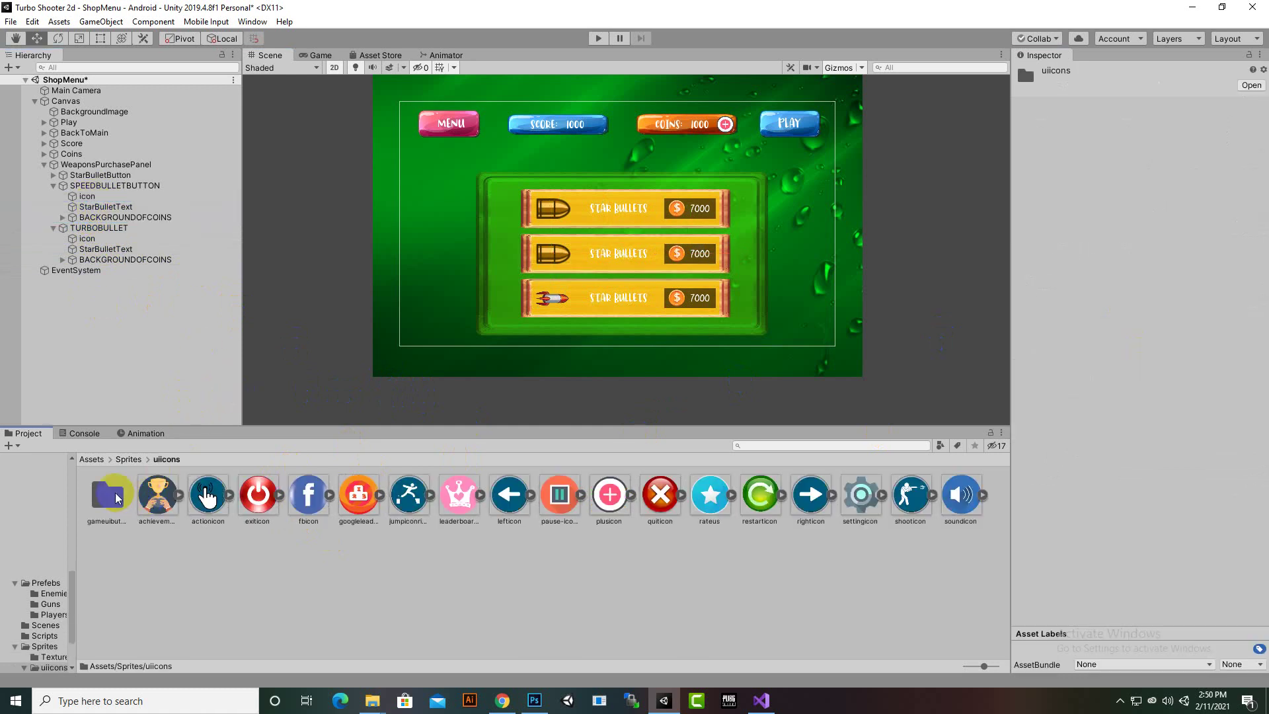
double_click(115, 498)
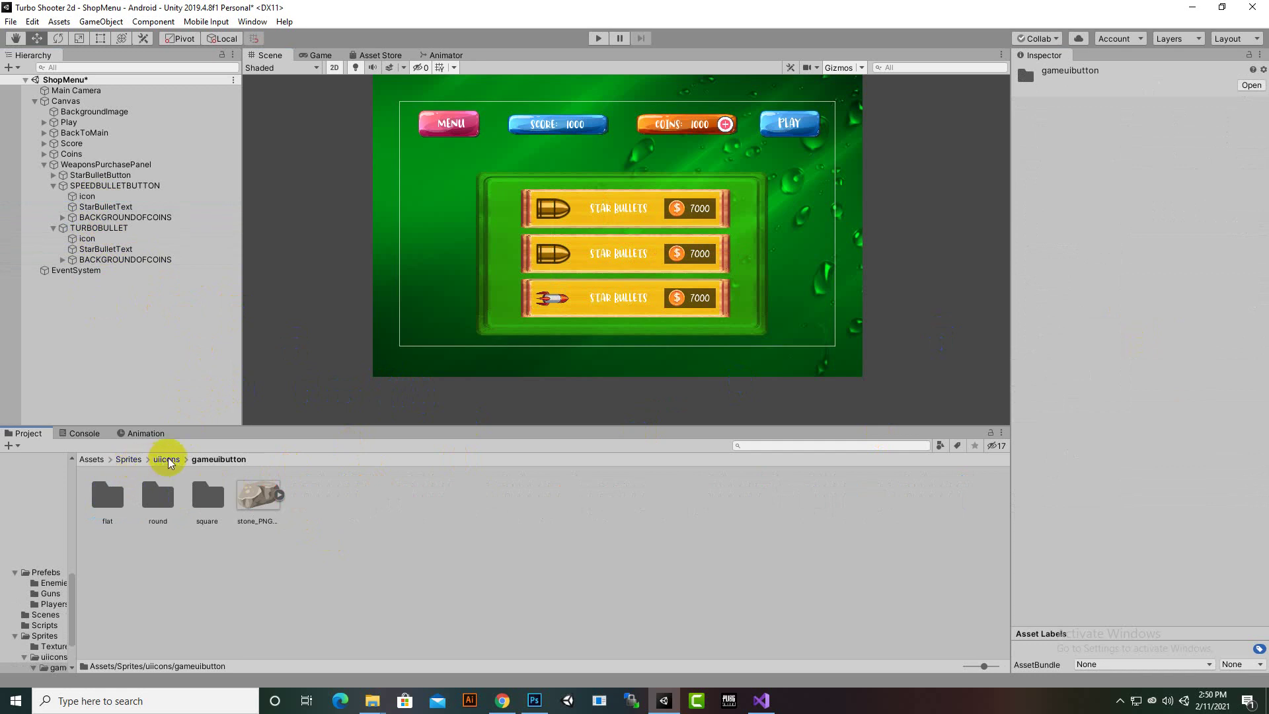
left_click(167, 458)
left_click(130, 459)
double_click(128, 491)
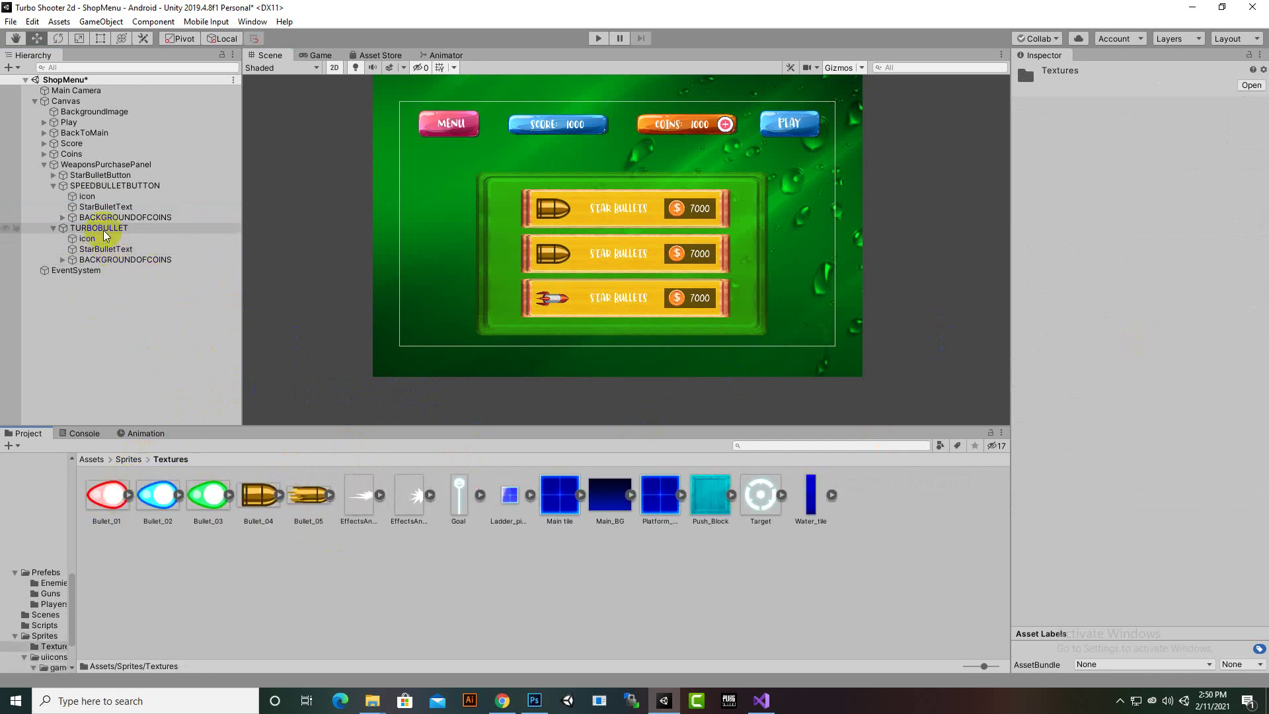
left_click(86, 196)
left_click_drag(308, 494, 1143, 286)
scroll(592, 343, "up", 2)
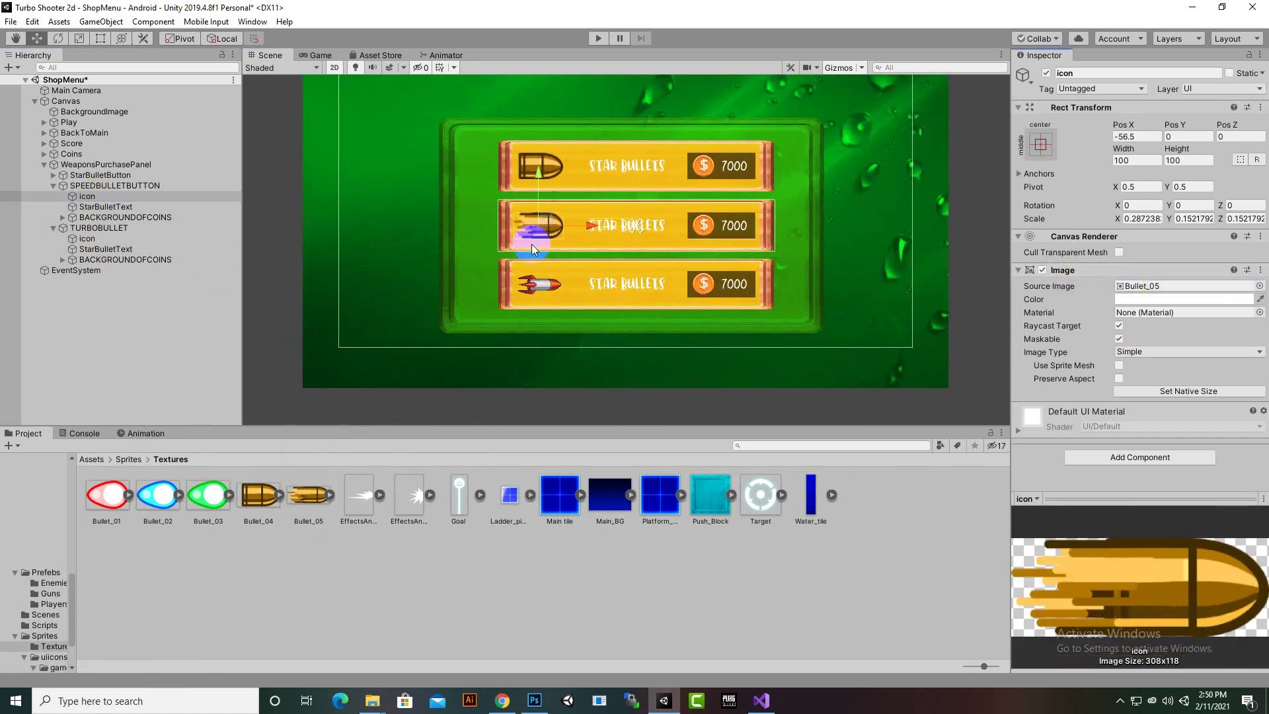
middle_click_drag(531, 244, 467, 304)
scroll(548, 326, "up", 3)
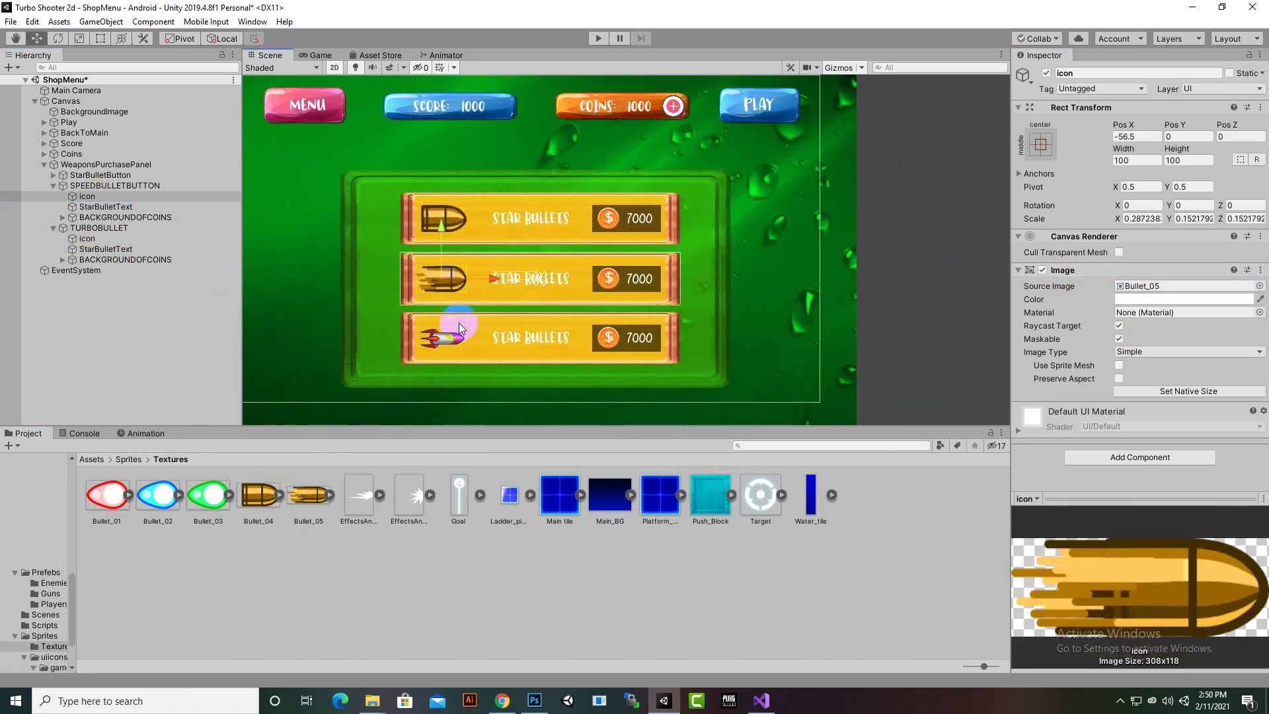
- Rename the StarBulletText object under SPEEDBULLETBUTTON as SpeedBulletText
left_click(89, 207)
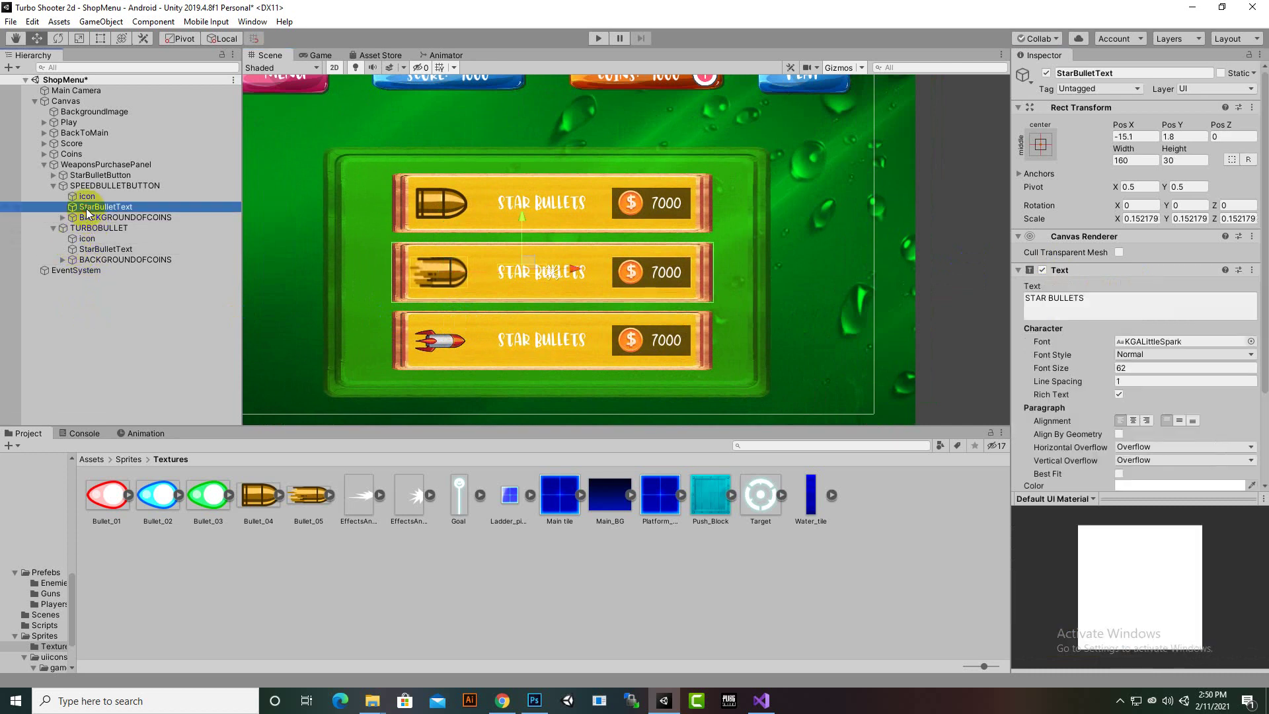
right_click(88, 208)
left_click(125, 250)
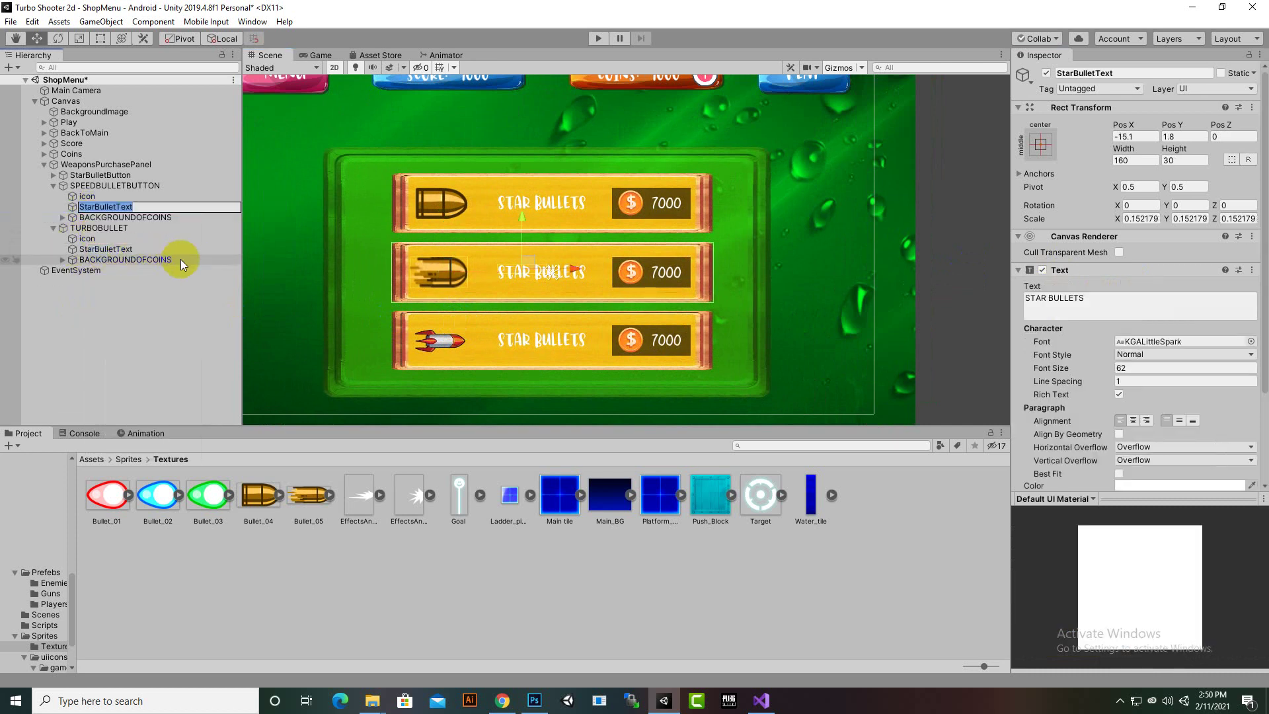
left_click_drag(97, 207, 74, 211)
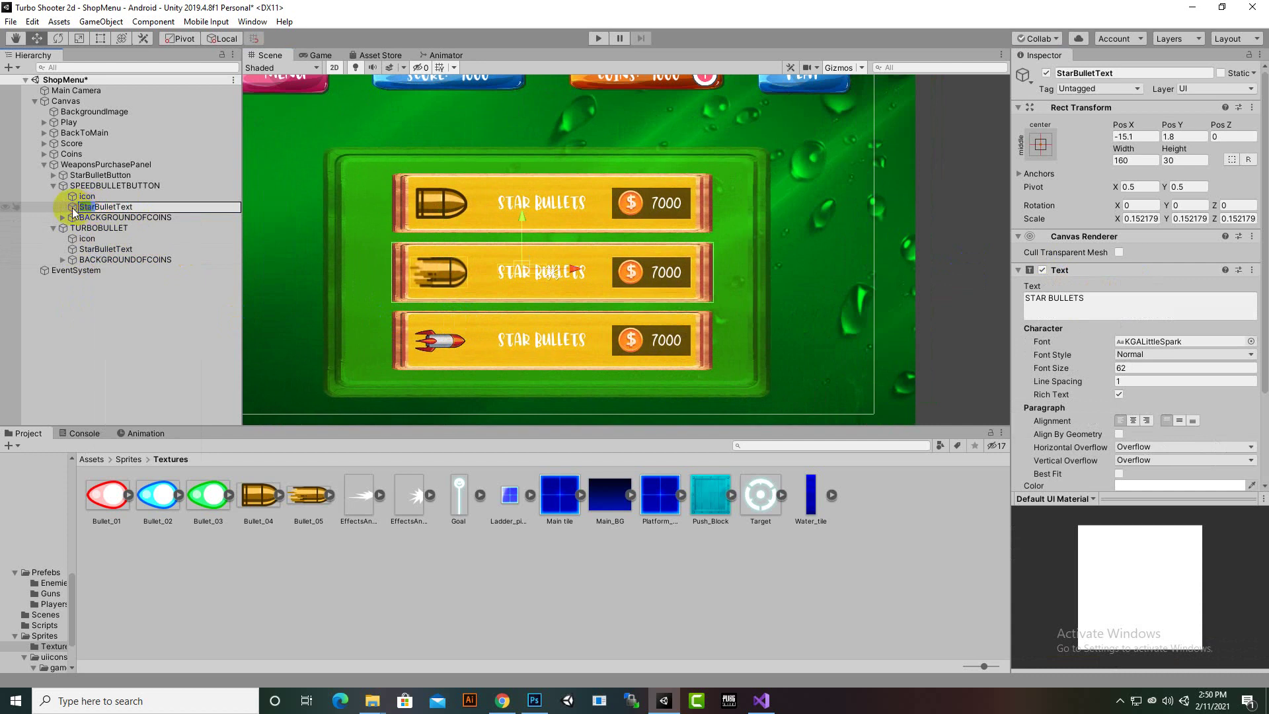
type("Speed")
key("Return")
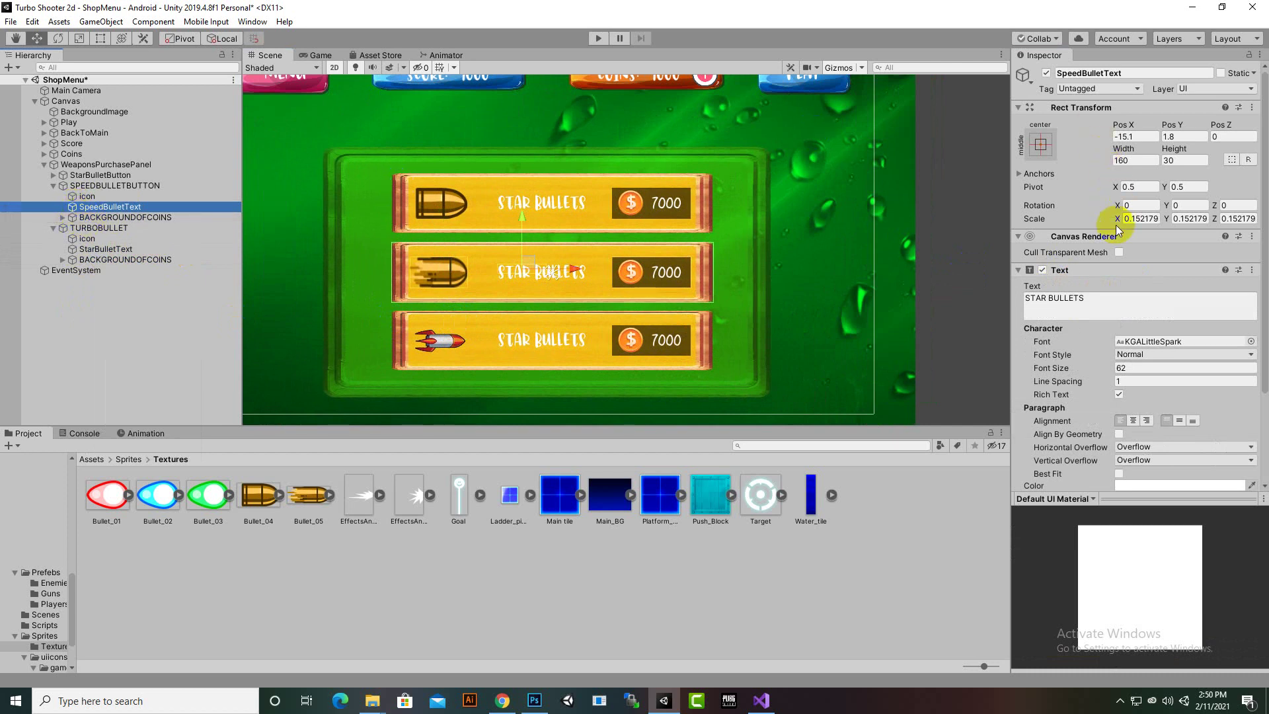
- Change the label text of SpeedBulletText to SPEED BULLETS on a single line
left_click(1035, 301)
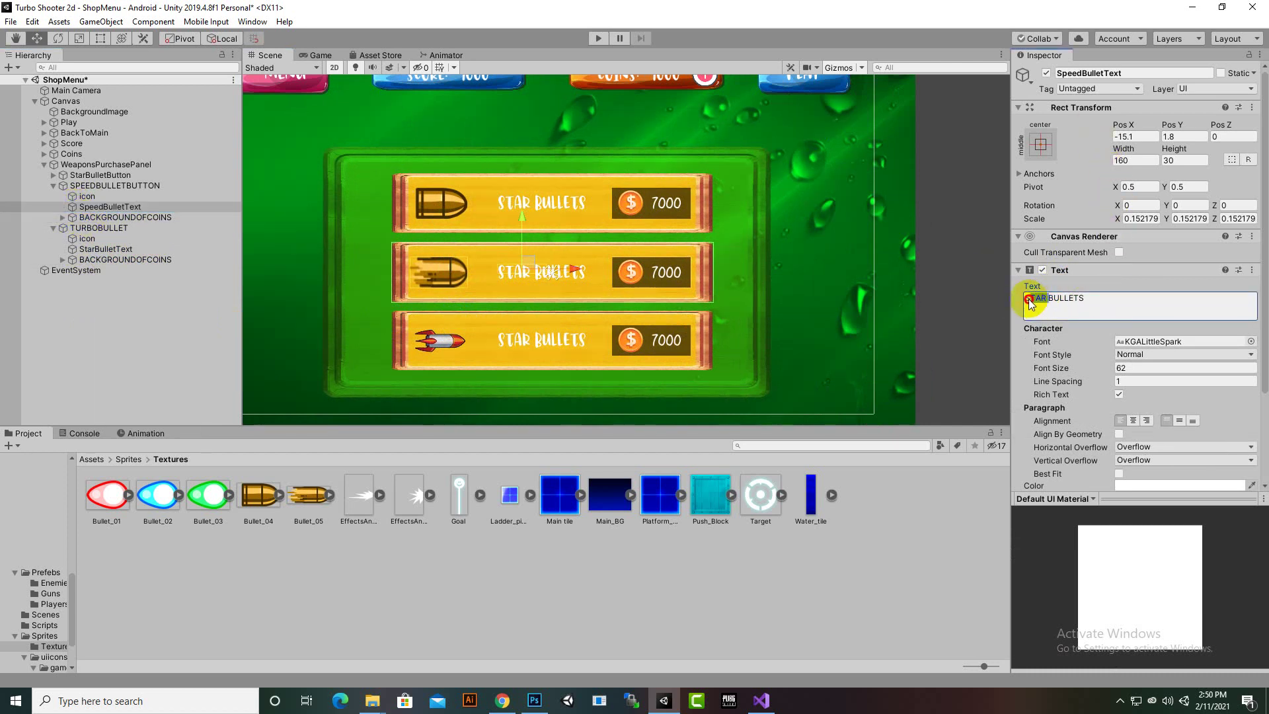
left_click_drag(1048, 298, 1030, 294)
type("PEED")
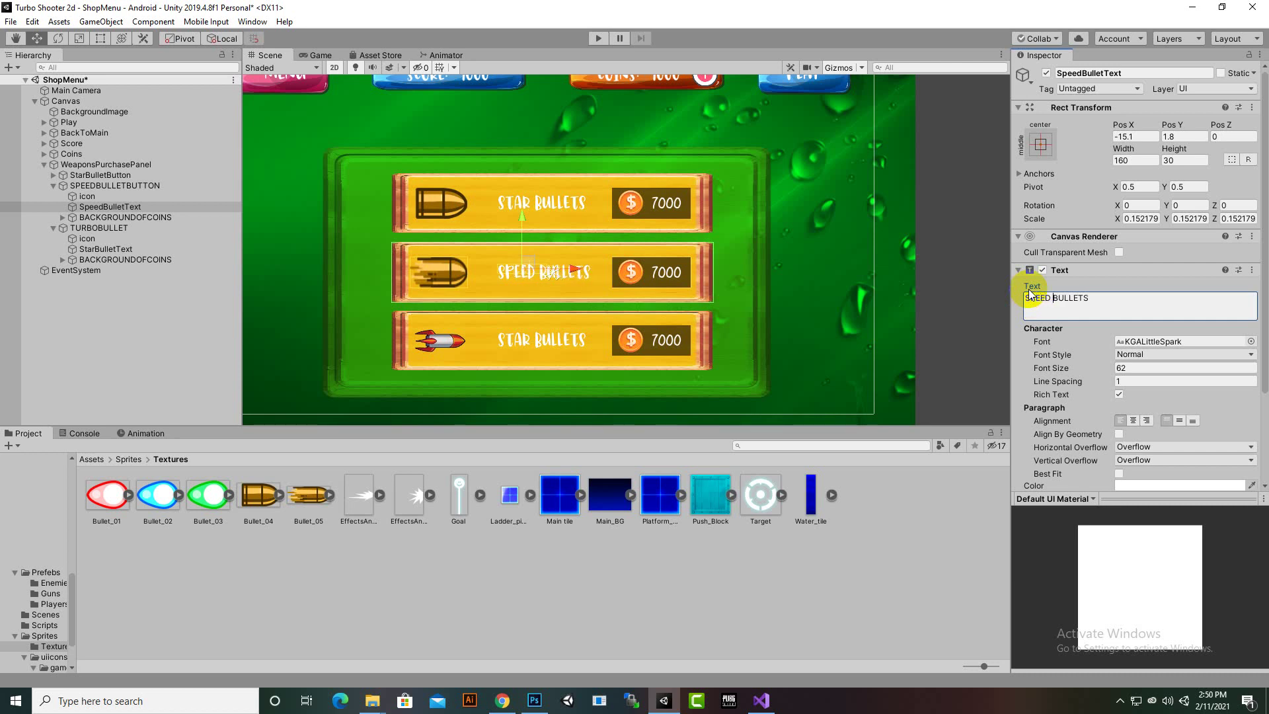
key("Return")
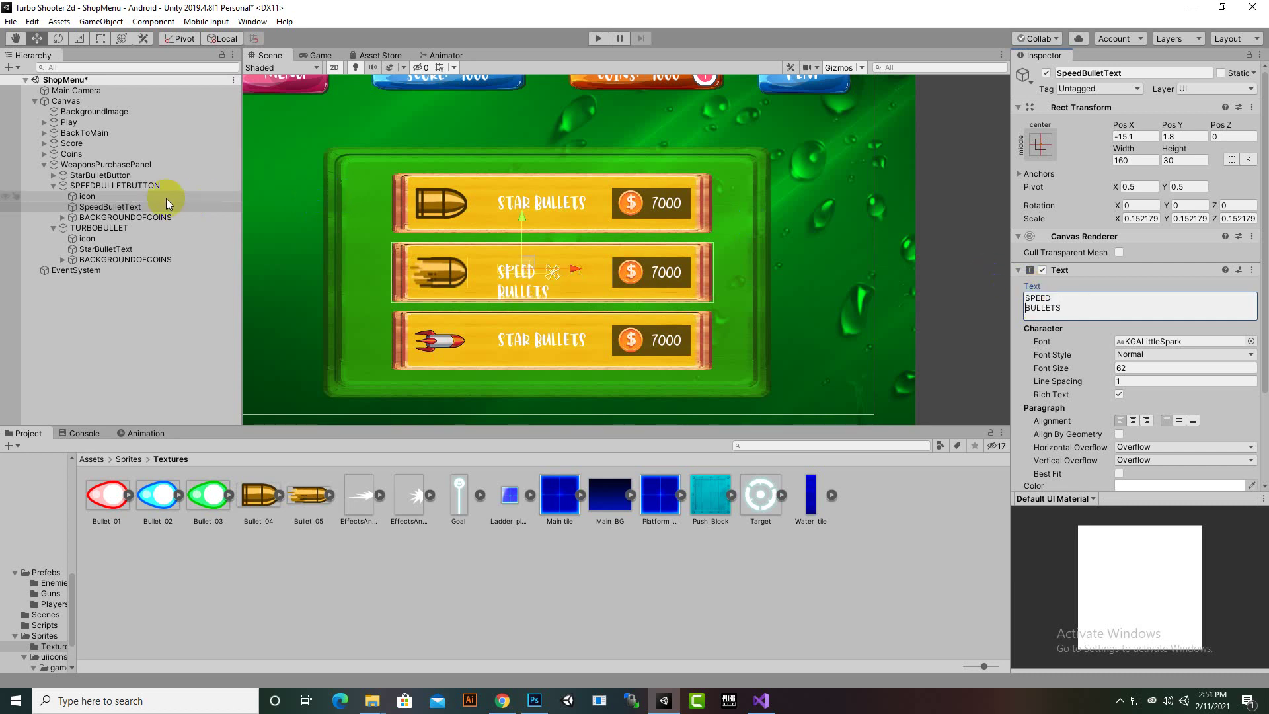
key("BackSpace")
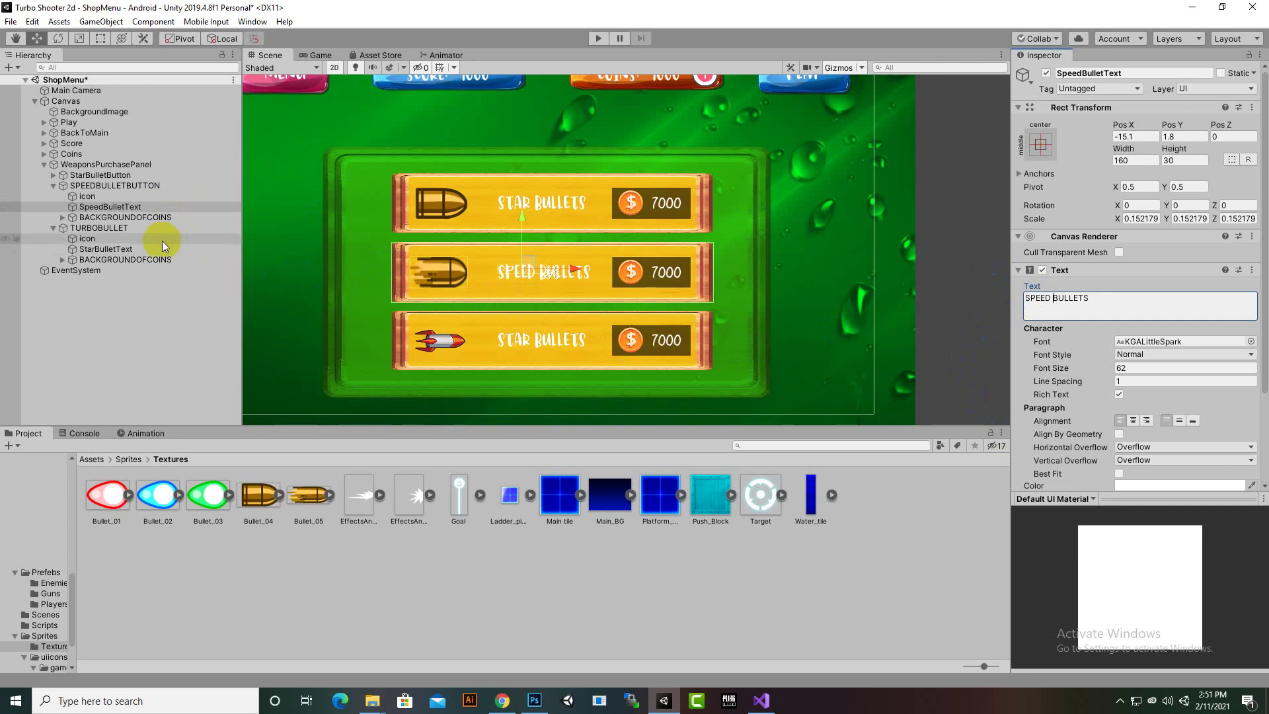
- Rename the StarBulletText object under TURBOBULLET as TurboBulletText
left_click(91, 240)
left_click(98, 249)
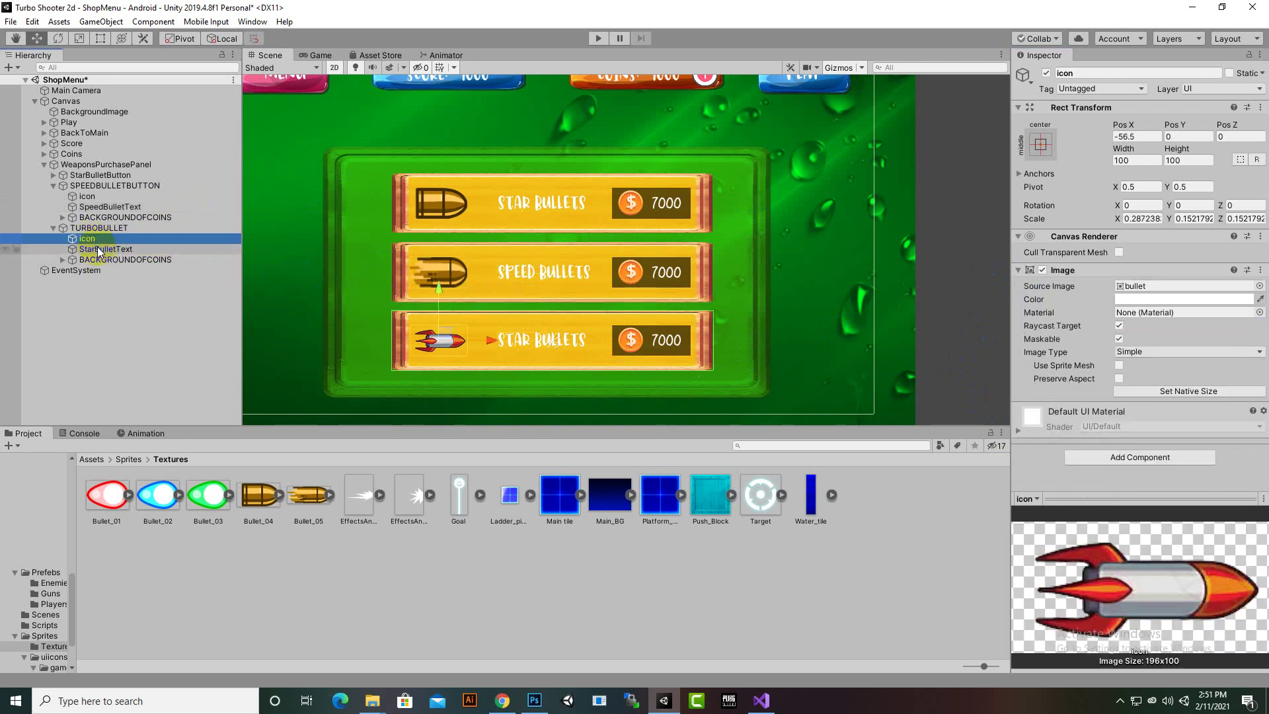
right_click(99, 250)
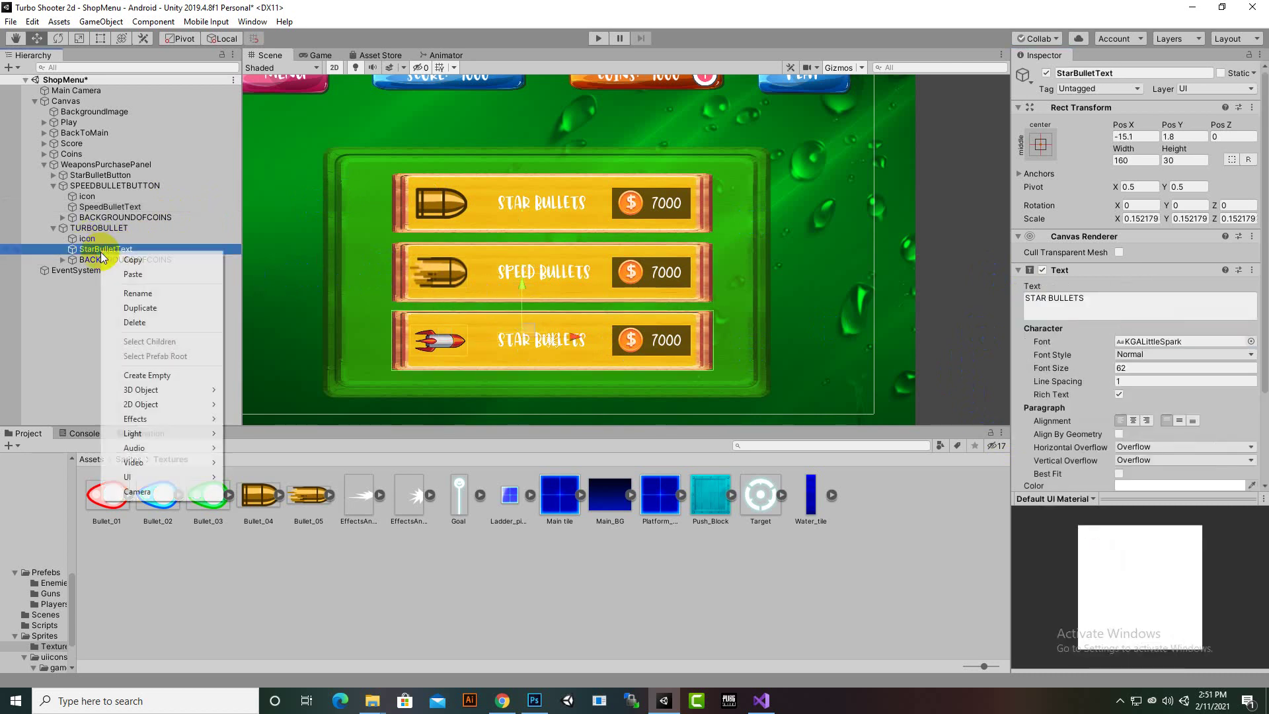
left_click(128, 294)
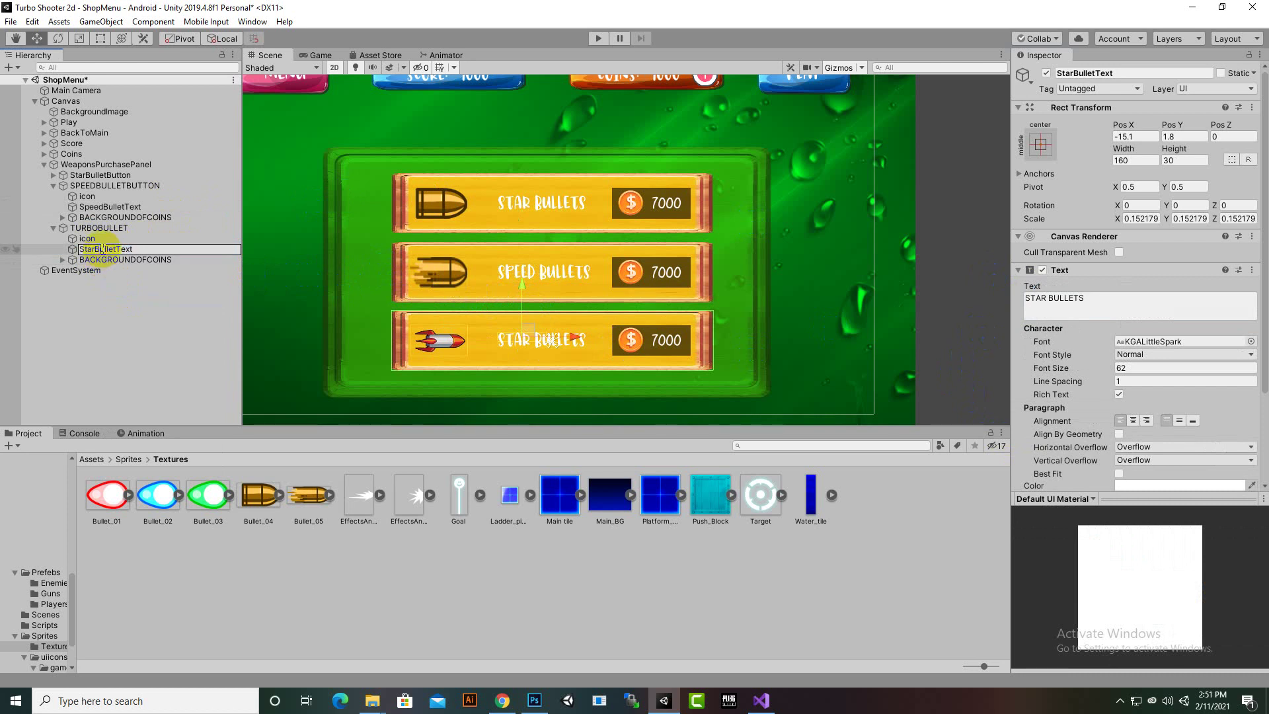
left_click_drag(94, 249, 56, 252)
type("Tur")
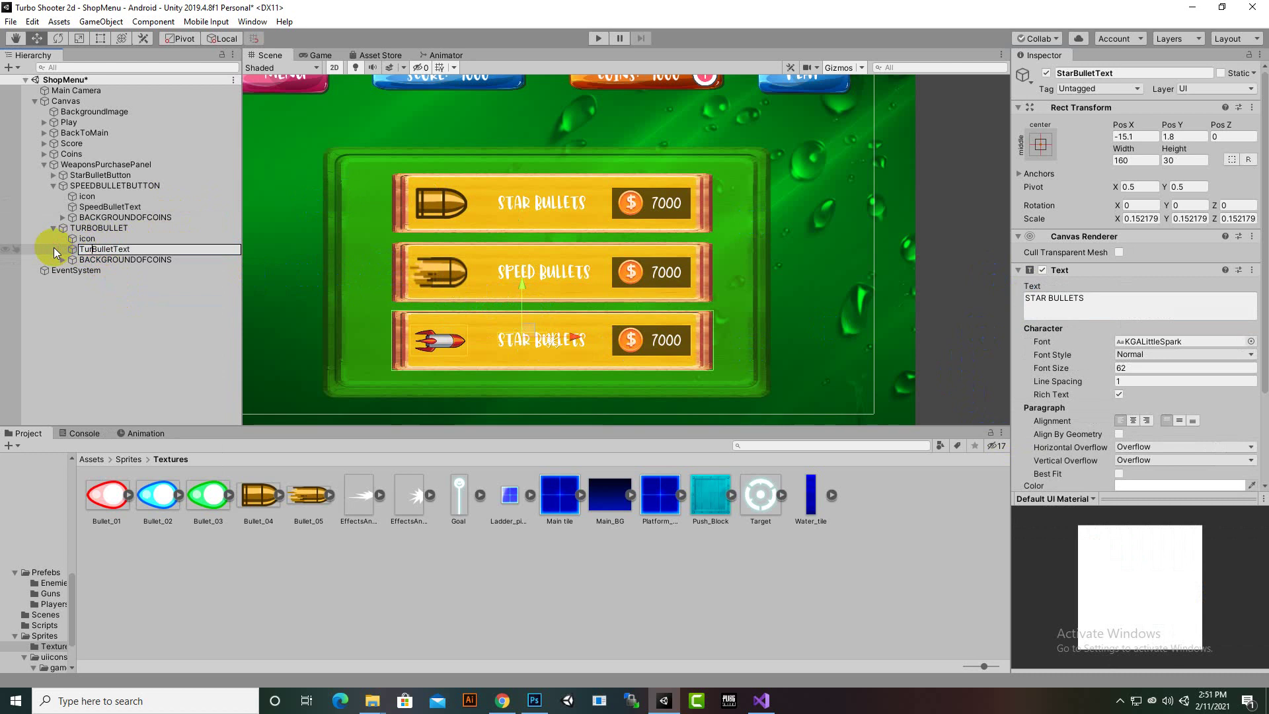
type("bo")
key("Return")
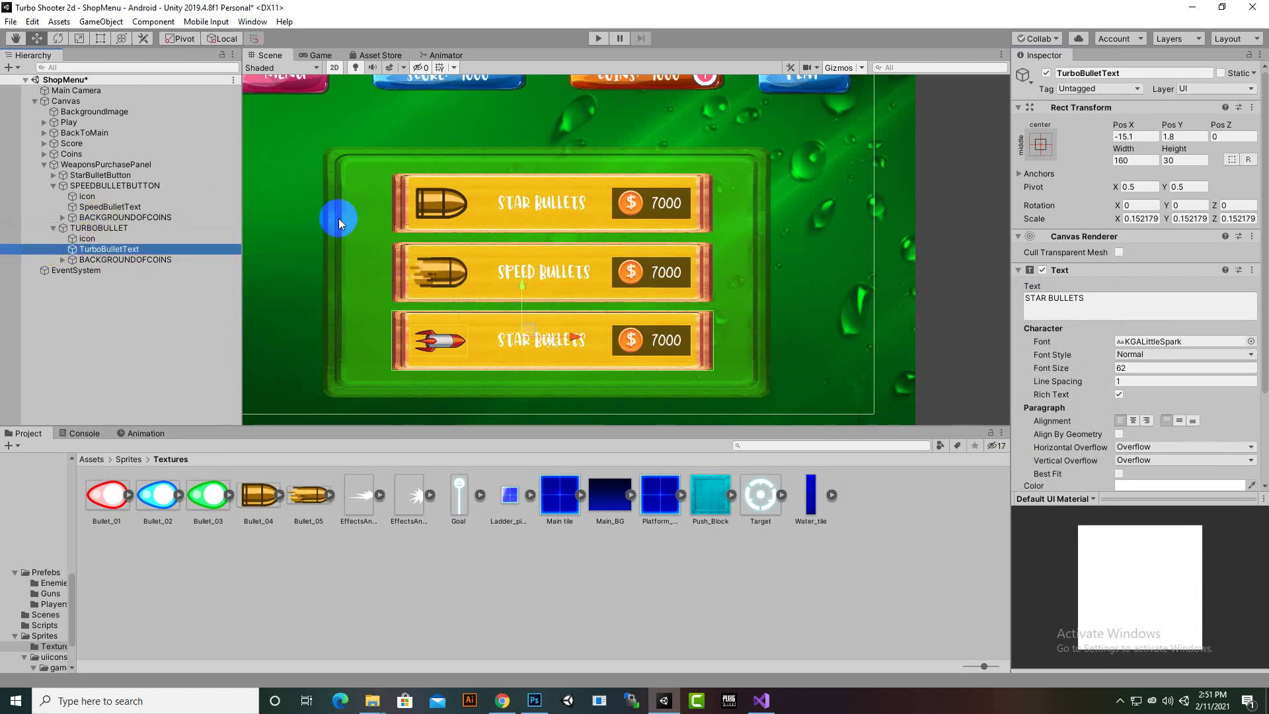
- Change the label text of TurboBulletText to TURBO BULLETS and deselect the object
left_click(1044, 301)
left_click(1044, 300)
left_click_drag(1044, 301, 1018, 304)
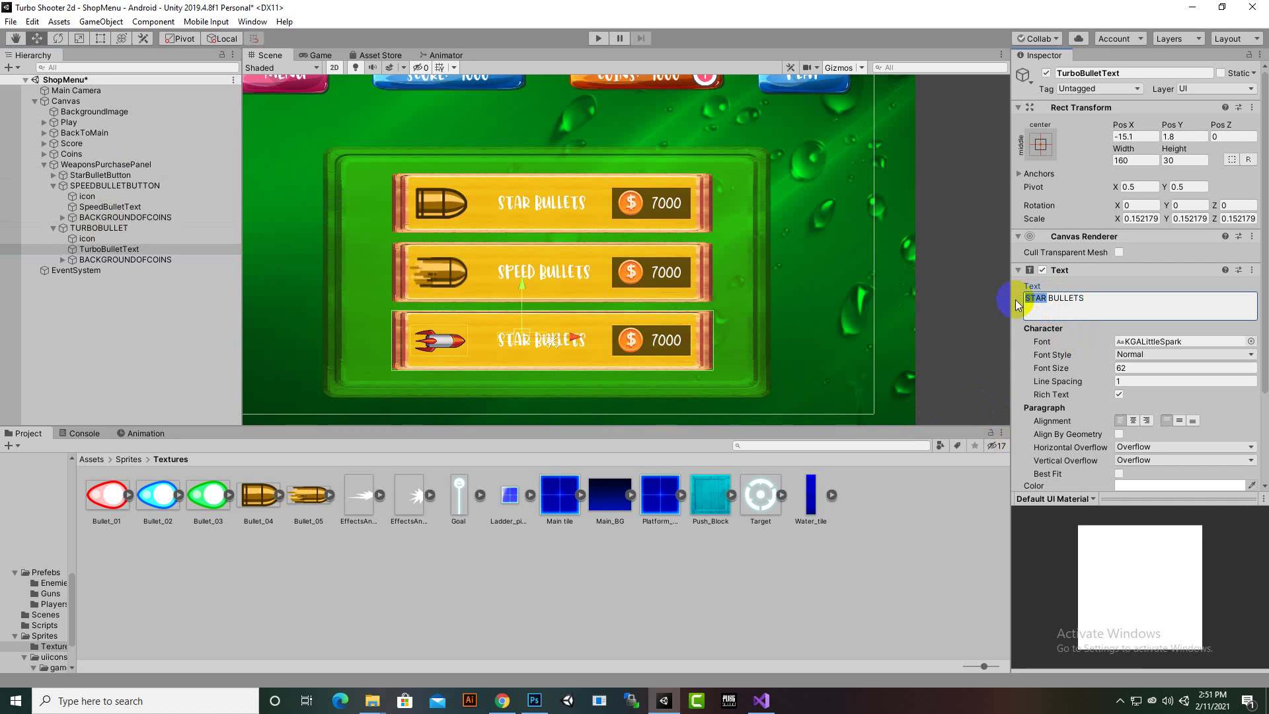
type("T")
key("BackSpace")
type("T")
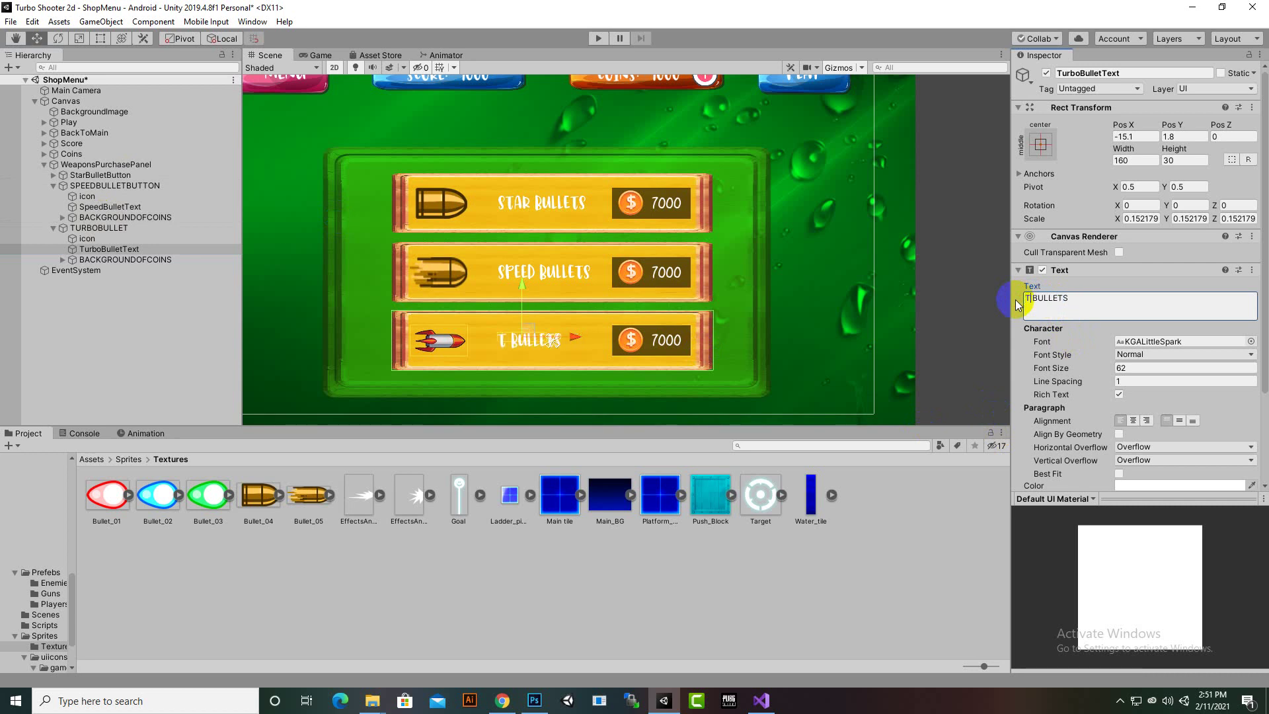
type("URB")
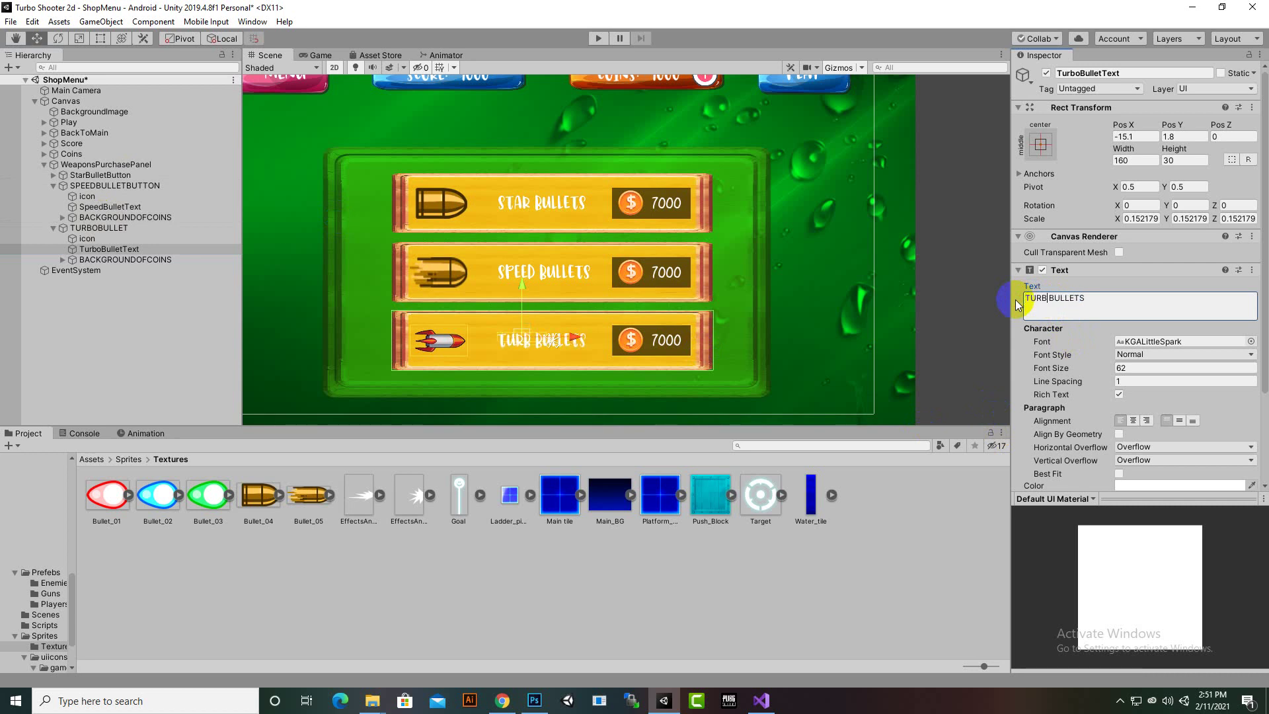
type("O")
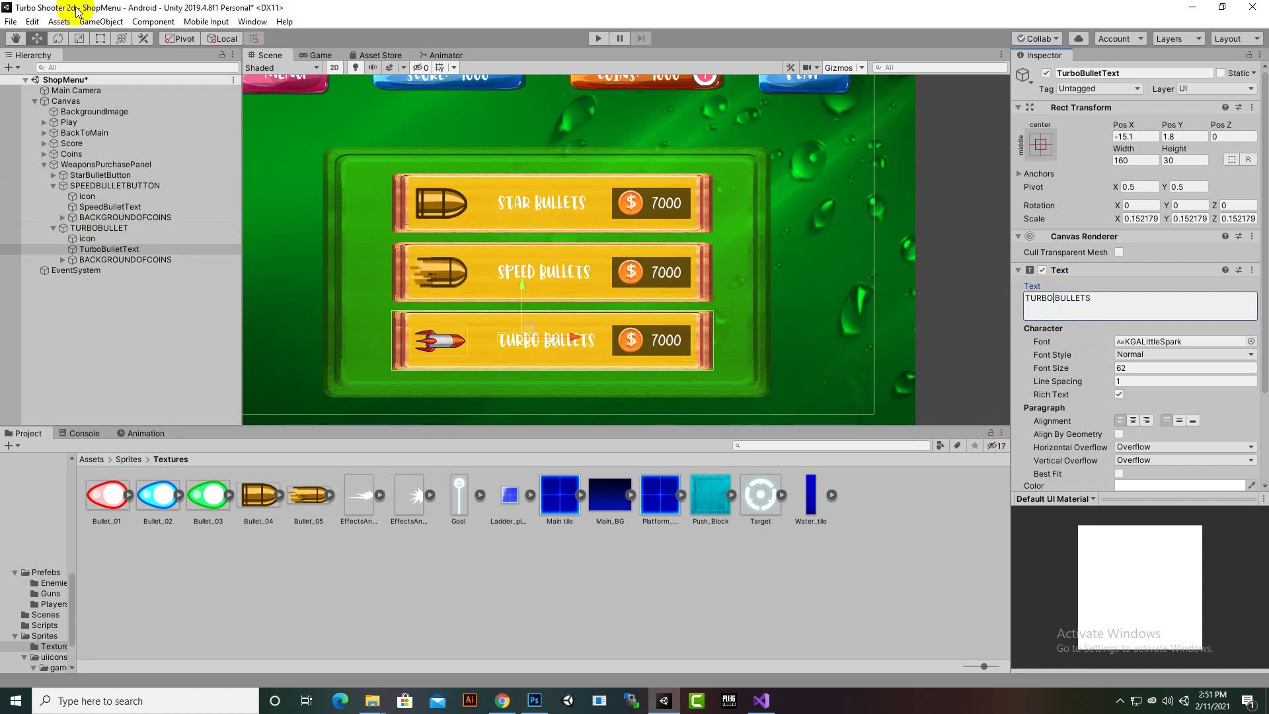
left_click(99, 298)
scroll(522, 242, "down", 5)
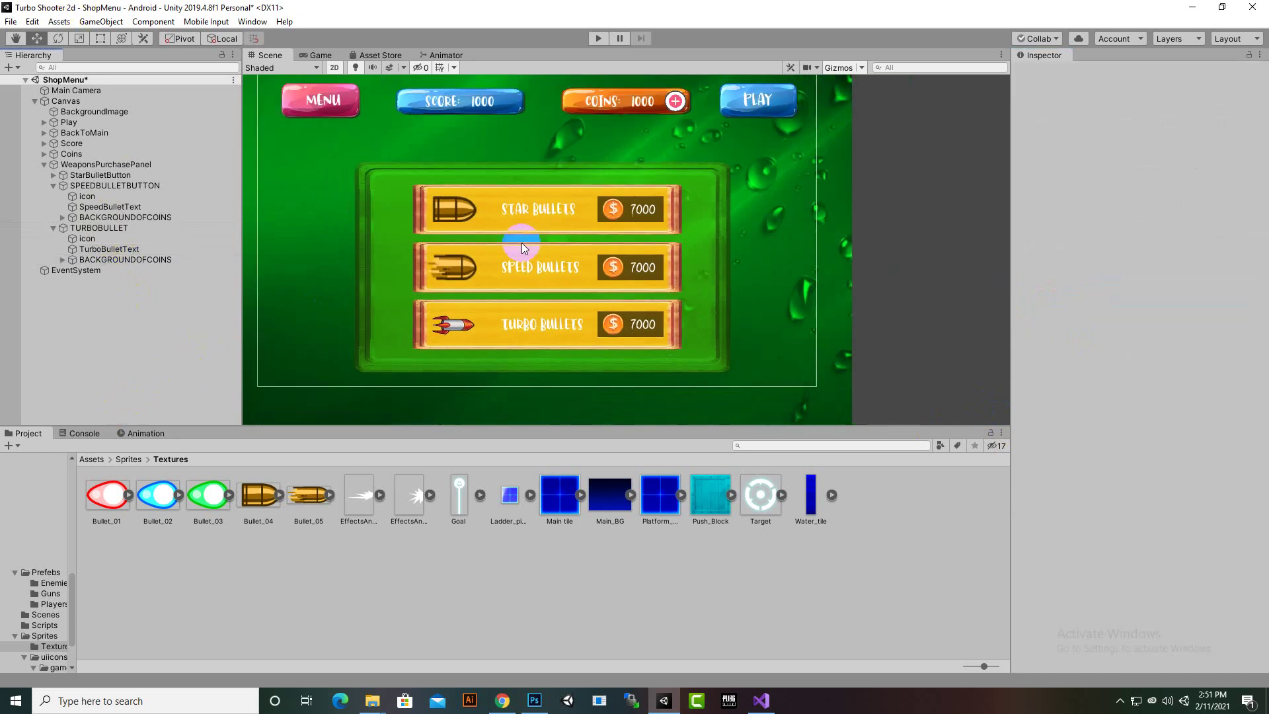
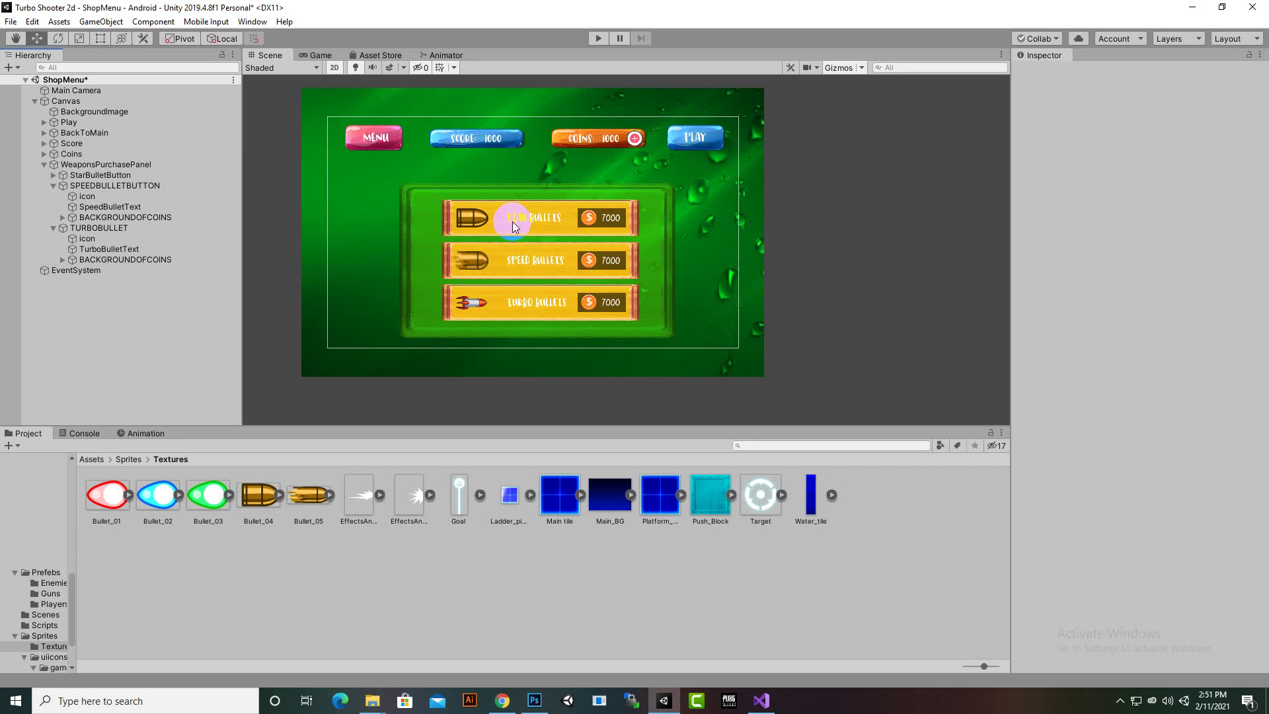
- Duplicate the WeaponsPurchasePanel with its three buttons and deactivate the original panel
left_click(45, 164)
left_click(79, 165)
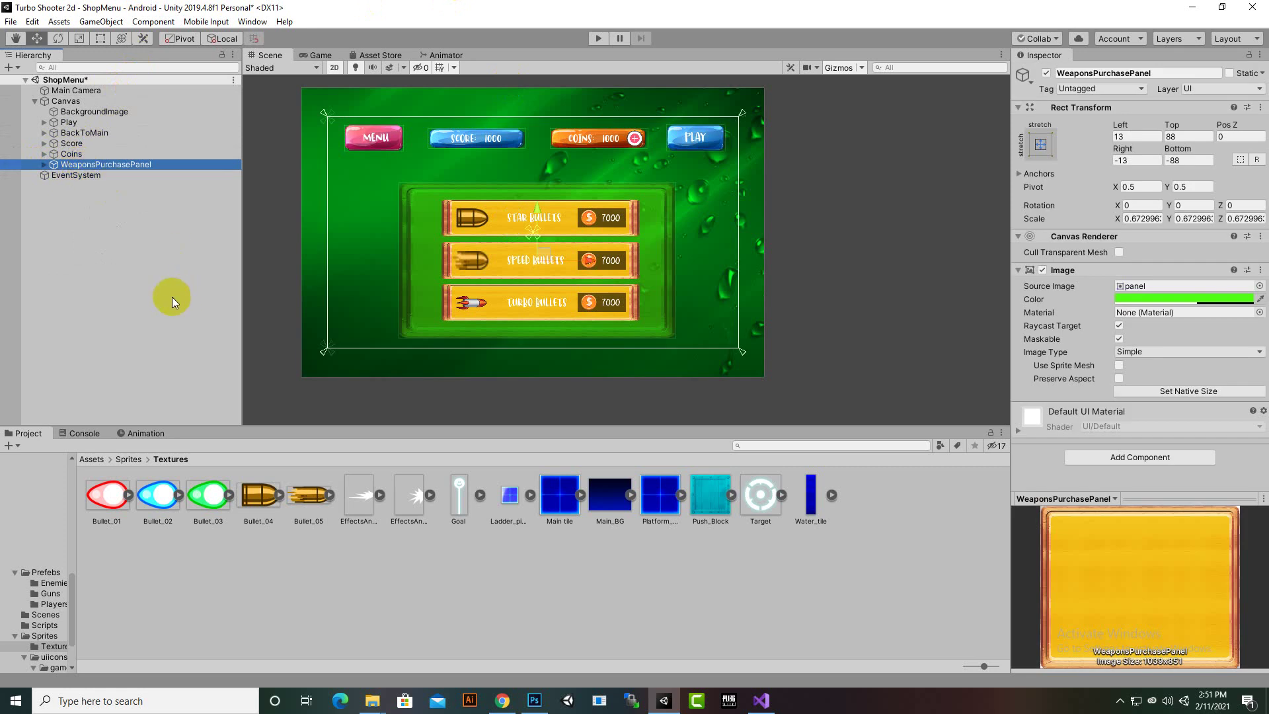
key("ctrl+d")
right_click(150, 176)
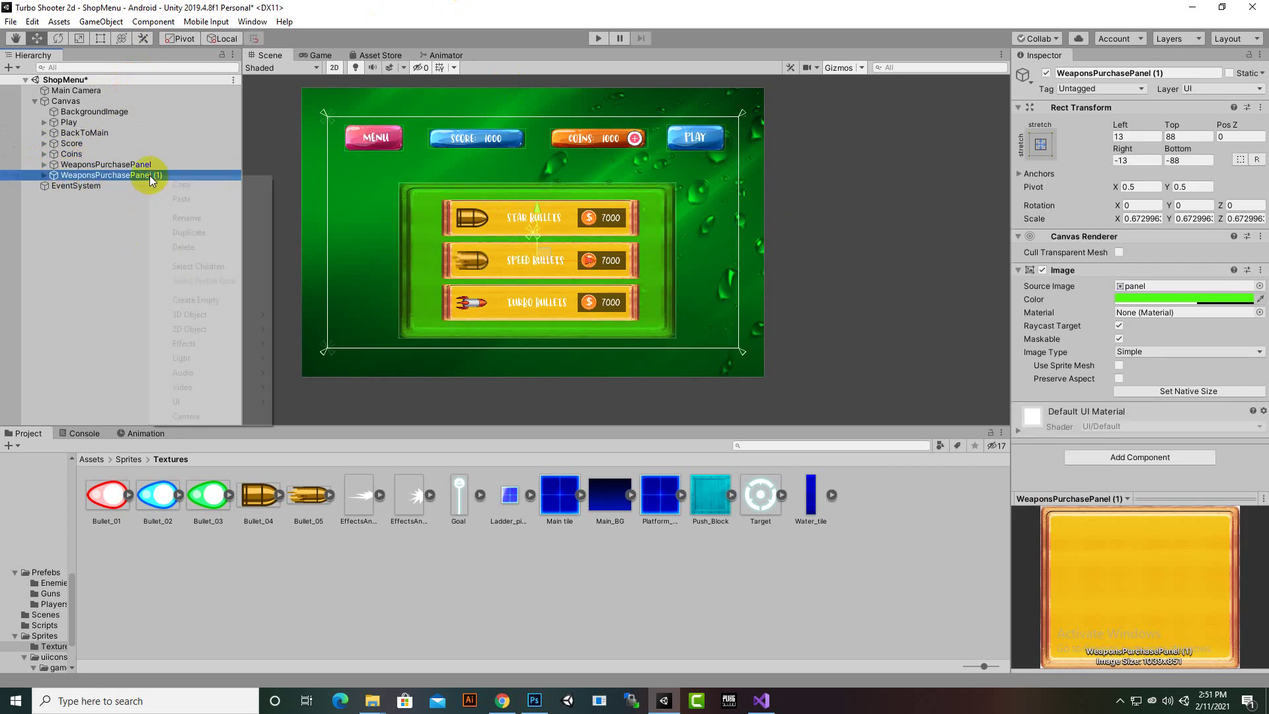
left_click(128, 173)
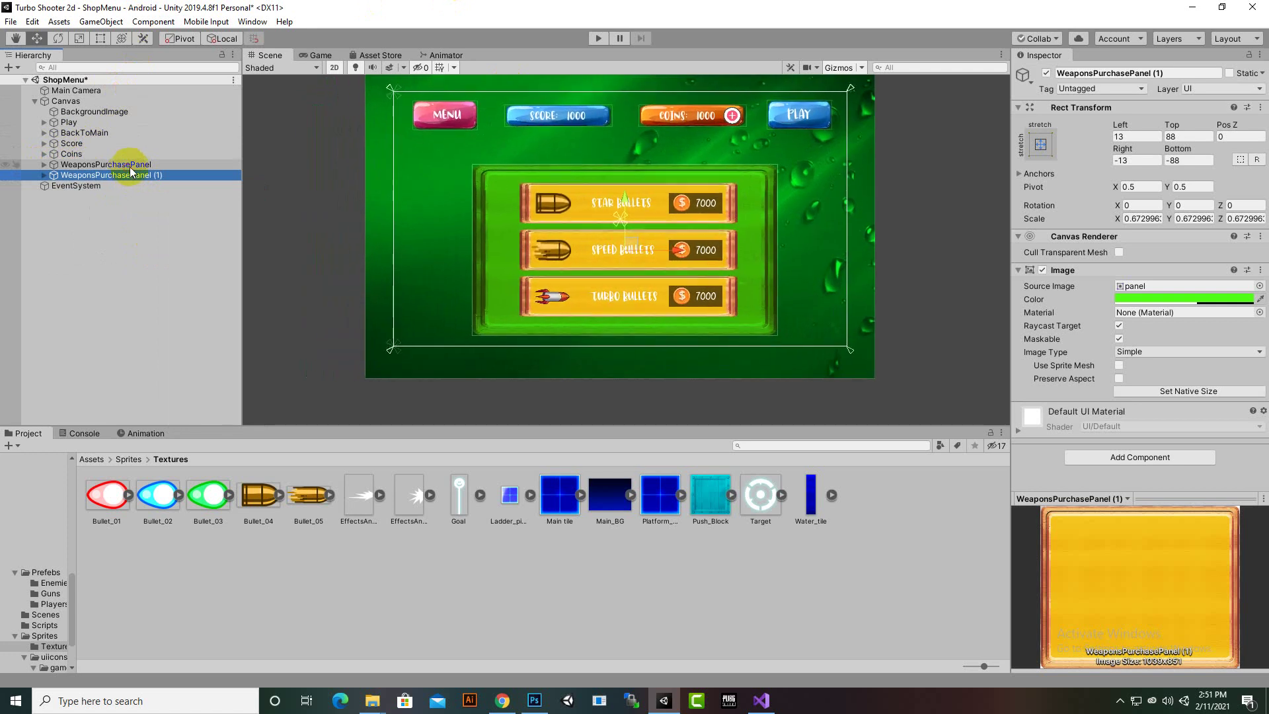
left_click(126, 165)
left_click(1047, 73)
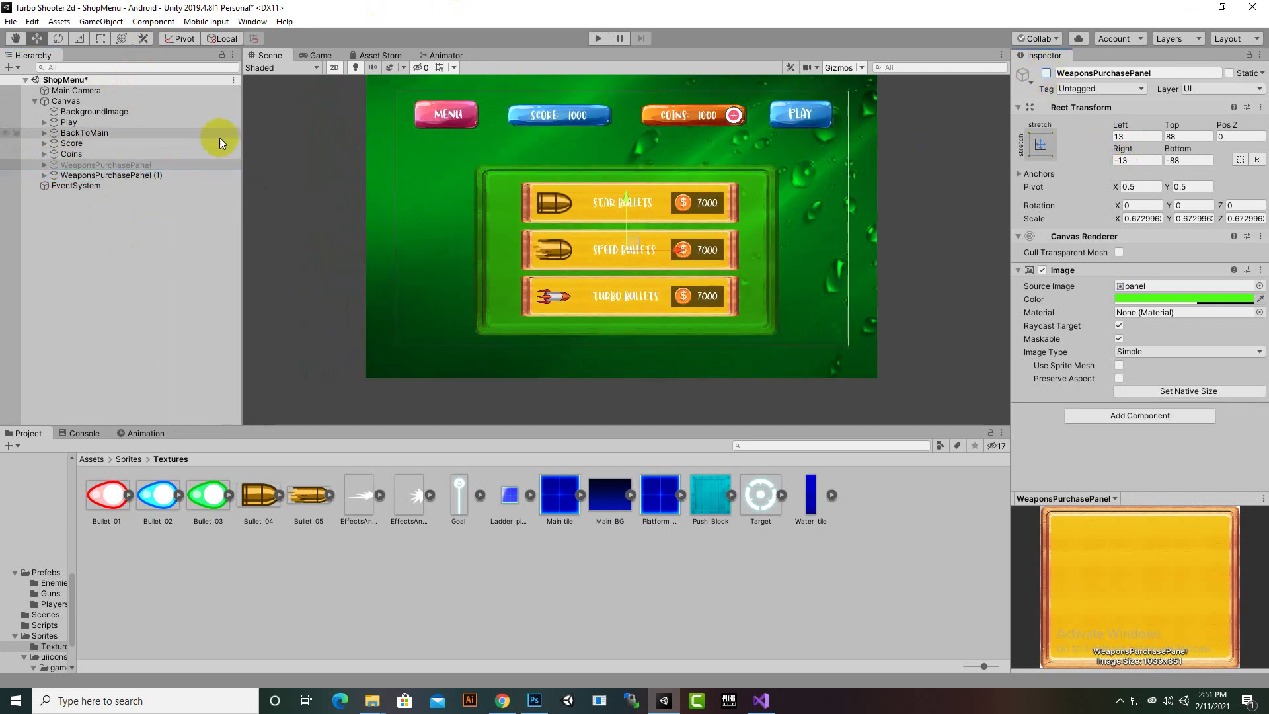
- Rename the duplicate WeaponsPurchasePanel (1) as SpecialPanel and expand it to show its child buttons
right_click(138, 174)
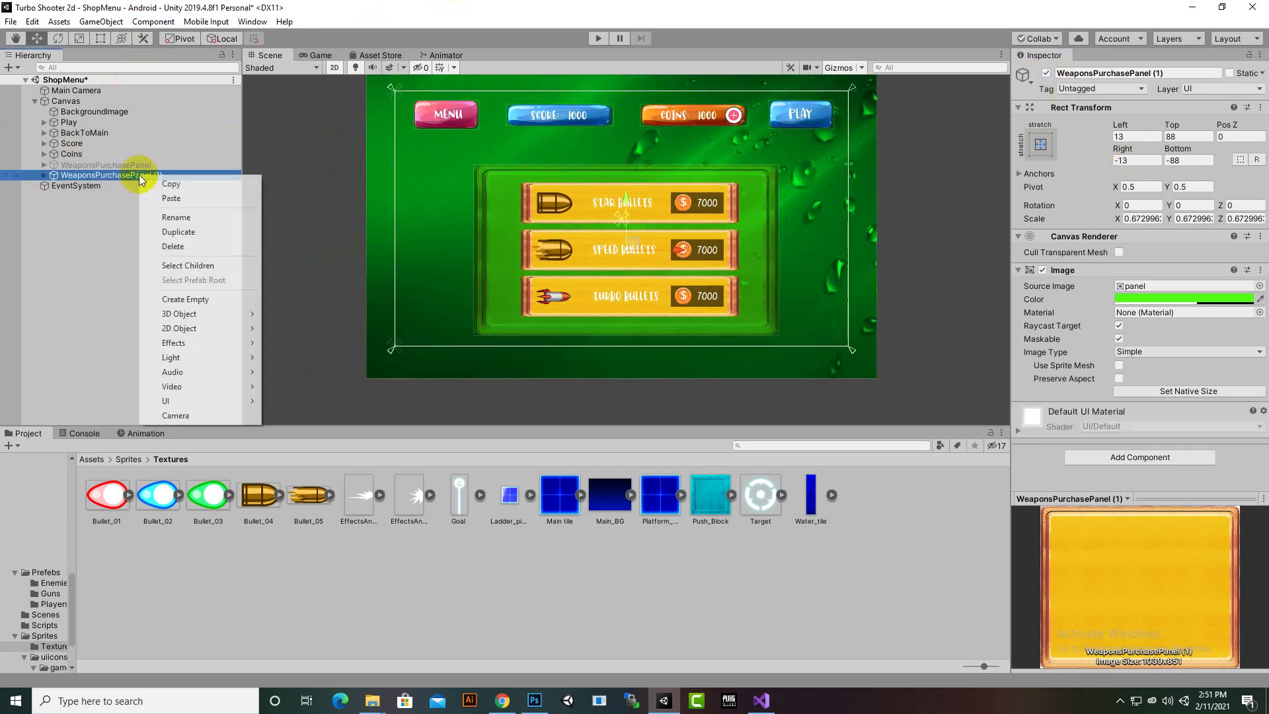
left_click(156, 214)
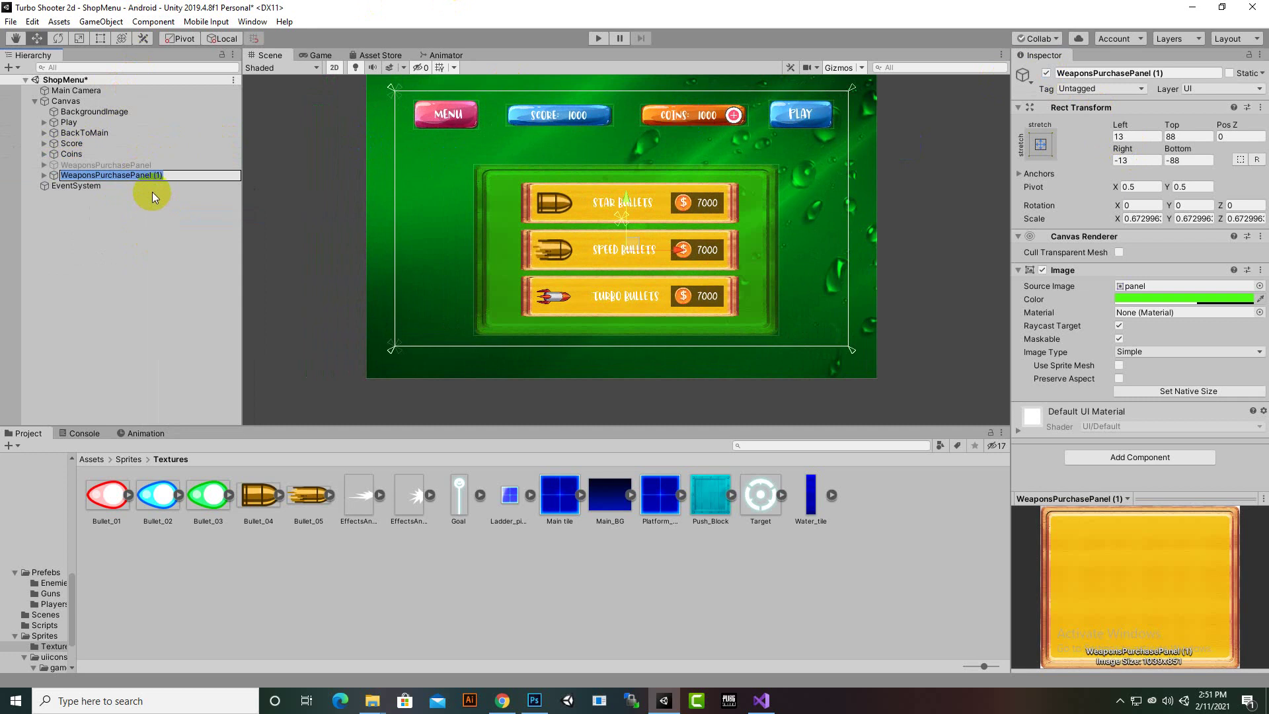
type("Special")
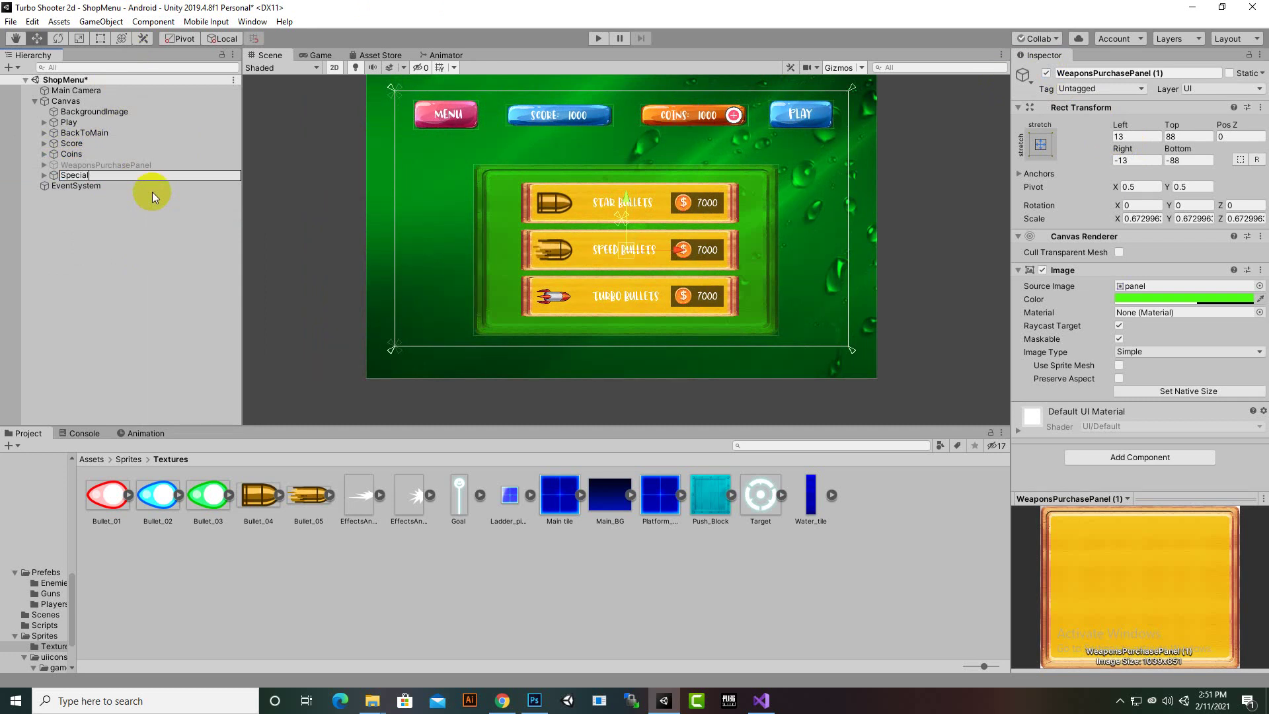
type("Panel")
key("Return")
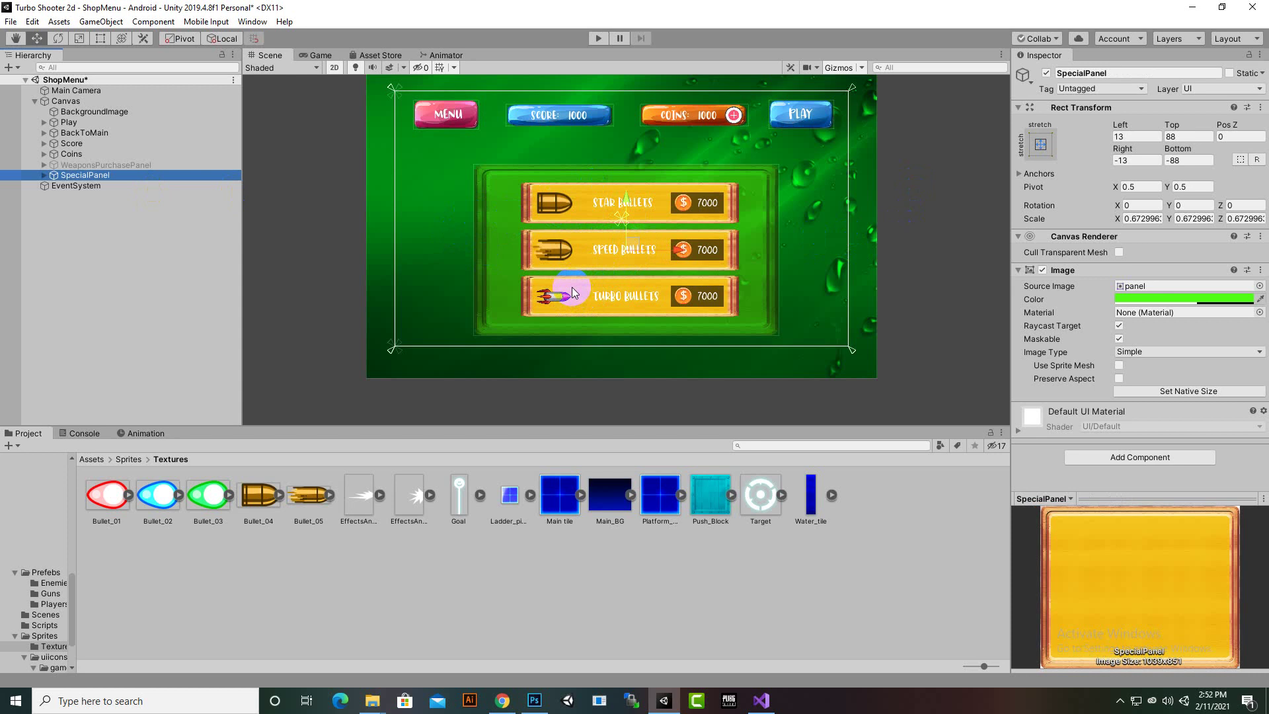
left_click(44, 176)
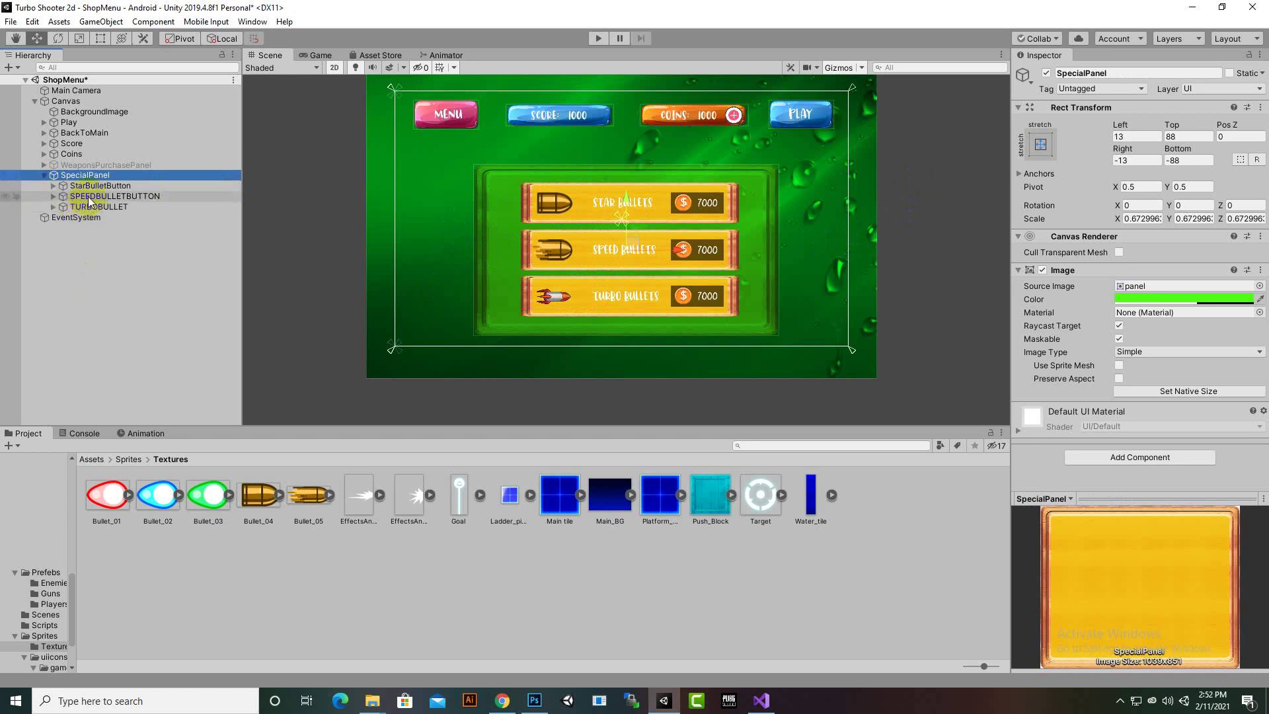
- Delete the TURBOBULLET button from the SpecialPanel
left_click(89, 197)
left_click(99, 206)
key("Delete")
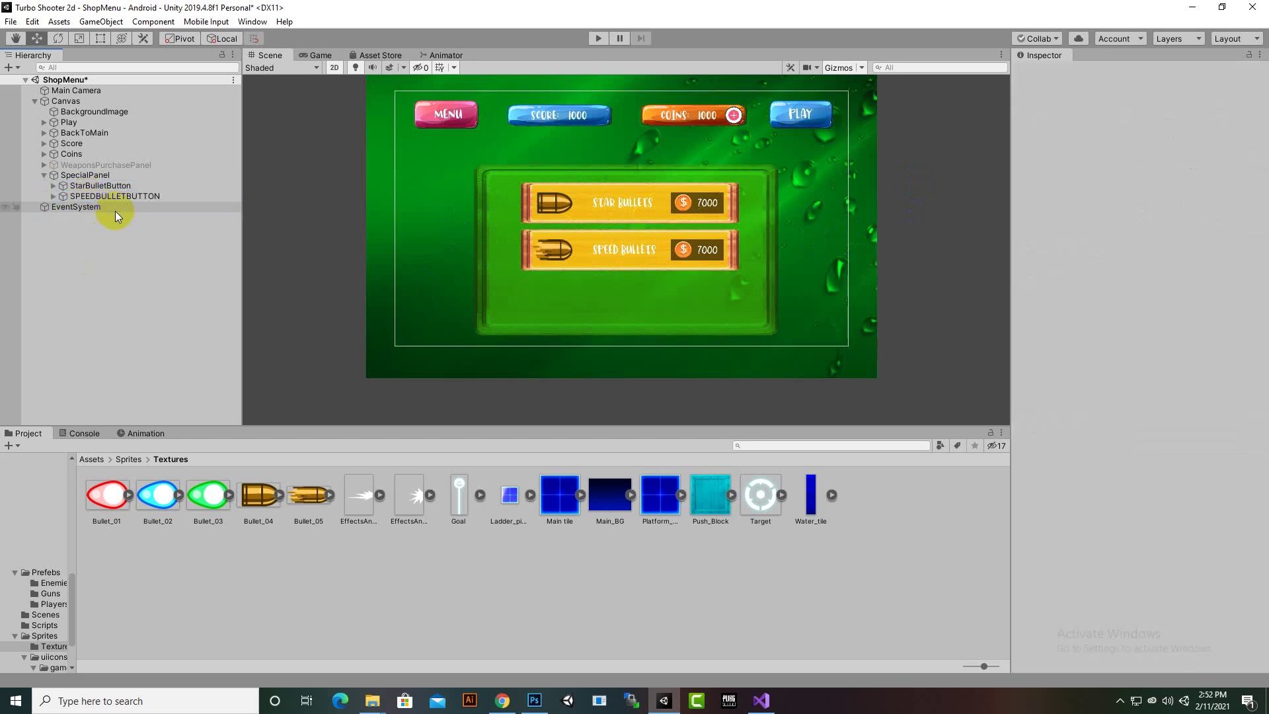
- Rename the StarBulletButton under SpecialPanel as DoubleCoins
right_click(83, 186)
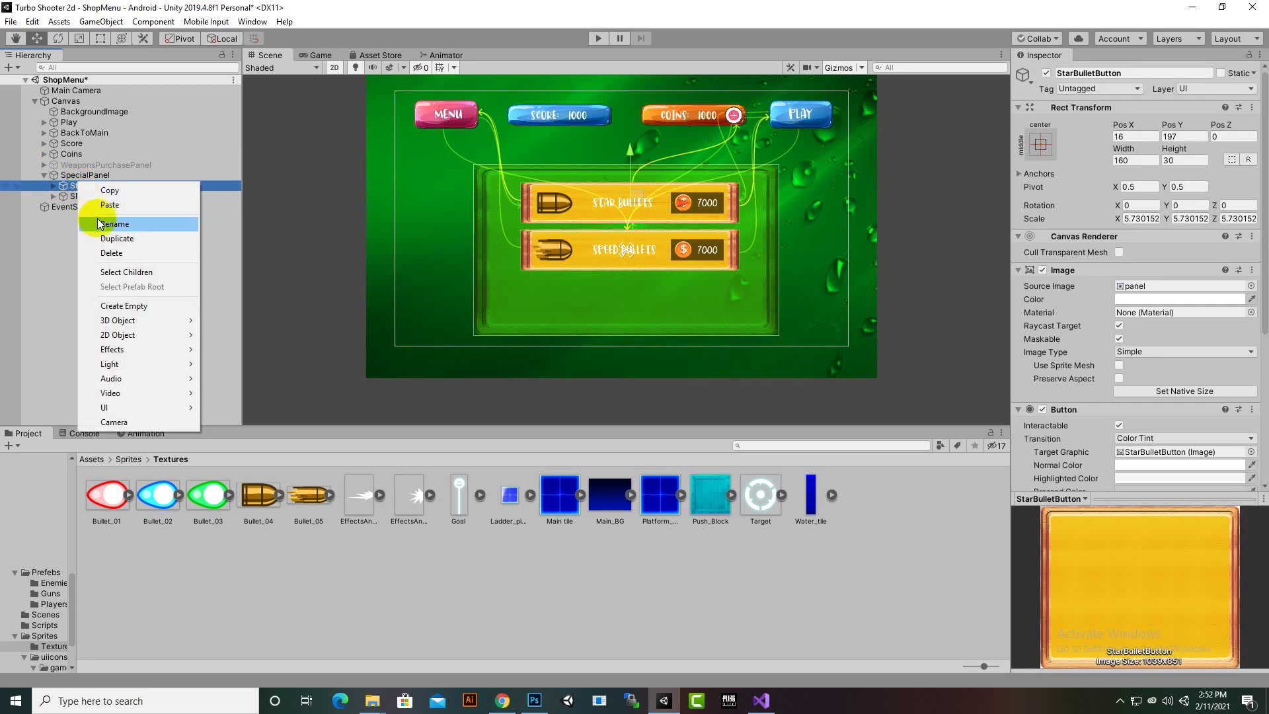
left_click(99, 223)
type("Double")
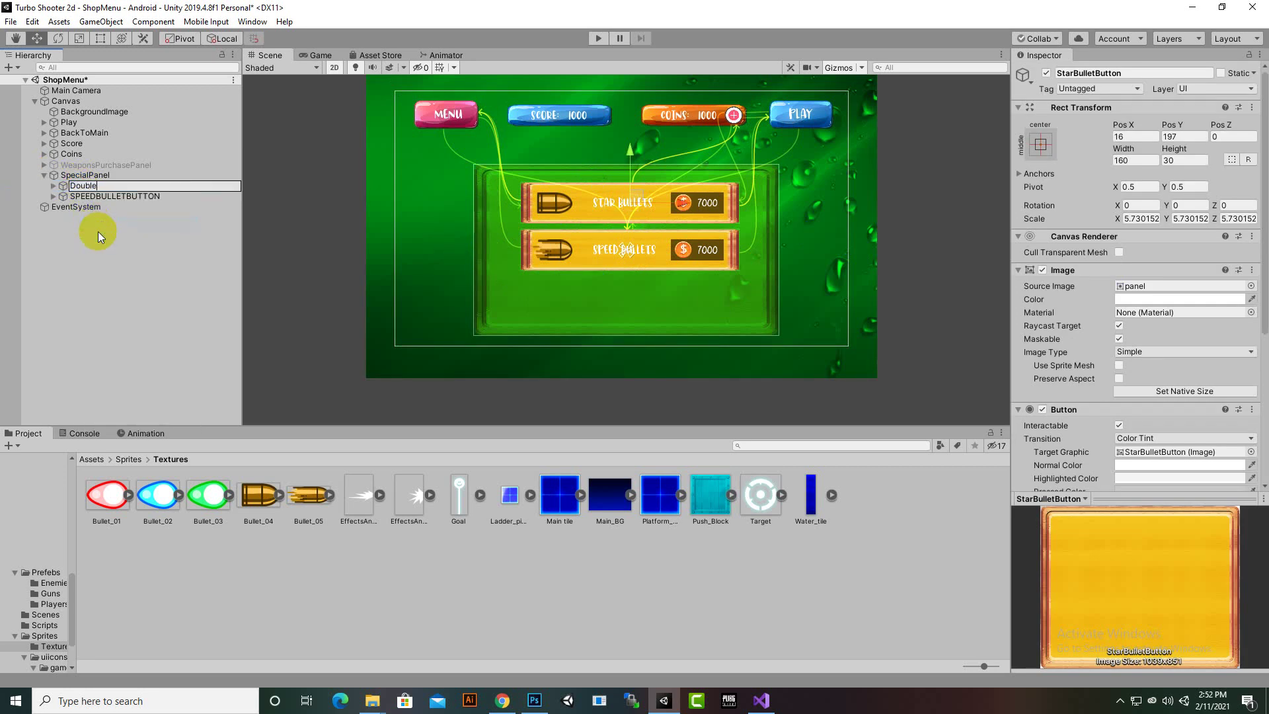
type("Coins")
key("Return")
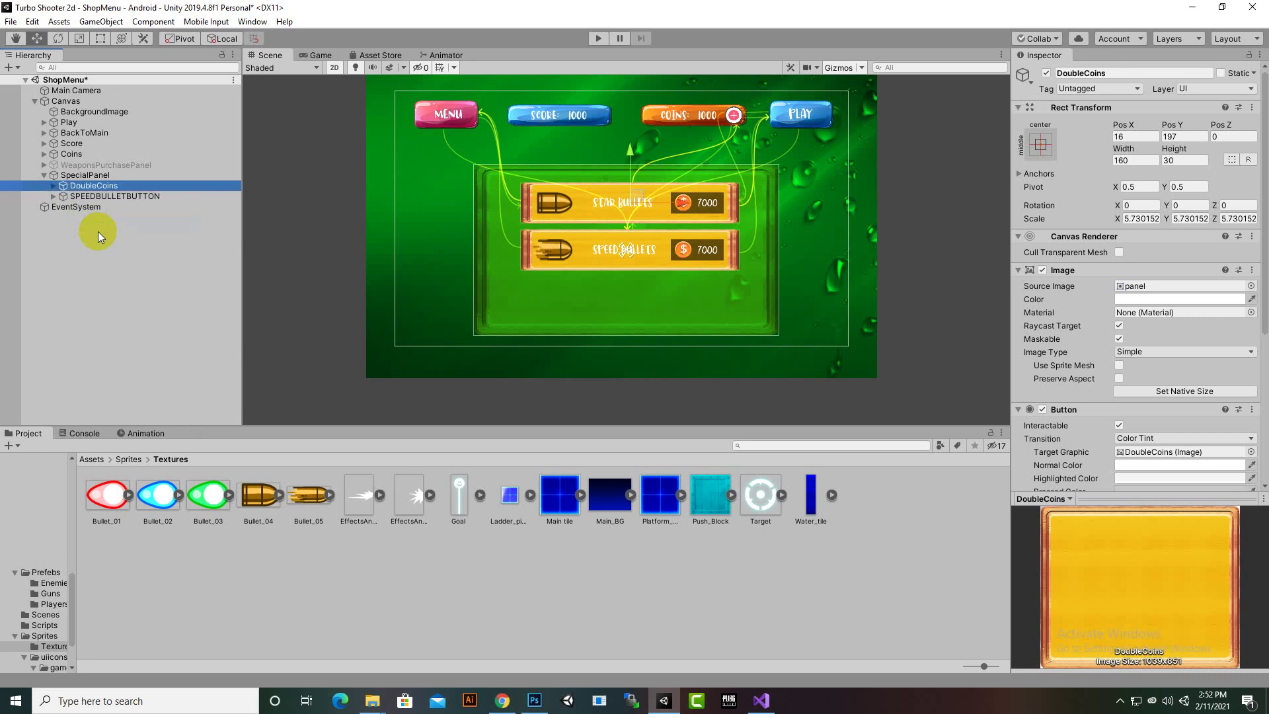
- Rename the SPEEDBULLETBUTTON under SpecialPanel as RemoveAds
right_click(88, 199)
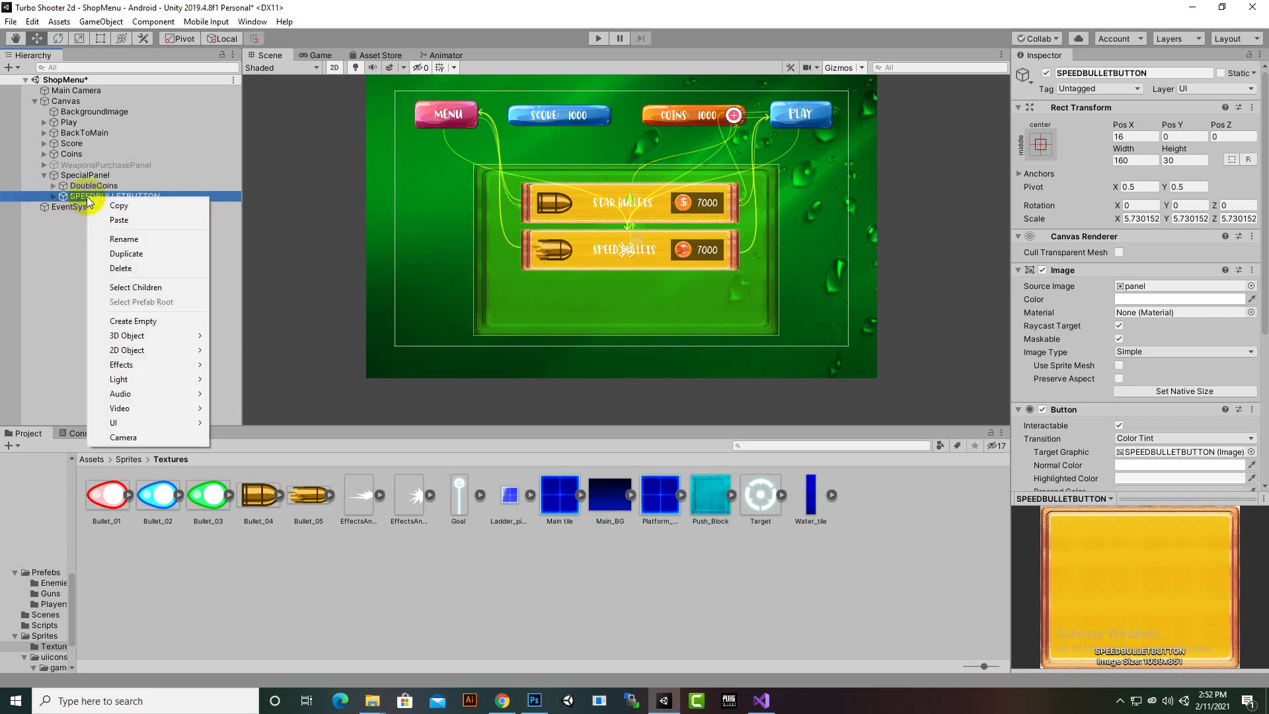
left_click(120, 235)
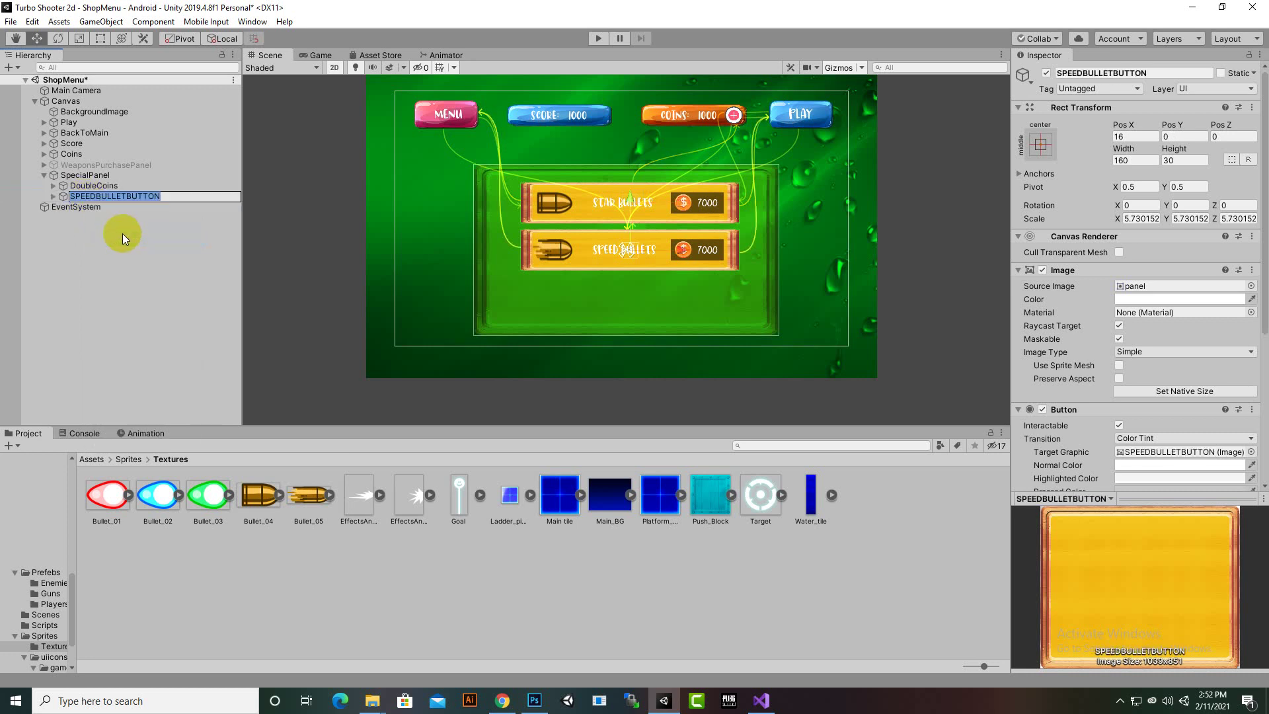
type("RemoveAds")
key("Return")
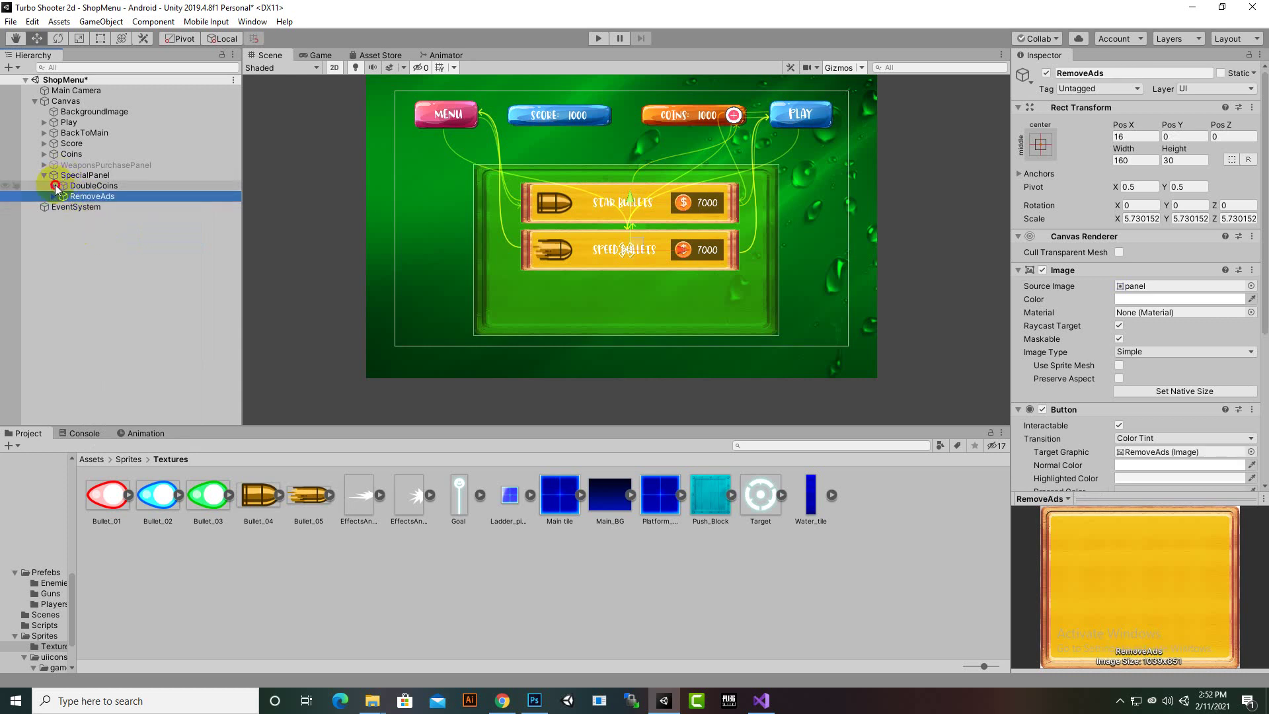
- Expand the DoubleCoins button and open the coin_variant_1 folder within the Foriero Store gems@4x sprites
left_click(54, 186)
left_click(86, 206)
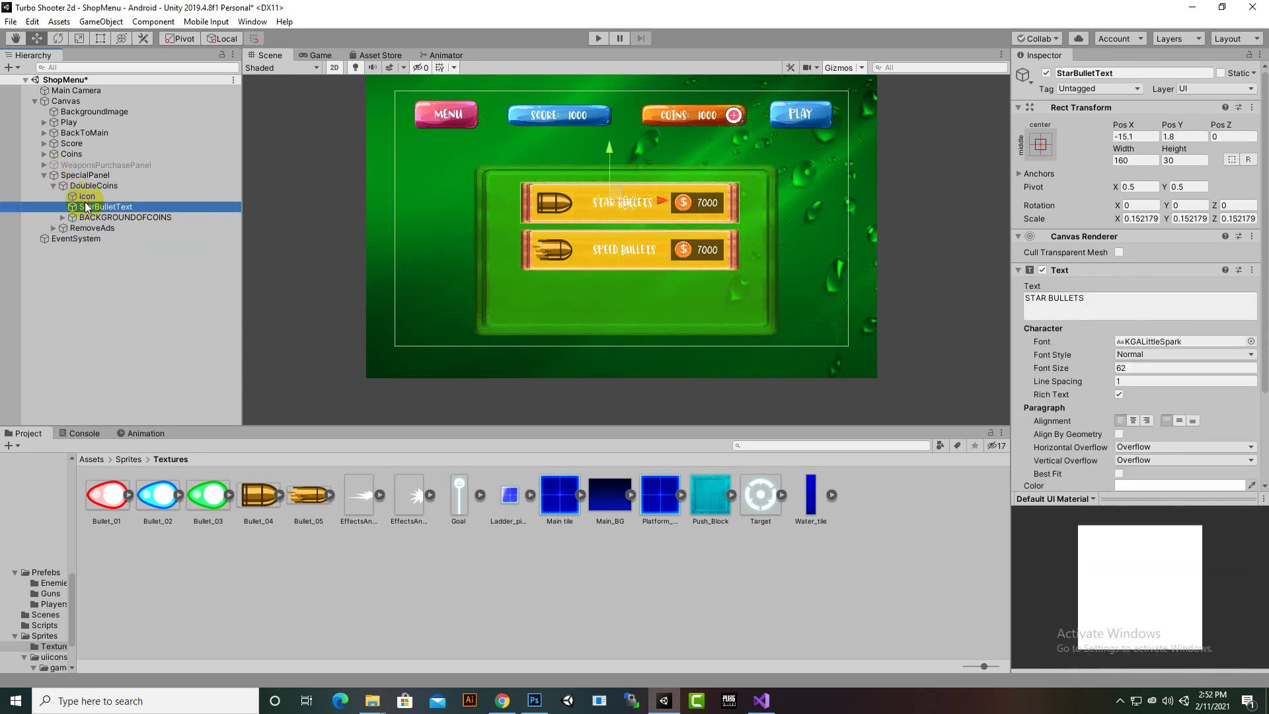
left_click(86, 197)
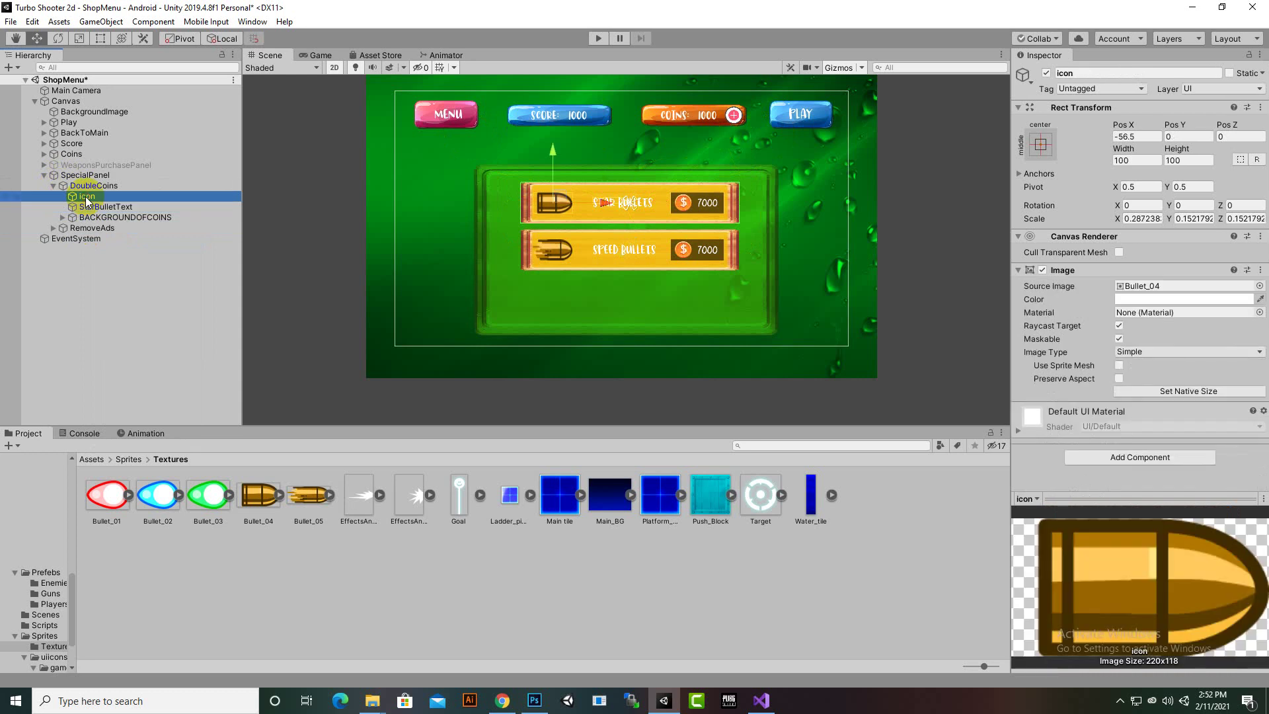
left_click(128, 460)
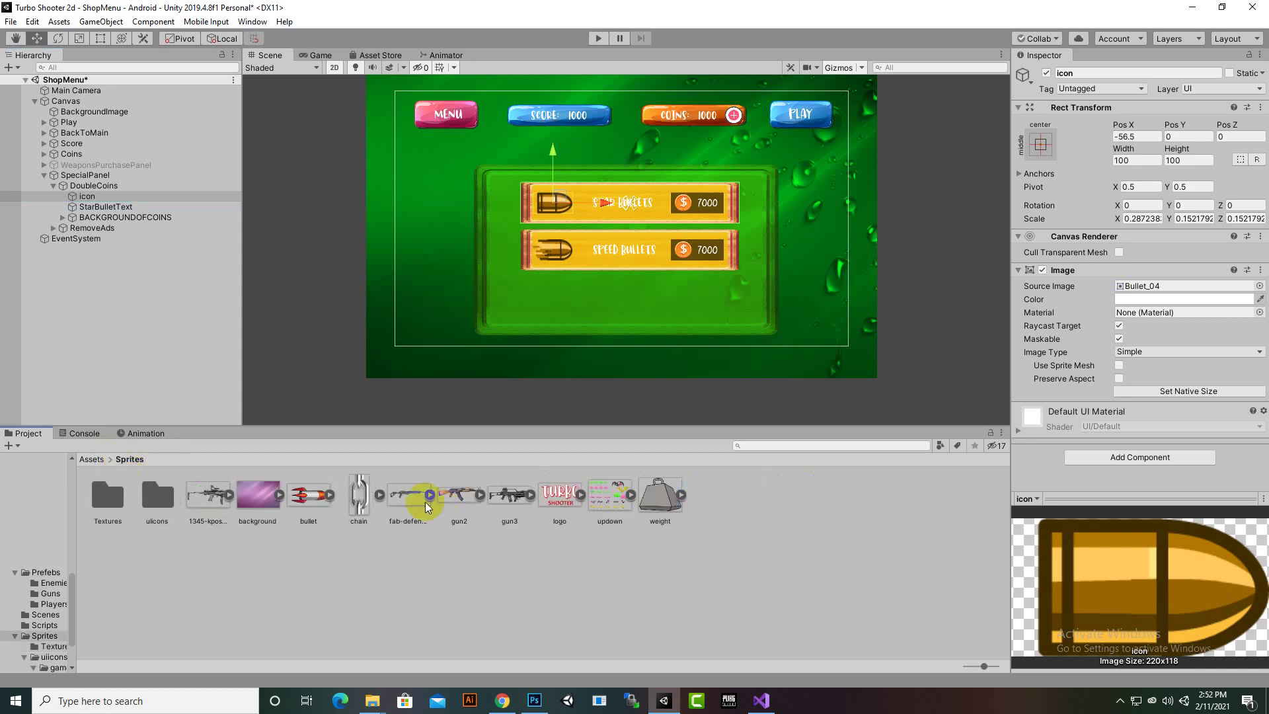
left_click(93, 466)
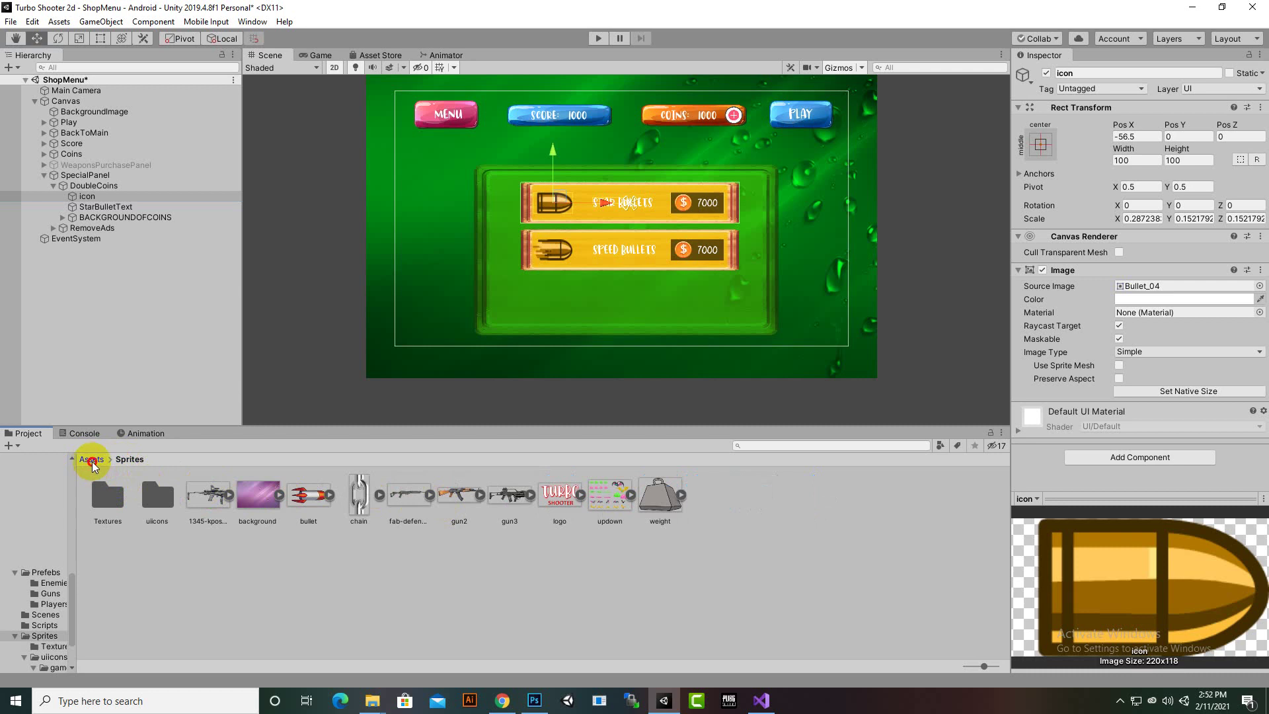
left_click(258, 497)
left_click(210, 506)
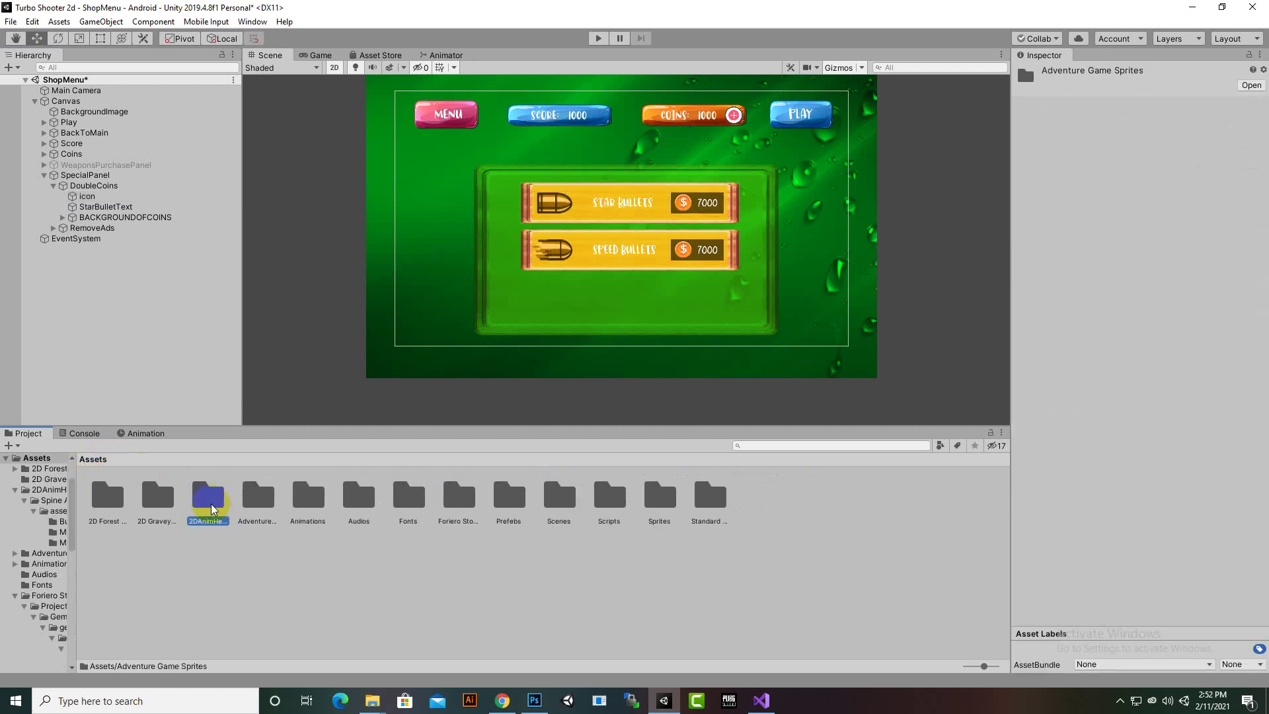
double_click(461, 499)
left_click(117, 499)
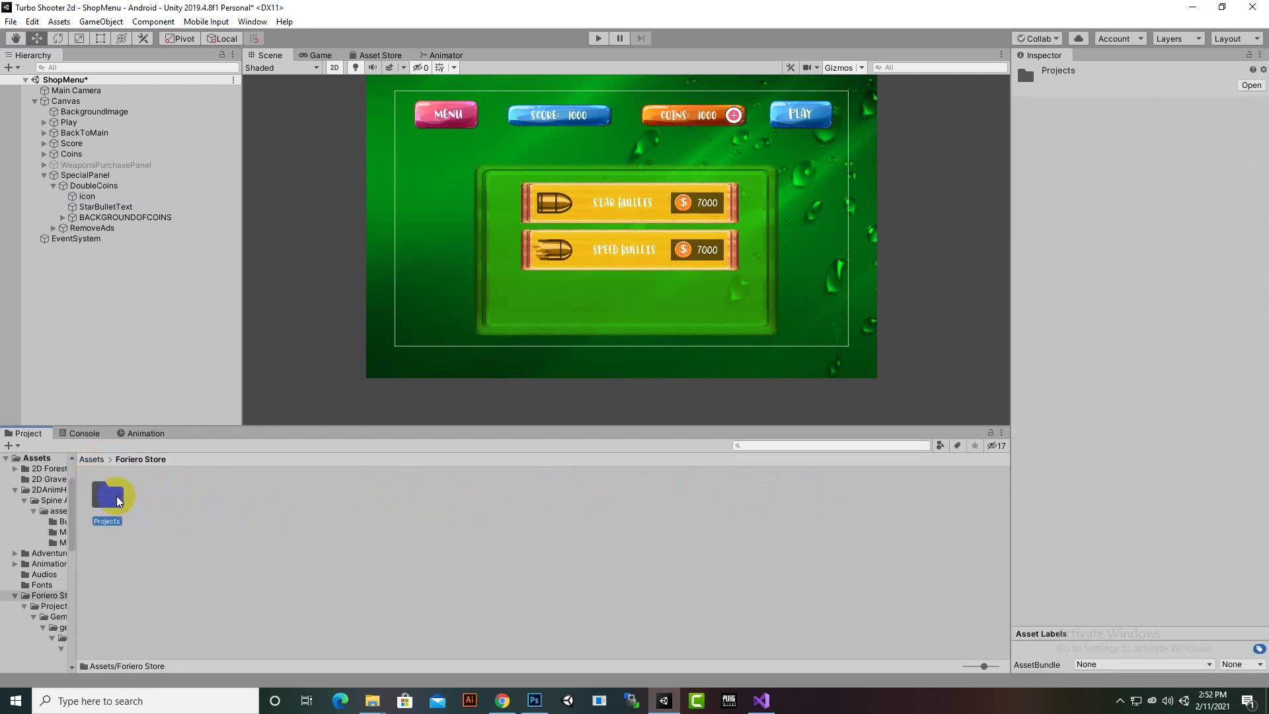
double_click(113, 499)
double_click(111, 500)
double_click(110, 500)
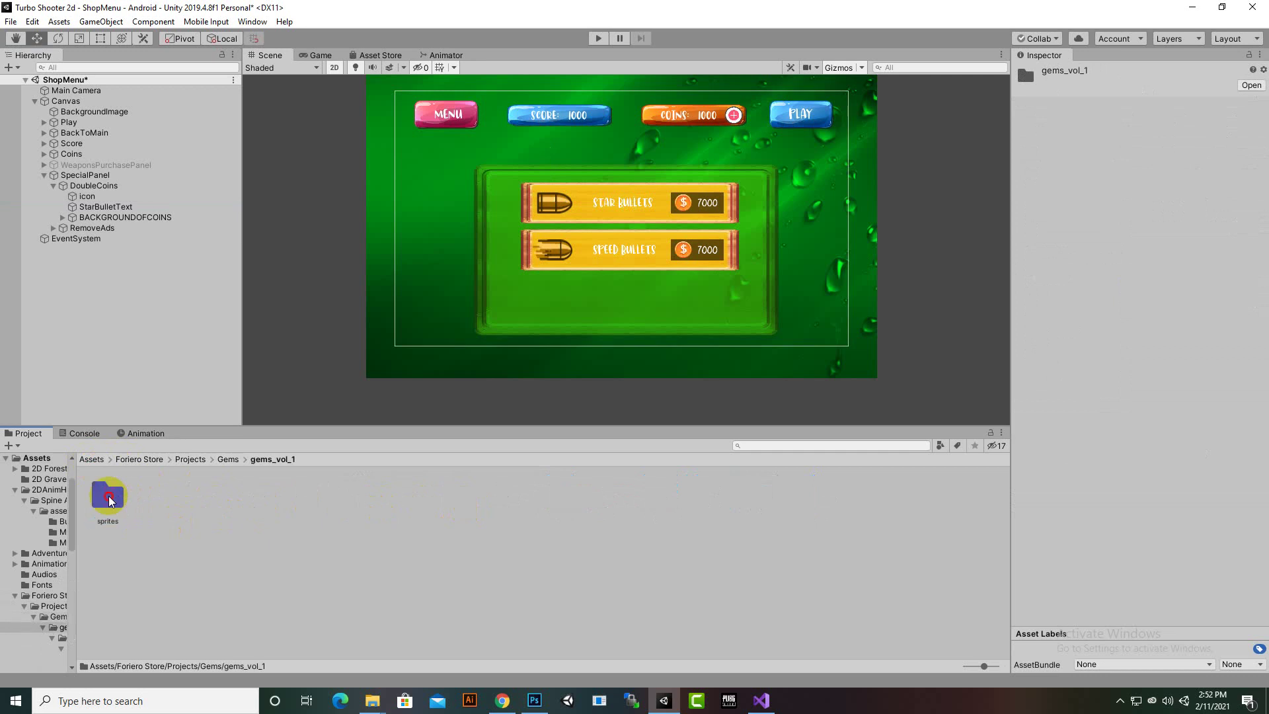
double_click(108, 500)
double_click(107, 498)
left_click(471, 507)
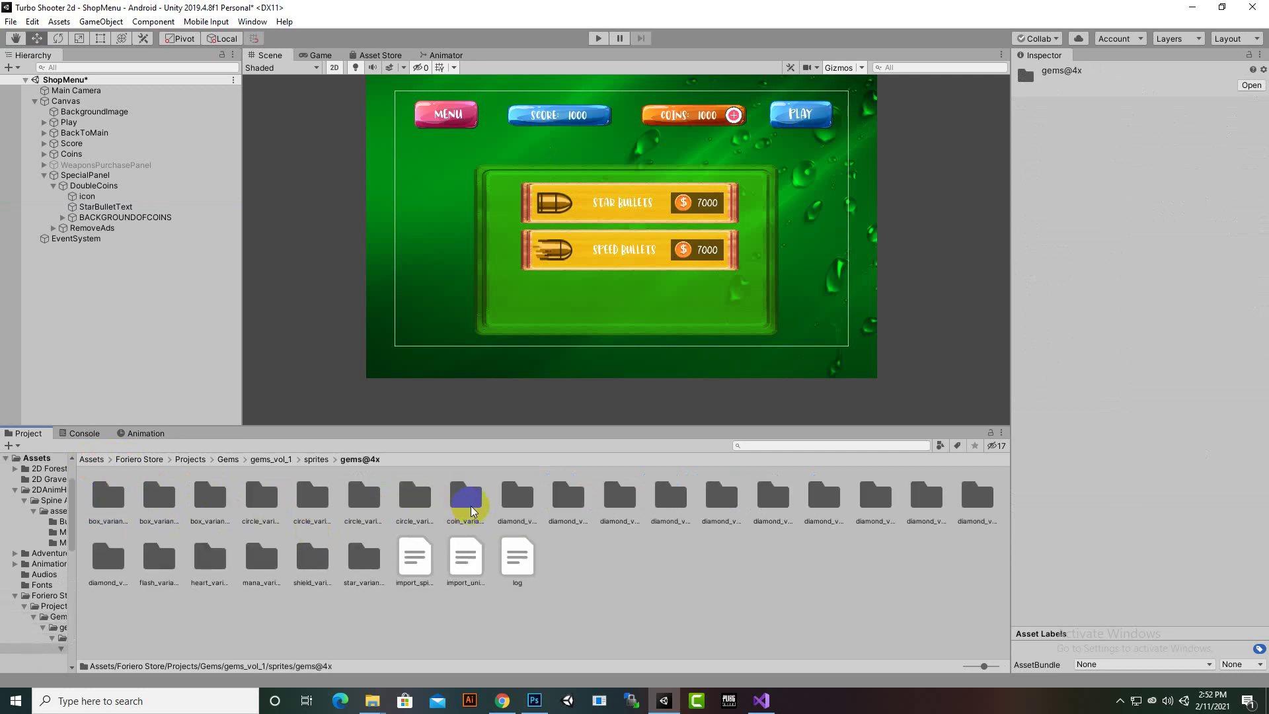
double_click(472, 507)
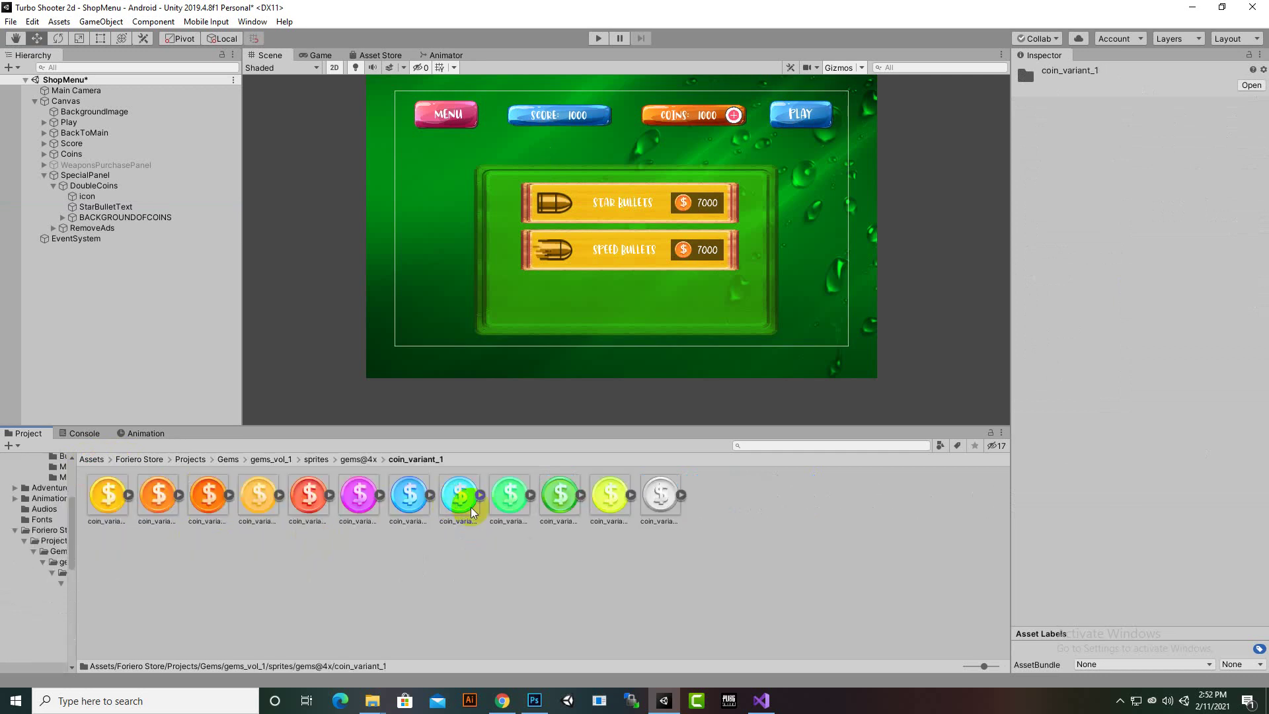
- Try the silver coin sprite on the DoubleCoins icon, and assign the purple coin_variant_1_6@4x as its source image instead
left_click(84, 197)
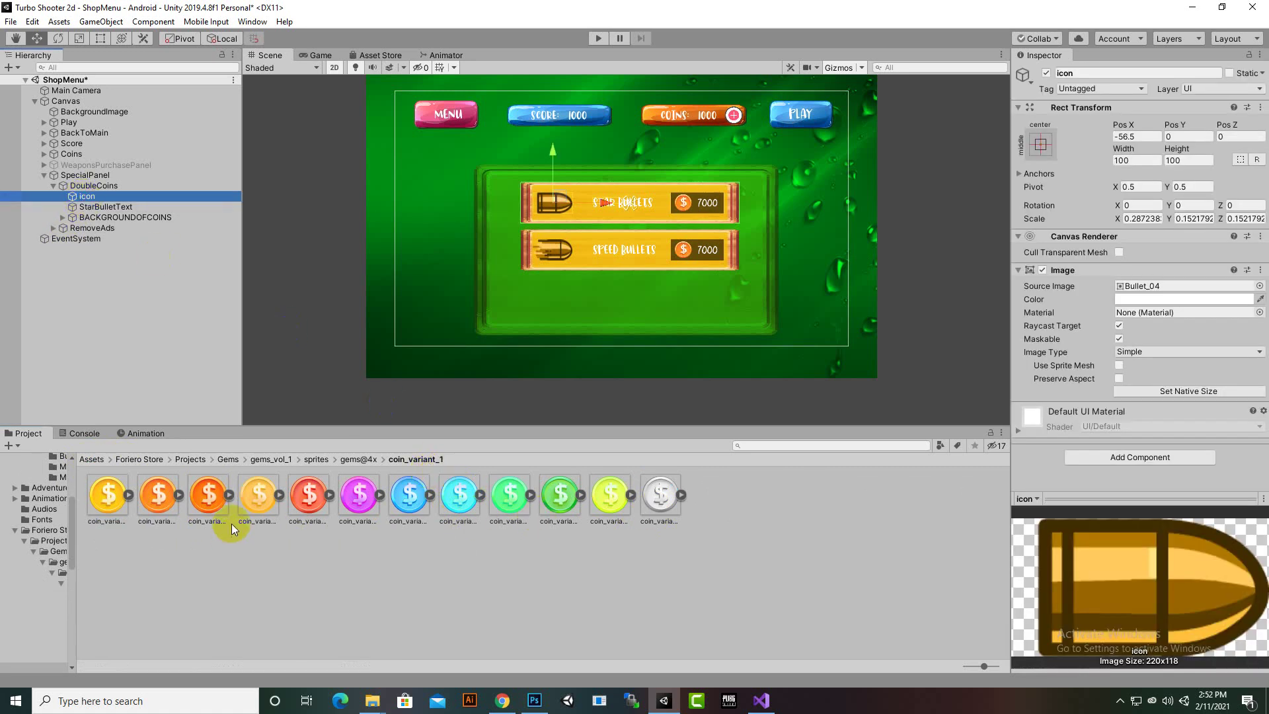
left_click_drag(660, 494, 1174, 290)
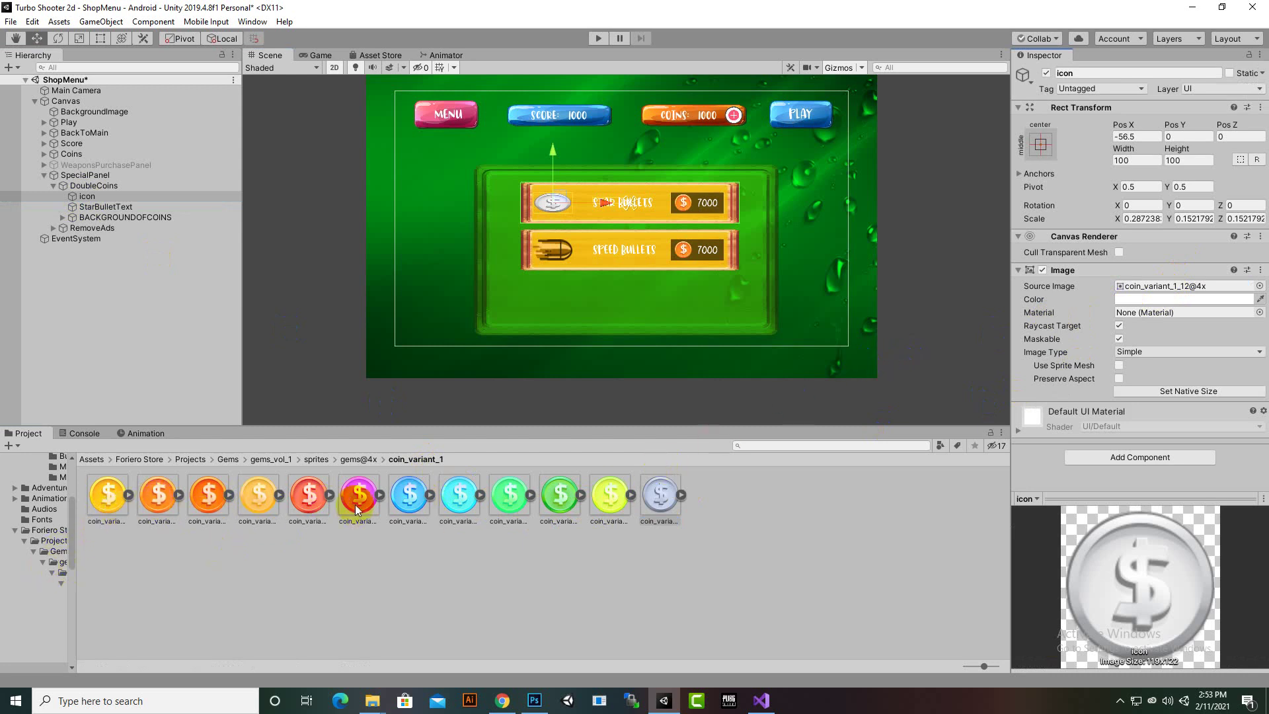
left_click_drag(360, 507, 1127, 286)
scroll(615, 204, "up", 2)
scroll(615, 204, "up", 1)
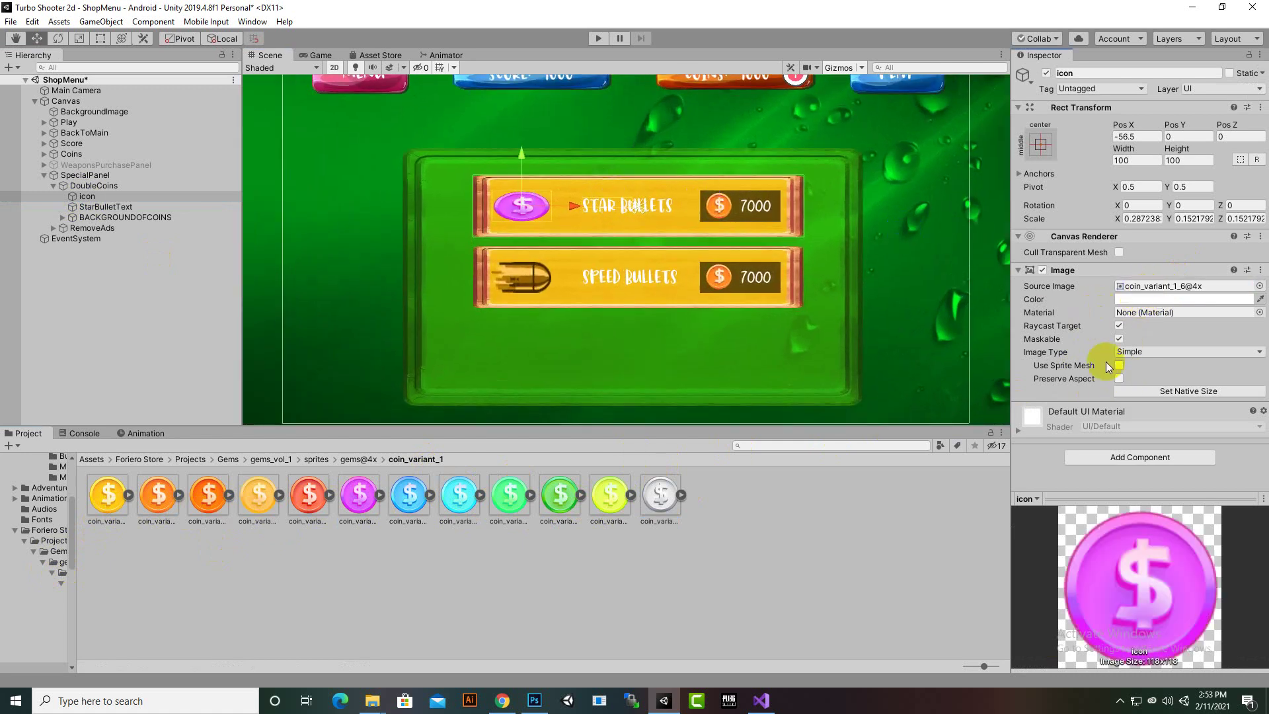
- Set the coin icon to its native size and scale it up to about 0.68 by 0.56 so it looks round
left_click(1143, 394)
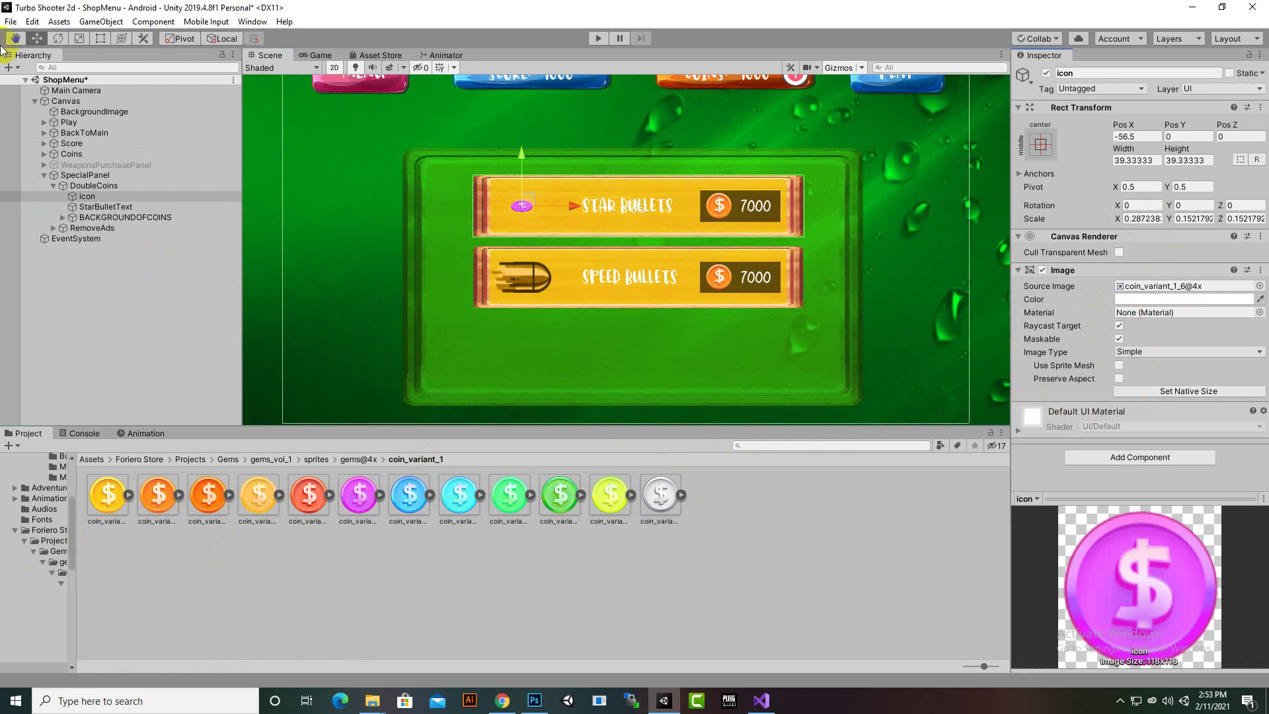
left_click(78, 37)
scroll(473, 215, "up", 2)
left_click_drag(538, 200, 604, 93)
left_click_drag(520, 144, 526, 140)
left_click_drag(584, 209, 526, 211)
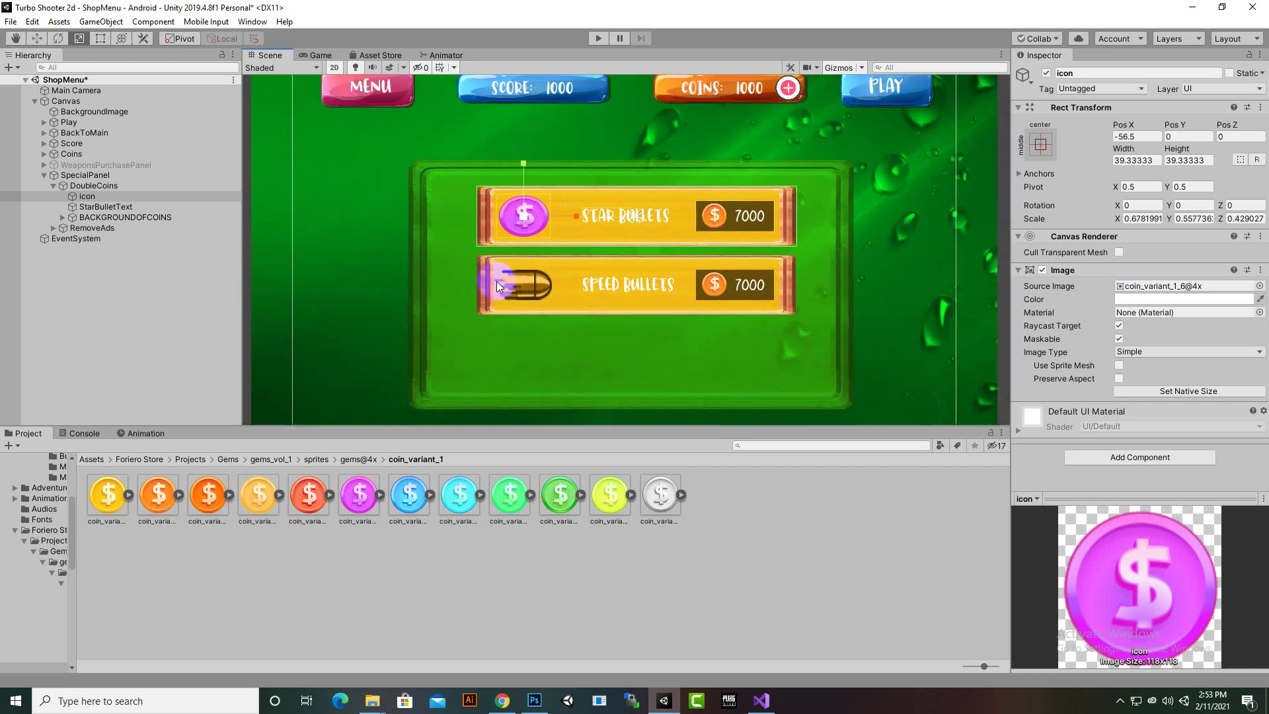
scroll(526, 212, "down", 2)
- Rename the StarBulletText object under the DoubleCoins button as DoubleCoins
left_click(89, 206)
right_click(93, 206)
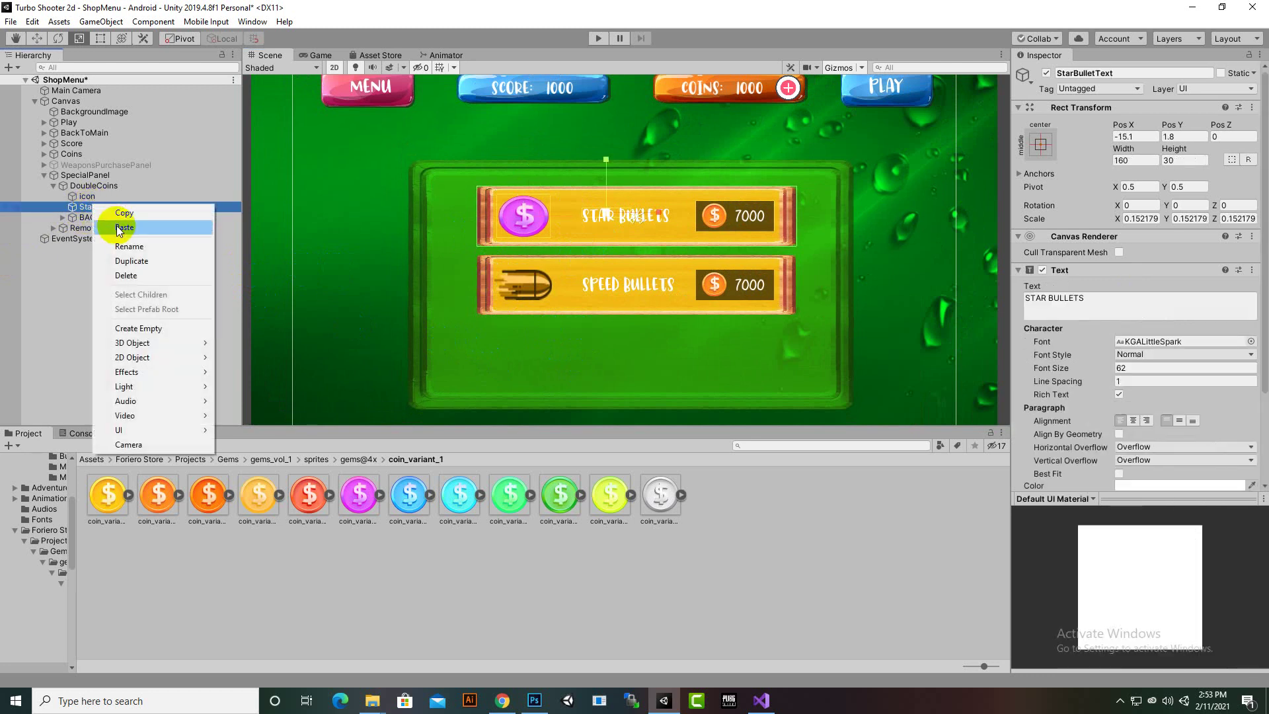
left_click(131, 246)
type("DoubleCoi")
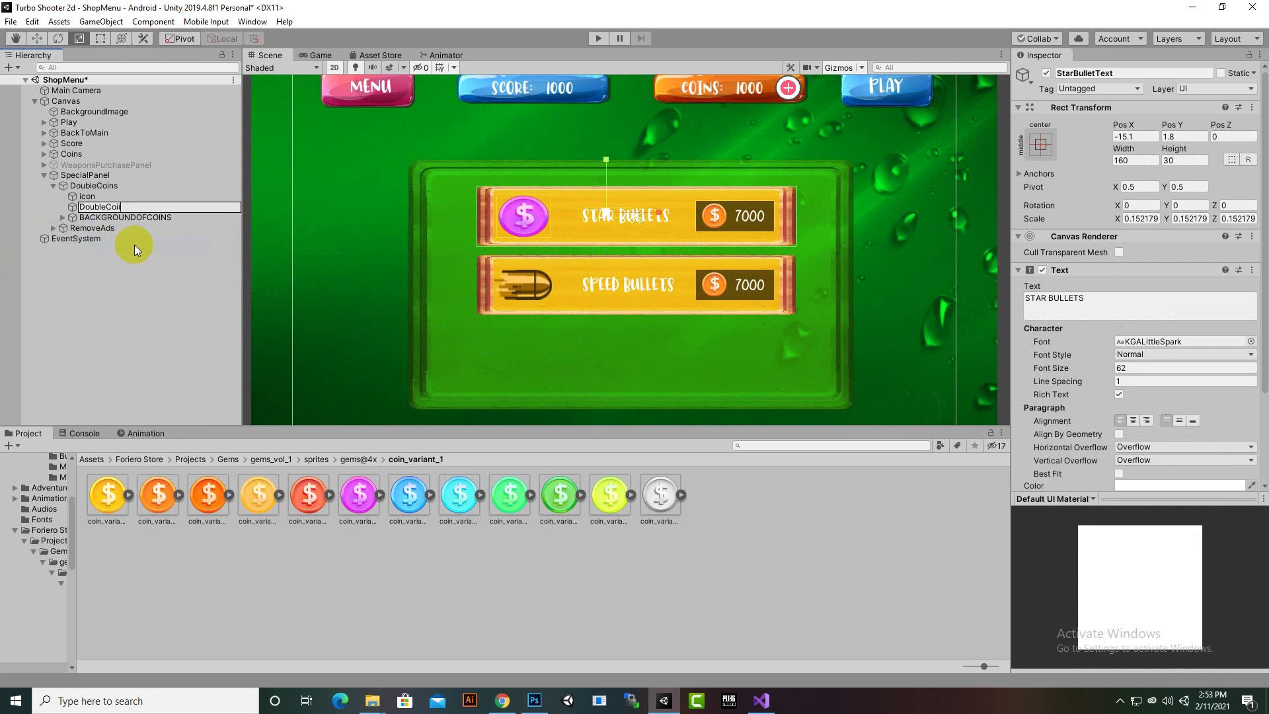
type("ns")
key("Return")
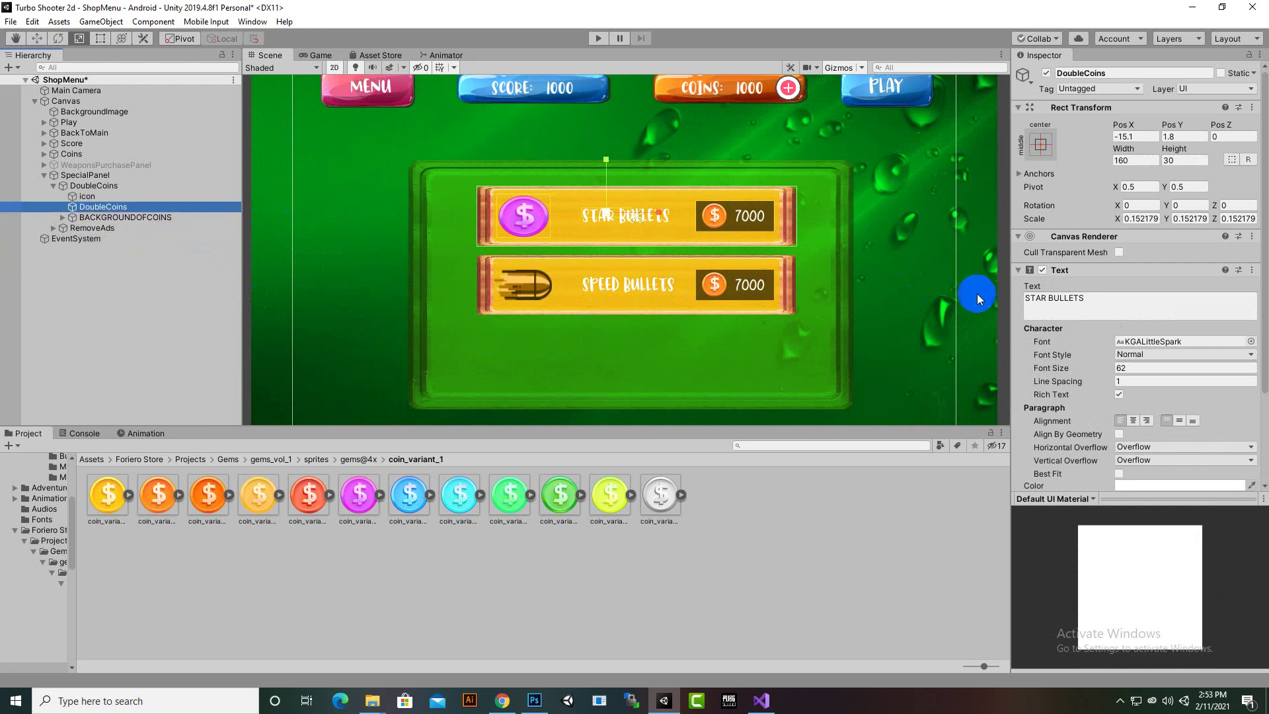
- Change the label text of the first SpecialPanel button to Double Coins
left_click(1078, 320)
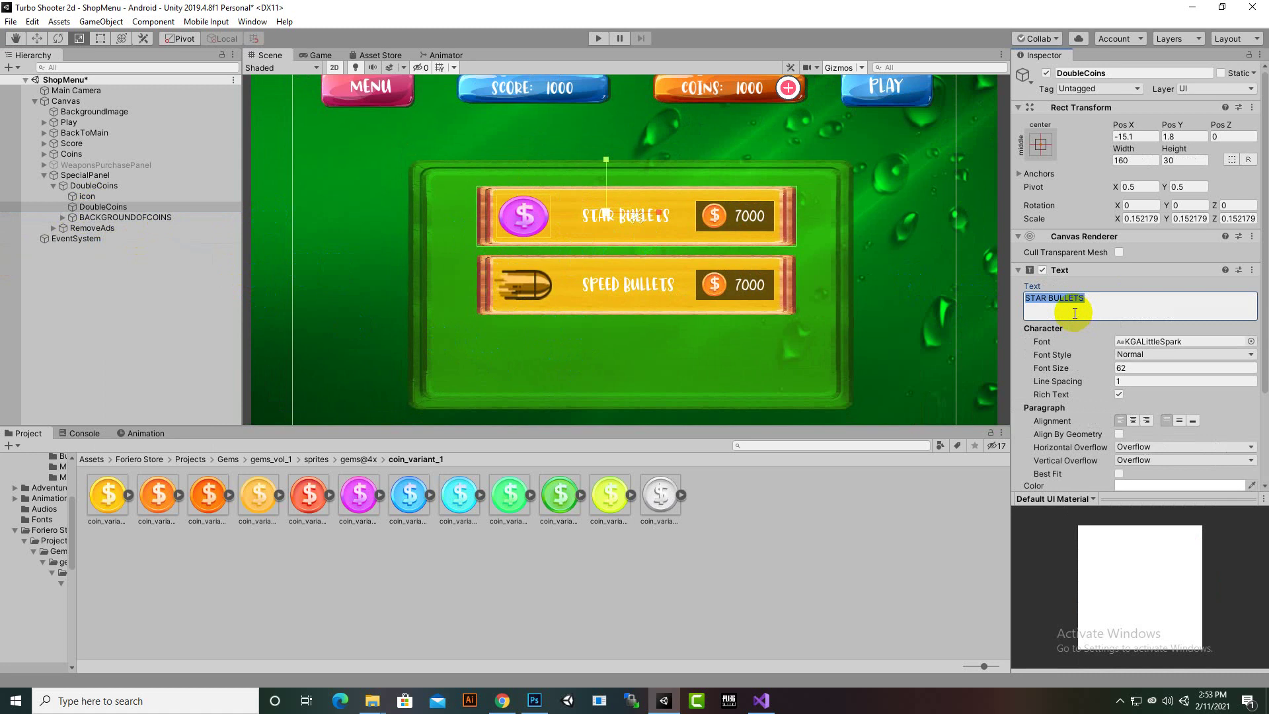
type("Double Coins")
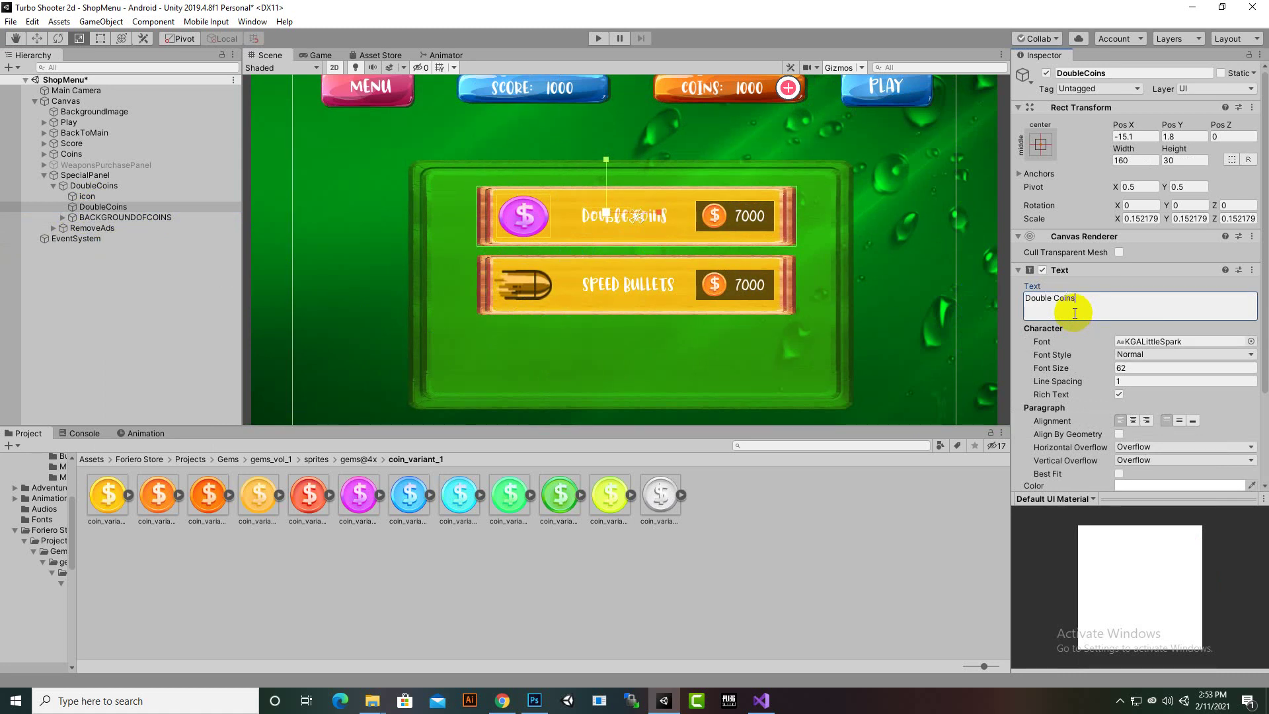
left_click(927, 357)
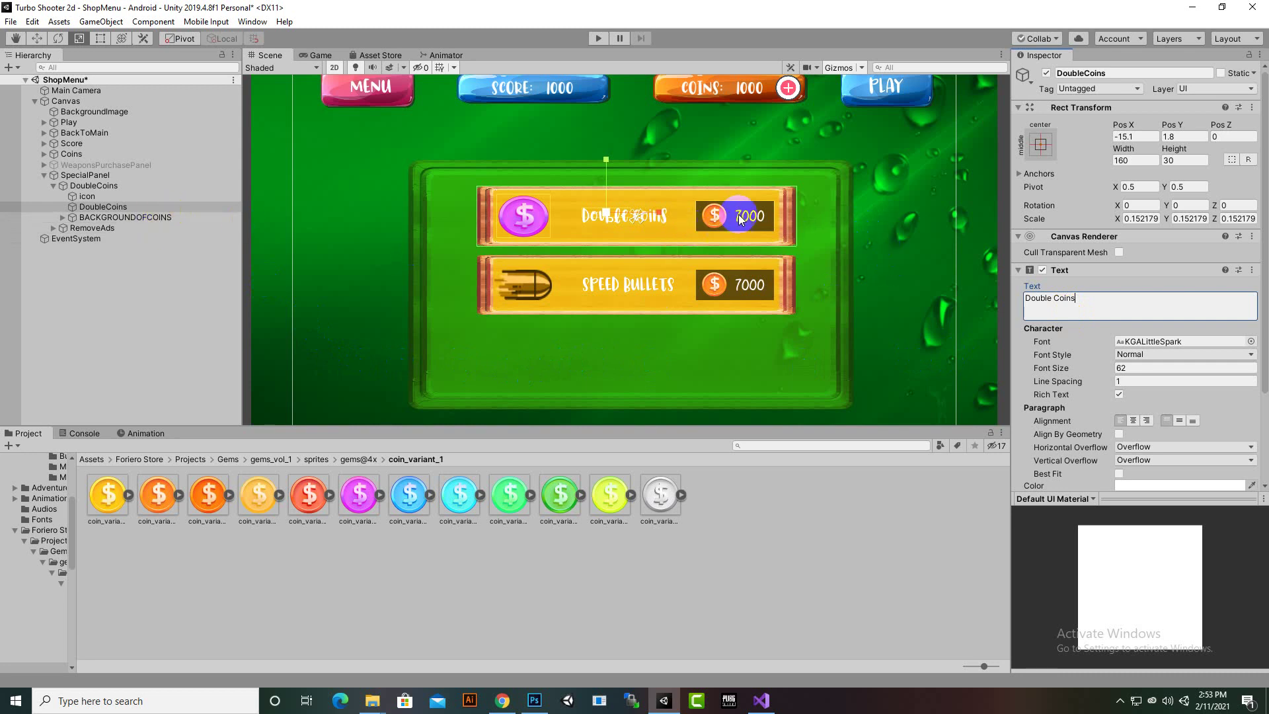
- Expand BACKGROUNDOFCOINS under the DoubleCoins button and change its 7000 price text to 1.5$
left_click(57, 218)
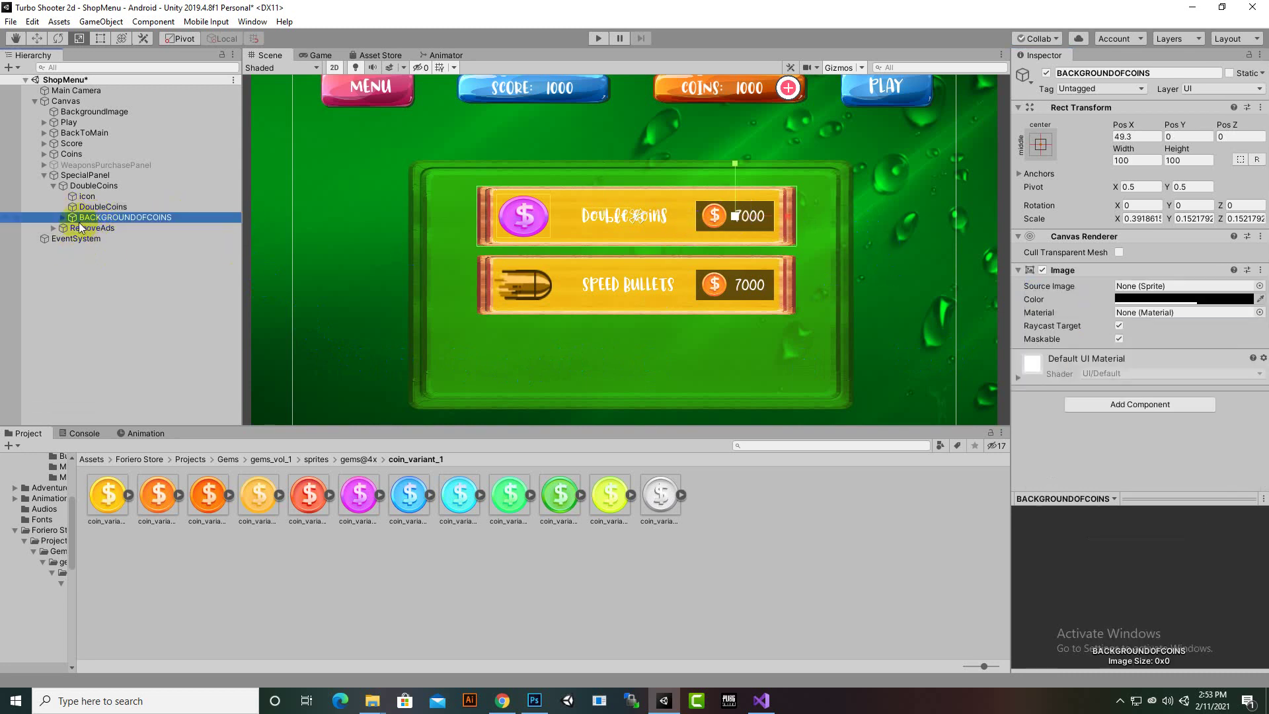
left_click(60, 218)
left_click(91, 229)
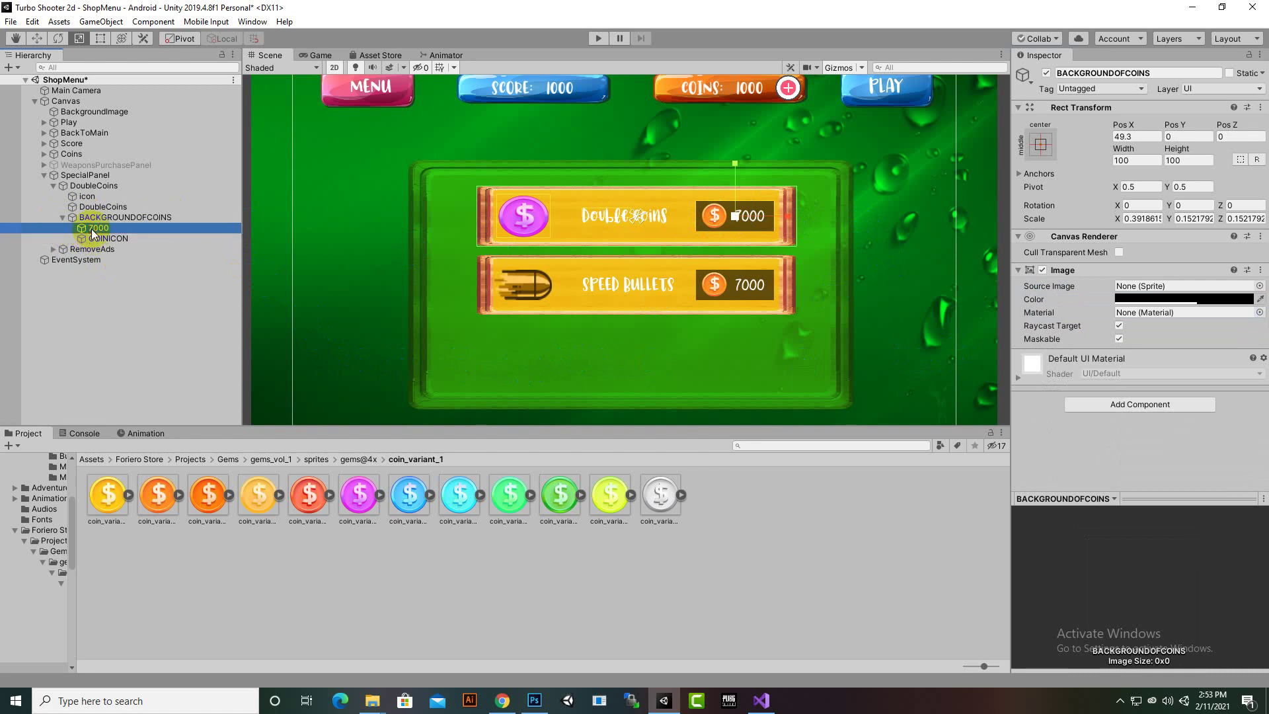
left_click(1121, 311)
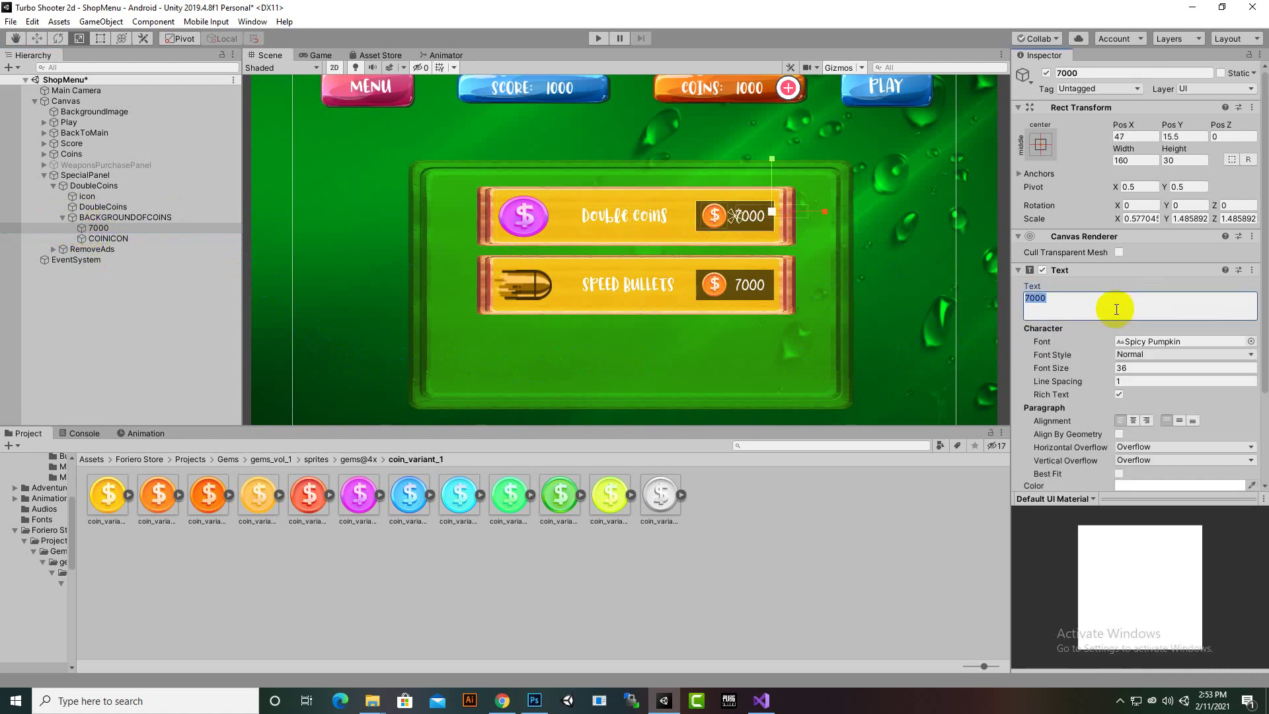
type("1.5$")
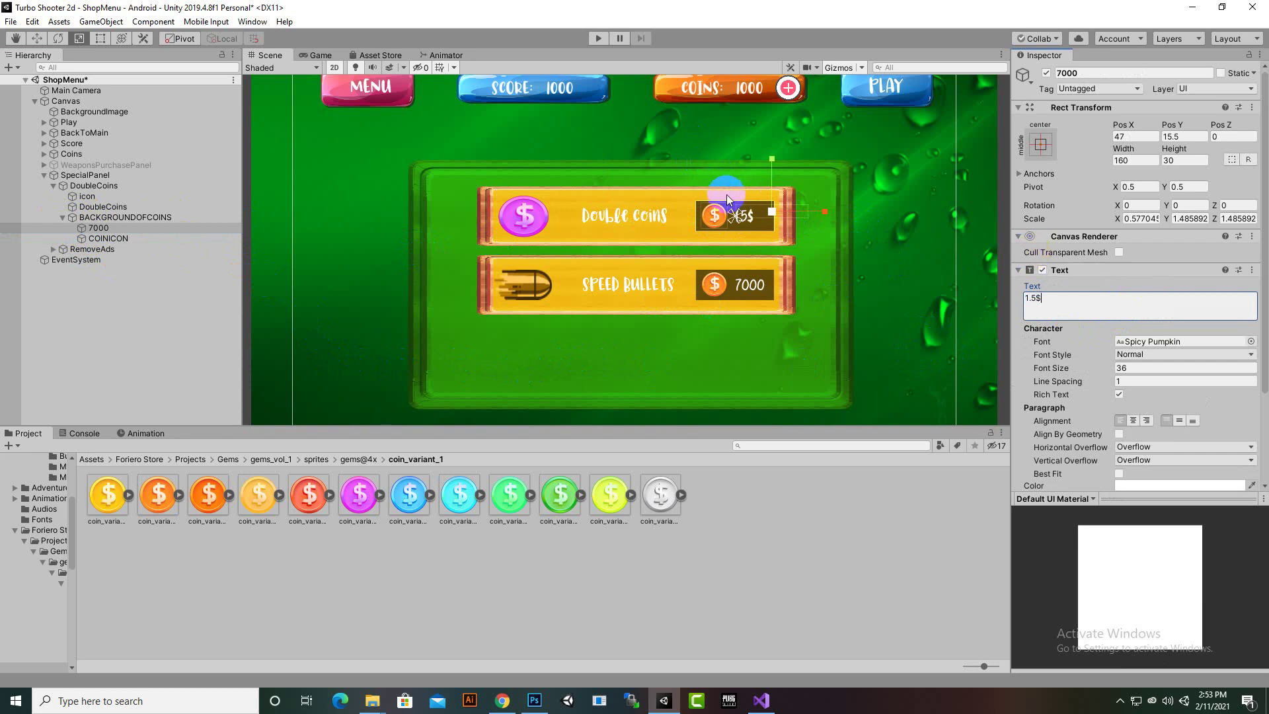
- Delete the COINICON beside the DoubleCoins price and shift the price text horizontally to about X 37.7 within its dark box
left_click(719, 218)
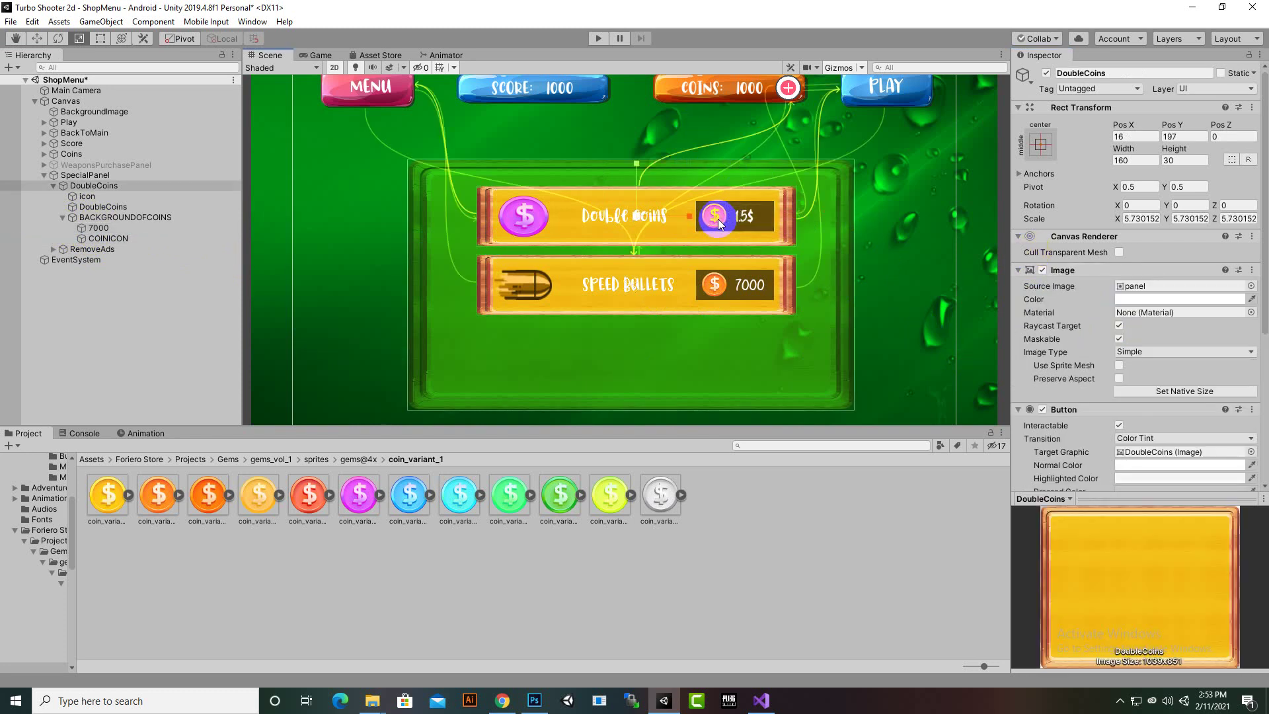
key("Delete")
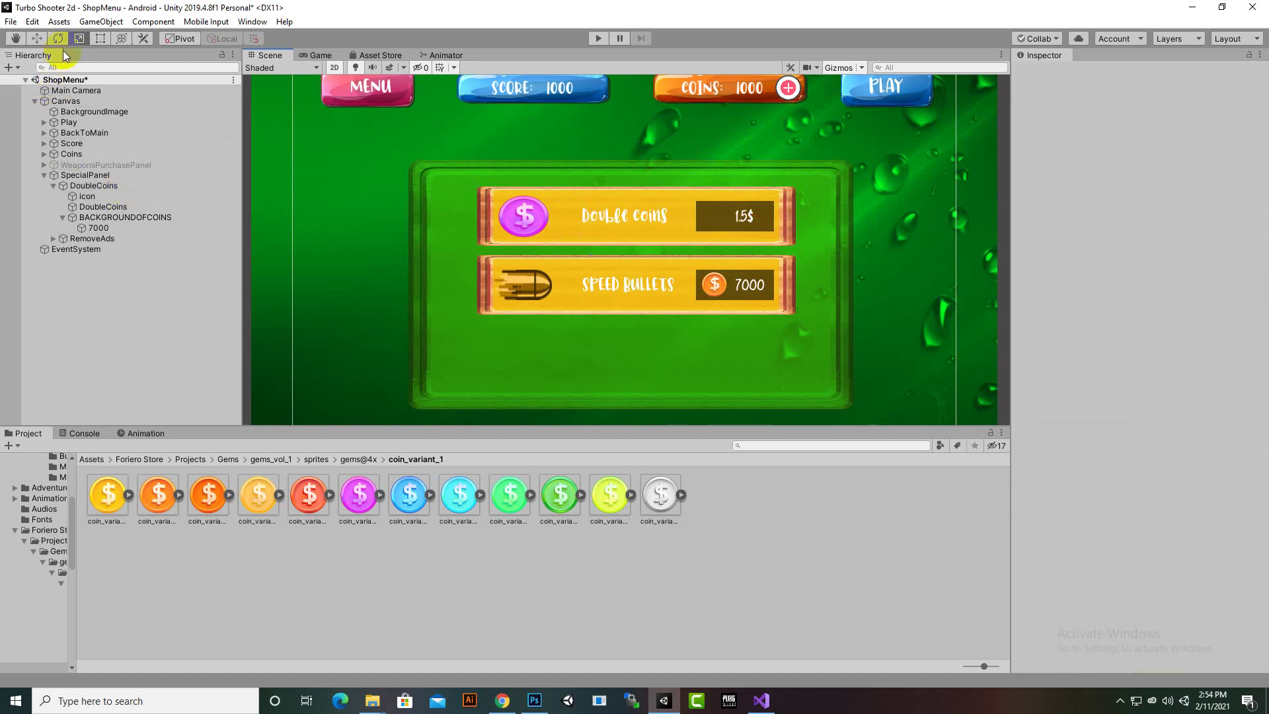
left_click(37, 39)
left_click(86, 228)
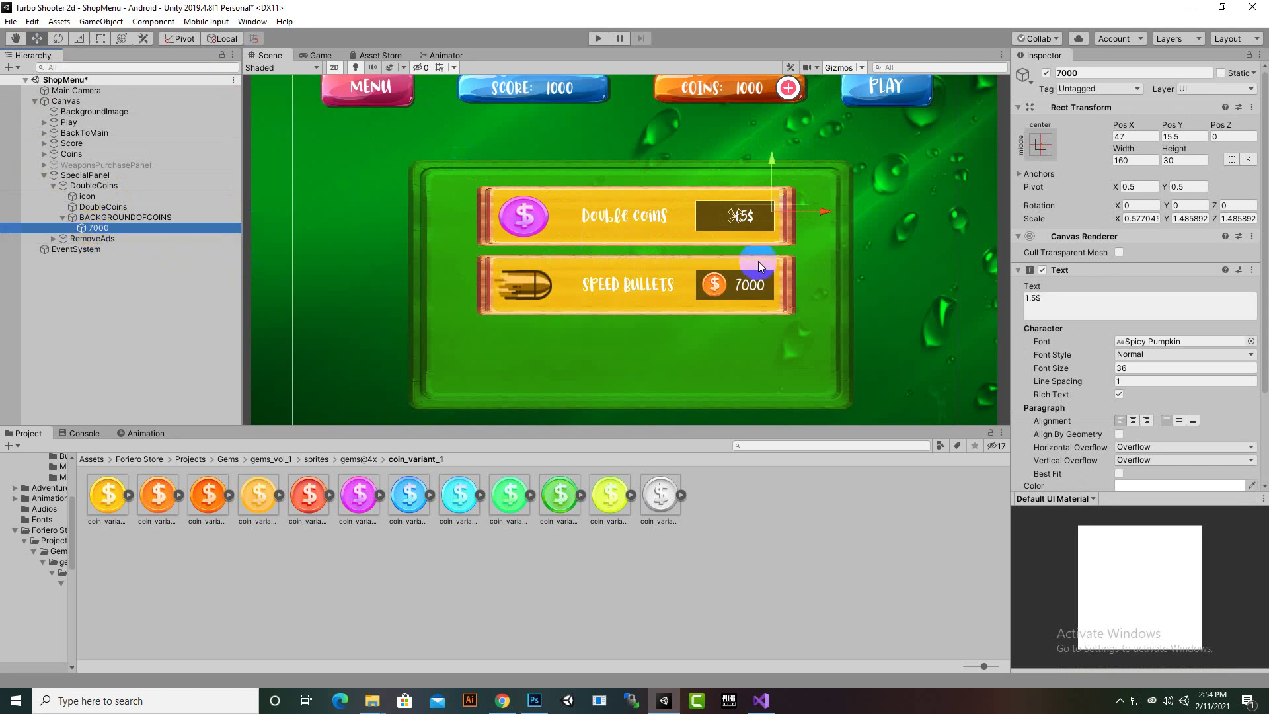
left_click_drag(825, 212, 820, 213)
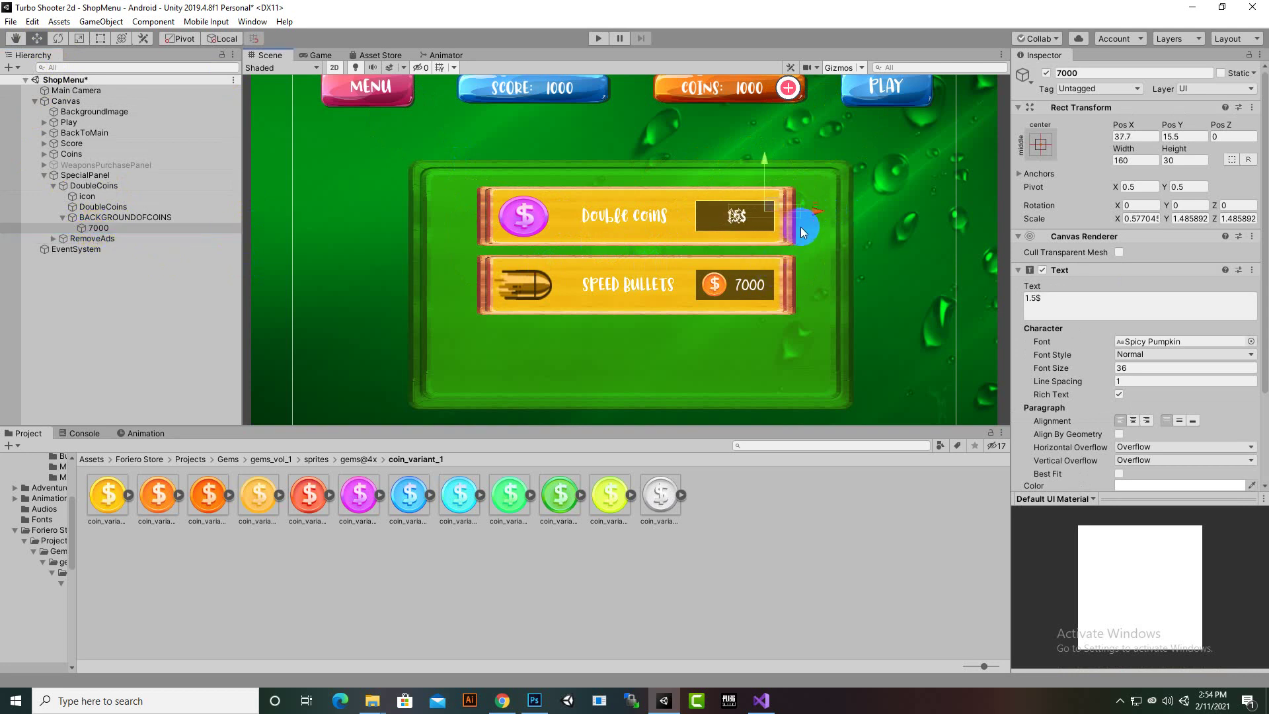
- Rename the 7000 text object inside the DoubleCoins button's BACKGROUNDOFCOINS as dollars
scroll(772, 268, "up", 4)
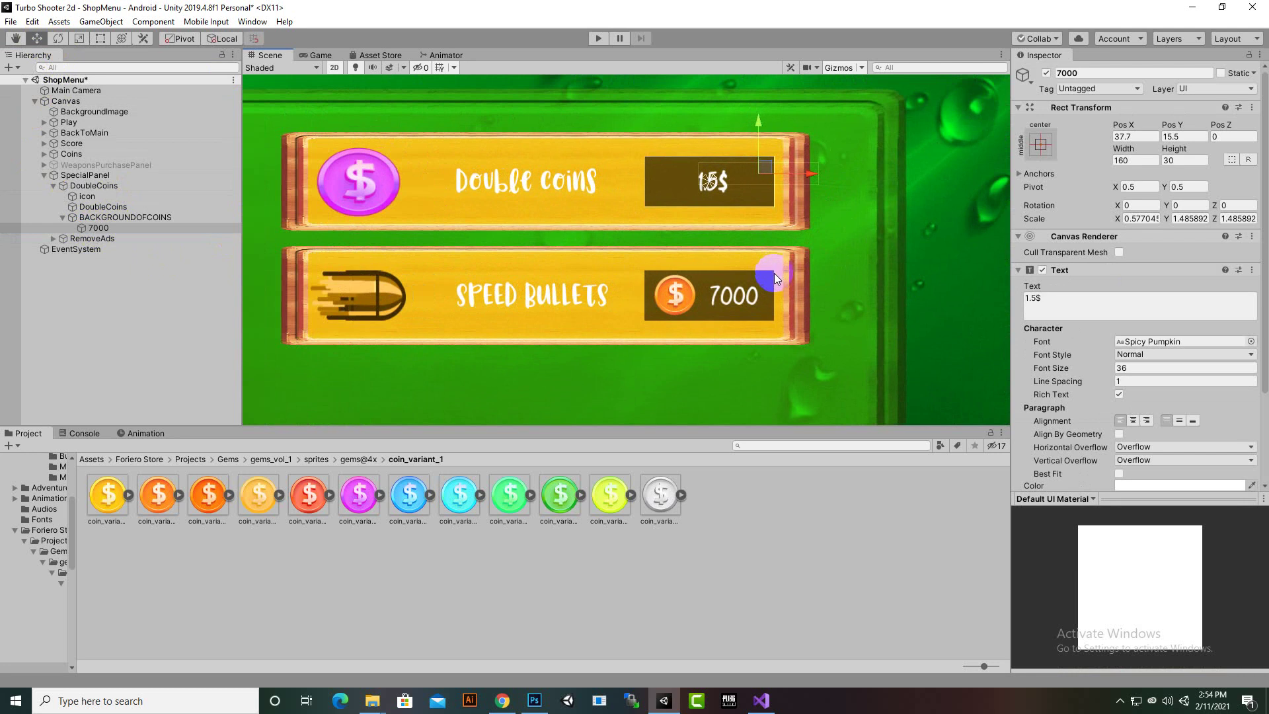
right_click(102, 226)
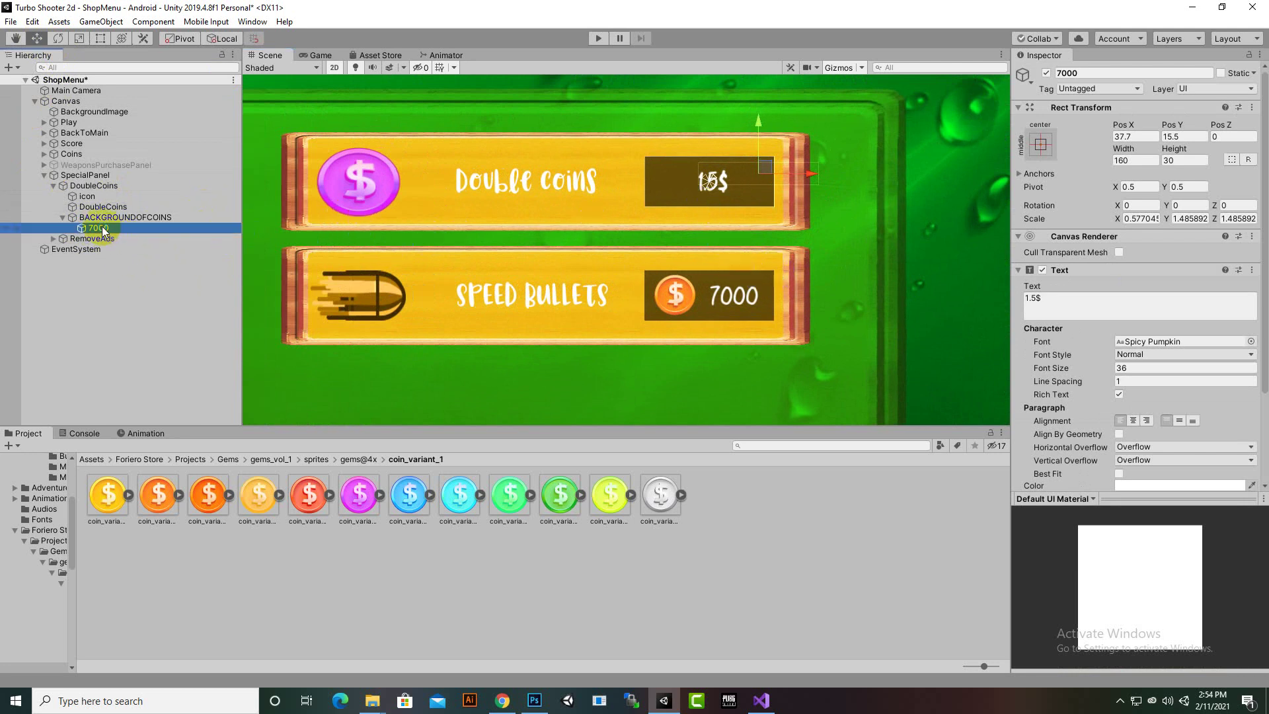
left_click(123, 268)
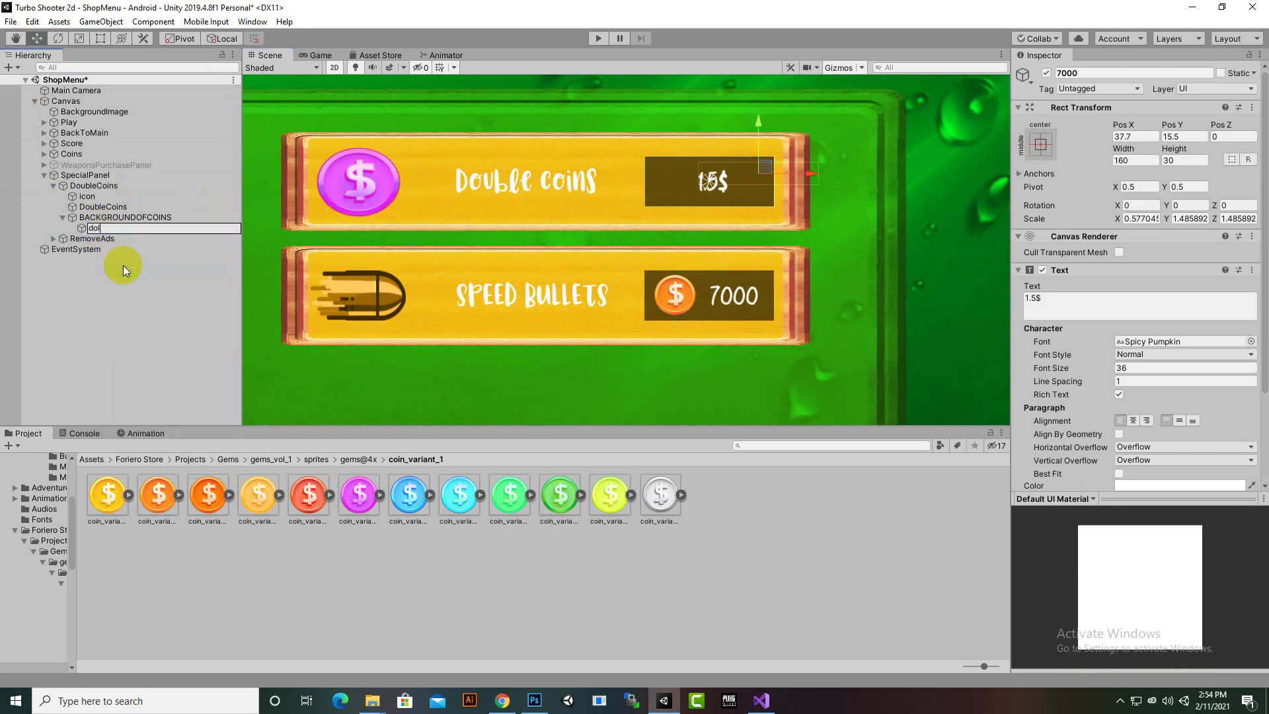
type("dollars")
key("Return")
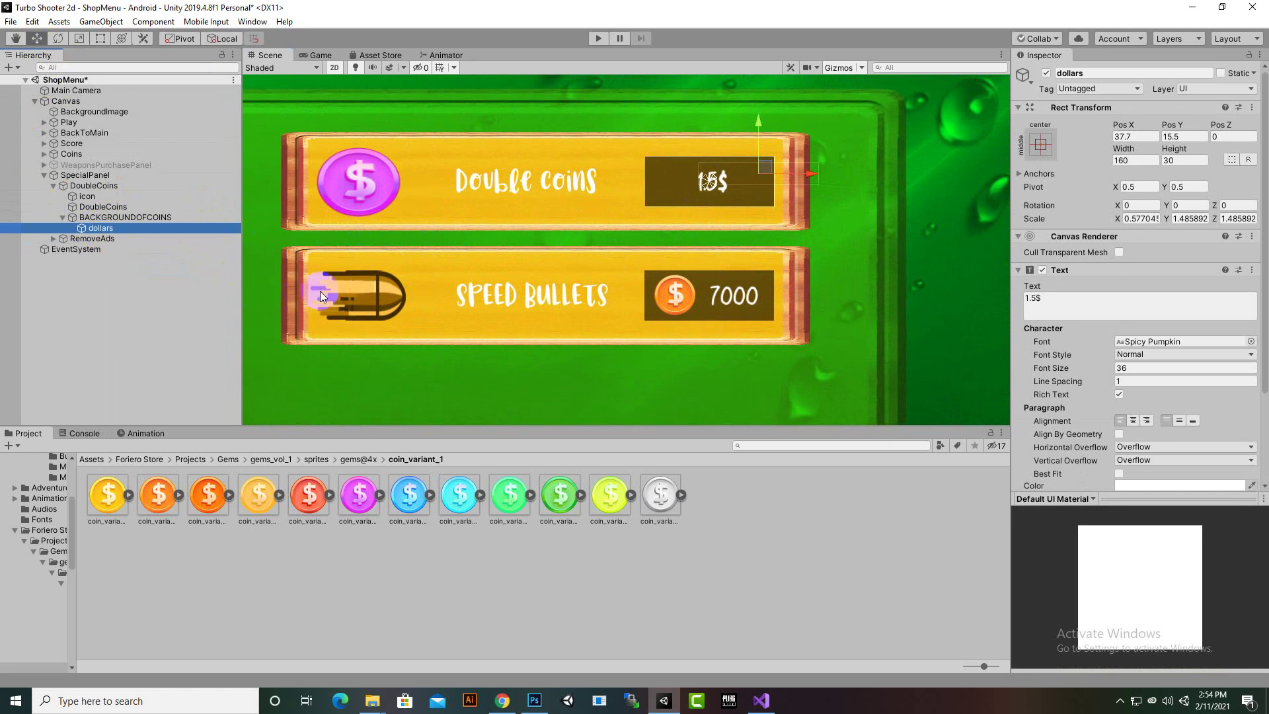
scroll(372, 278, "down", 2)
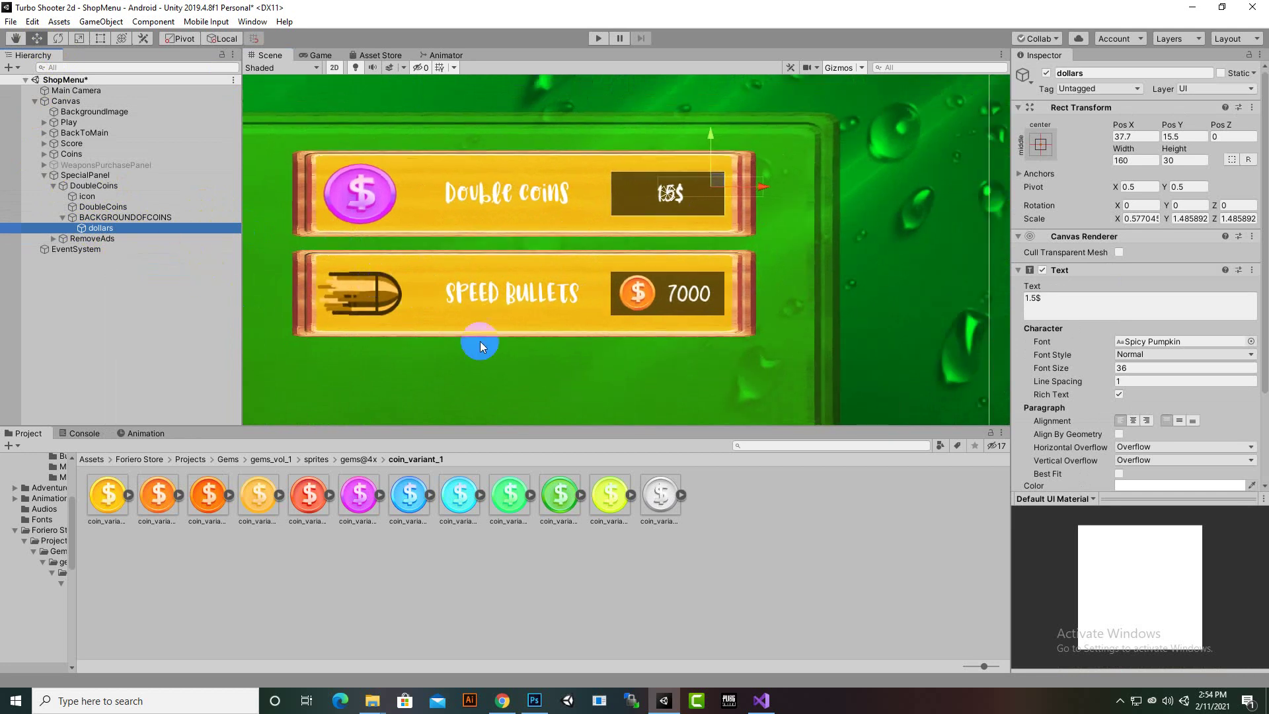
- Expand the RemoveAds button under SpecialPanel and select its icon object
left_click(86, 185)
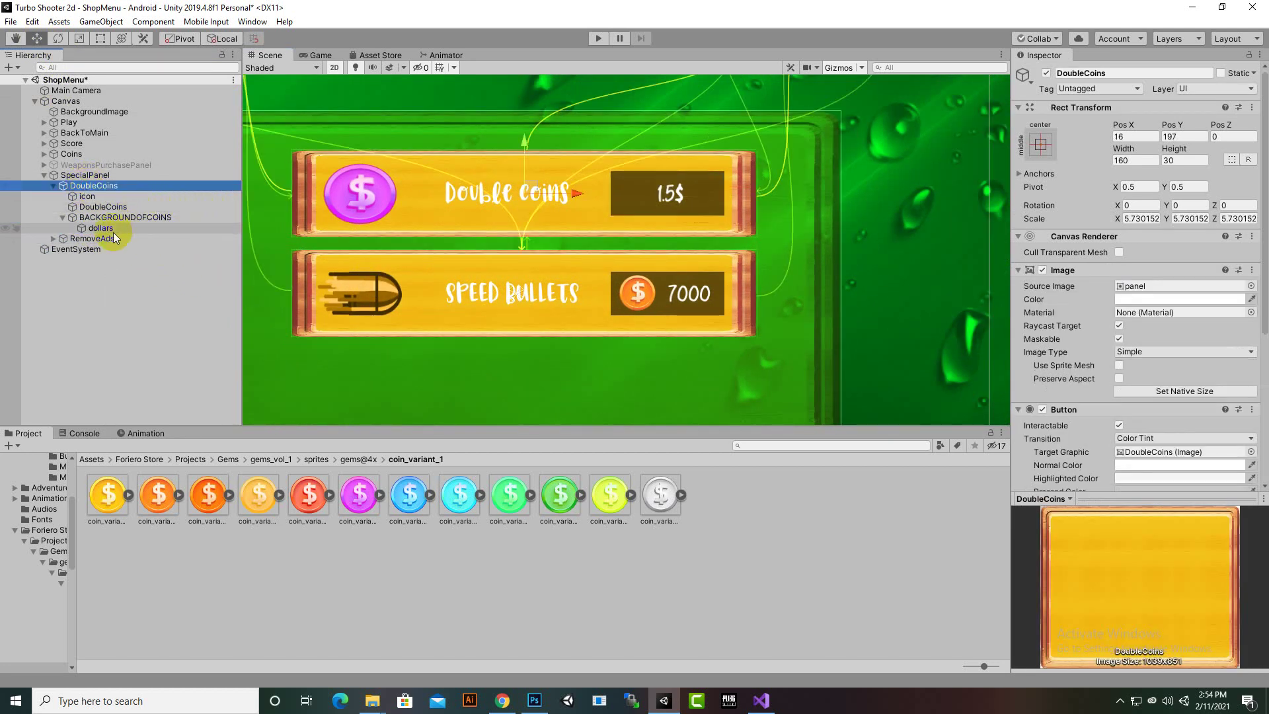
left_click(53, 239)
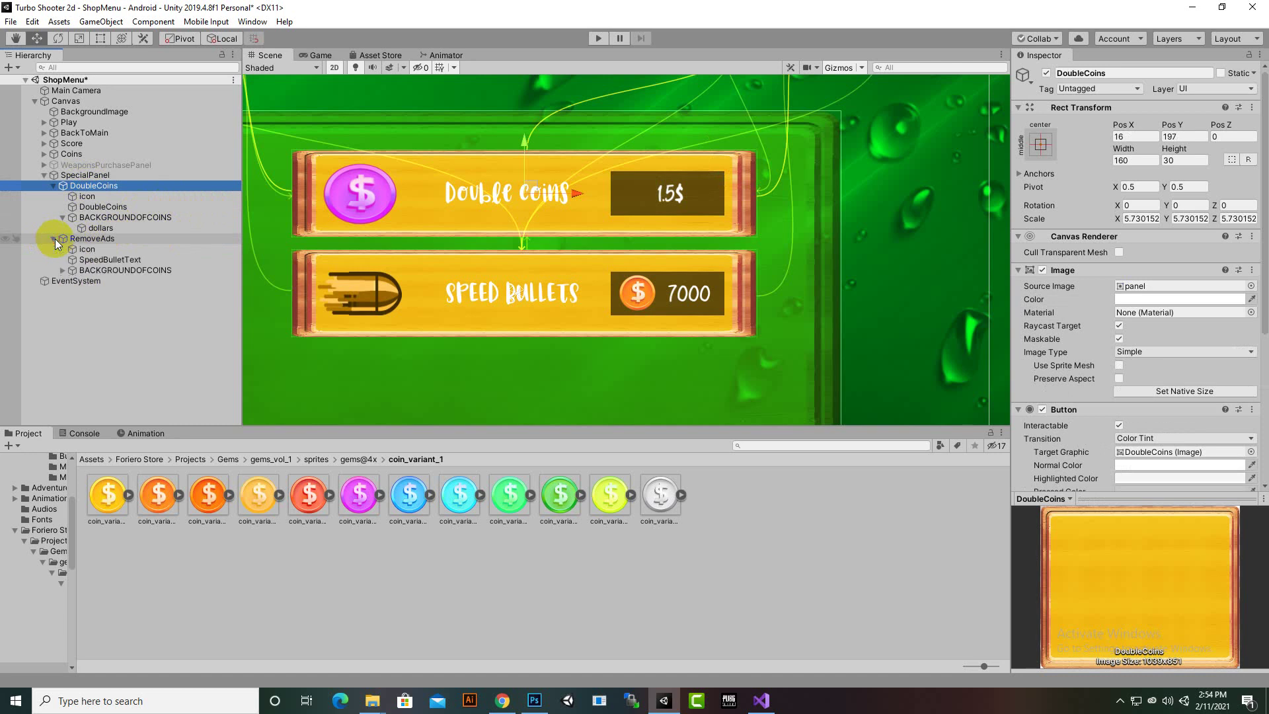
left_click(87, 250)
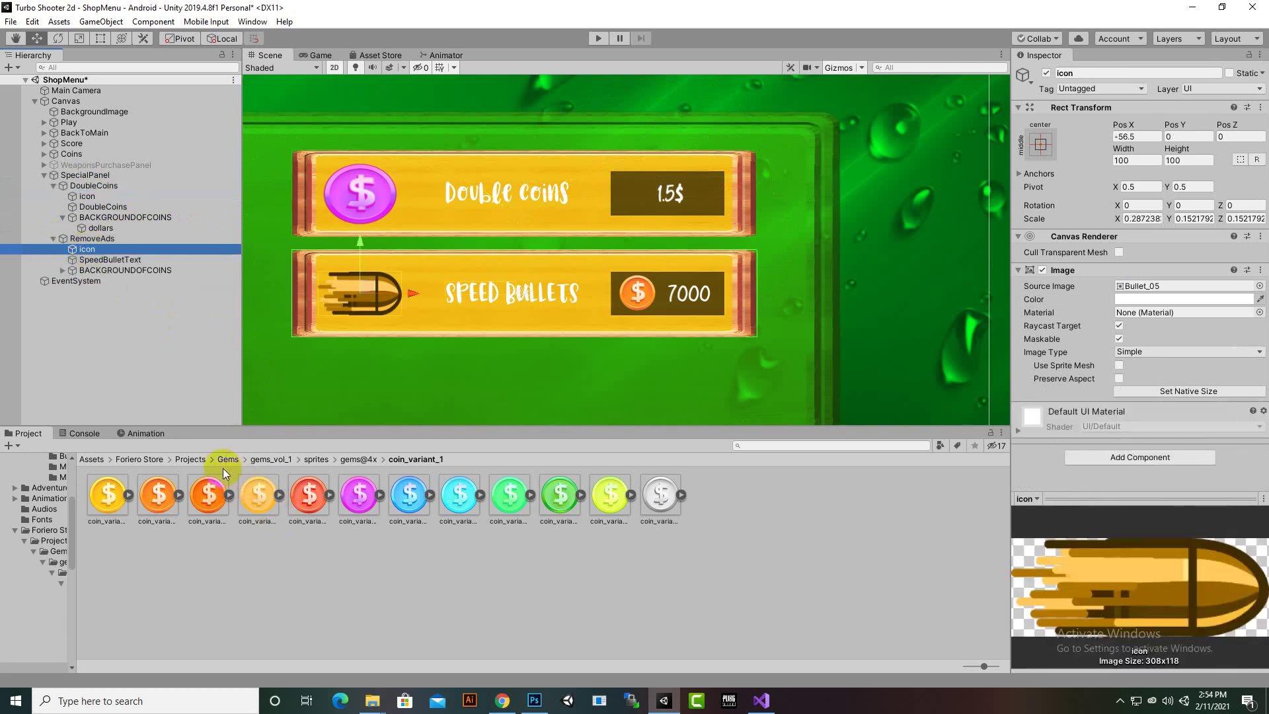
- Switch to Chrome and search Google Images for "ads remove icon png"
left_click(502, 701)
left_click(241, 7)
left_click_drag(179, 74, 108, 61)
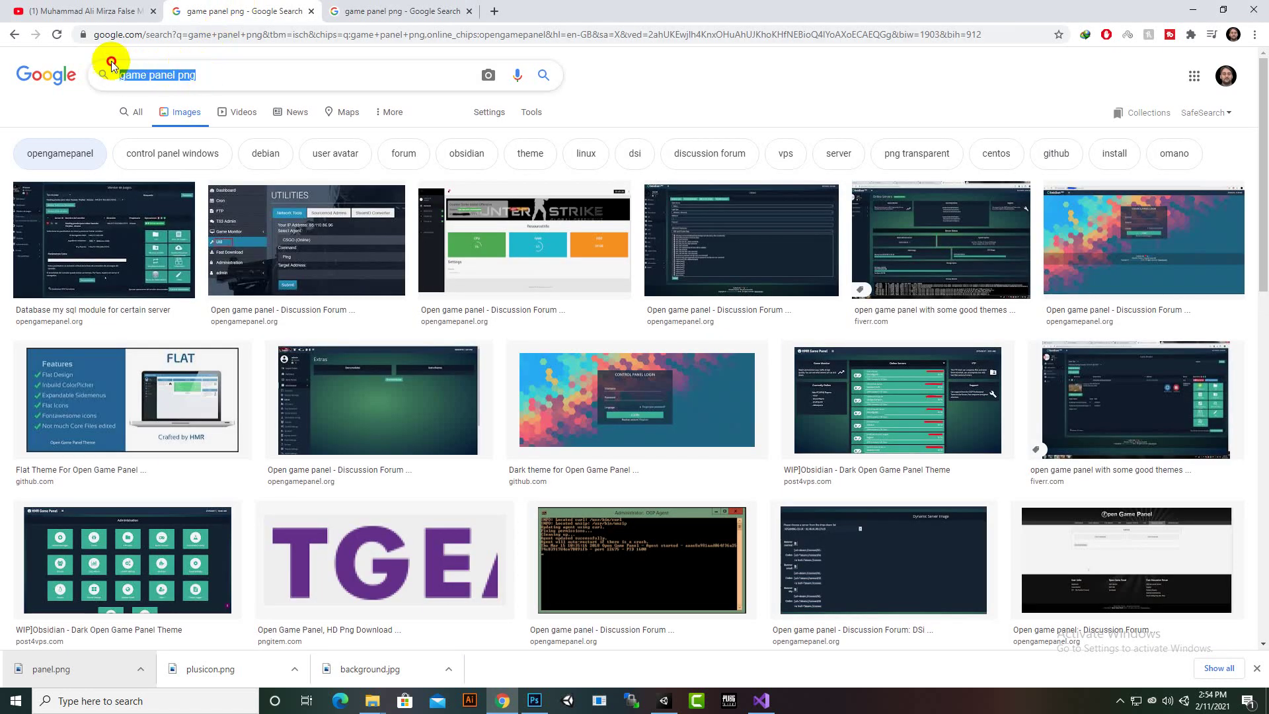
type("ads ")
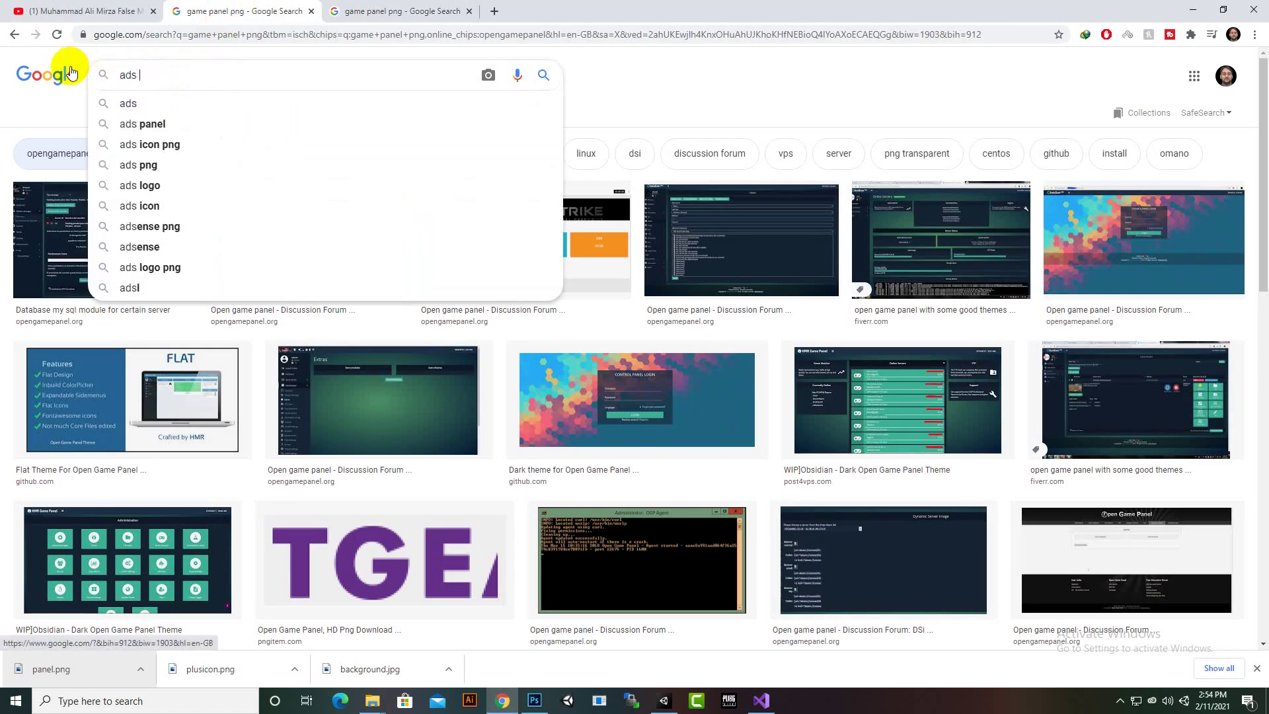
type("rempve")
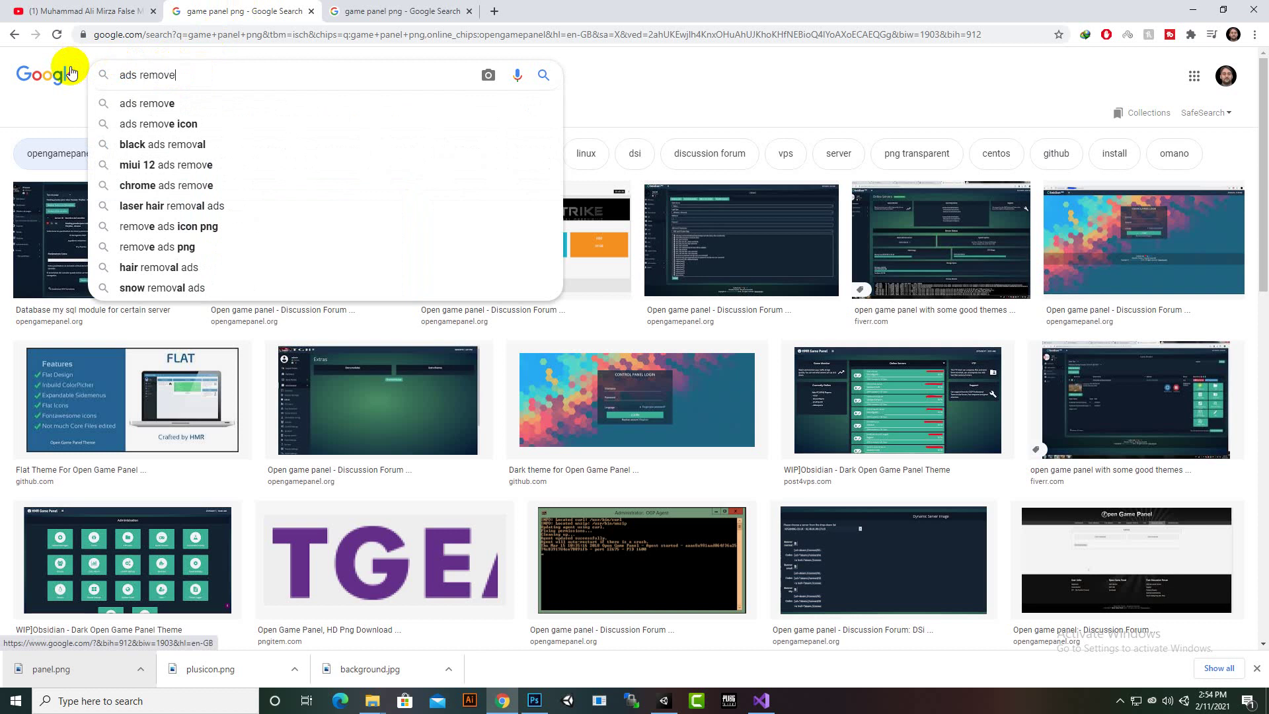
type(" icon png")
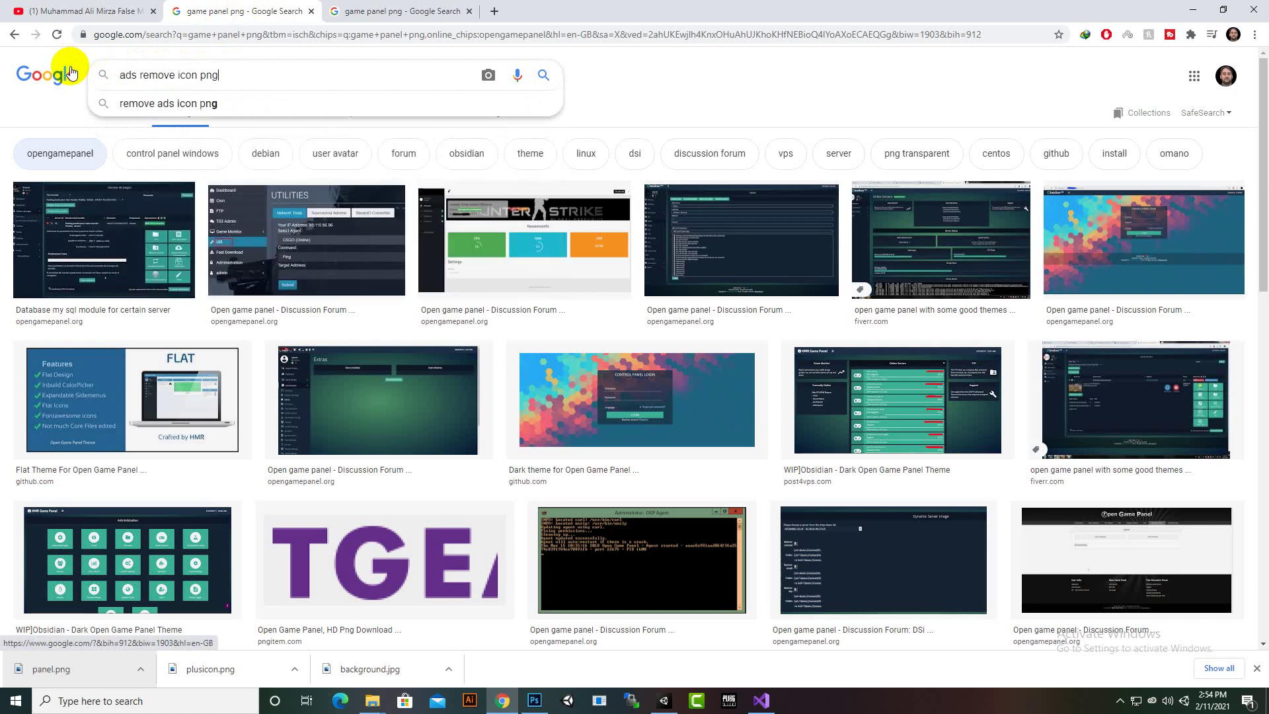
key("Return")
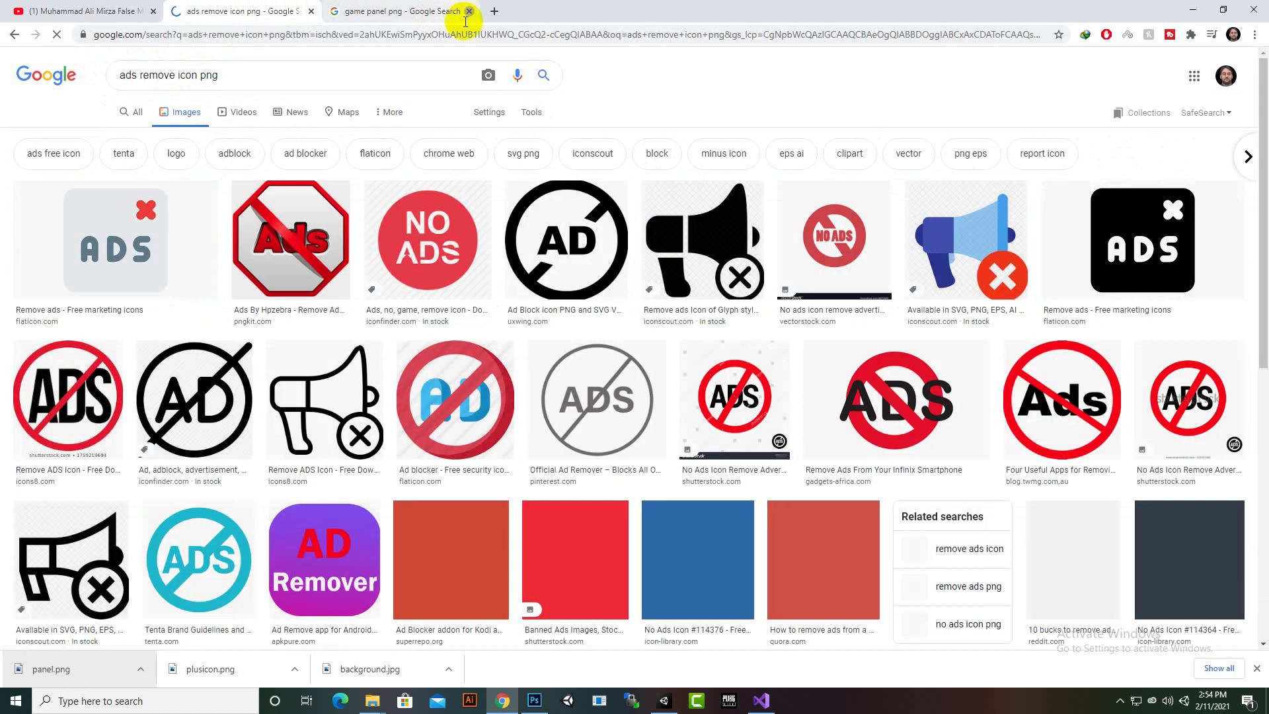
- Close the leftover game panel search tab and open the octagonal Ads sign and the round red-and-black Ads icon in new tabs
left_click(470, 11)
right_click(313, 253)
left_click(313, 253)
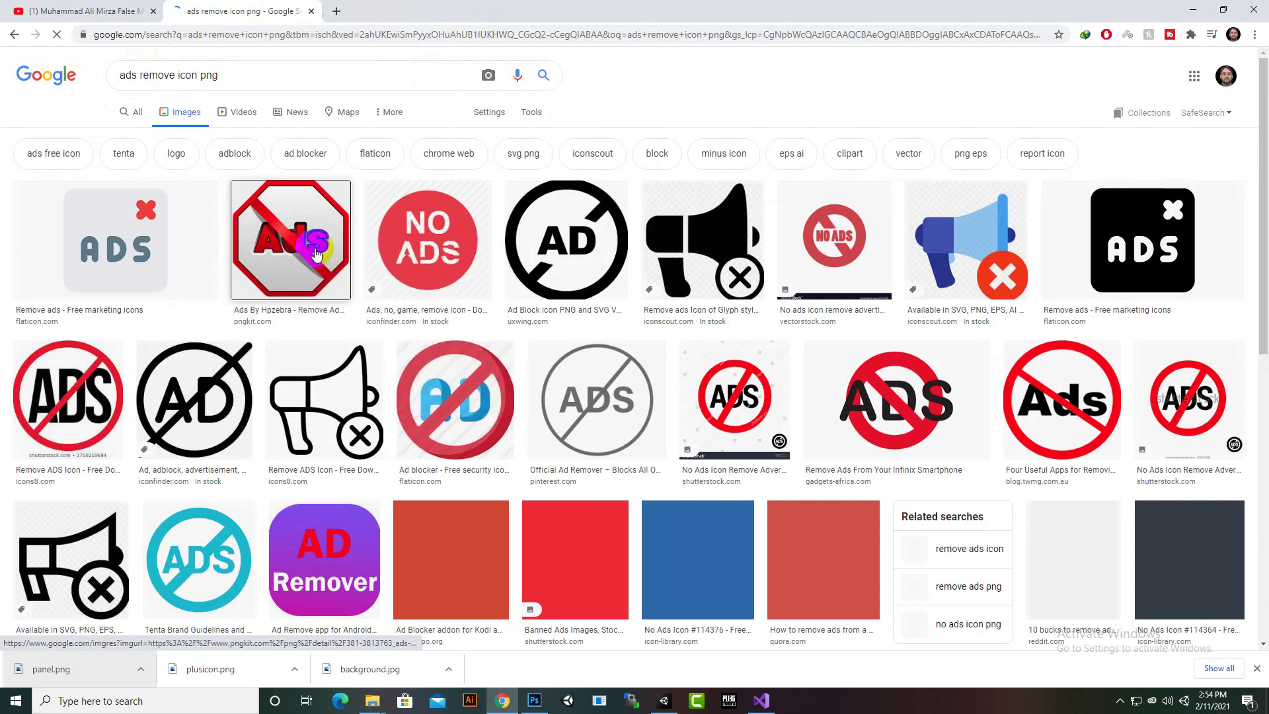
right_click(458, 398)
scroll(782, 218, "down", 1)
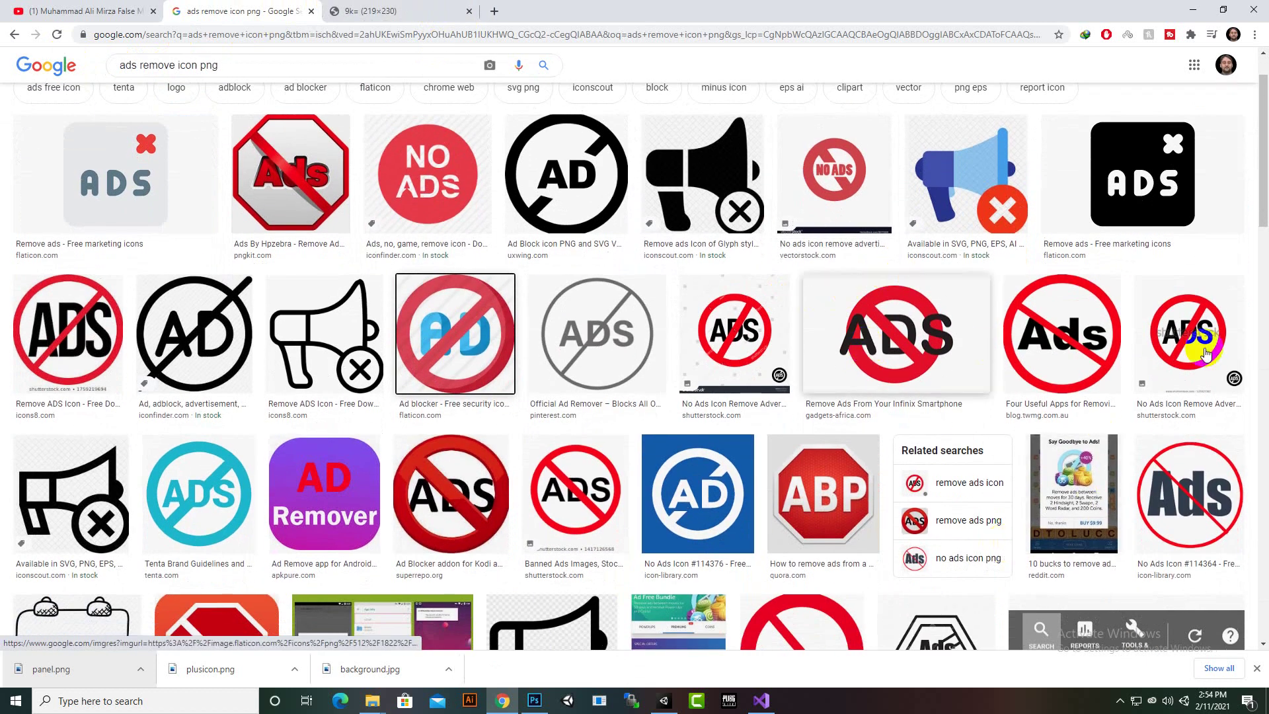
right_click(1031, 347)
left_click(1058, 354)
scroll(637, 423, "down", 3)
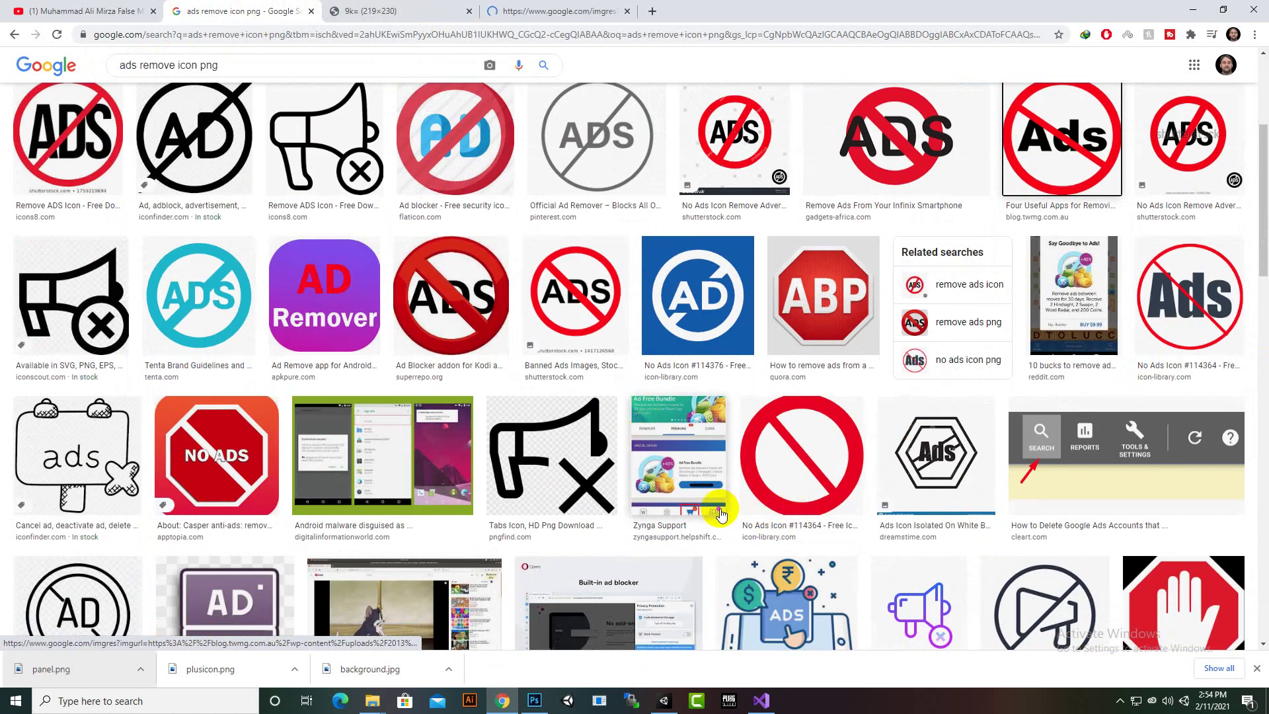
- Close the octagonal Ads sign's tab and save the round crossed-out Ads image to the Desktop as block-ads.png
left_click(538, 11)
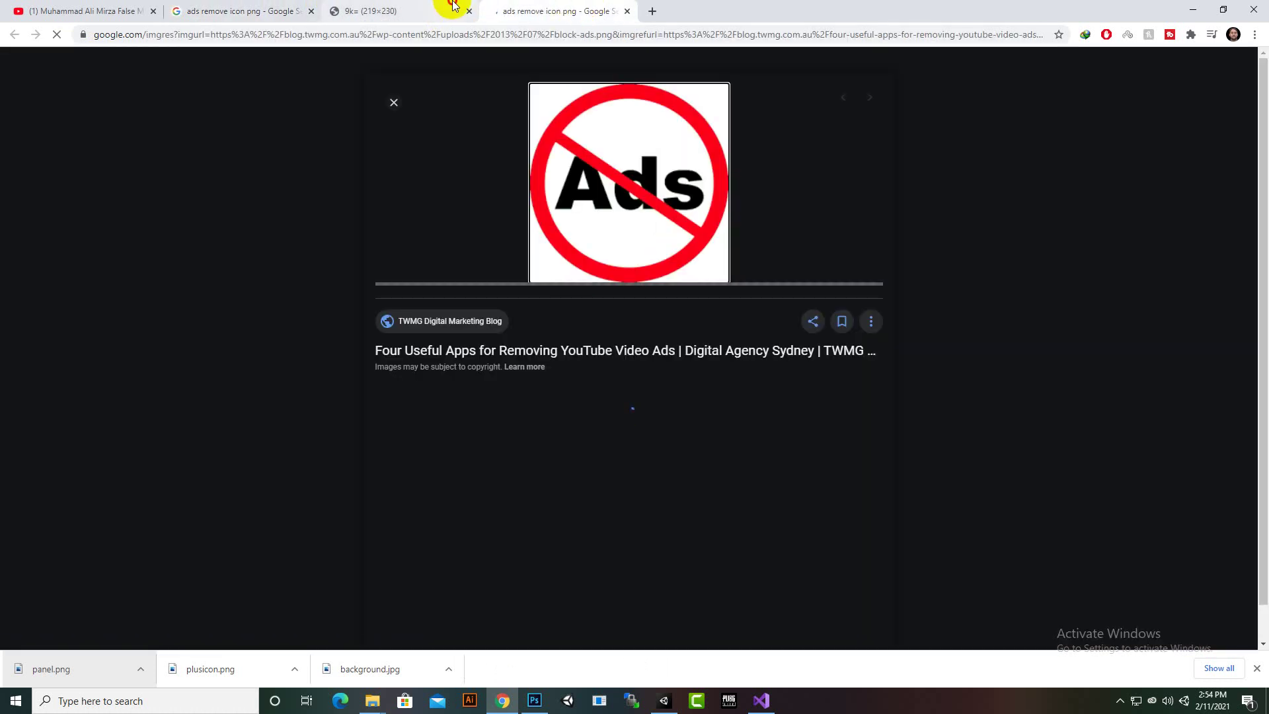
left_click(449, 8)
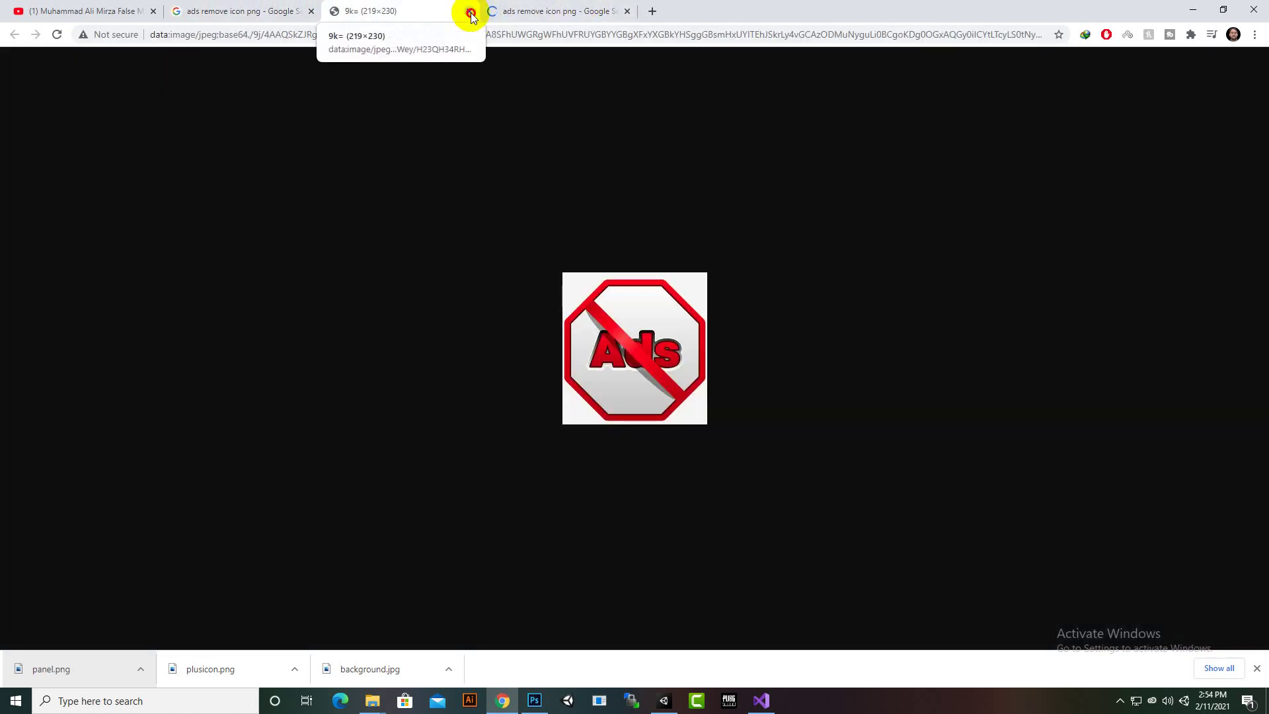
left_click(469, 11)
right_click(633, 139)
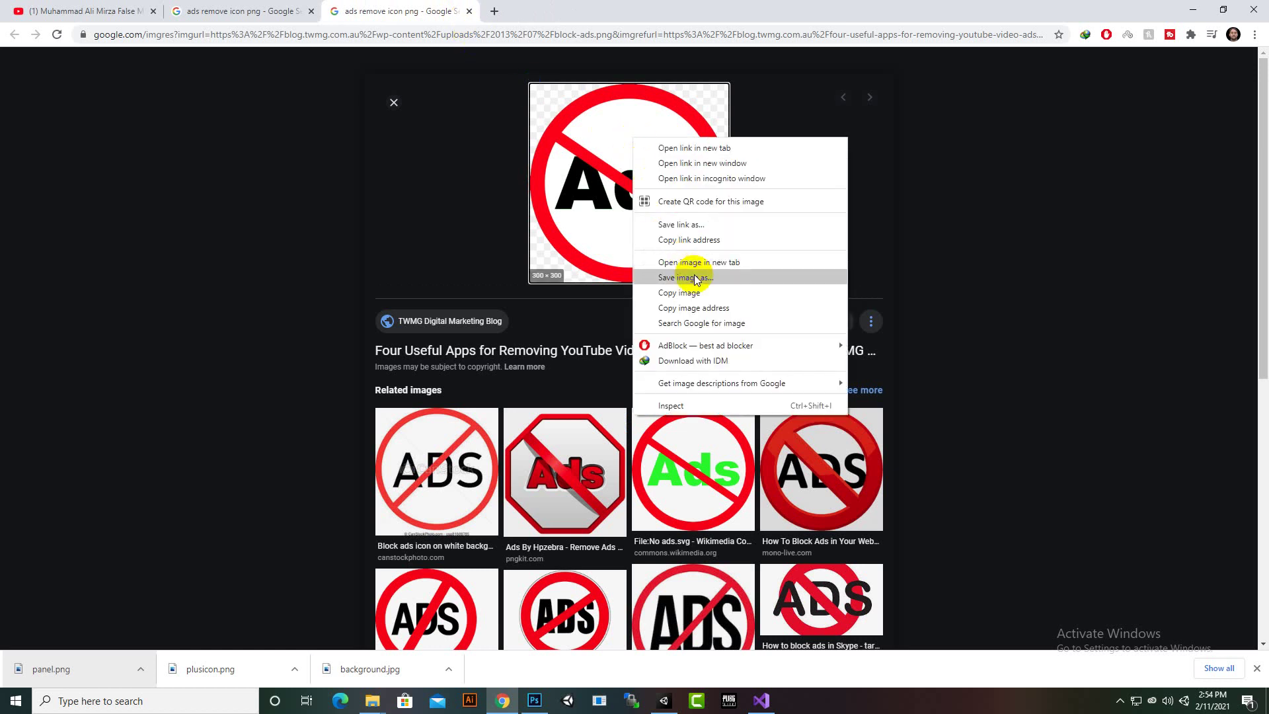
left_click(659, 272)
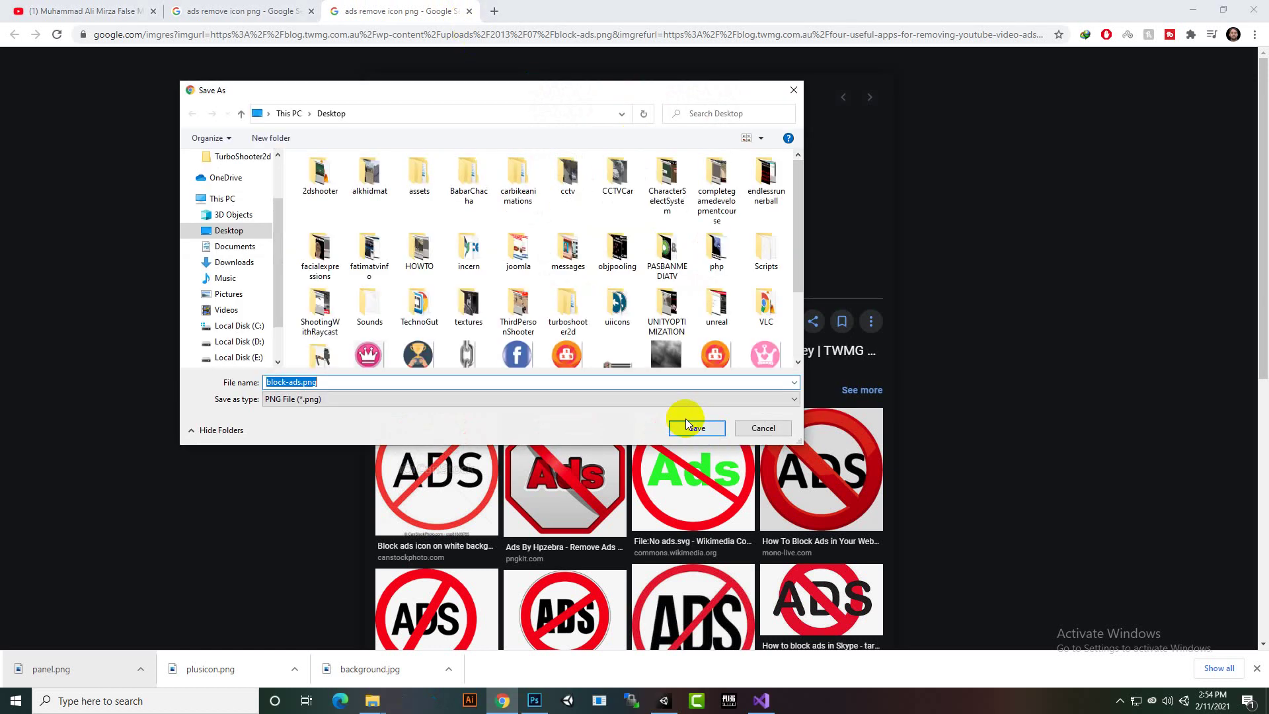
left_click(694, 427)
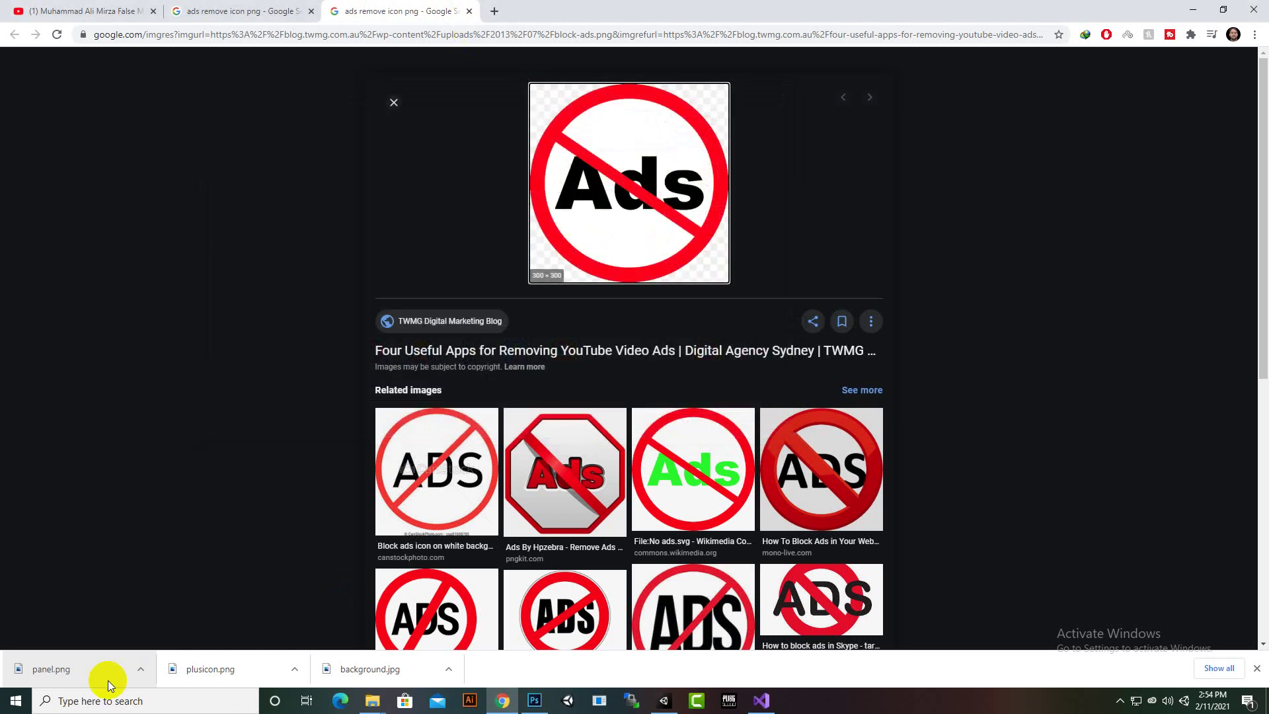
- Import block-ads.png into Unity's coin_variant_1 folder and assign it as the source image of the RemoveAds icon
left_click_drag(66, 677, 534, 604)
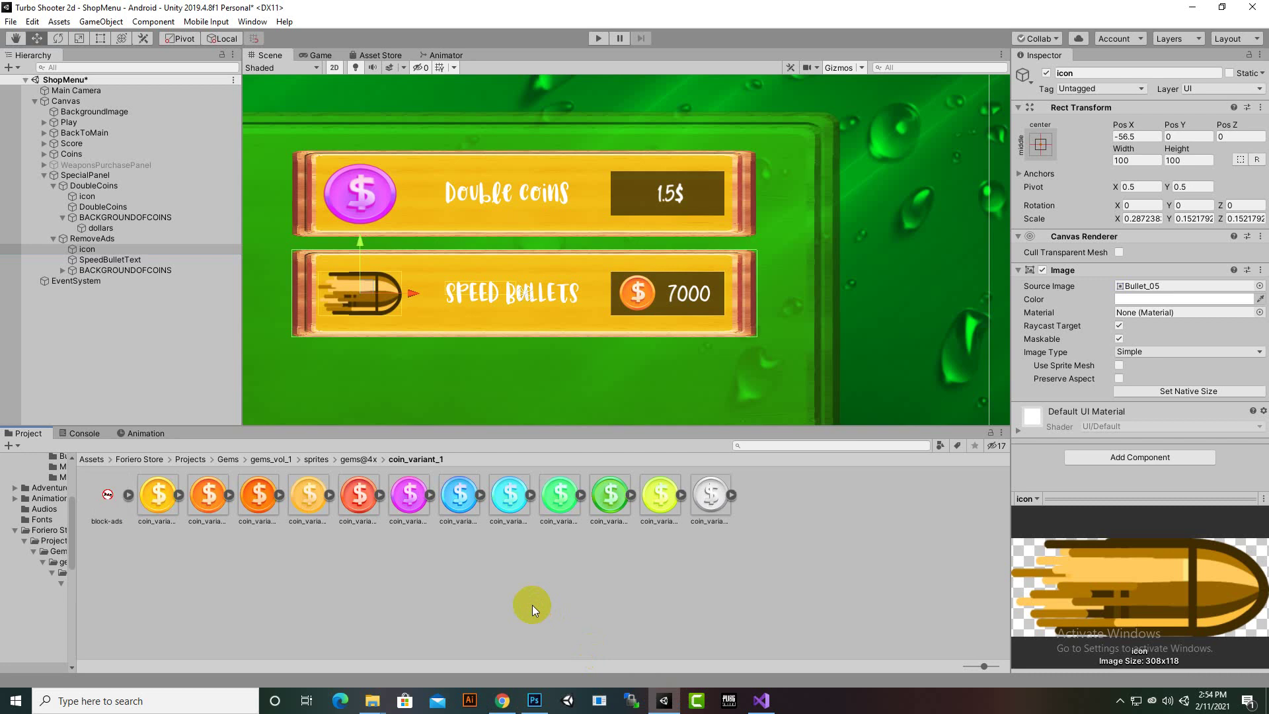
left_click(88, 250)
left_click_drag(106, 494, 1177, 288)
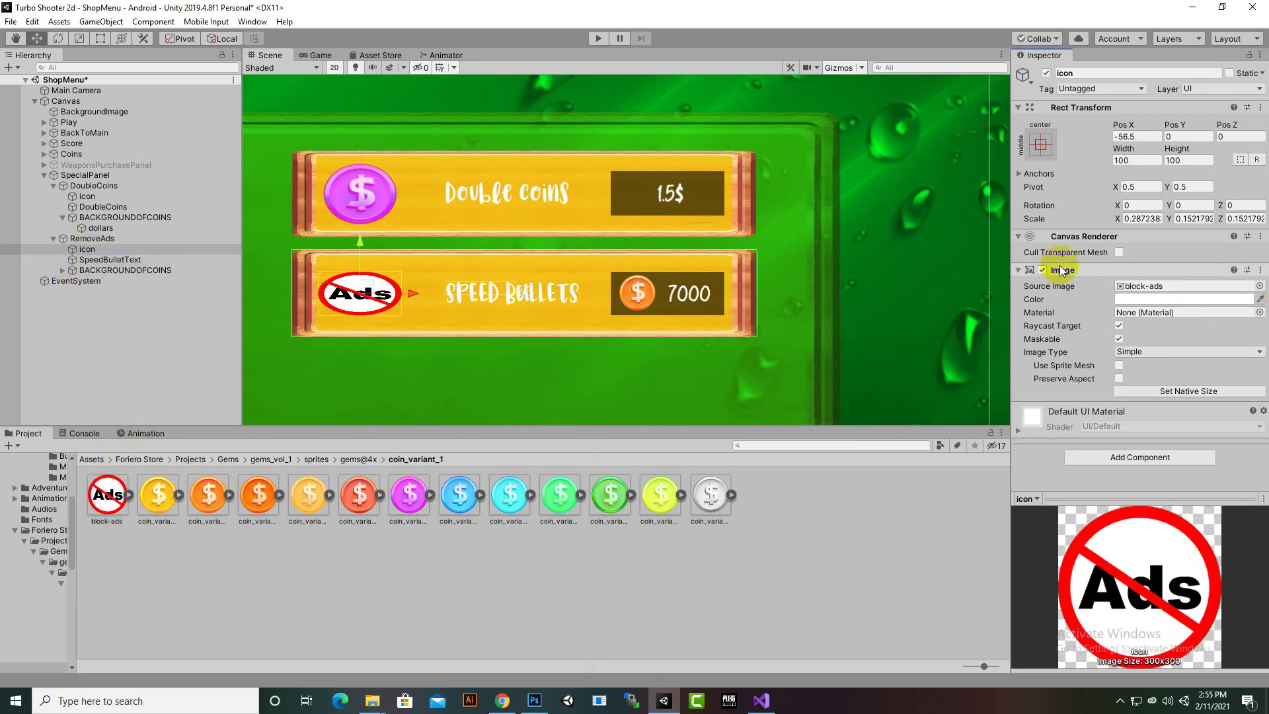
- Scale the RemoveAds icon to about X 0.244 and Y 0.230 so the sign looks round
left_click(79, 38)
scroll(409, 323, "up", 2)
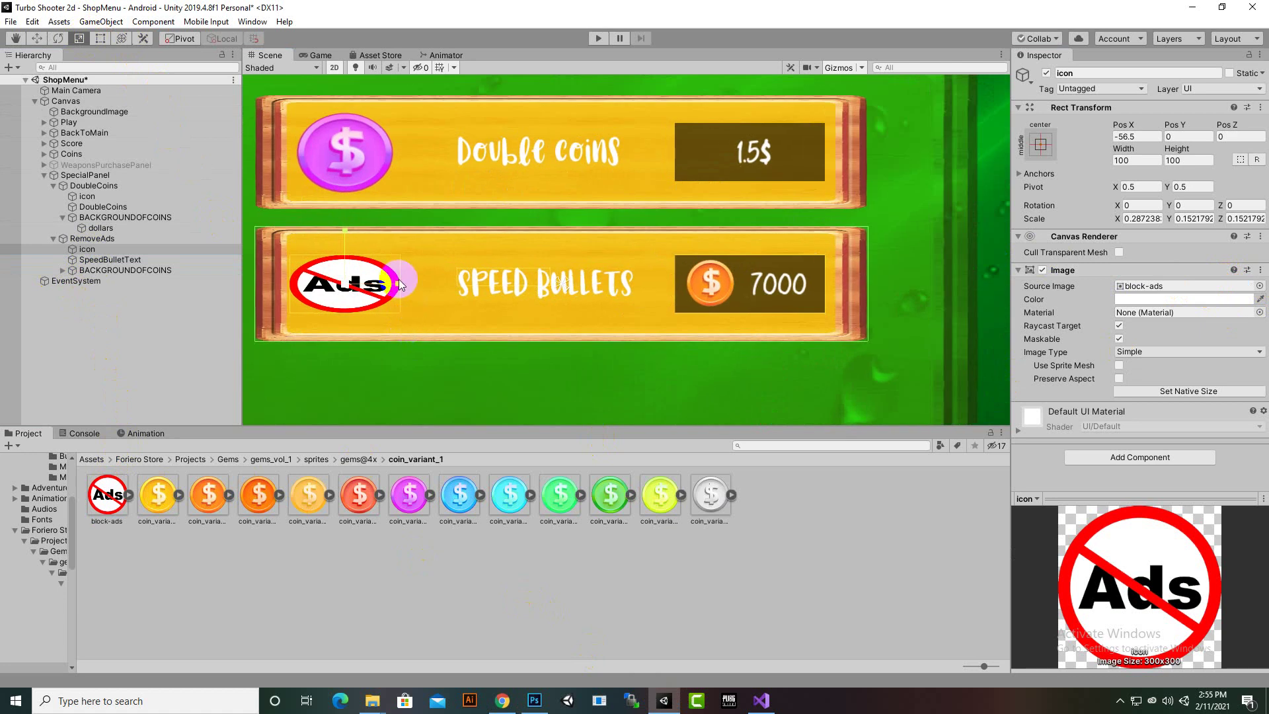
left_click_drag(414, 284, 346, 207)
left_click_drag(345, 282, 400, 284)
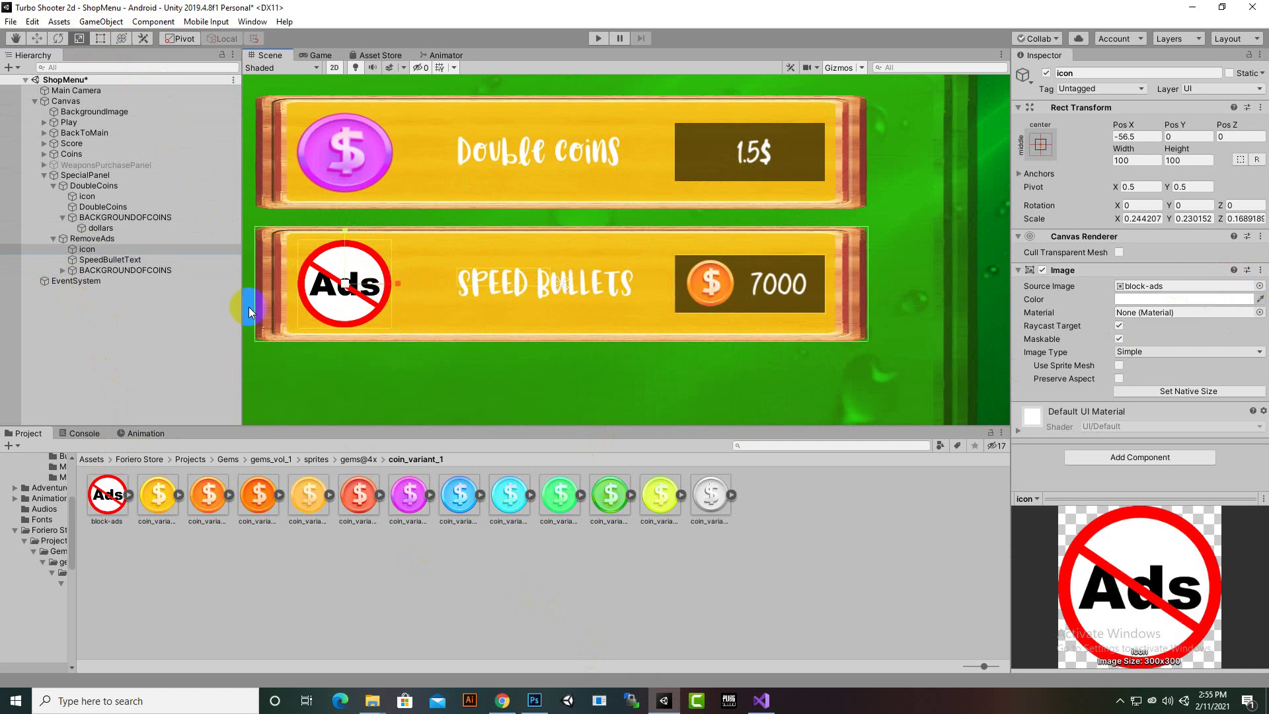
left_click(39, 40)
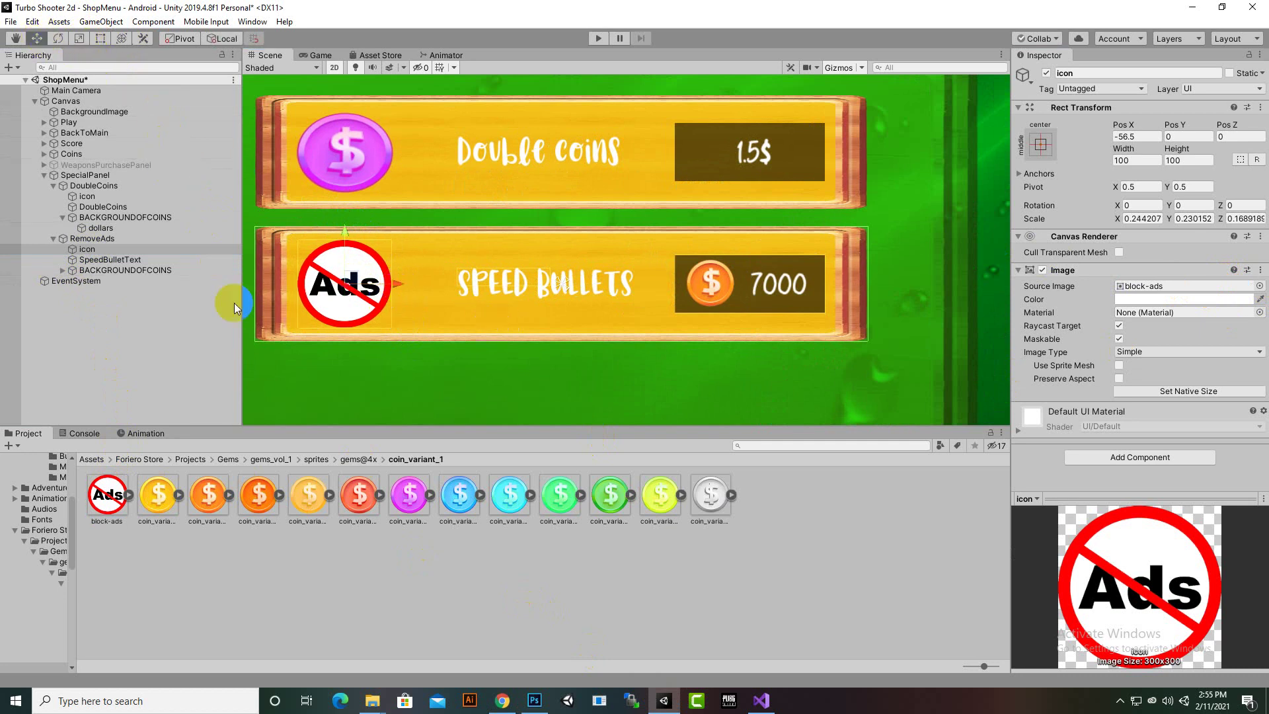
- Rename the SpeedBulletText object under the RemoveAds button as removeads
left_click(125, 260)
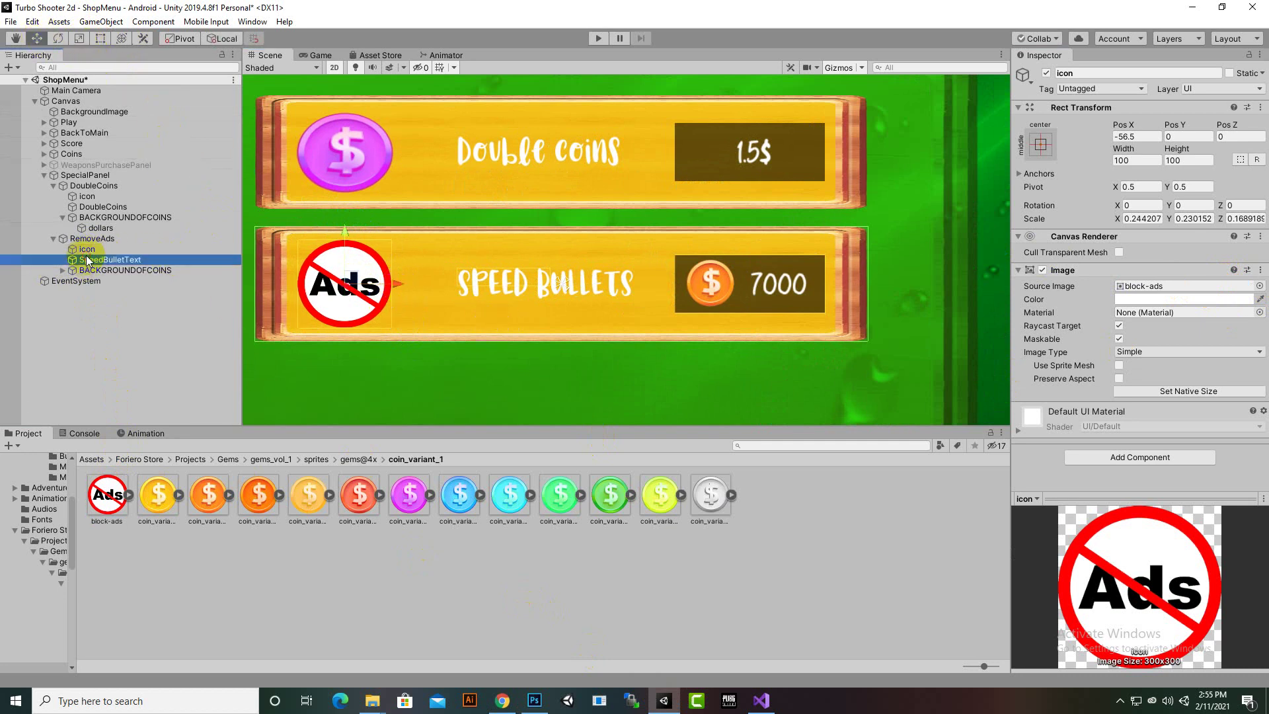
right_click(132, 261)
left_click(148, 306)
type("re")
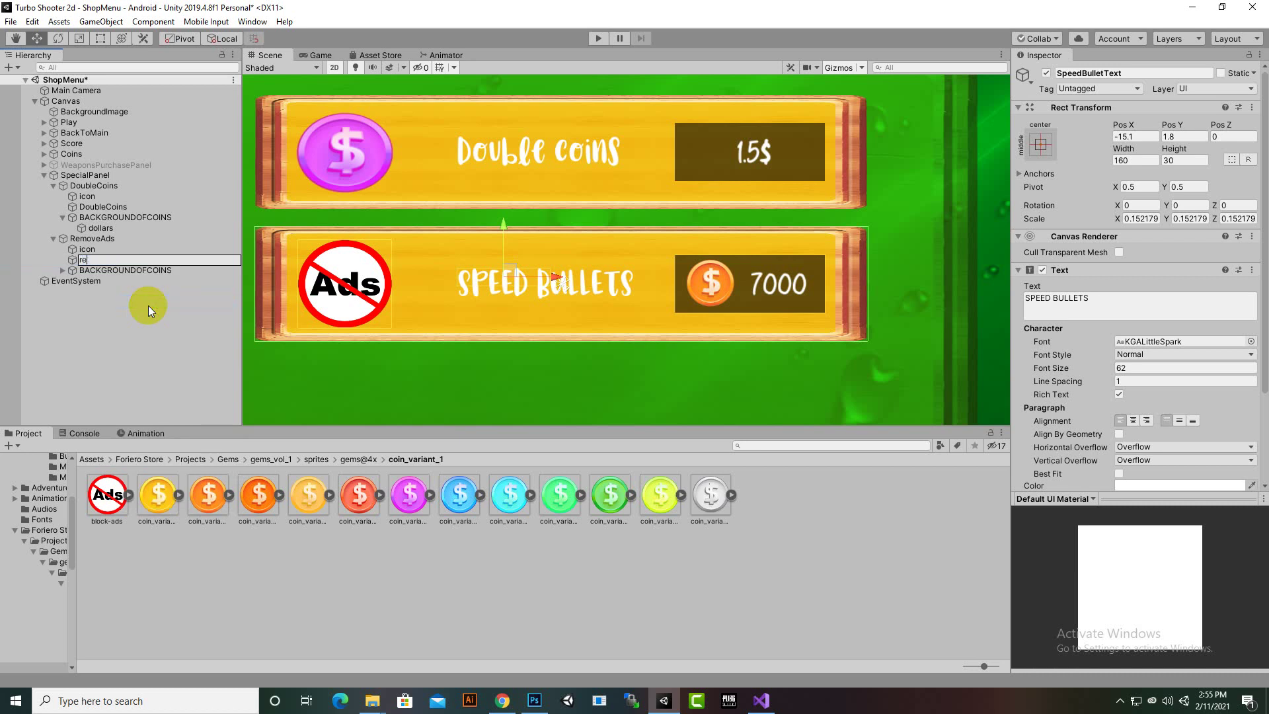
type("moveads")
key("Return")
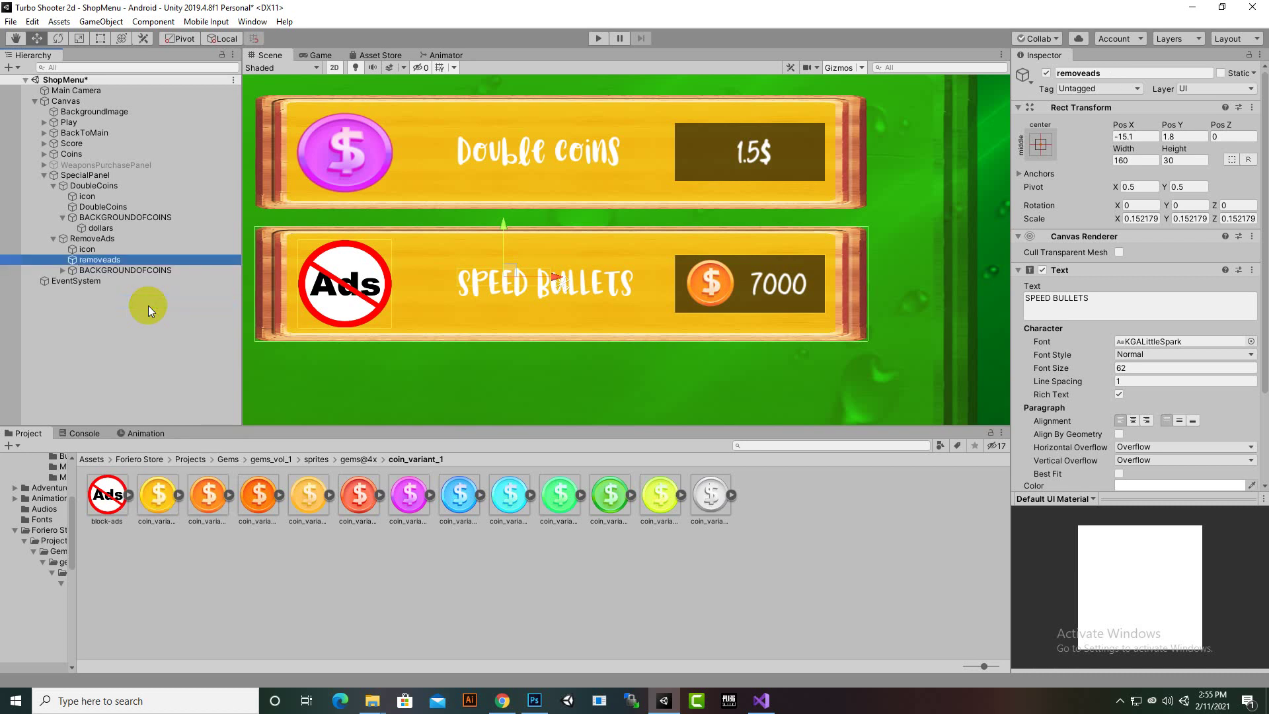
- Expand BACKGROUNDOFCOINS under the RemoveAds button and rename its 7000 text object as dollars
left_click(150, 270)
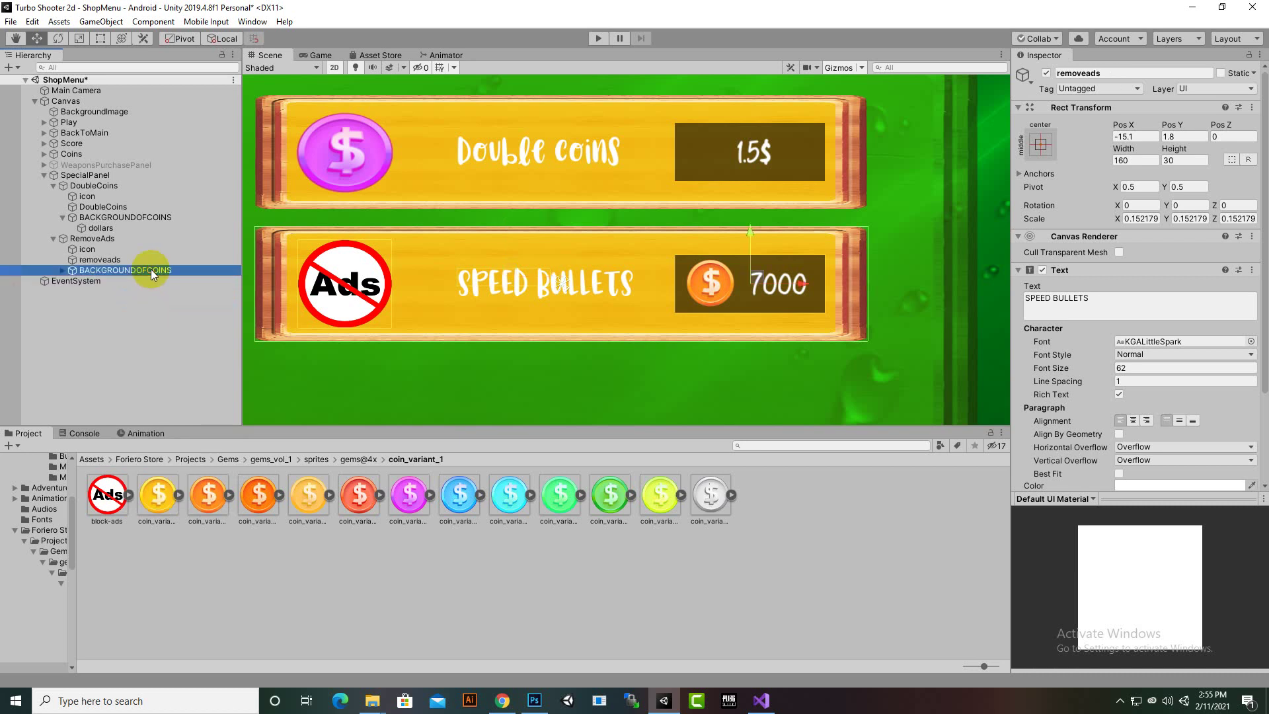
left_click(63, 270)
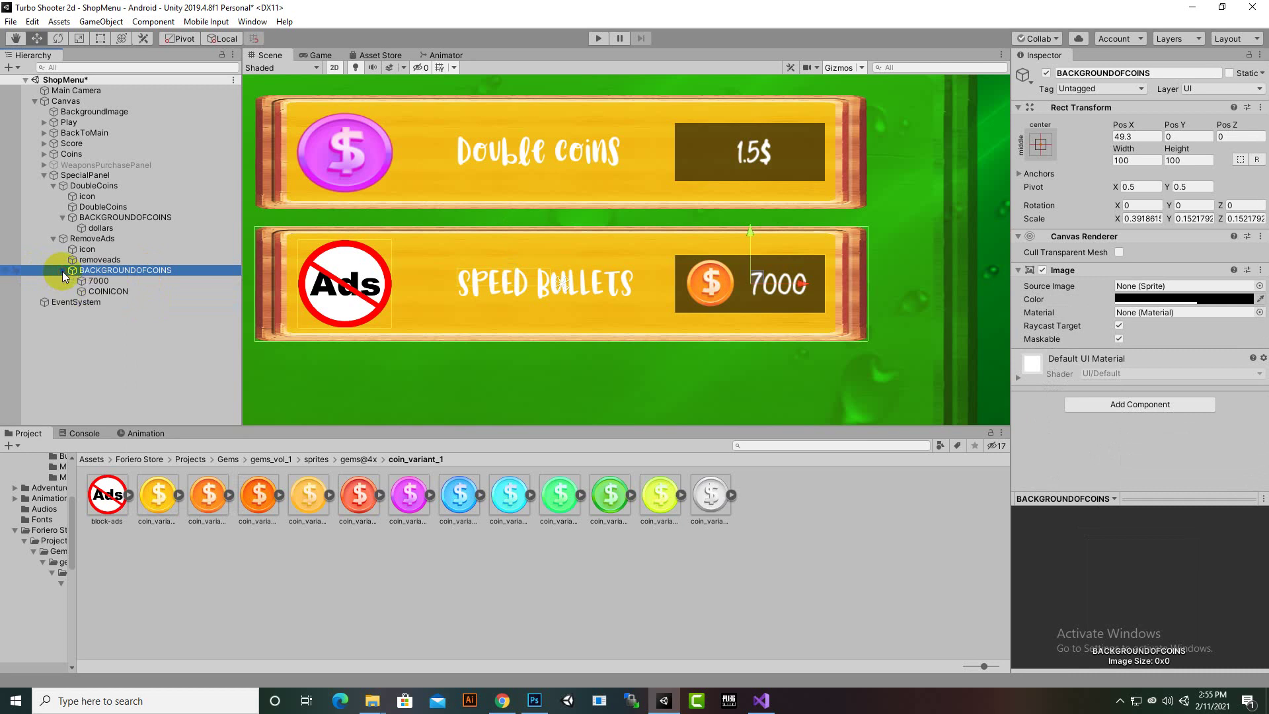
right_click(101, 285)
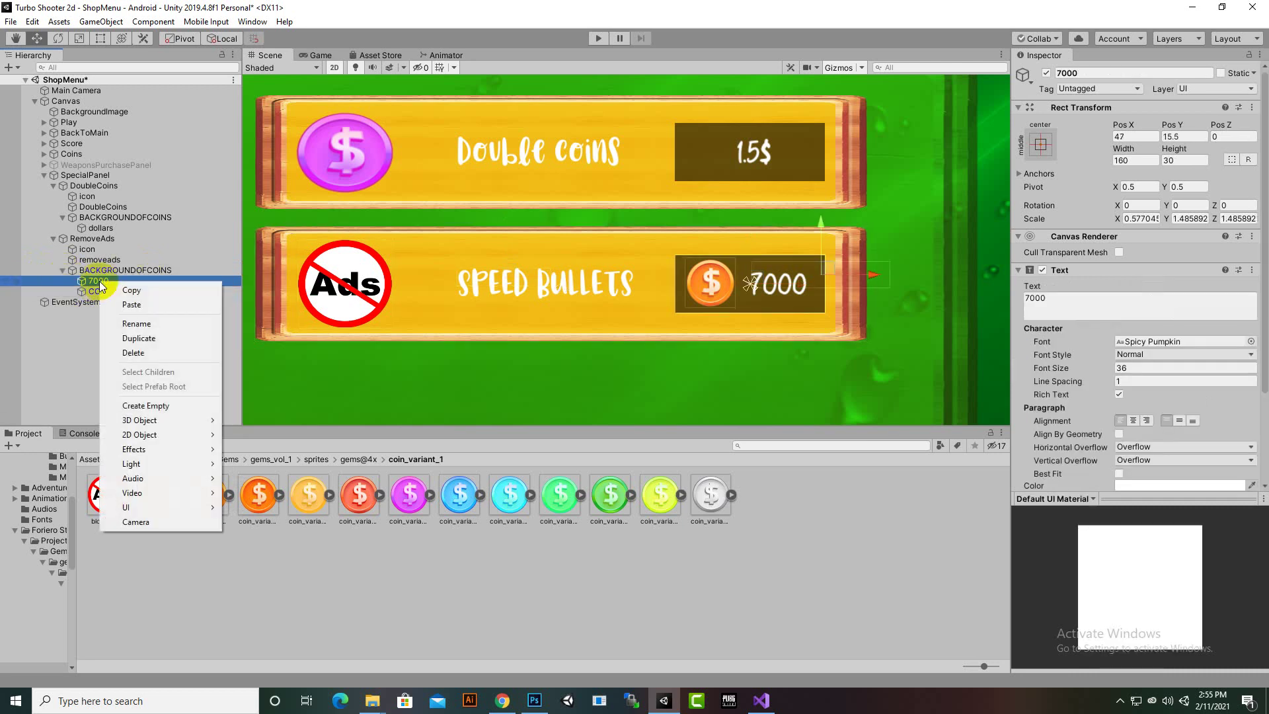
left_click(118, 323)
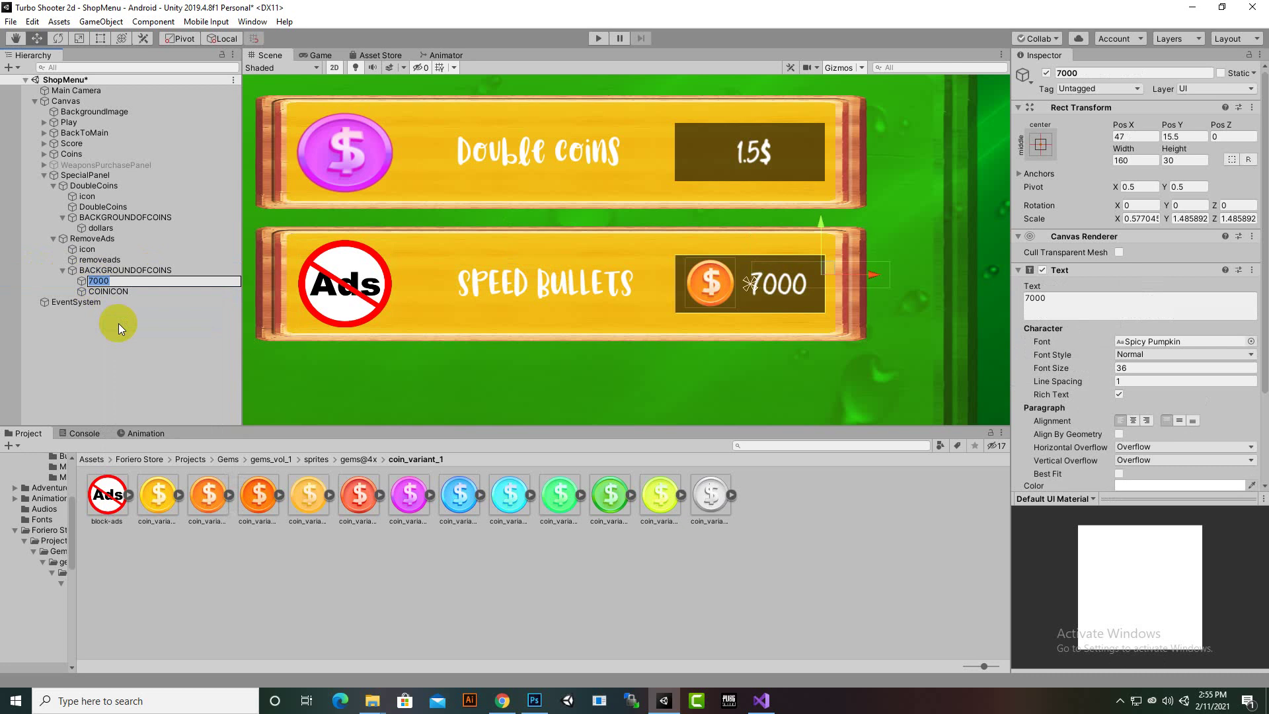
type("dollars")
key("Return")
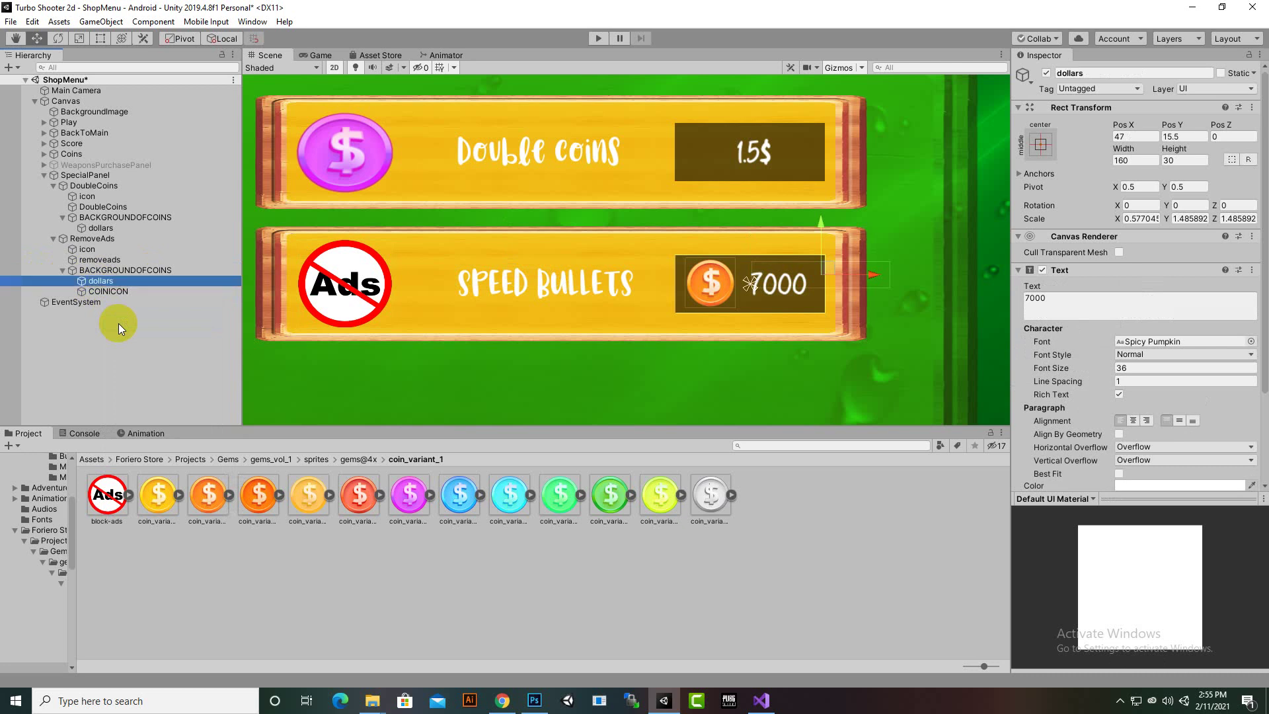
- Set the RemoveAds button's price text to 2$ and delete its COINICON object
left_click(1141, 306)
type("2")
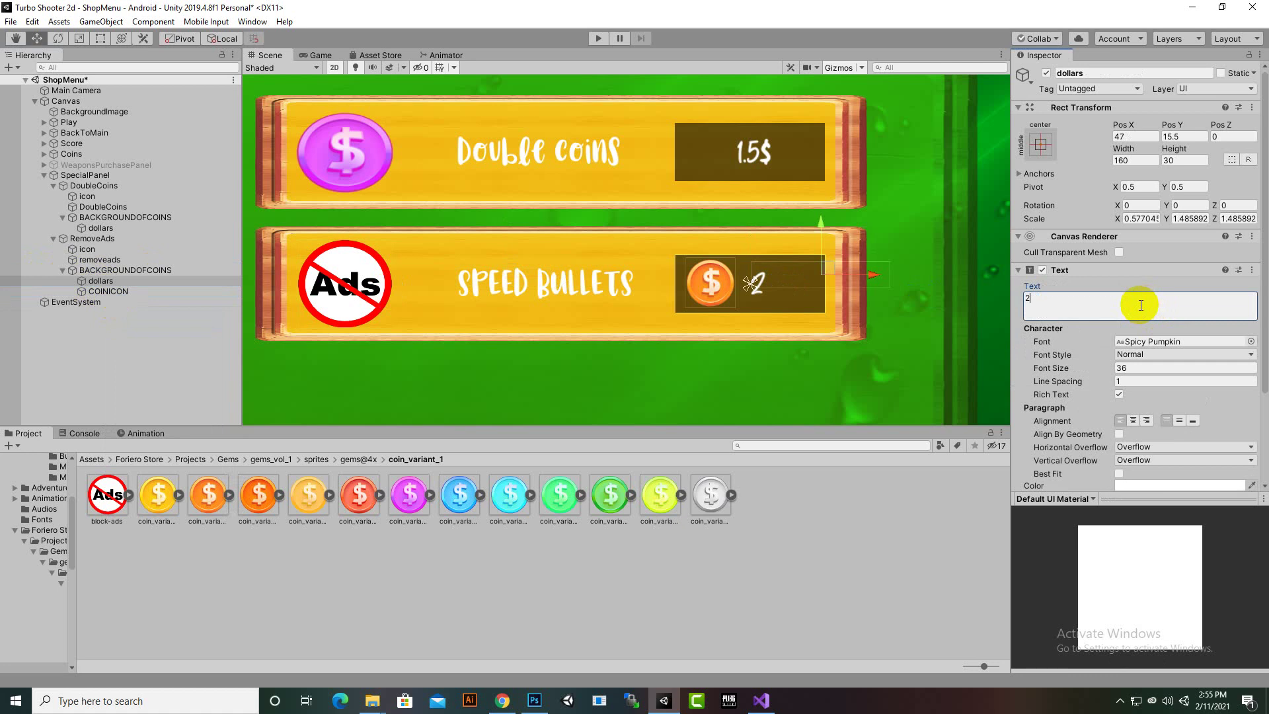
type("$")
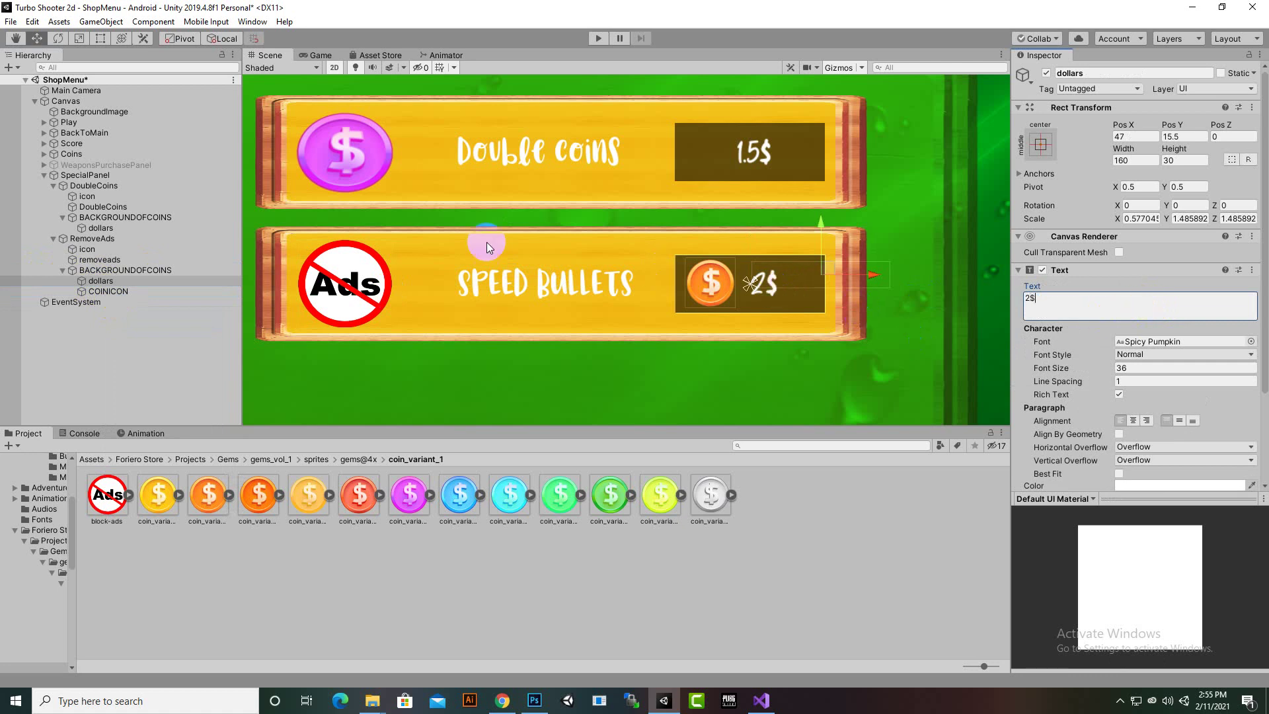
left_click(107, 291)
key("Delete")
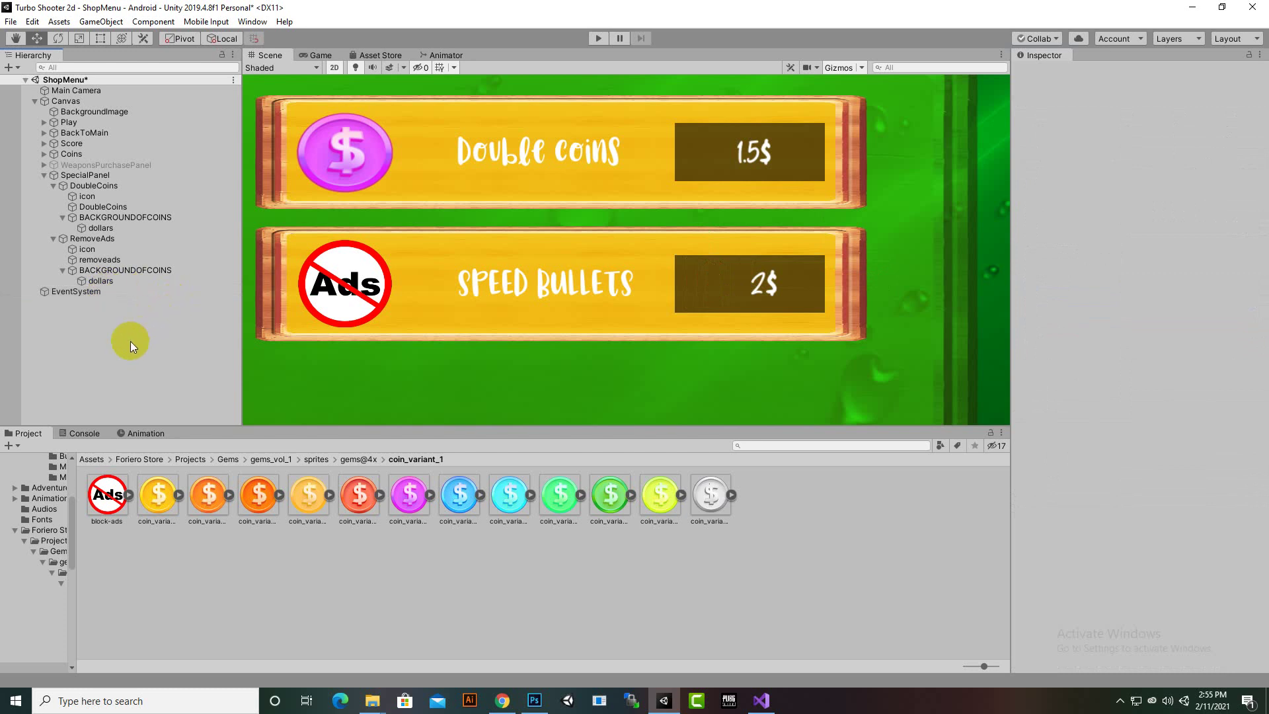
- Collapse RemoveAds and SpecialPanel in the object tree and duplicate SpecialPanel
scroll(804, 363, "down", 3)
middle_click_drag(792, 375, 740, 269)
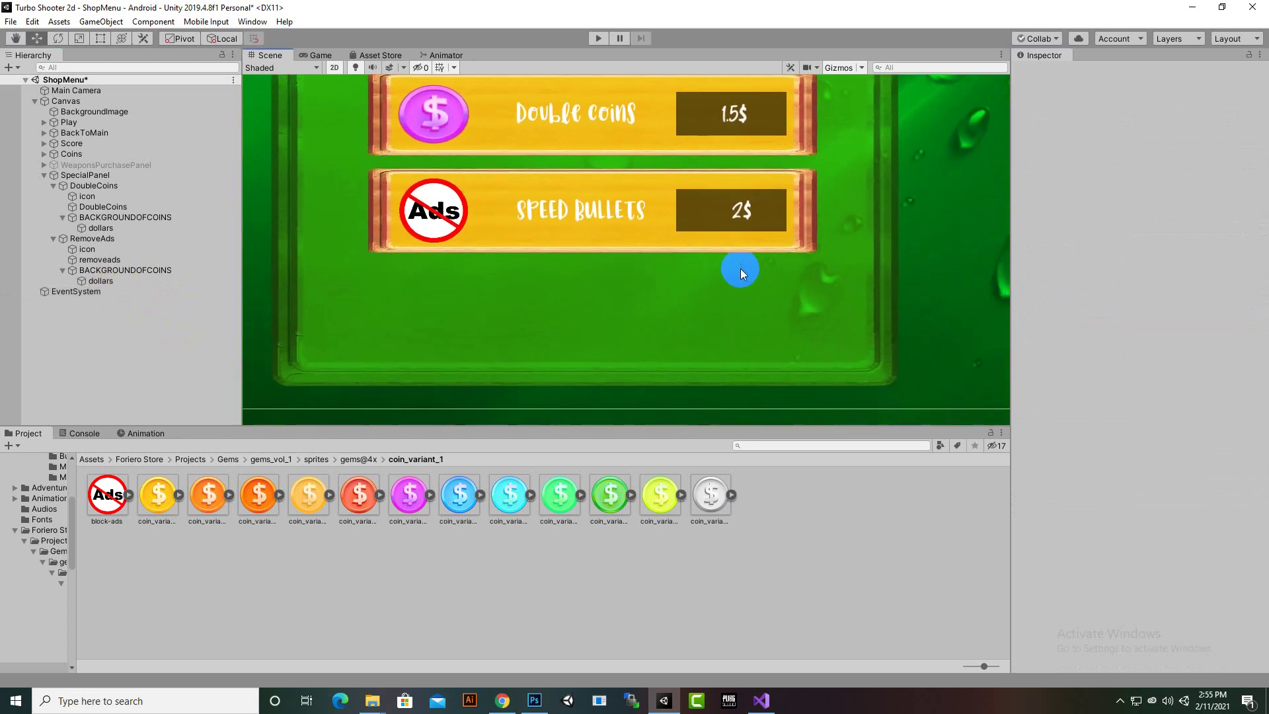
scroll(741, 269, "down", 2)
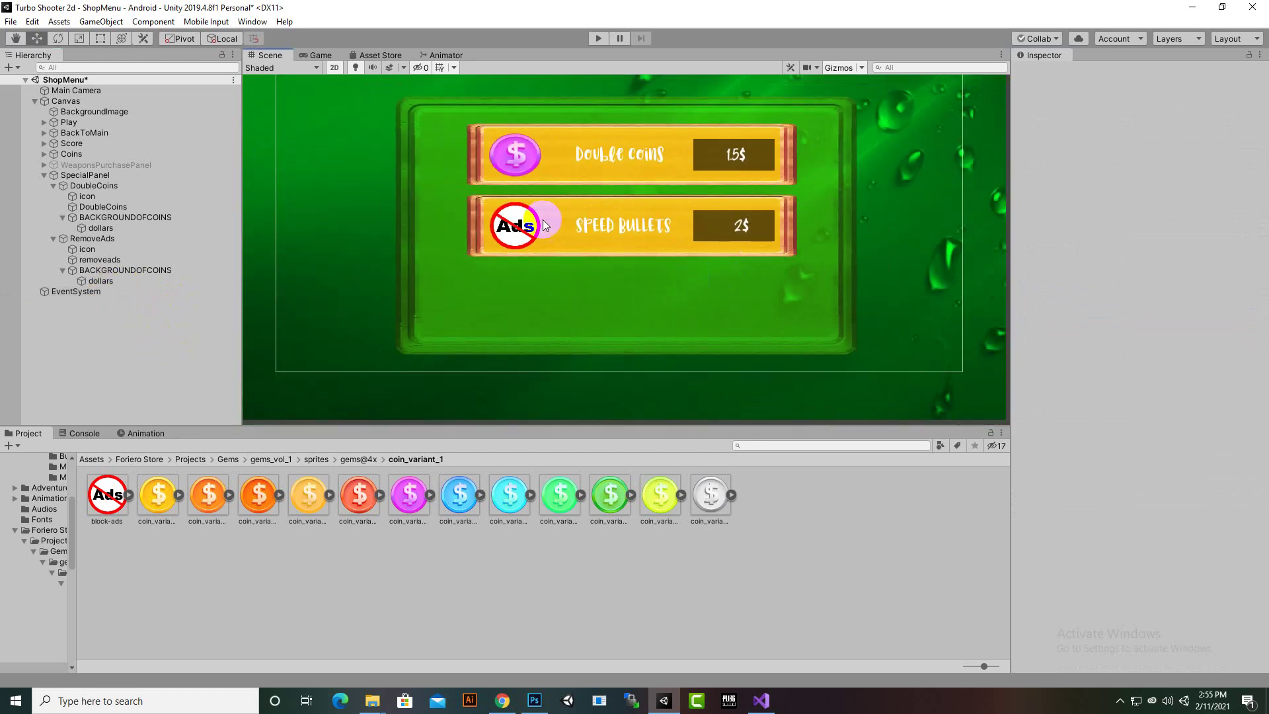
left_click(76, 238)
left_click(54, 238)
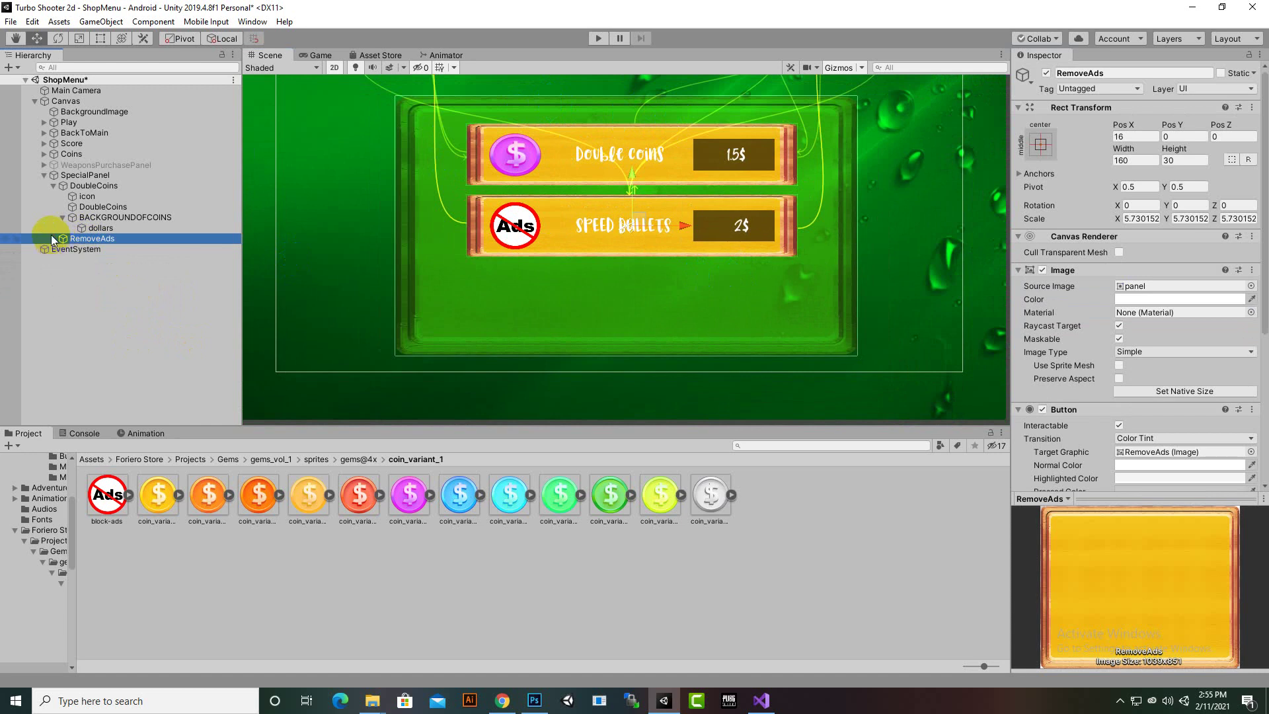
left_click(45, 175)
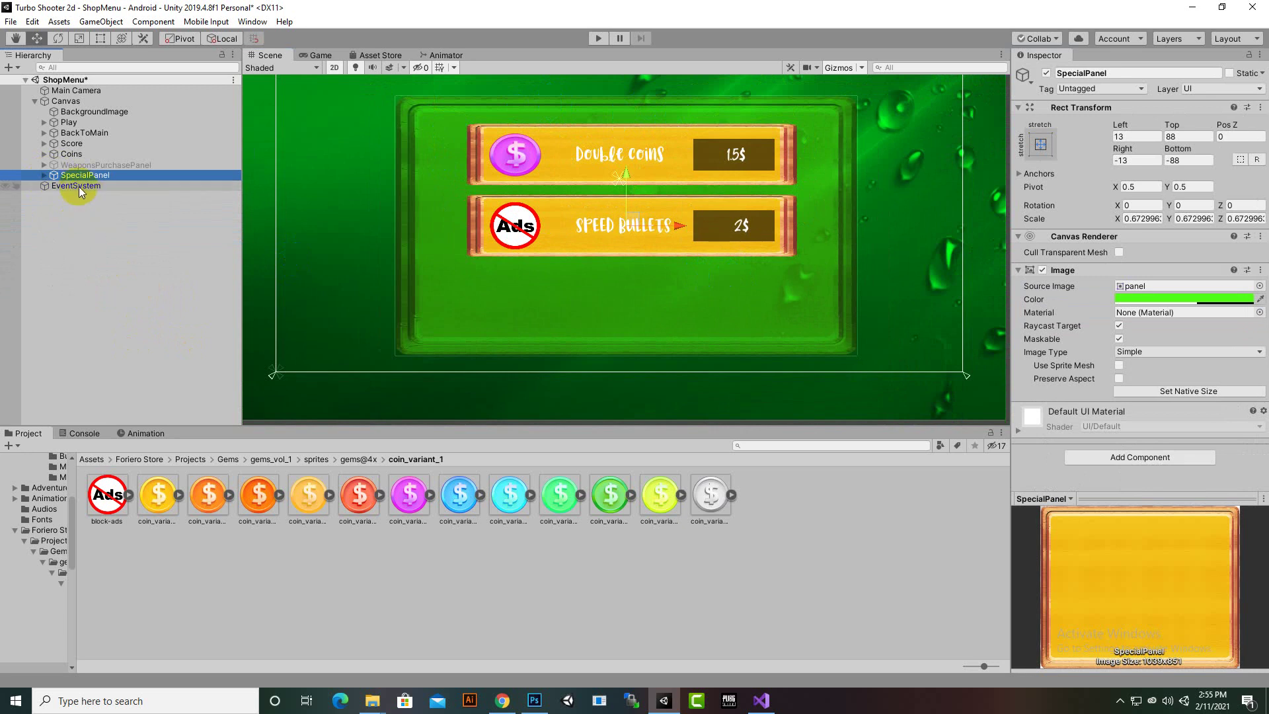
key("ctrl+d")
- Rename the duplicated SpecialPanel as EarnCoinPanel
right_click(99, 186)
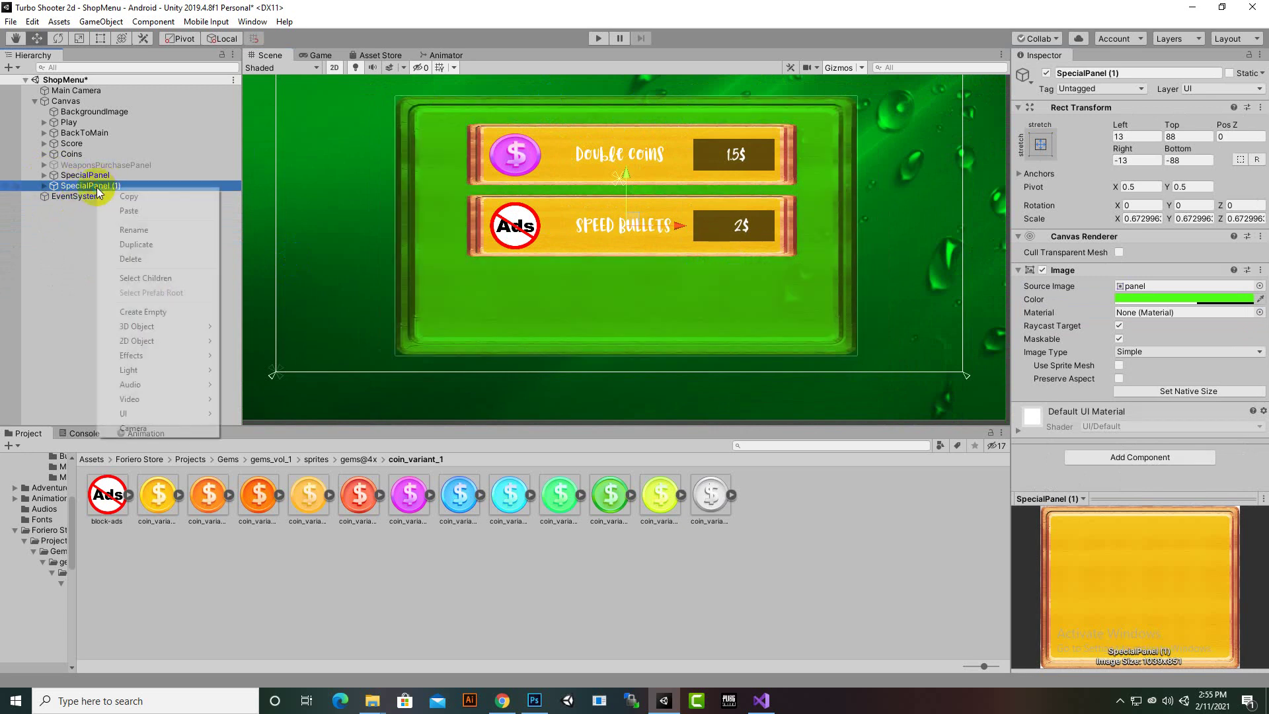
left_click(123, 230)
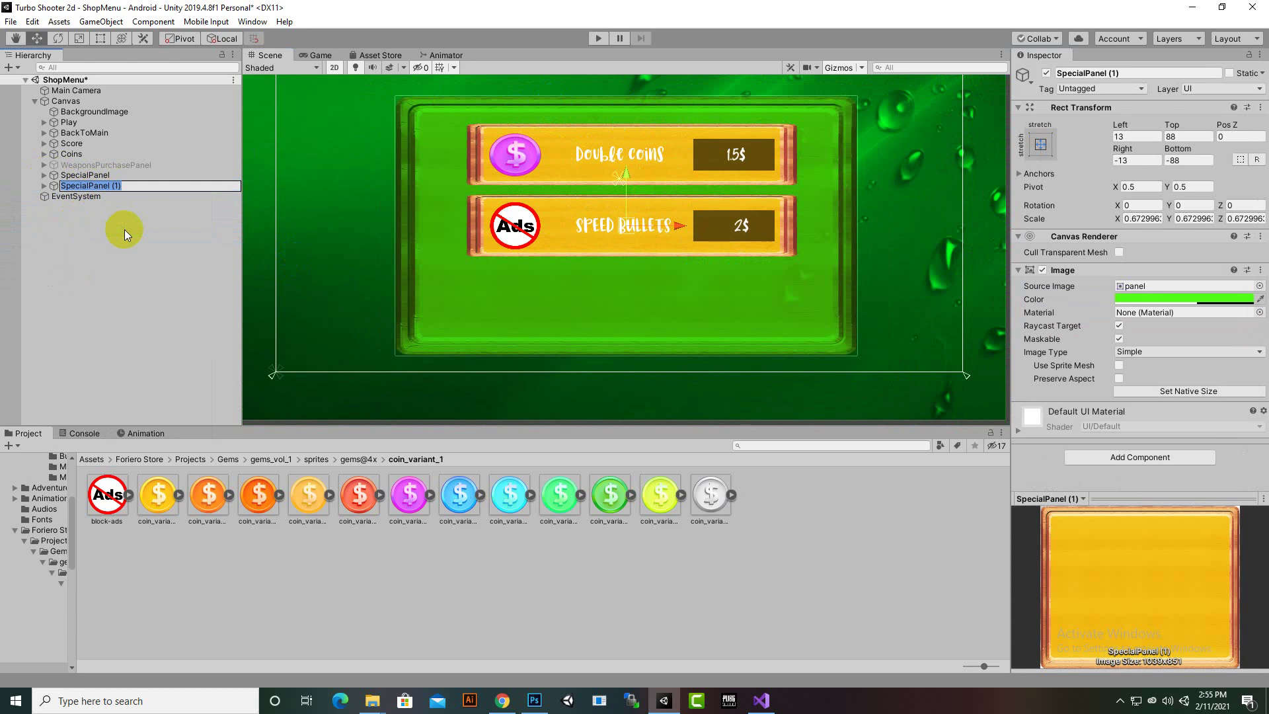
type("Ea")
type("rn")
type("C")
type("oin")
type("Panl")
type("e")
key("BackSpace")
key("BackSpace")
type("el")
key("Return")
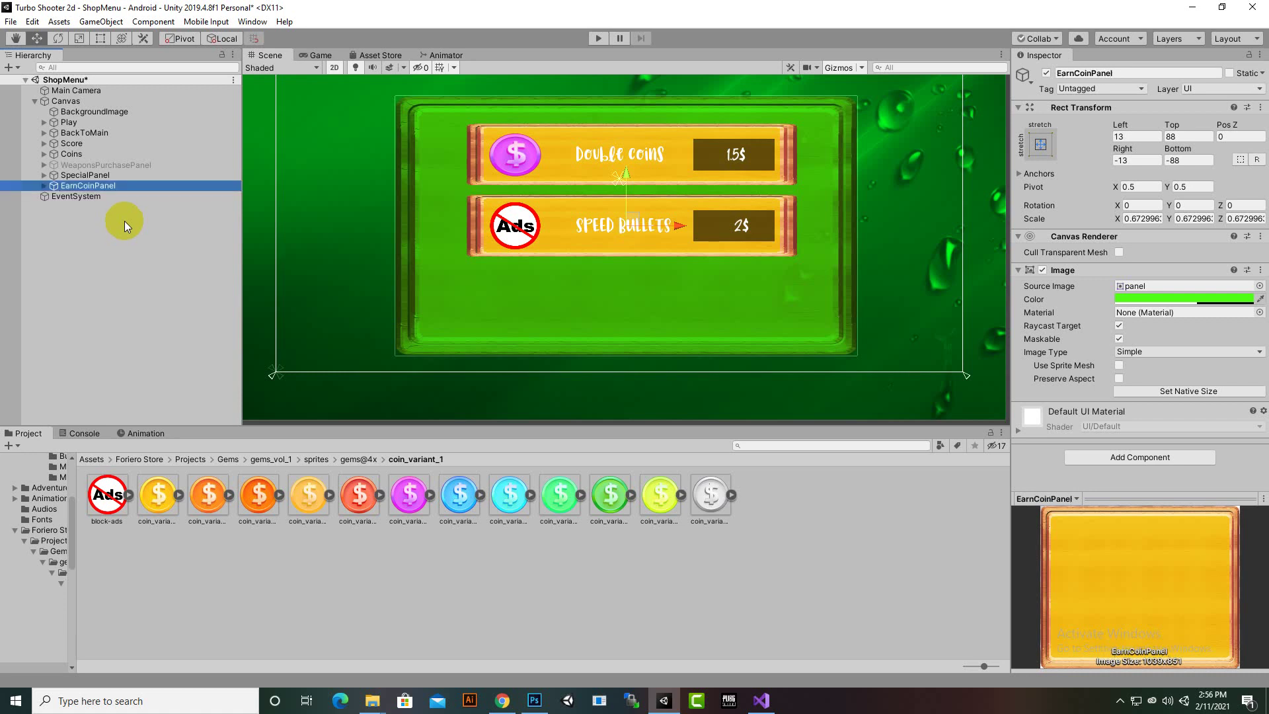
- Deactivate the original SpecialPanel and expand EarnCoinPanel to reach its child buttons
left_click(108, 175)
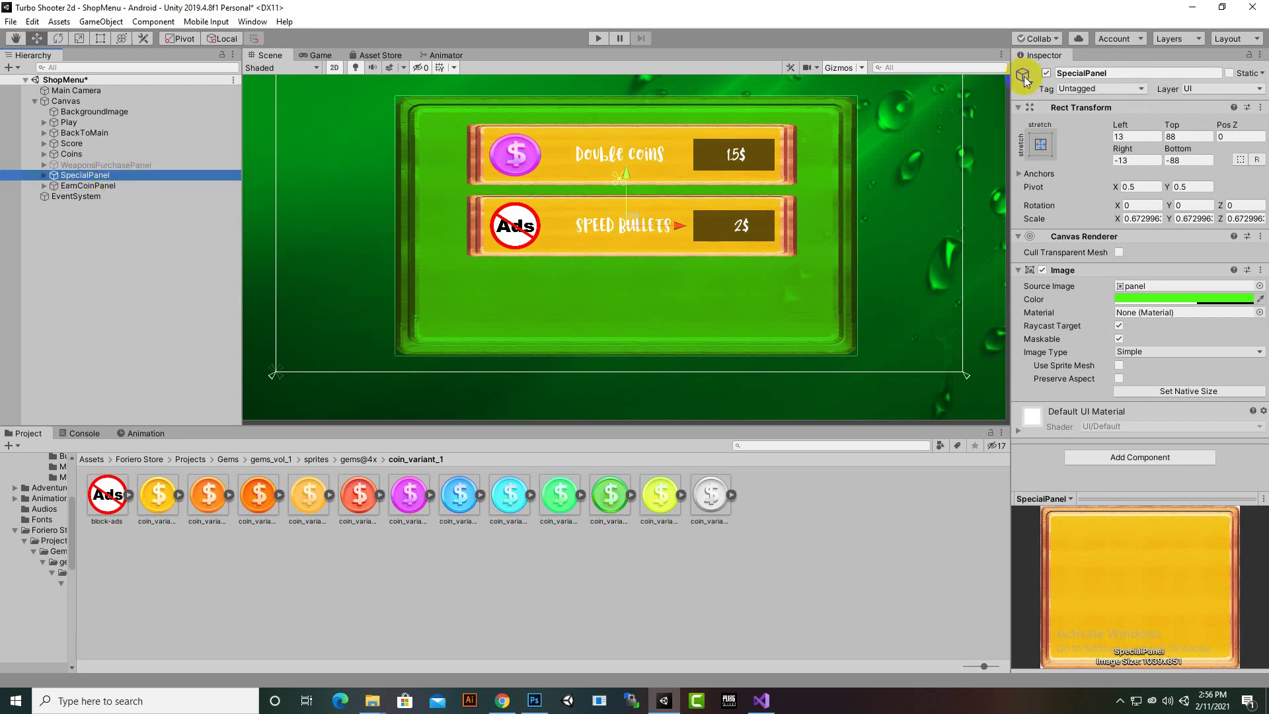
left_click(1045, 73)
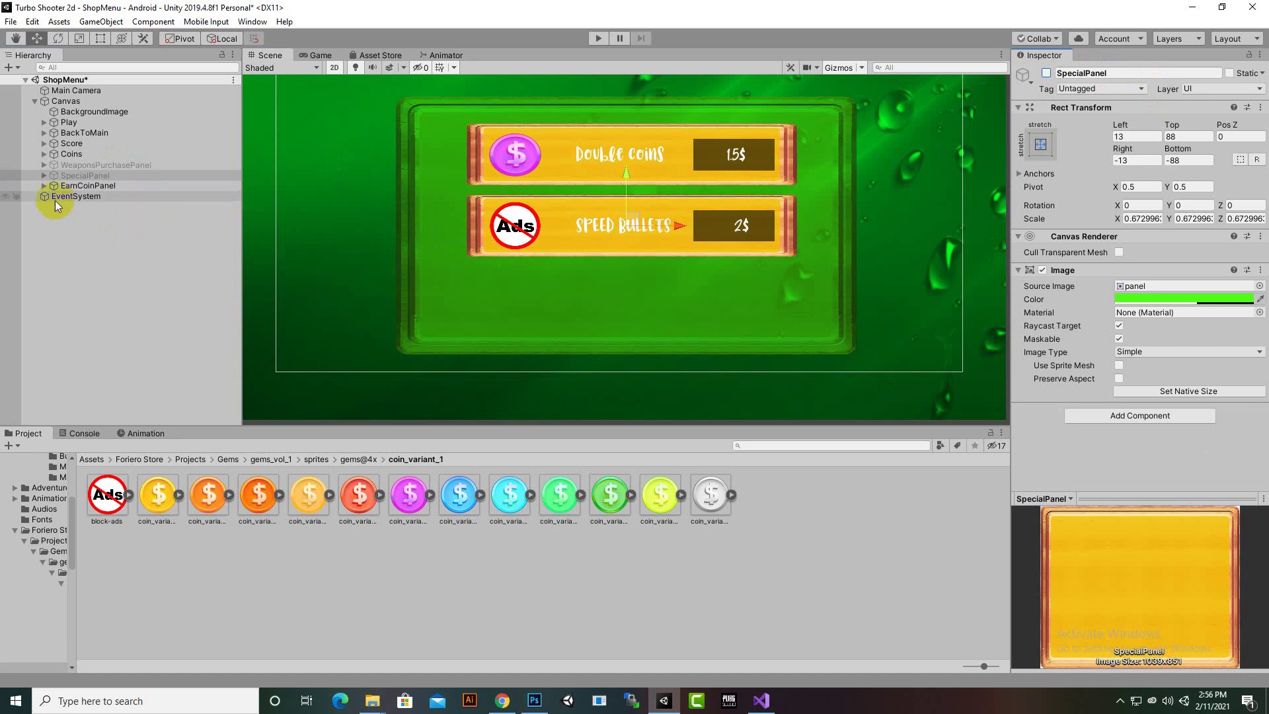
left_click(39, 186)
left_click(42, 186)
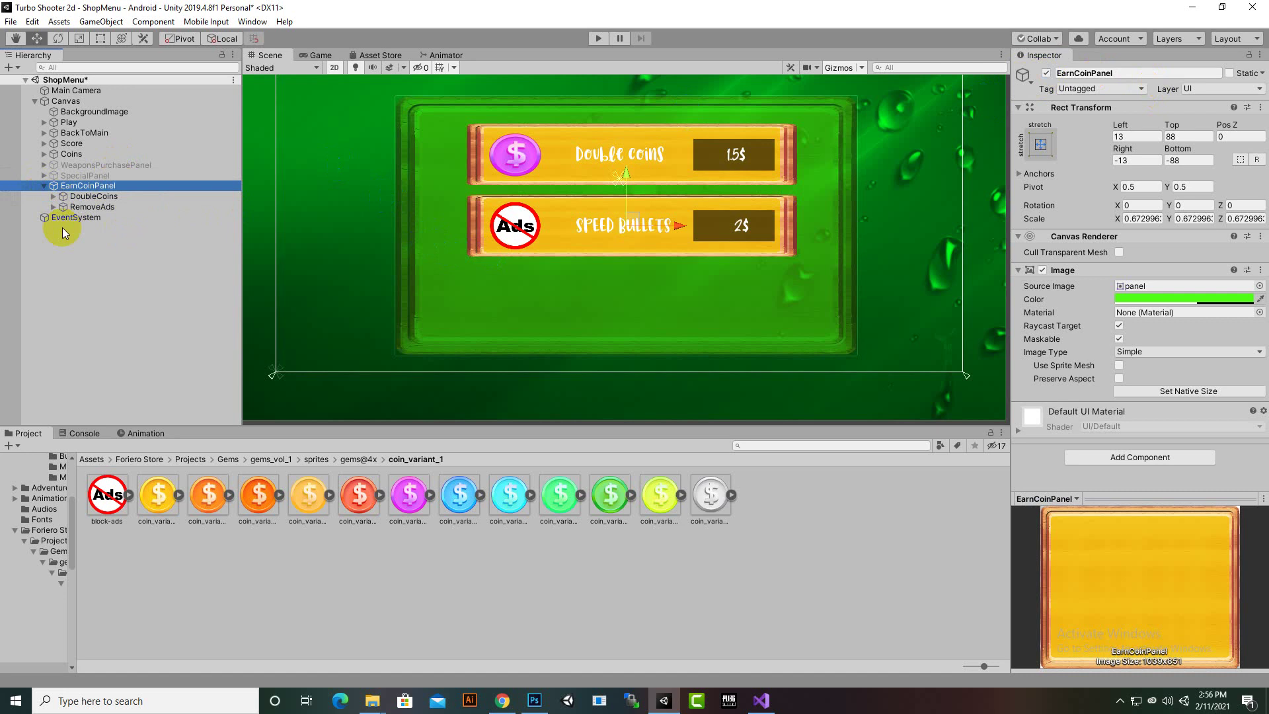
- Rename the DoubleCoins button under EarnCoinPanel as WatchVideo and expand it
right_click(70, 195)
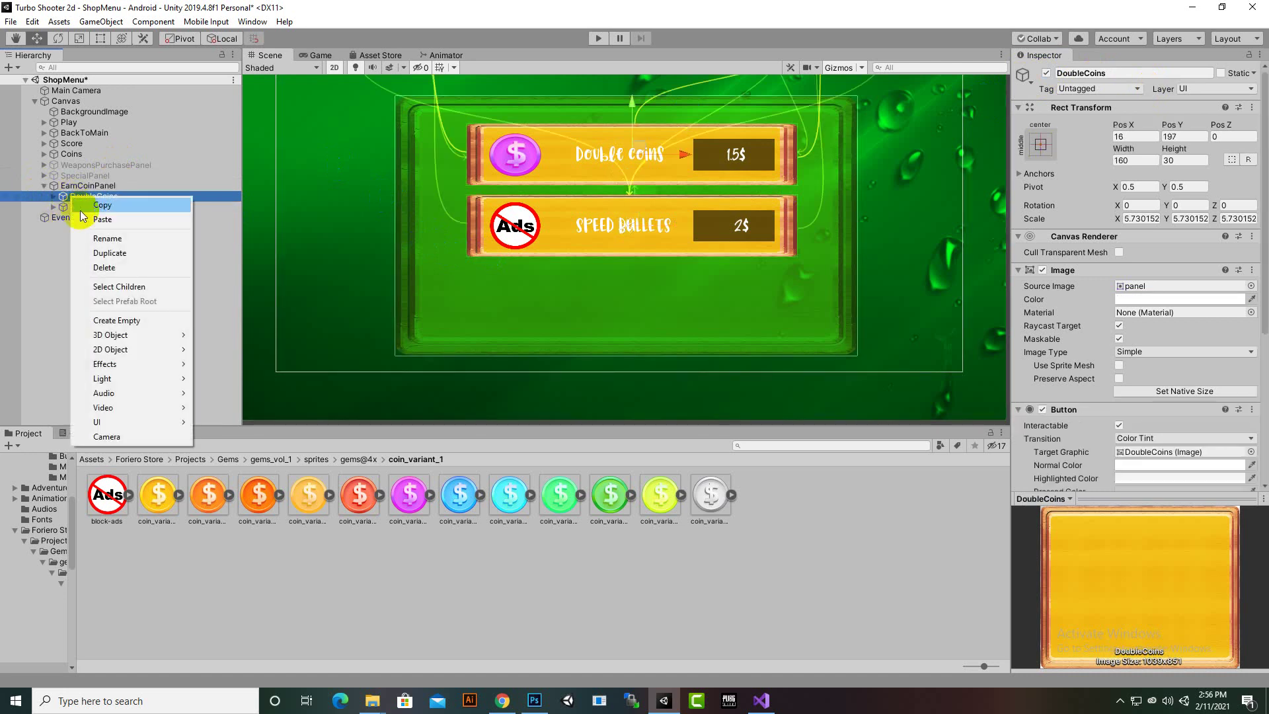
left_click(105, 239)
type("Wat")
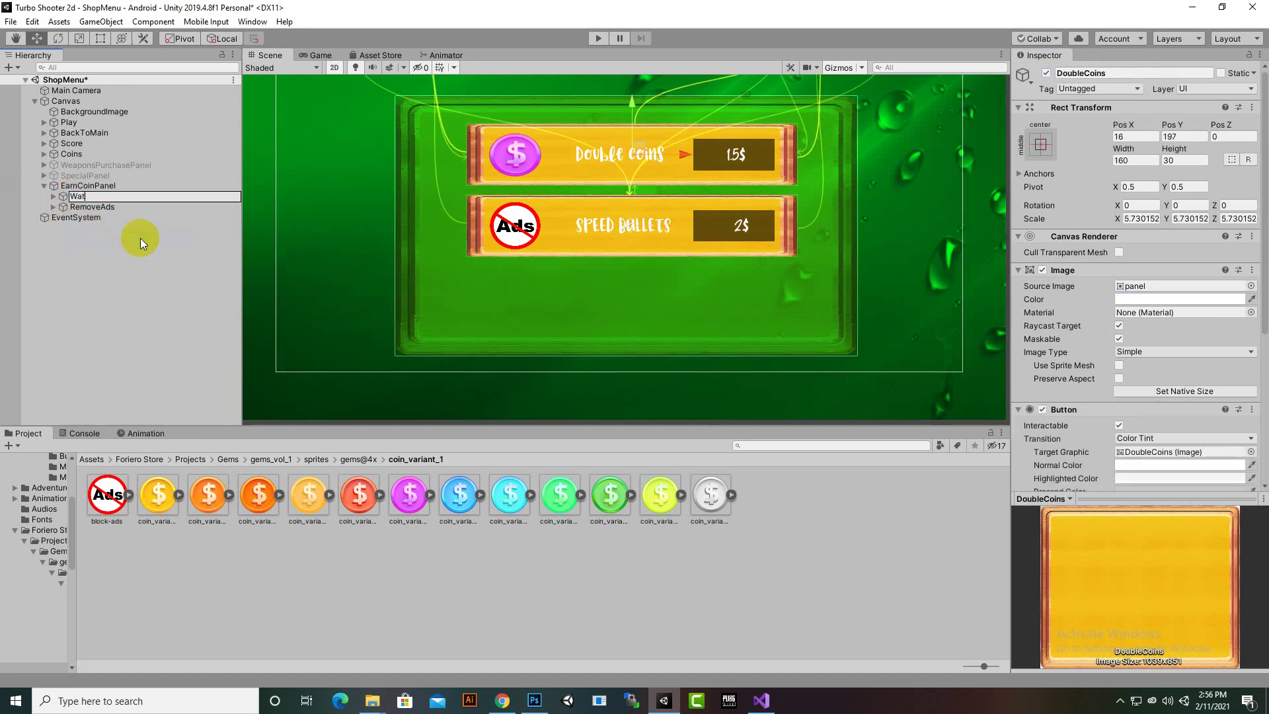
type("chVideo")
key("Return")
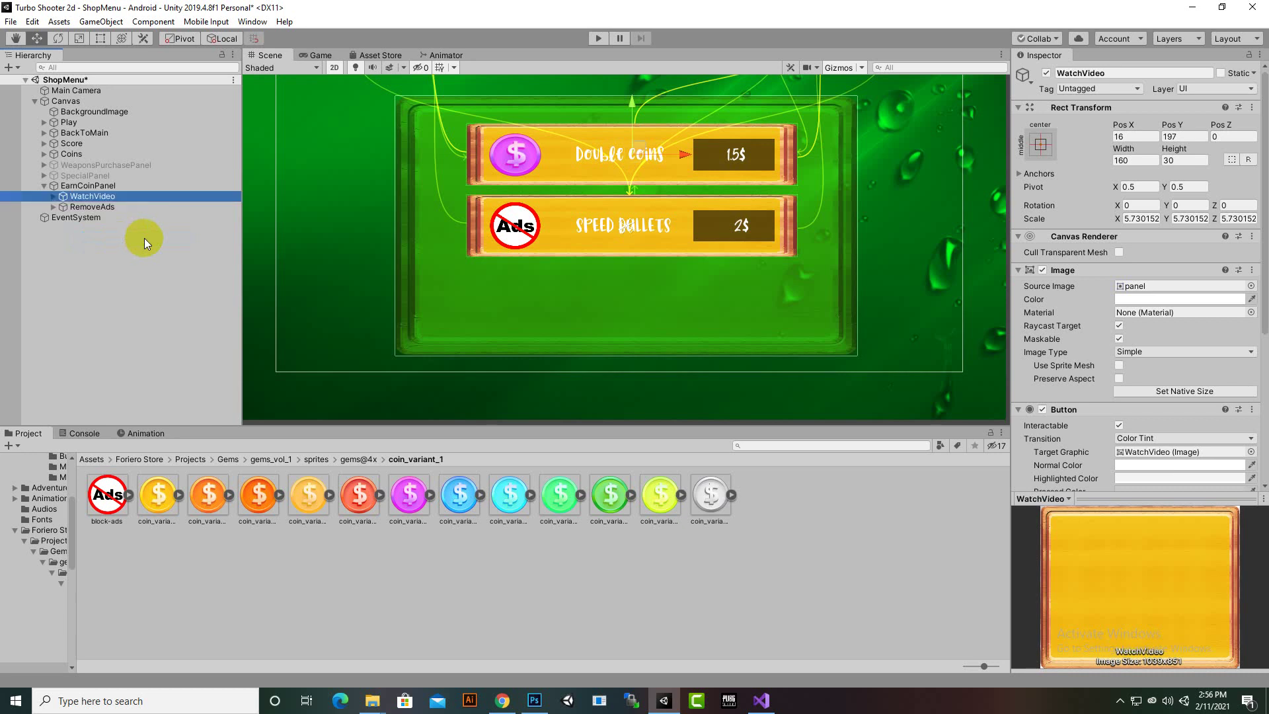
left_click(53, 196)
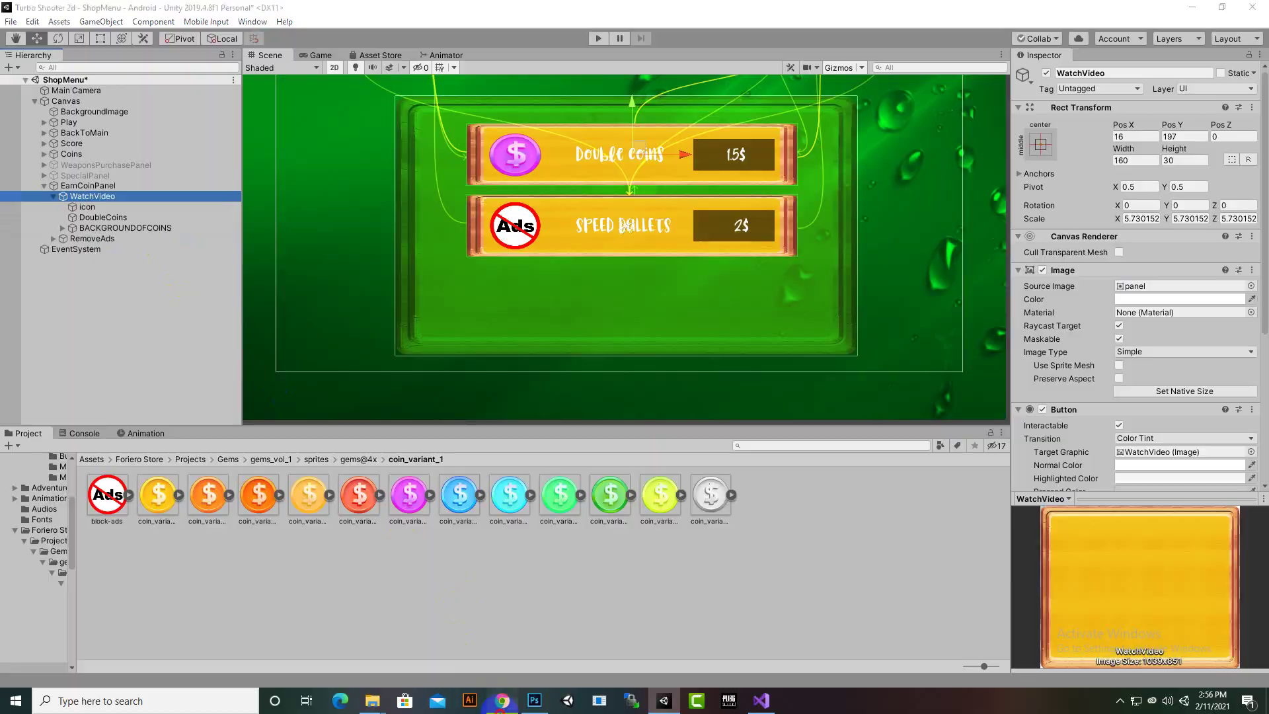
- Switch to Chrome, search Google Images for video icon png and close the extra search tab
left_click(502, 701)
left_click(244, 11)
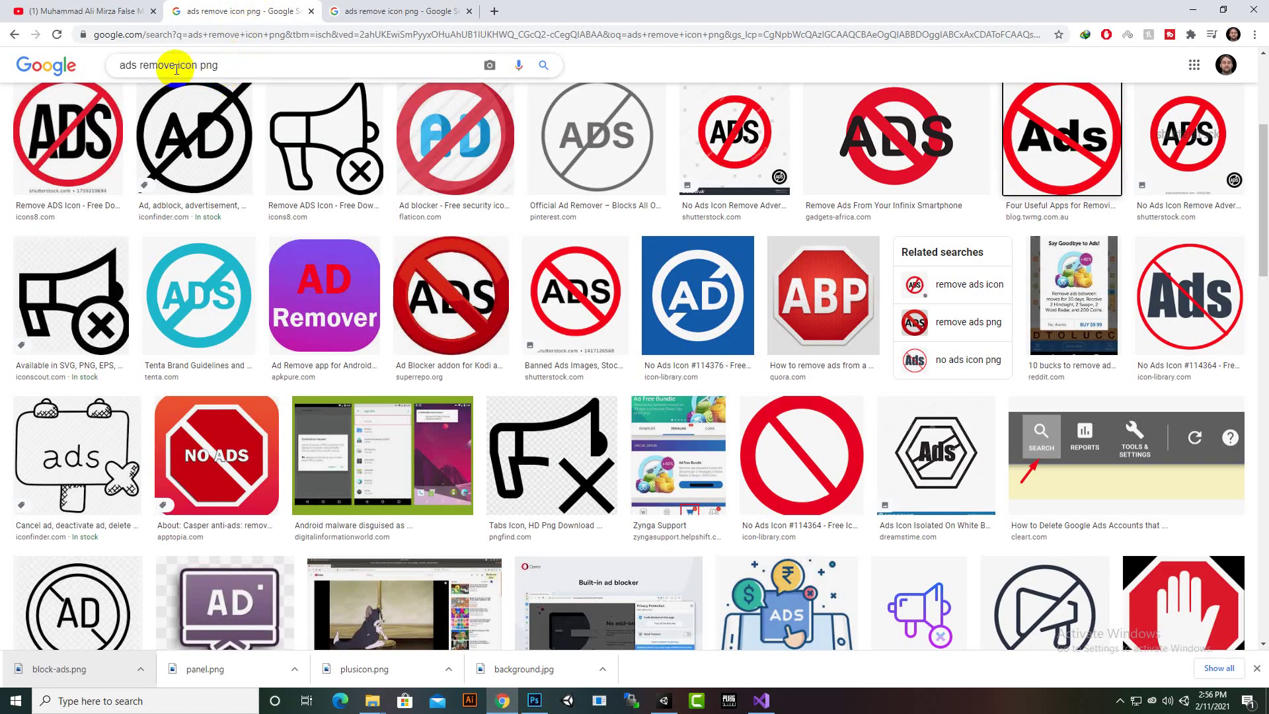
left_click_drag(181, 66, 56, 65)
type("vid")
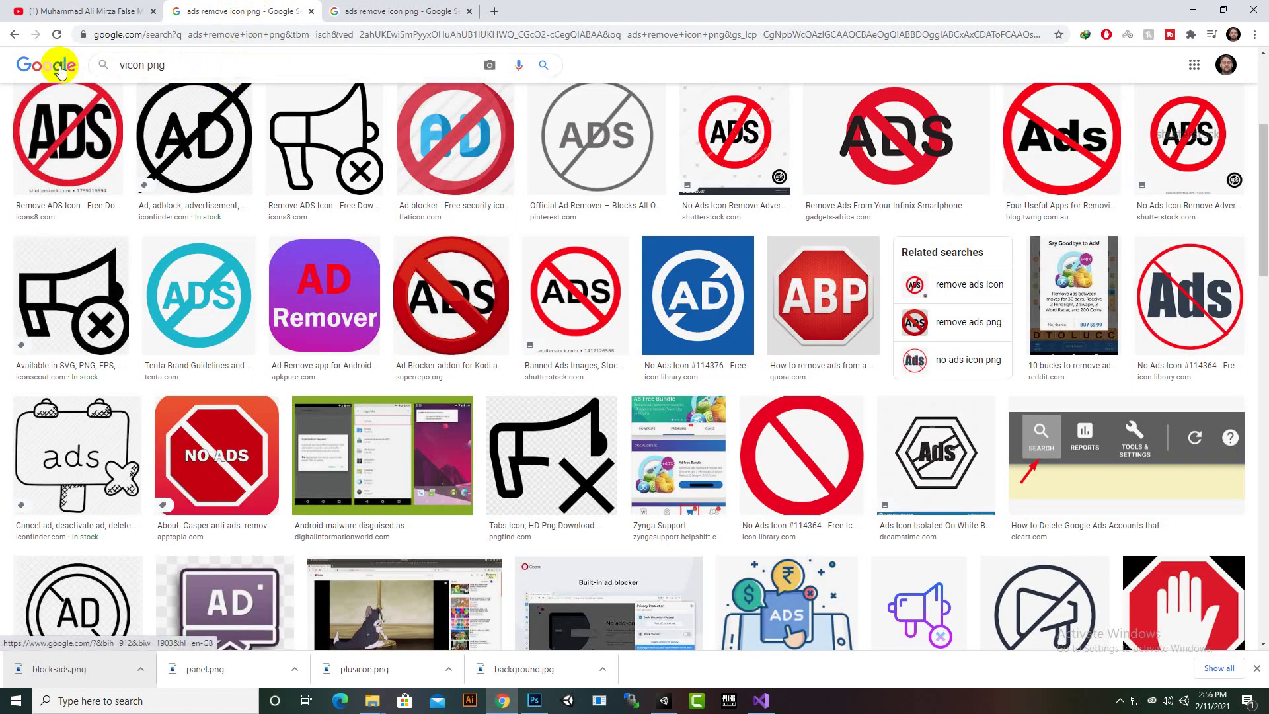
type("eo i")
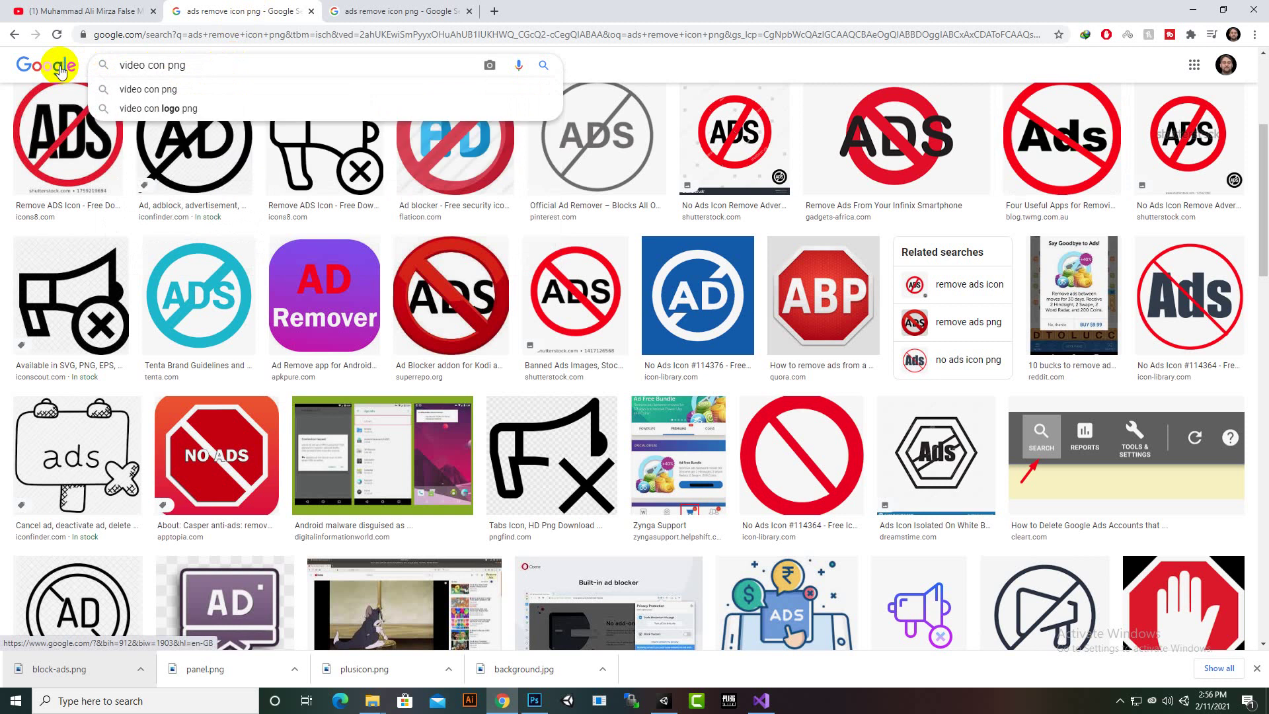
key("Return")
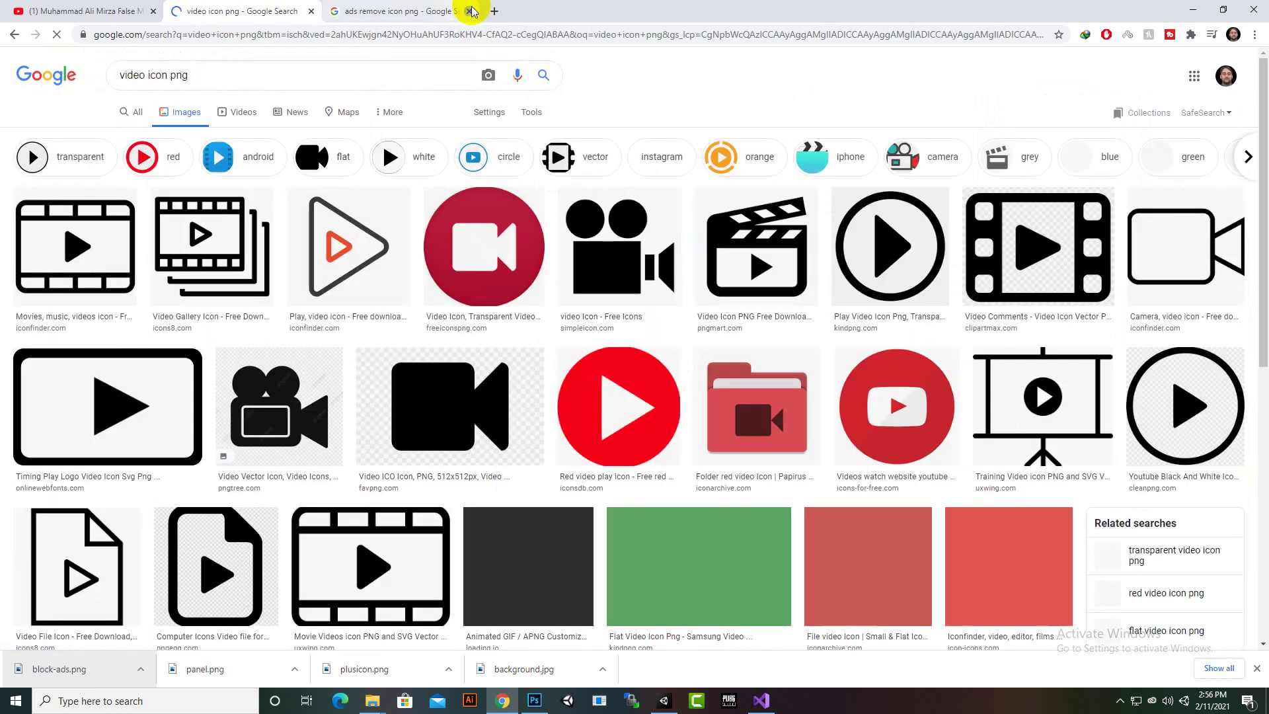
left_click(470, 11)
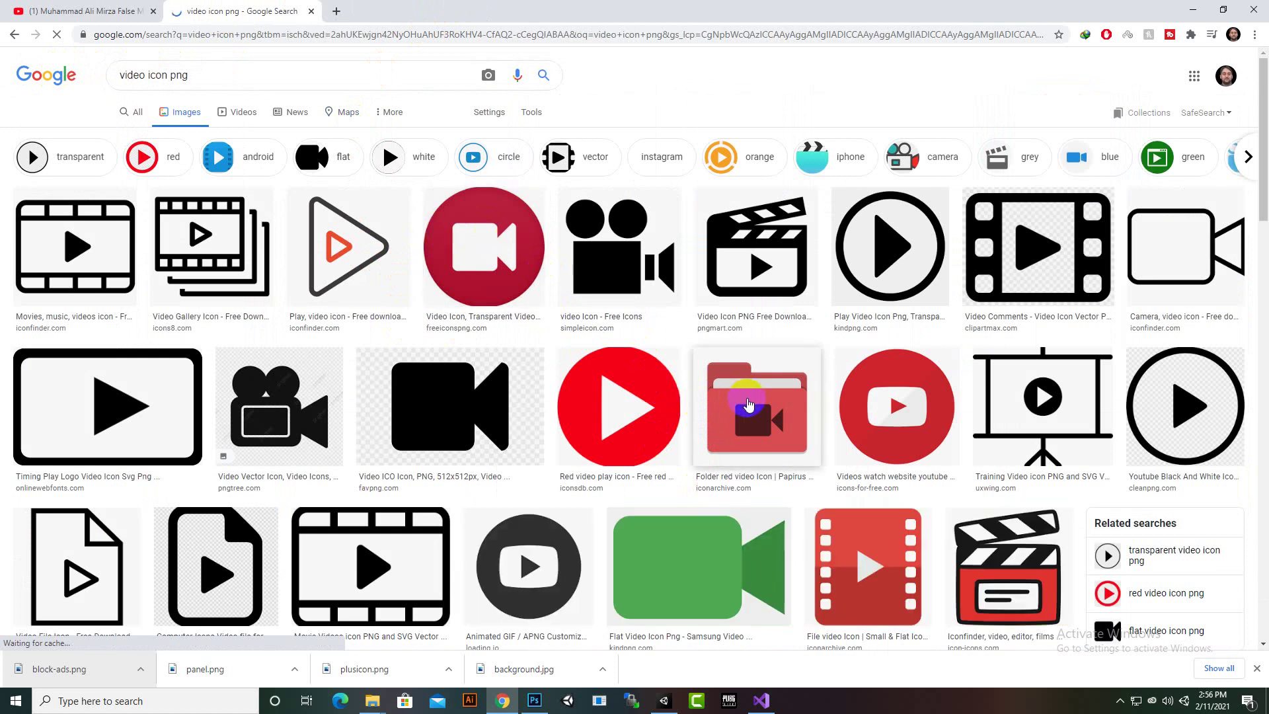
- Open the red folder video icon result in a new tab and save the image to the Desktop as folder-red-video-icon.png
right_click(712, 399)
left_click(747, 408)
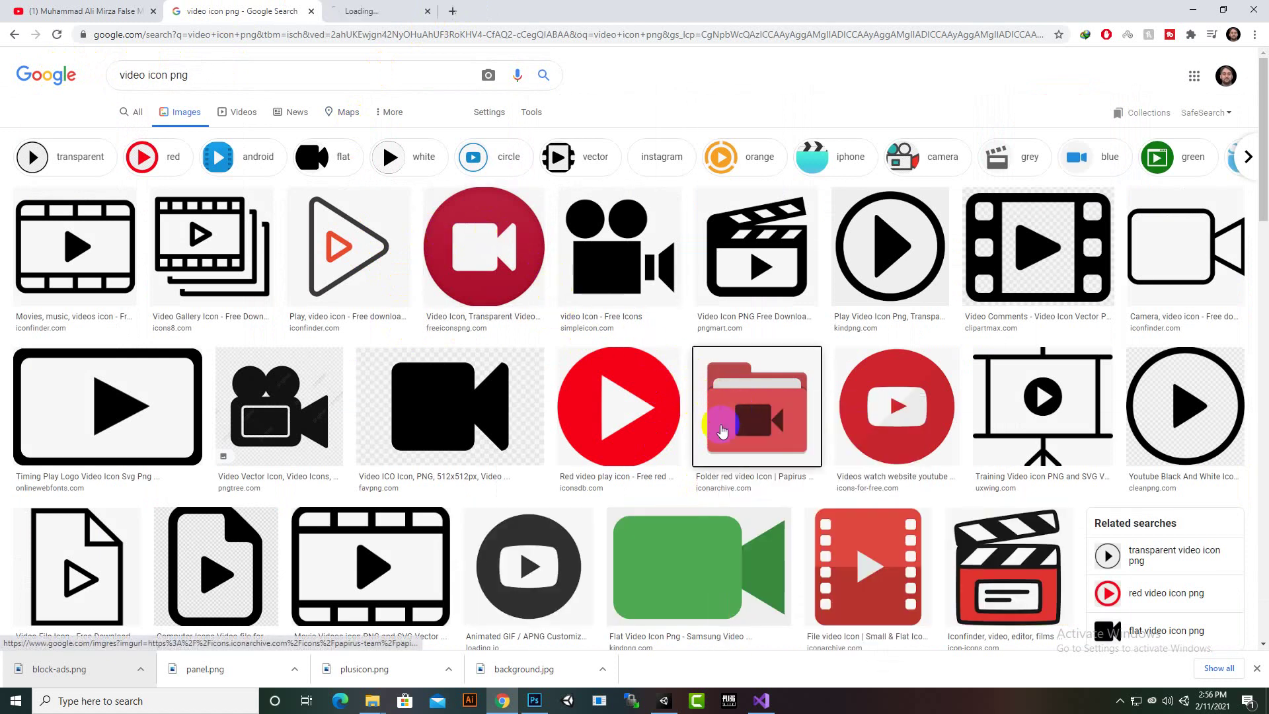
scroll(628, 466, "down", 5)
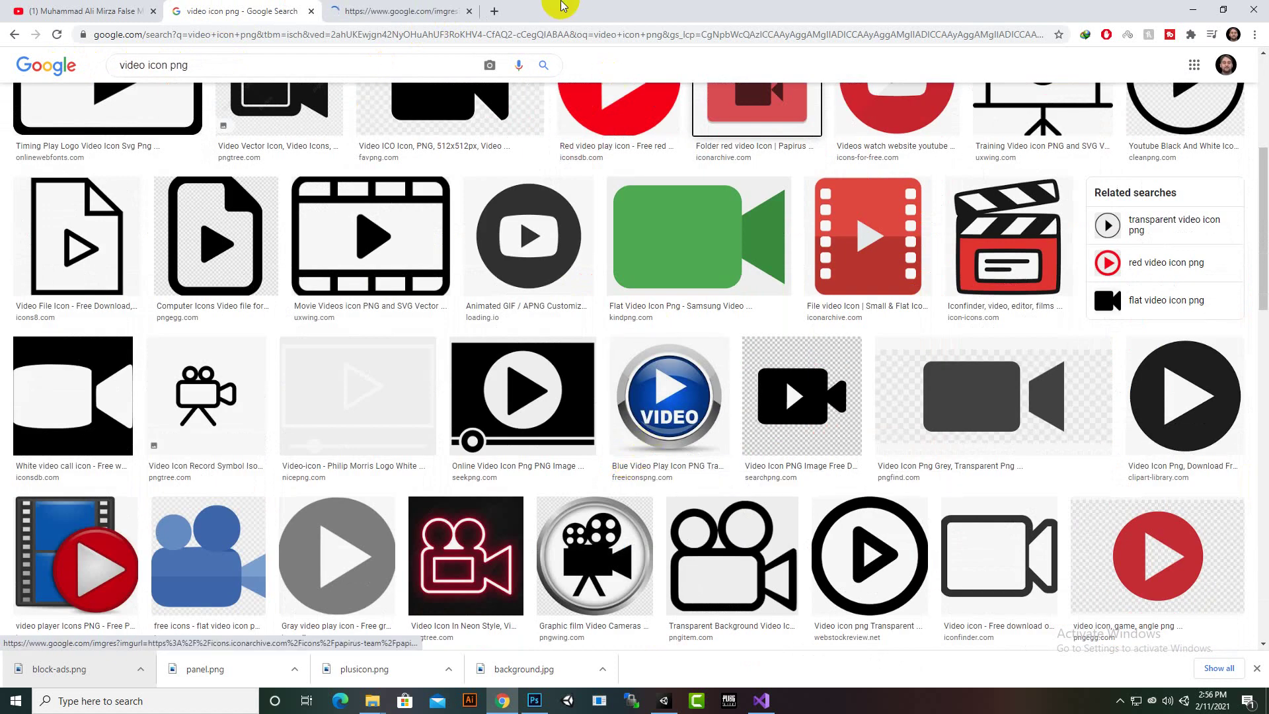
left_click(387, 11)
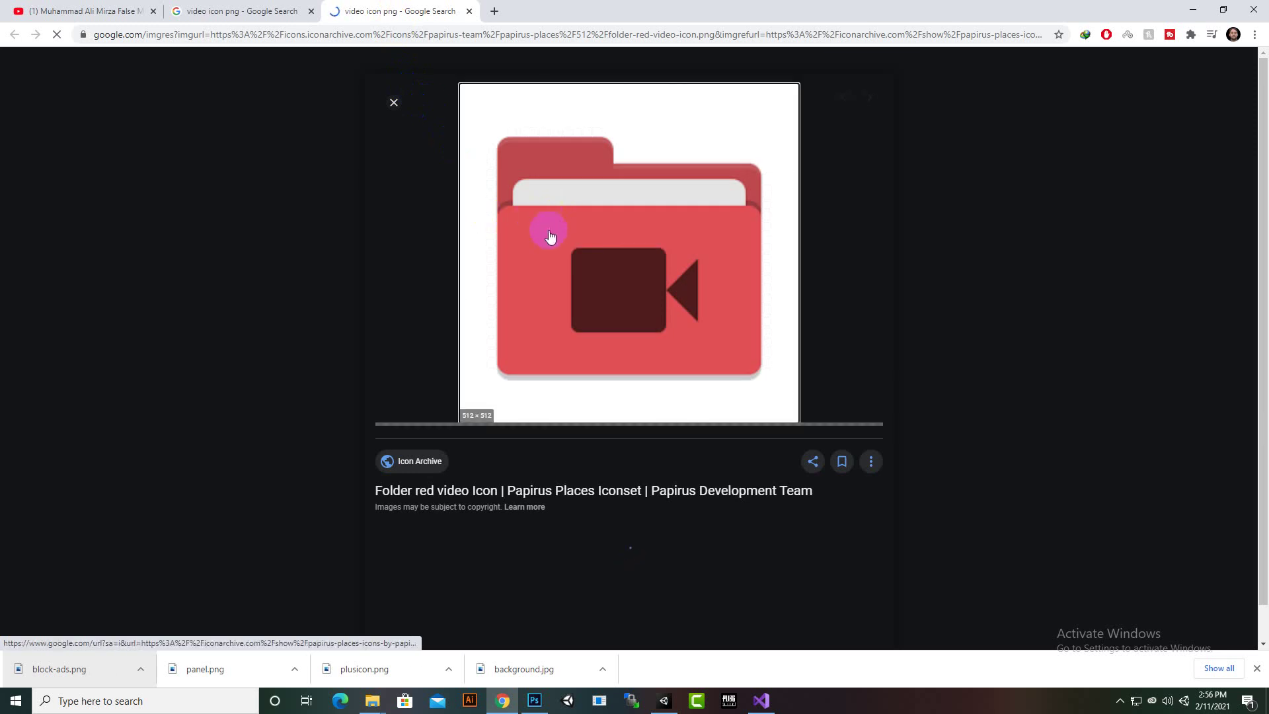
right_click(588, 235)
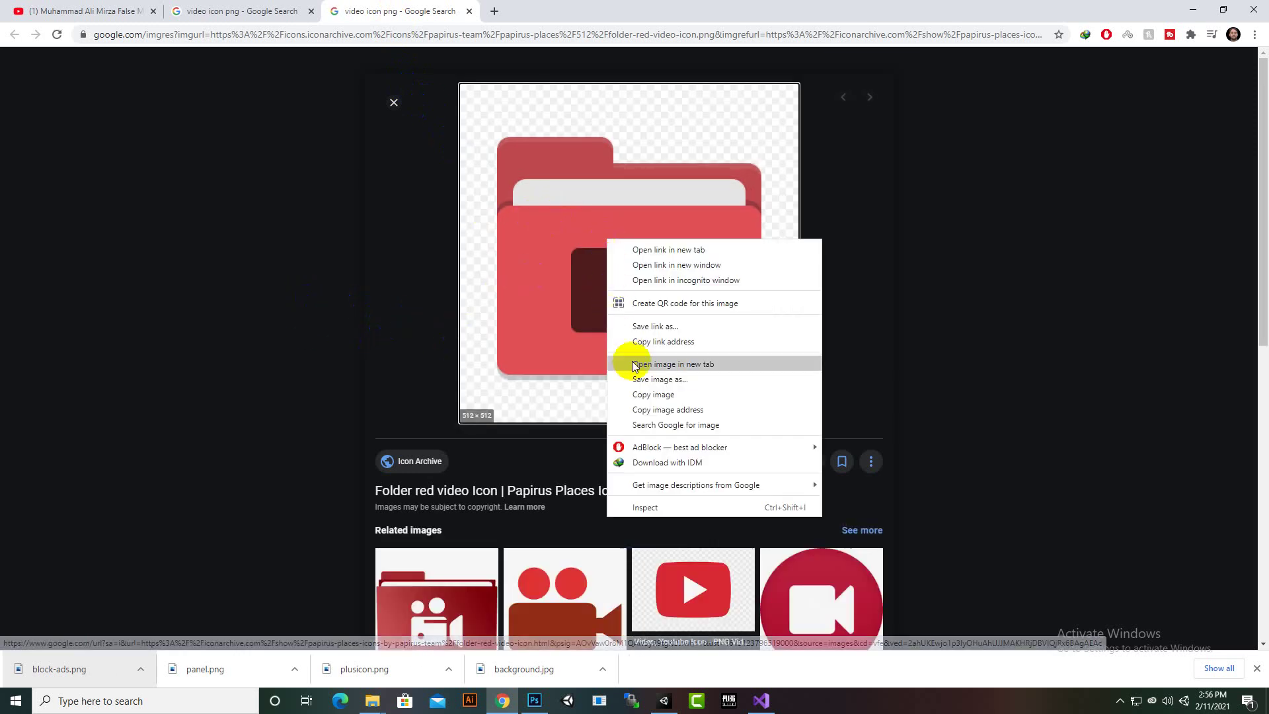
left_click(655, 391)
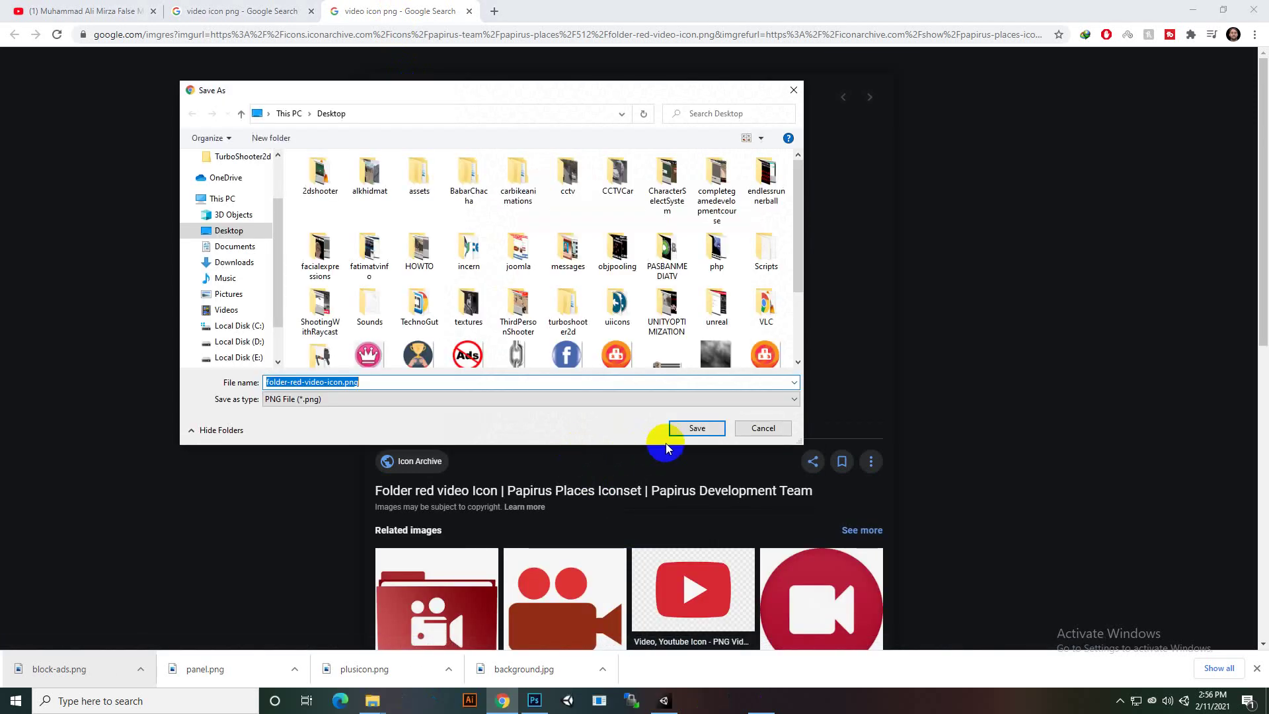
left_click(722, 446)
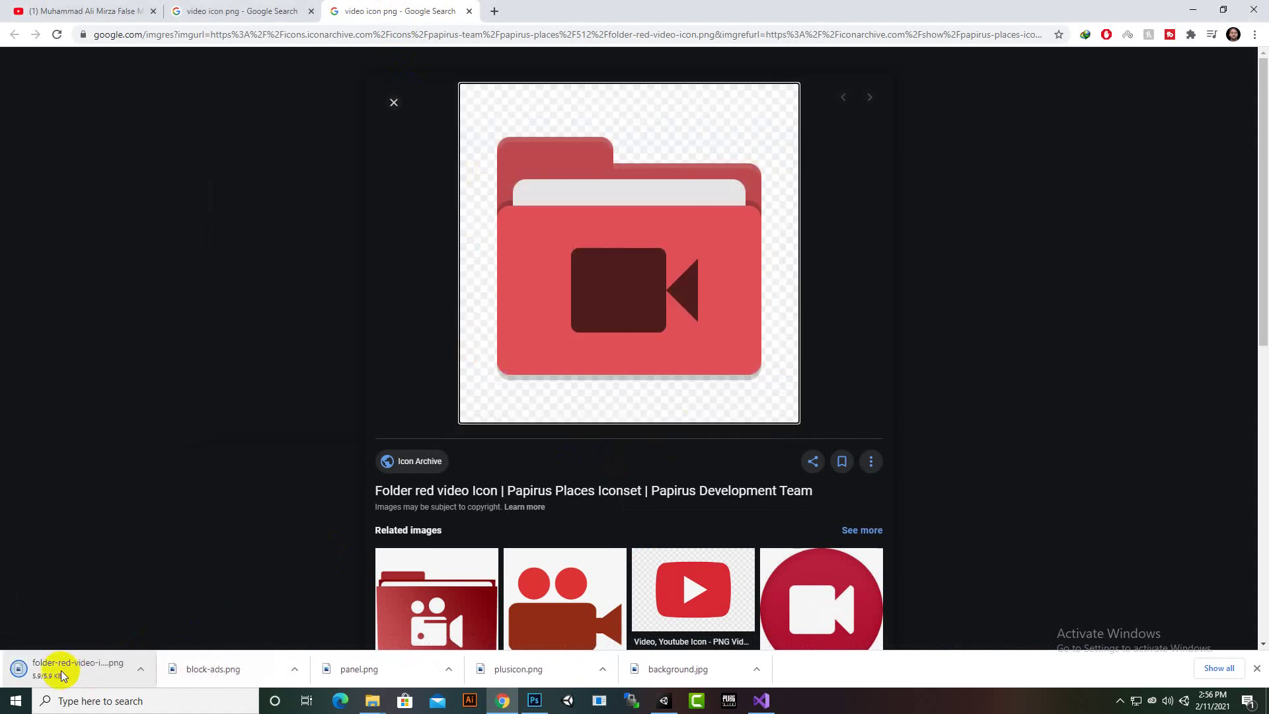
- Import folder-red-video-icon.png into Unity's coin_variant_1 folder and assign it as the source image of the WatchVideo icon
left_click_drag(39, 669, 185, 220)
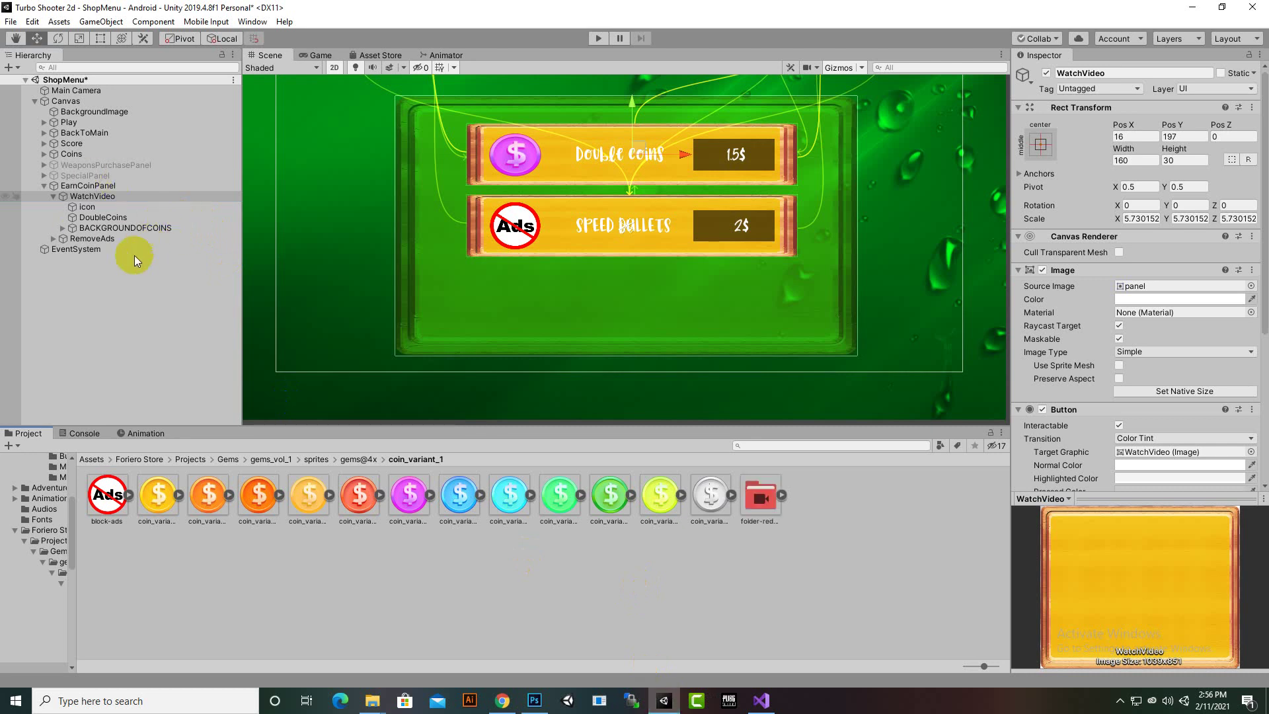
left_click(94, 206)
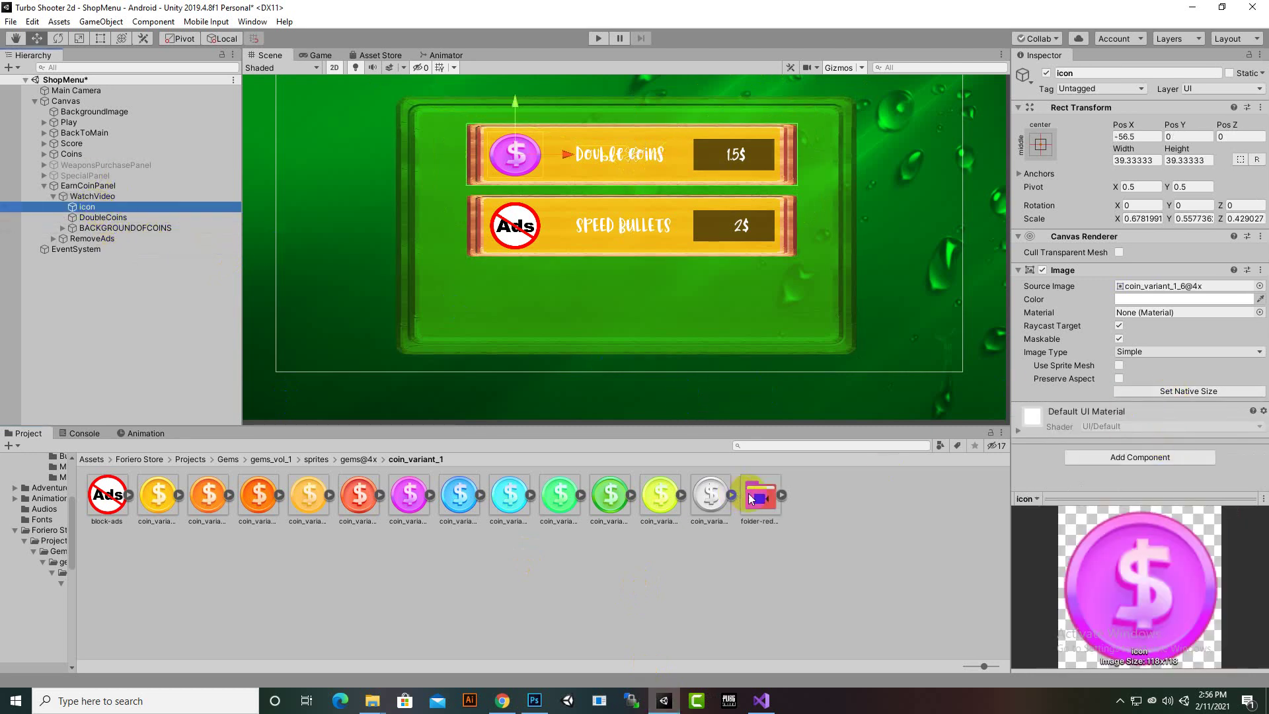
left_click_drag(753, 496, 1154, 285)
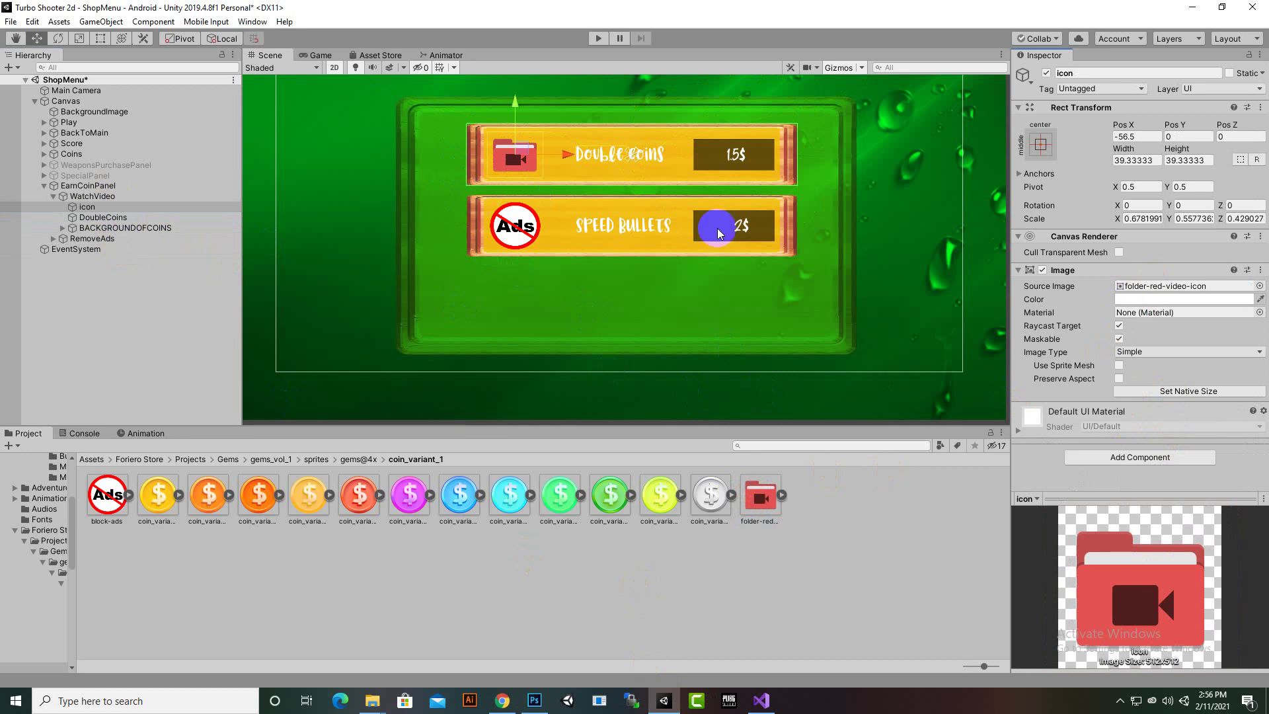
- Rename the DoubleCoins text object under the WatchVideo button as WatchVideo
middle_click_drag(717, 226, 685, 278)
left_click(124, 220)
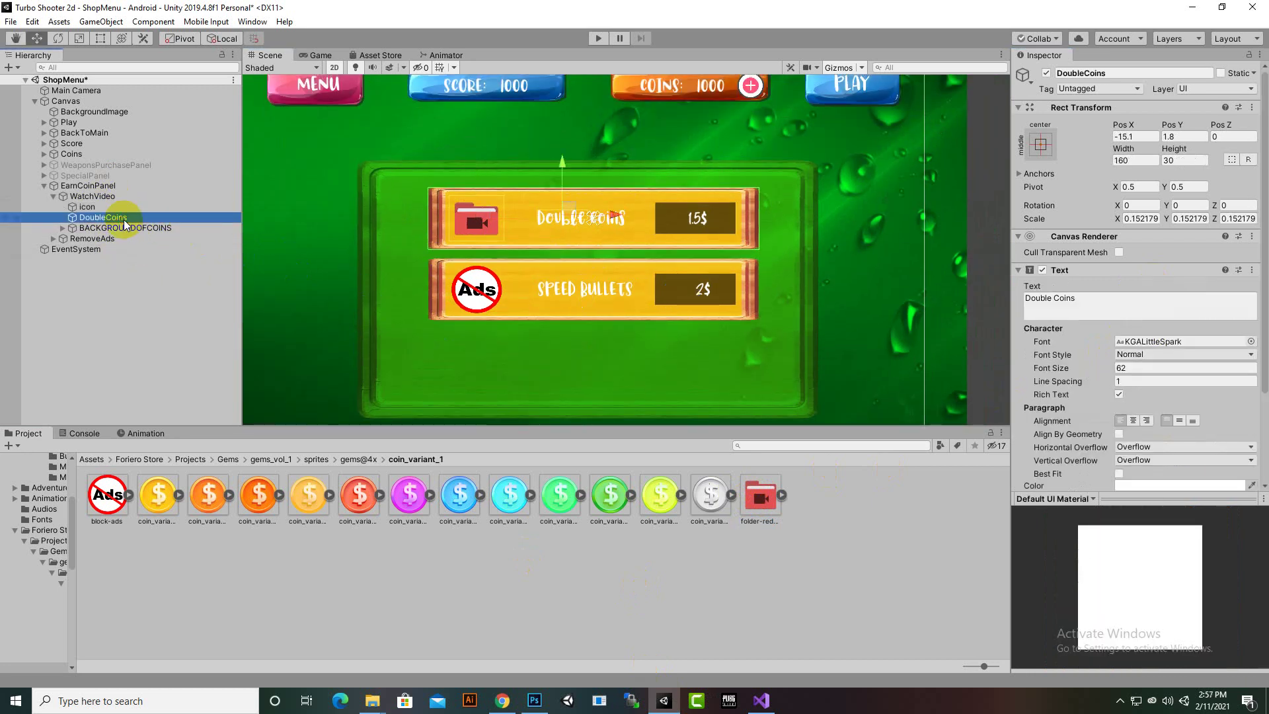
right_click(125, 225)
left_click(144, 263)
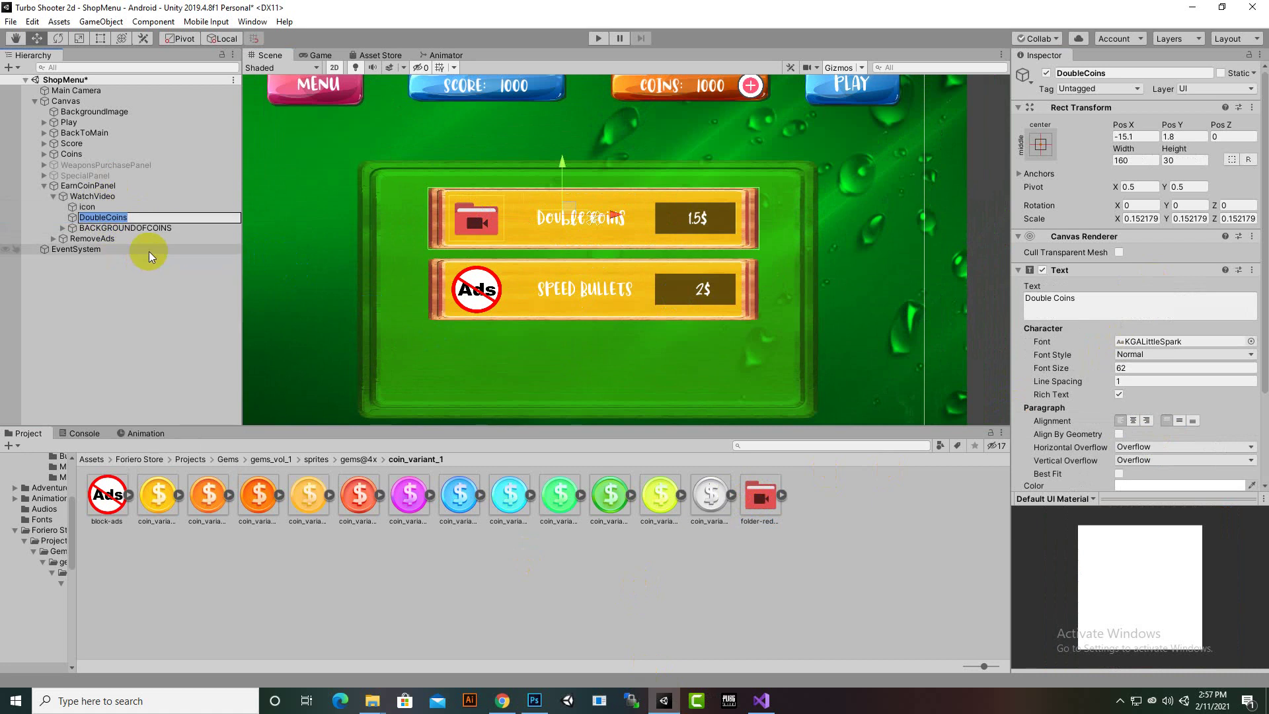
type("Watch")
key("BackSpace")
type("ch")
key("Return")
- Change the displayed text of the WatchVideo label to WATCH VIDEO
left_click(1111, 307)
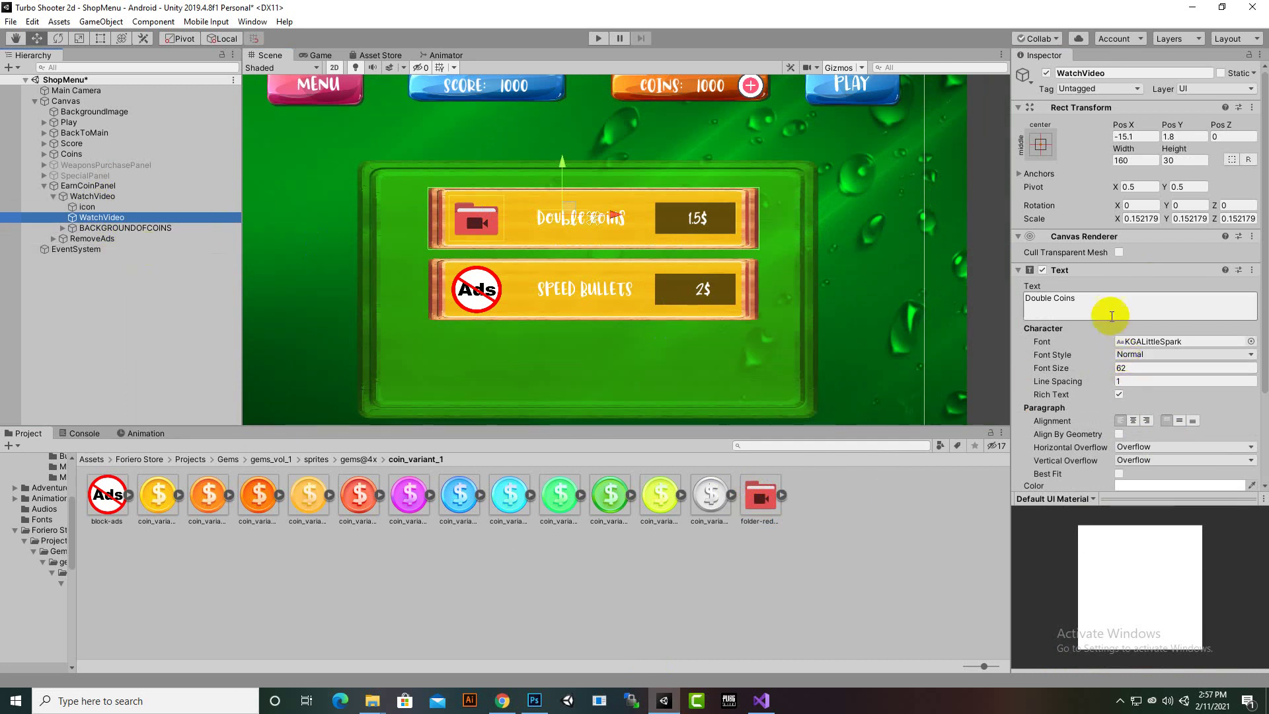
type("Wa")
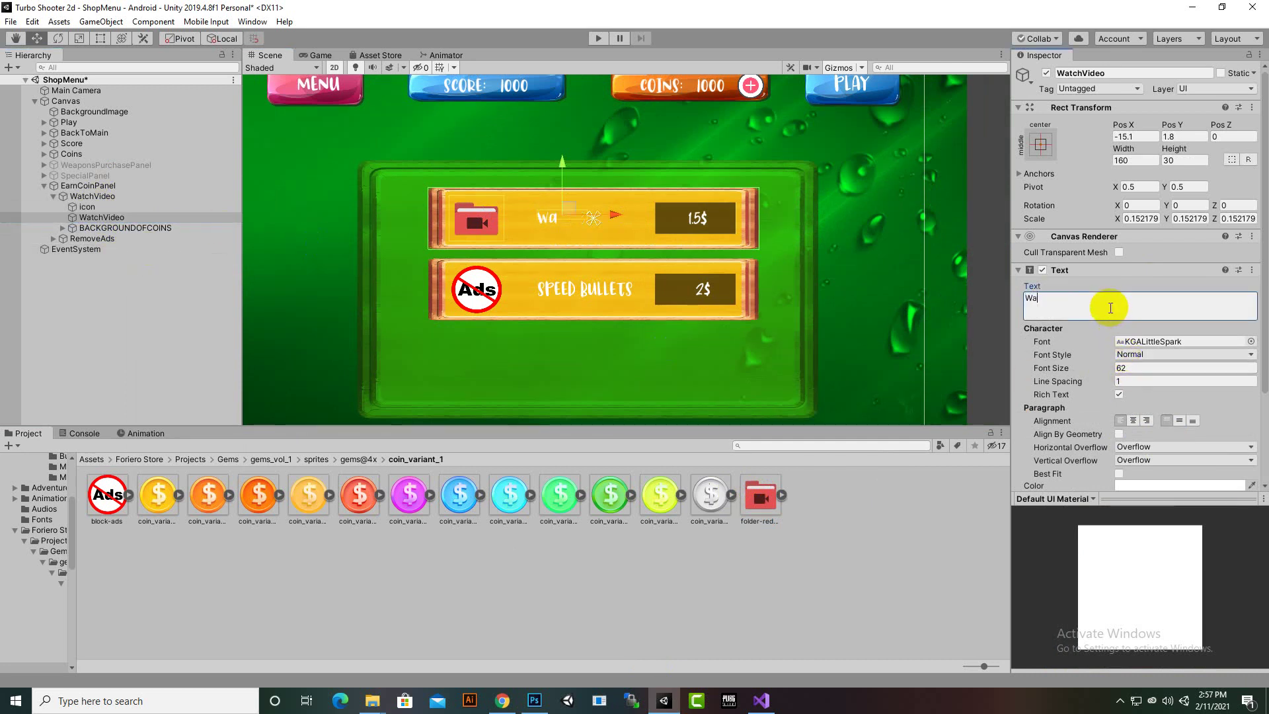
type("tc")
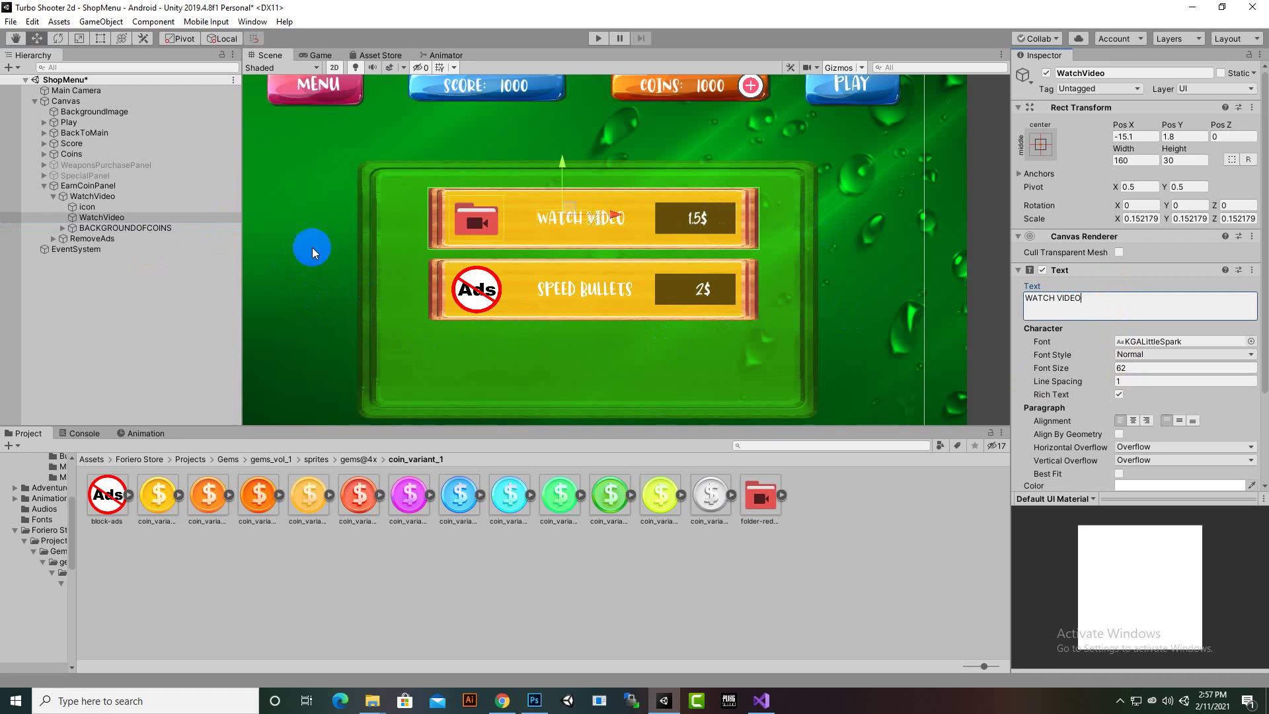
- Set the dollars text inside the WatchVideo button's BACKGROUNDOFCOINS to 200
left_click(72, 228)
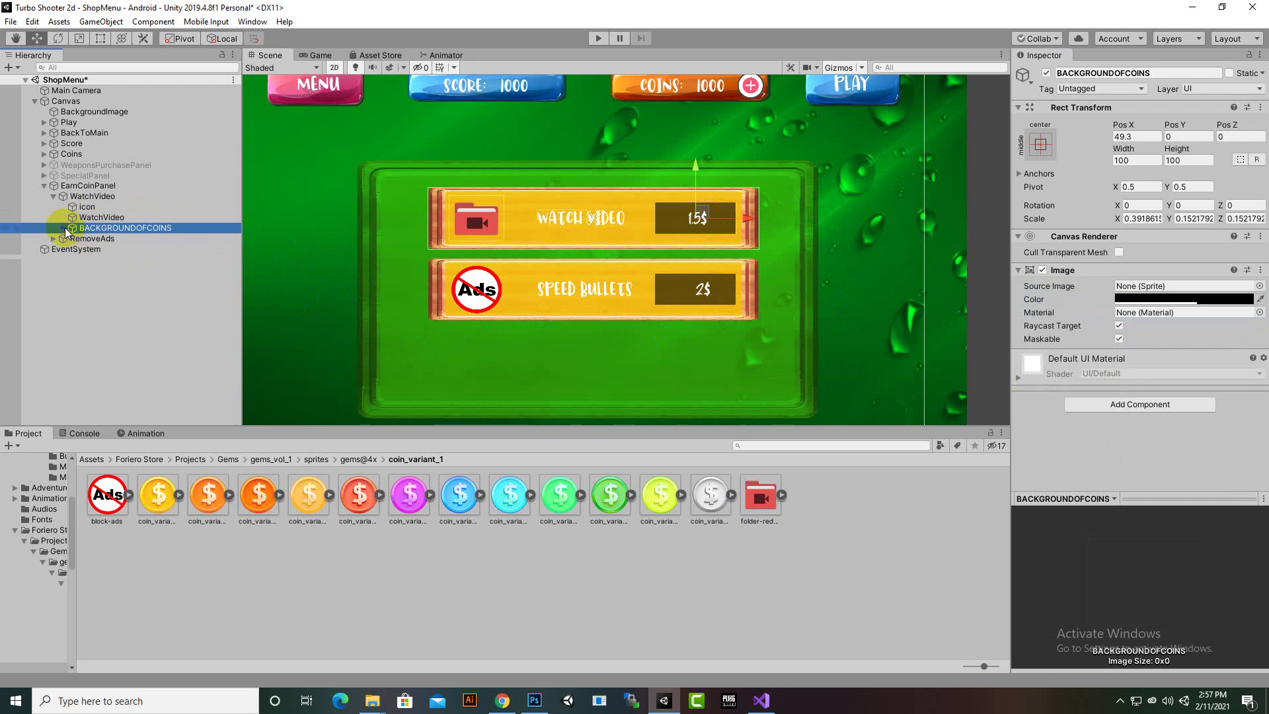
left_click(62, 227)
left_click(93, 239)
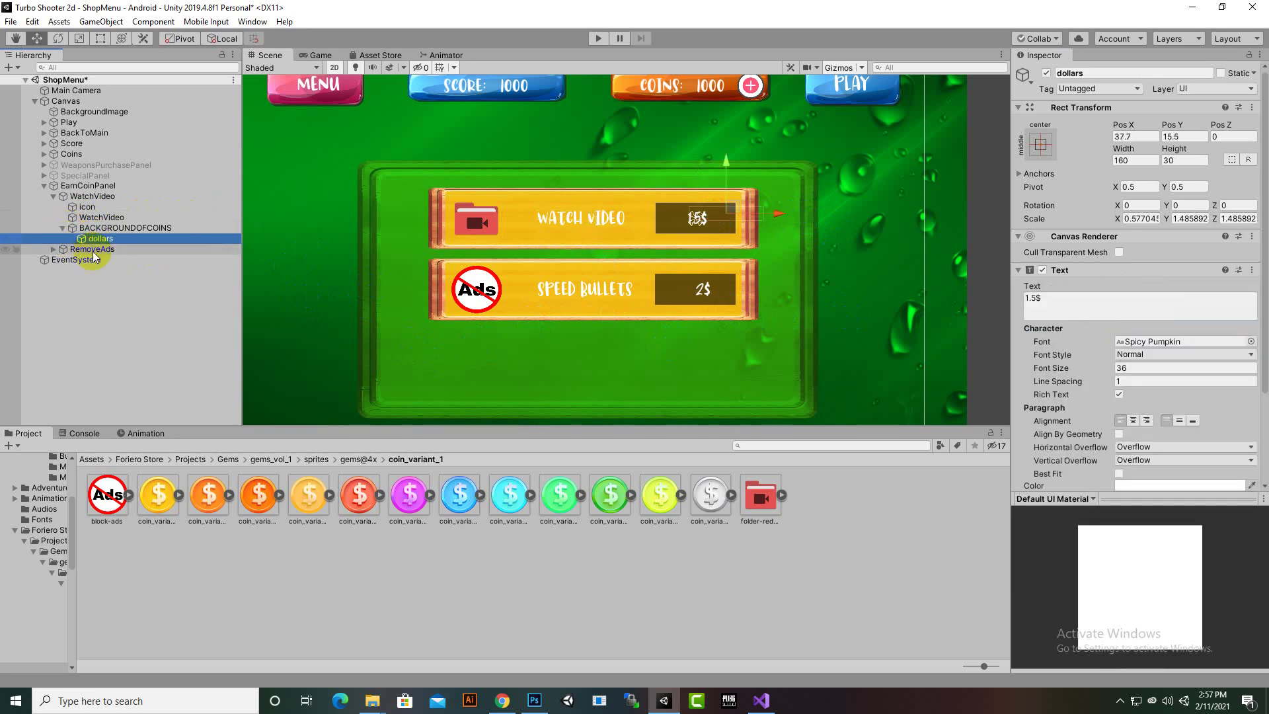
left_click(1042, 298)
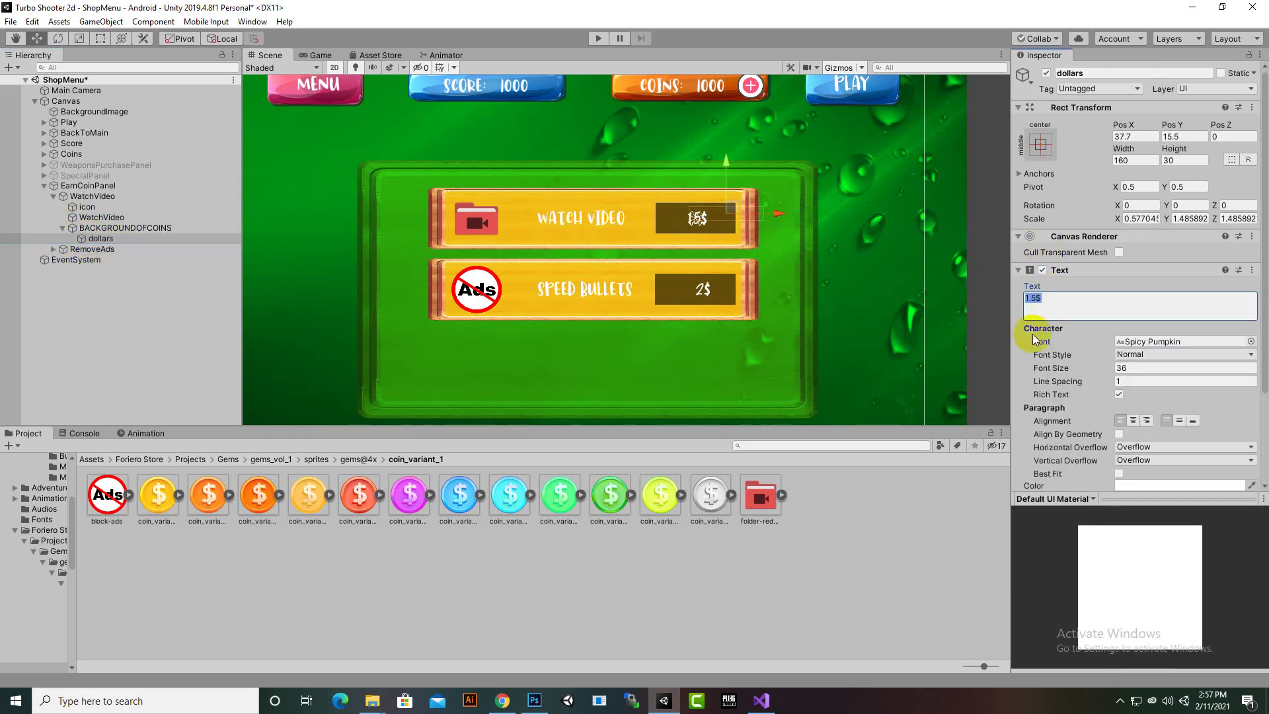
type("200")
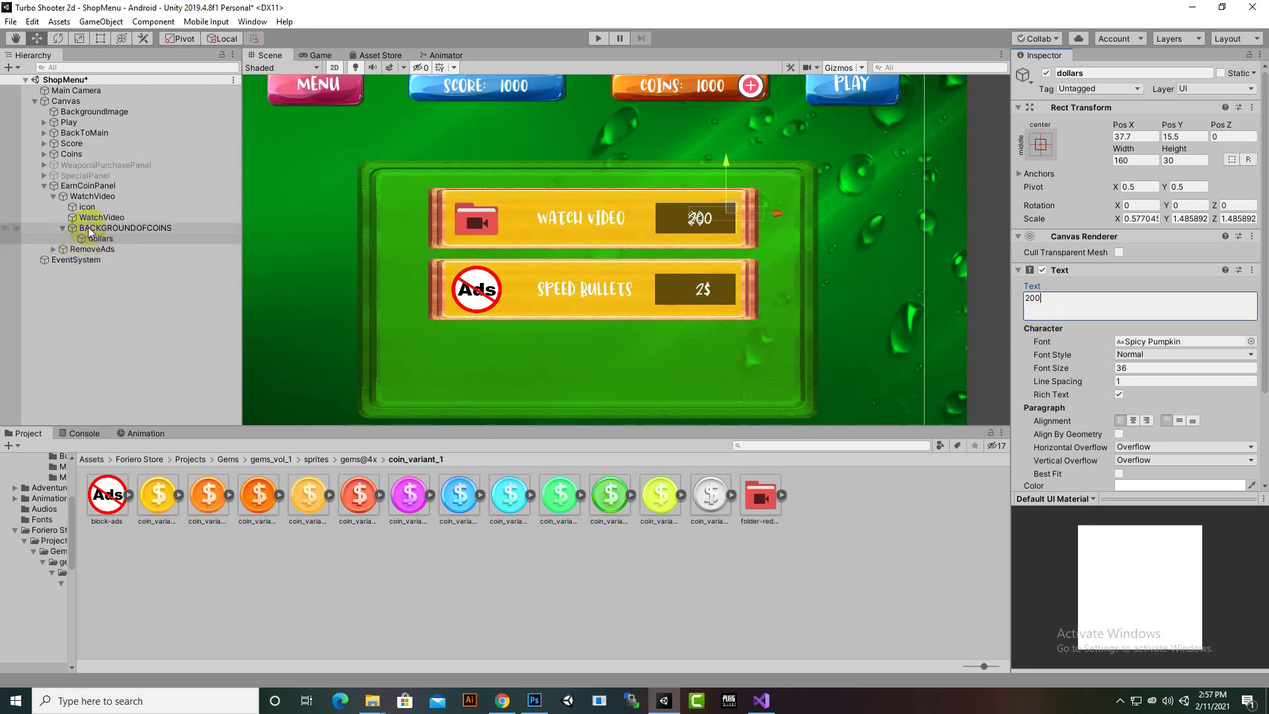
- Add a UI image to EarnCoinPanel and nest it under BACKGROUNDOFCOINS of the WatchVideo button
right_click(82, 186)
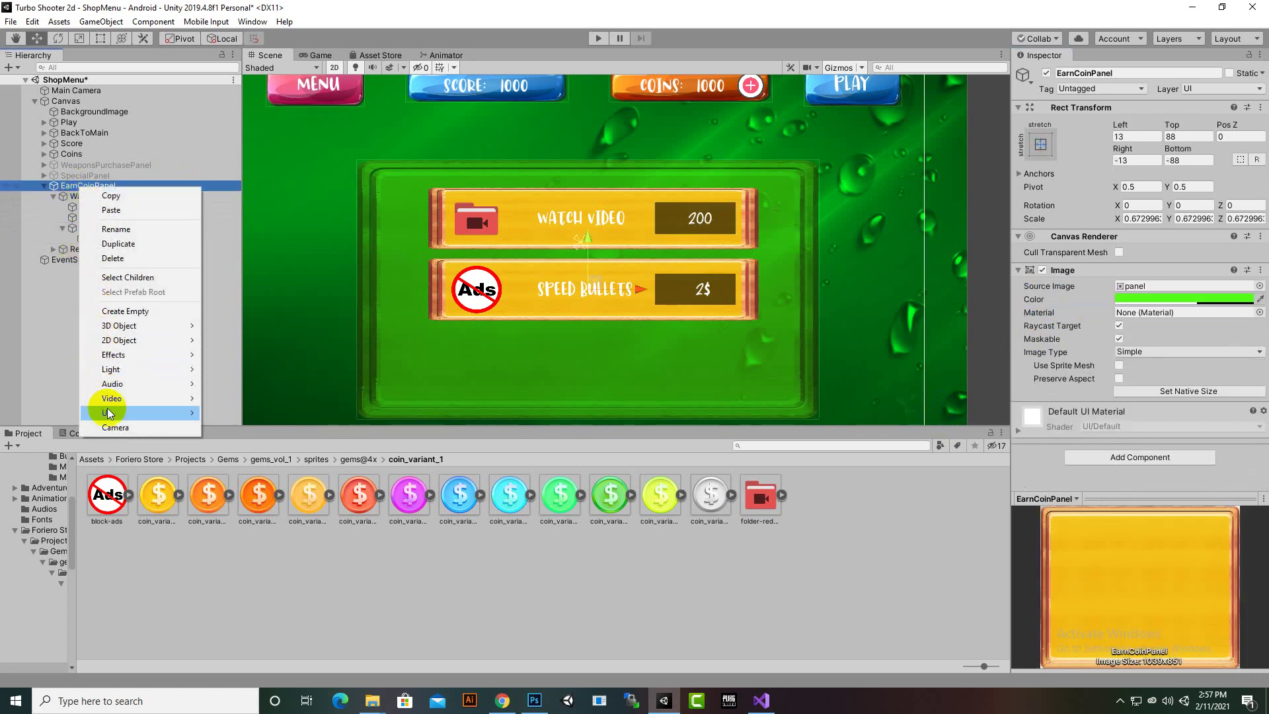
mouse_move(108, 413)
left_click(250, 444)
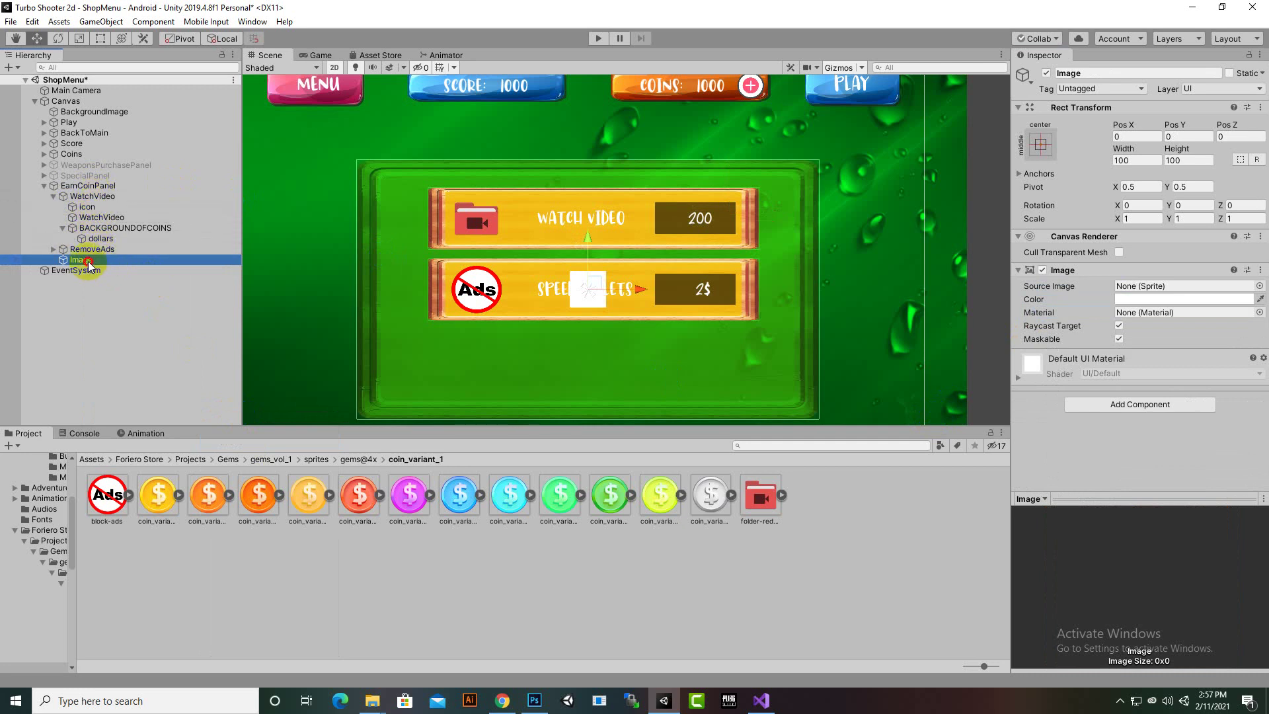
left_click_drag(88, 264, 98, 251)
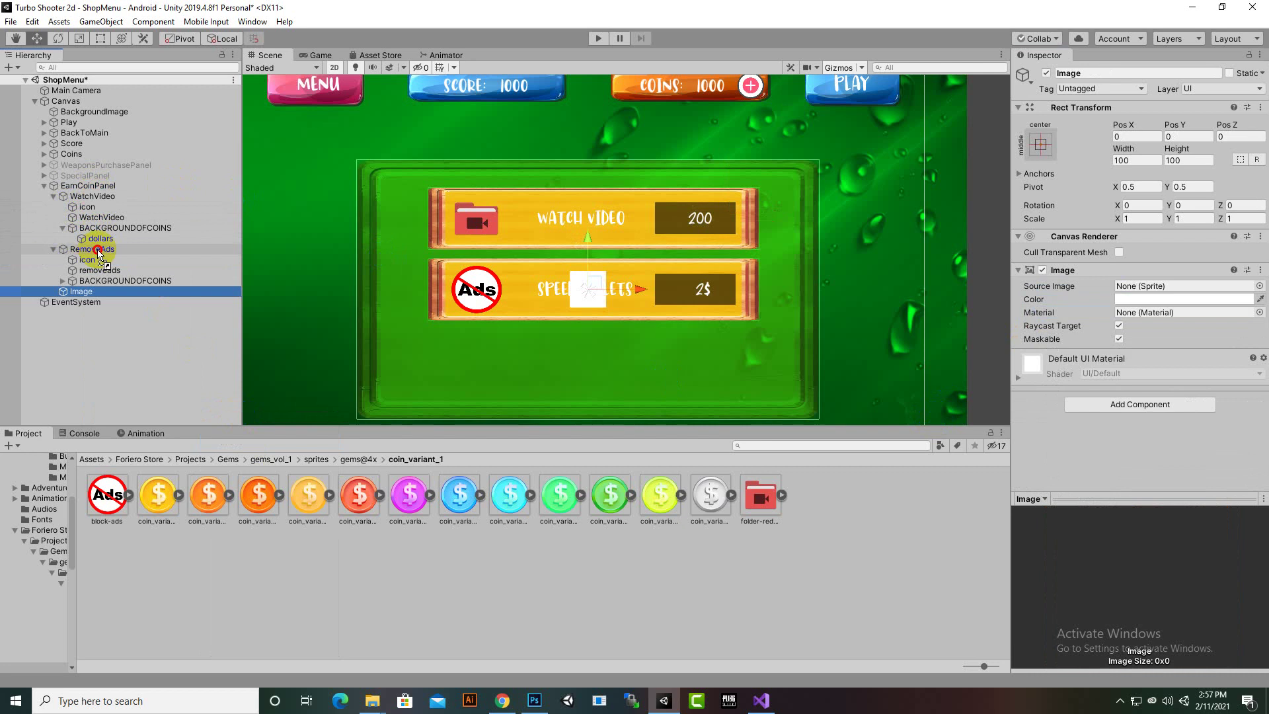
left_click_drag(98, 252, 110, 229)
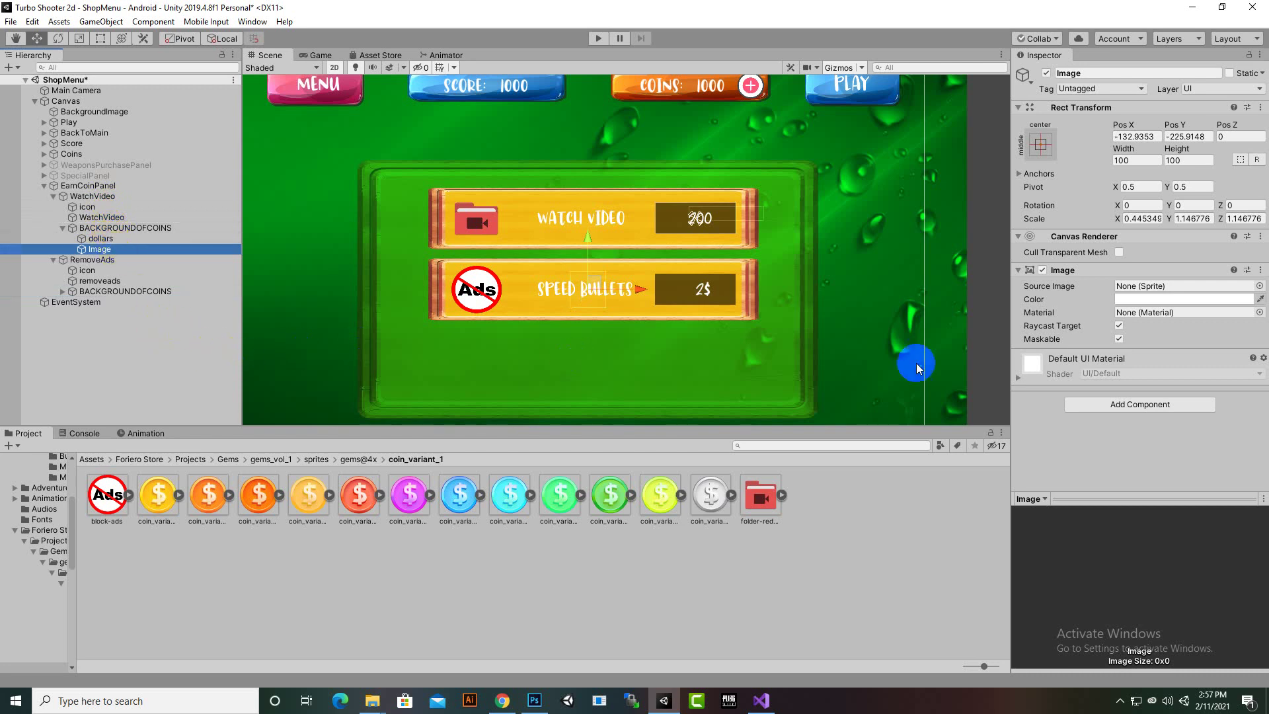
- Position the new image at Pos X 0 and Pos Y 0 and assign coin_variant_1_2@4x as its source image
left_click(1133, 136)
type("0")
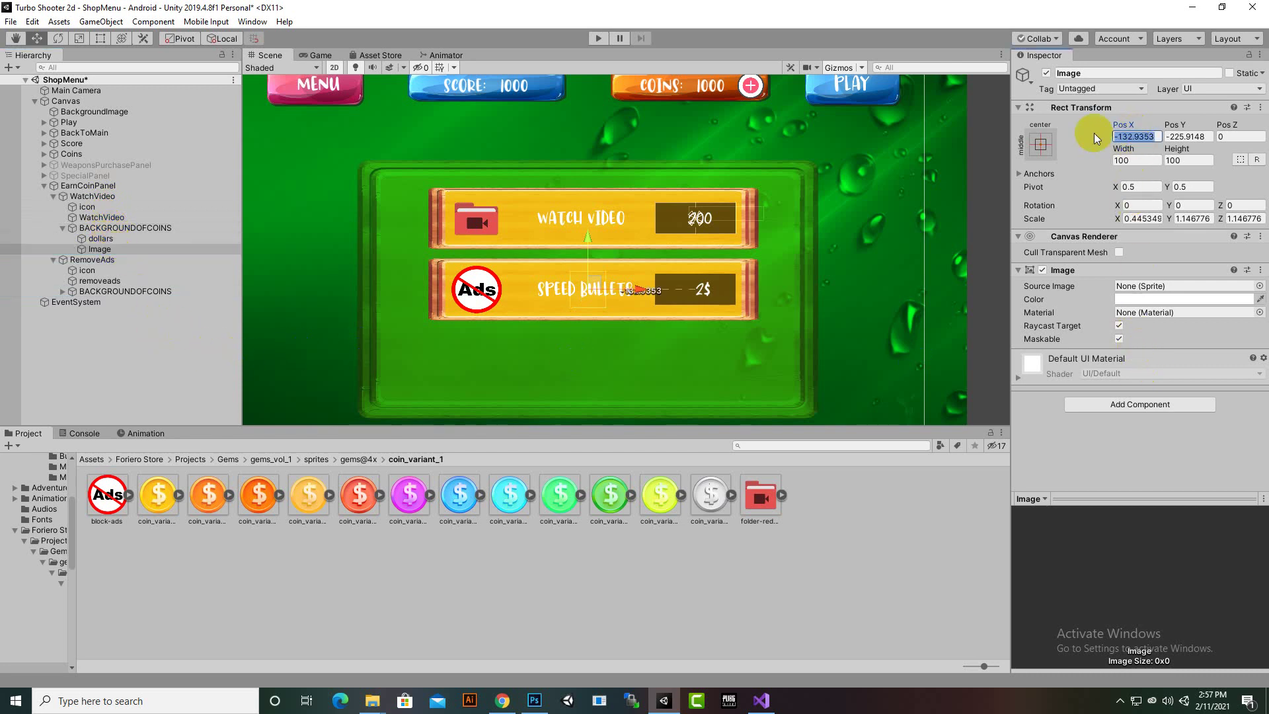
key("Tab")
type("0")
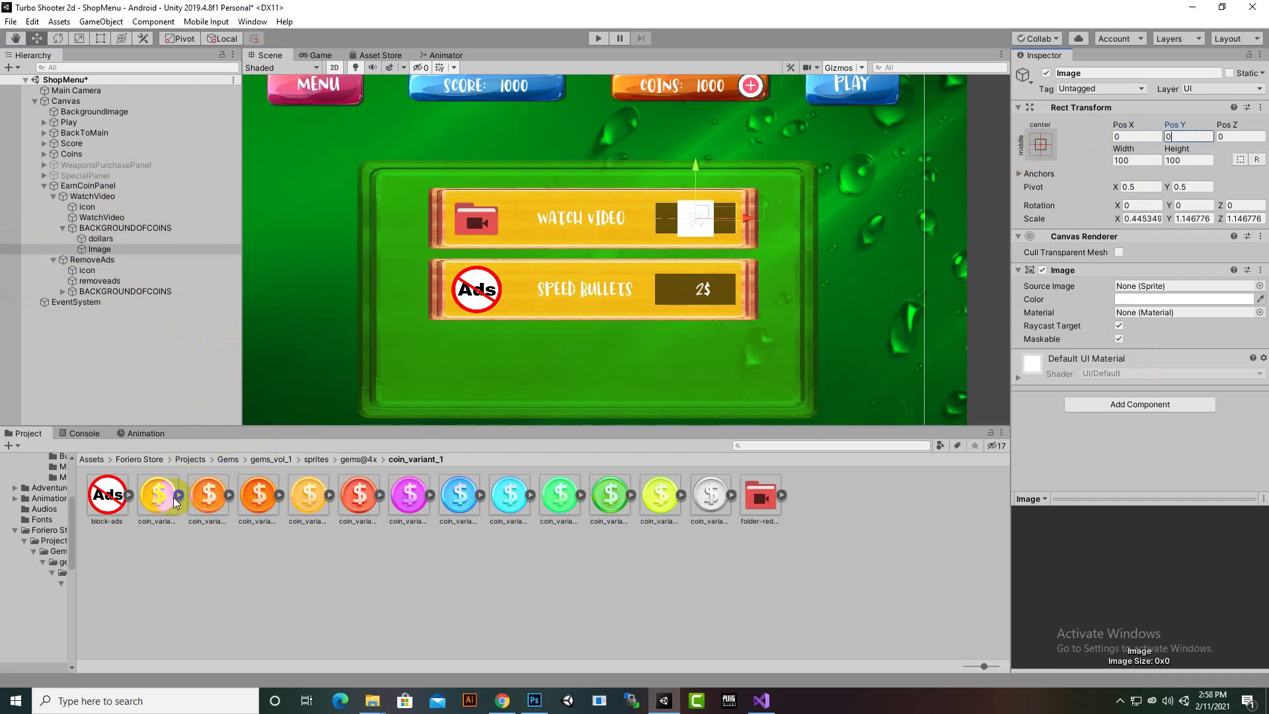
left_click(214, 505)
left_click_drag(215, 507, 1127, 287)
- Scale the coin image down to about 0.34 by 0.87 and move it beside the 200 text, at Pos X about -29.4
scroll(714, 220, "up", 2)
scroll(464, 123, "up", 1)
left_click(79, 38)
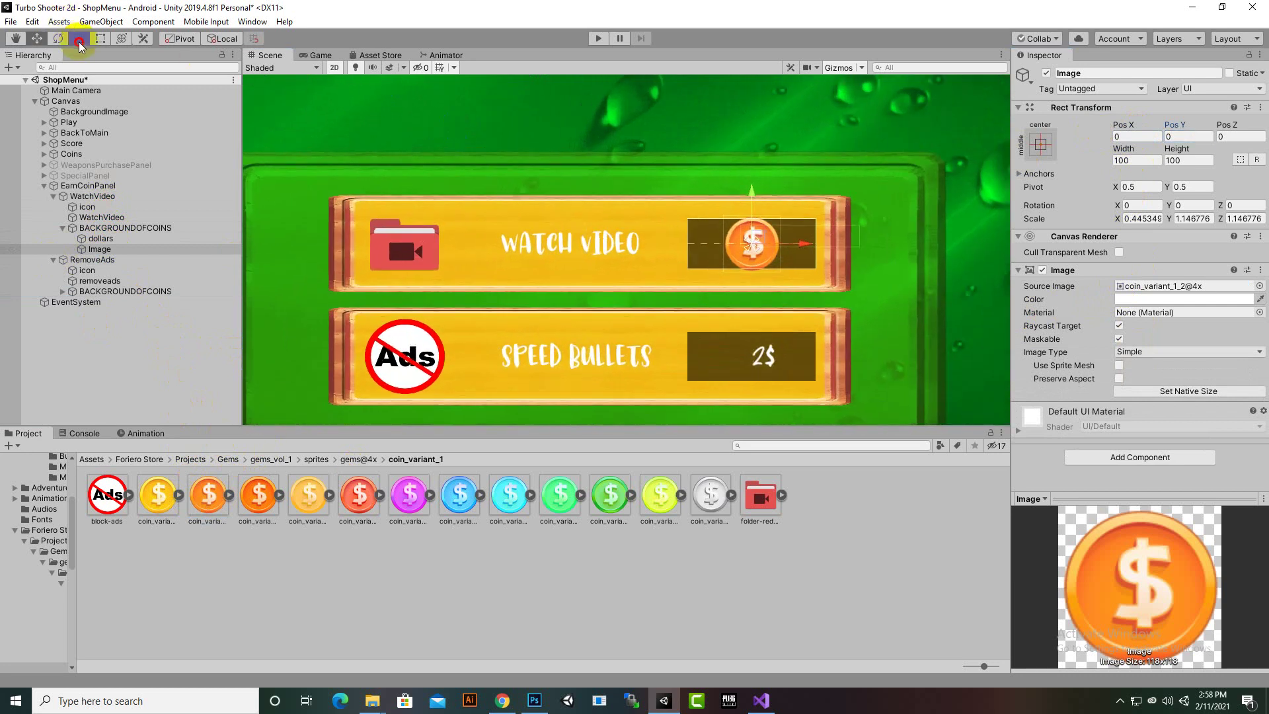
left_click_drag(756, 251, 743, 271)
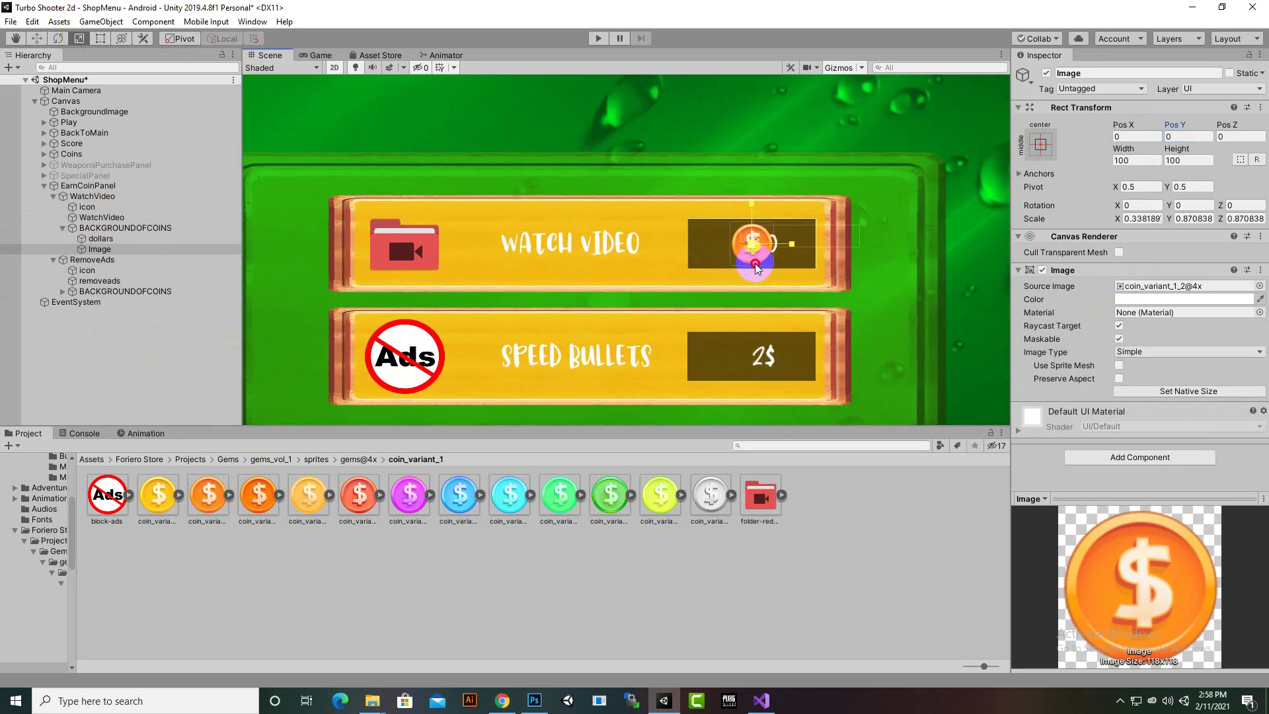
left_click(37, 39)
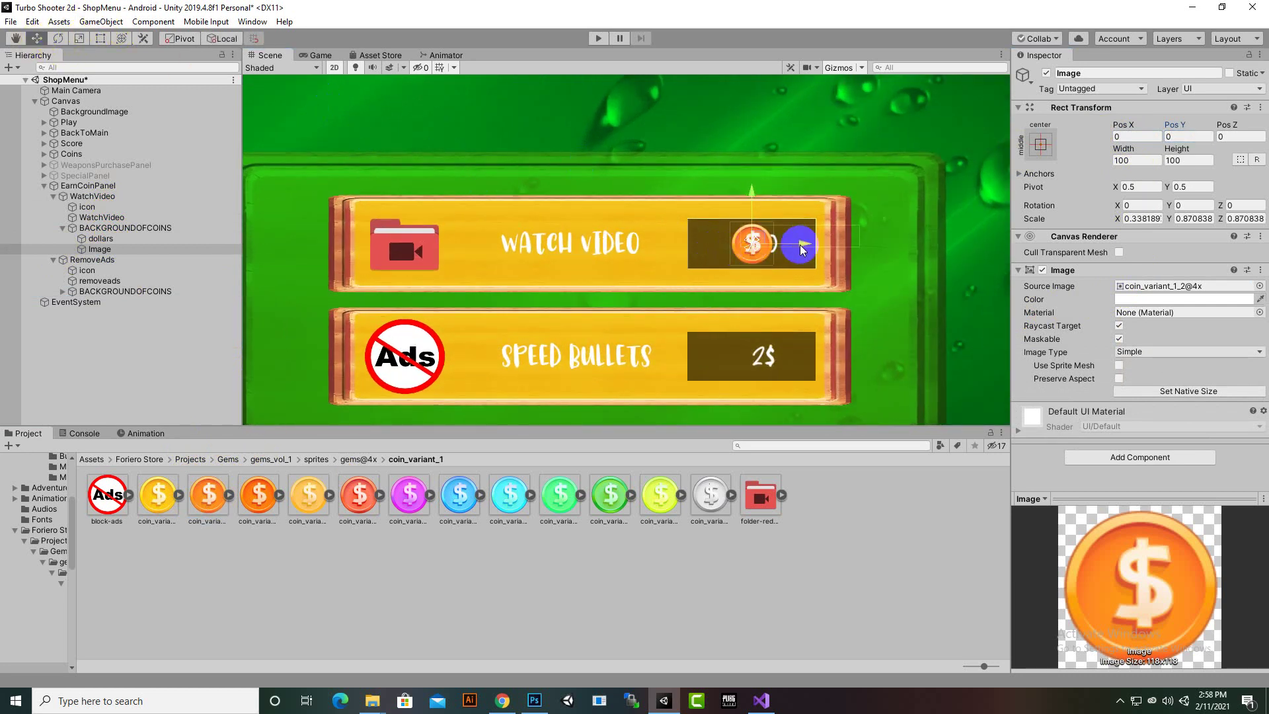
left_click_drag(803, 243, 763, 257)
scroll(642, 279, "down", 1)
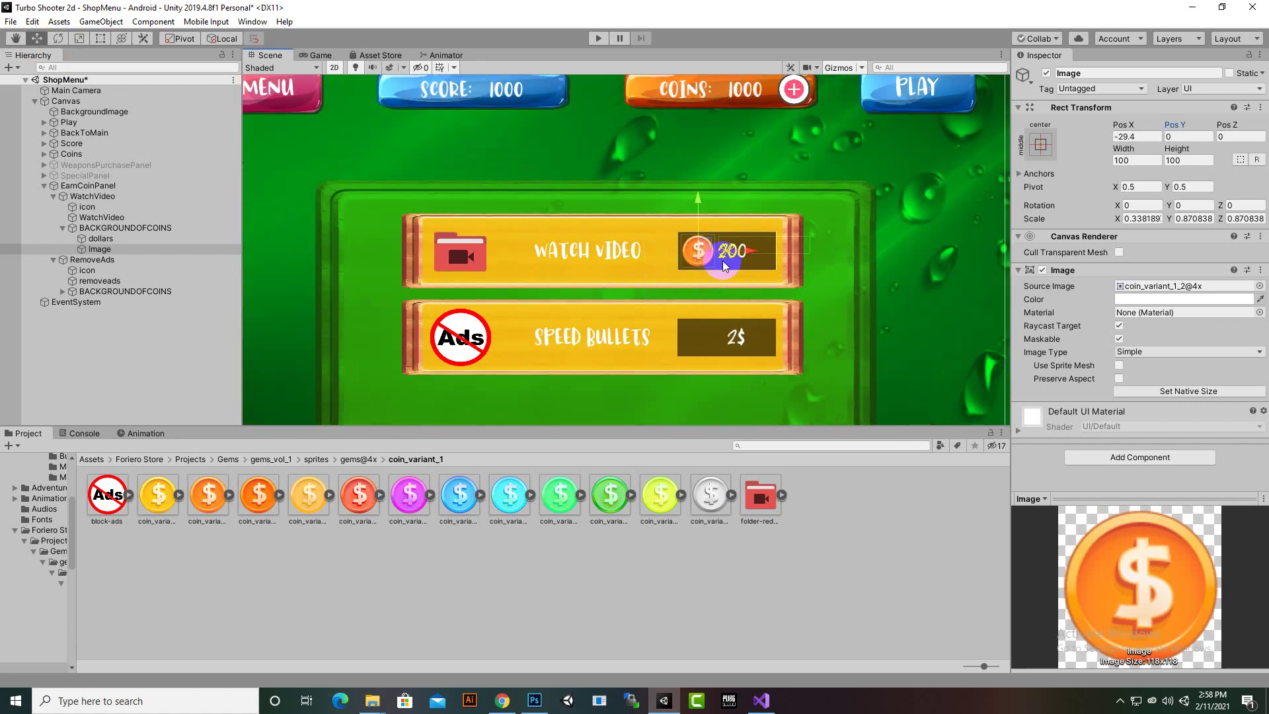
- Delete the RemoveAds button from EarnCoinPanel
left_click(85, 199)
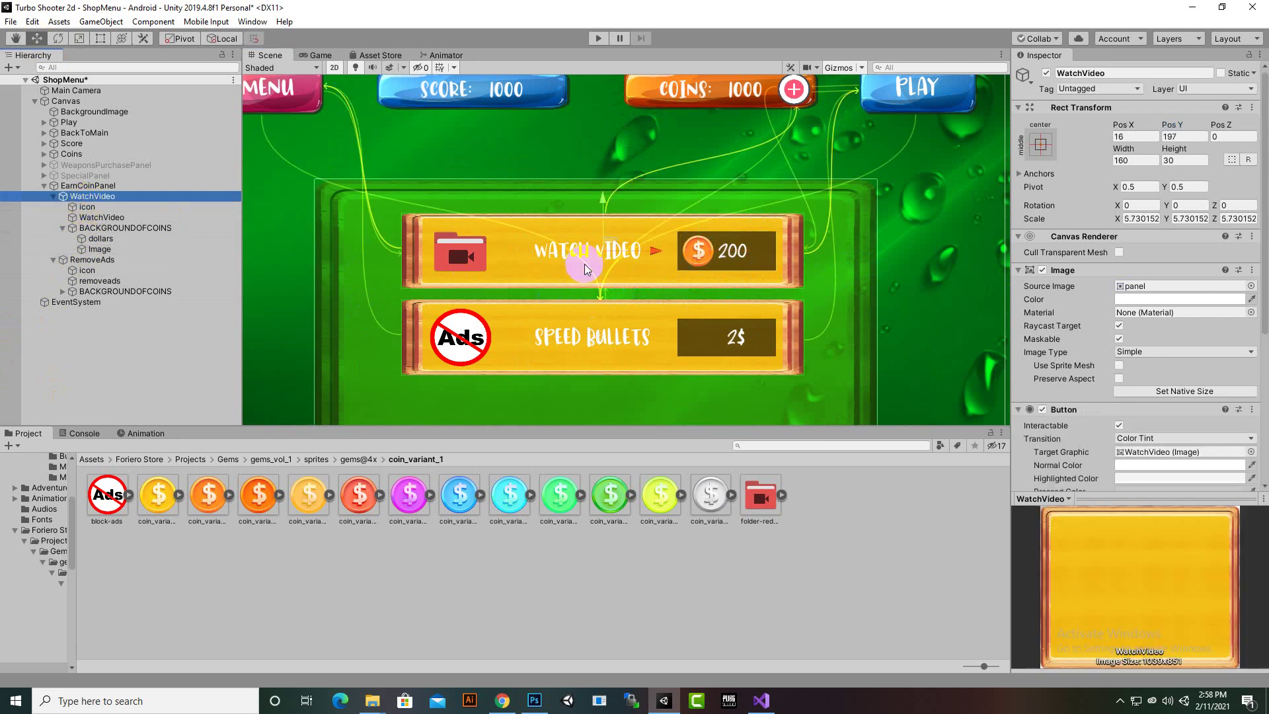
left_click(104, 261)
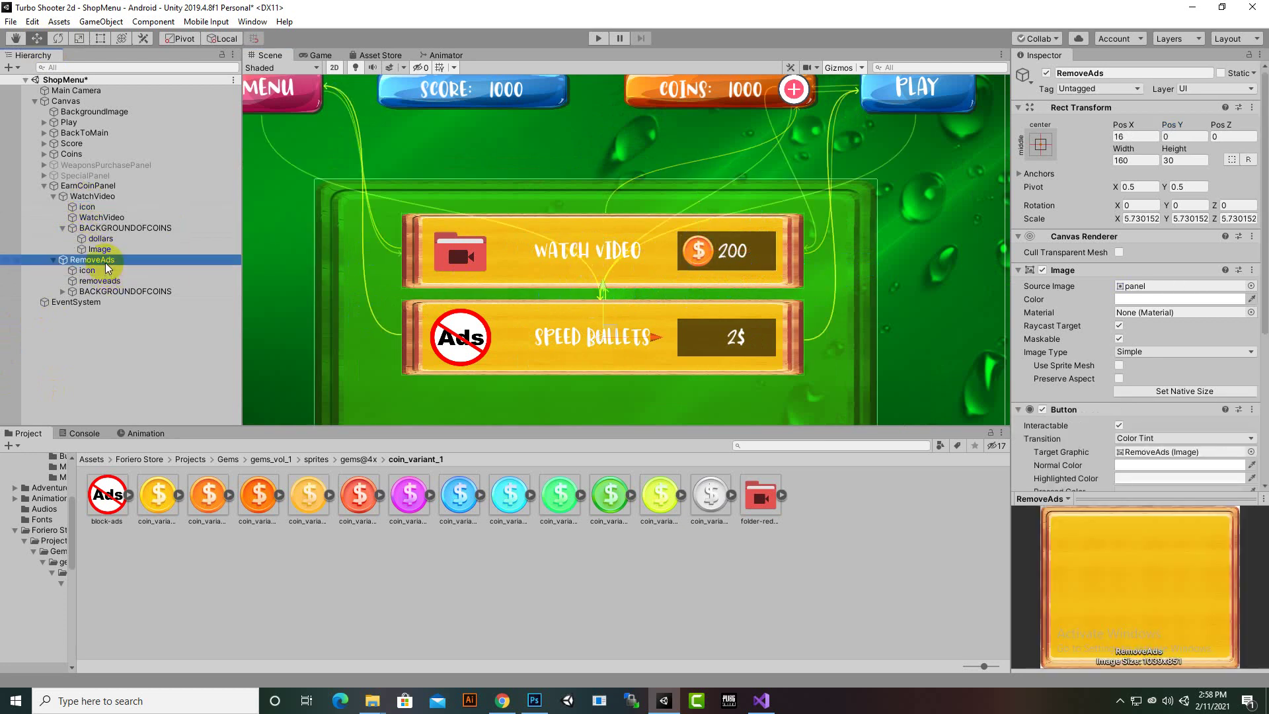
key("Delete")
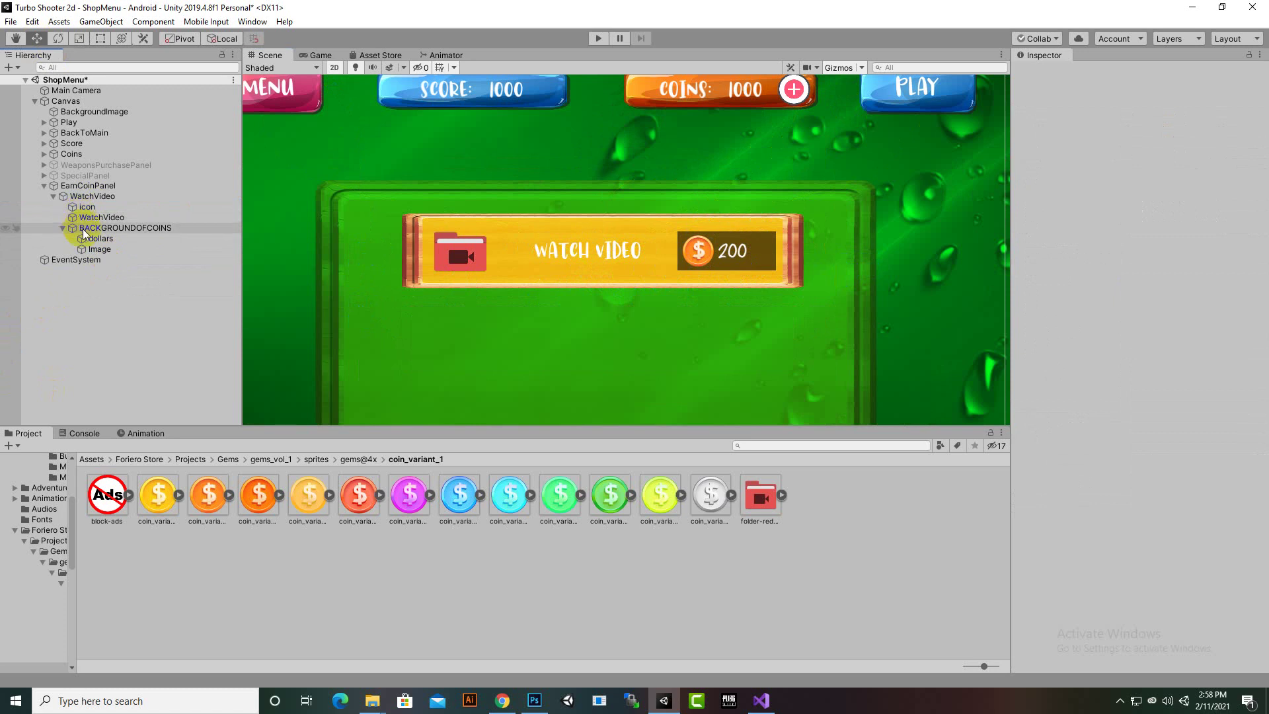
- Duplicate the WatchVideo button within EarnCoinPanel and rename the copy as ShareUs
left_click(85, 230)
left_click(85, 196)
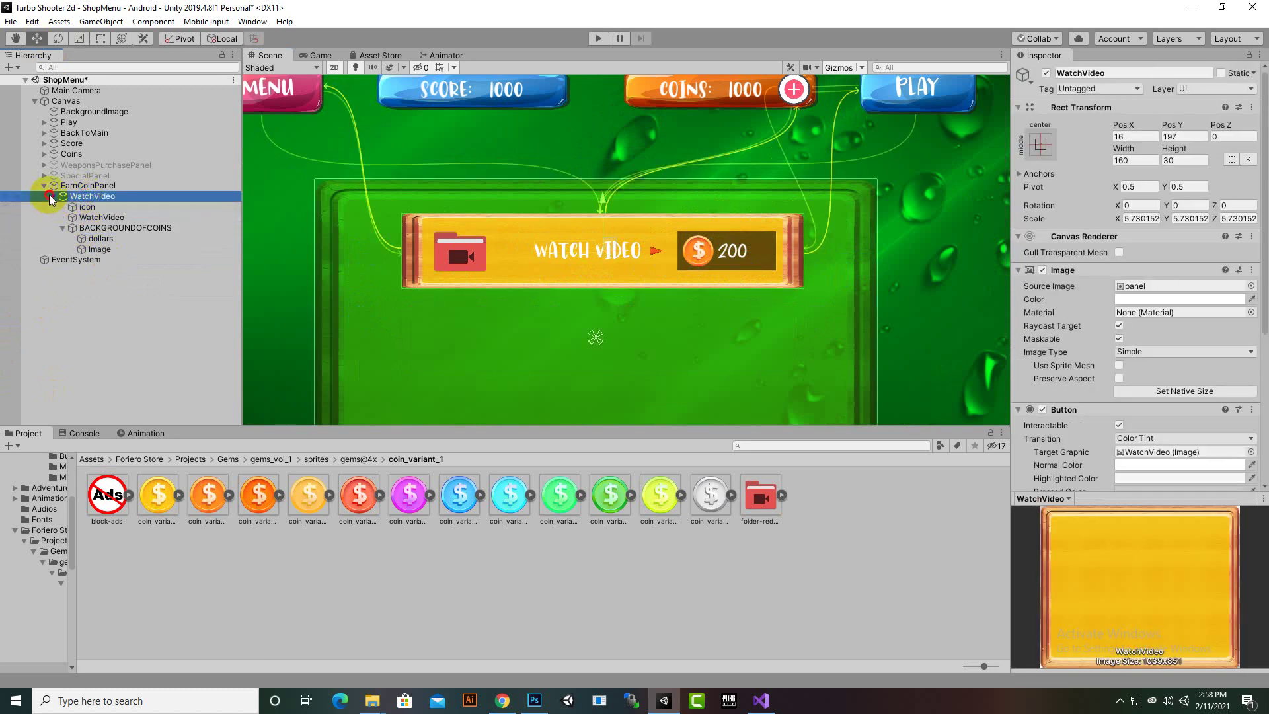
left_click(50, 197)
key("ctrl+d")
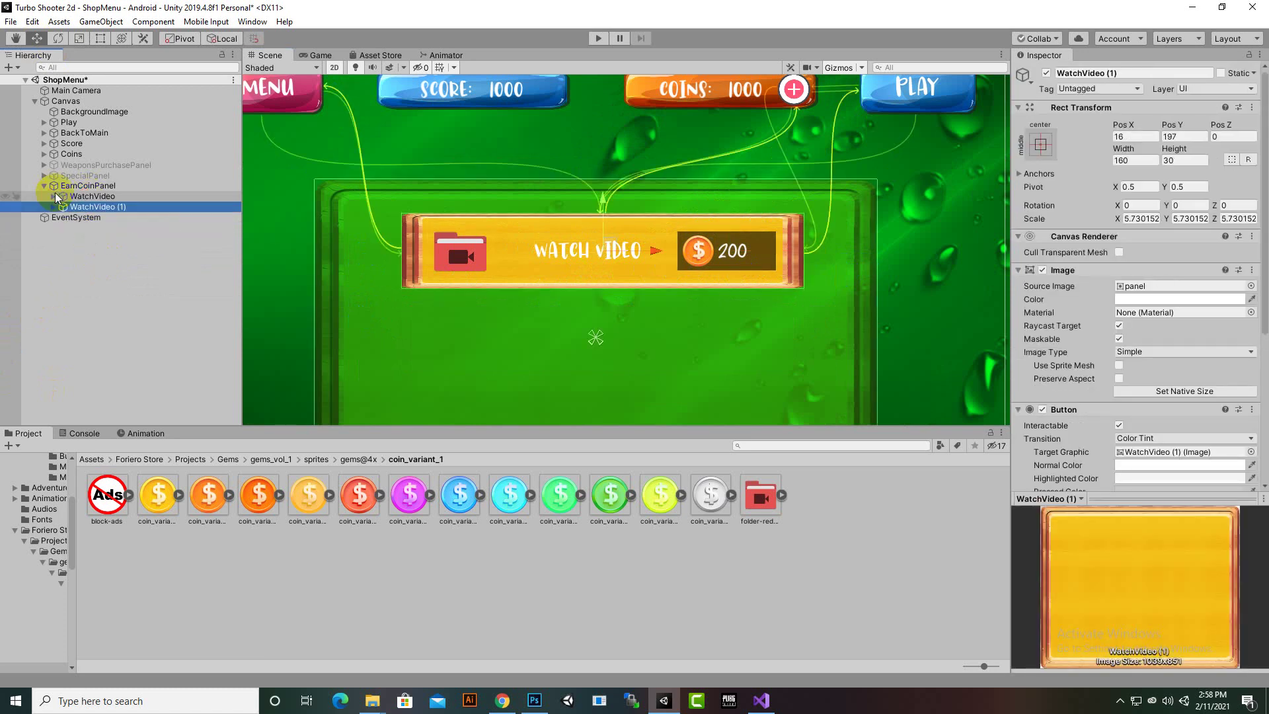
right_click(83, 209)
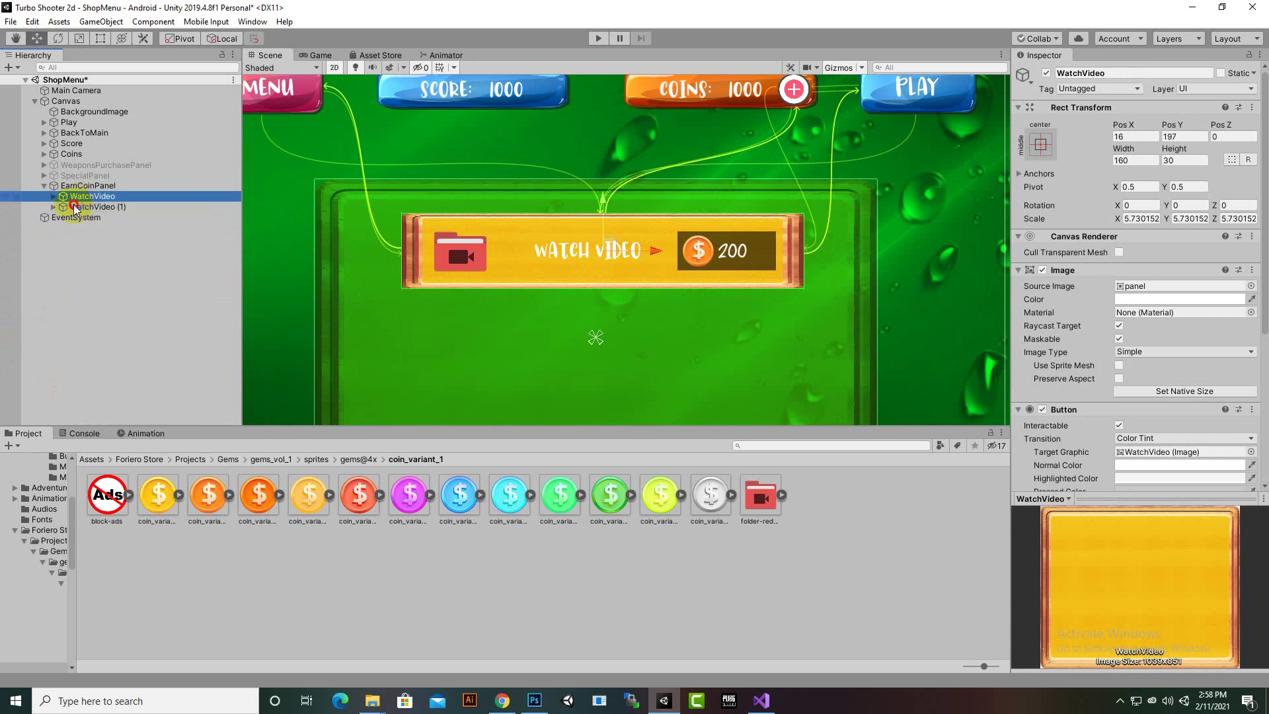
right_click(73, 205)
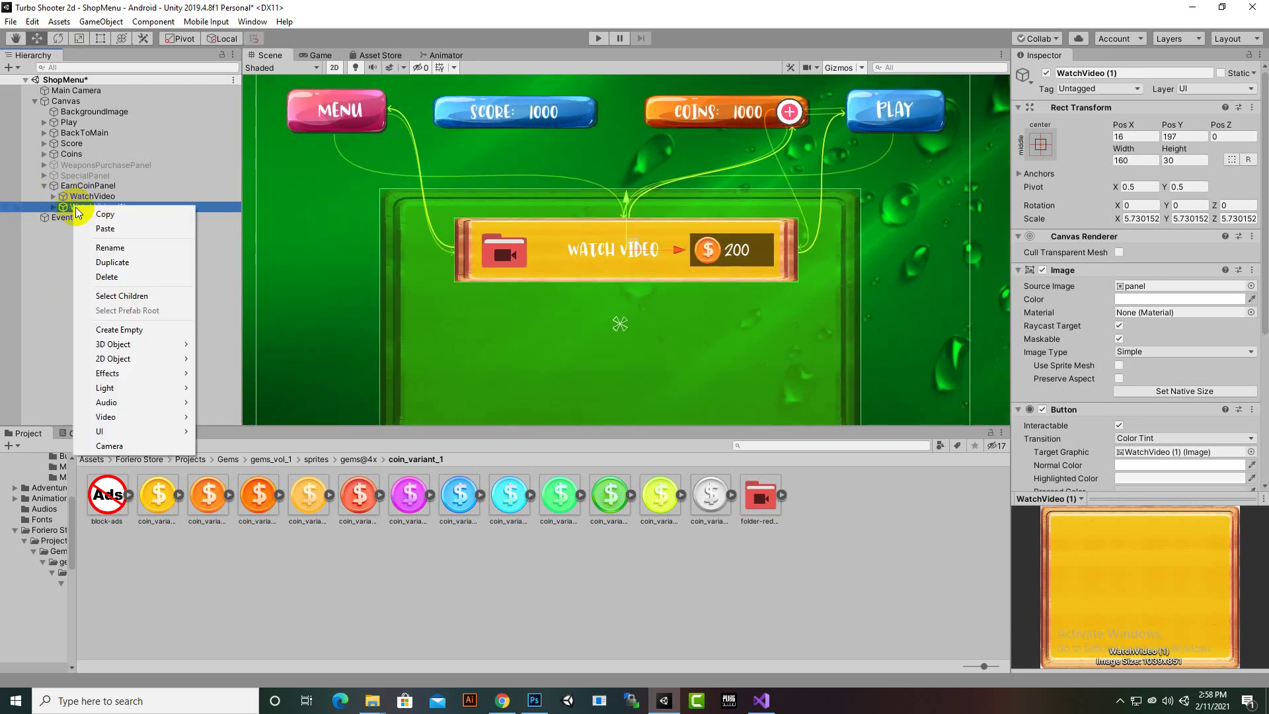
left_click(109, 248)
type("sHA")
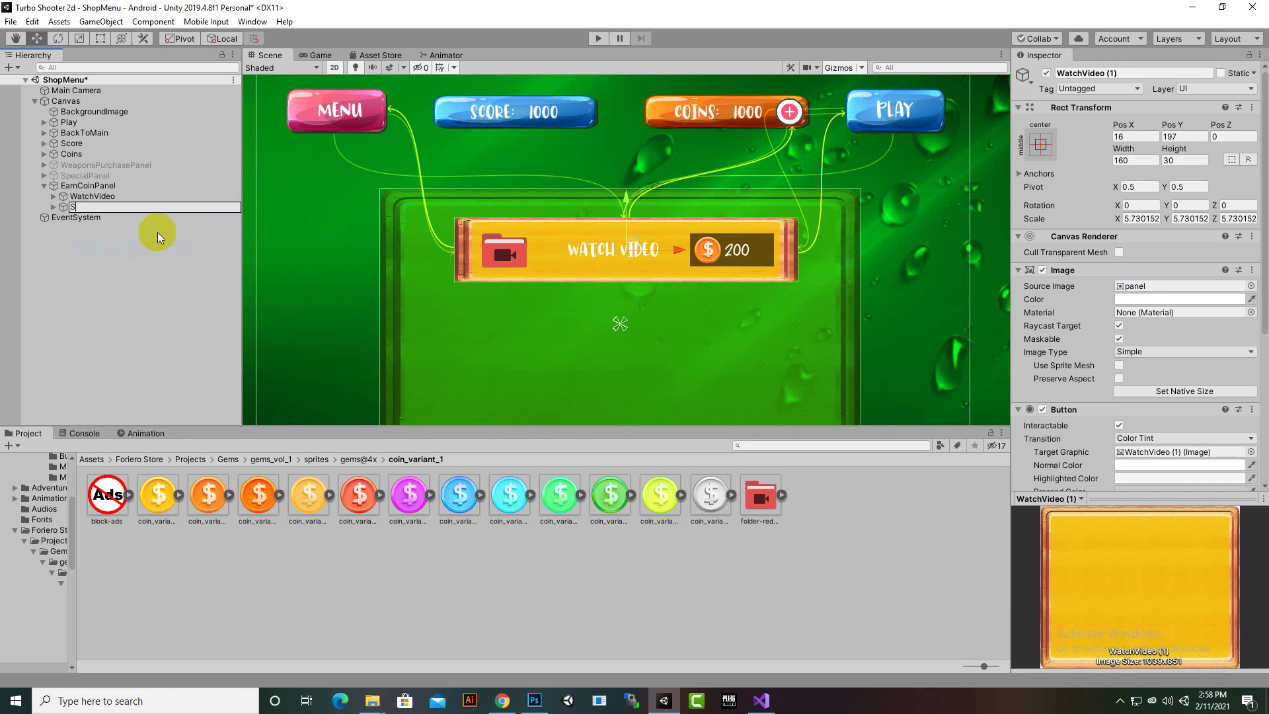
type("hareUs")
key("Return")
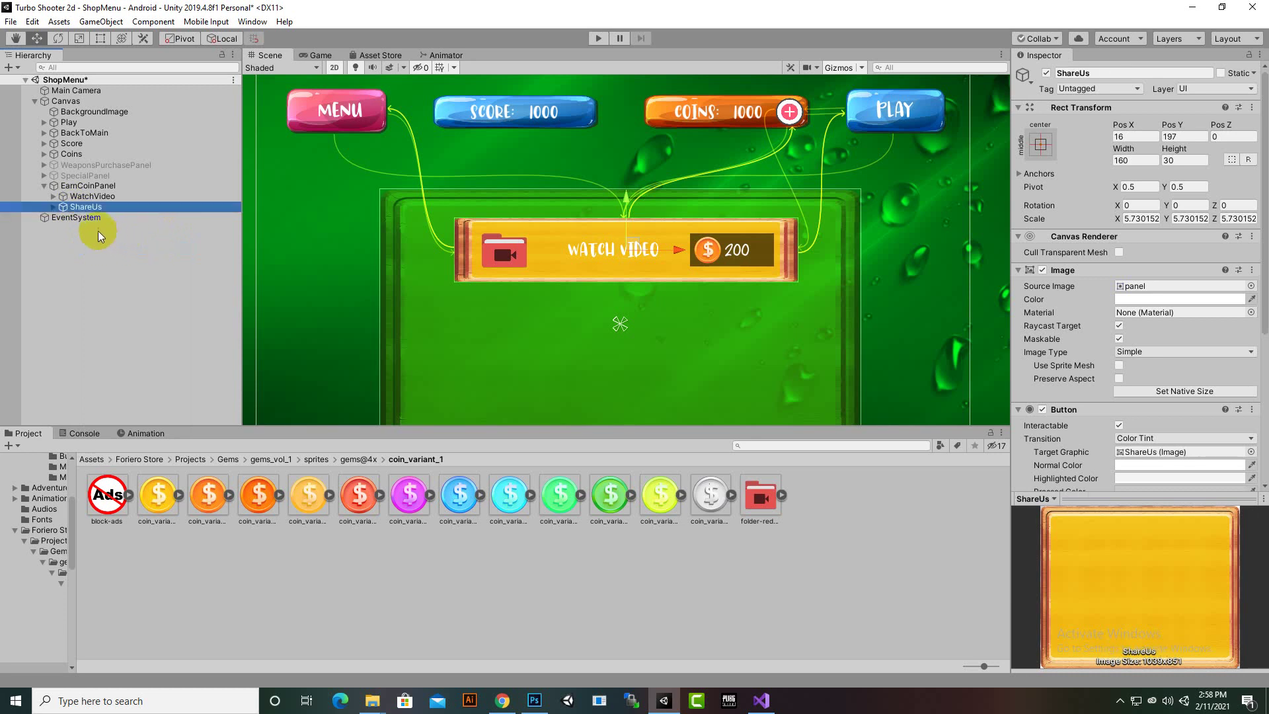
- Change the displayed text of the label inside the ShareUs button to SHARE US
left_click(52, 207)
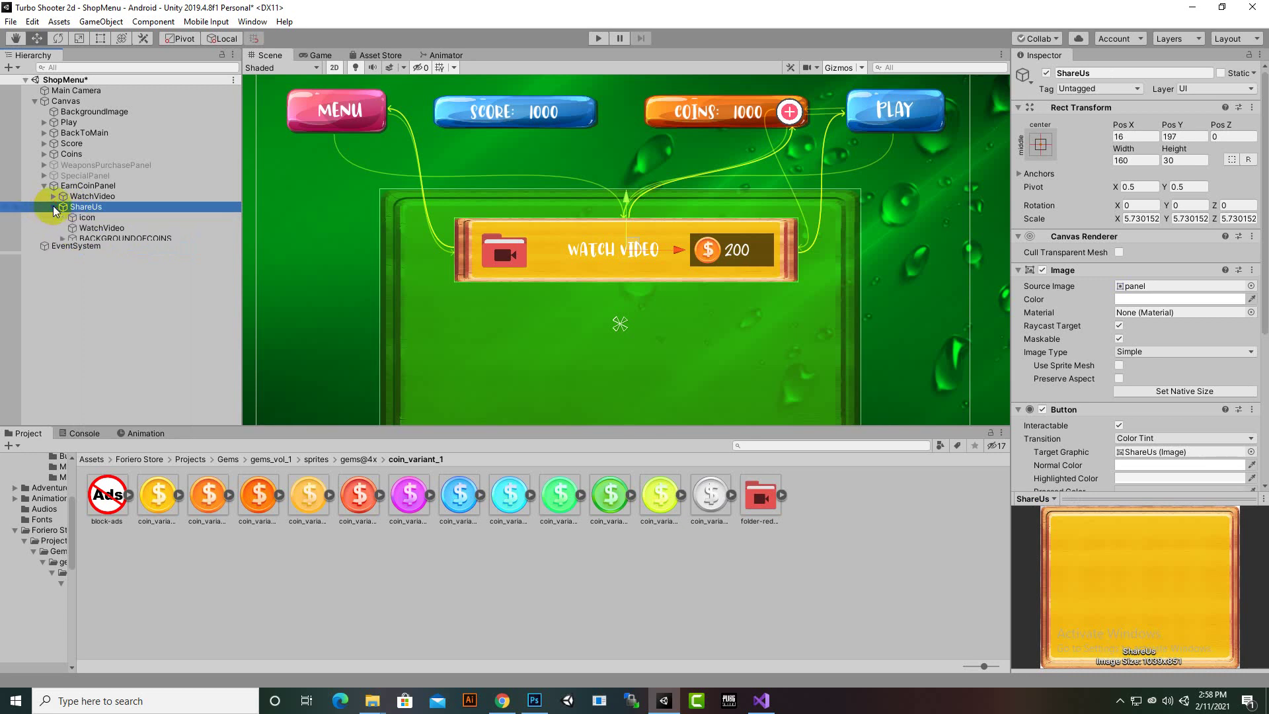
left_click(112, 232)
left_click(1105, 306)
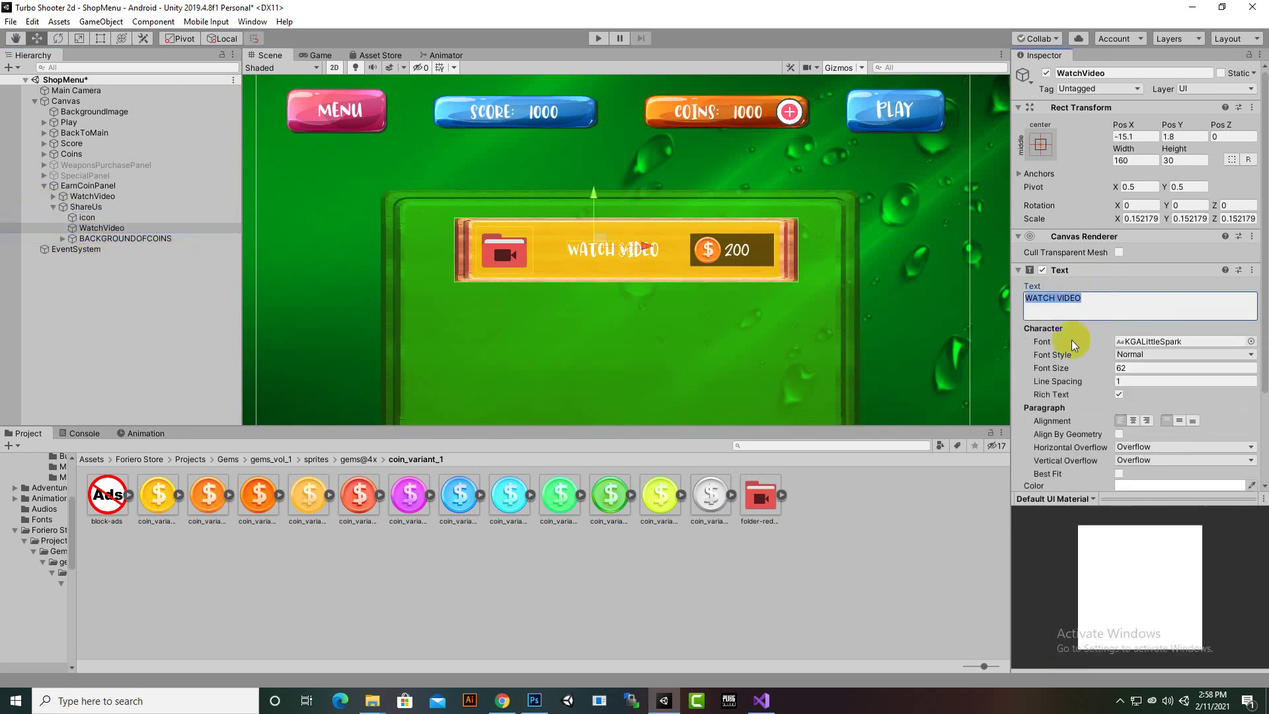
type("Share")
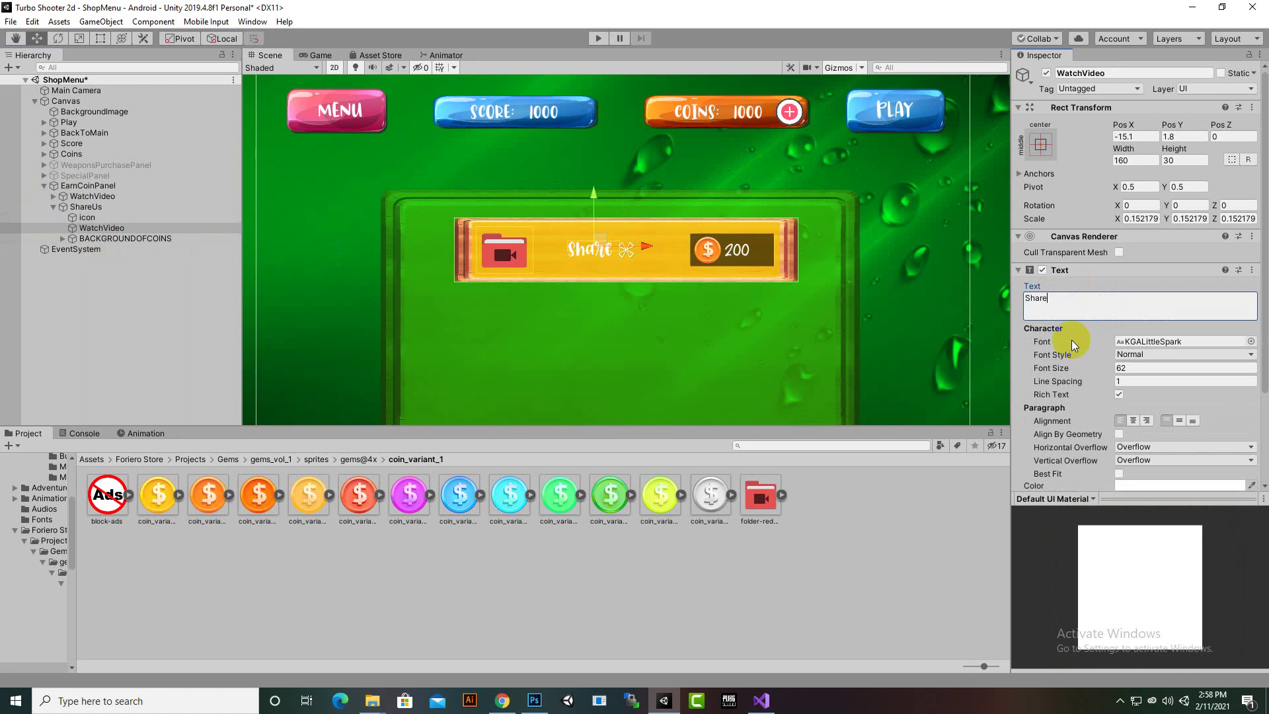
key("BackSpace")
key("BackSpace")
key("BackSpace")
key("BackSpace")
type("HARE US")
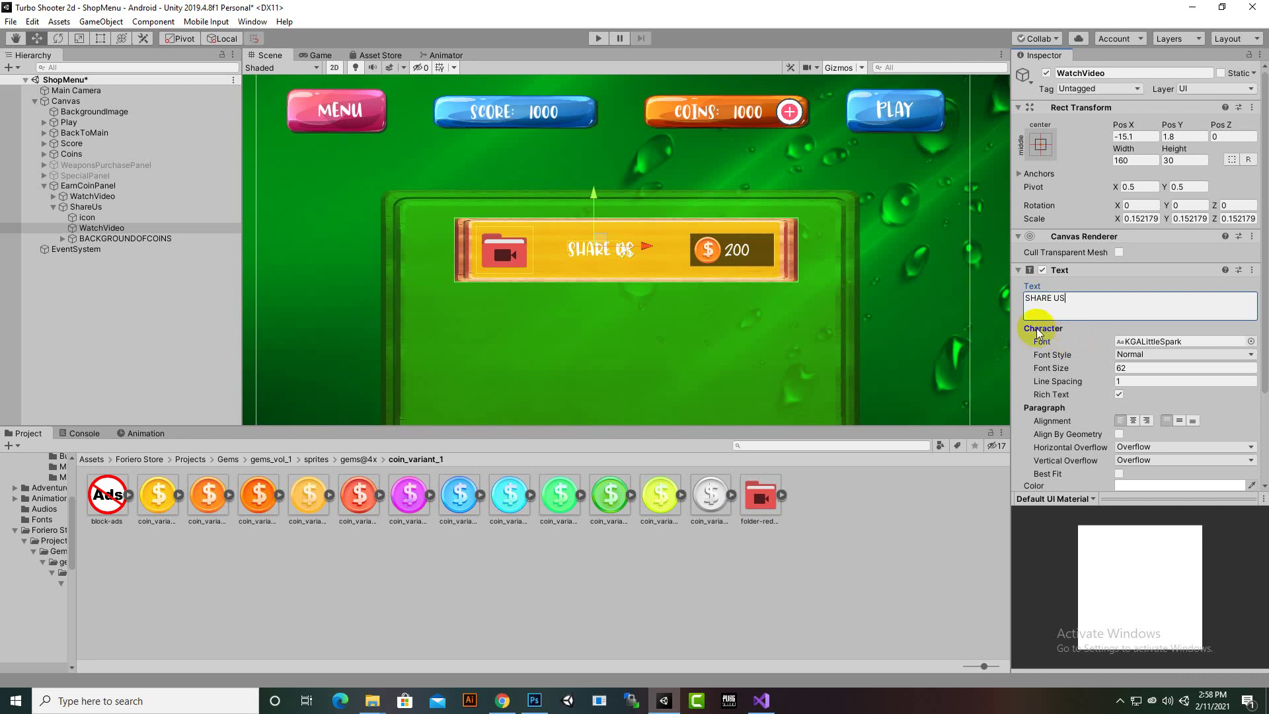
- Rename the WatchVideo text object under the ShareUs button as SHAREUS
right_click(145, 226)
left_click(165, 270)
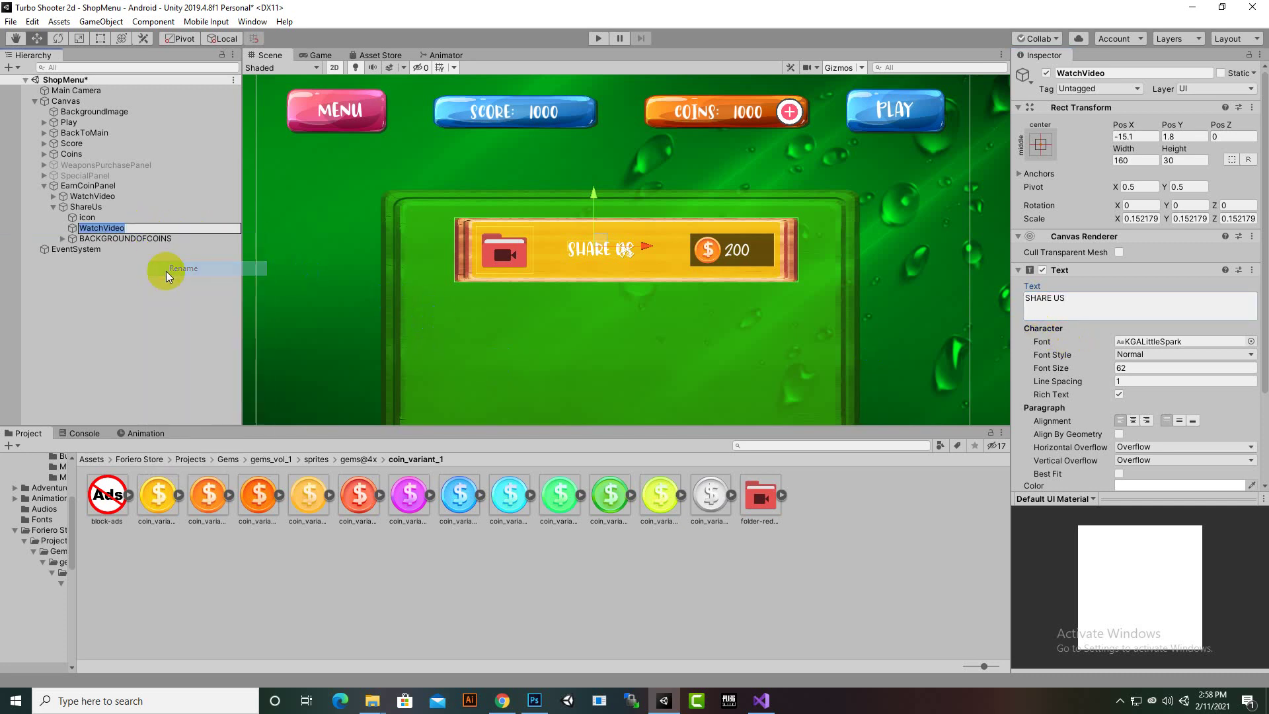
type("SHAREUS")
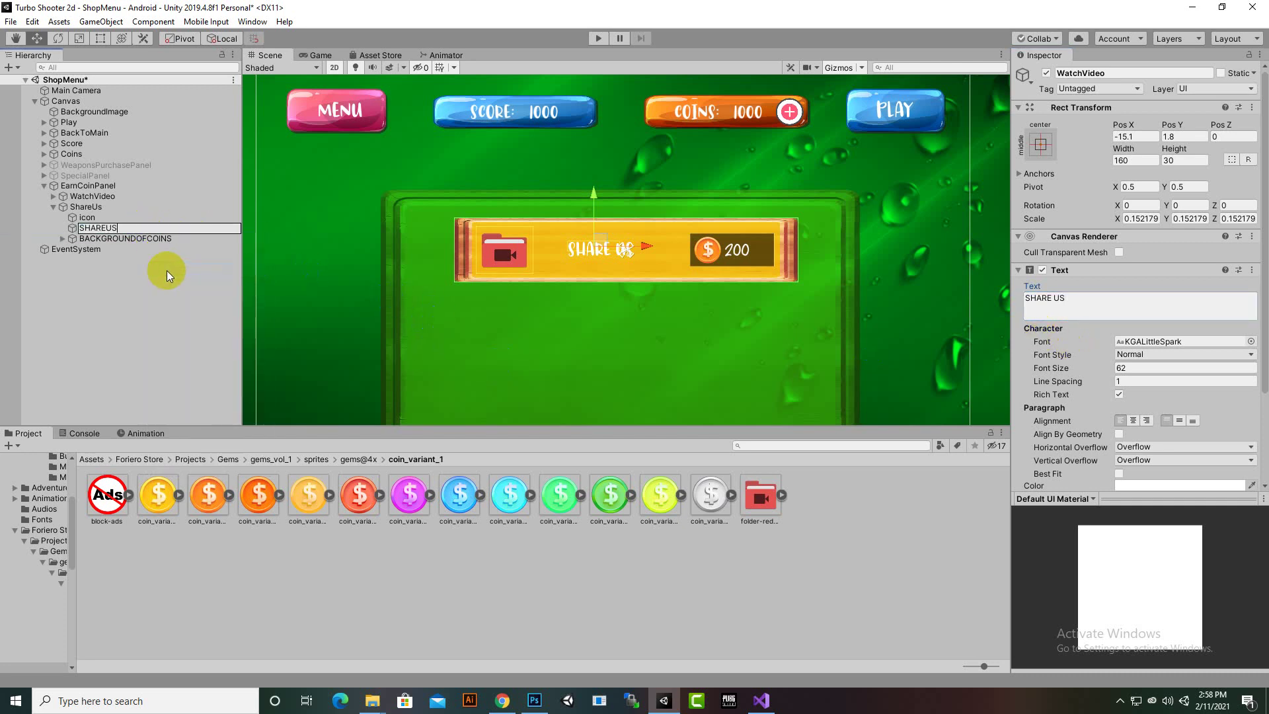
key("Return")
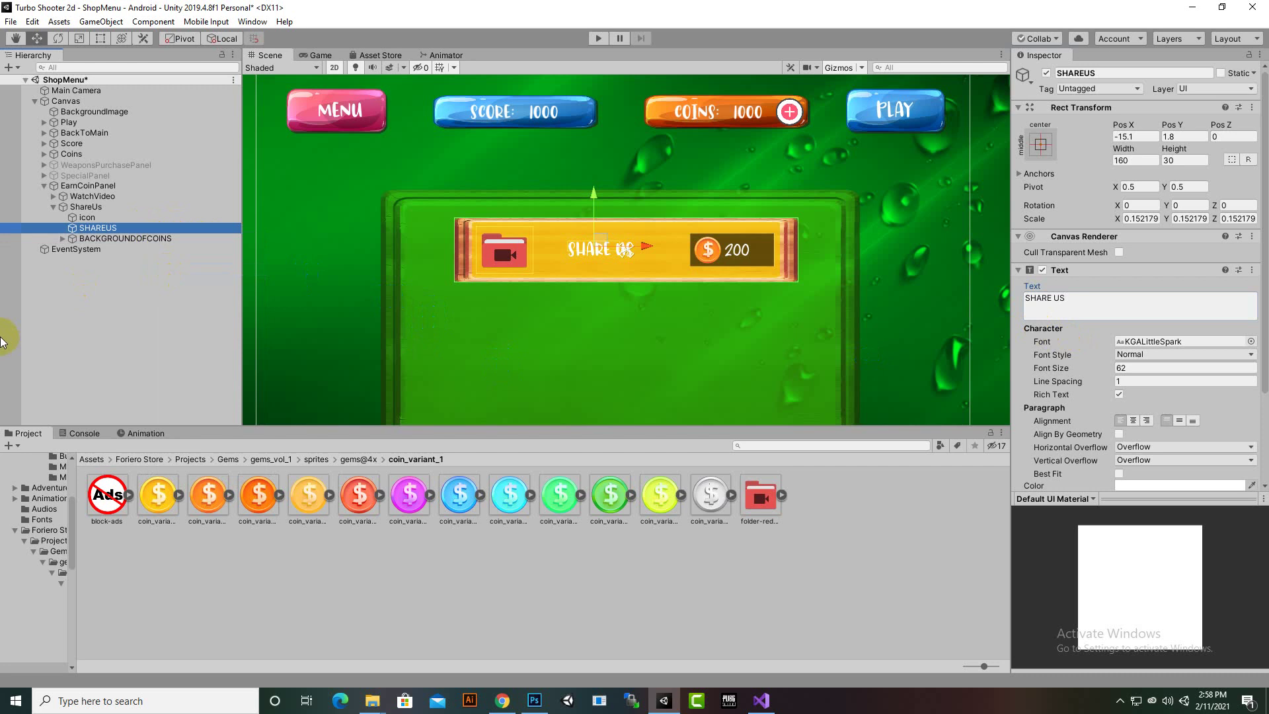
- Move the ShareUs button directly below the WatchVideo button, to Pos Y about -10
left_click(92, 206)
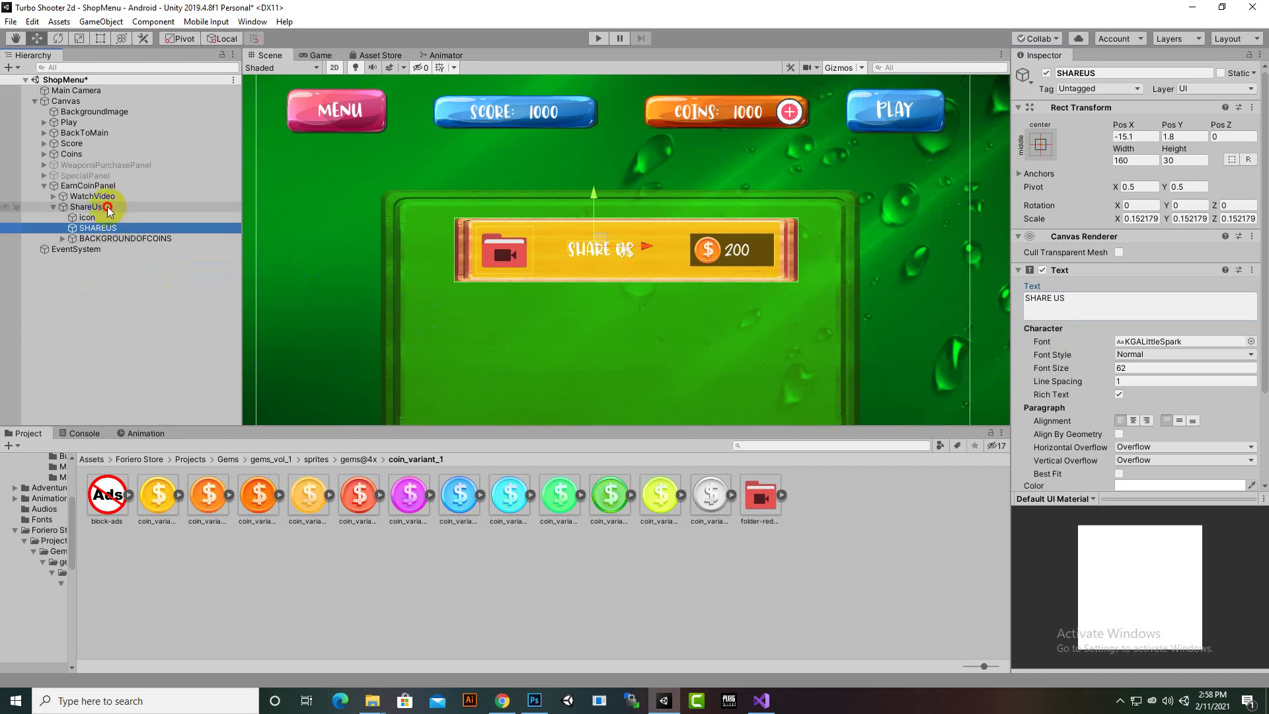
left_click_drag(631, 205, 635, 276)
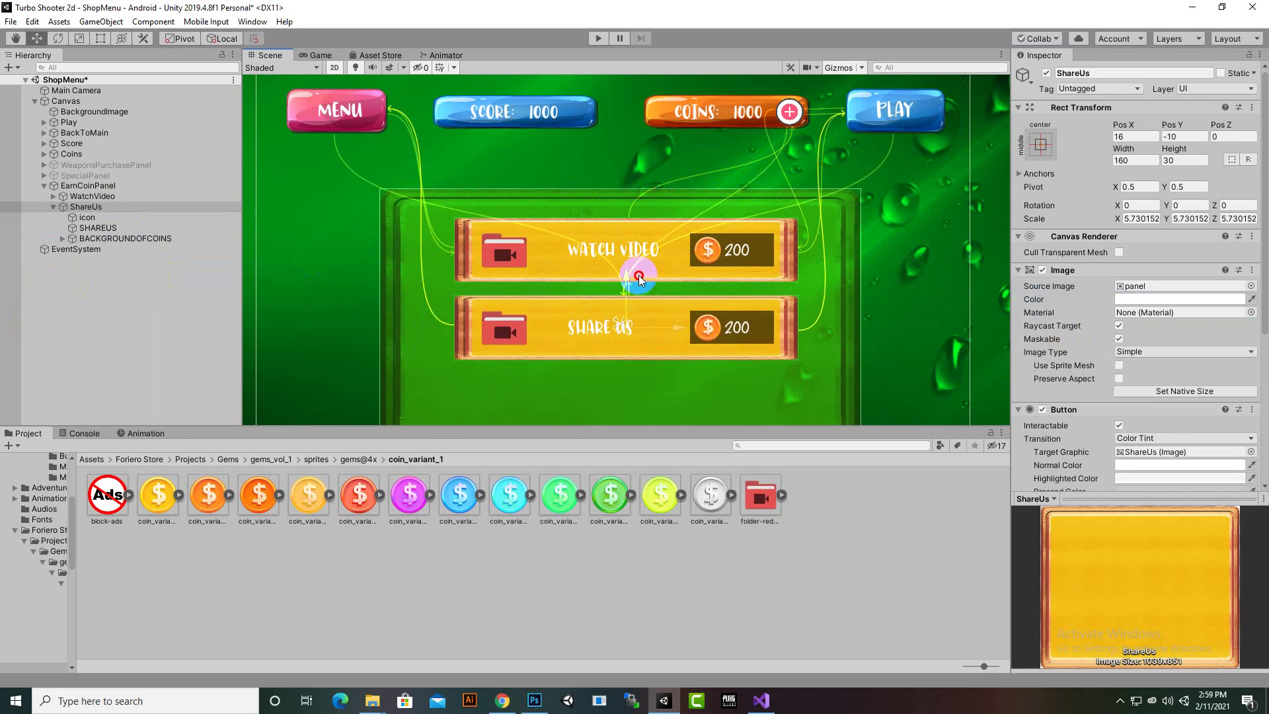
- Replace the source image of the icon inside the ShareUs button with the fbicon sprite from Sprites/uiicons
scroll(634, 276, "down", 3)
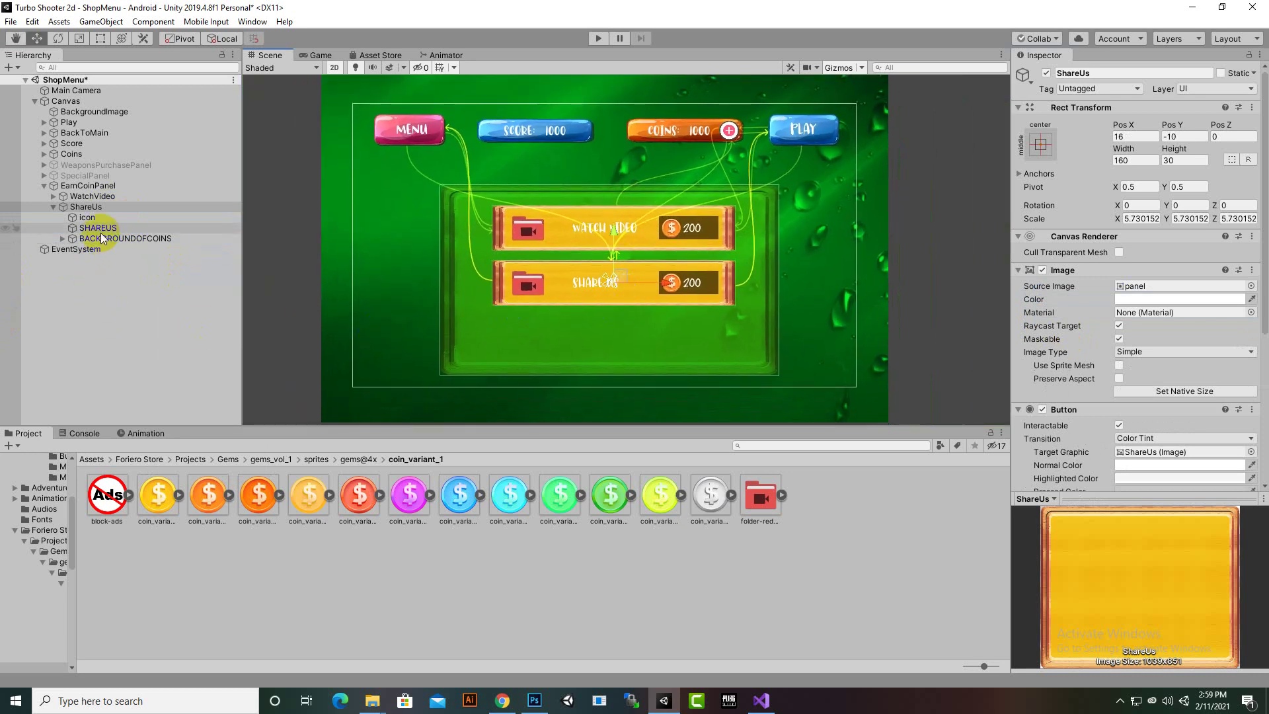
left_click(86, 217)
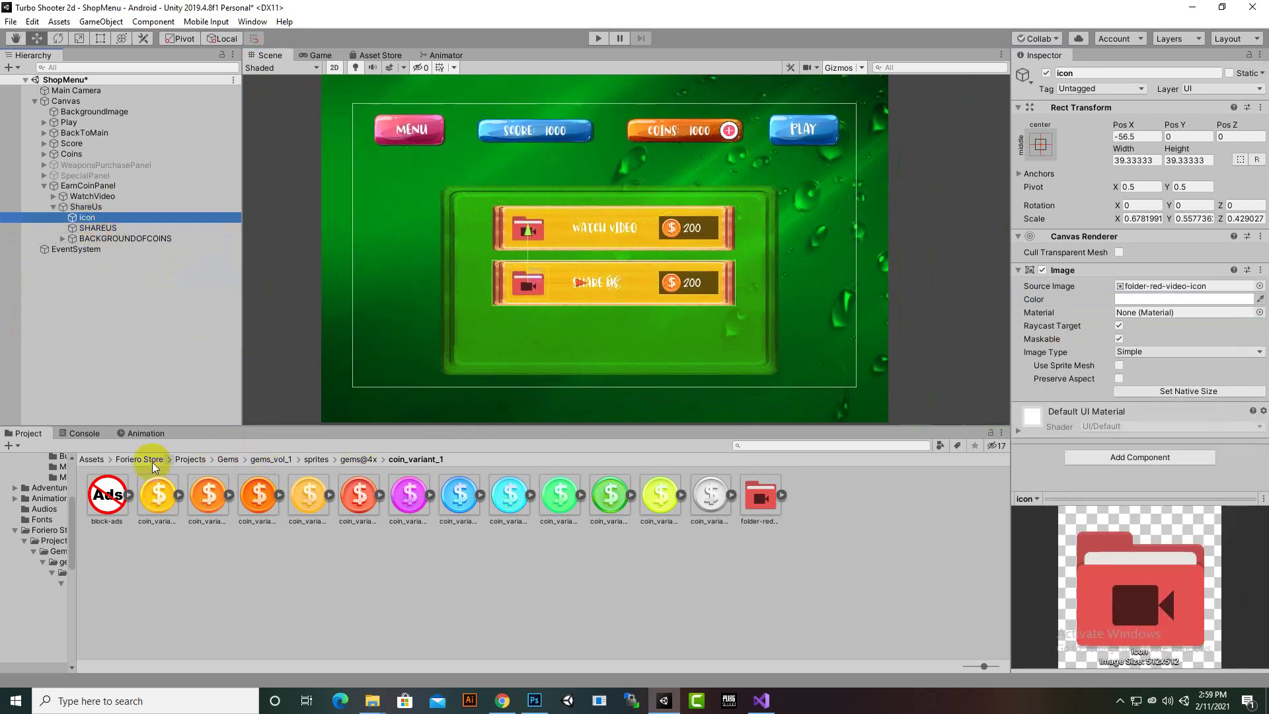
left_click(91, 459)
double_click(660, 497)
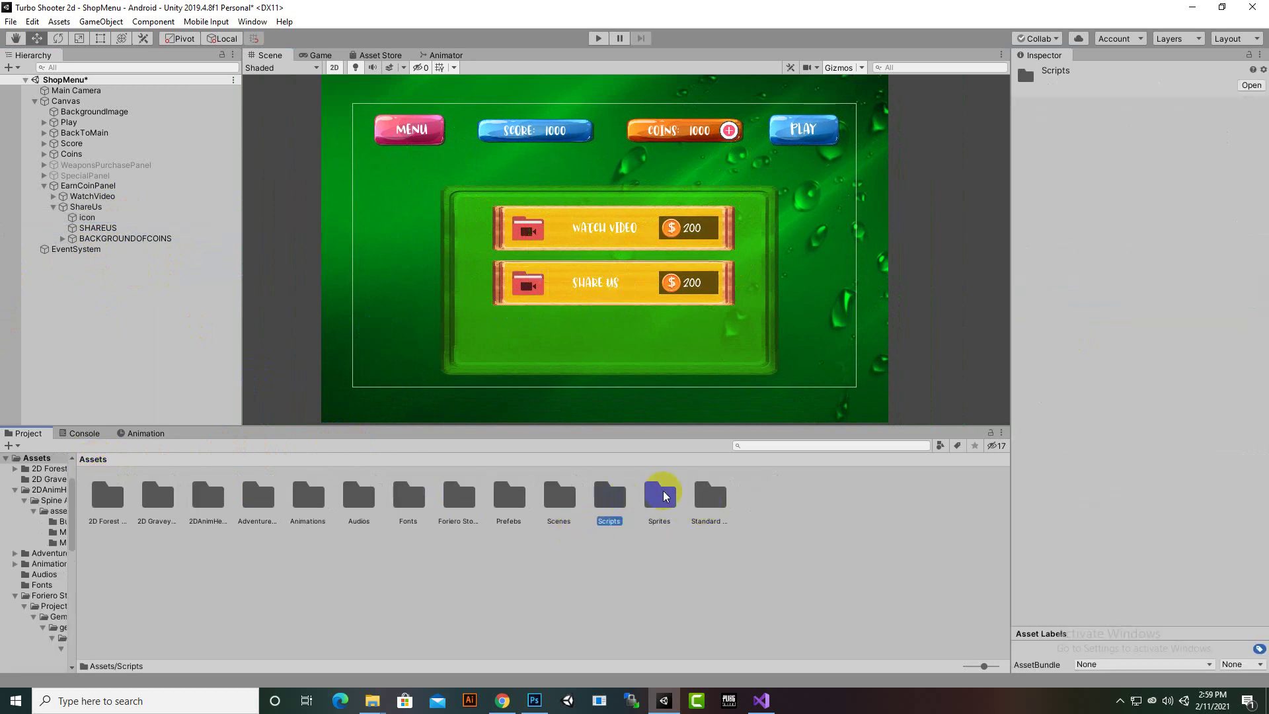
left_click_drag(87, 217, 153, 504)
double_click(153, 504)
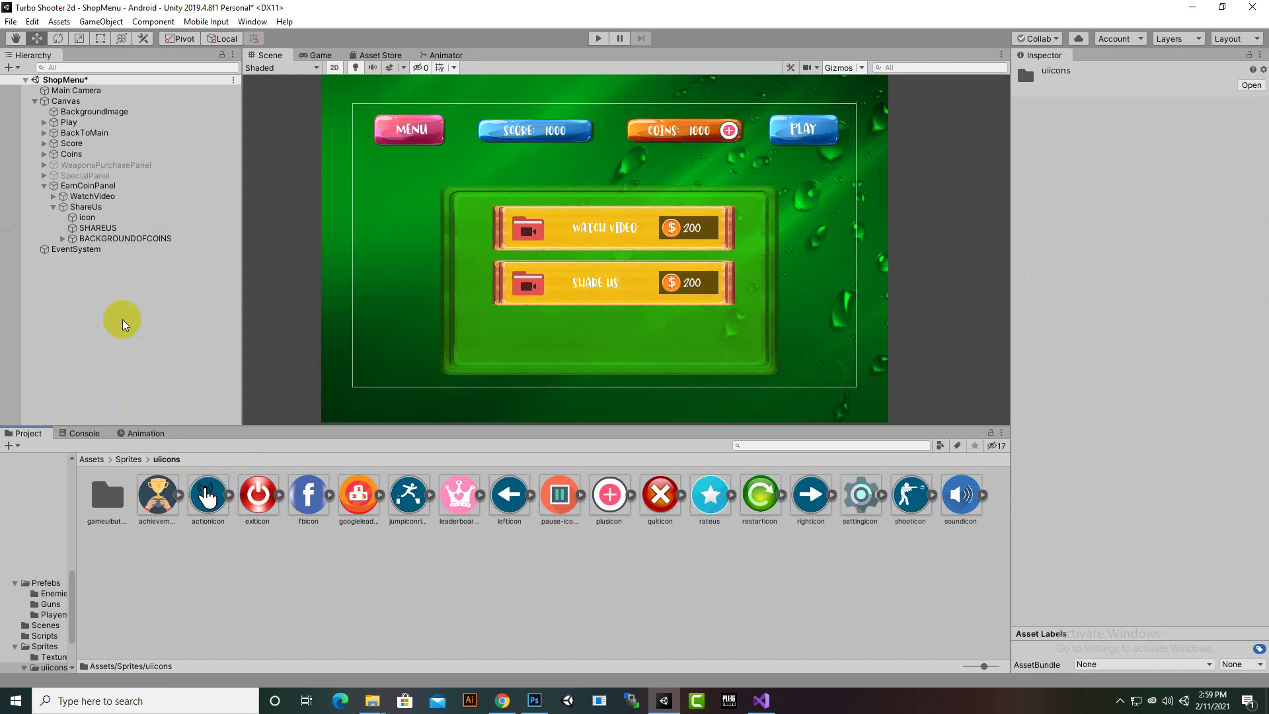
left_click_drag(87, 216, 300, 399)
left_click_drag(312, 498, 1213, 291)
scroll(594, 283, "up", 2)
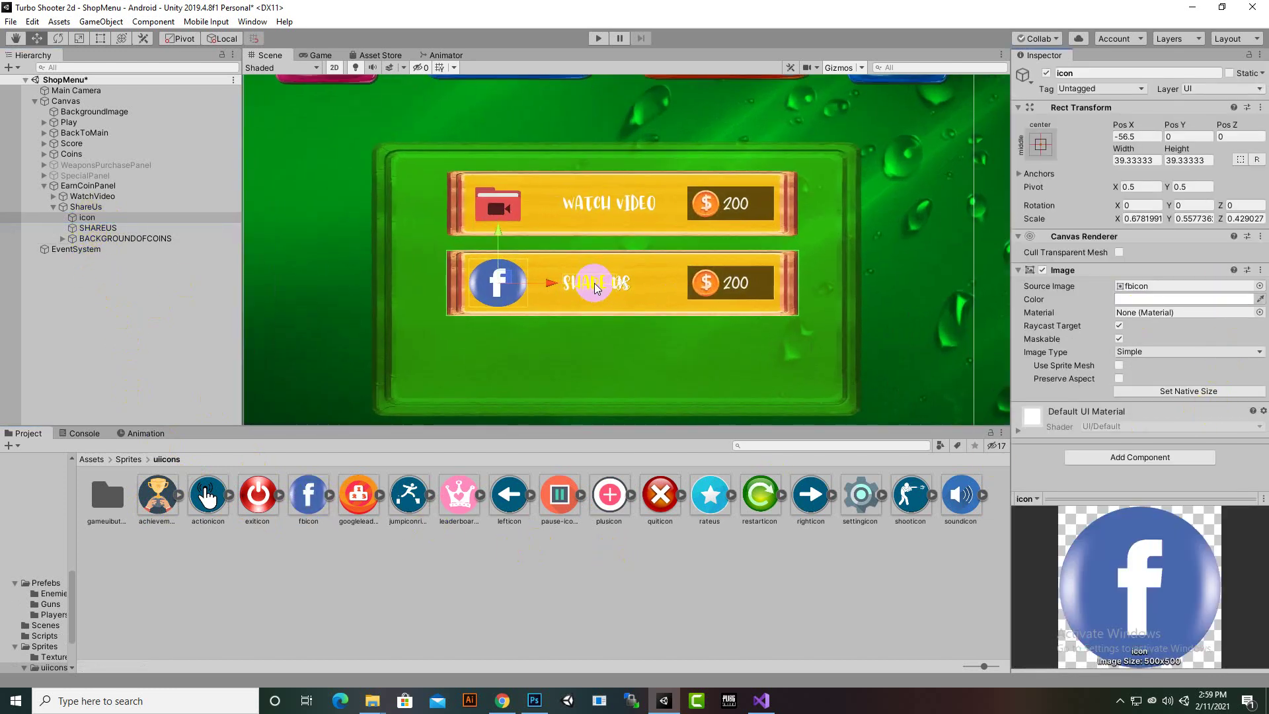
scroll(594, 283, "down", 4)
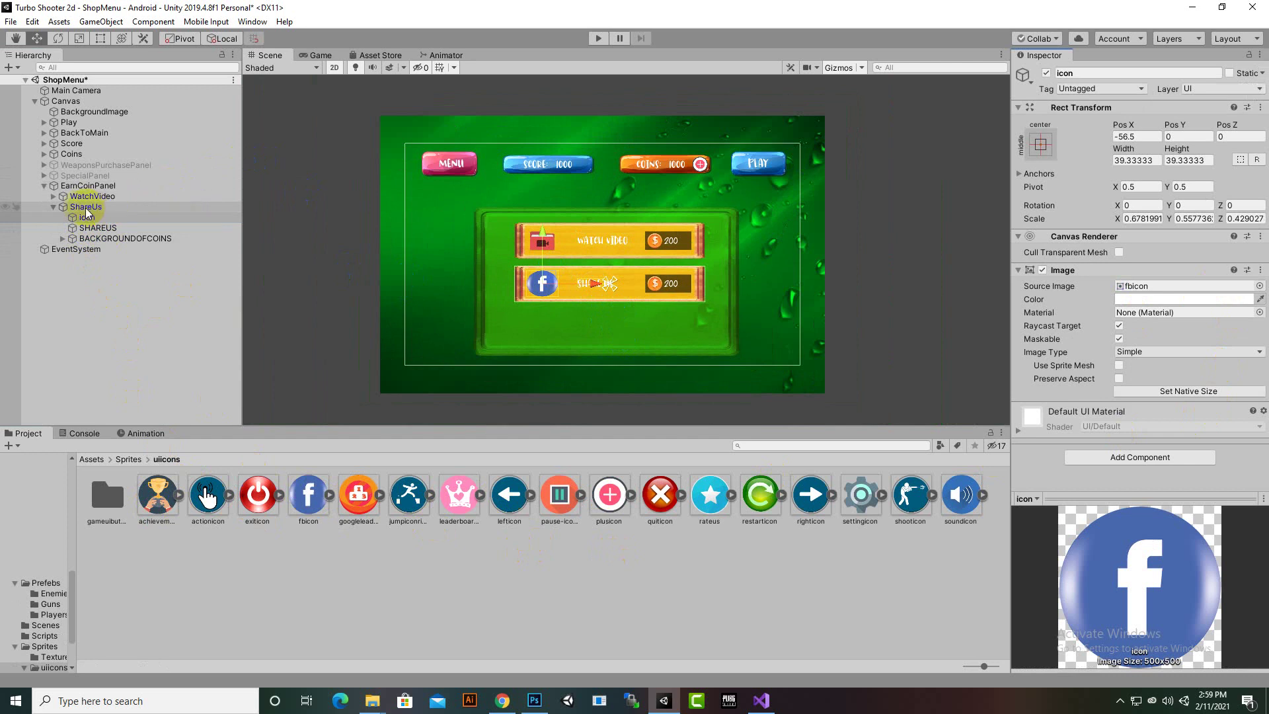
- Collapse EarnCoinPanel in the hierarchy and deactivate it
left_click(45, 186)
left_click(66, 185)
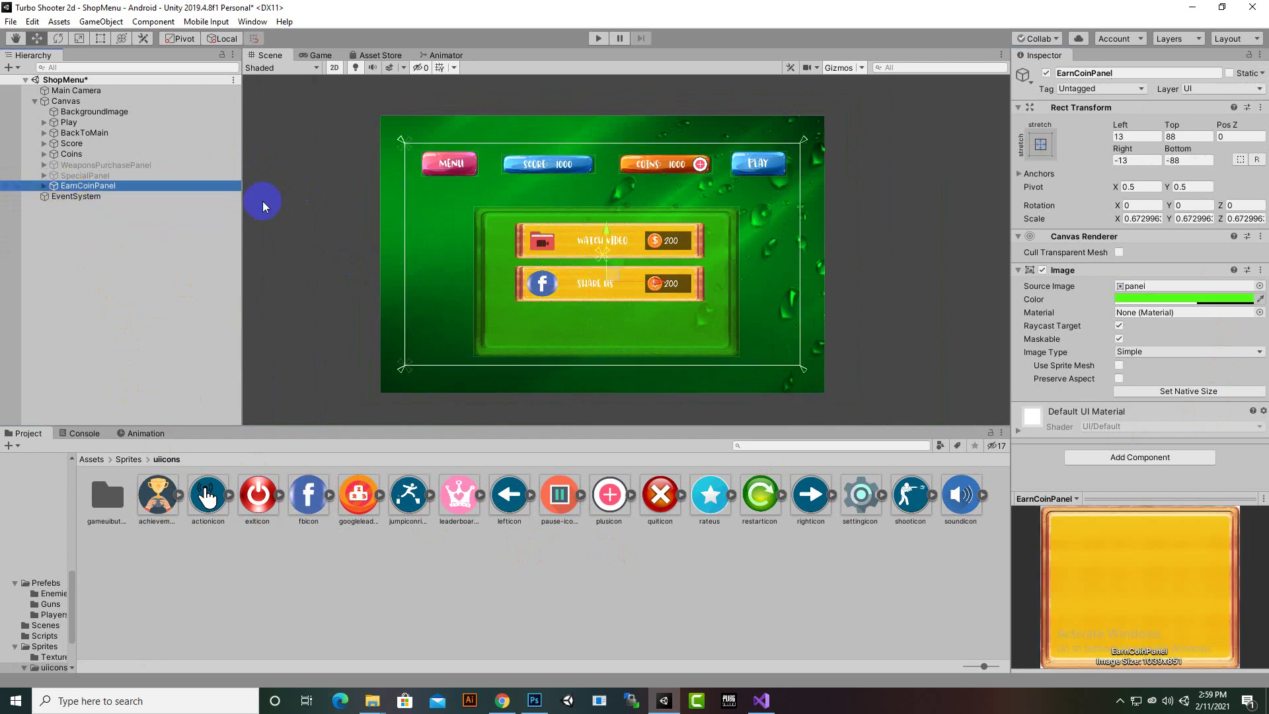
left_click(1047, 73)
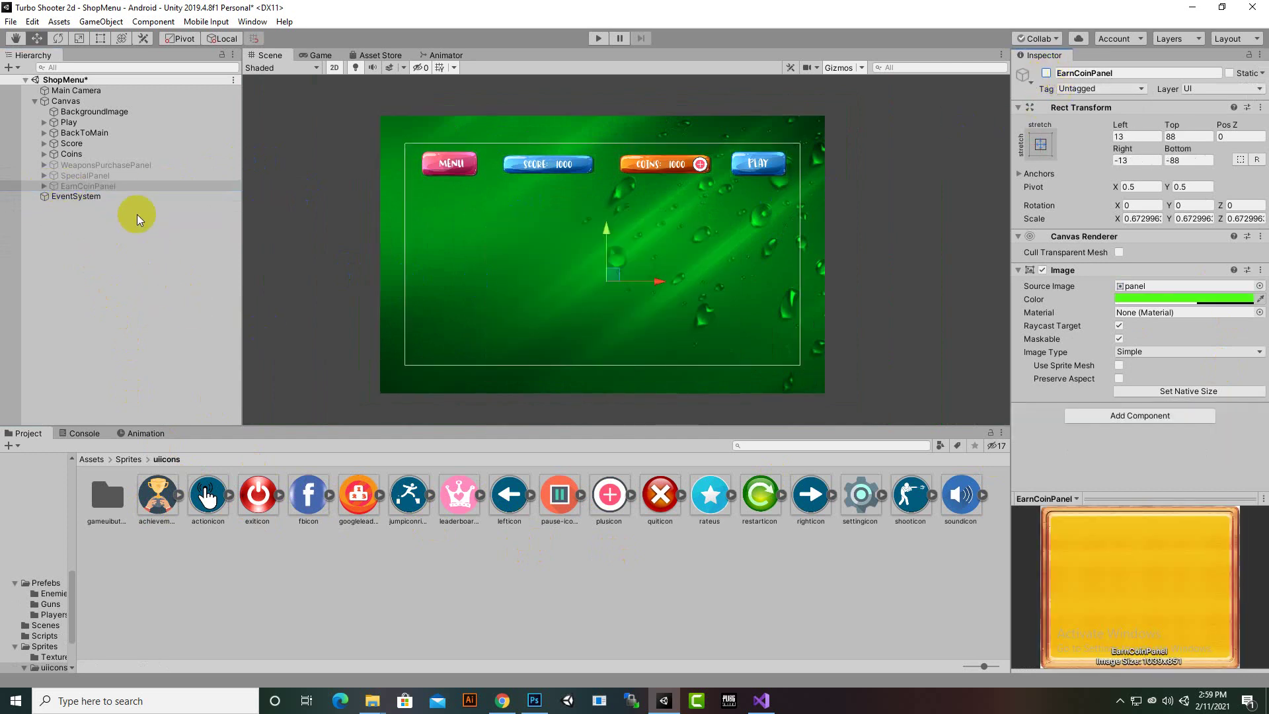
- Activate WeaponsPurchasePanel and save the ShopMenu scene
left_click(106, 165)
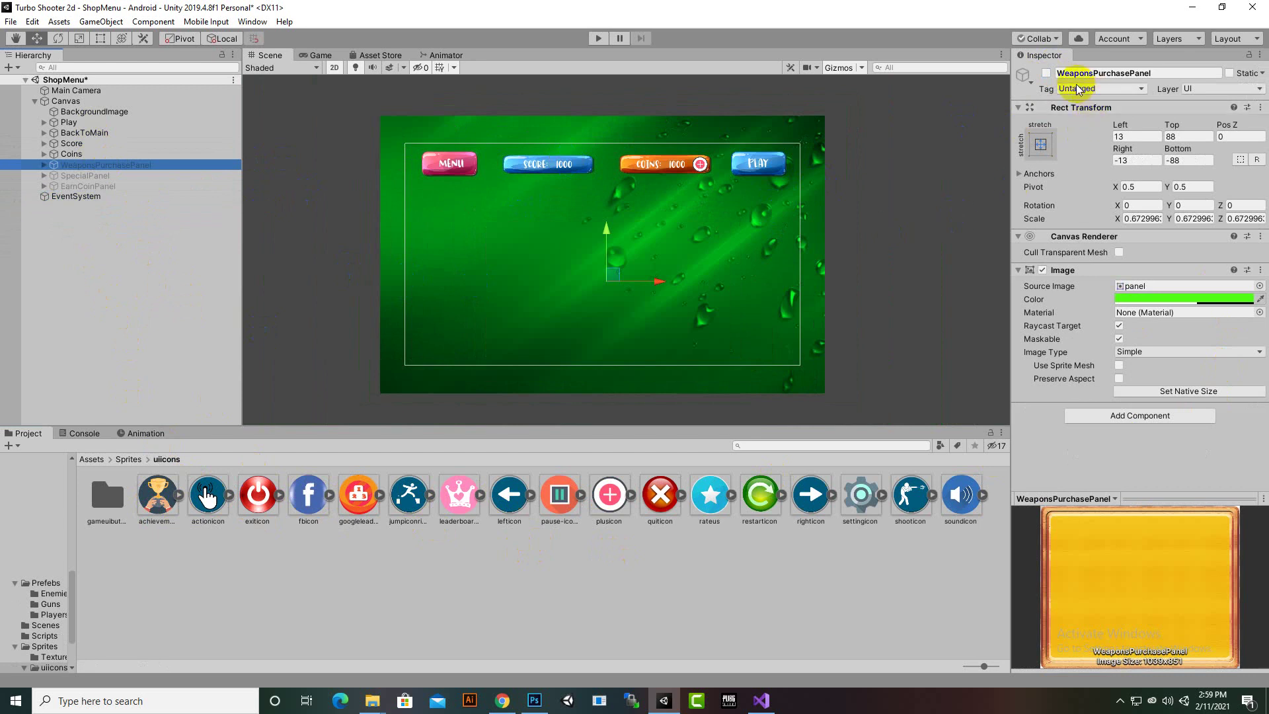
left_click(1047, 73)
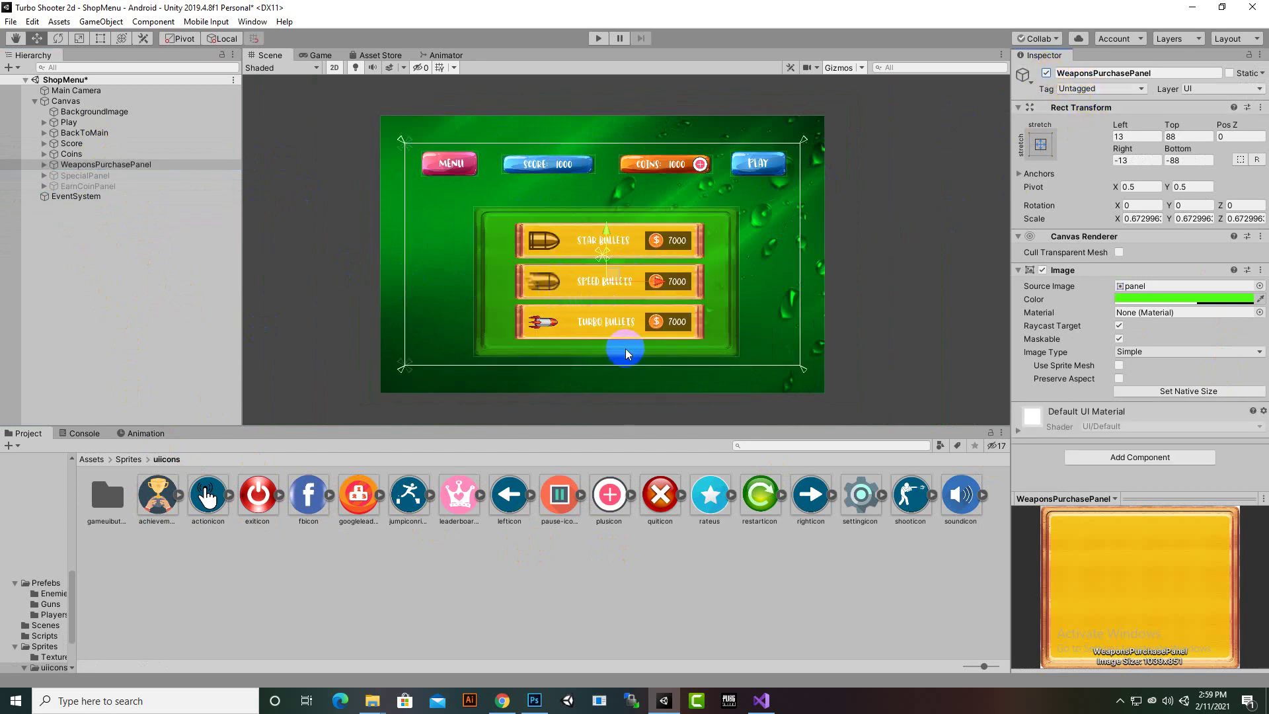
key("ctrl+s")
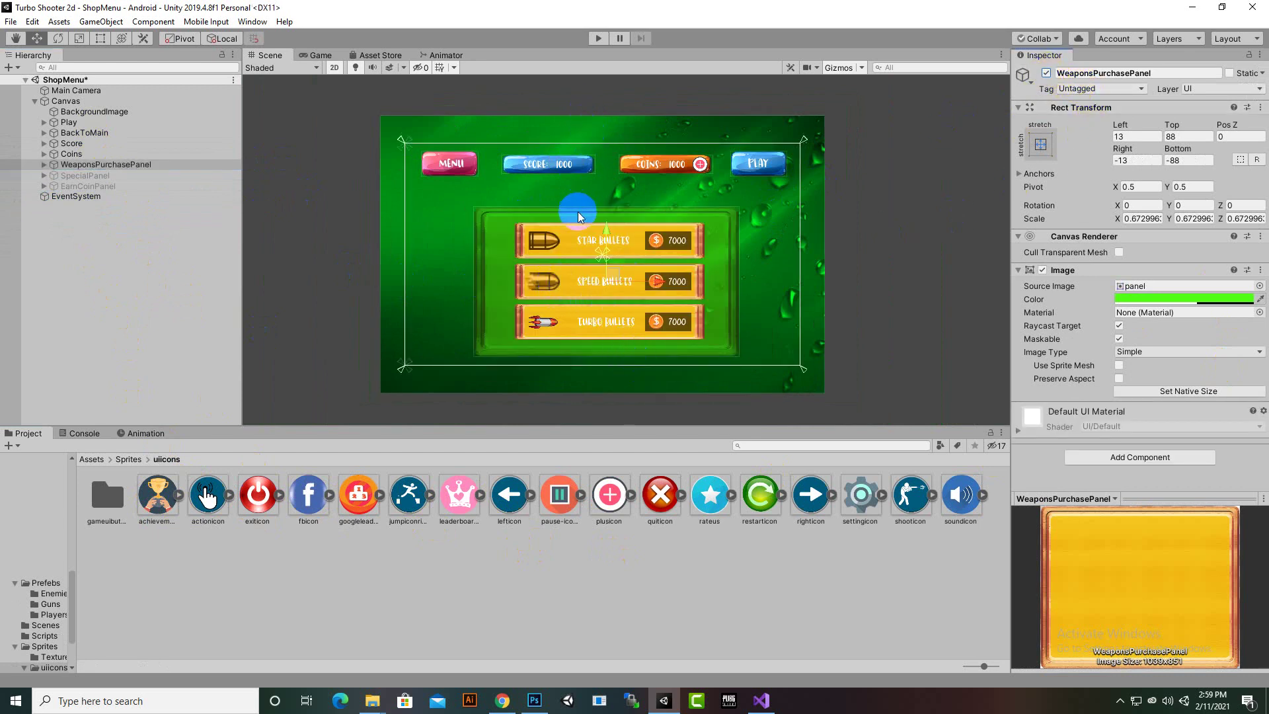
- Duplicate the BackToMain button and move the copy straight down below the original, to Pos Y about 420
scroll(529, 208, "up", 2)
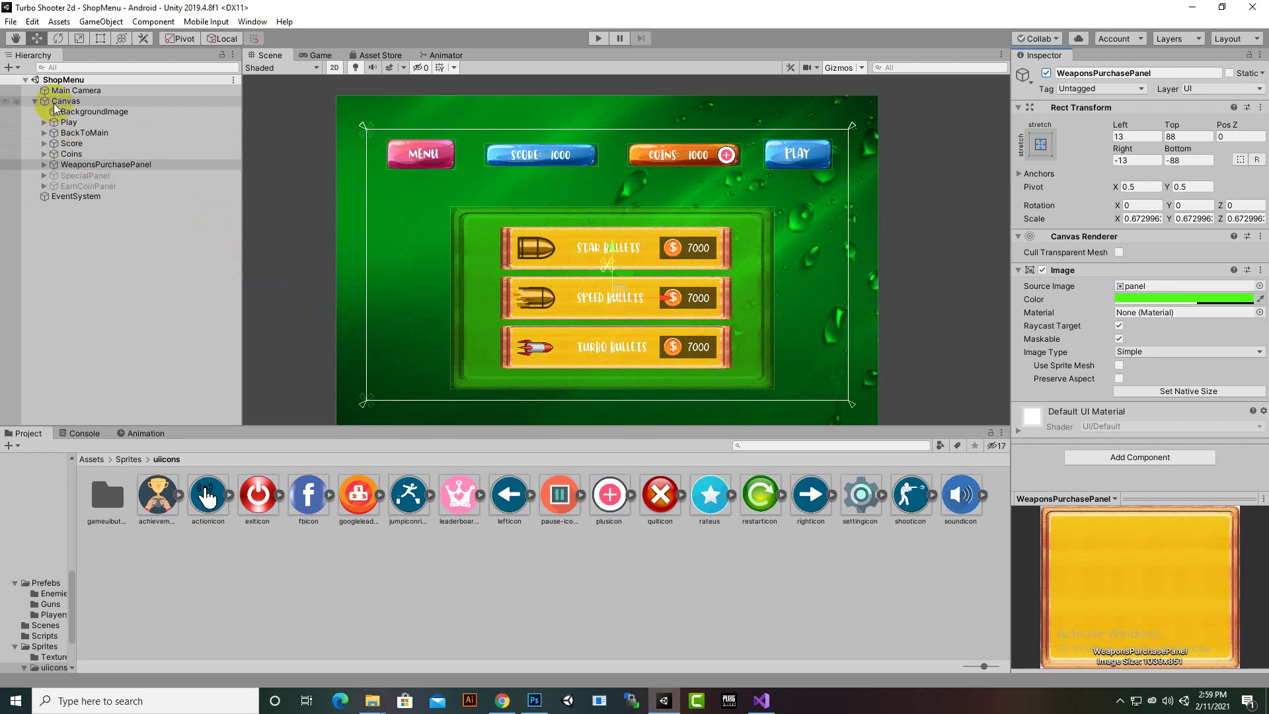
left_click(428, 162)
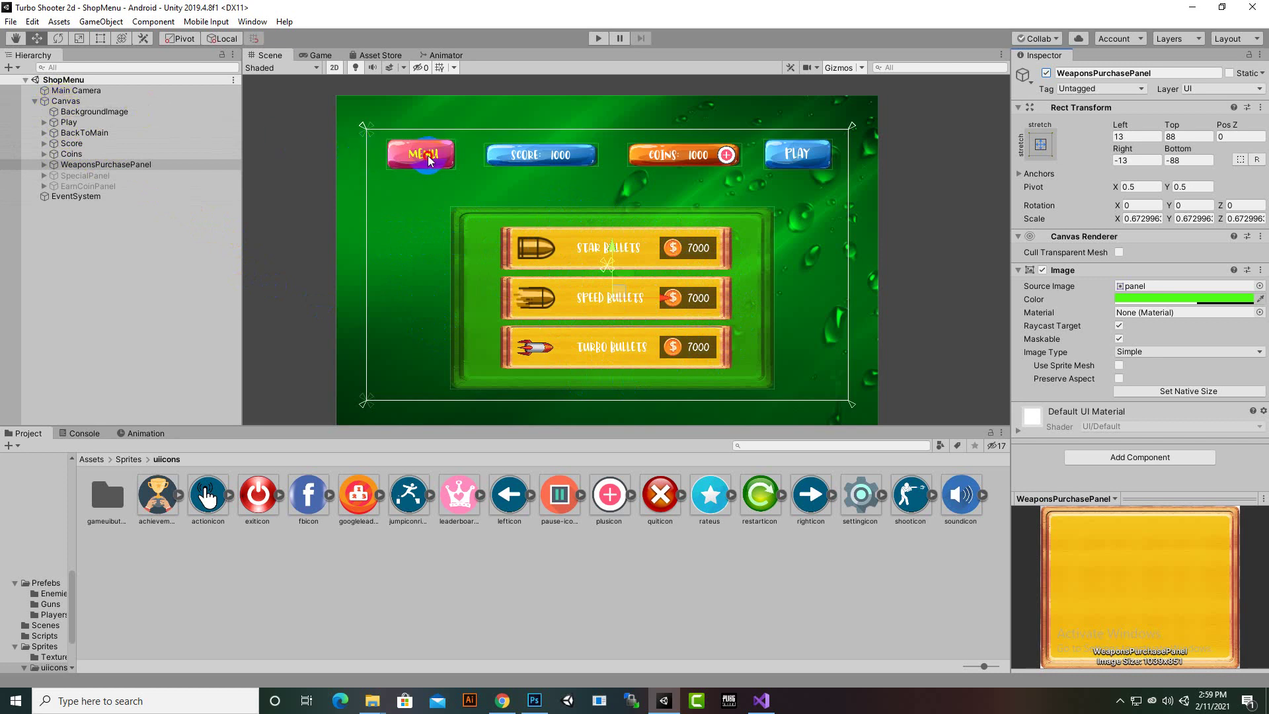
left_click(429, 162)
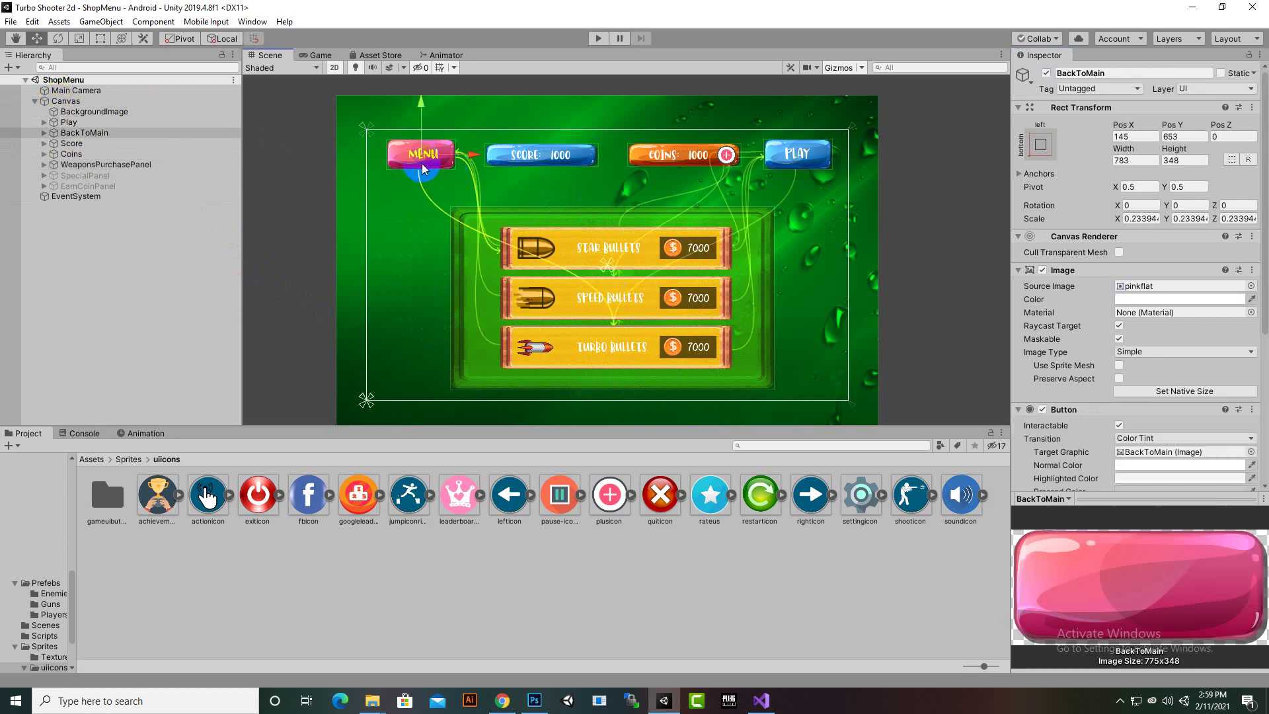
key("ctrl+d")
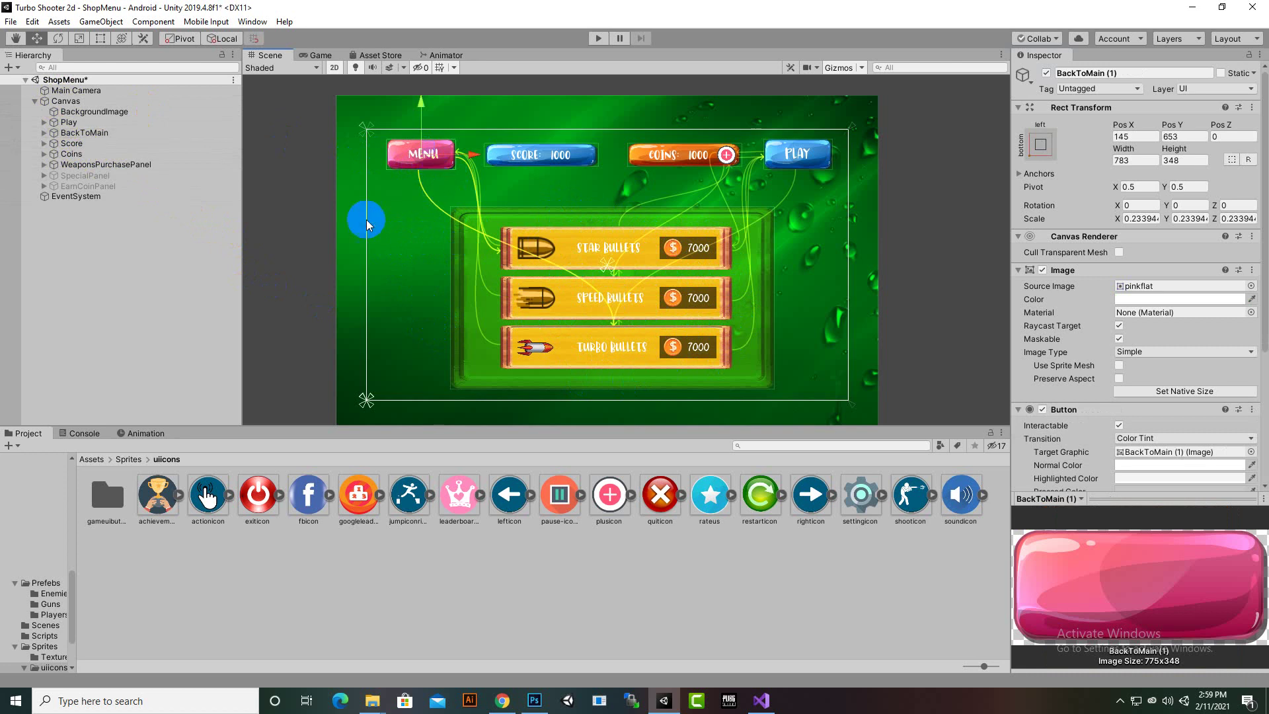
left_click_drag(421, 114, 423, 211)
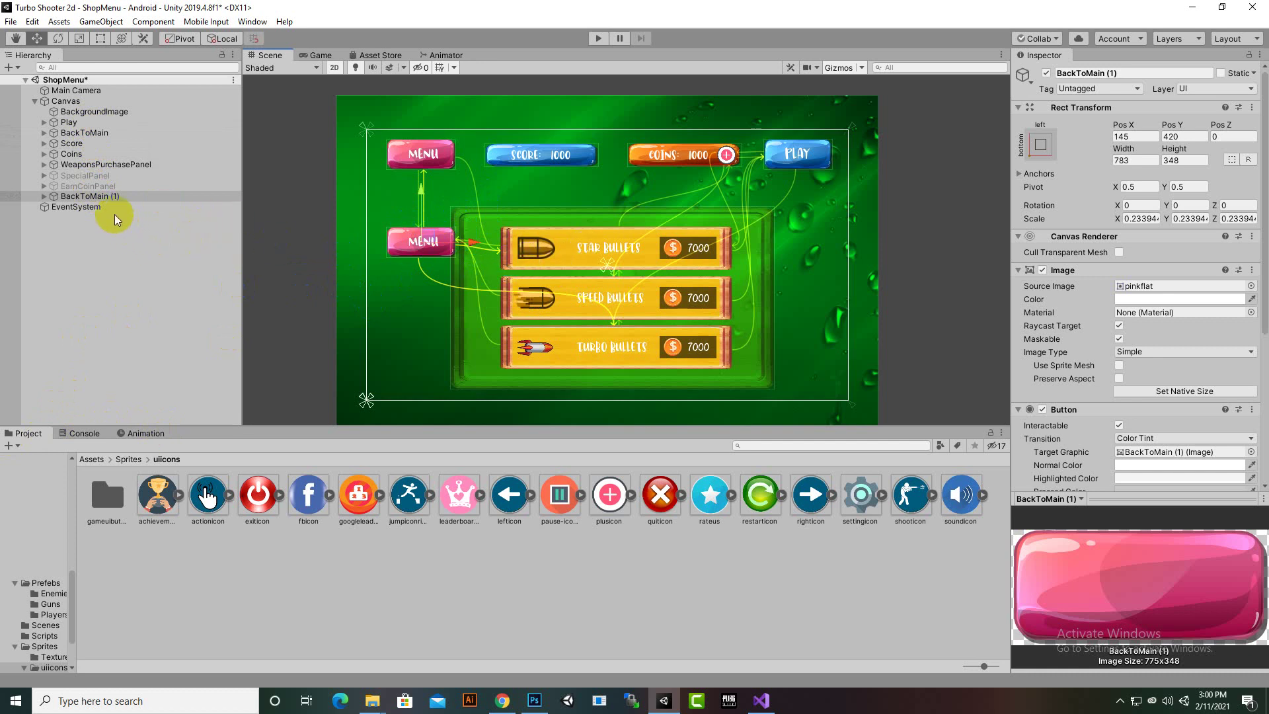
- Rename the duplicated BackToMain button as weaponsbutton
right_click(109, 197)
left_click(148, 241)
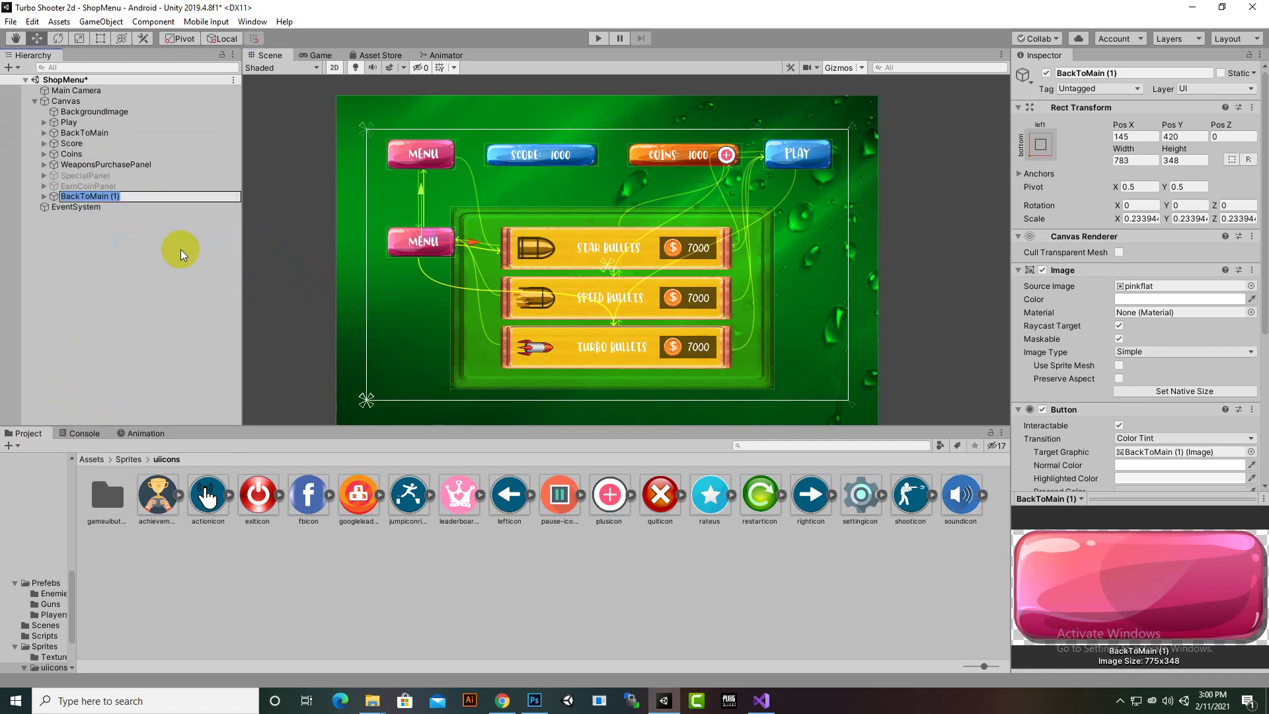
type("wEAP")
key("BackSpace")
key("BackSpace")
key("BackSpace")
type("eaponsbutton")
key("Return")
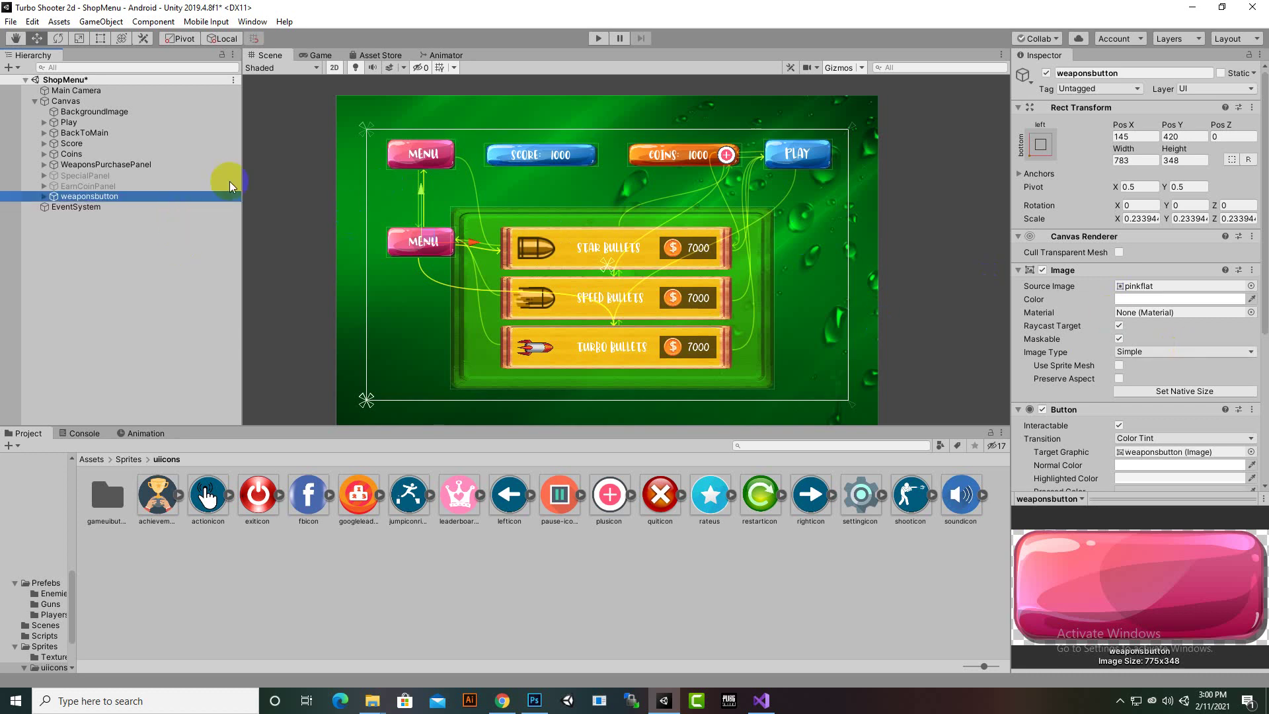
- Change the displayed text of the QUITText label inside weaponsbutton to WEAPONS
left_click(41, 197)
left_click(59, 217)
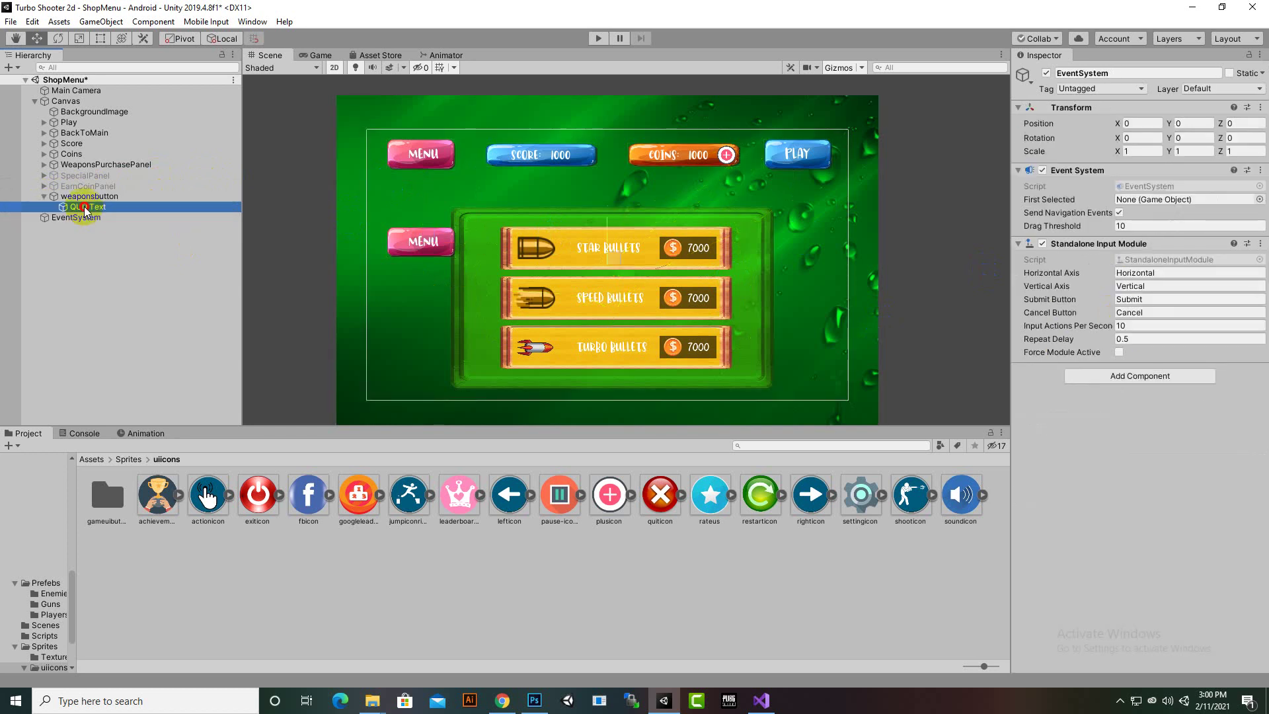
left_click(85, 207)
left_click(1085, 301)
key("ctrl+a")
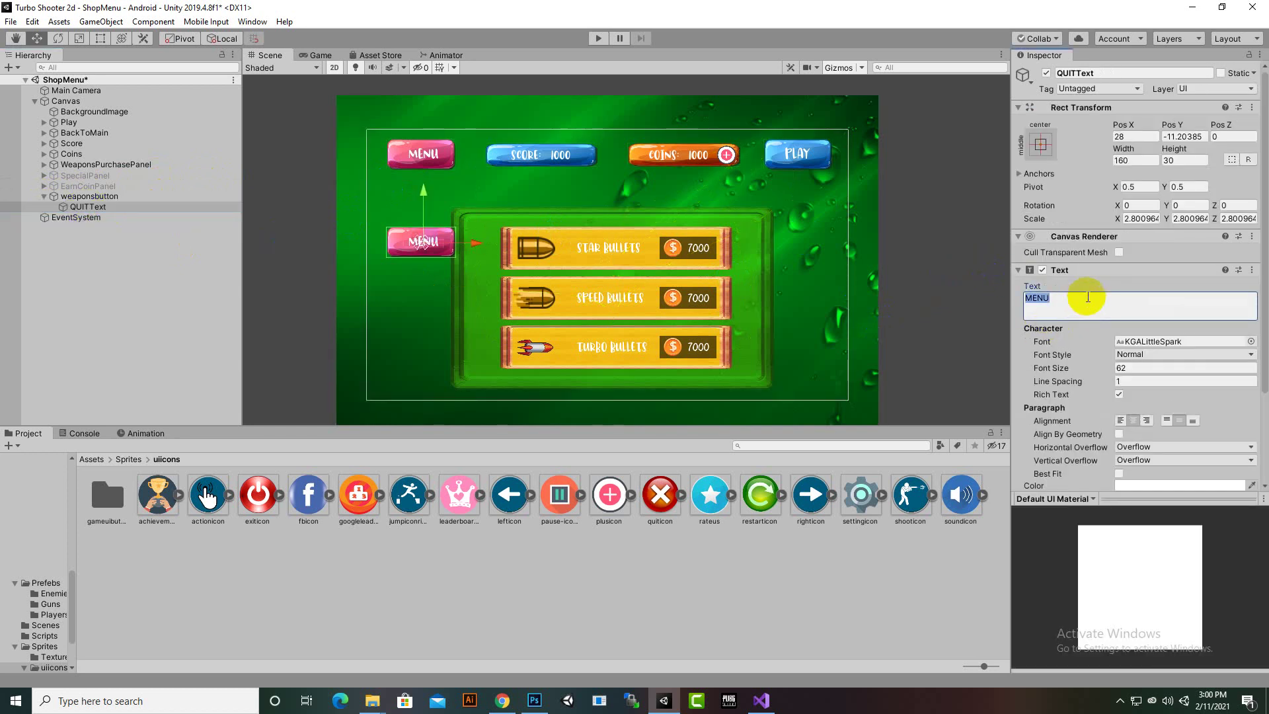
type("WEAPONS")
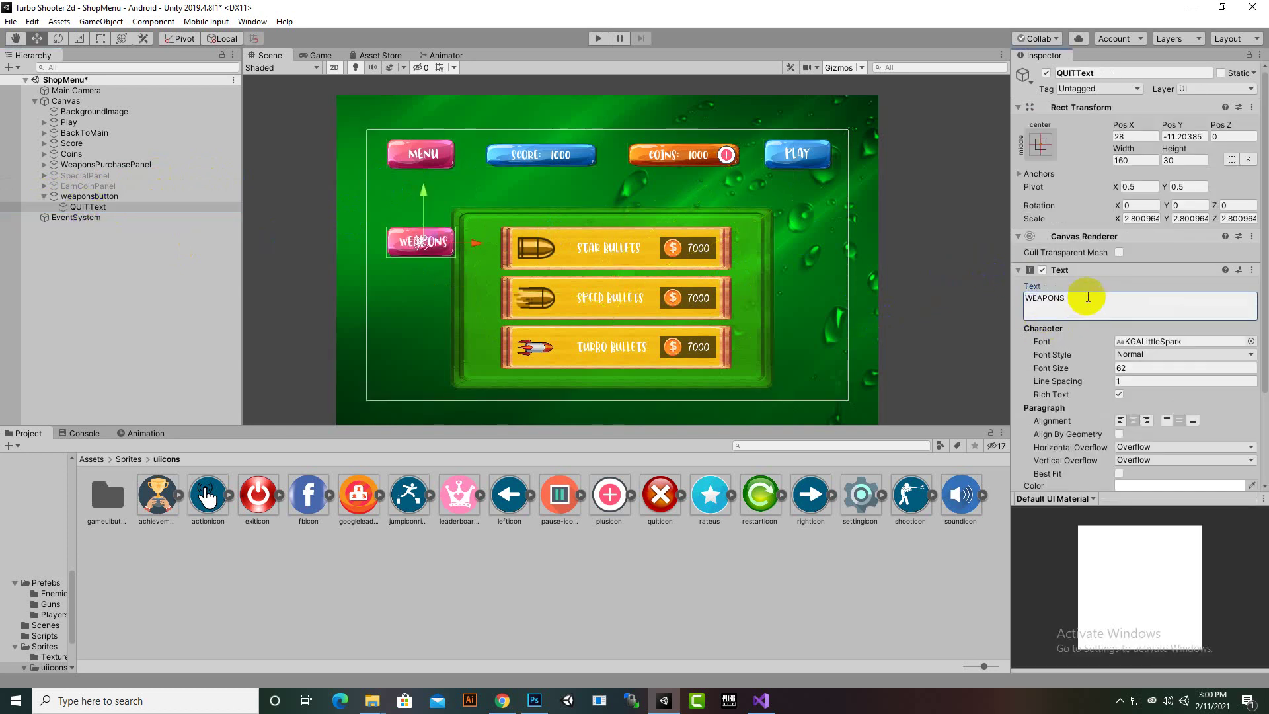
- Move weaponsbutton beside the Star Bullets row, to Pos X about 113 and Pos Y about 401
left_click(106, 197)
left_click_drag(482, 232, 461, 244)
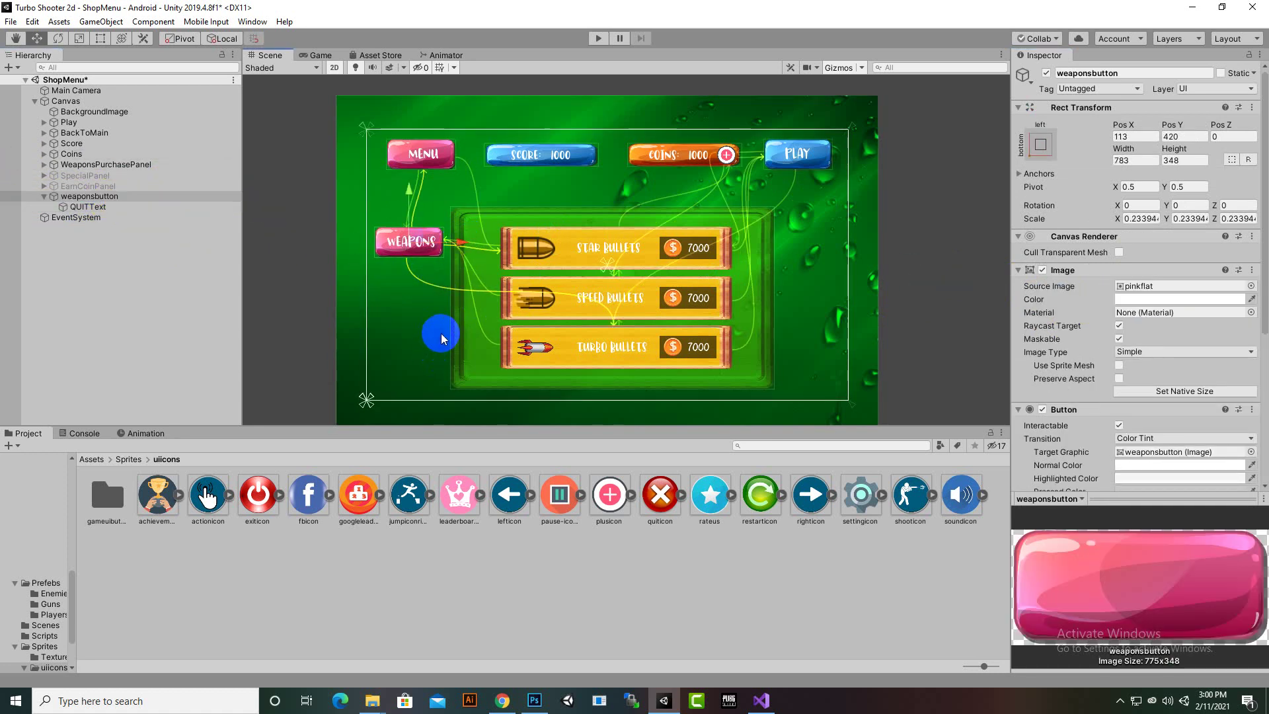
scroll(652, 348, "up", 1)
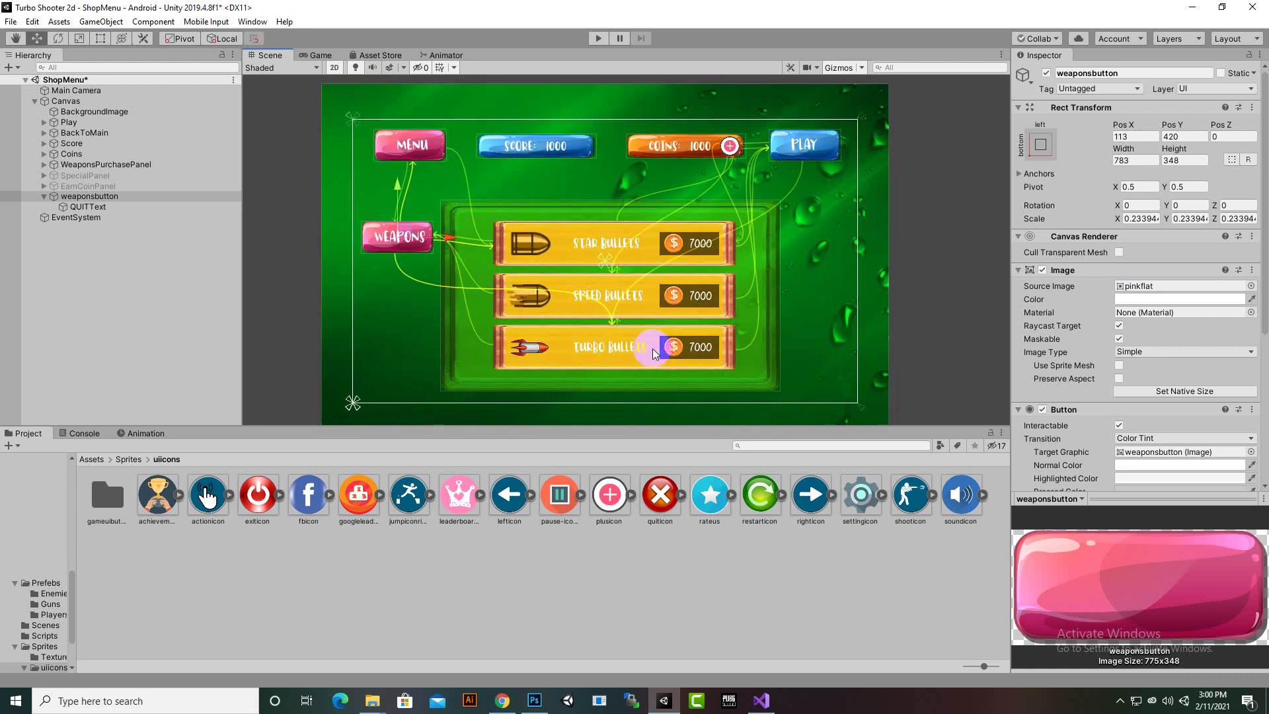
scroll(652, 348, "up", 1)
middle_click_drag(434, 316, 512, 310)
left_click_drag(465, 176, 465, 184)
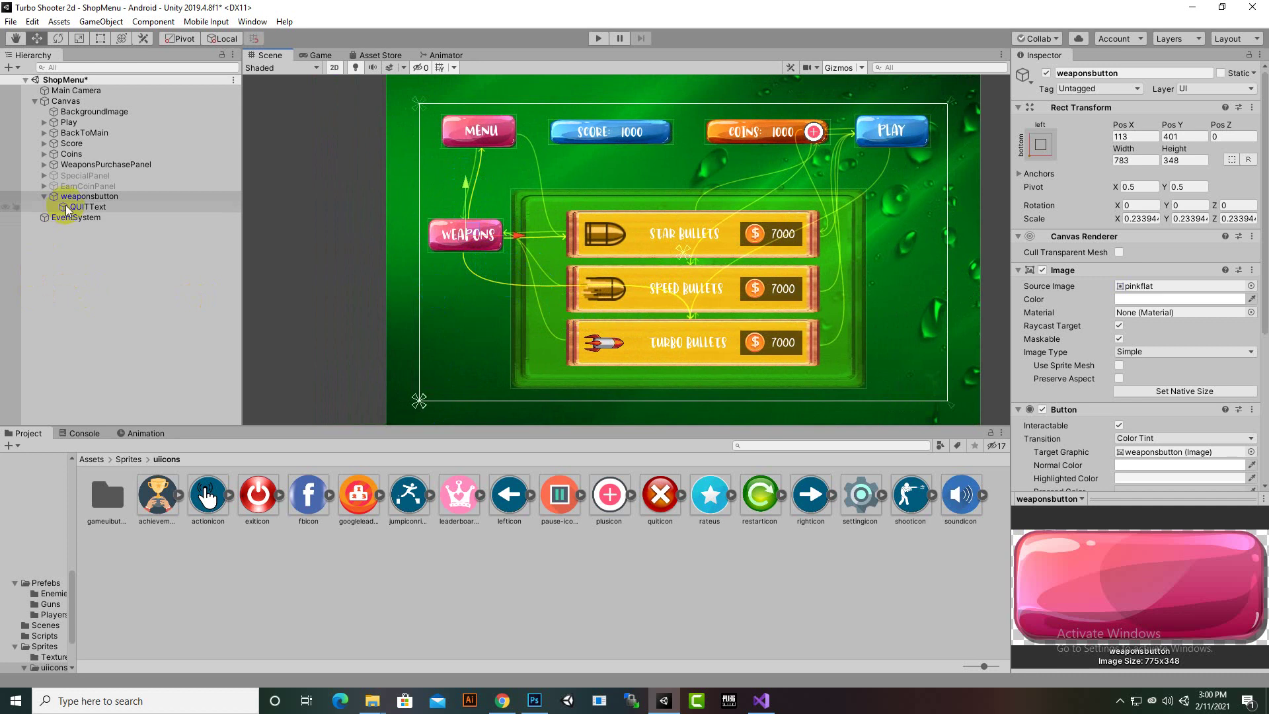
- Rename the QUITText object under weaponsbutton as WEAPONS
right_click(92, 207)
left_click(101, 248)
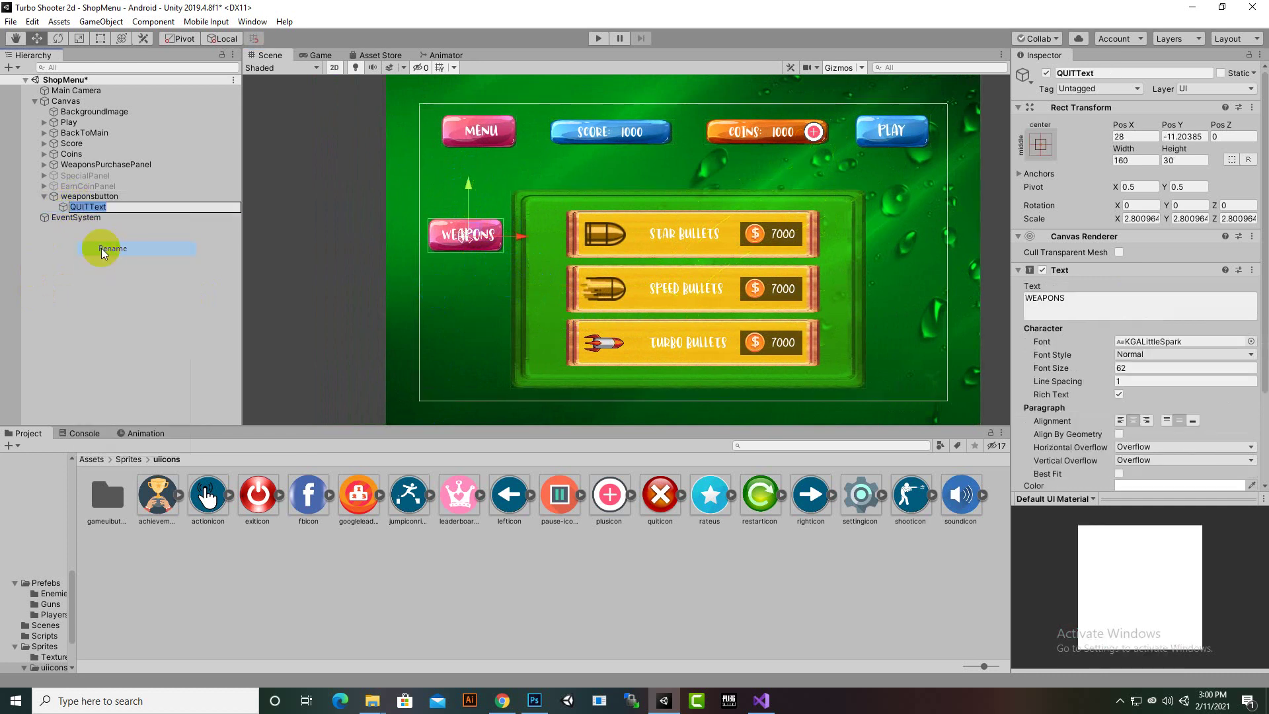
type("WA")
type("E")
type("PN")
key("BackSpace")
type("I")
type("ONS")
key("Return")
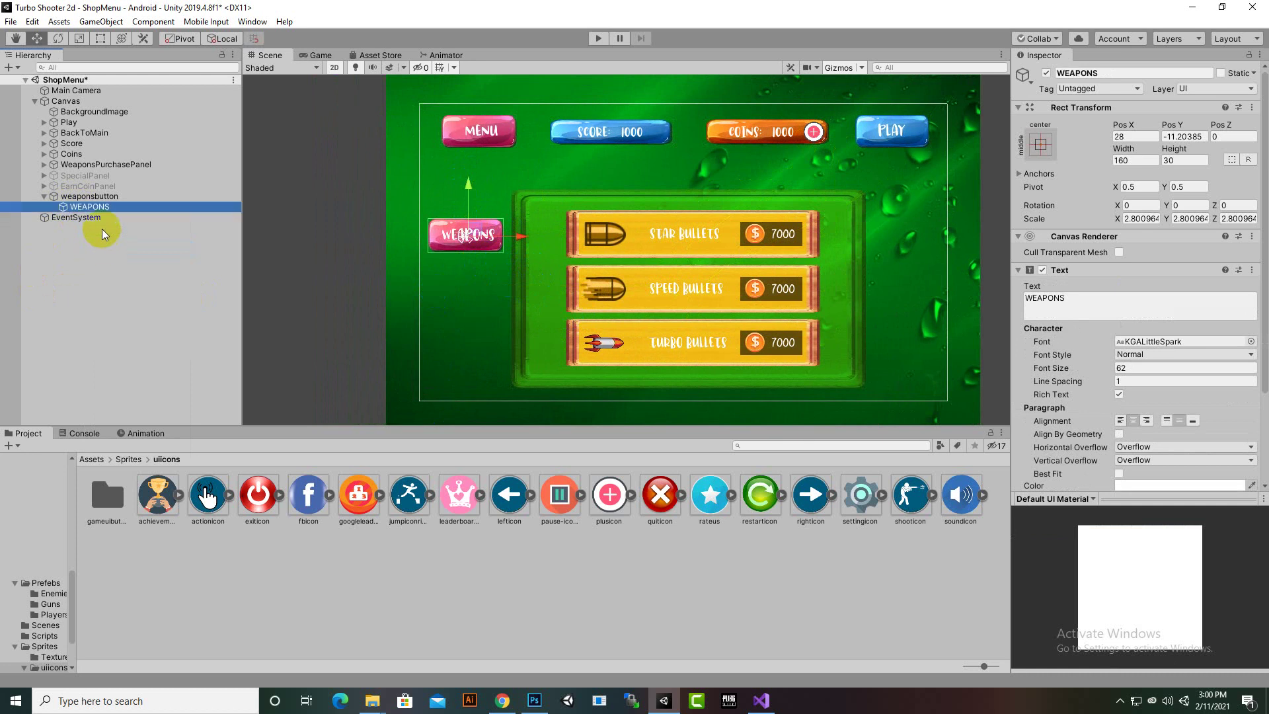
- Duplicate weaponsbutton and move the copy directly below it, to Pos Y about 279
left_click(99, 186)
left_click(98, 193)
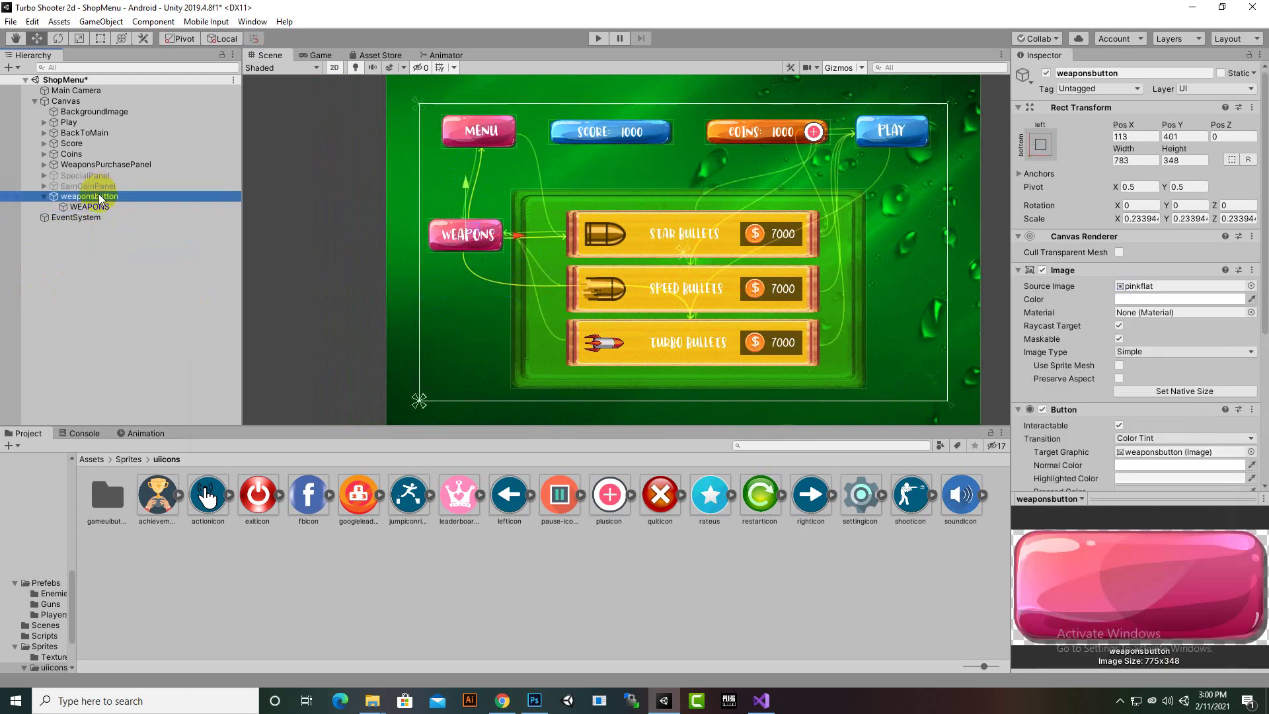
key("ctrl+d")
left_click_drag(464, 200, 464, 242)
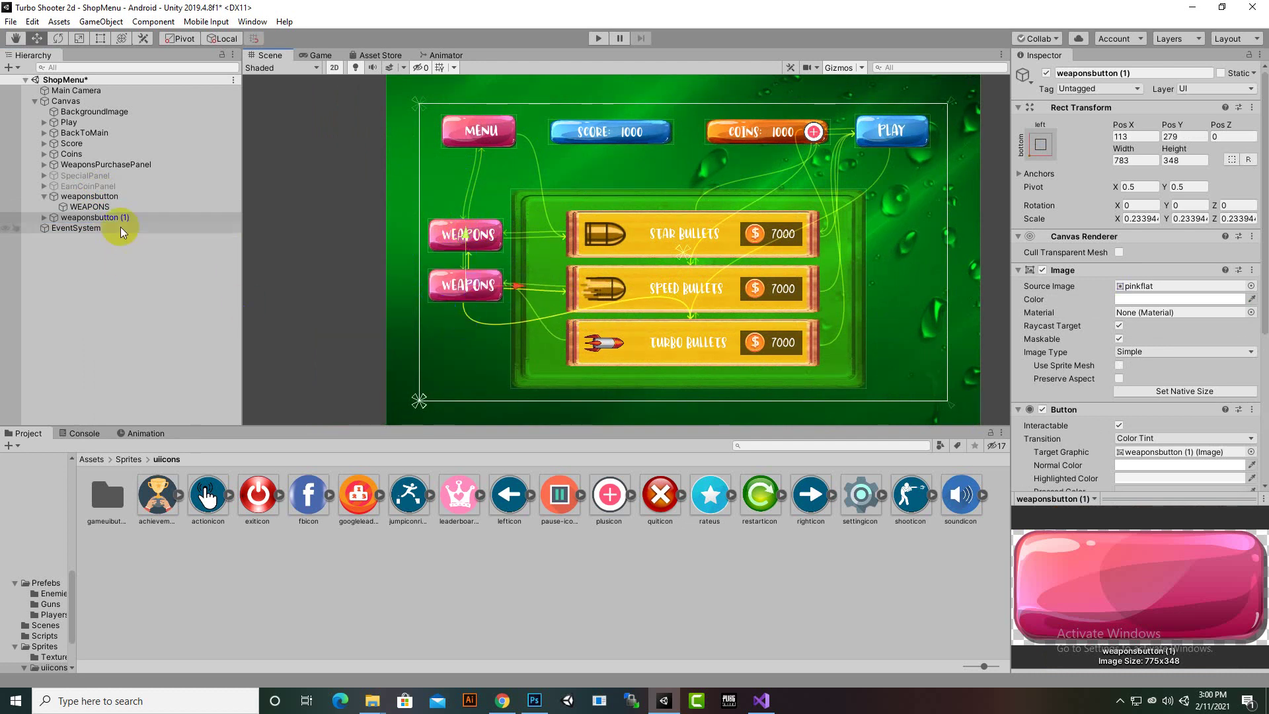
- Rename the duplicated weaponsbutton as SpecialButton
right_click(60, 217)
left_click(90, 259)
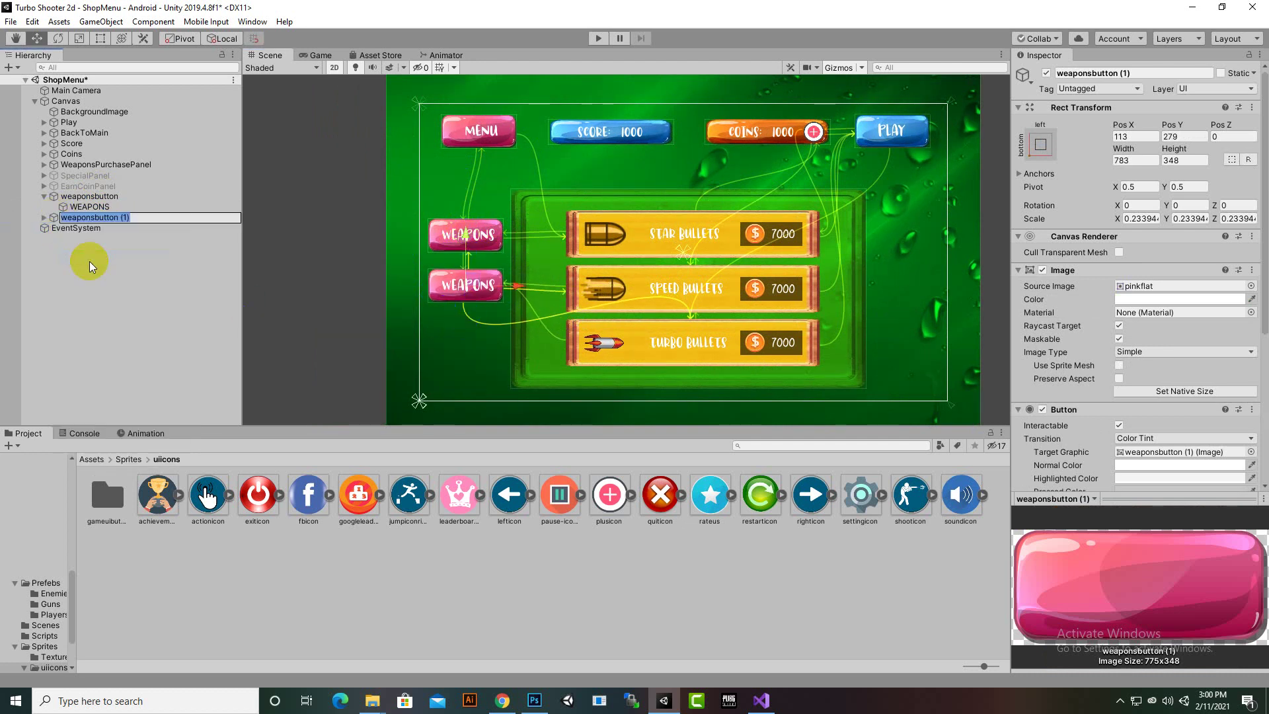
type("sPE")
key("BackSpace")
key("BackSpace")
key("BackSpace")
type("SpecialButton")
key("Return")
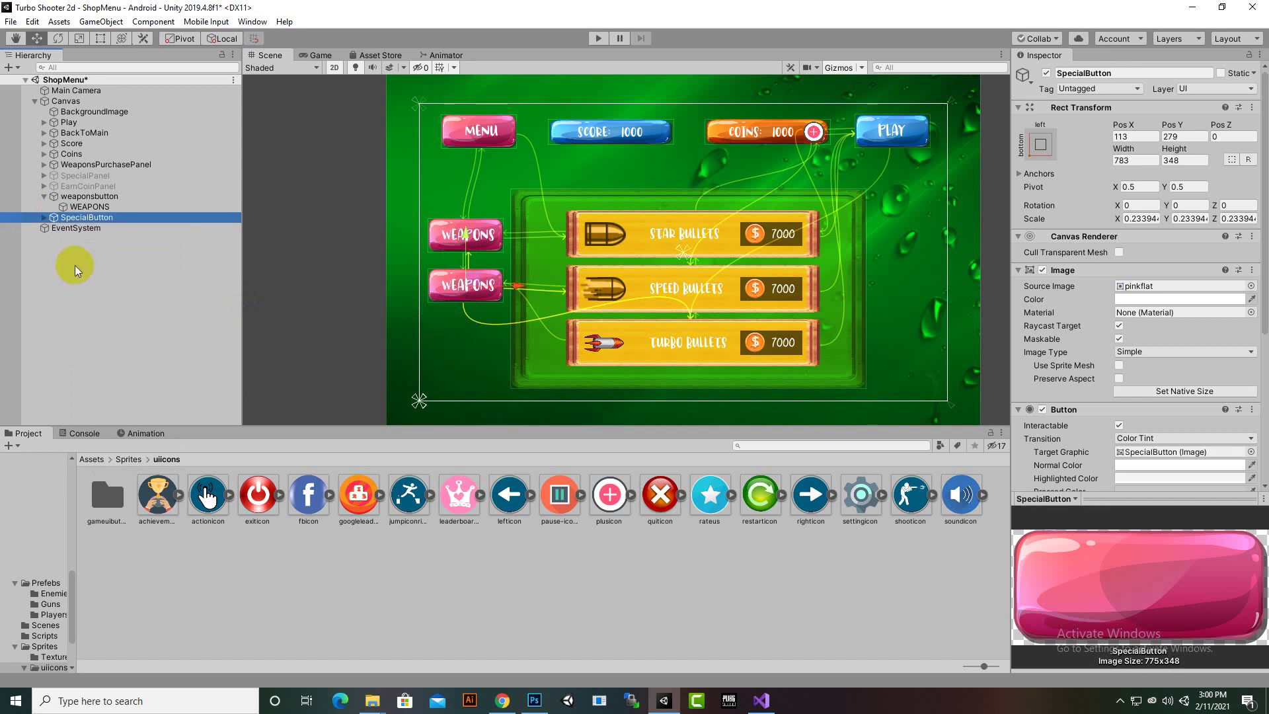
- Change the displayed text of the label inside SpecialButton to SPECIAL
left_click(44, 218)
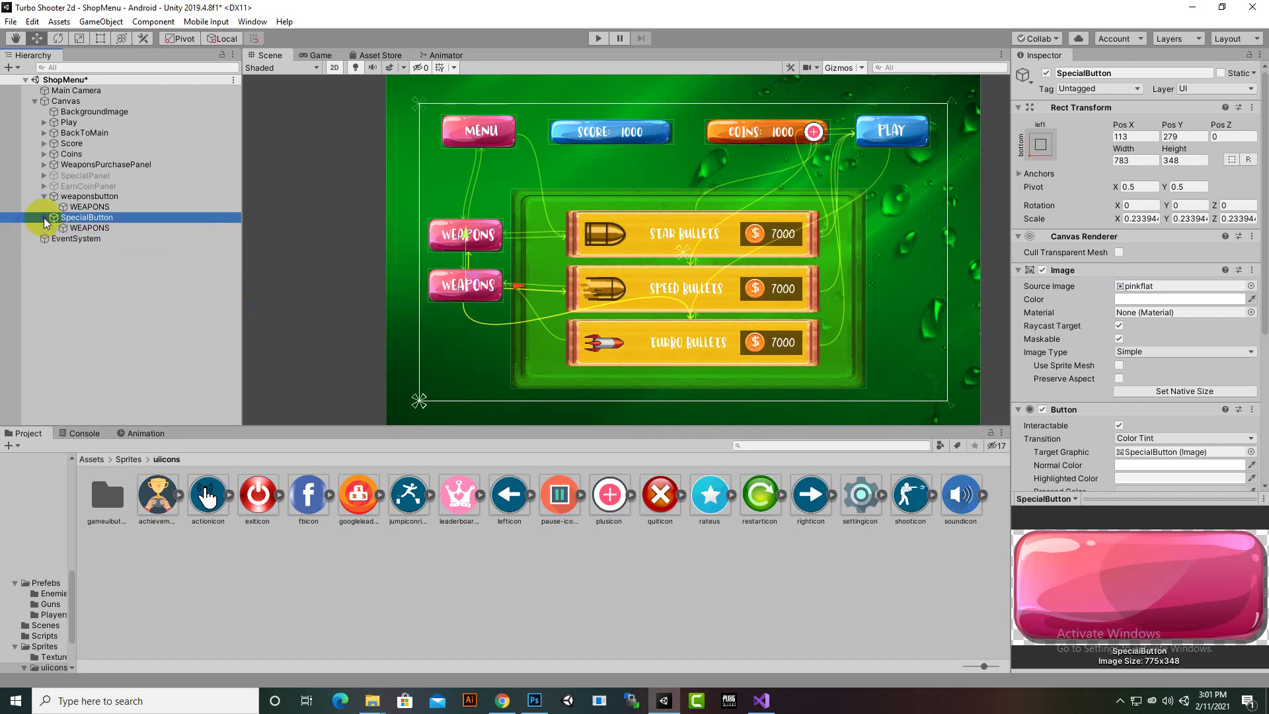
left_click(89, 228)
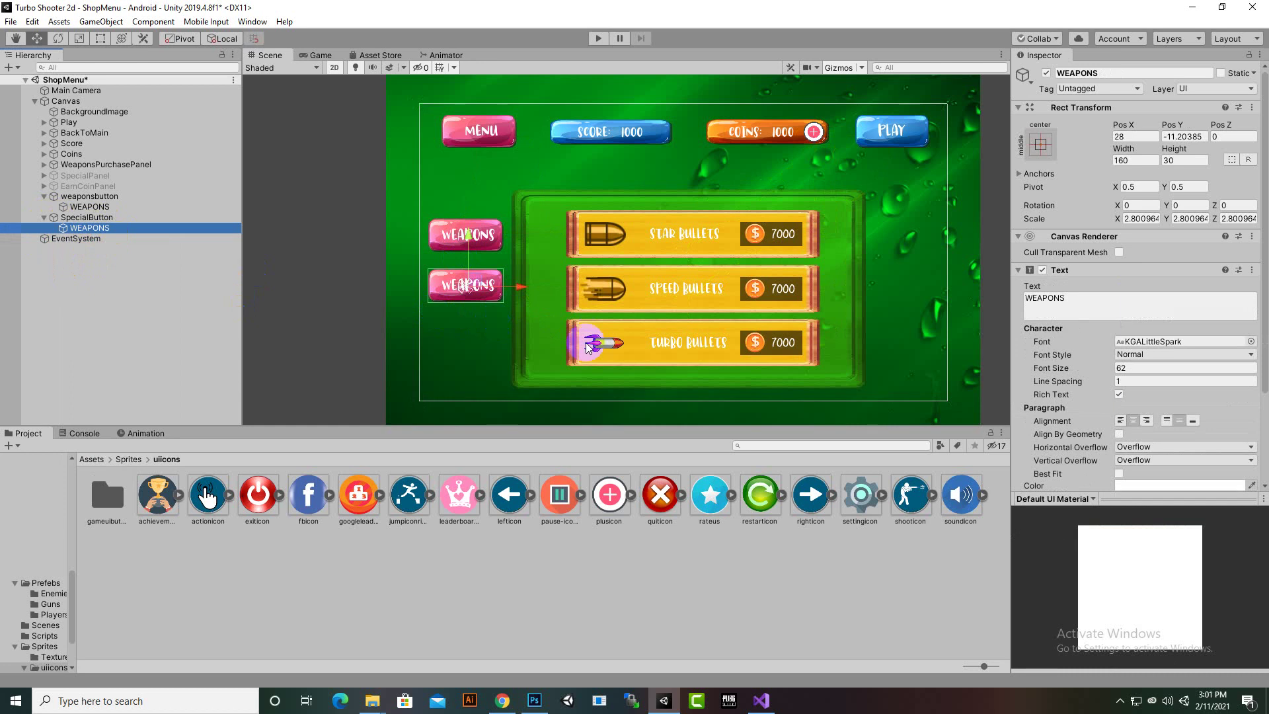
left_click(1050, 309)
left_click(1073, 304)
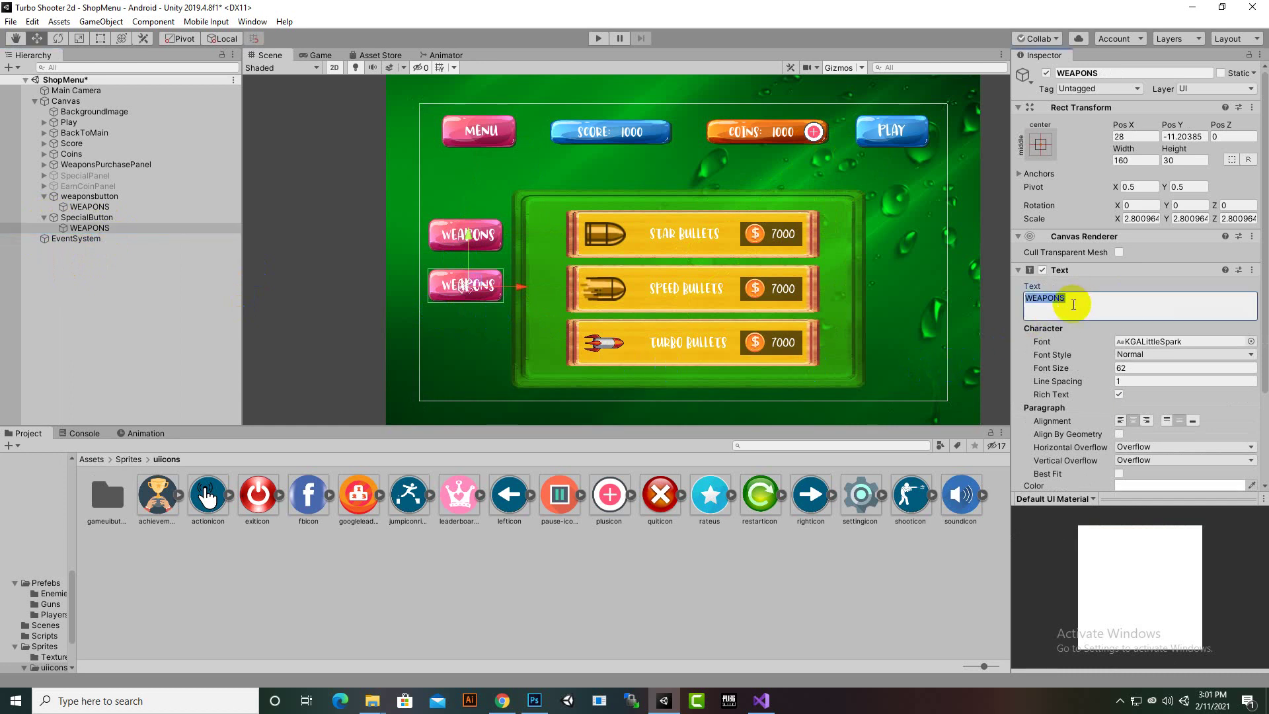
type("SPECIAL")
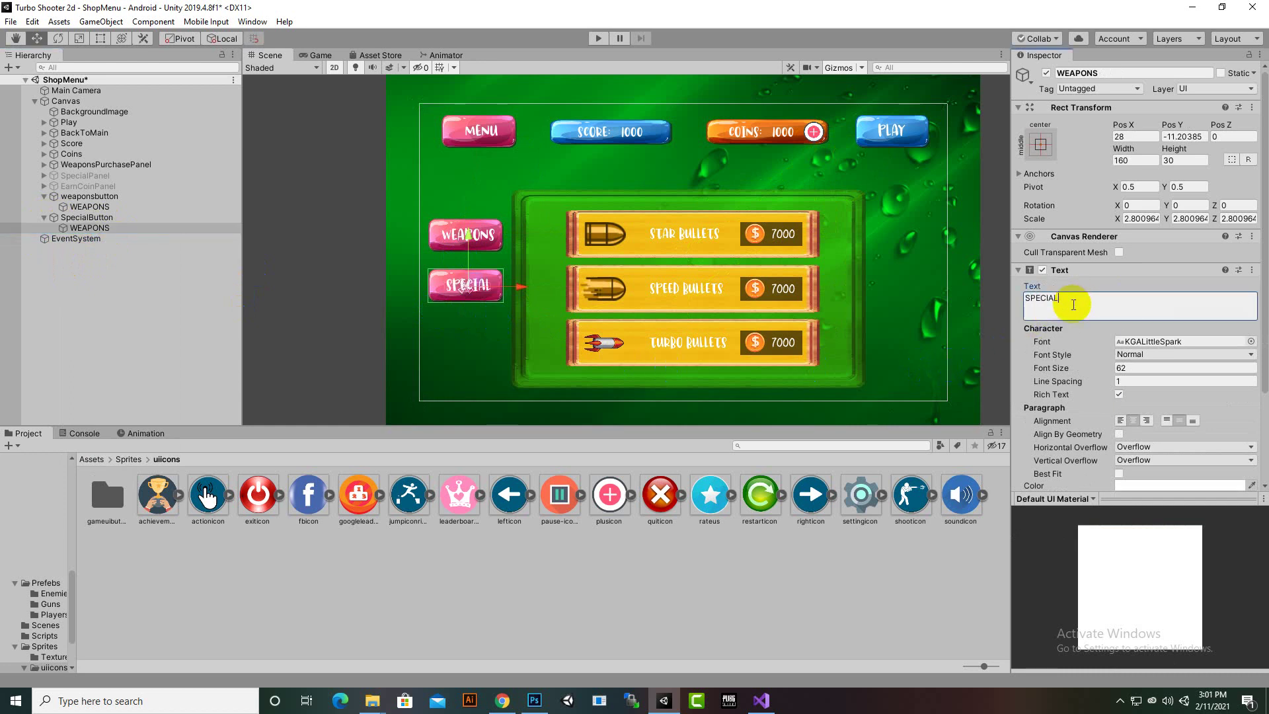
- Rename the text object inside SpecialButton as SPECIAL
left_click(98, 227)
right_click(98, 227)
left_click(140, 268)
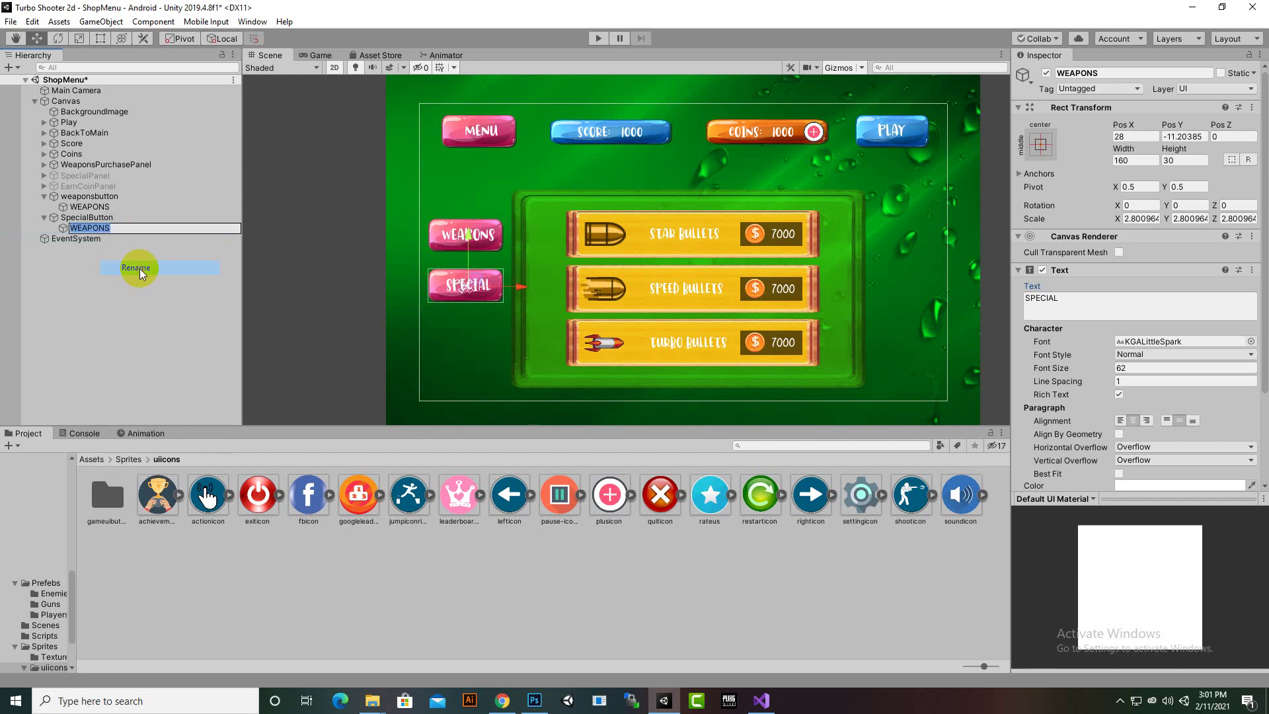
type("SPECIAL")
key("Return")
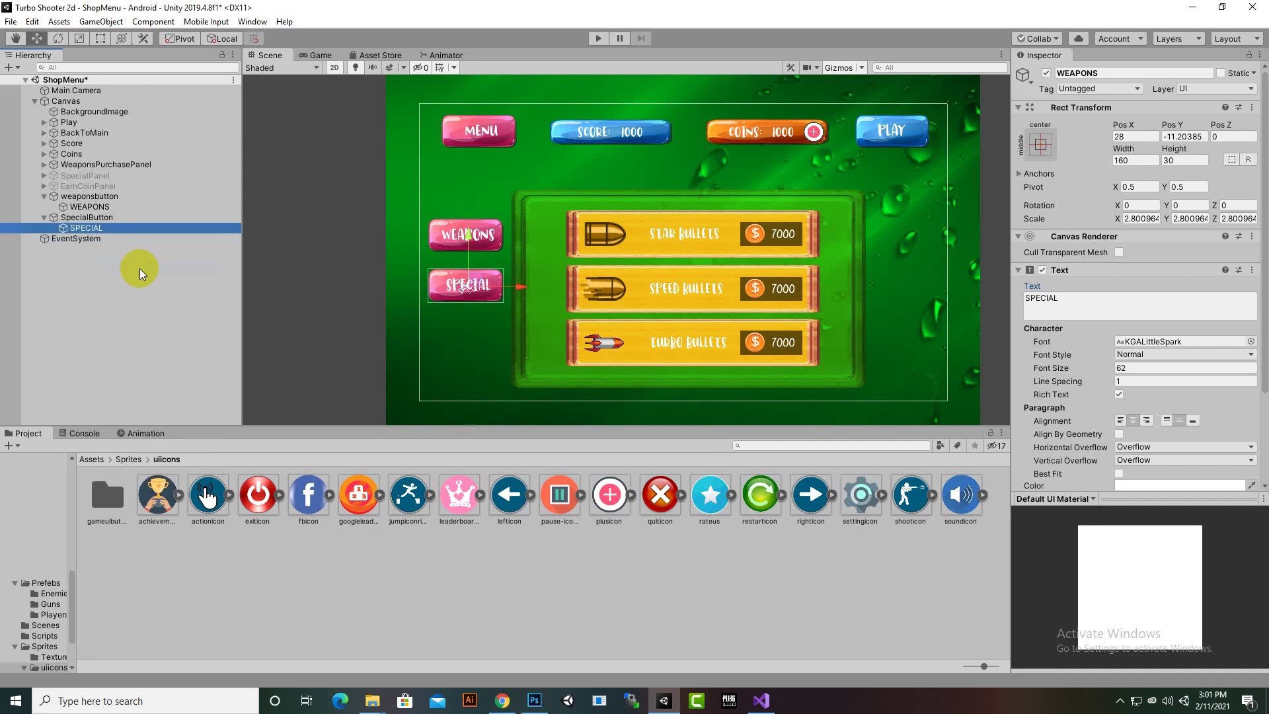
- Duplicate SpecialButton and move the copy directly below it, to Pos Y about 144
left_click(80, 219)
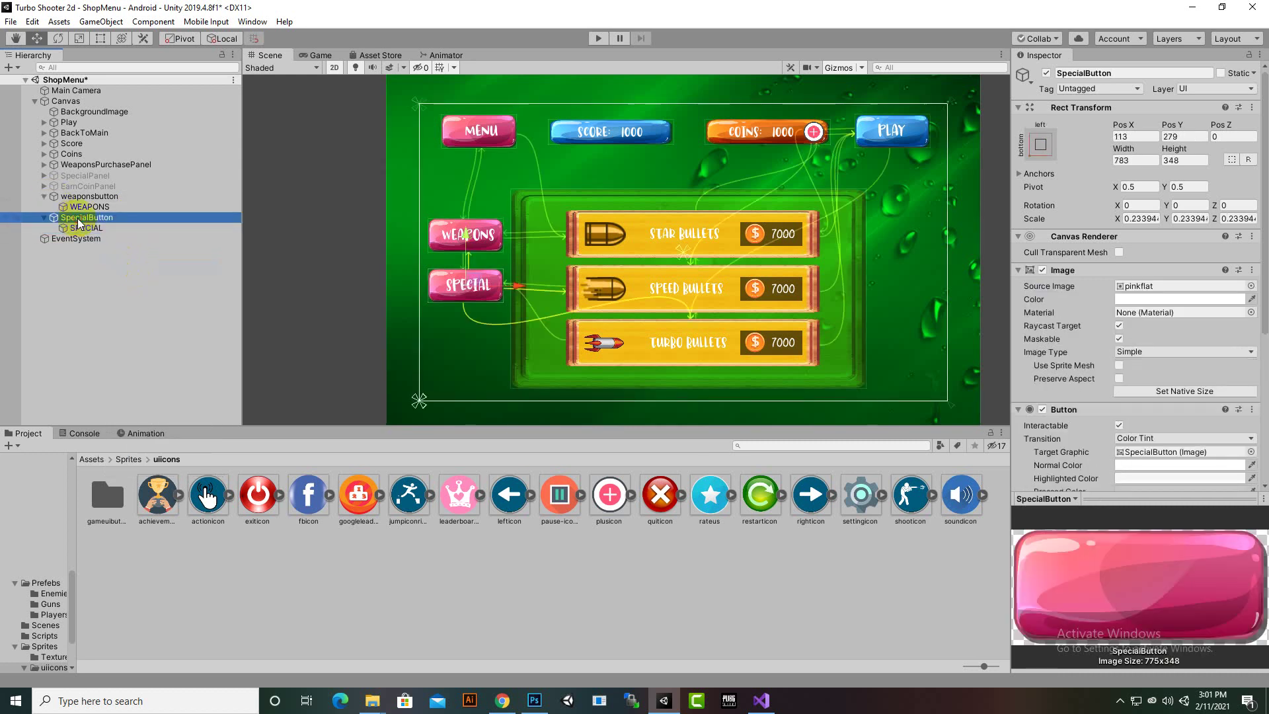
key("ctrl+d")
left_click_drag(466, 246, 466, 296)
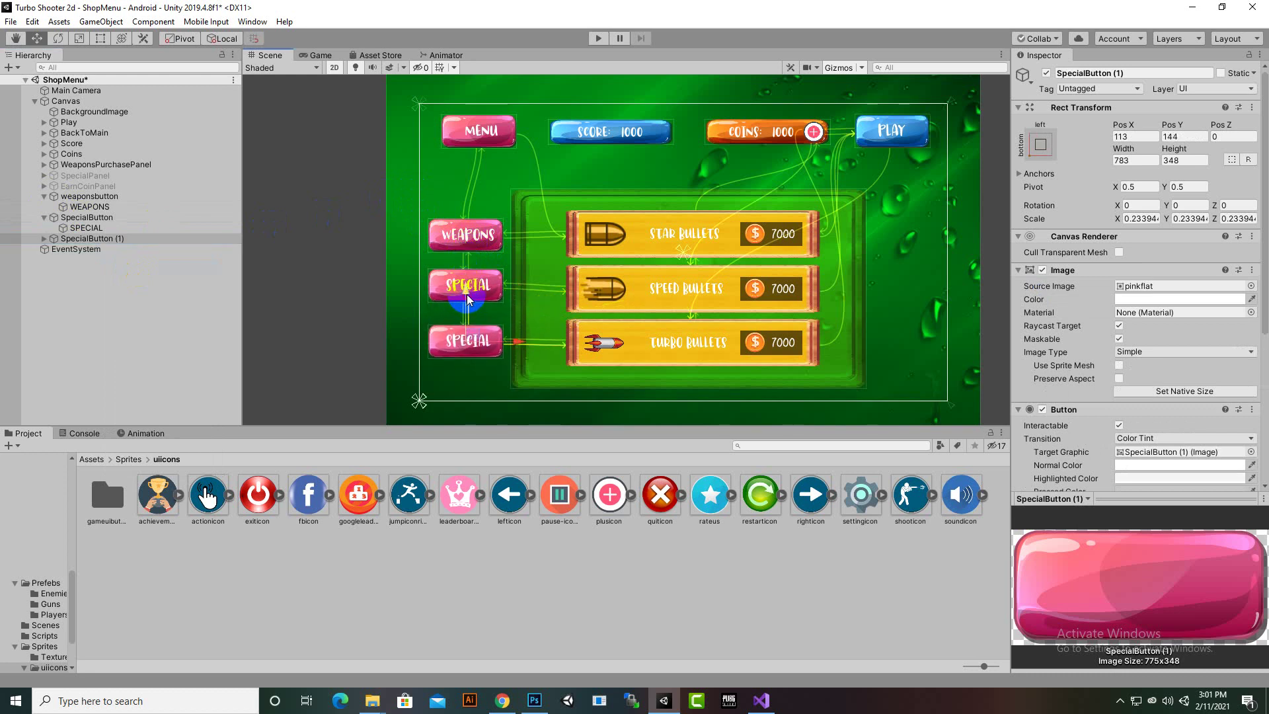
- Rename the duplicated SpecialButton as EarnCoins
right_click(81, 238)
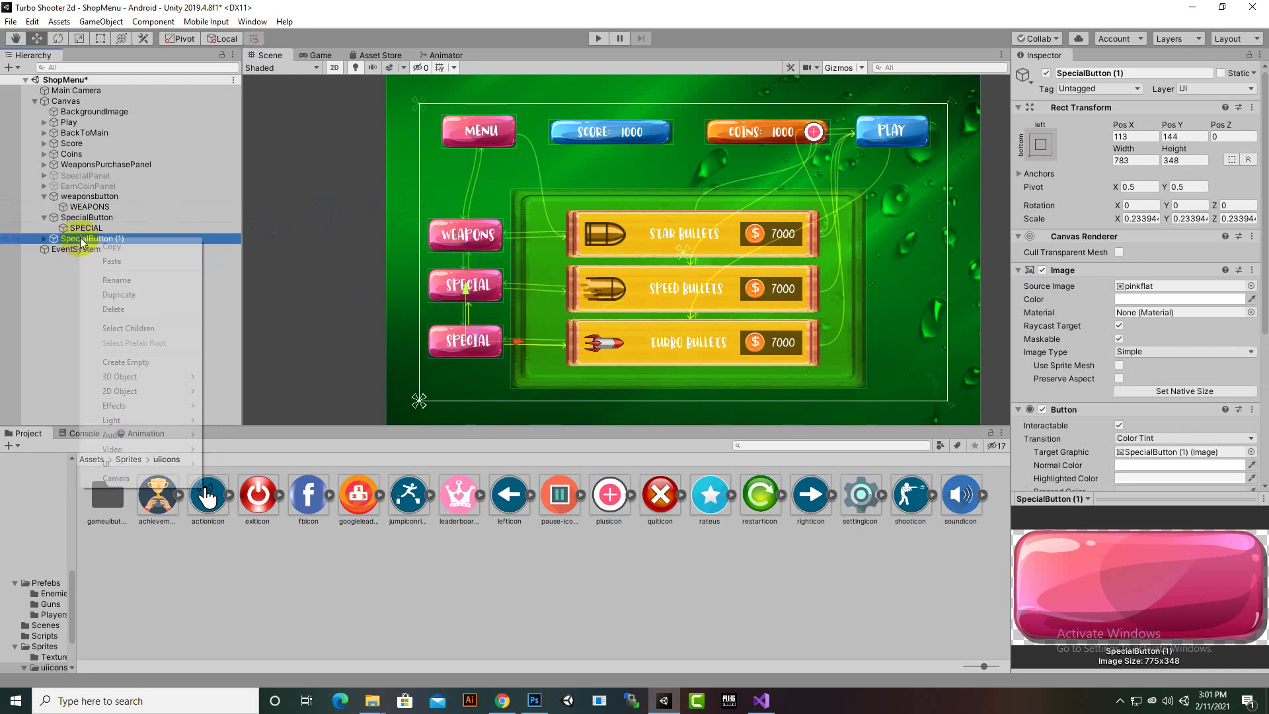
left_click(117, 279)
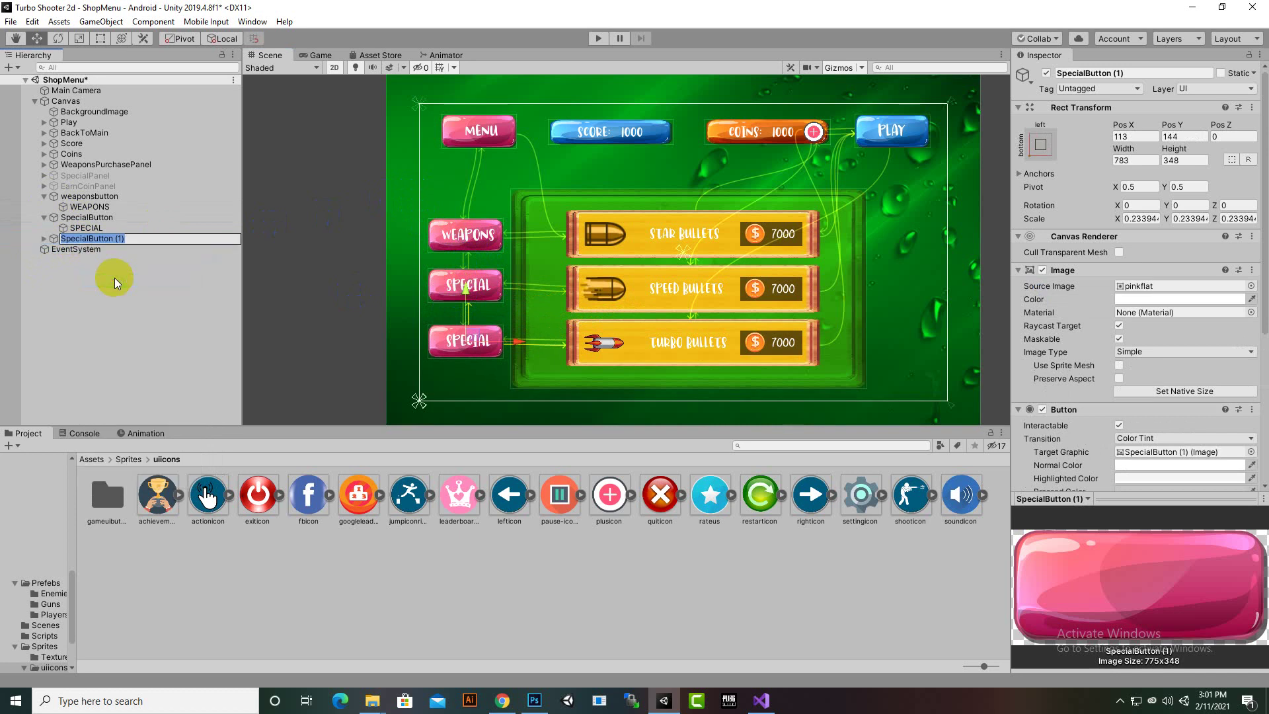
type("EarnCoins")
key("Return")
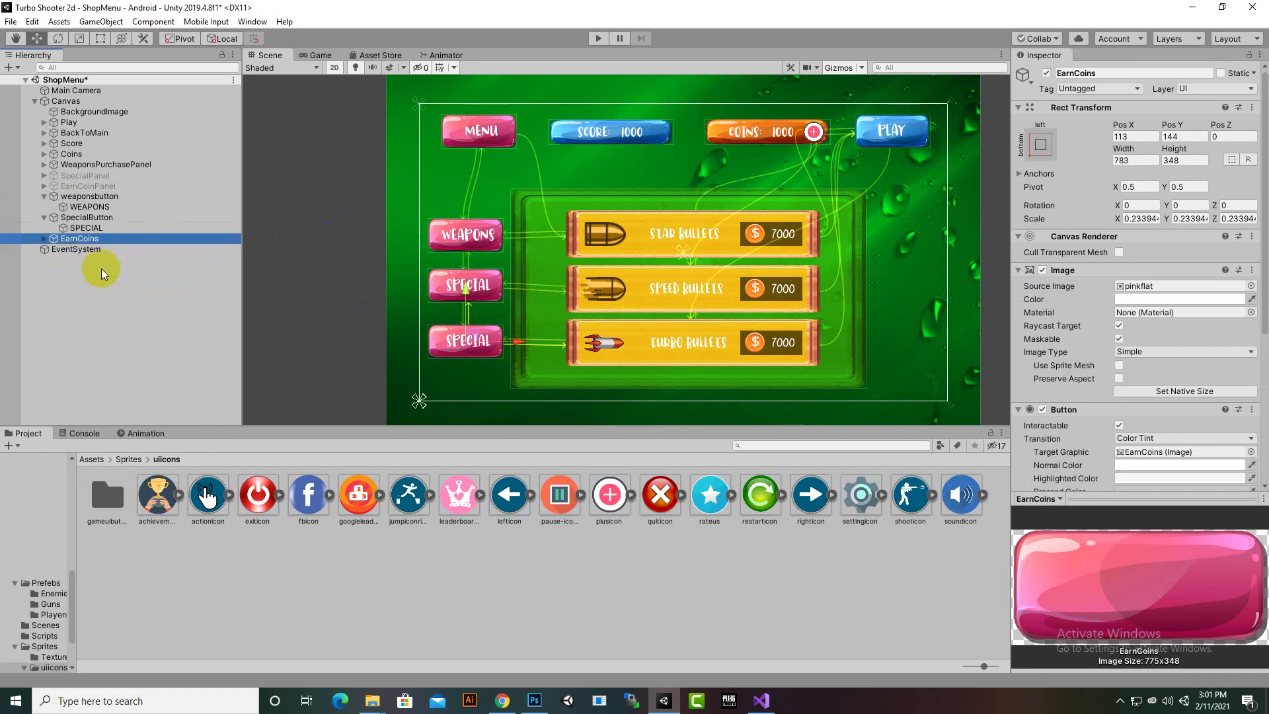
- Rename the text object inside EarnCoins as EARN COINS
left_click(43, 238)
left_click(113, 249)
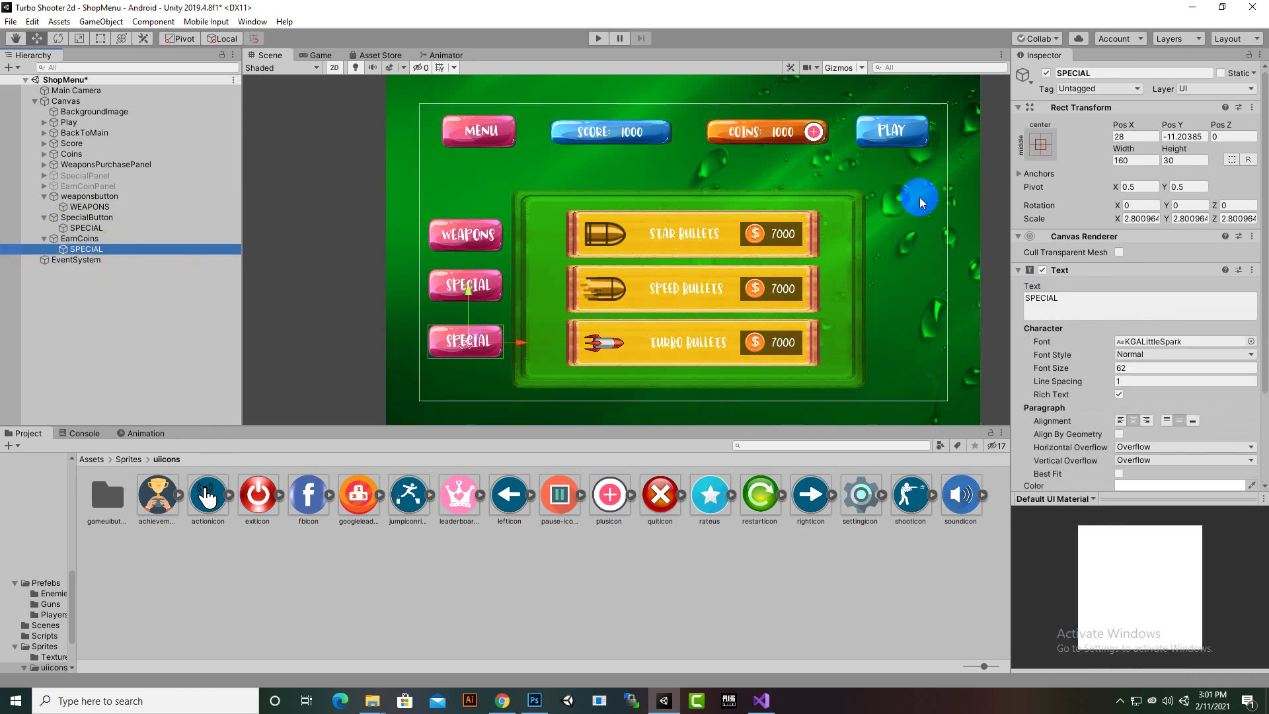
left_click(1072, 74)
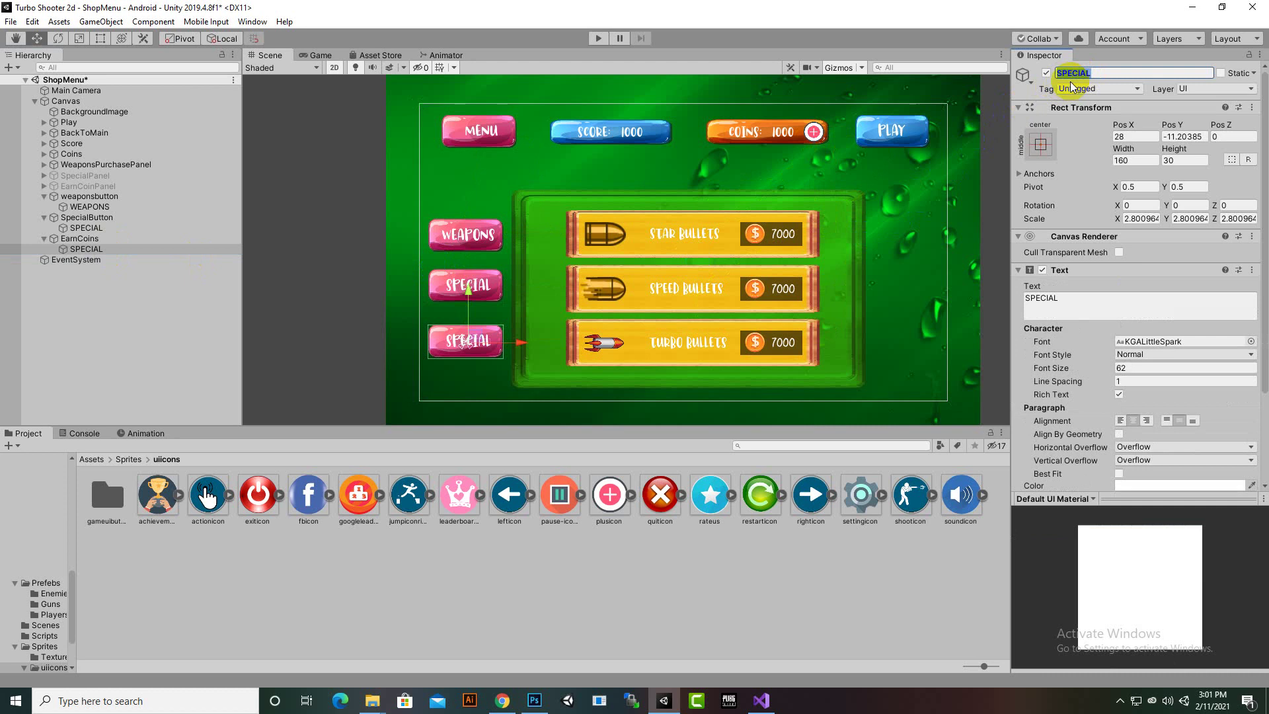
type("EARN COINS")
- Change the label's displayed text to EARN COINS and shift it left on its button to Pos X about -6
left_click(1104, 320)
key("ctrl+a")
type("EA")
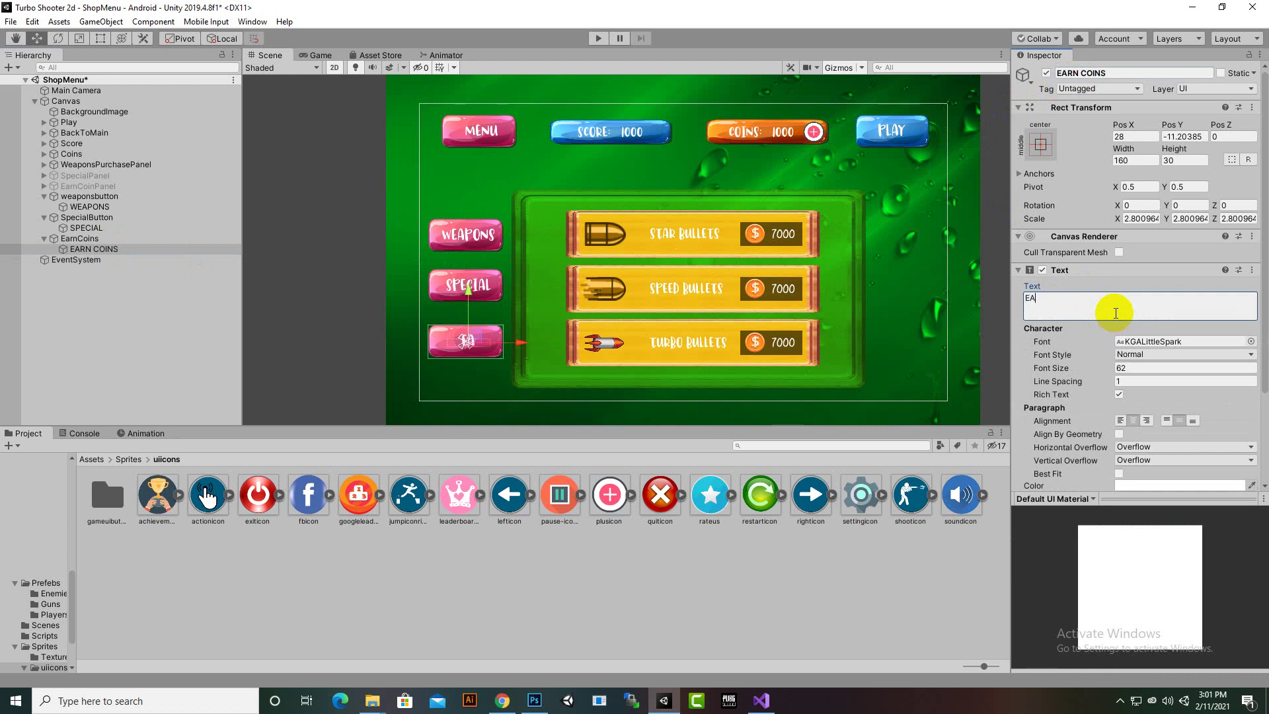
type("RN COINS")
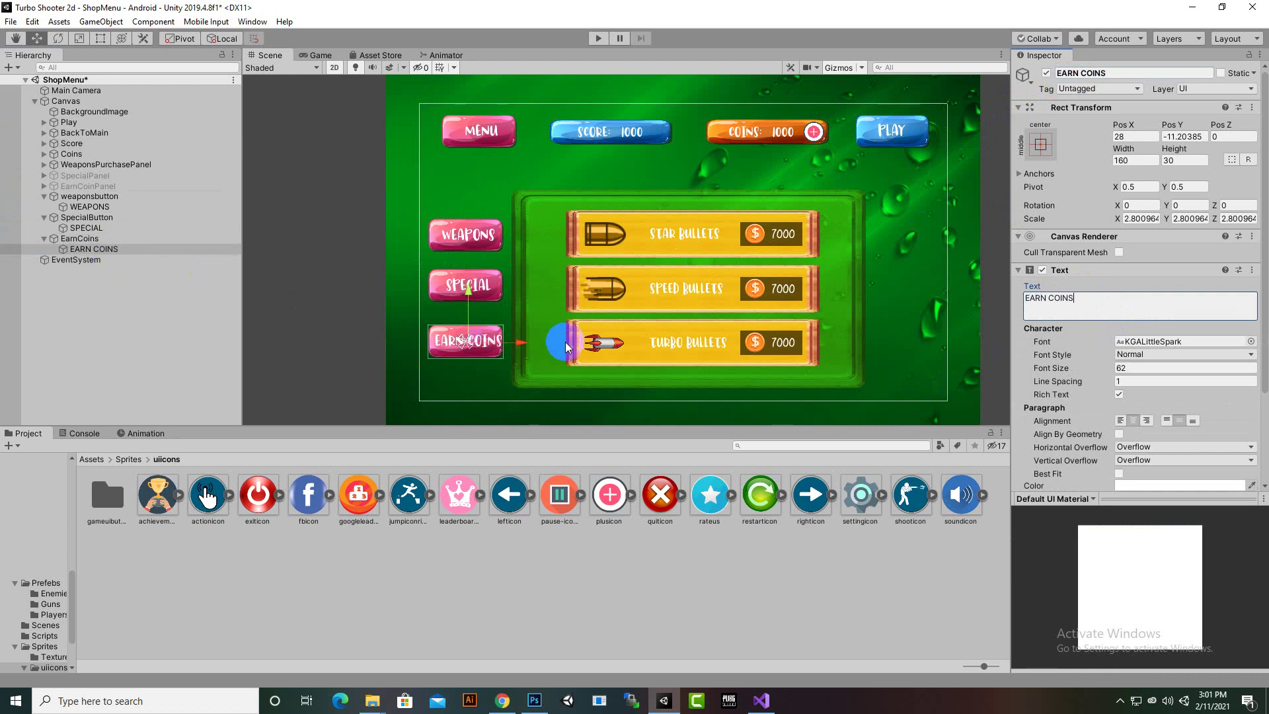
left_click_drag(529, 340, 521, 343)
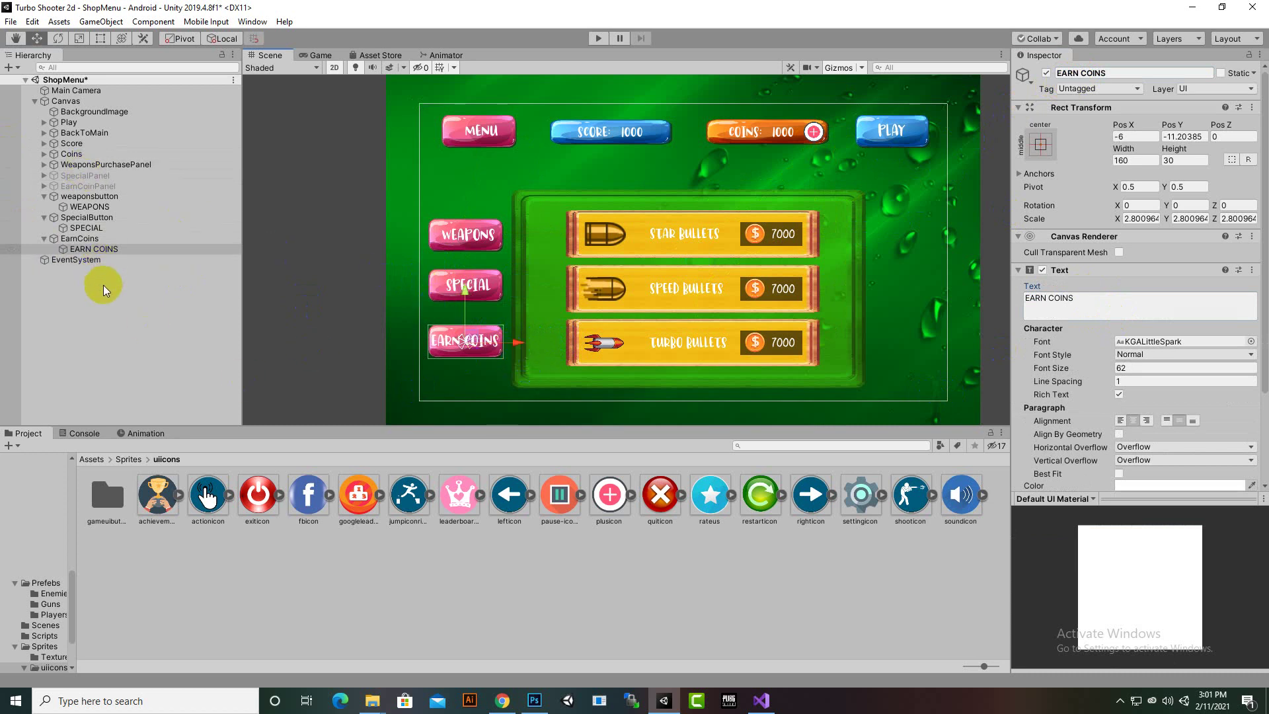
- Collapse weaponsbutton, SpecialButton and EarnCoins in the object hierarchy and save the ShopMenu scene
left_click(74, 238)
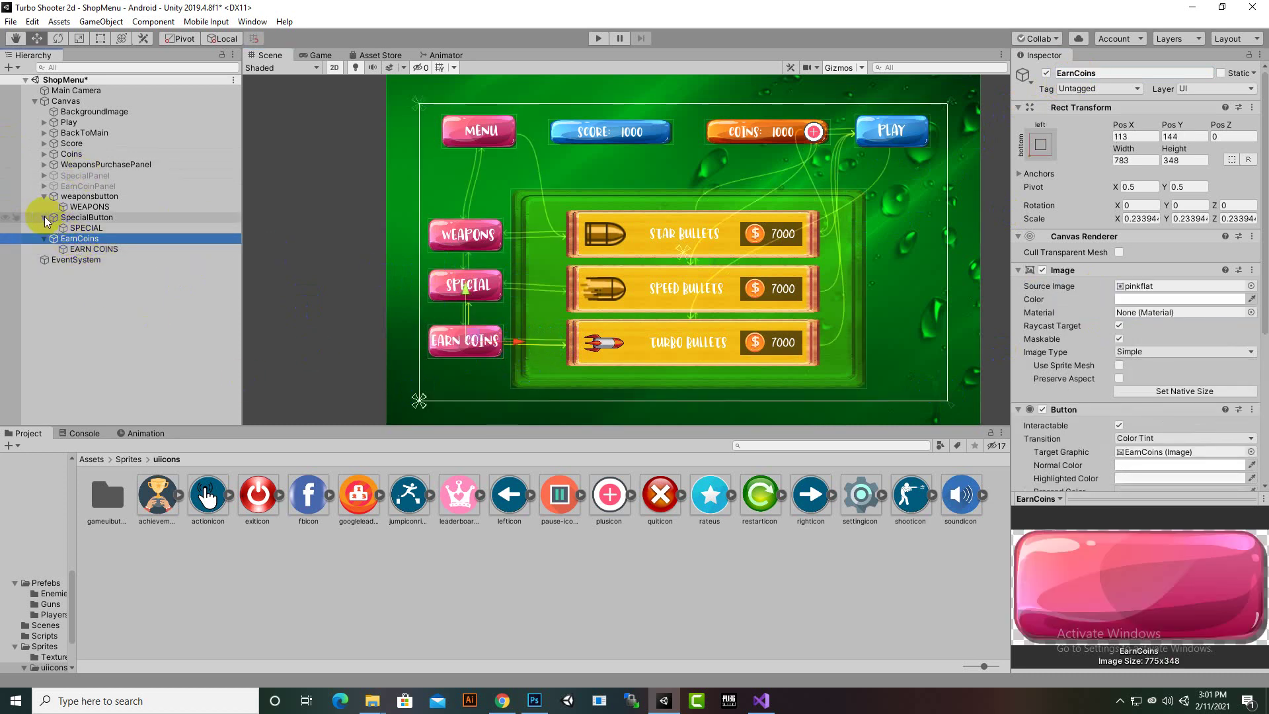
left_click(91, 251)
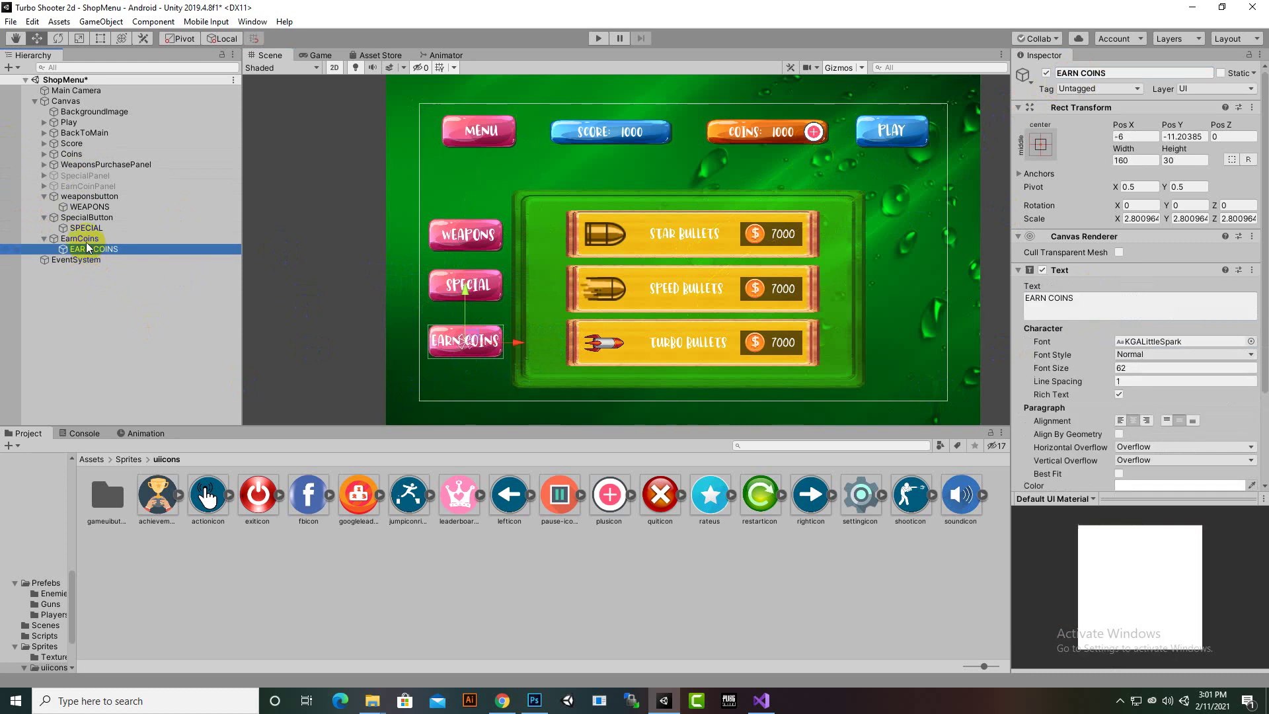
left_click(44, 217)
left_click(44, 197)
left_click(79, 283)
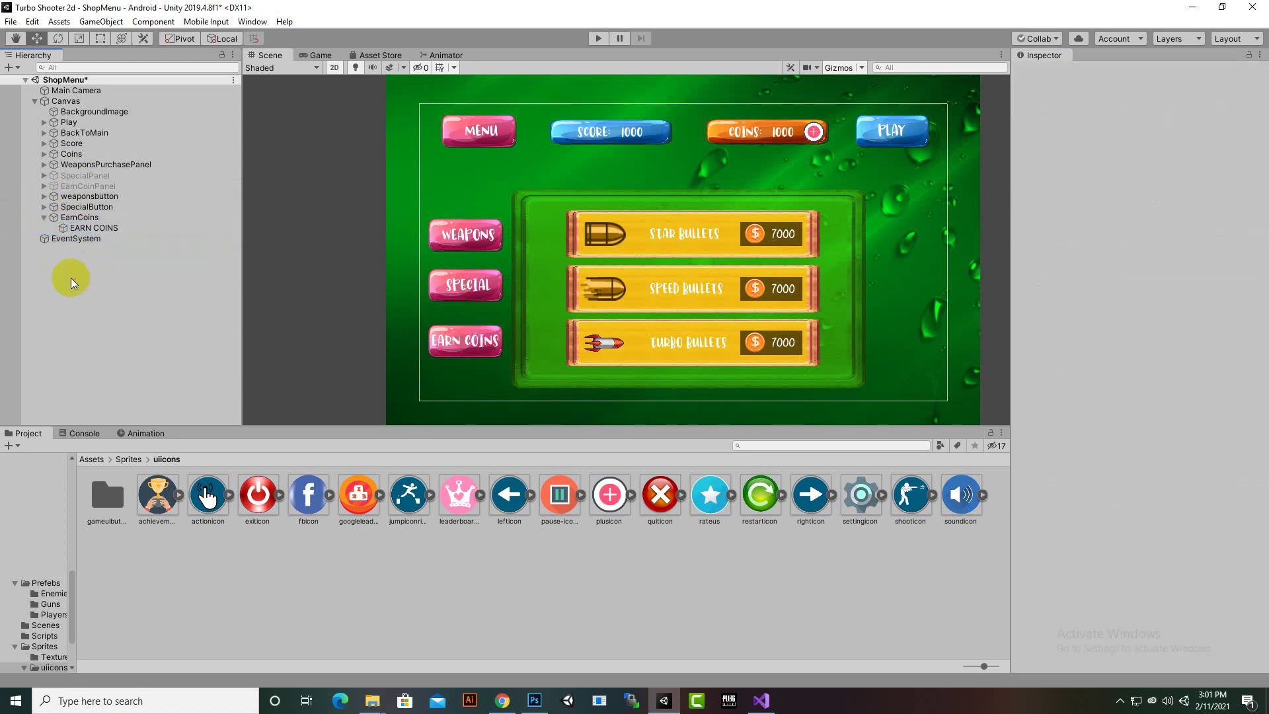
left_click(43, 218)
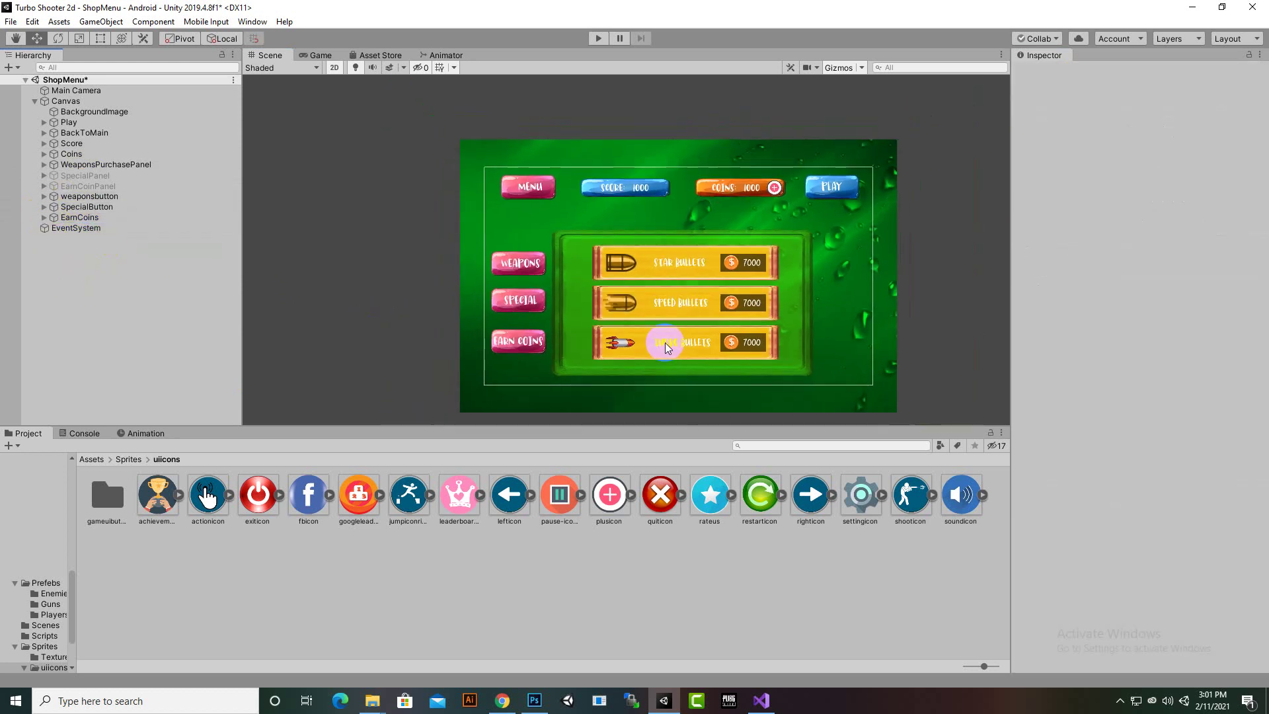
right_click_drag(665, 342, 562, 344)
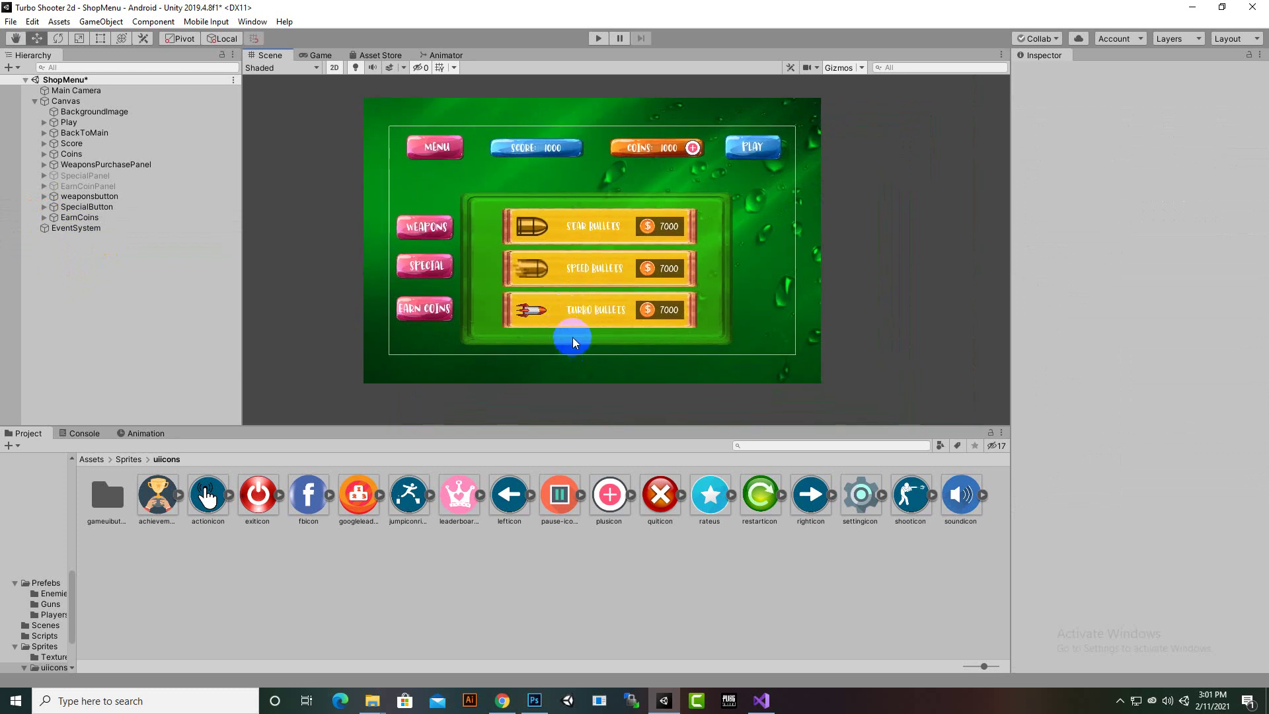
key("ctrl+s")
- Activate the hidden EarnCoinPanel and SpecialPanel objects
left_click(86, 216)
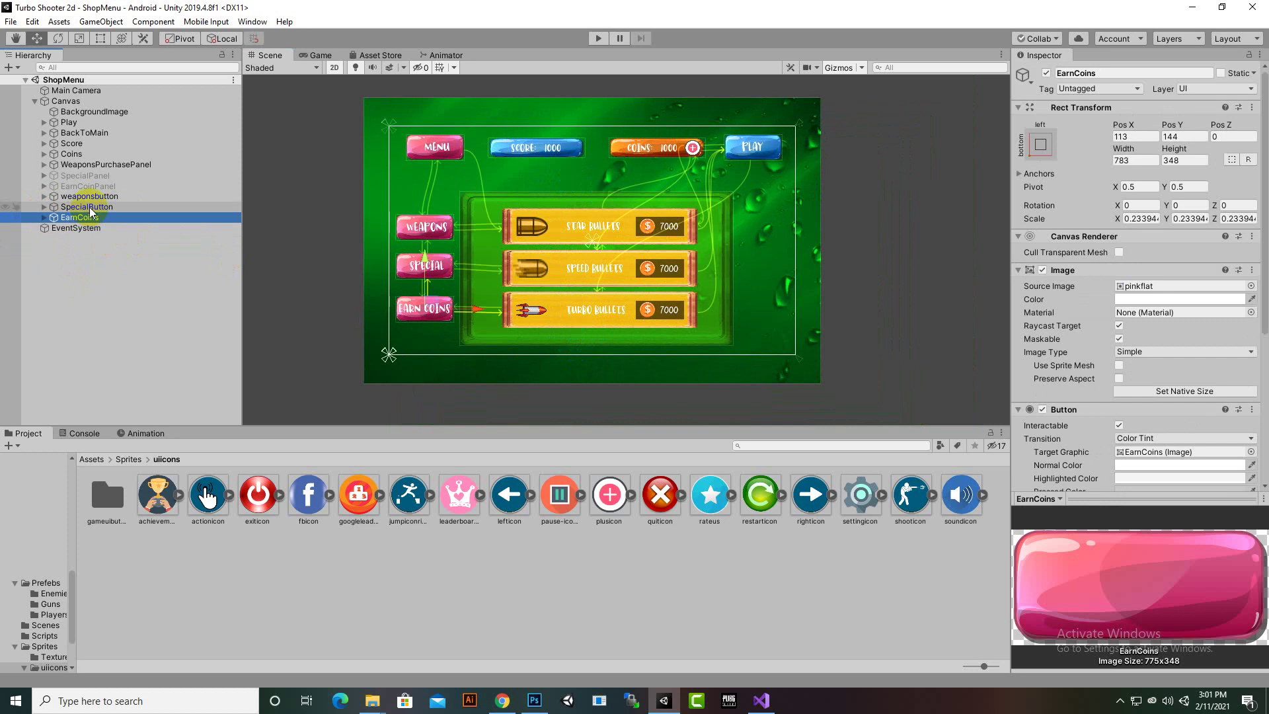
left_click_drag(89, 197, 97, 184)
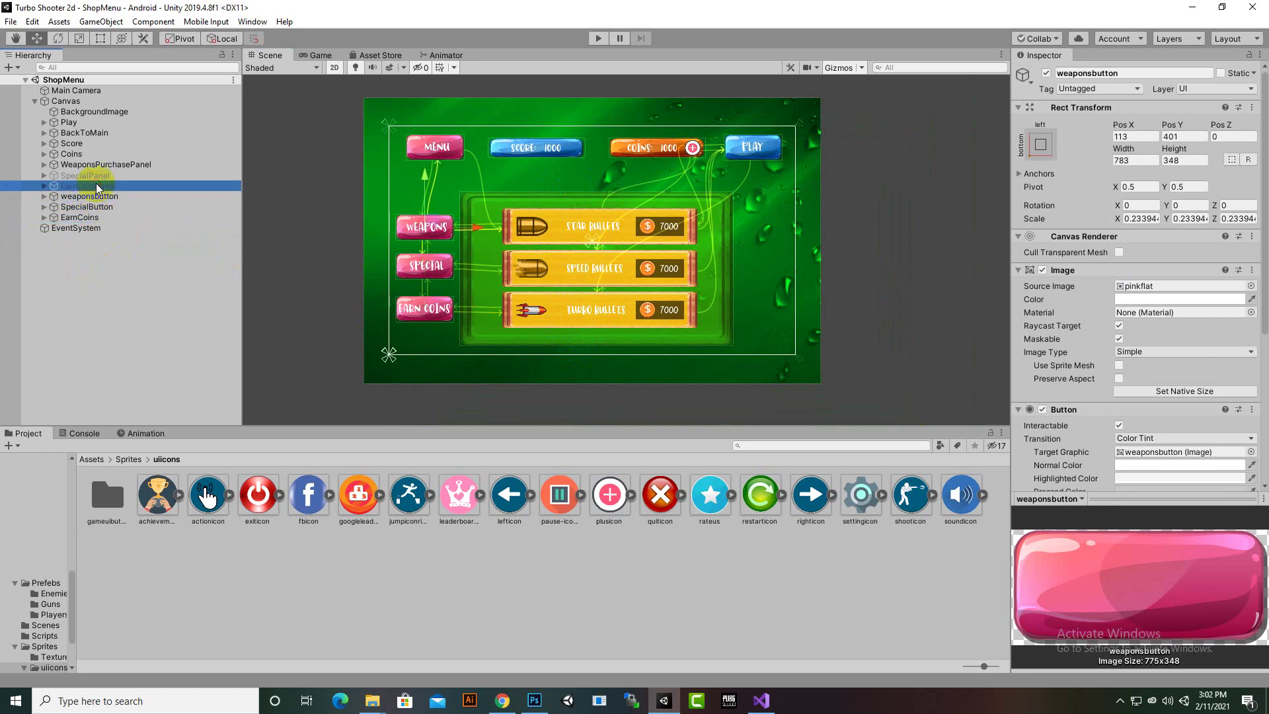
left_click(1046, 72)
left_click(92, 176)
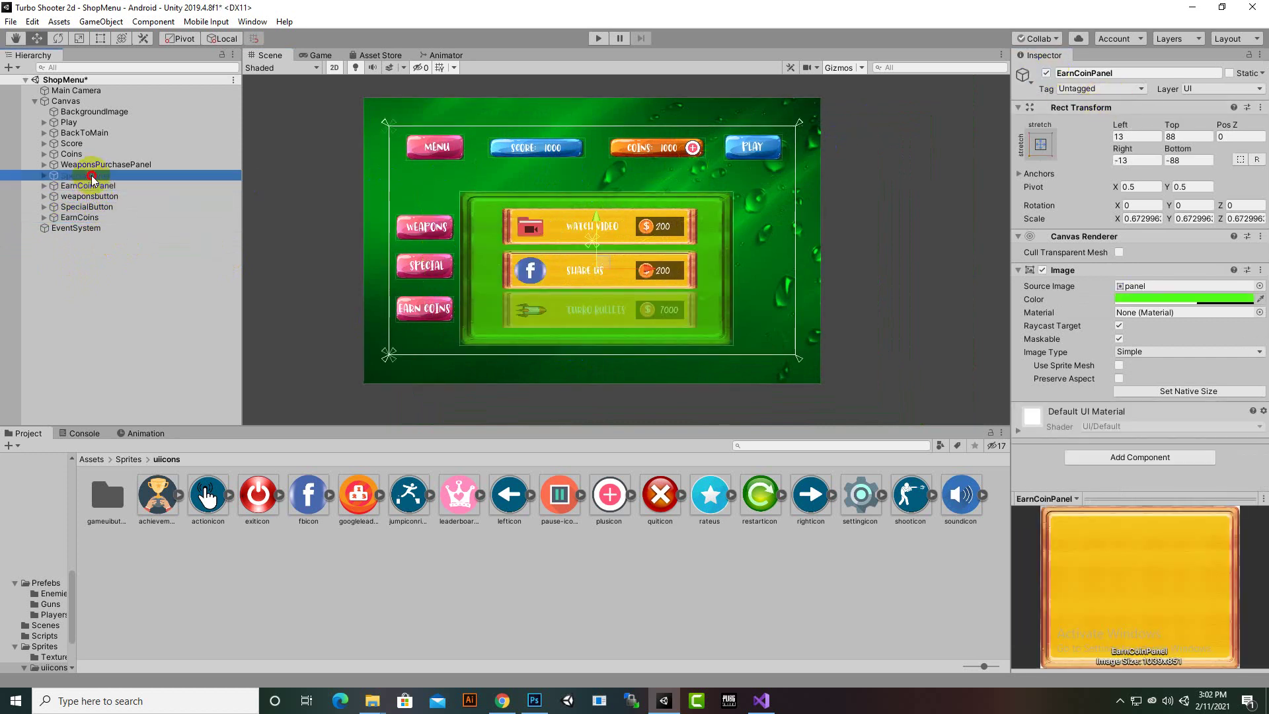
left_click(1046, 72)
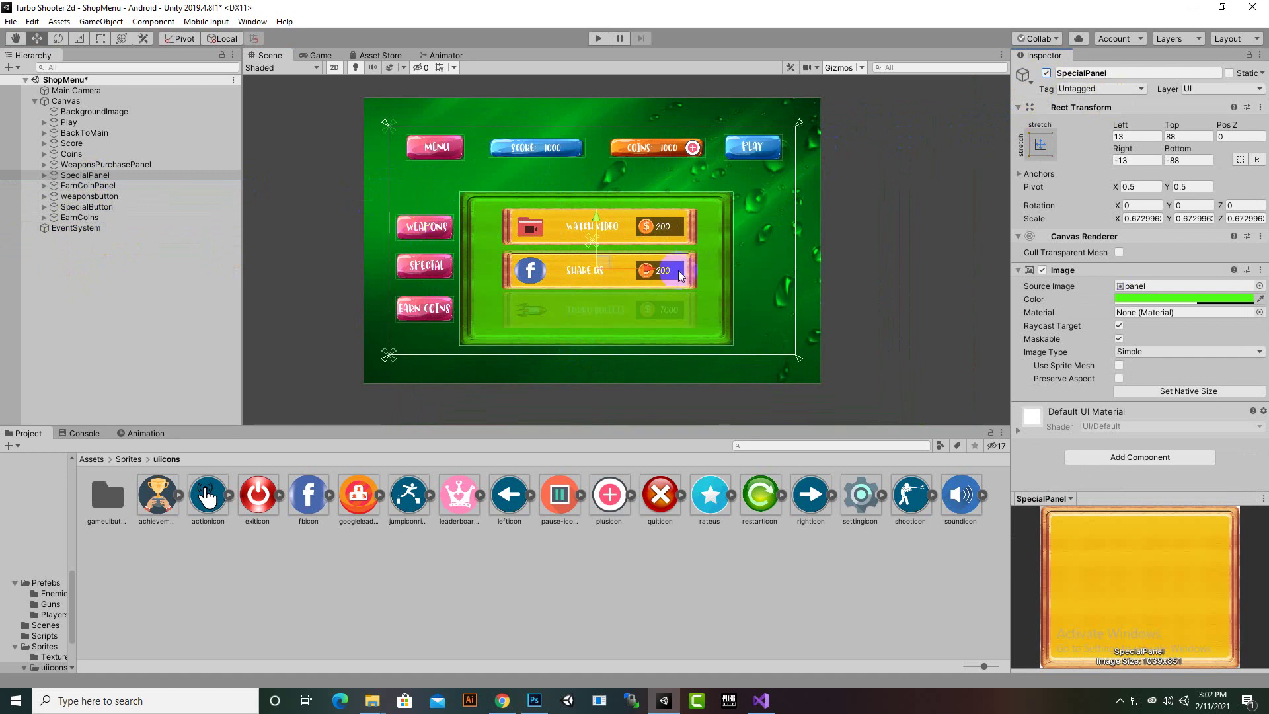
- Move the three panels and three side buttons together to the right, bringing the panels' Left offset to about 105, and save the scene
left_click(102, 218)
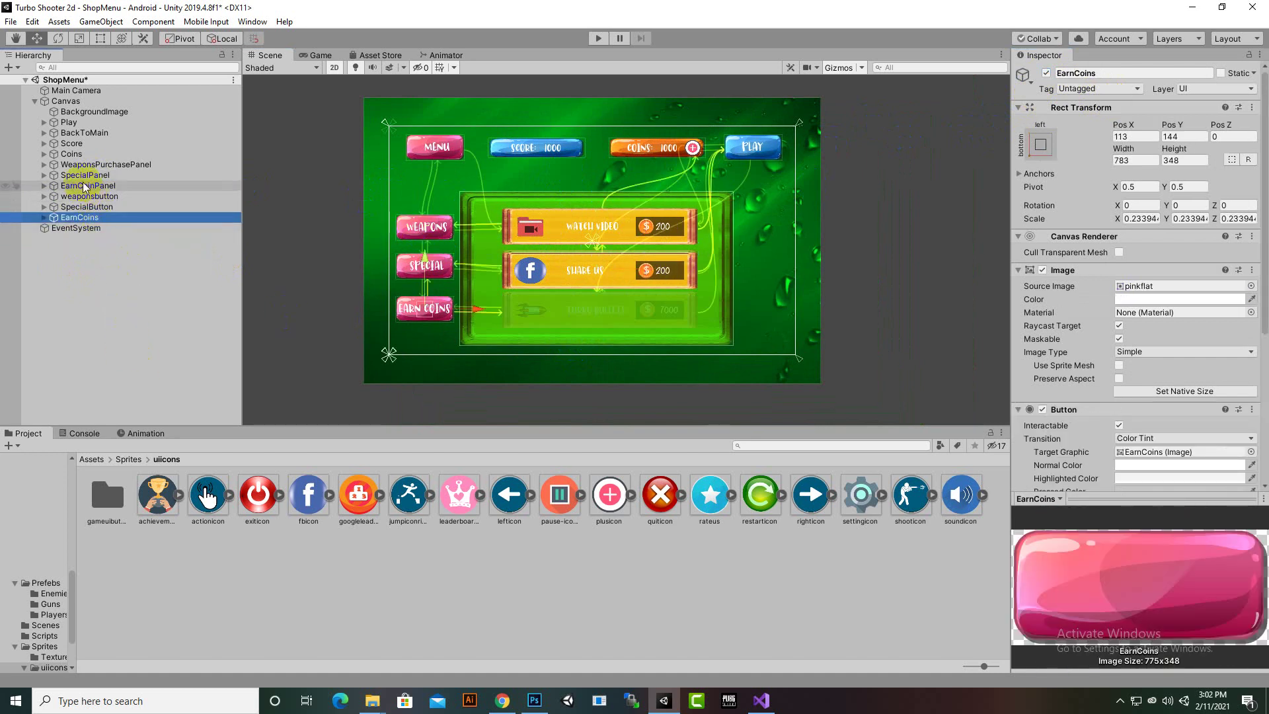
left_click(73, 144, "shift")
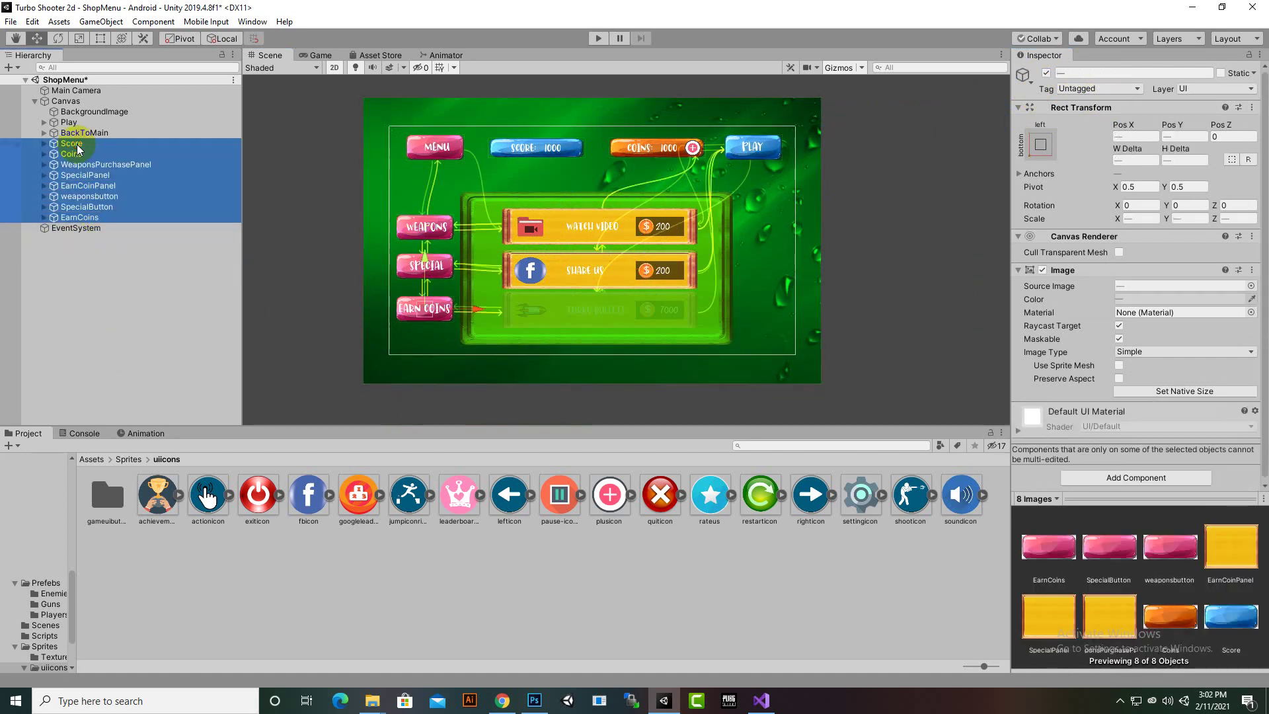
left_click(73, 154, "ctrl")
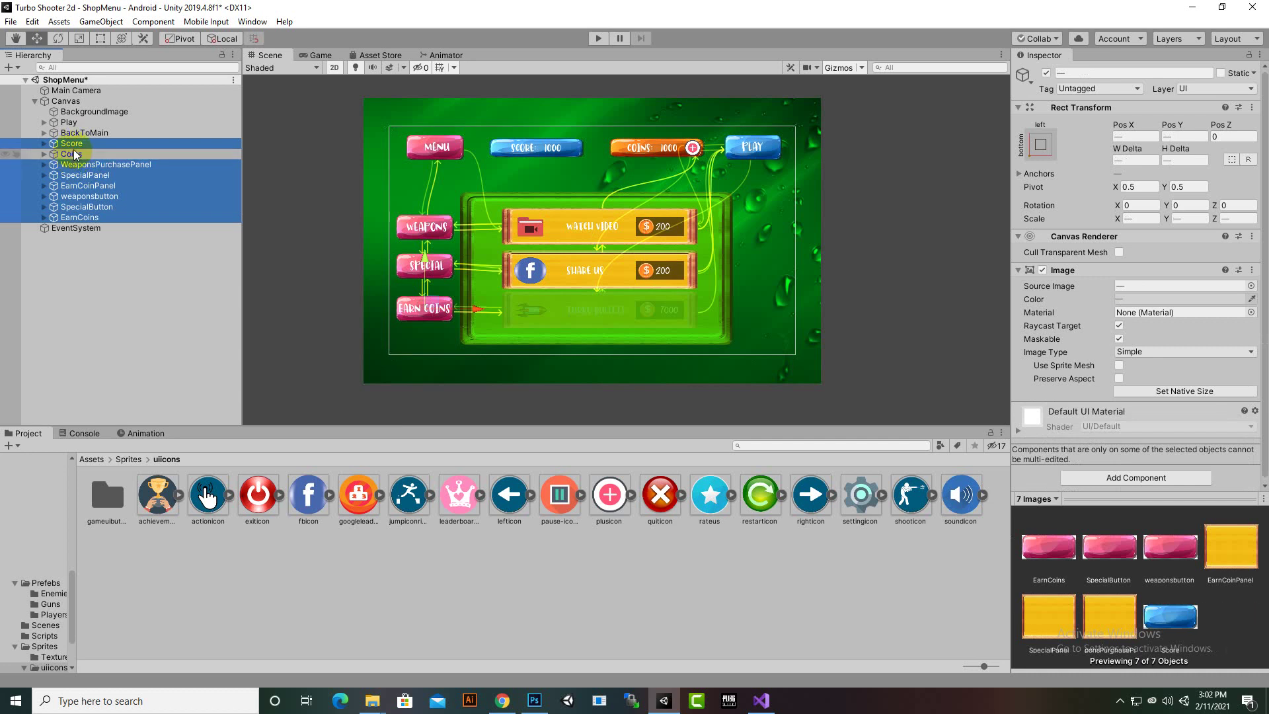
left_click(74, 144, "ctrl")
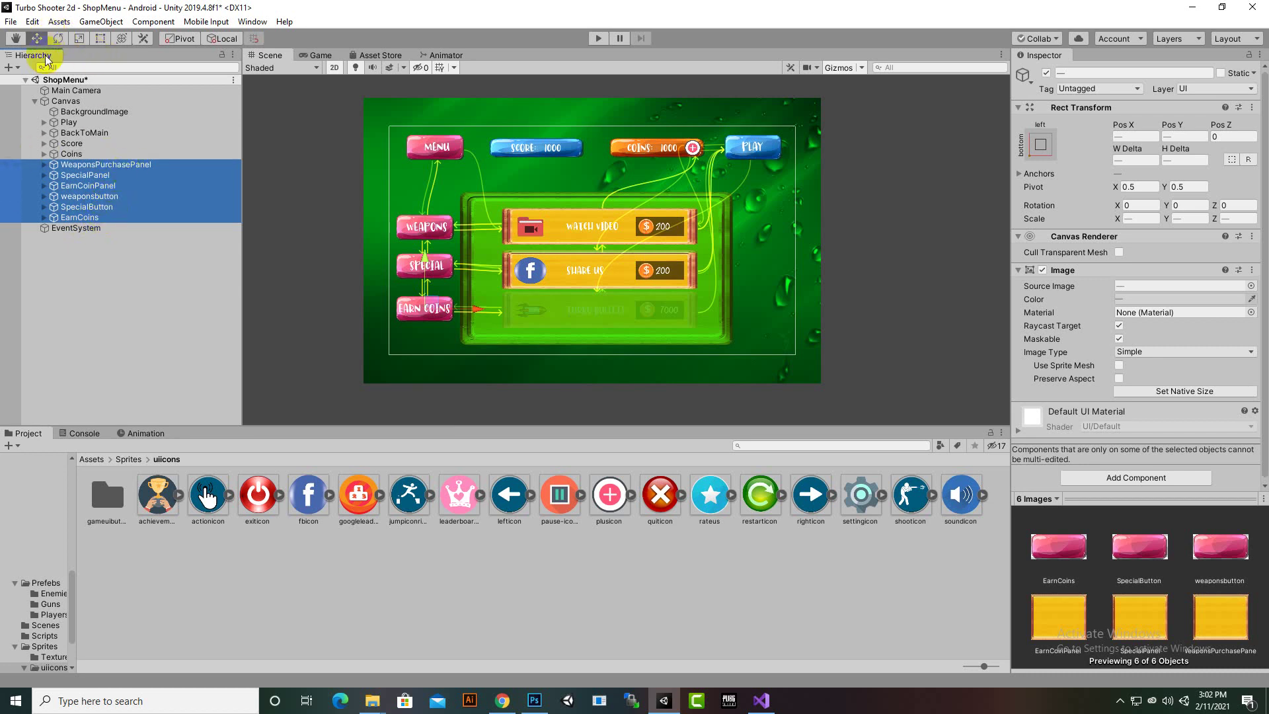
left_click_drag(476, 316, 503, 320)
scroll(503, 319, "down", 3)
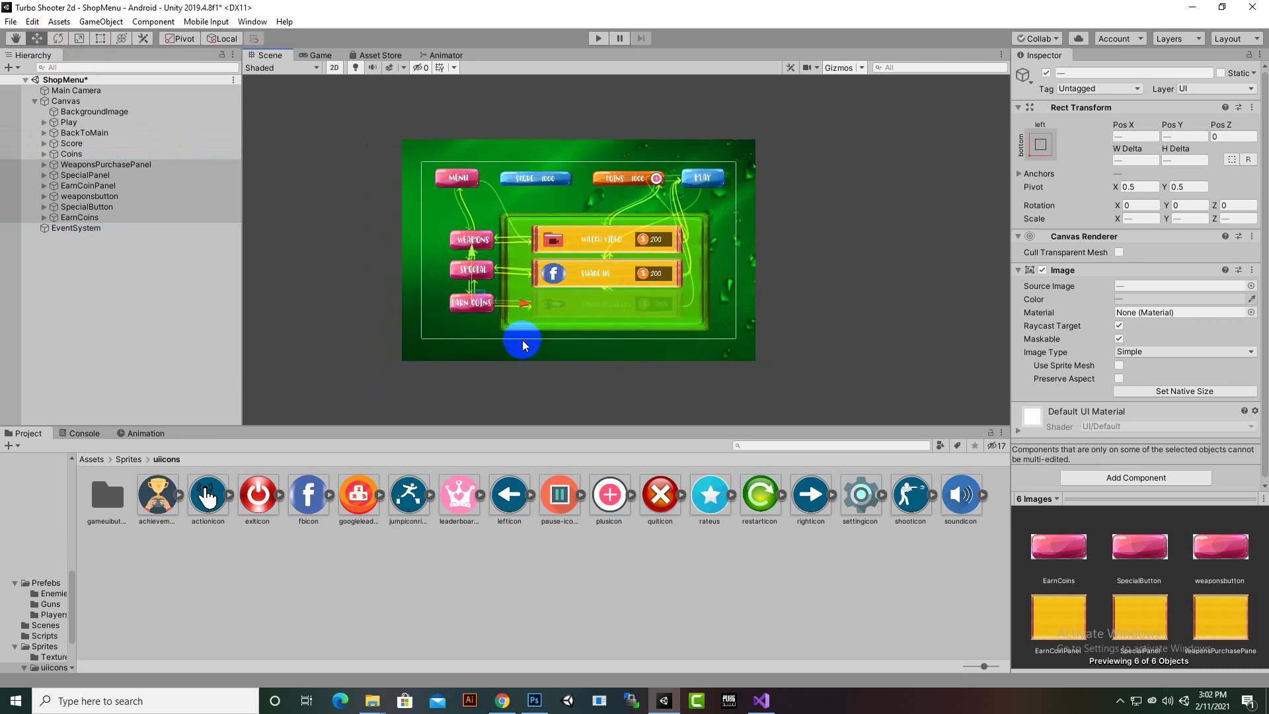
key("ctrl+s")
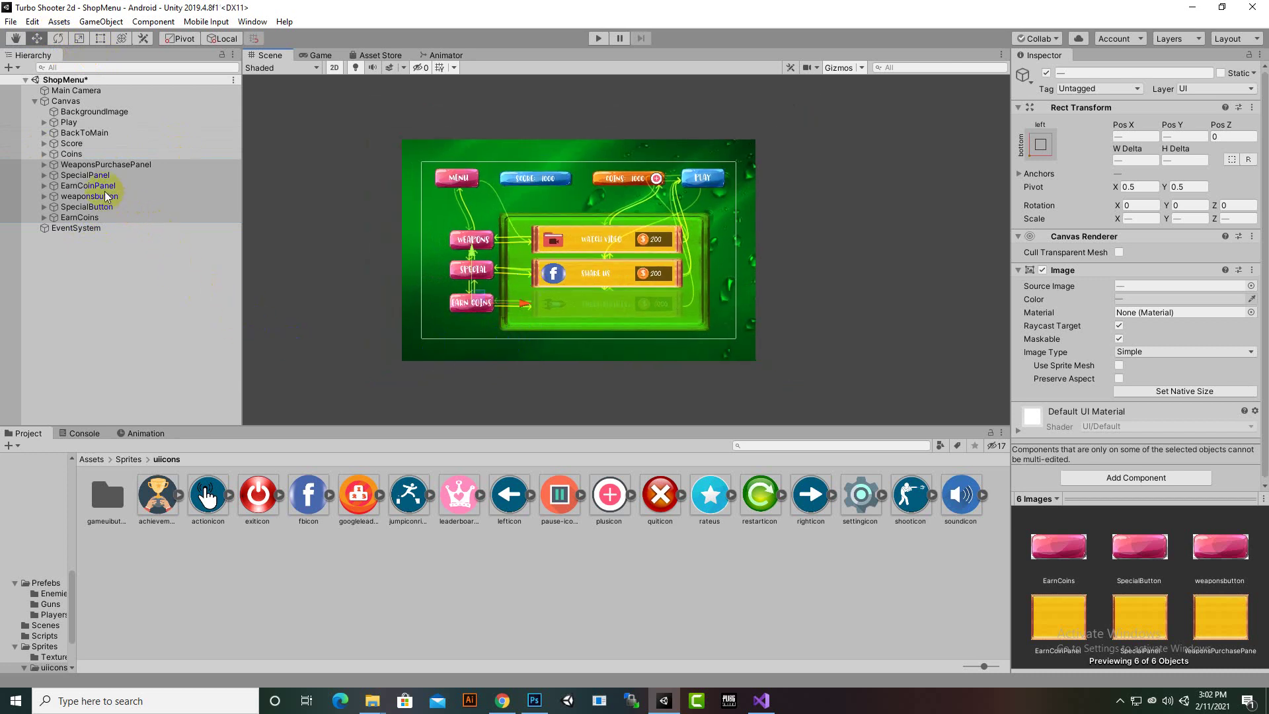
- Deactivate SpecialPanel and EarnCoinPanel together and save the scene
left_click(97, 175)
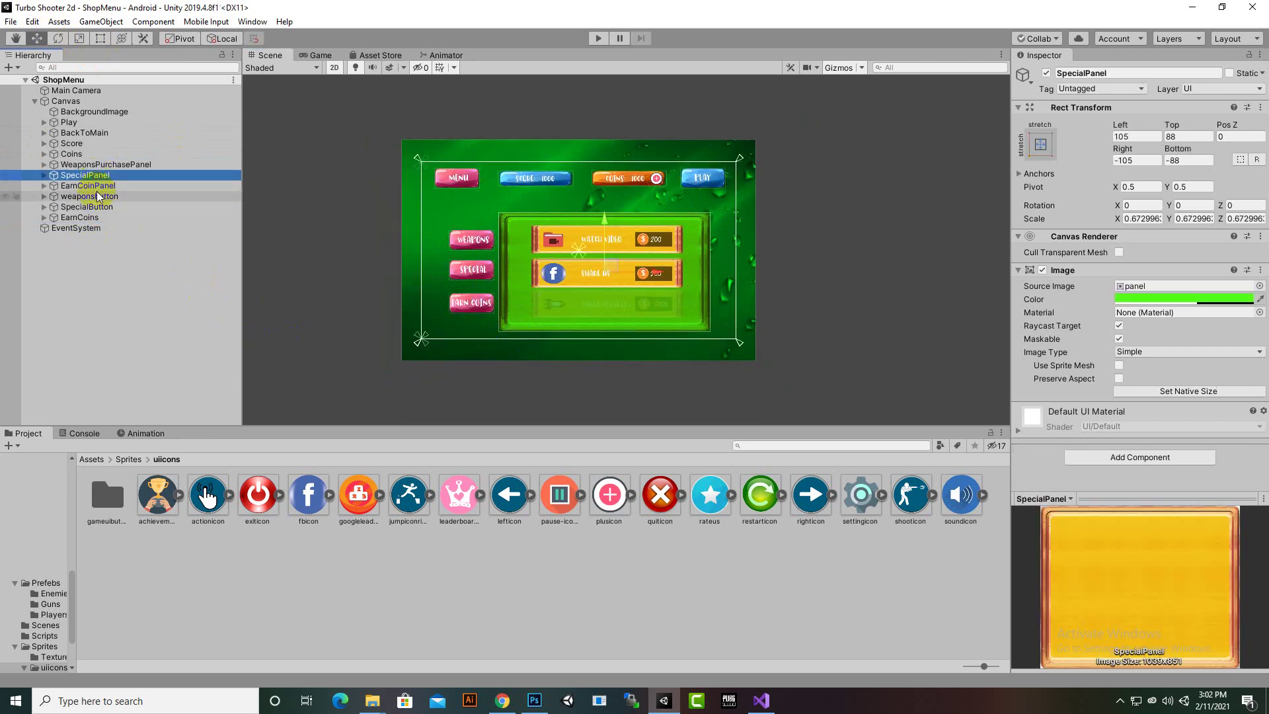
left_click(99, 196, "ctrl")
left_click(102, 185, "ctrl")
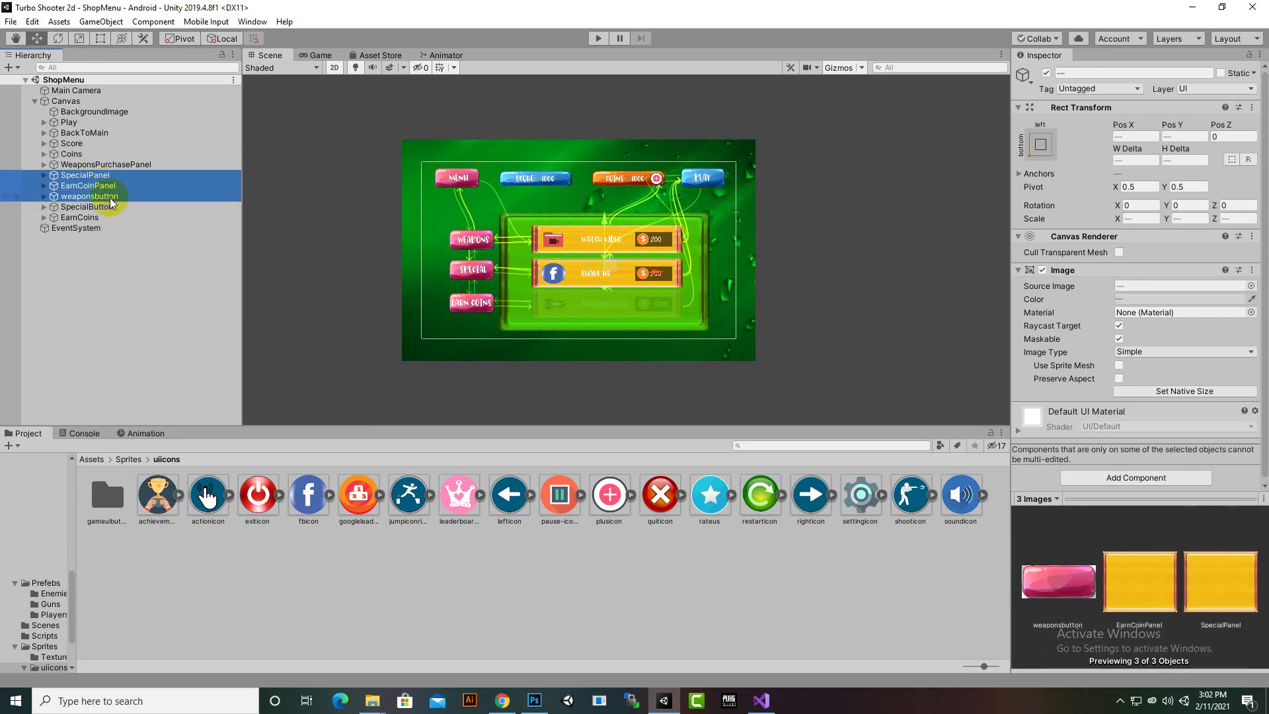
left_click(112, 196, "ctrl")
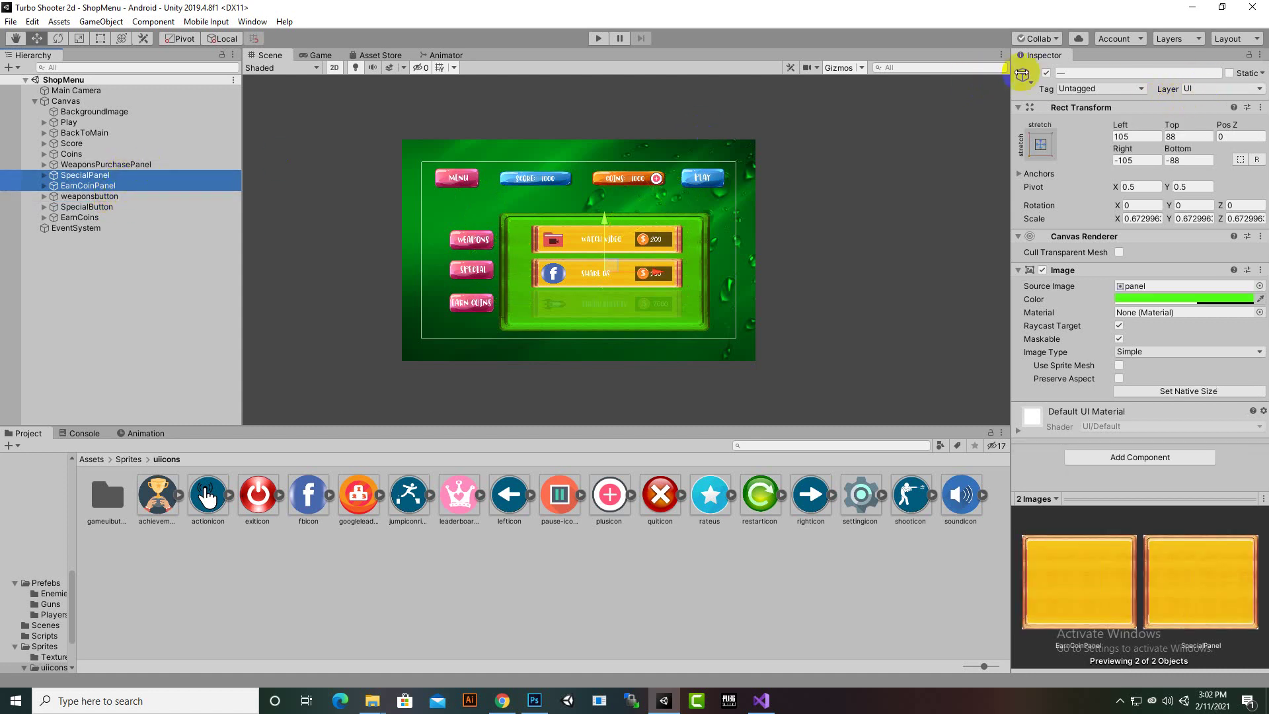
left_click(1046, 73)
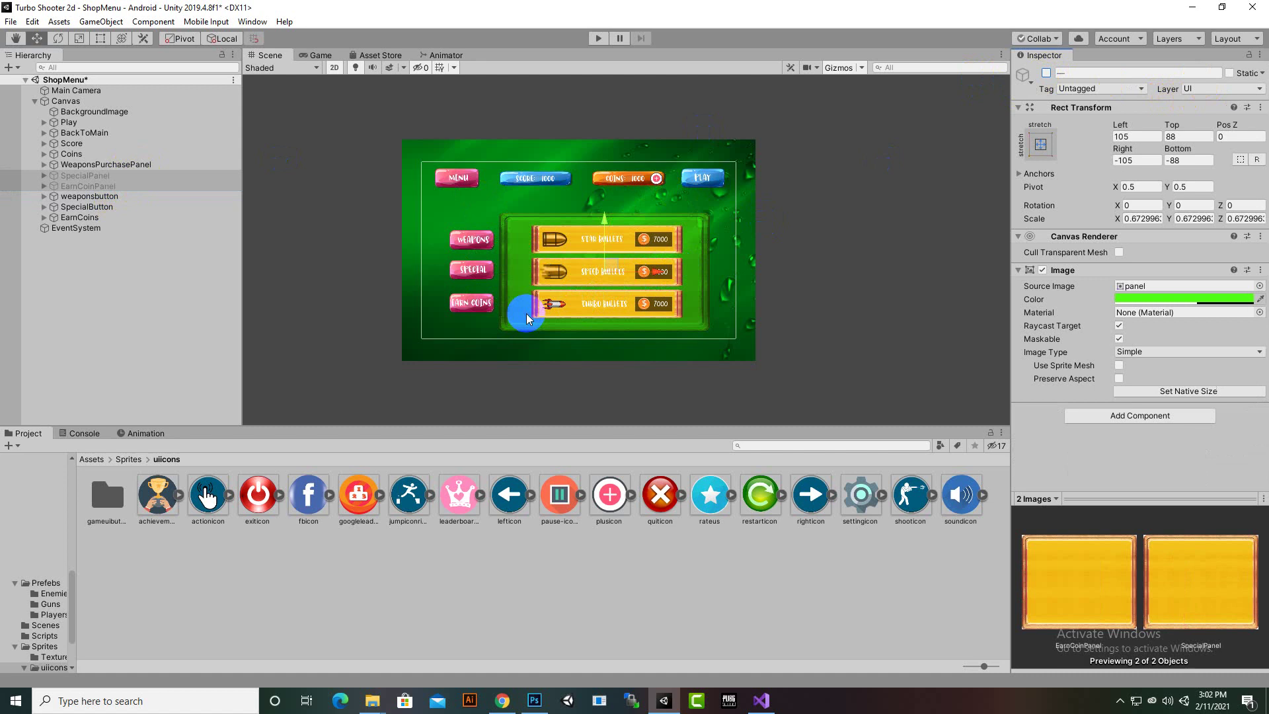
key("ctrl+s")
scroll(539, 299, "down", 2)
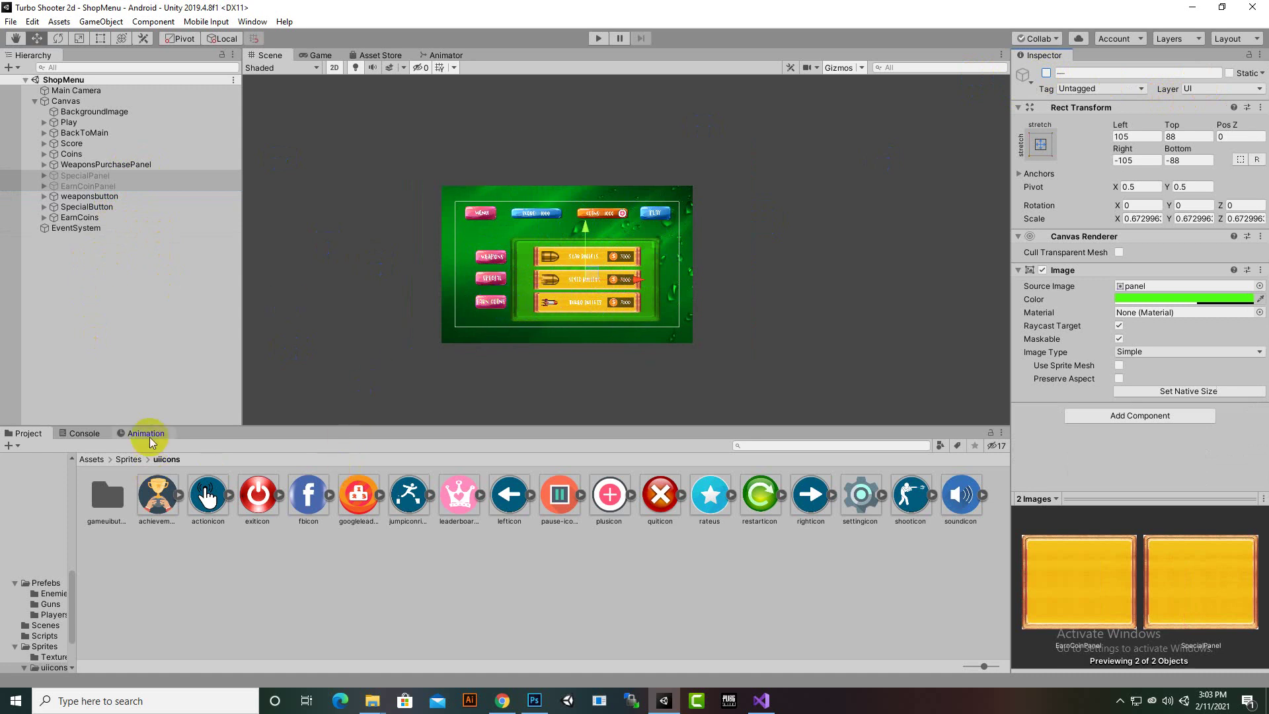
- Open Scene1 from the project's Scenes folder
left_click(89, 460)
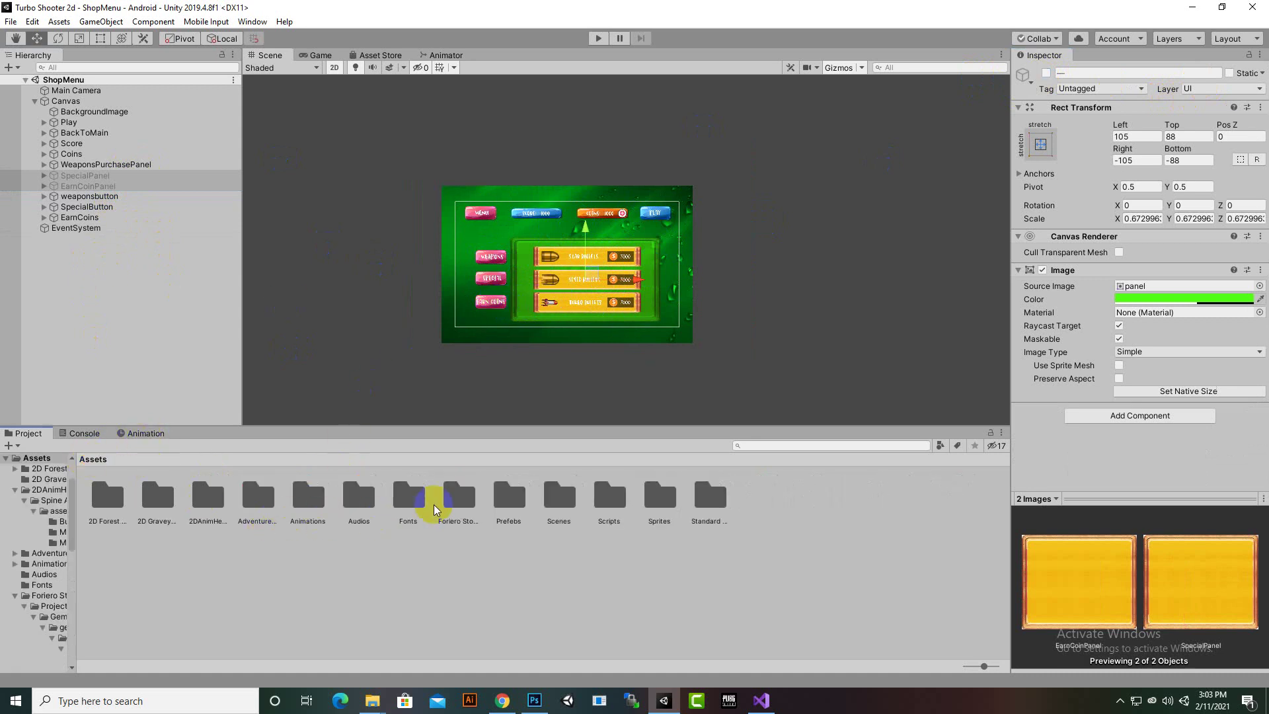
double_click(555, 501)
left_click(159, 493)
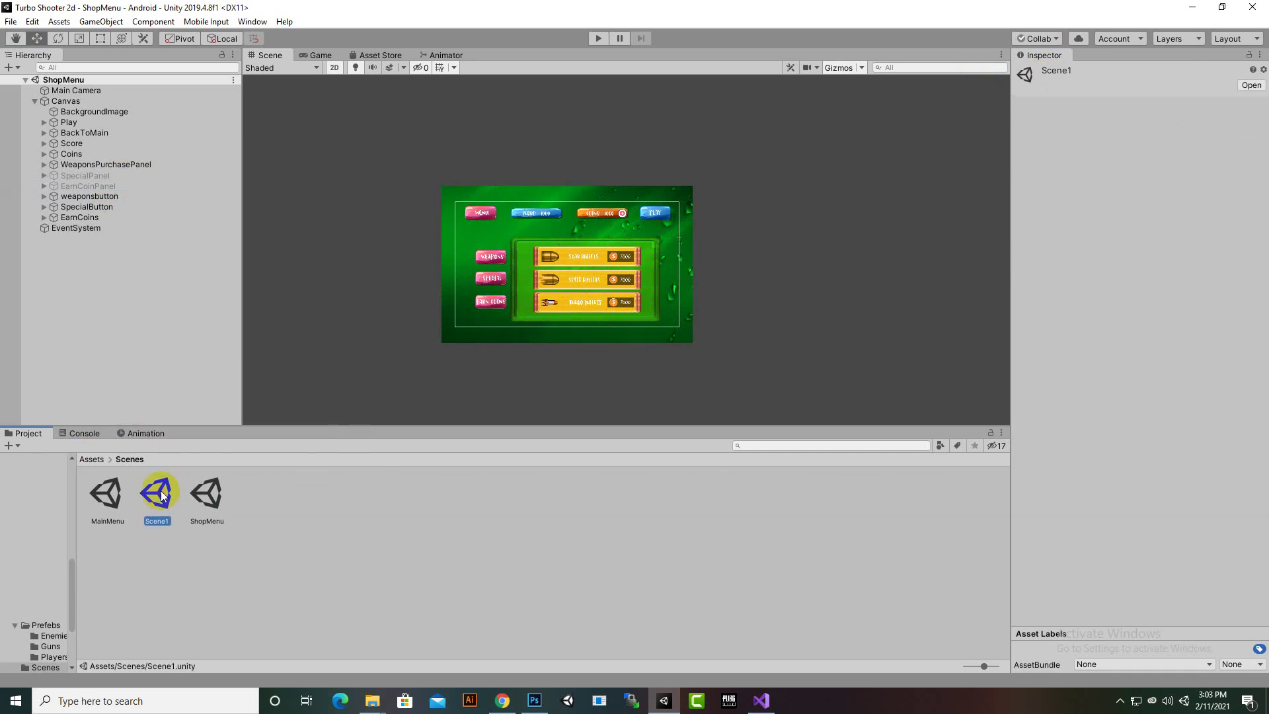
double_click(161, 490)
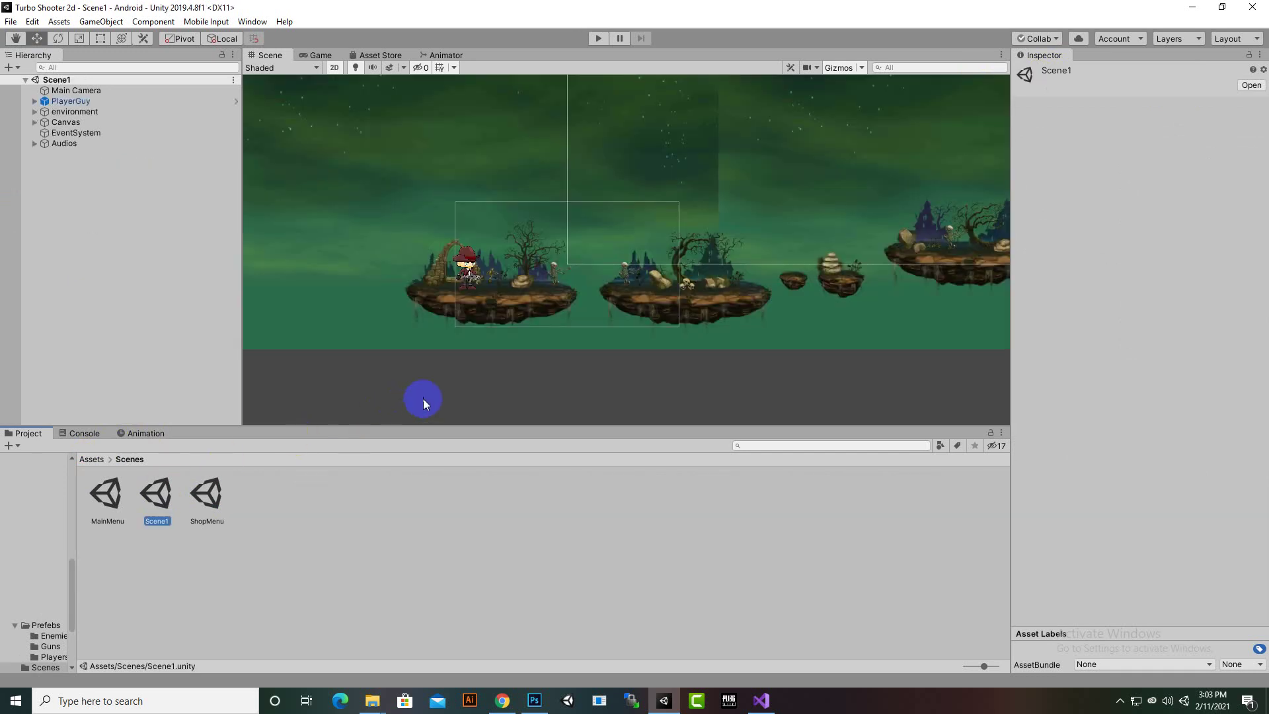
scroll(426, 395, "up", 2)
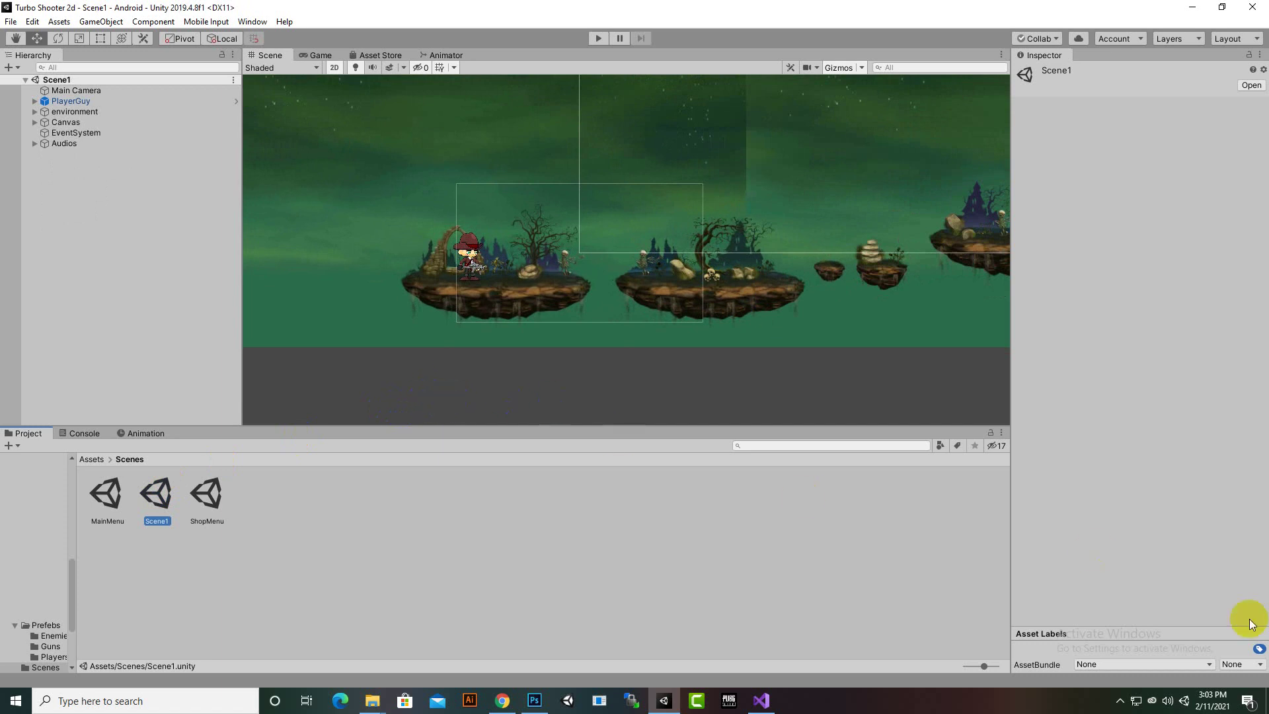